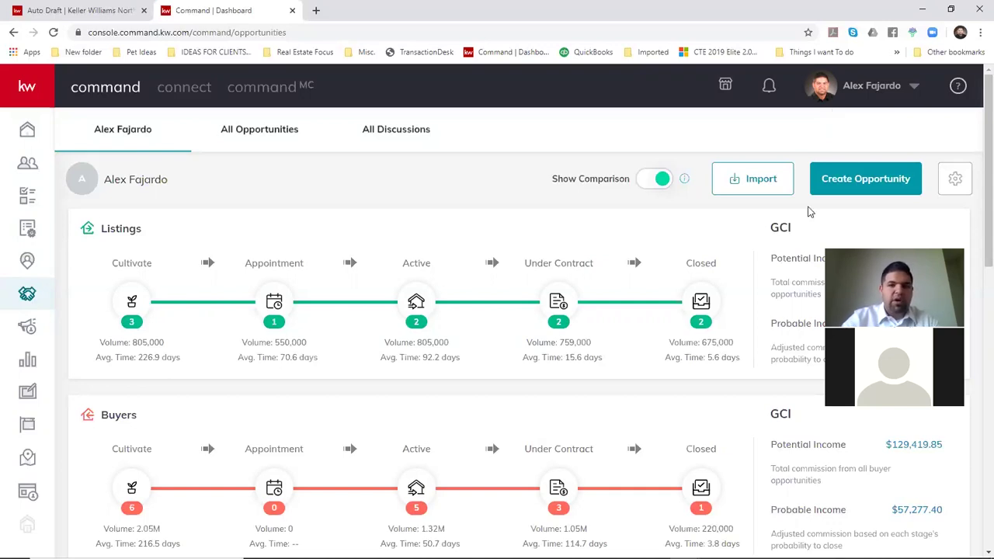
left_click(912, 88)
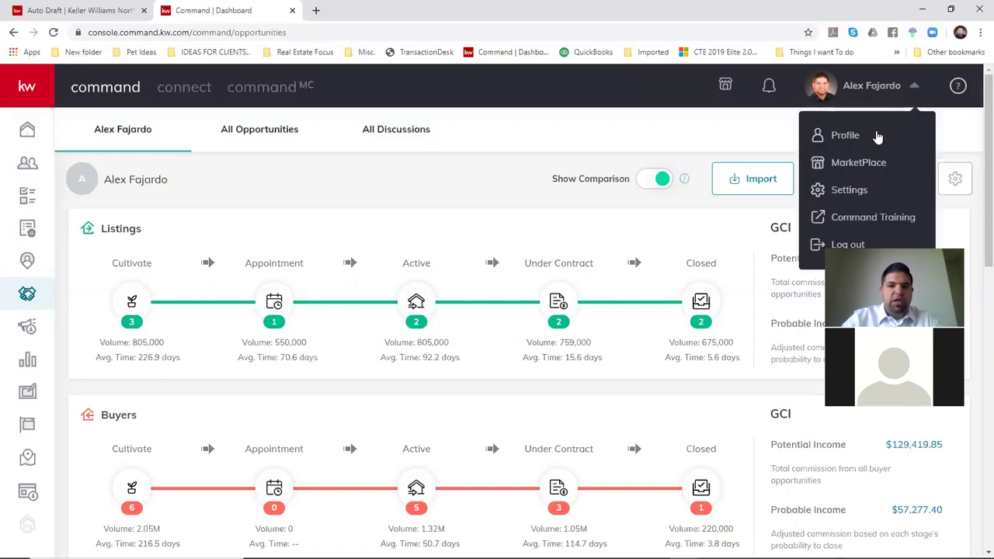
left_click(855, 199)
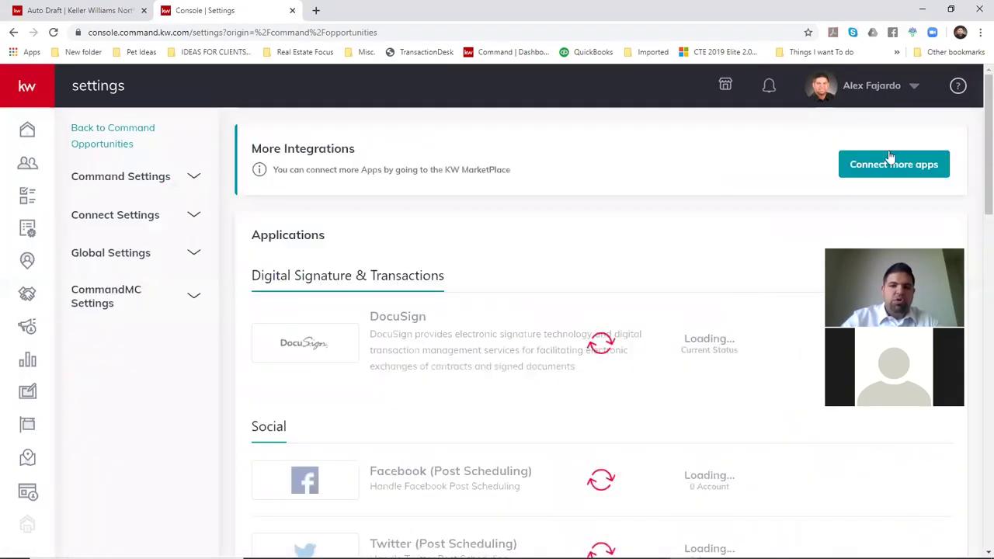
left_click(913, 89)
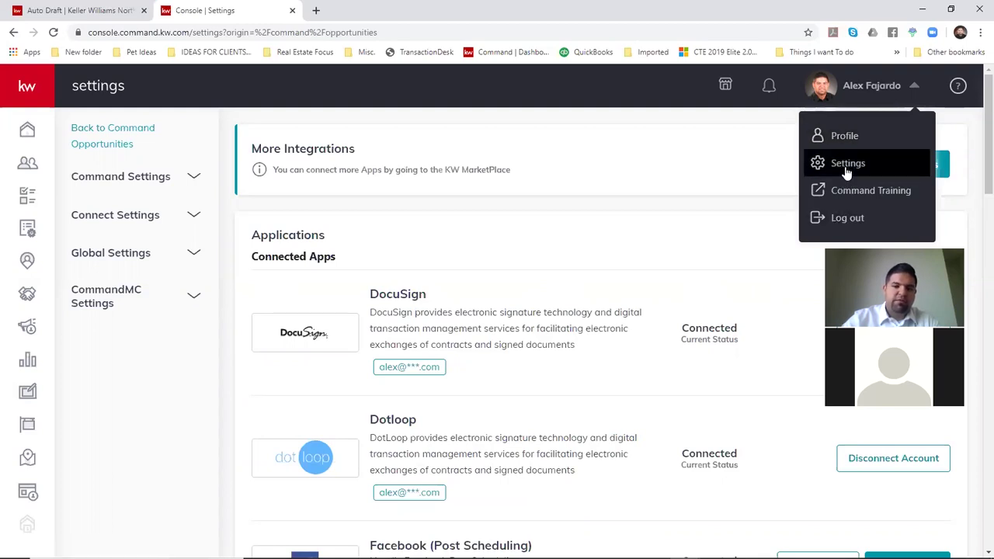
left_click(702, 199)
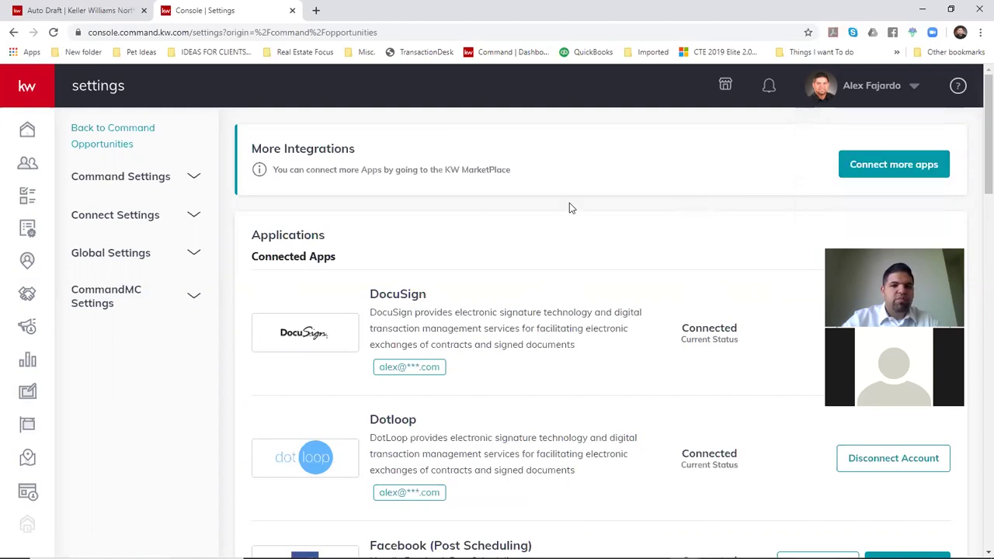
scroll(498, 273, "down", 1)
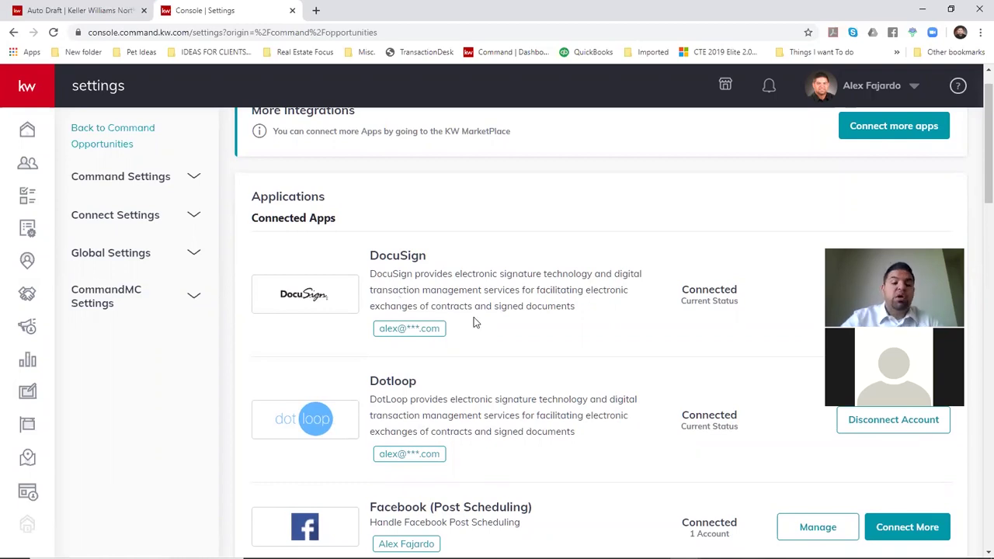
scroll(474, 322, "down", 1)
scroll(591, 285, "down", 1)
scroll(591, 286, "down", 1)
scroll(544, 295, "up", 2)
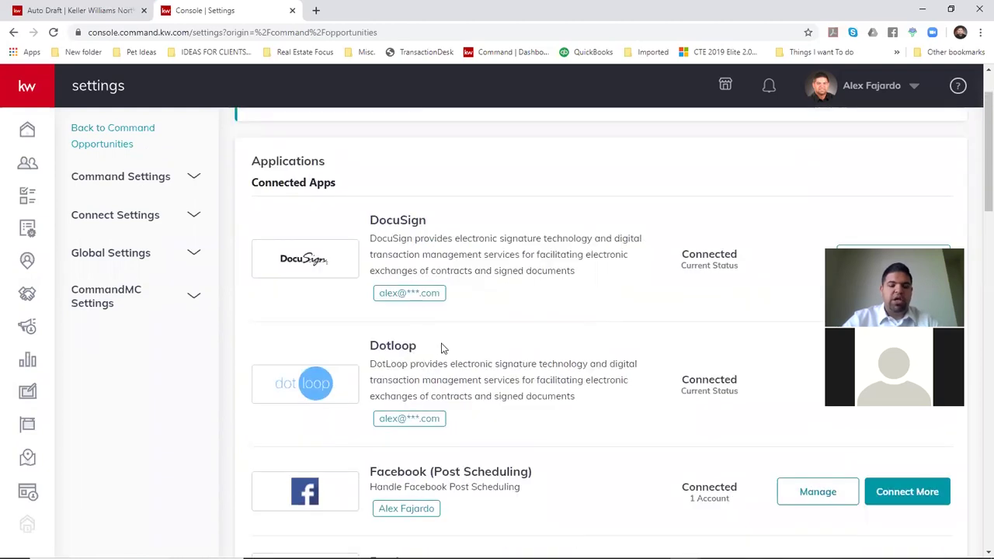
scroll(540, 416, "down", 3)
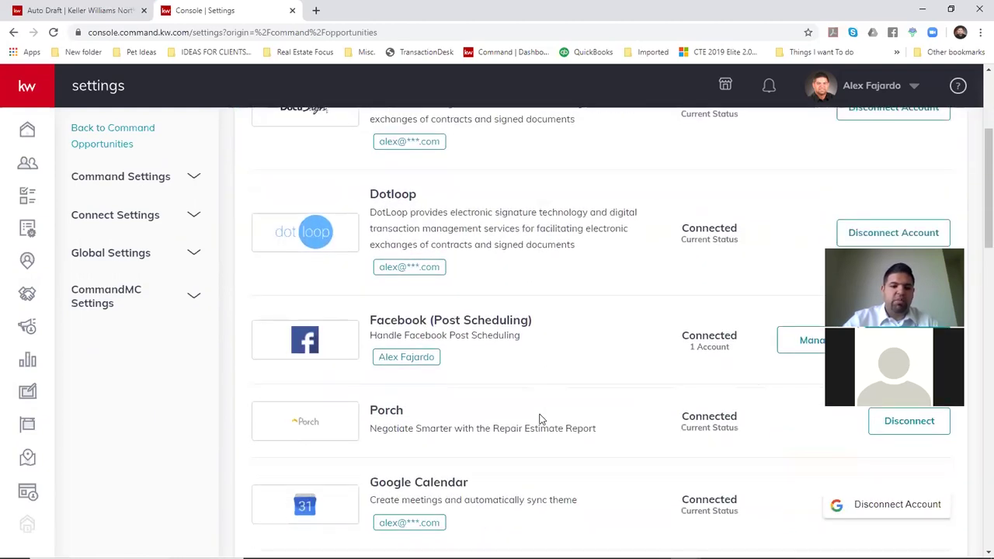
scroll(541, 420, "down", 2)
scroll(466, 399, "down", 3)
scroll(466, 401, "down", 2)
scroll(467, 401, "down", 3)
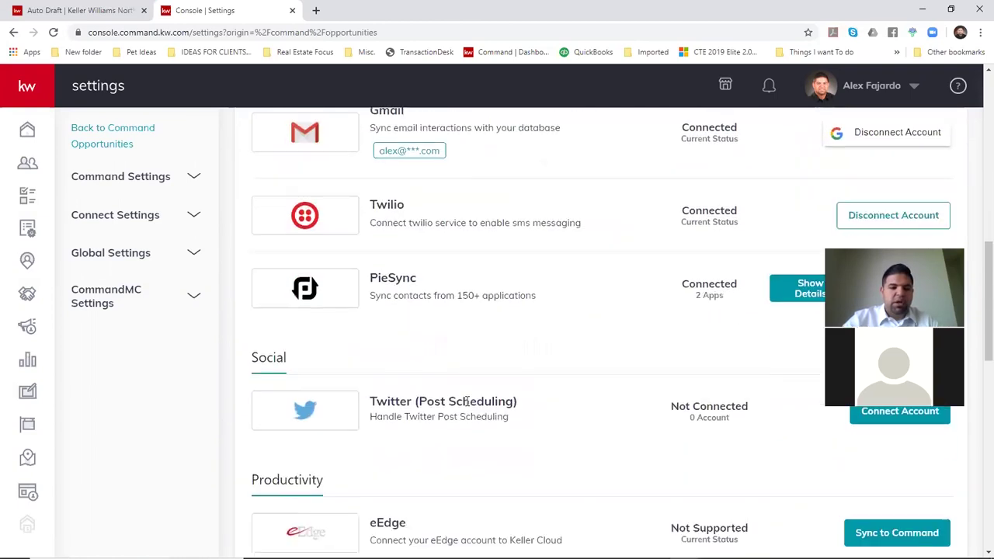
scroll(467, 401, "down", 2)
scroll(467, 401, "down", 3)
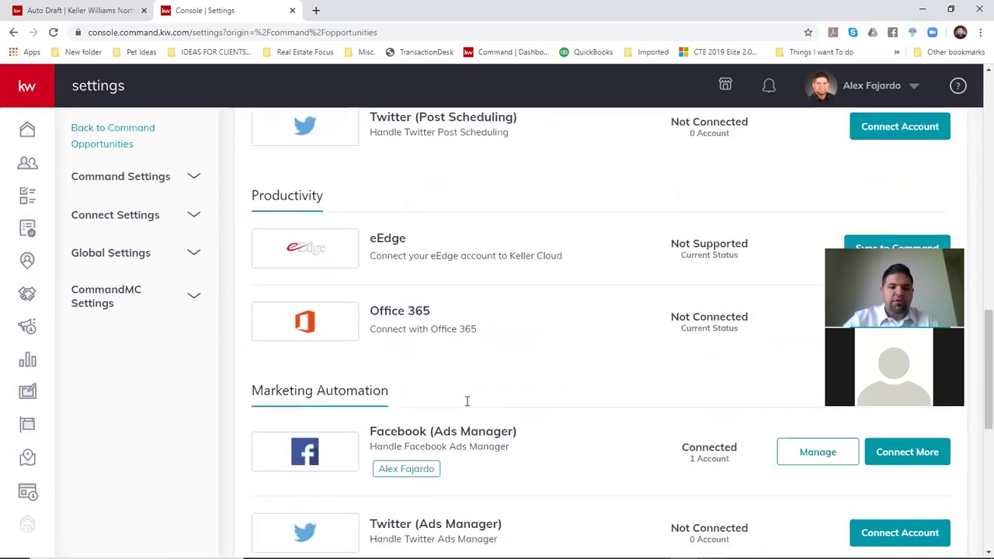
scroll(467, 401, "down", 3)
scroll(467, 401, "up", 3)
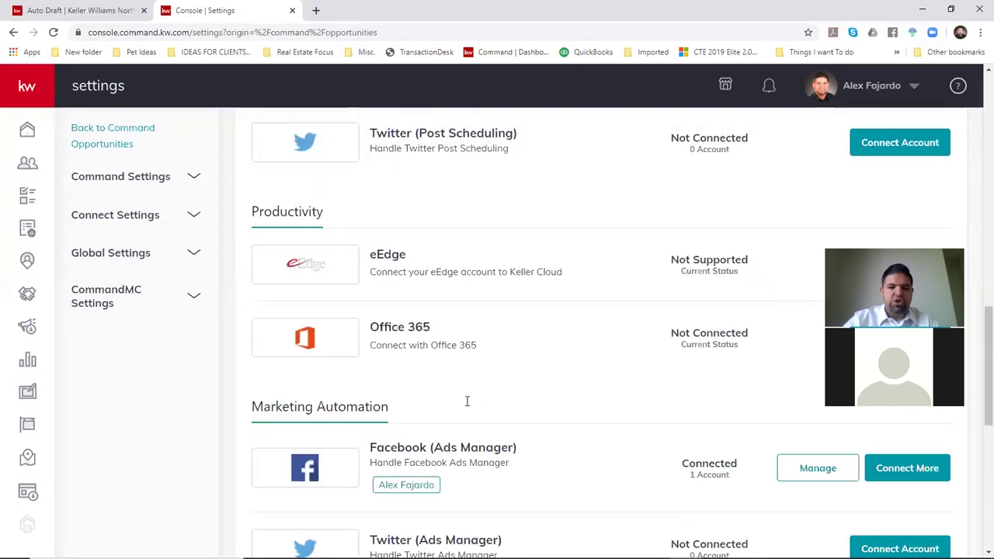
scroll(467, 401, "up", 15)
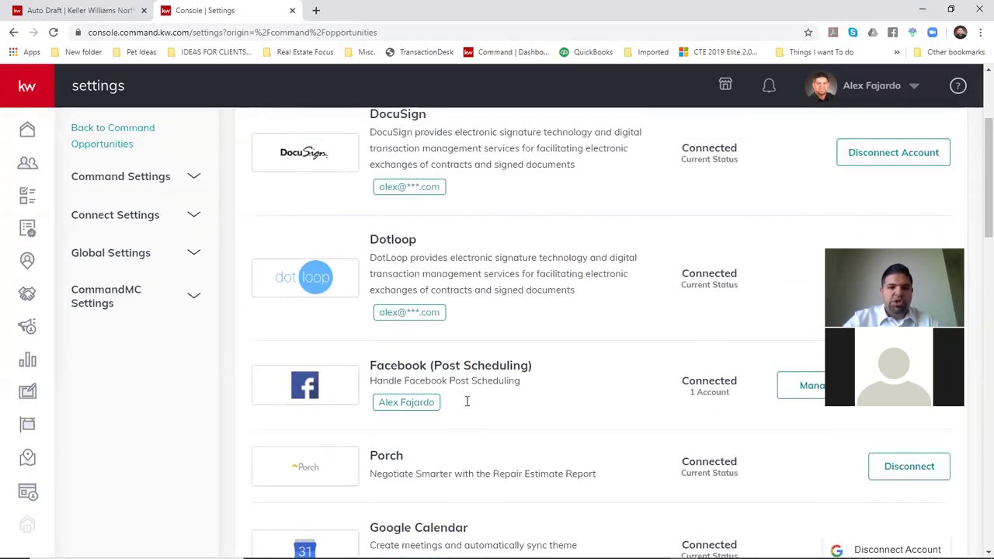
scroll(467, 401, "up", 2)
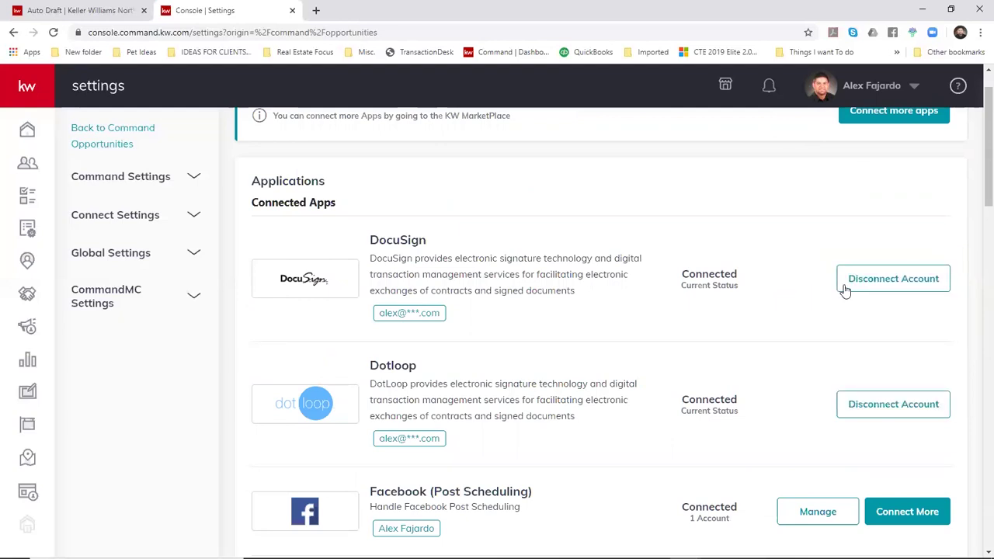
scroll(855, 372, "down", 10)
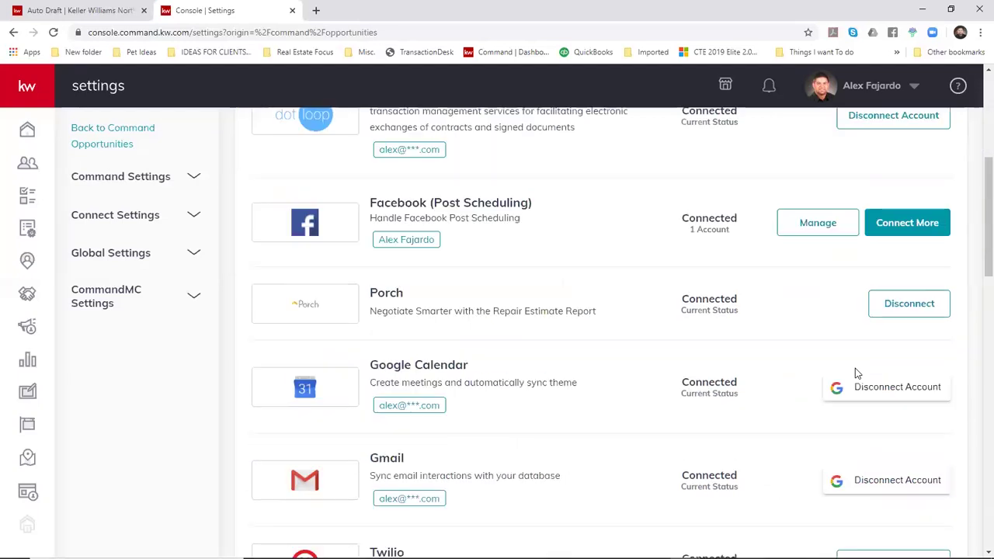
scroll(855, 371, "down", 7)
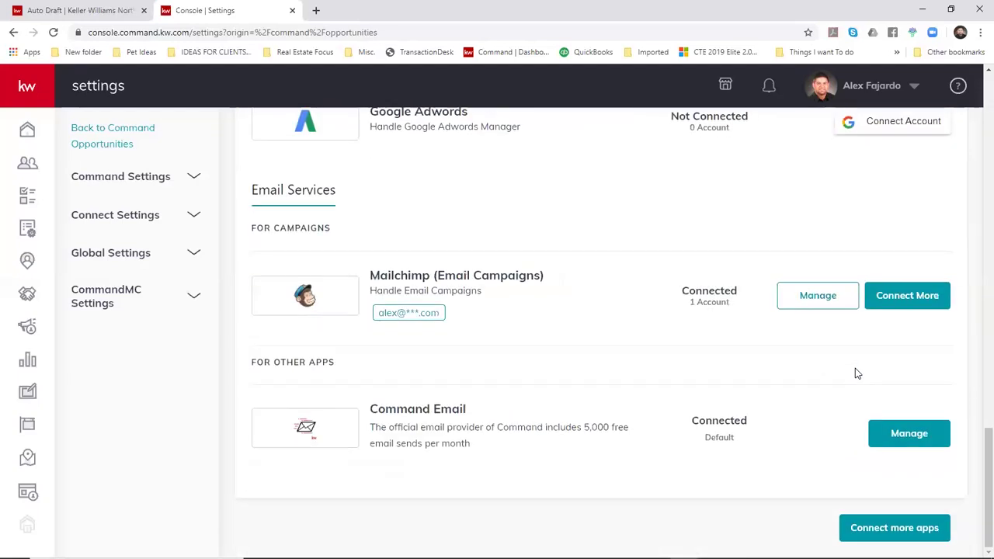
scroll(839, 401, "up", 5)
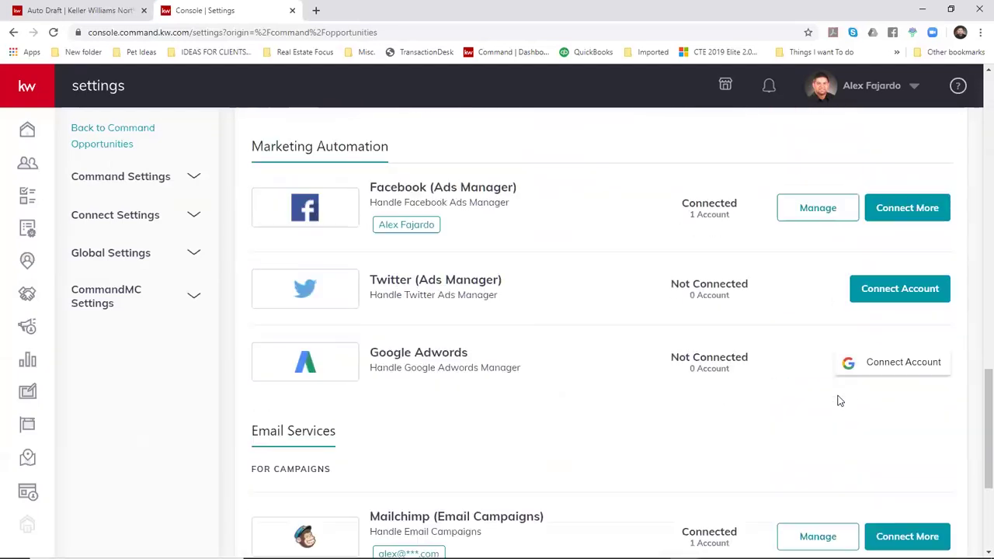
left_click(881, 393)
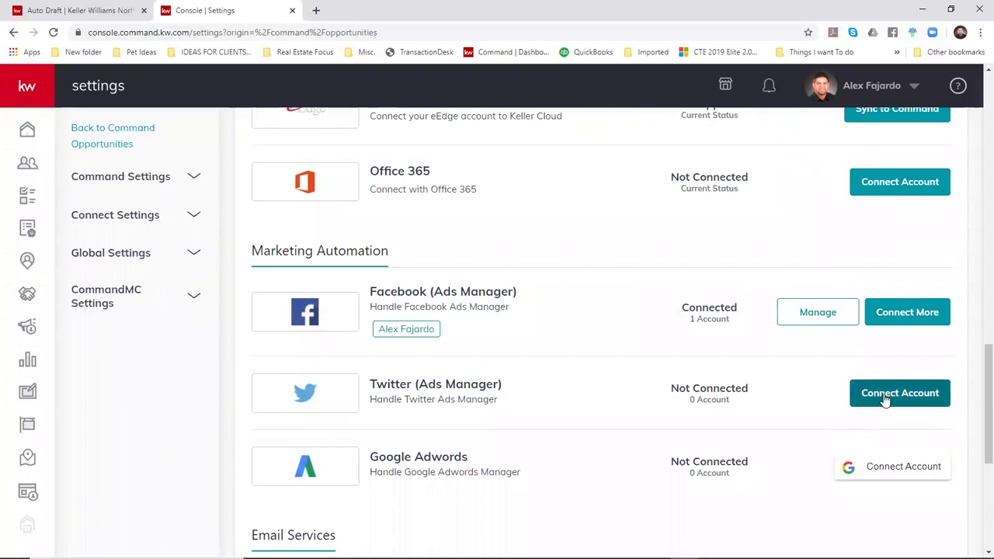
scroll(828, 381, "up", 3)
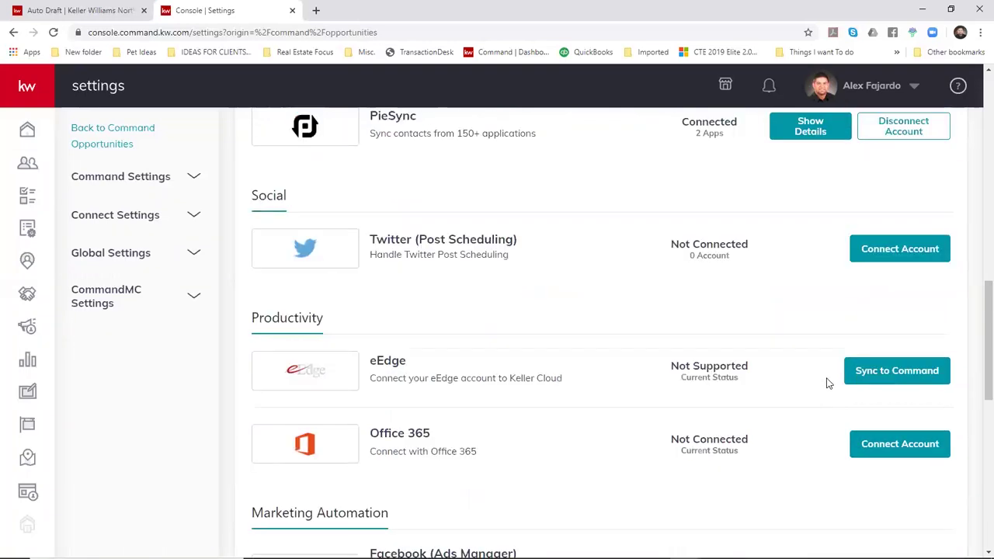
scroll(828, 383, "up", 4)
scroll(828, 383, "up", 3)
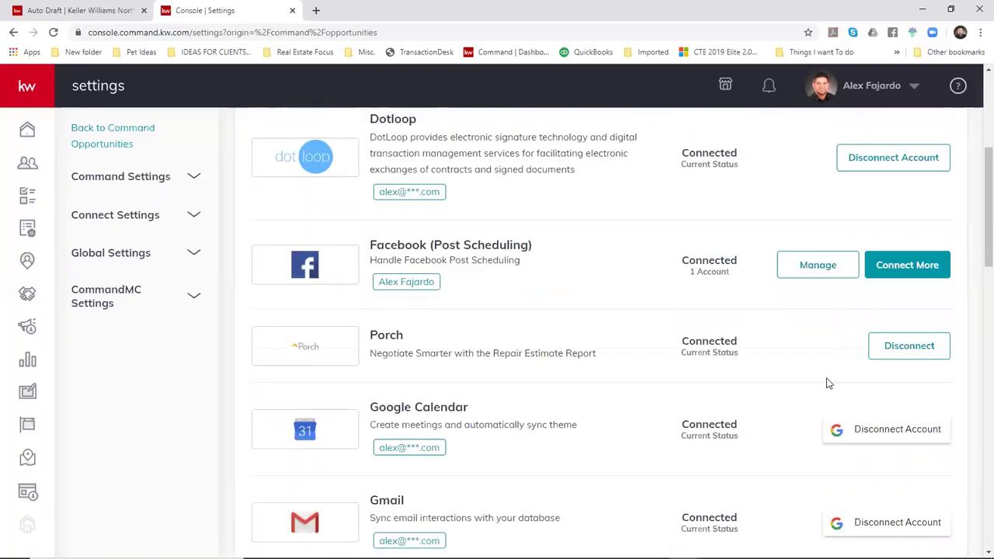
scroll(828, 383, "up", 3)
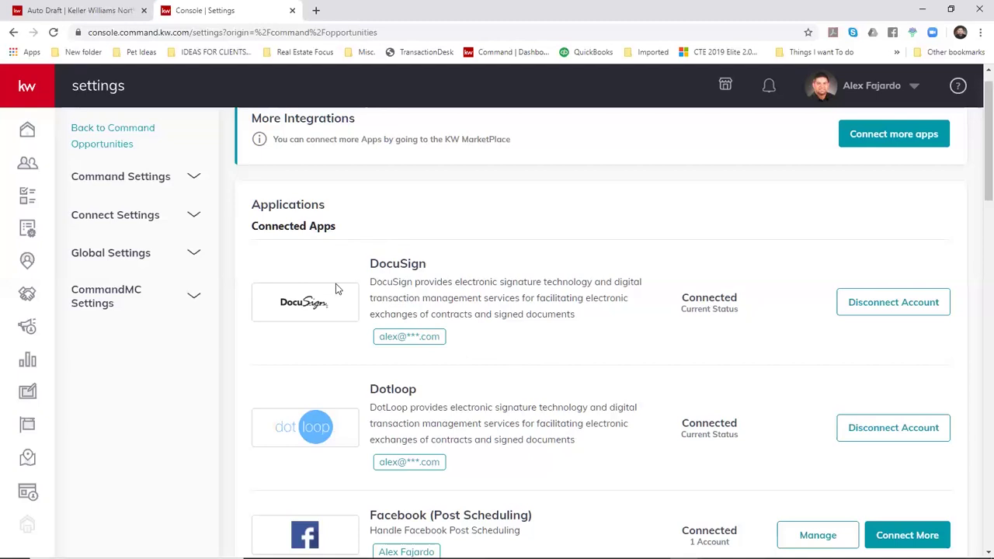
- Go back to the Opportunities dashboard and open the Create Opportunity form
left_click(29, 298)
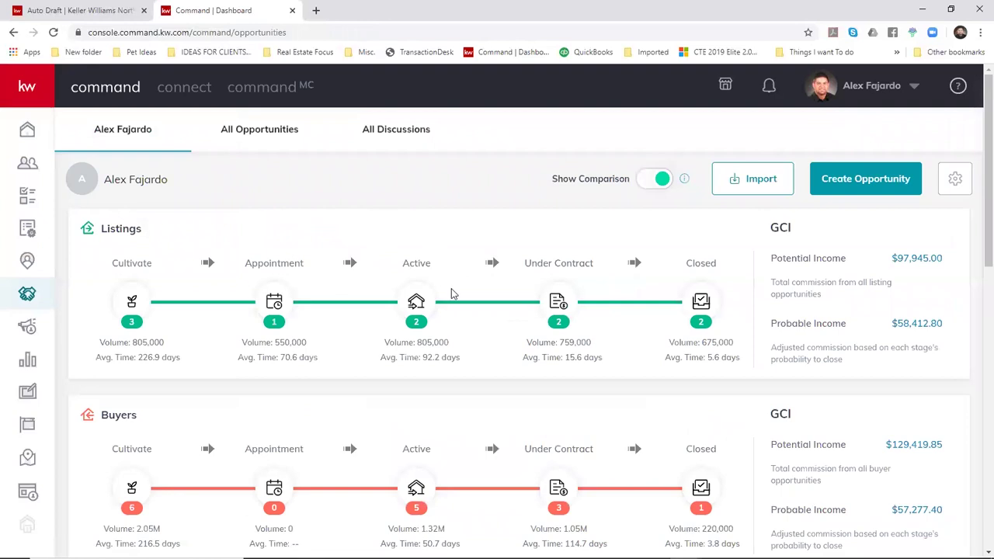
left_click(833, 199)
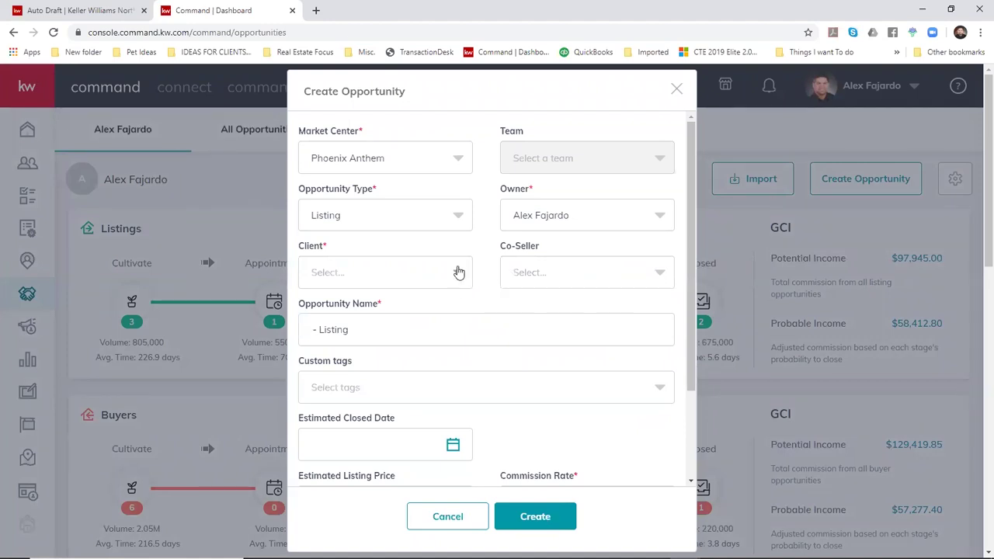
- Set Opportunity Type to Buyer and select the existing client contact by name
left_click(456, 216)
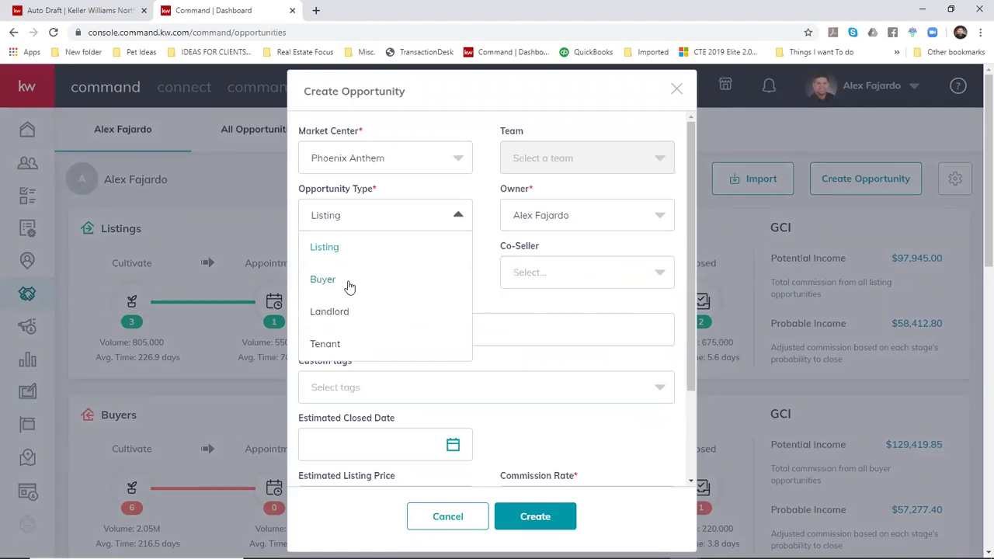
left_click(349, 280)
left_click(349, 271)
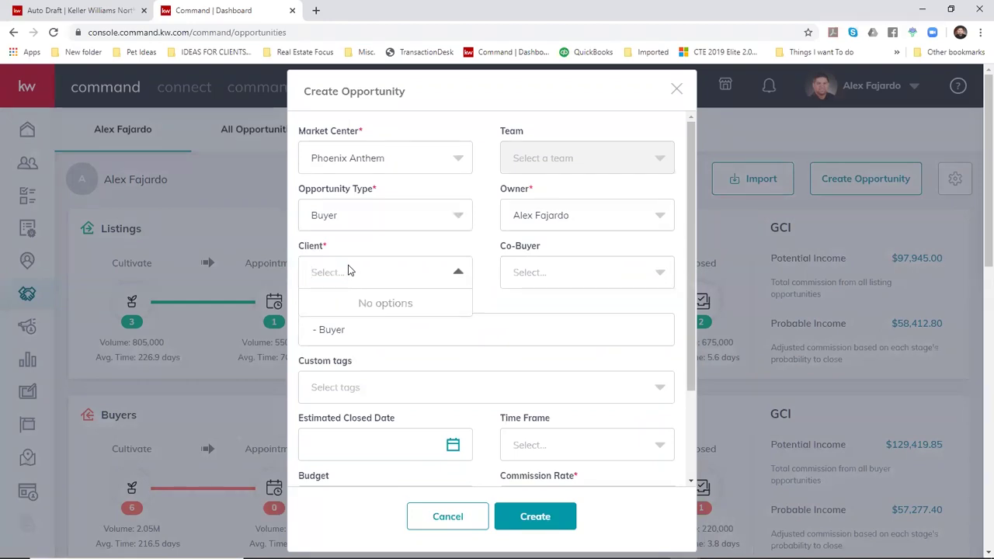
type("Bob Smi")
key("BackSpace")
key("BackSpace")
key("BackSpace")
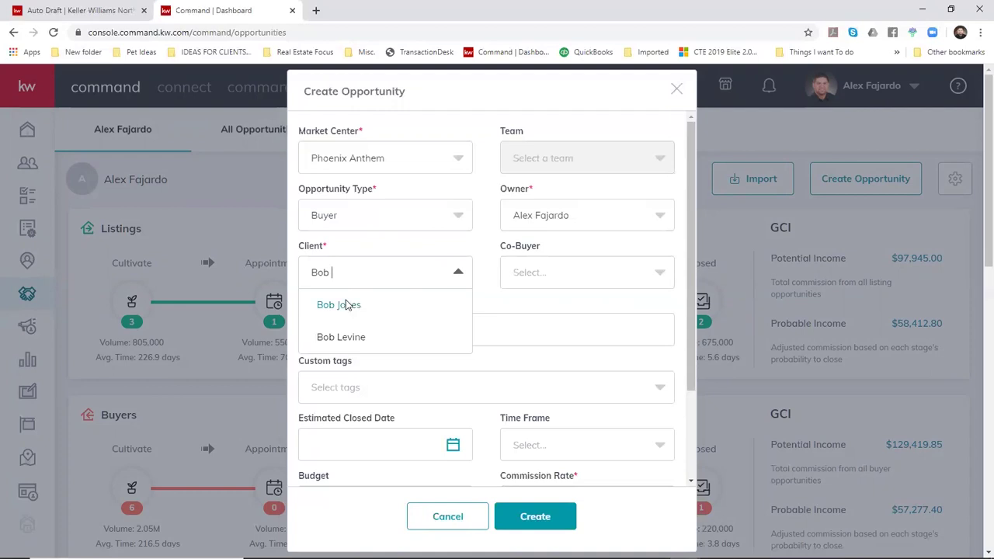
left_click(347, 304)
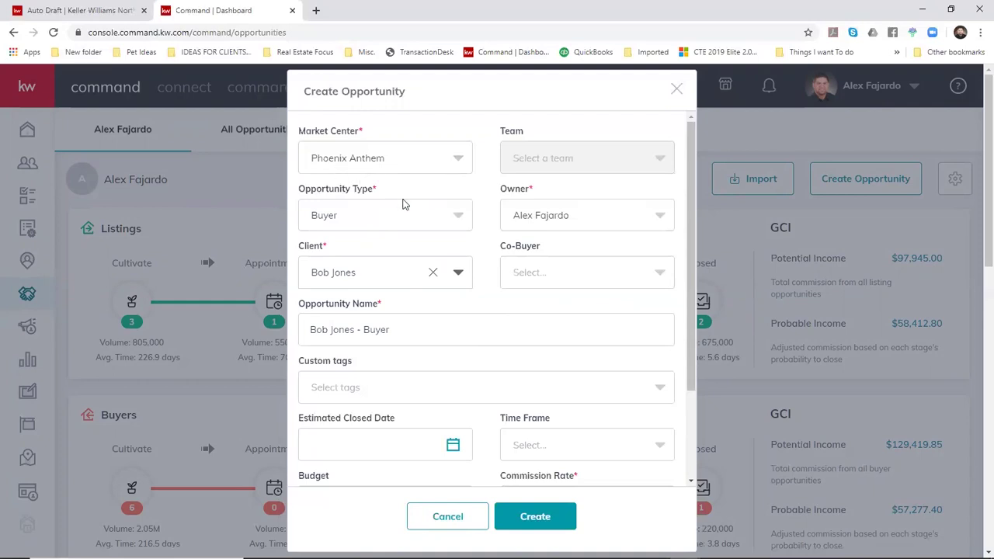
scroll(426, 225, "down", 1)
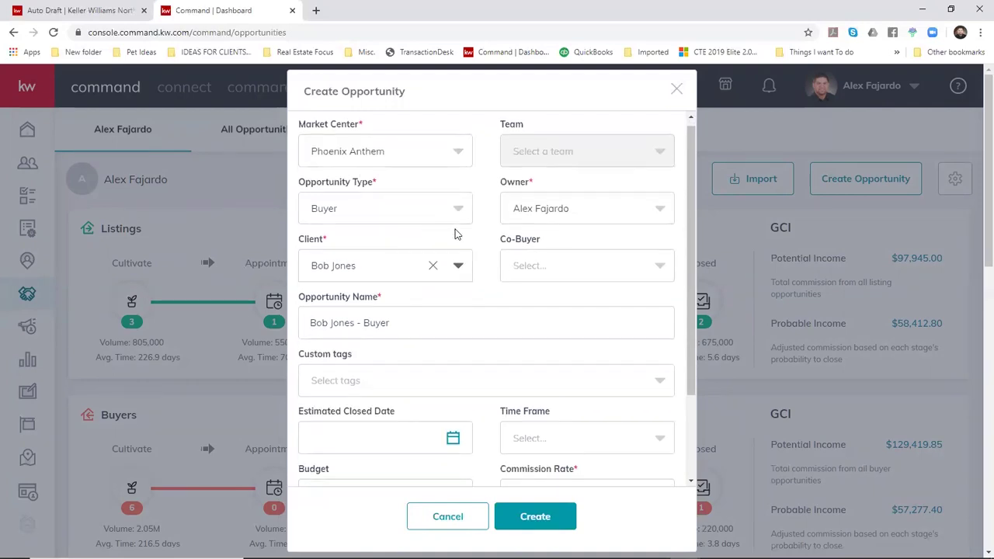
- Rename the opportunity to 'Test Opportunity'
scroll(417, 246, "down", 1)
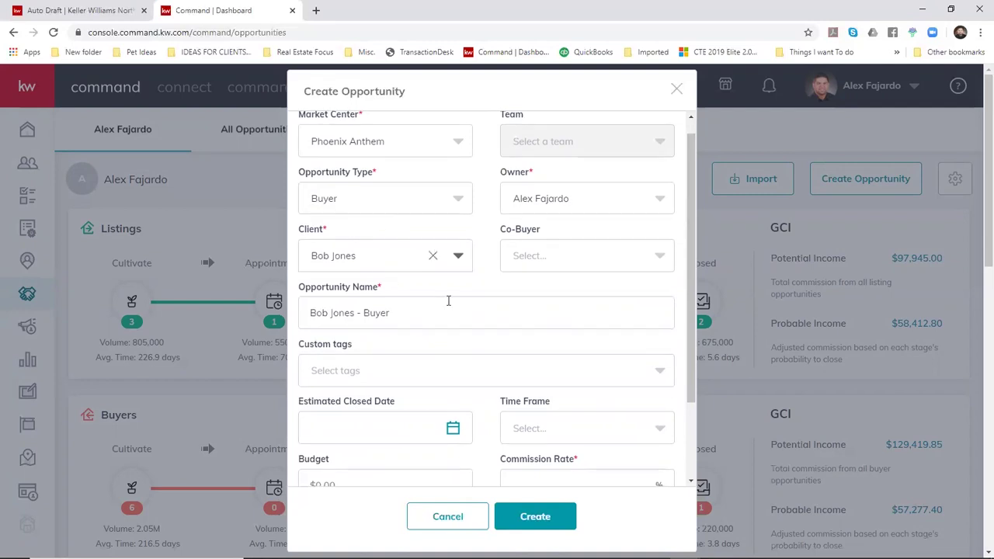
scroll(383, 214, "down", 1)
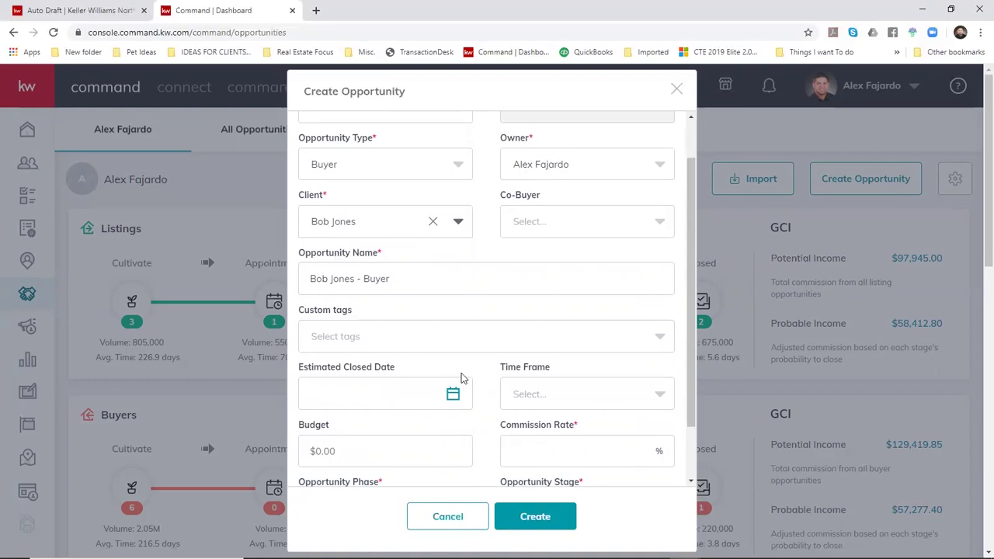
scroll(457, 378, "down", 1)
left_click(429, 265)
key("BackSpace")
key("BackSpace")
key("BackSpace")
key("BackSpace")
type("Test ")
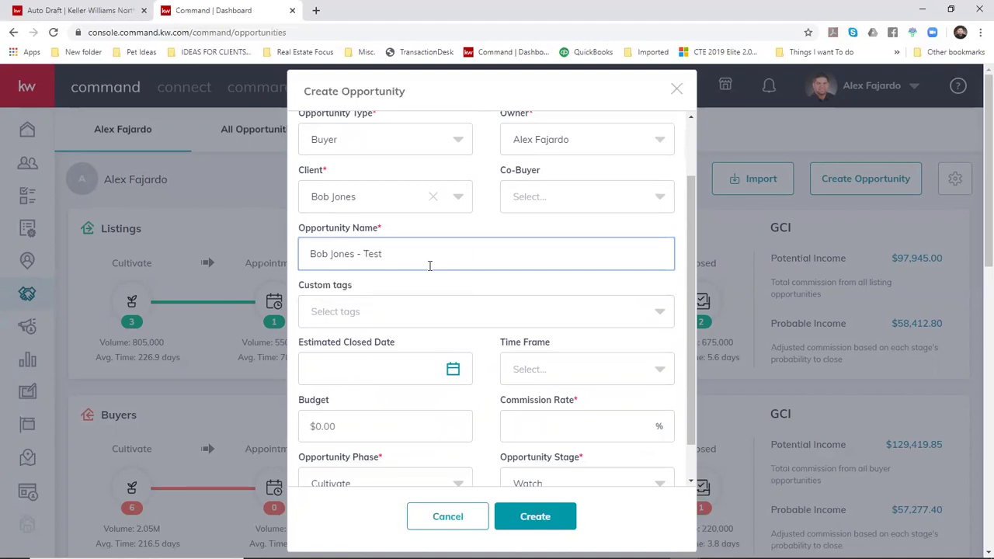
type("Opportunity")
left_click(442, 279)
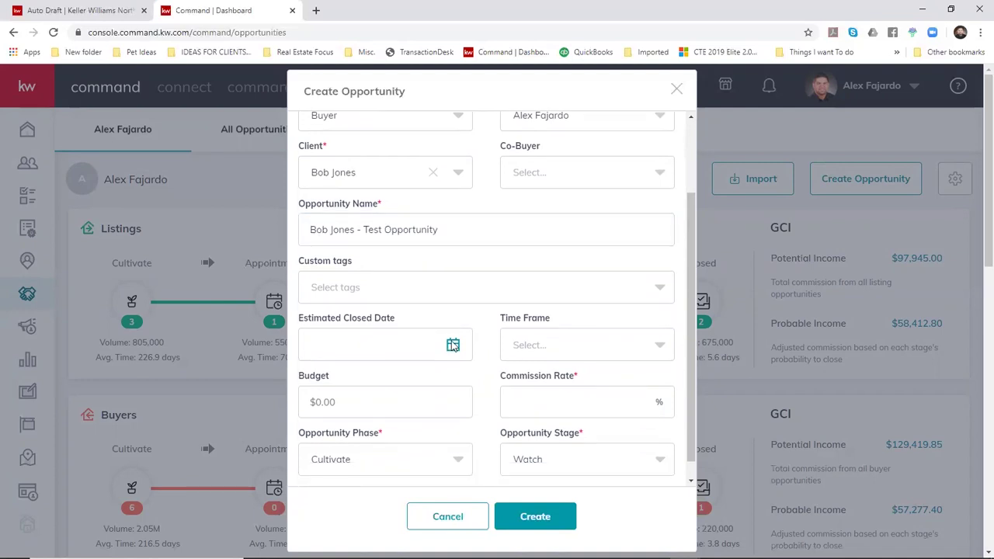
- Set commission rate 3%, phase Active and stage Negotiations, then create the opportunity
scroll(453, 346, "down", 1)
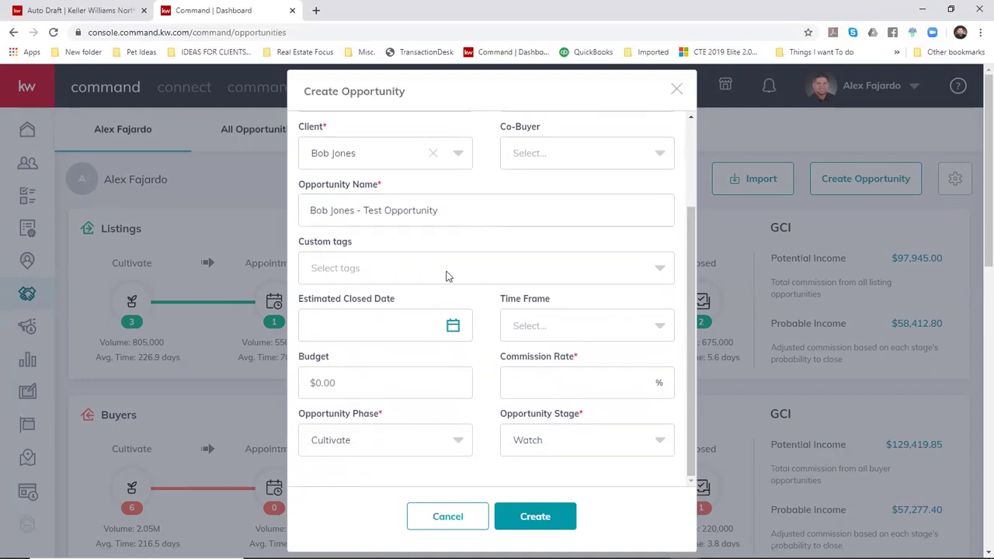
left_click(532, 381)
left_click(503, 417)
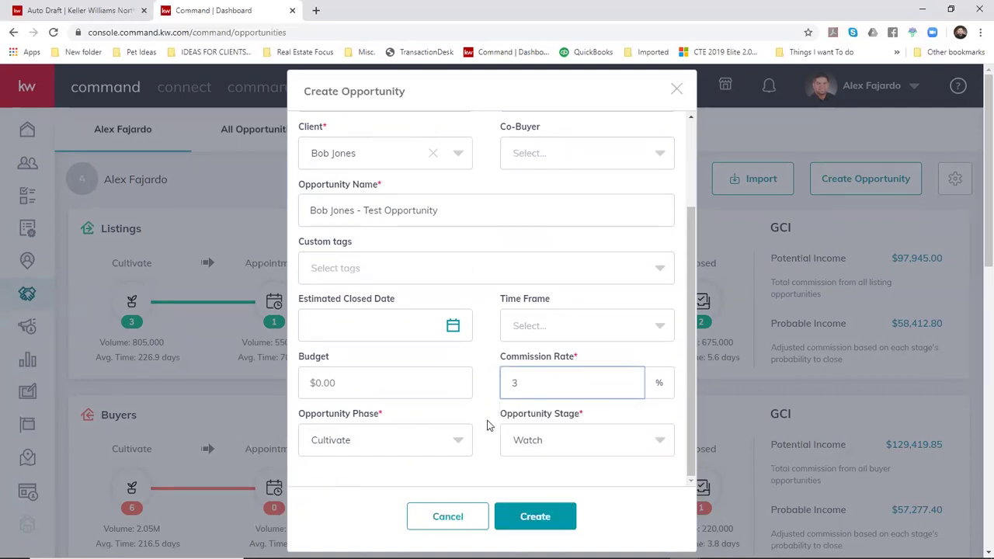
left_click(406, 442)
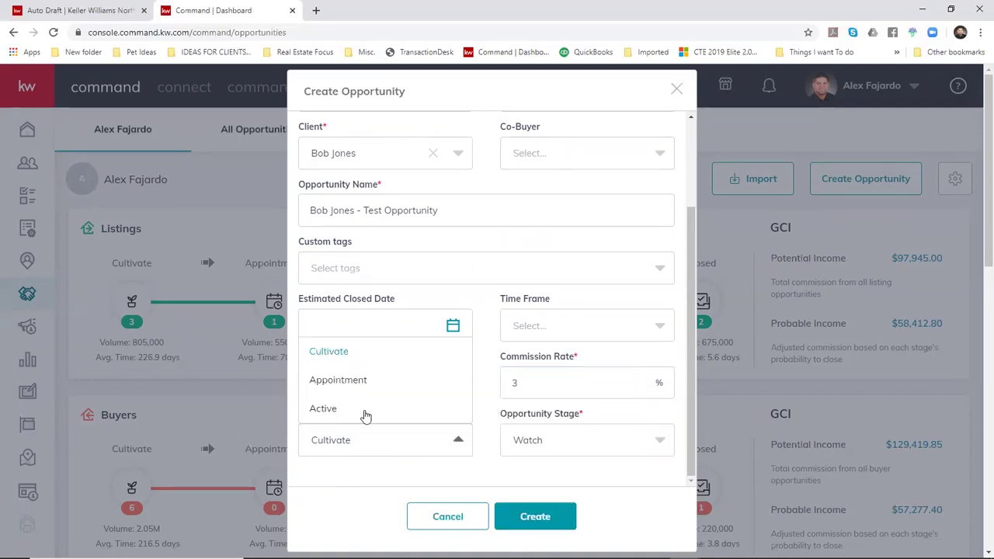
left_click(323, 410)
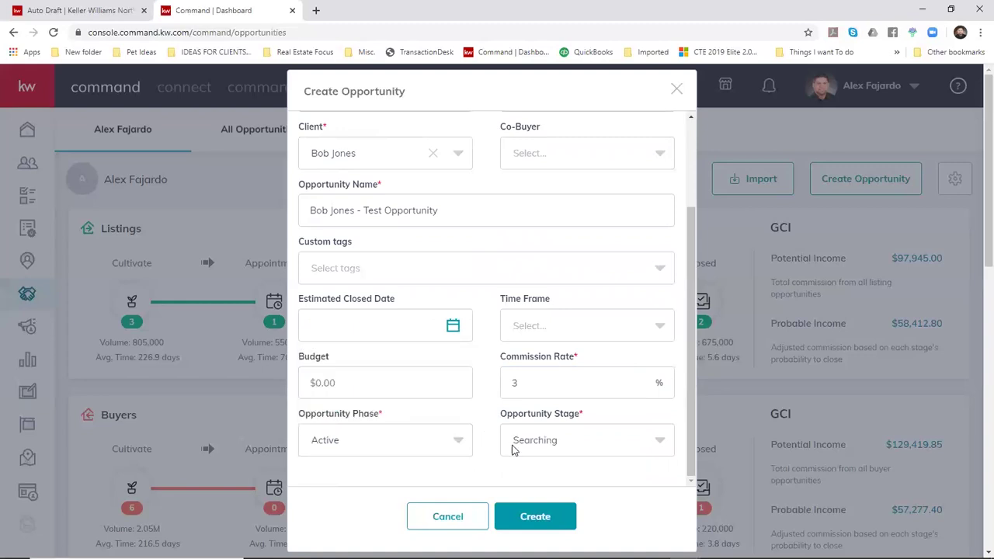
left_click(564, 452)
left_click(540, 380)
left_click(524, 518)
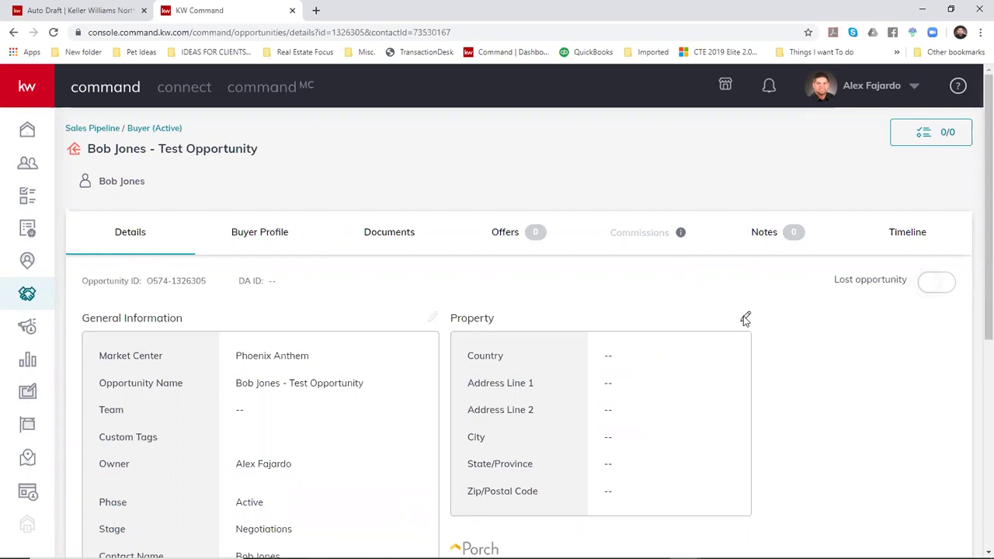
- Scroll through the new opportunity's General Information section on its Details page
scroll(420, 407, "down", 3)
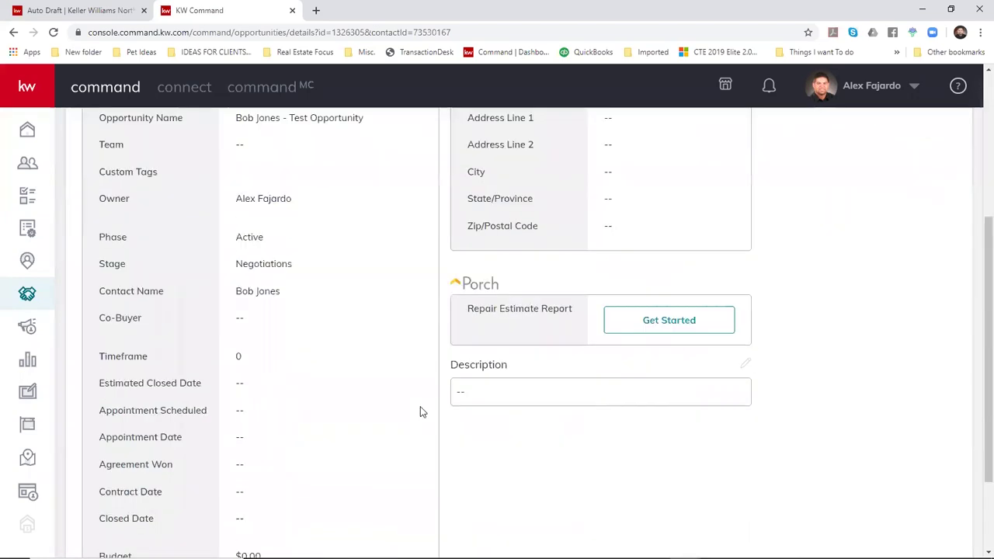
scroll(420, 412, "down", 2)
scroll(420, 412, "up", 4)
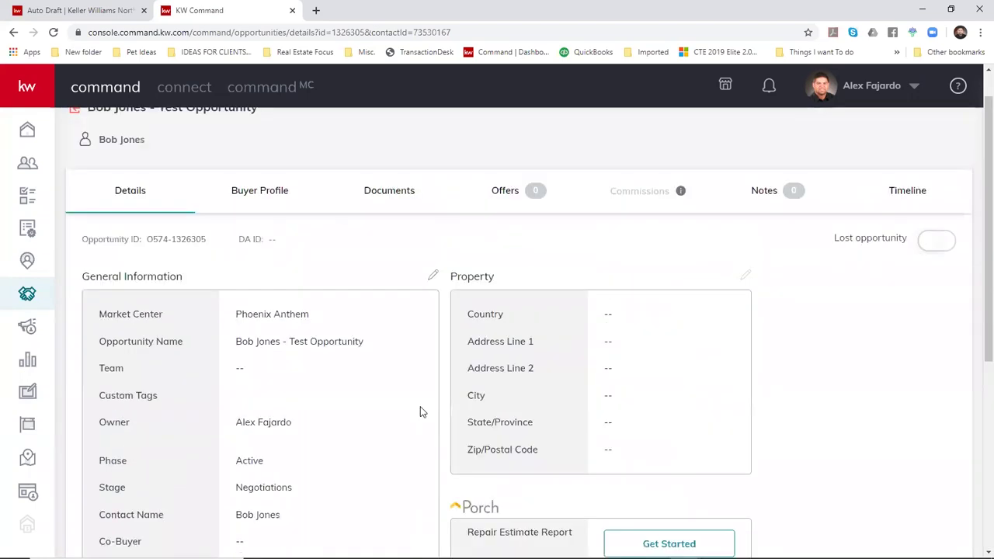
scroll(420, 412, "up", 1)
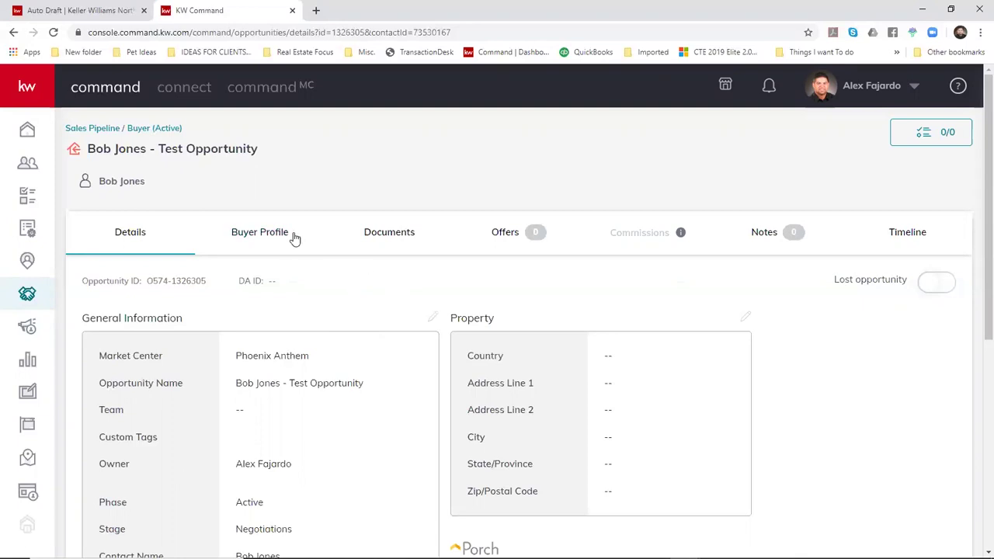
- Apply the Residential checklist type on the opportunity's Documents tab
left_click(381, 244)
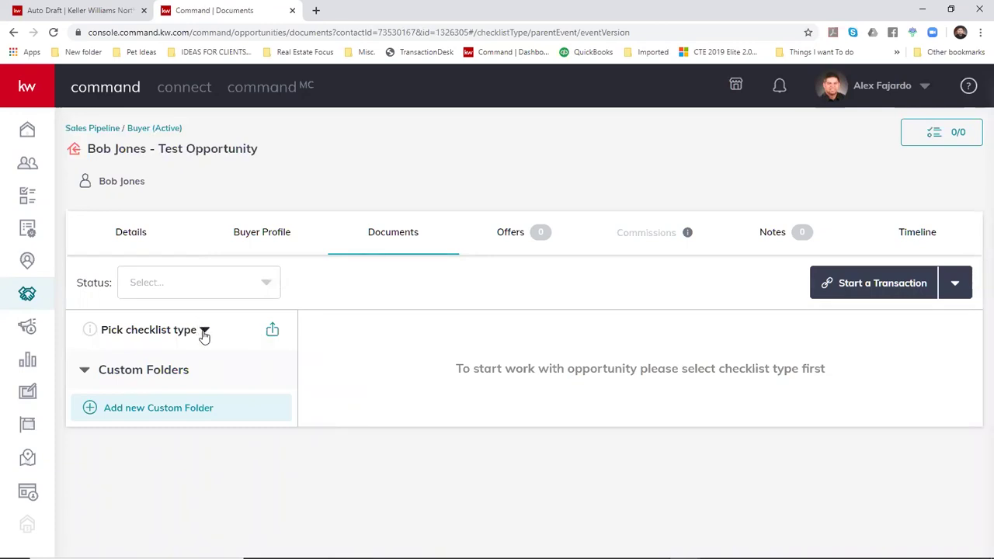
left_click(205, 333)
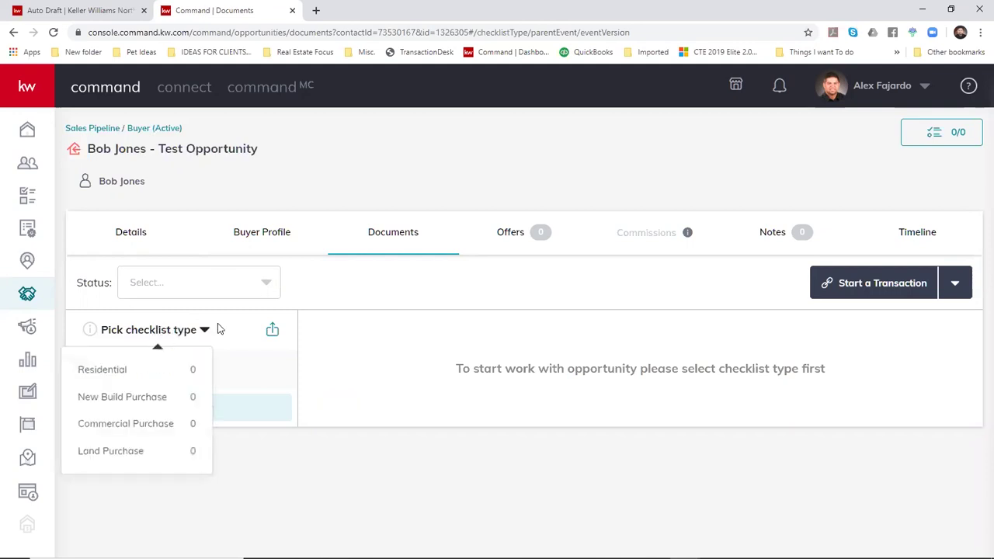
left_click(336, 295)
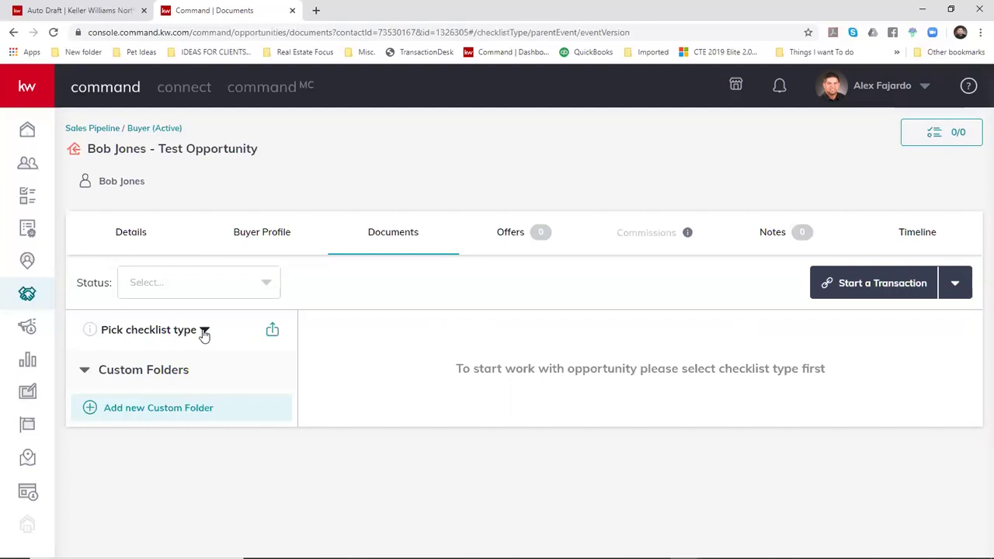
left_click(204, 333)
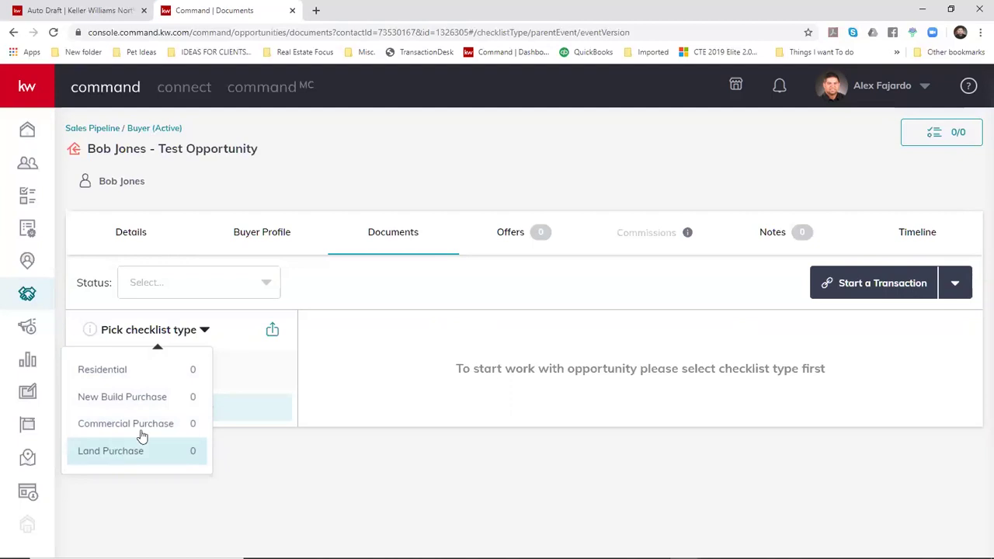
left_click(119, 372)
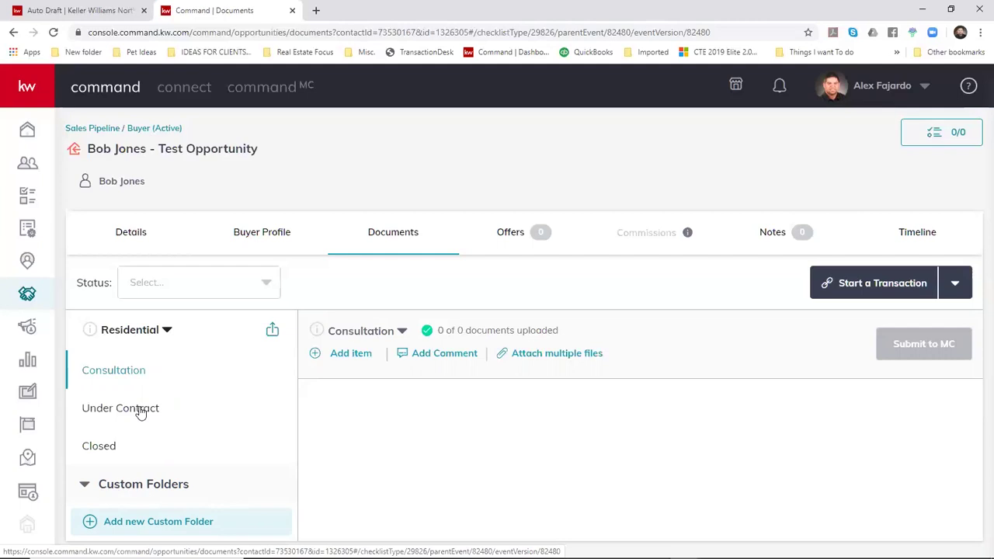
- Show the Under Contract folder and review its 17 required documents, including PQF or POF
left_click(140, 412)
scroll(509, 445, "down", 1)
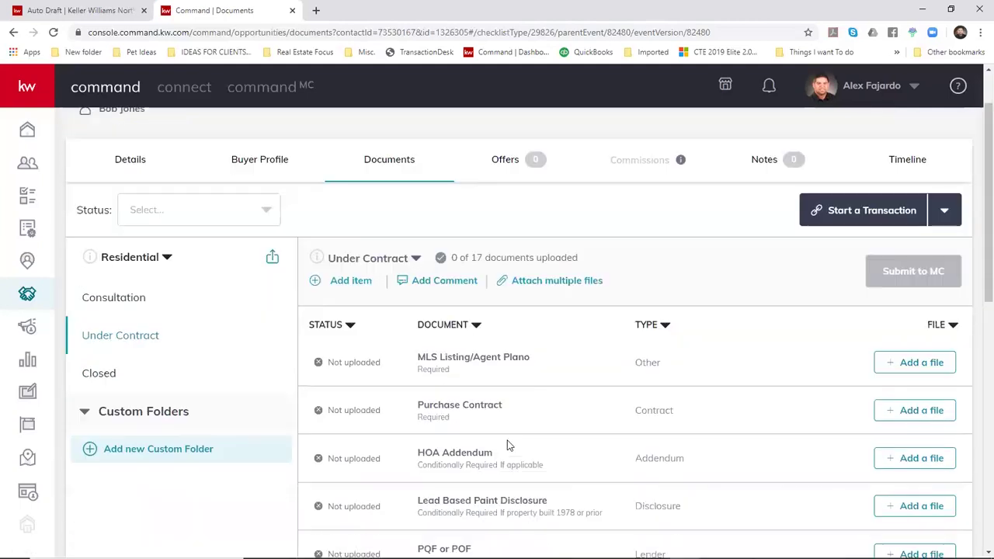
scroll(509, 445, "down", 3)
scroll(523, 357, "up", 1)
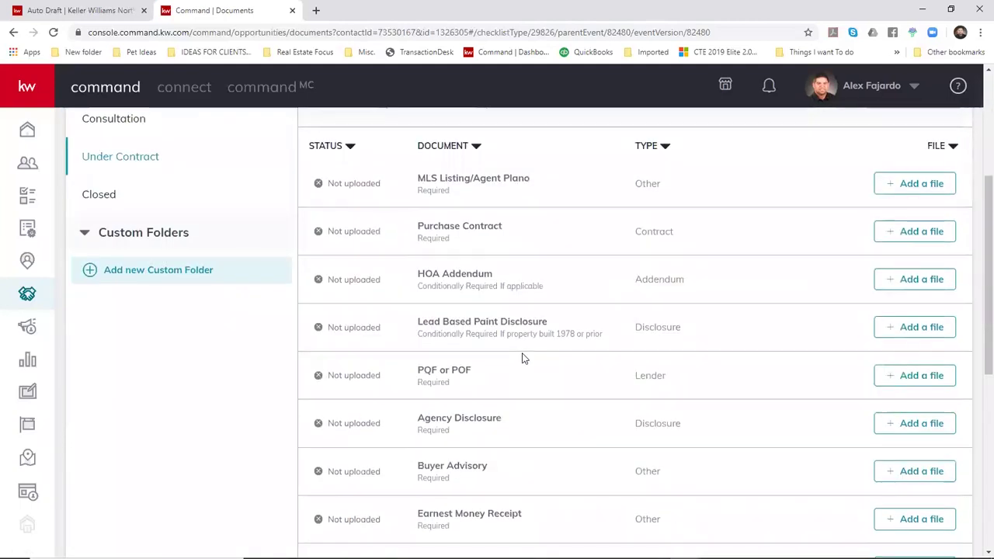
scroll(523, 357, "up", 2)
scroll(145, 150, "up", 1)
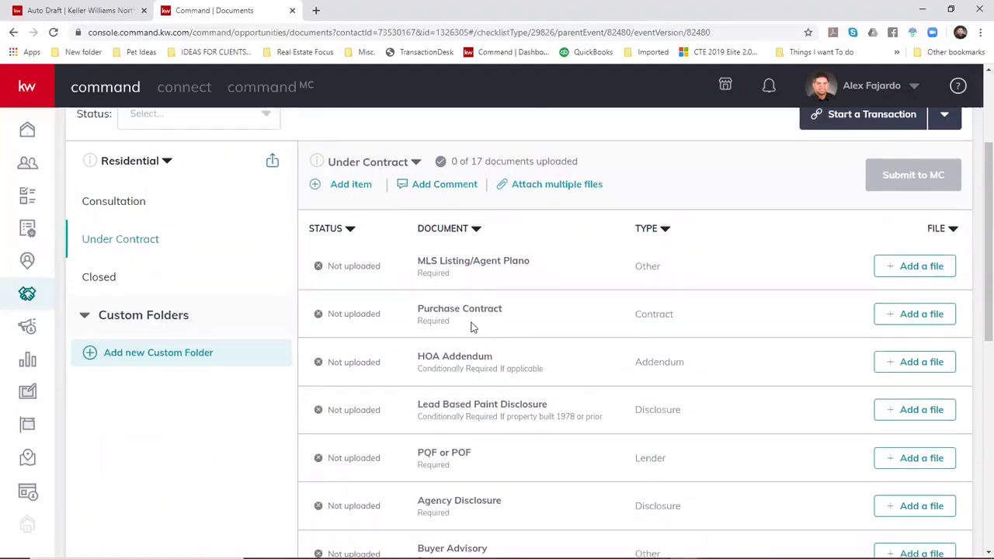
scroll(473, 327, "down", 1)
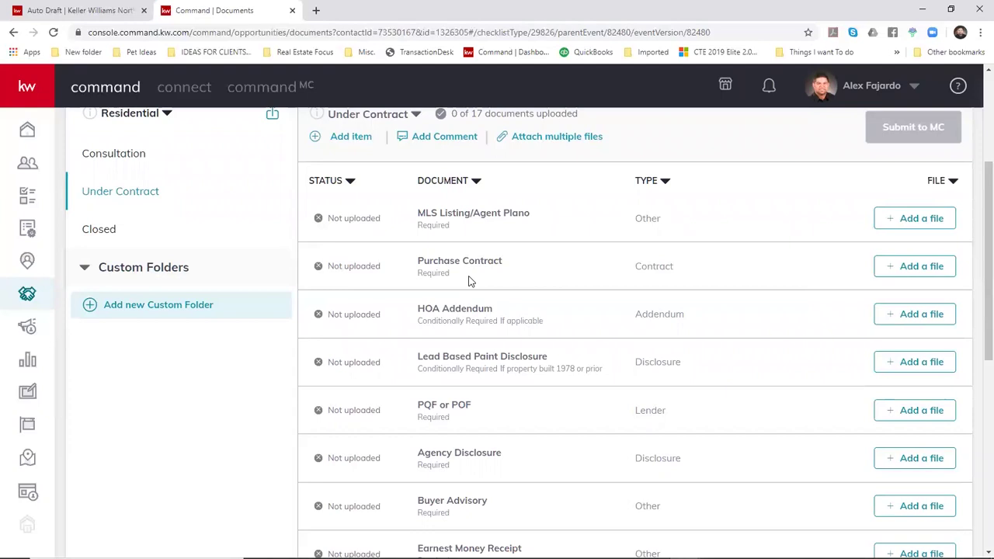
scroll(335, 249, "up", 1)
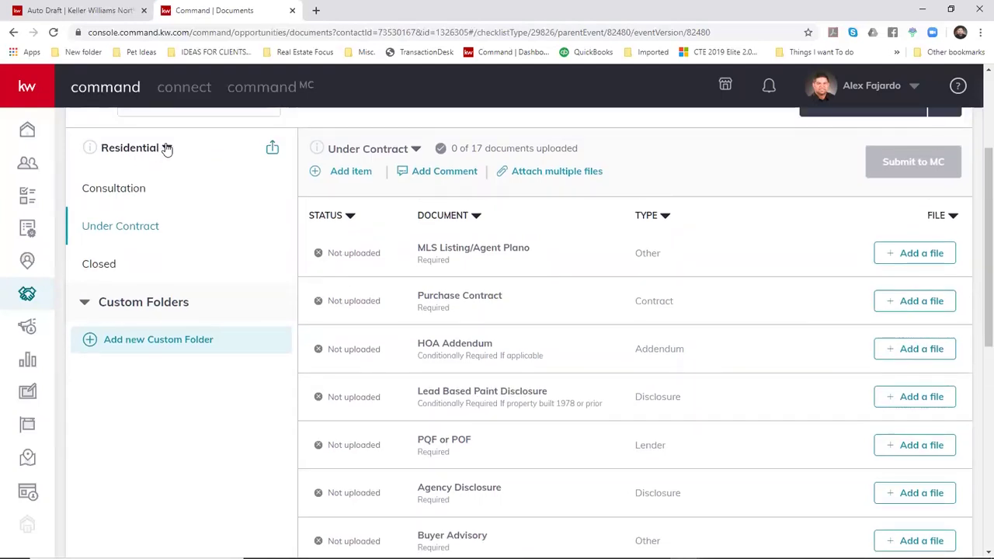
- Confirm Residential as the checklist type and return to the Under Contract folder
left_click(166, 148)
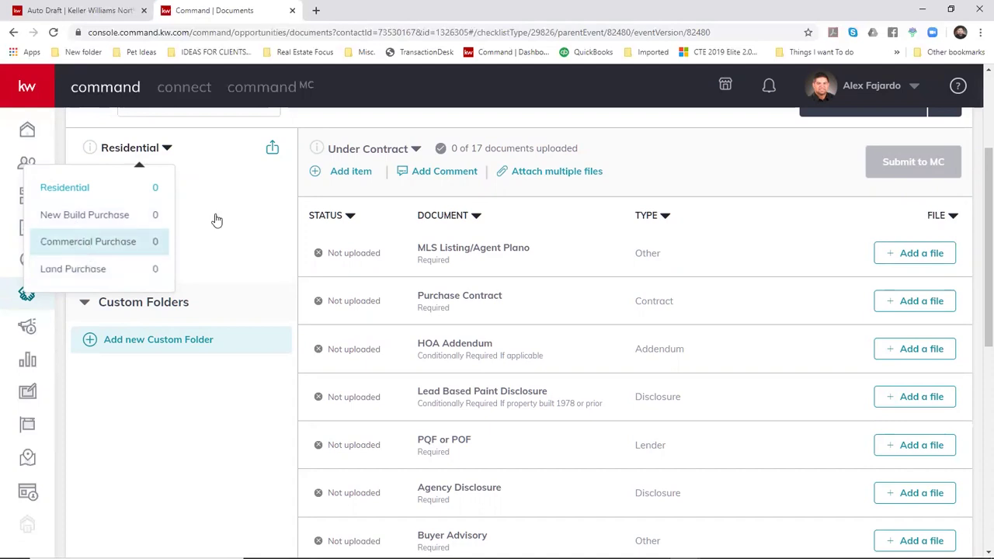
left_click(219, 175)
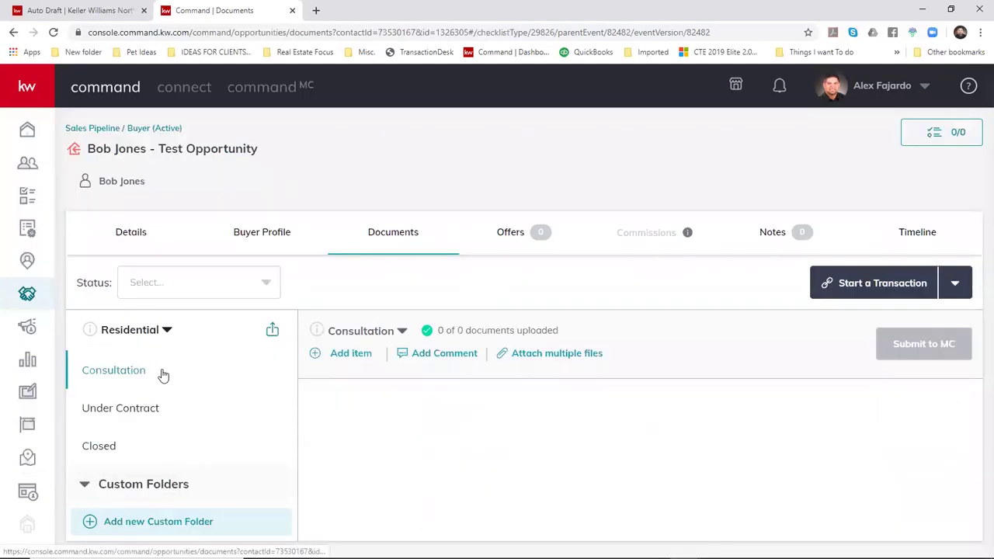
left_click(118, 410)
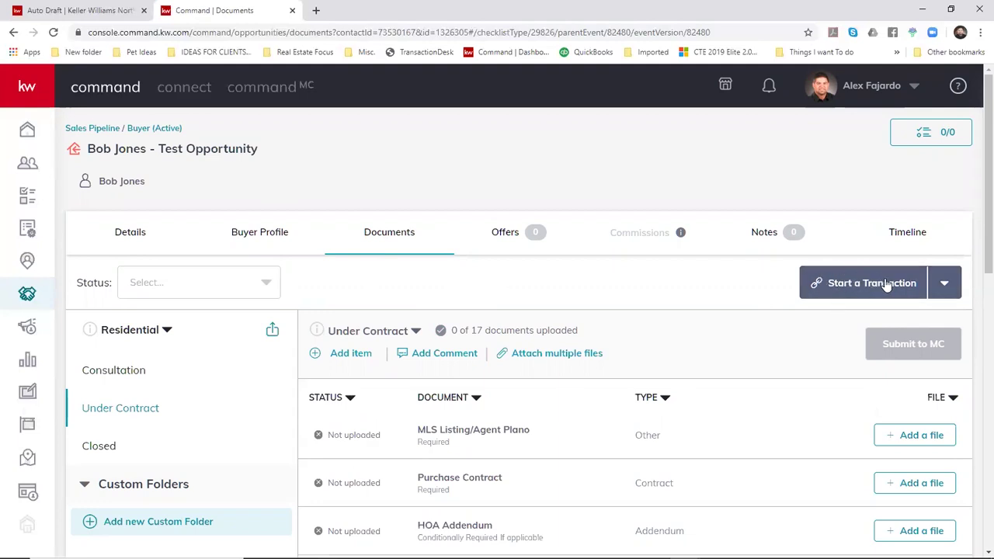
- Choose DocuSign from the Start a Transaction dropdown
left_click(945, 282)
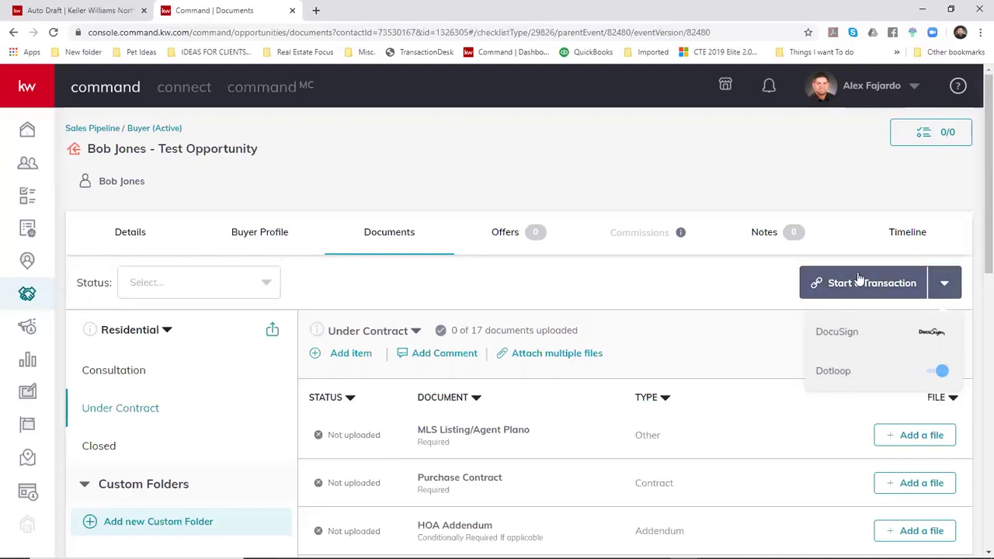
left_click(834, 334)
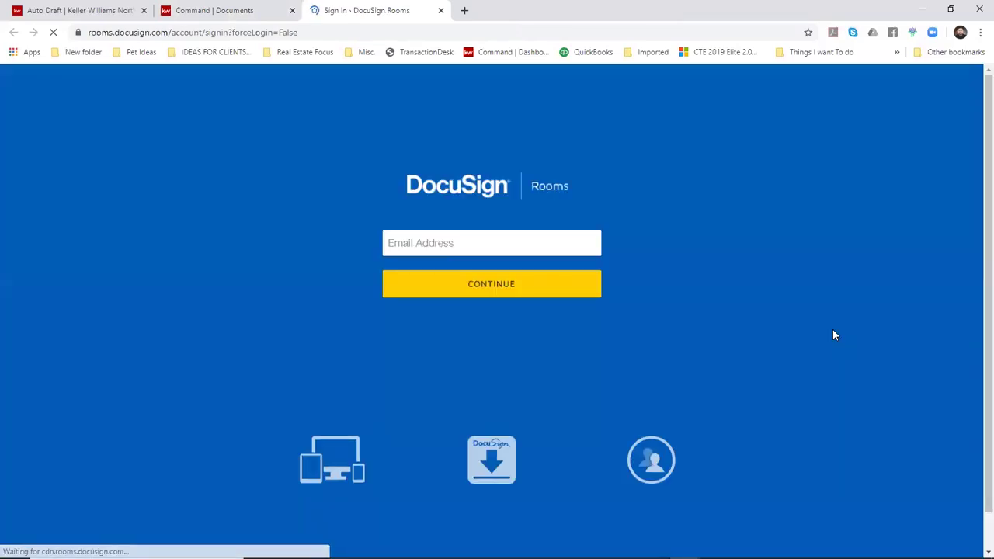
- Log in to DocuSign Rooms with the account e-mail and password
left_click(533, 269)
key("Return")
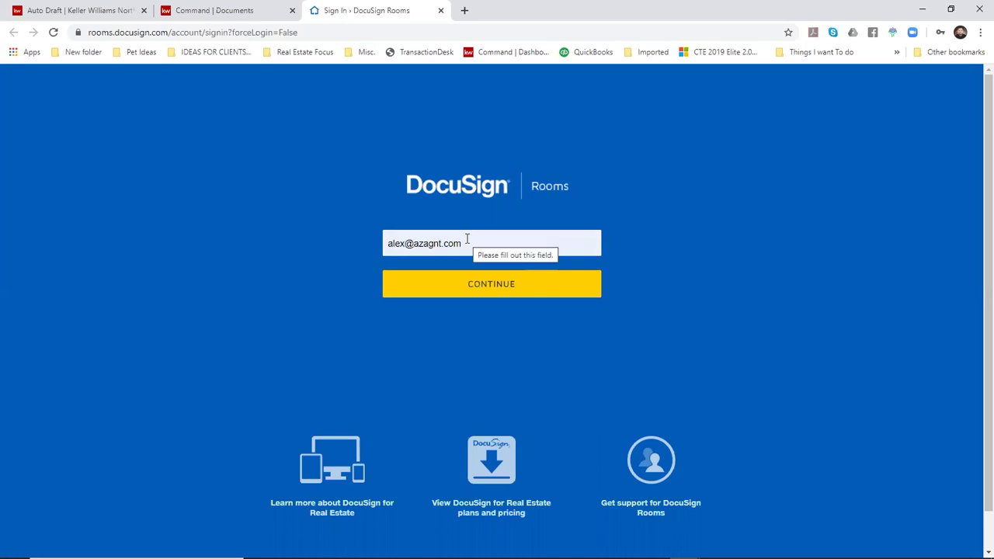
left_click(483, 300)
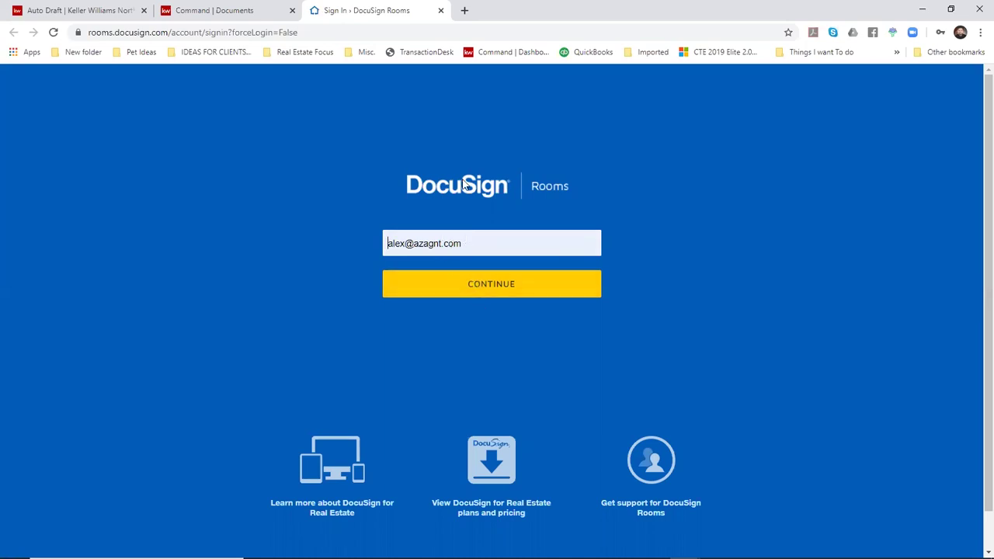
left_click(437, 292)
left_click(476, 288)
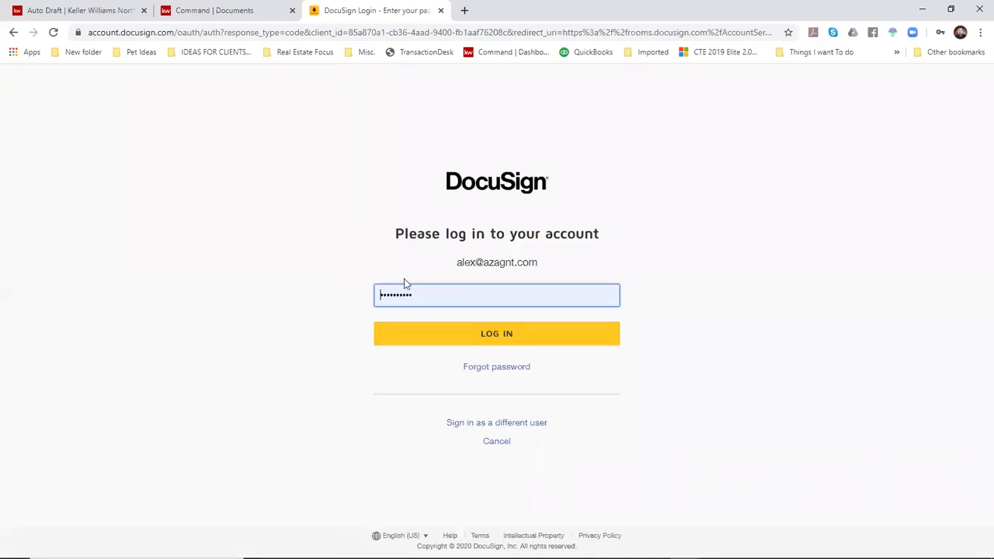
left_click(491, 338)
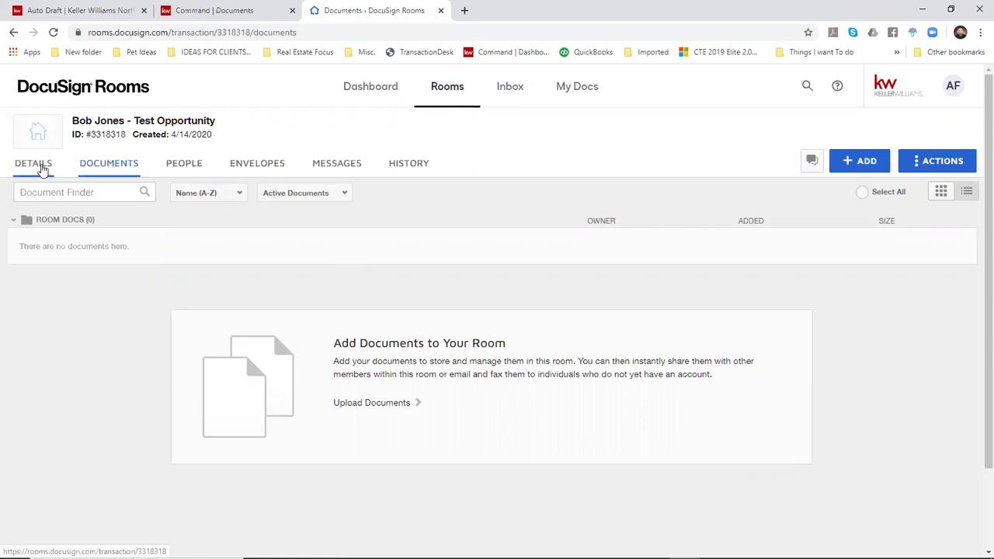
- Open the room's details and switch them to Edit mode
left_click(43, 168)
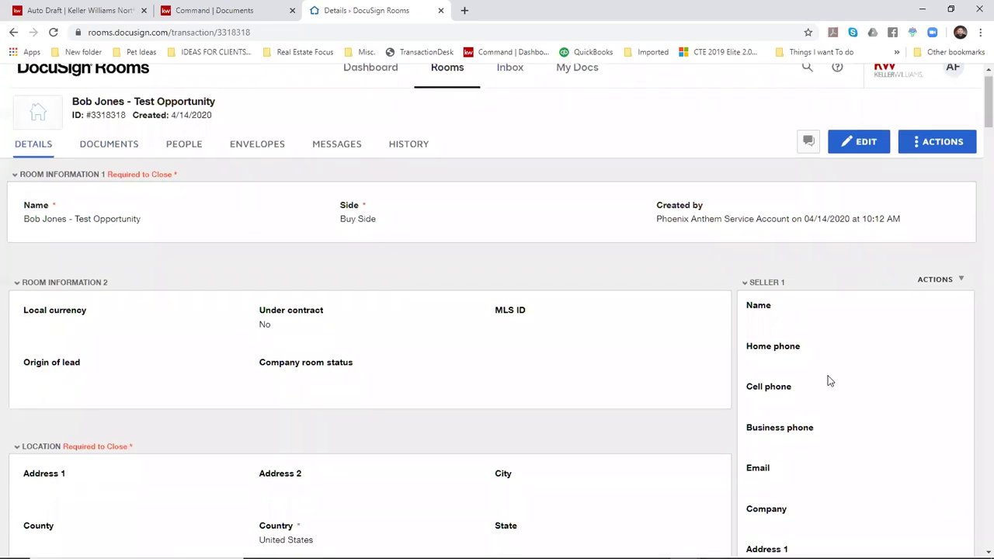
scroll(828, 377, "down", 1)
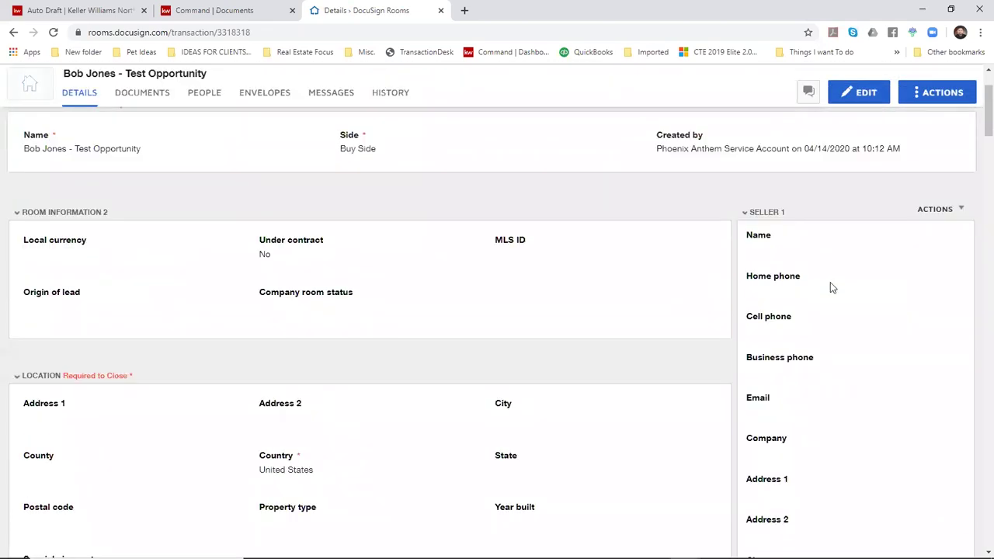
left_click(859, 94)
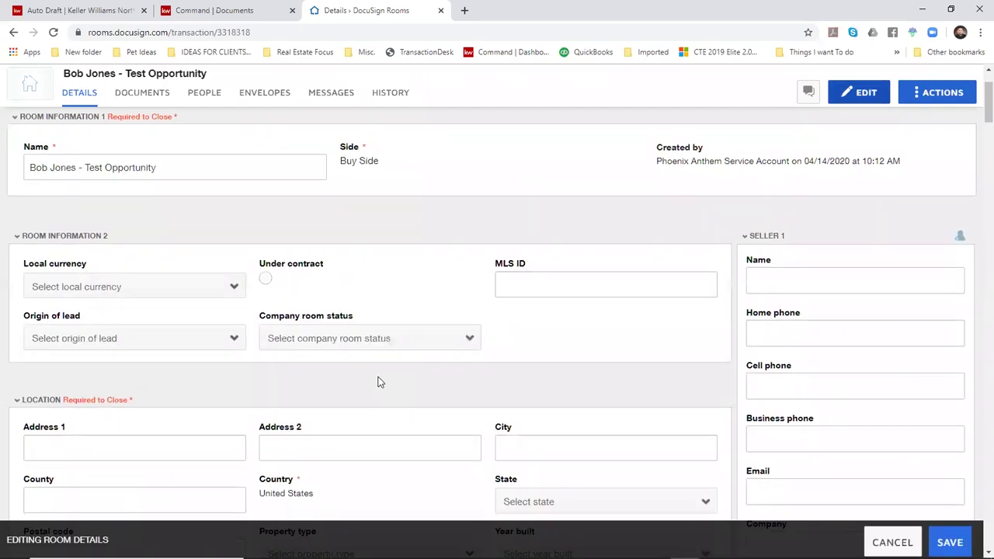
scroll(377, 381, "down", 1)
- Enter the street address, county Maricopa and state Arizona, leaving postal code empty
left_click(167, 327)
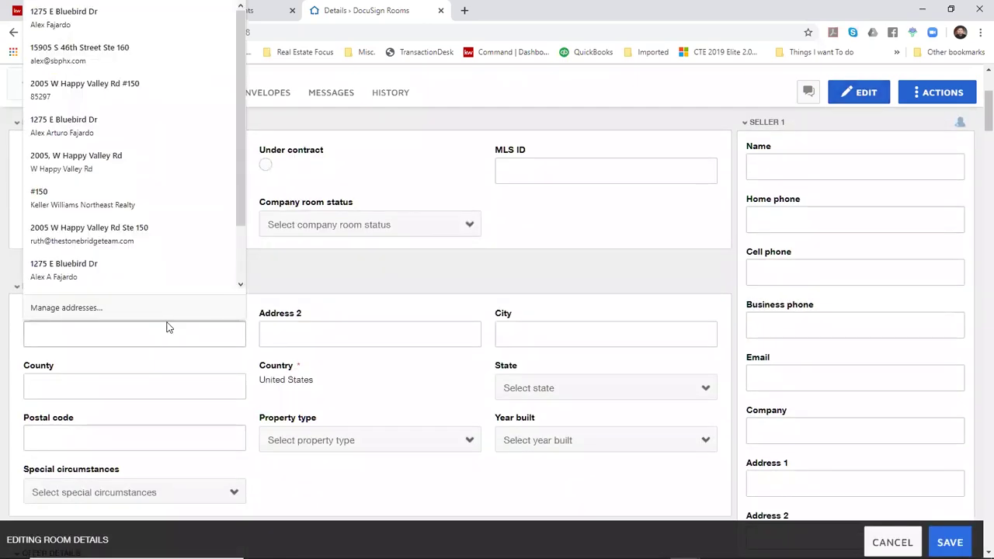
type("123 E ")
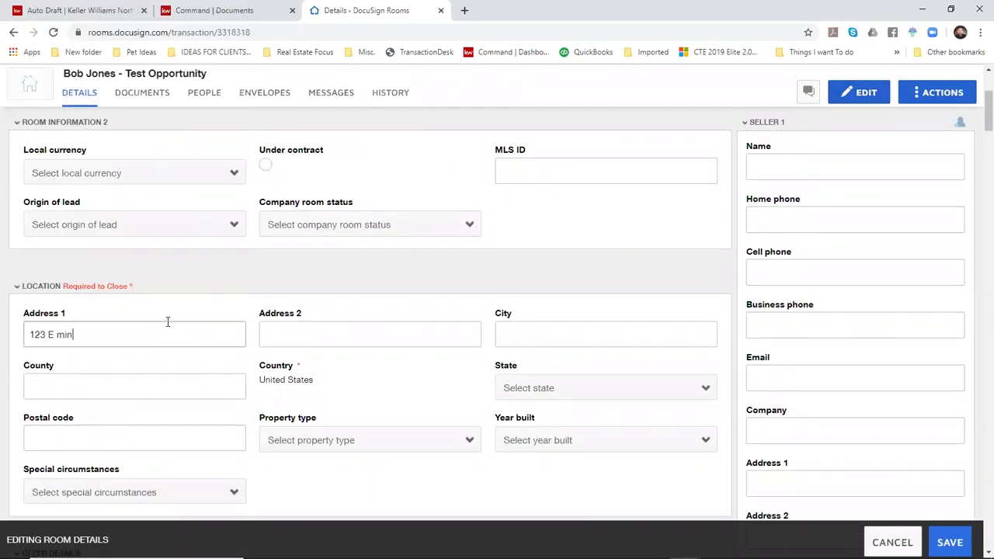
type("Main Street")
key("Tab")
key("Tab")
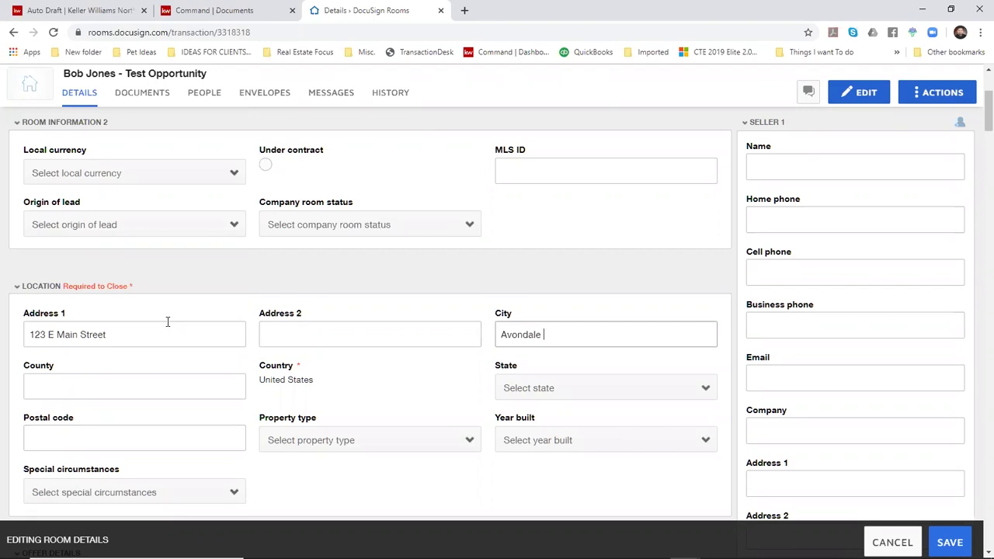
key("Tab")
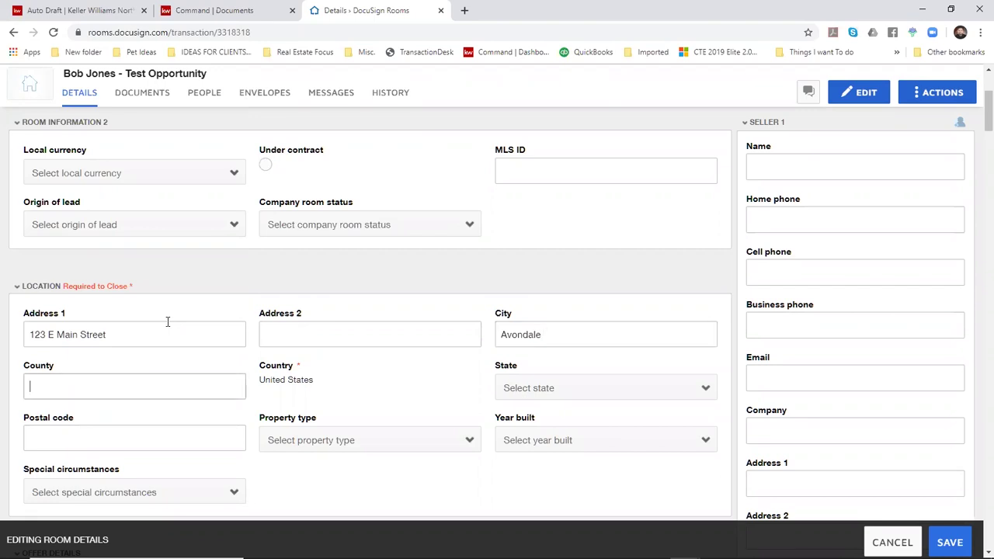
type("Maricopa")
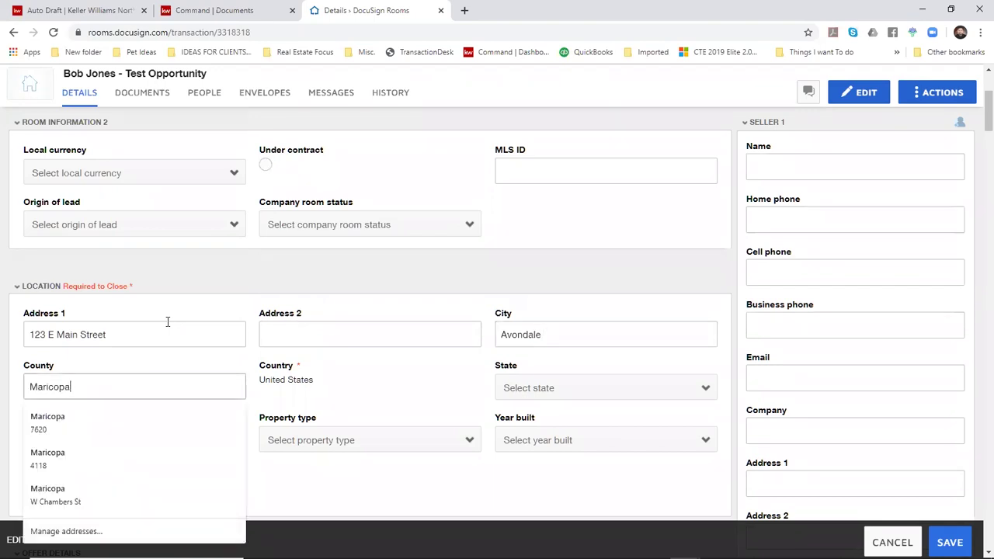
key("Tab")
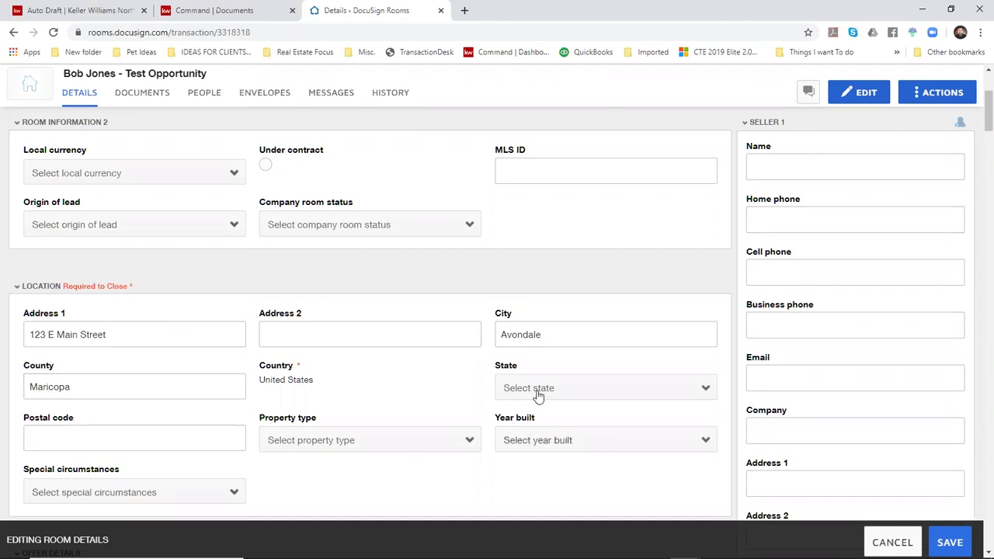
left_click(538, 396)
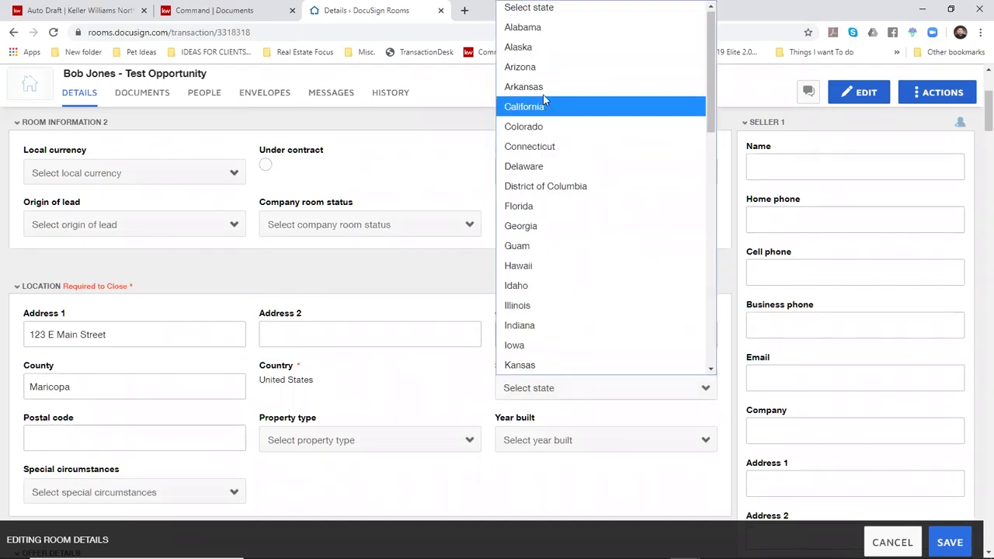
left_click(538, 70)
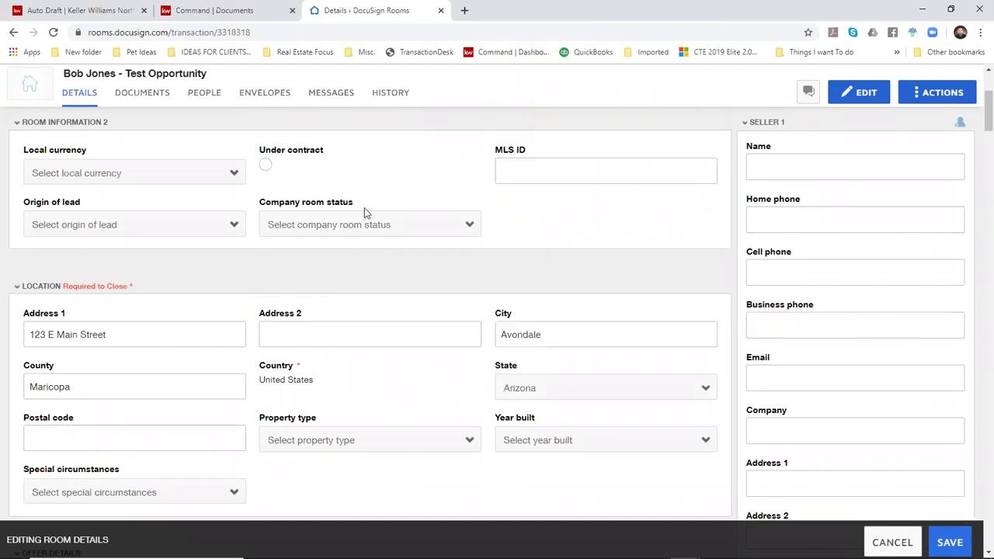
left_click(98, 438)
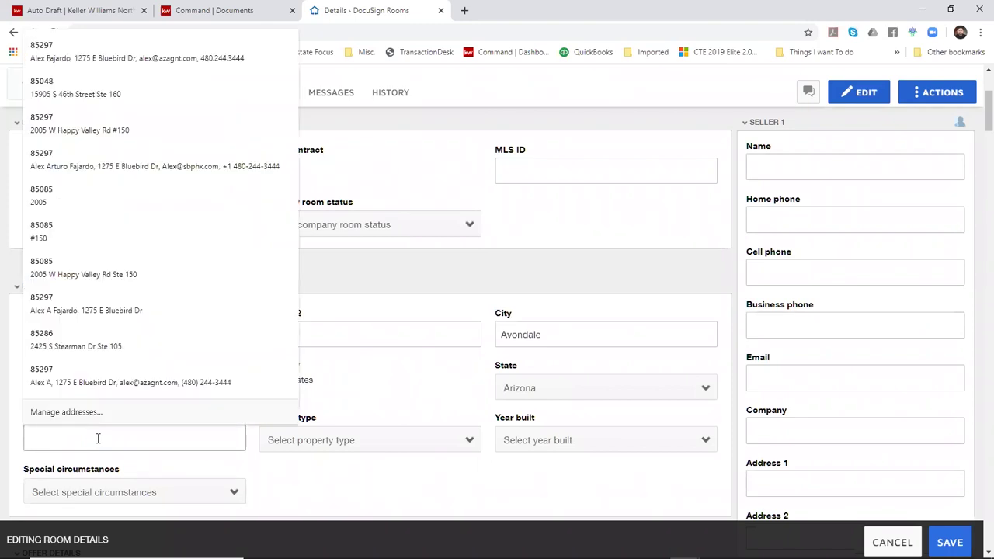
left_click(406, 388)
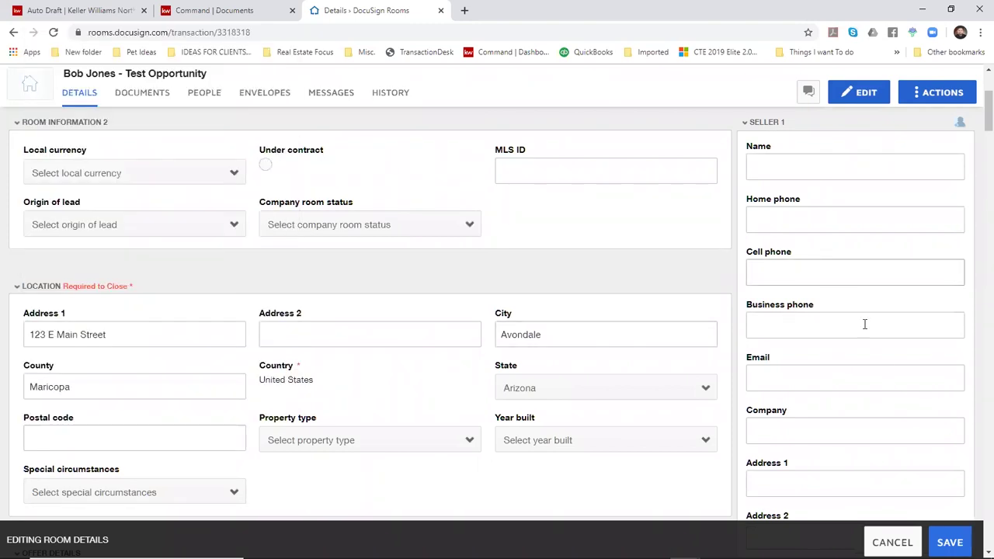
- Review the room details form and save it, updating the room to its Avondale, AZ address
scroll(891, 365, "down", 5)
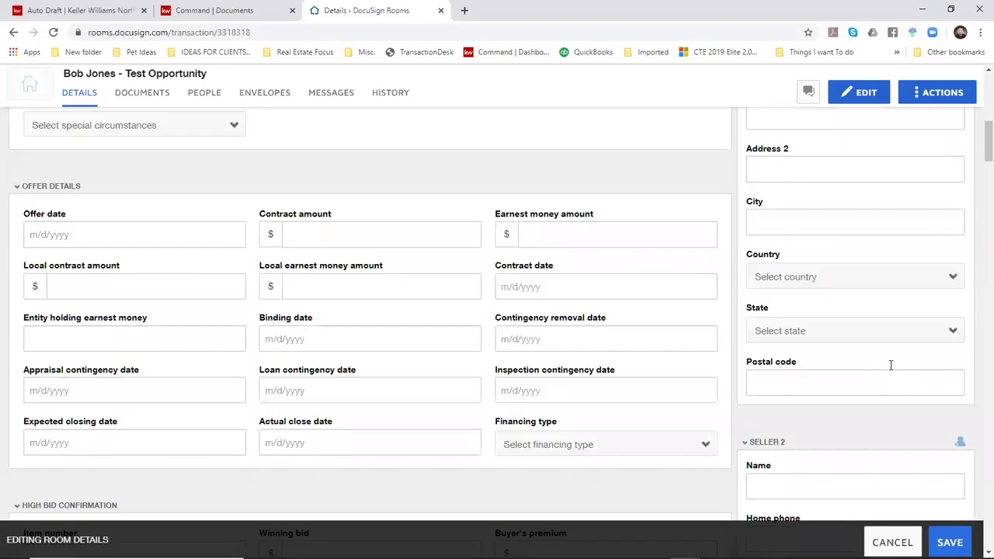
scroll(891, 365, "down", 3)
scroll(890, 364, "down", 10)
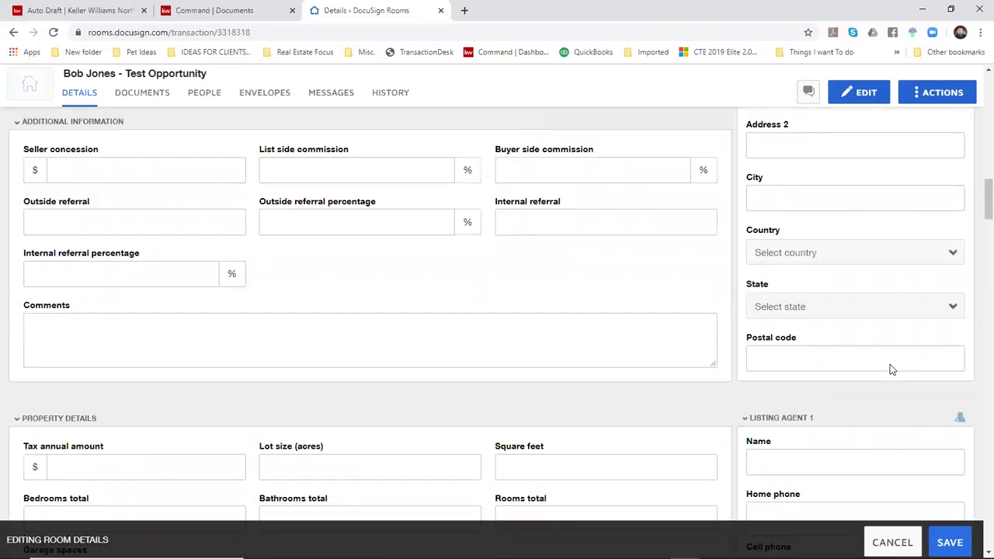
scroll(892, 370, "down", 12)
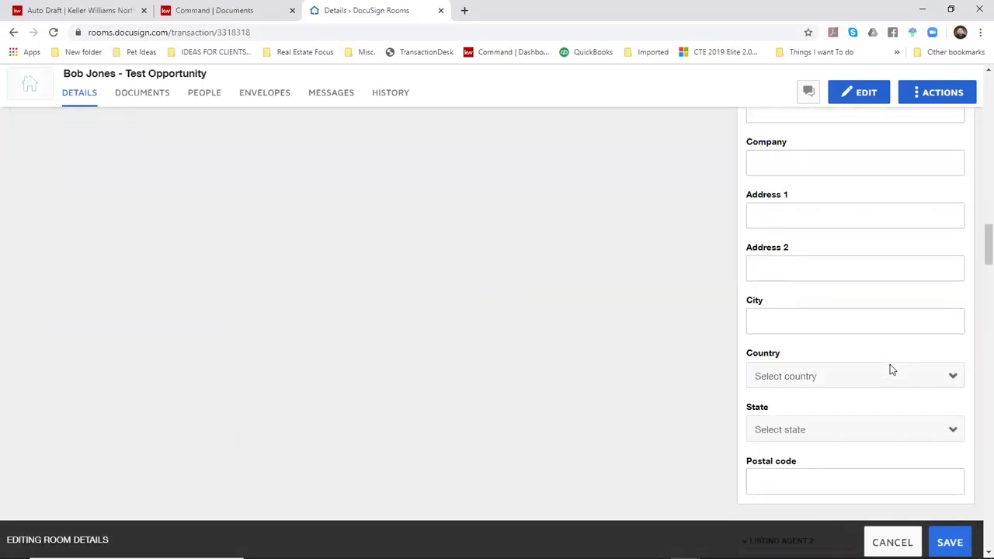
scroll(890, 364, "down", 5)
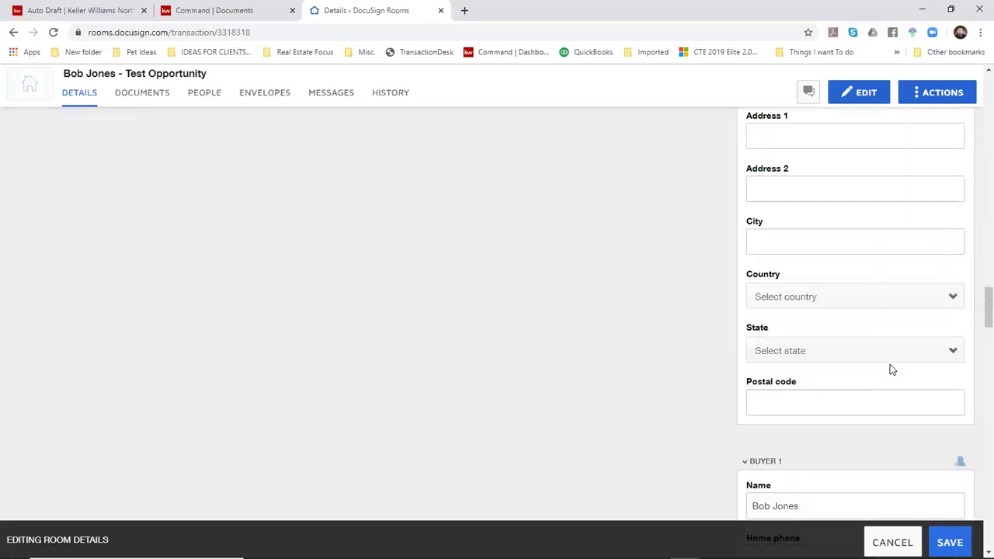
scroll(815, 342, "down", 3)
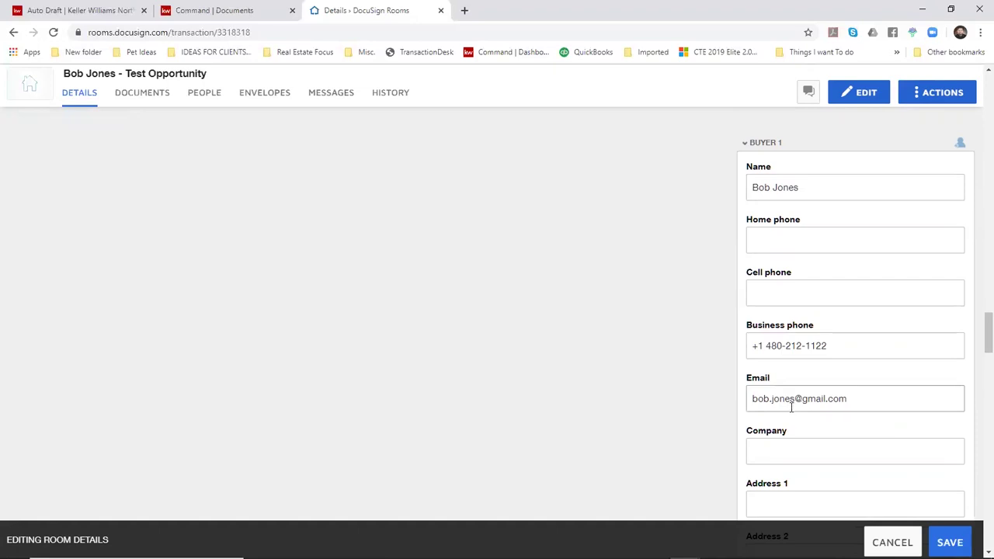
scroll(720, 324, "down", 5)
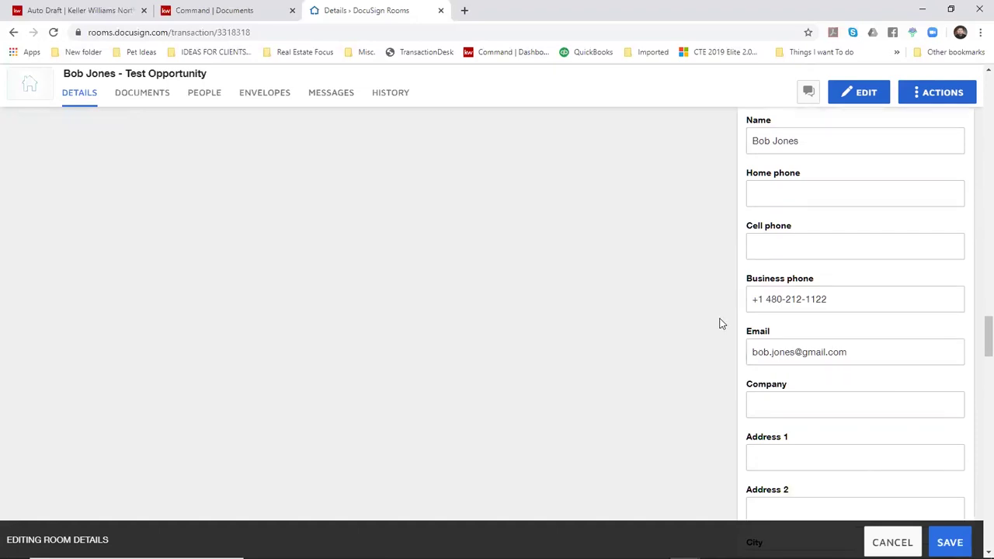
scroll(720, 324, "down", 2)
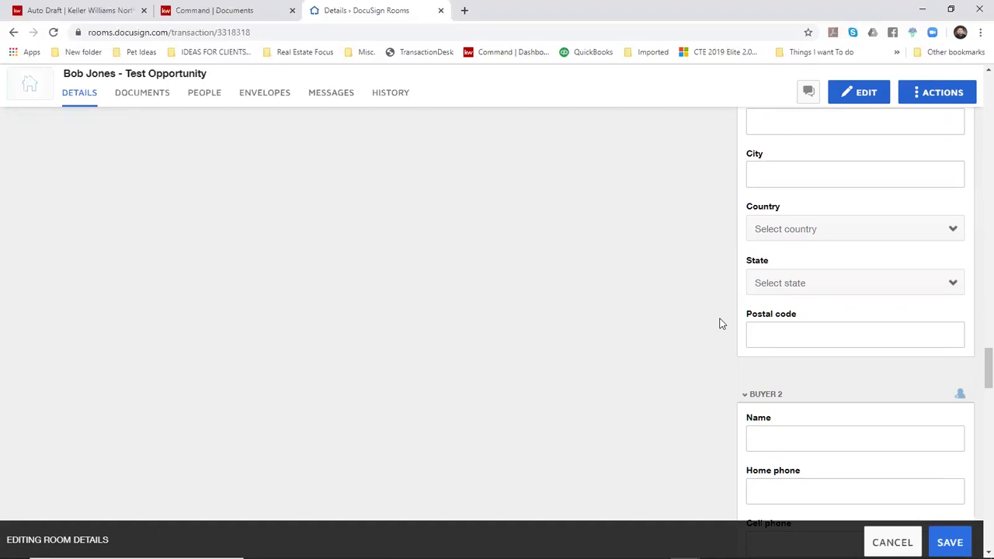
scroll(720, 324, "down", 1)
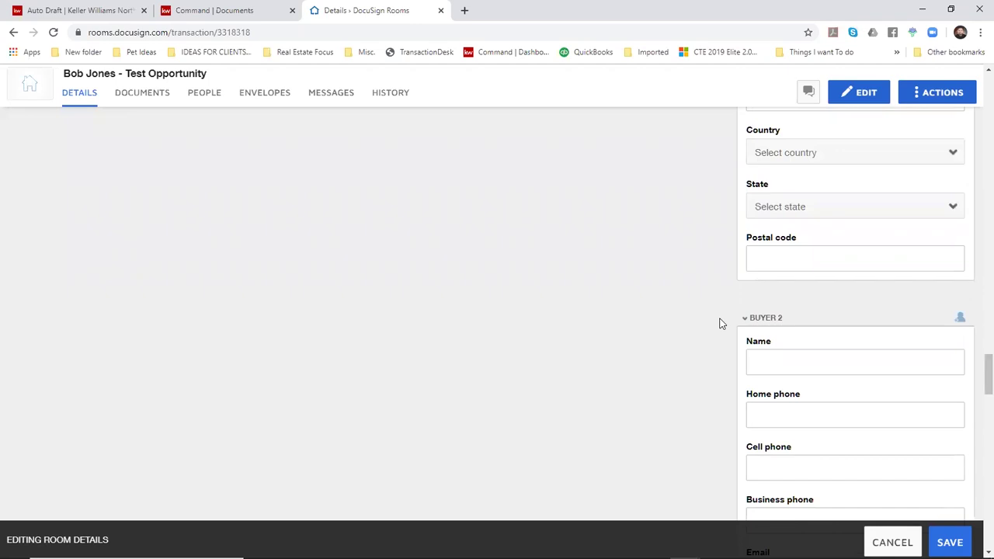
scroll(755, 365, "down", 1)
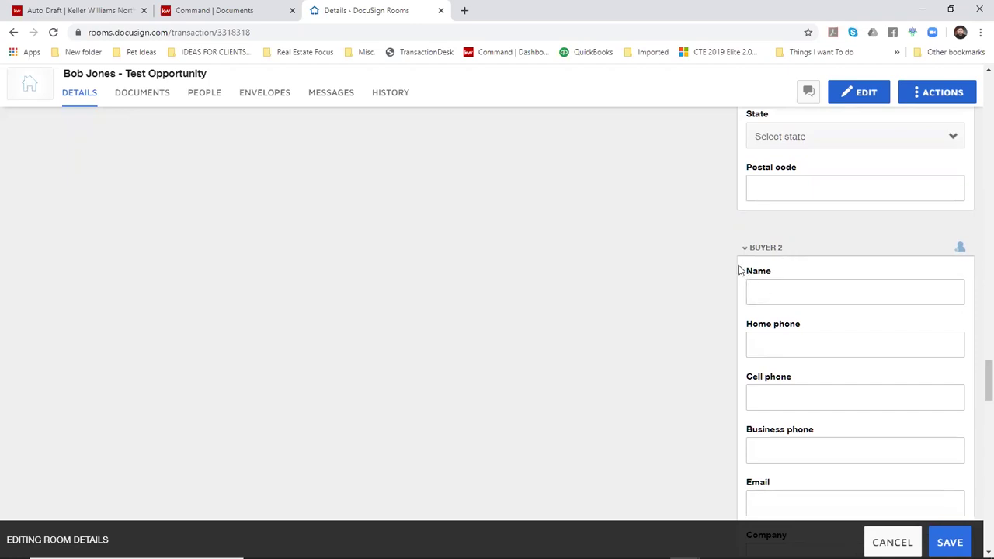
scroll(792, 297, "down", 1)
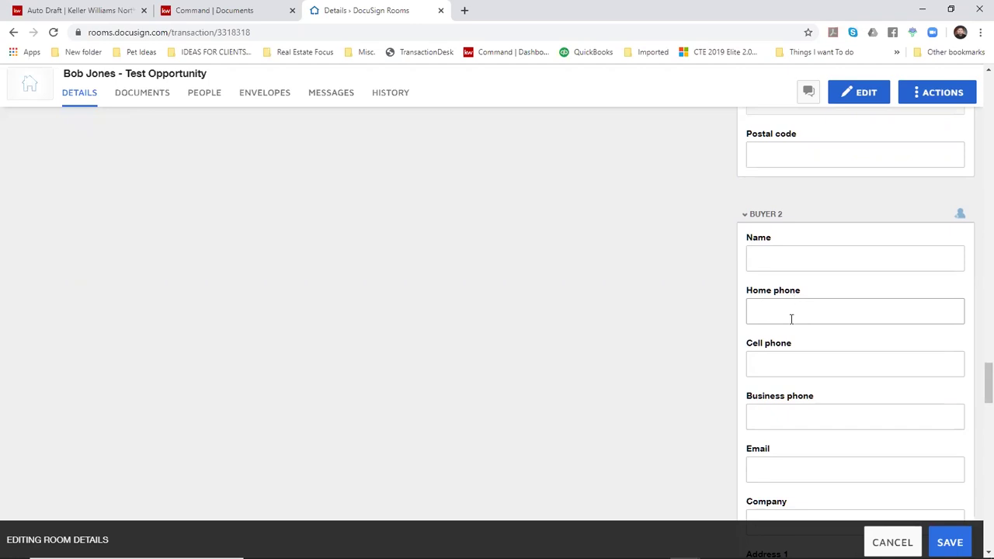
scroll(806, 355, "down", 1)
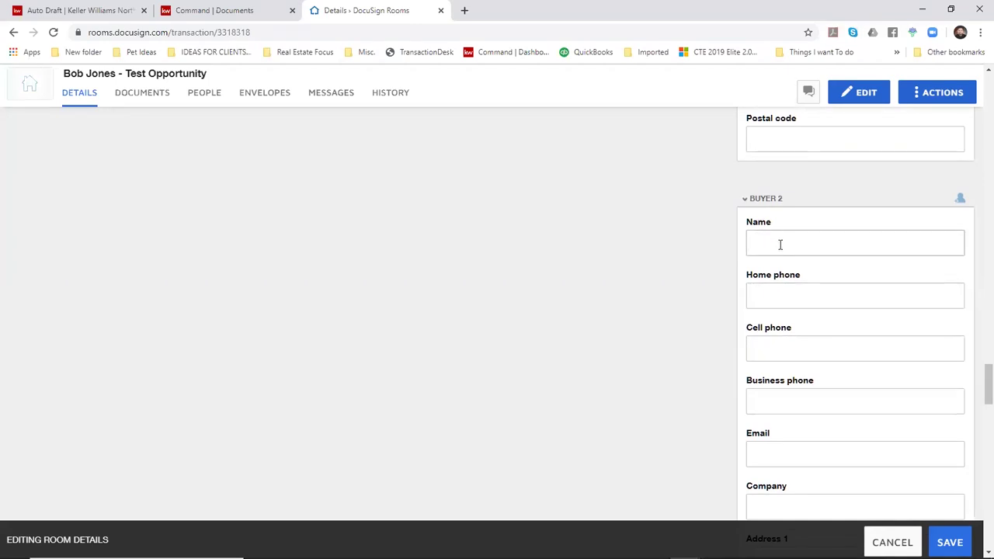
scroll(781, 245, "down", 2)
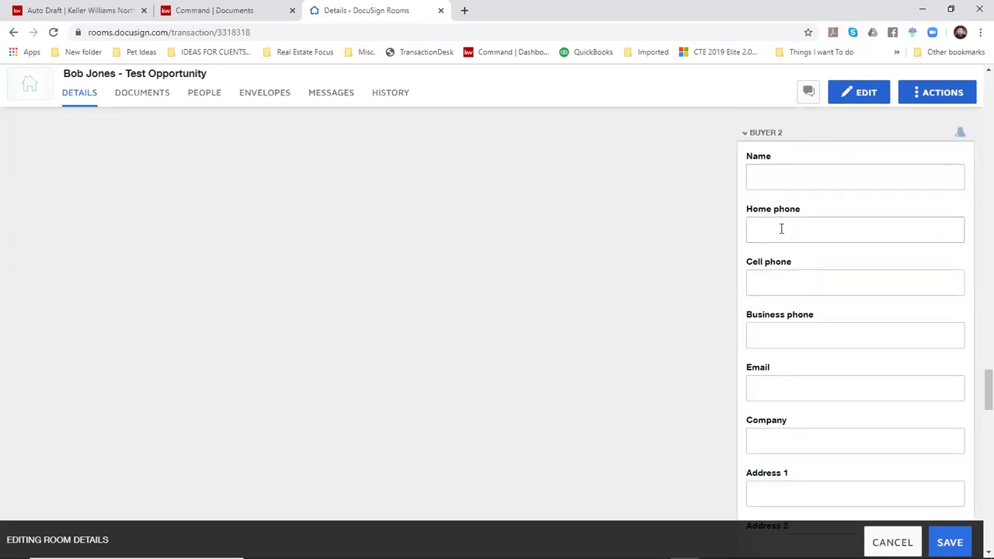
scroll(779, 210, "down", 1)
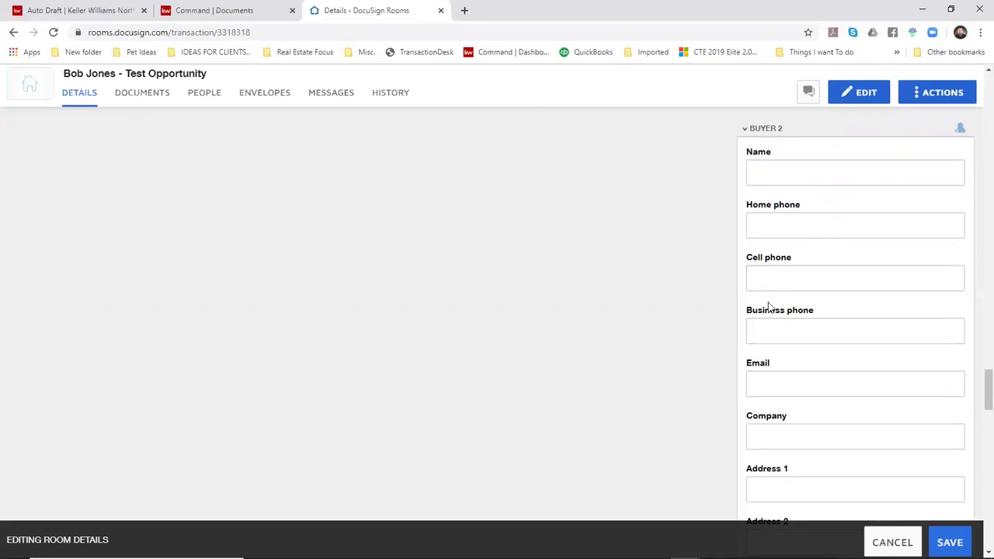
scroll(771, 247, "up", 1)
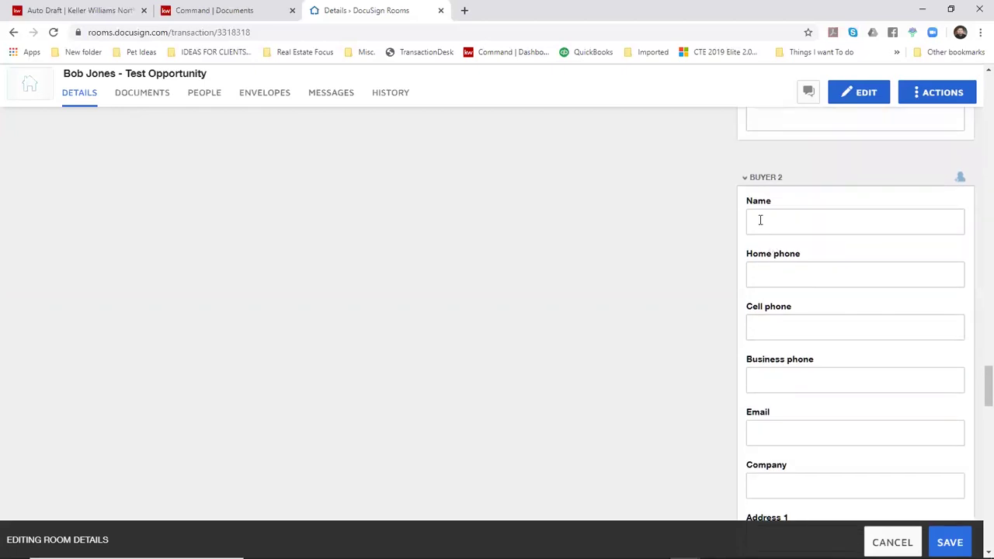
scroll(760, 219, "up", 4)
scroll(761, 219, "up", 6)
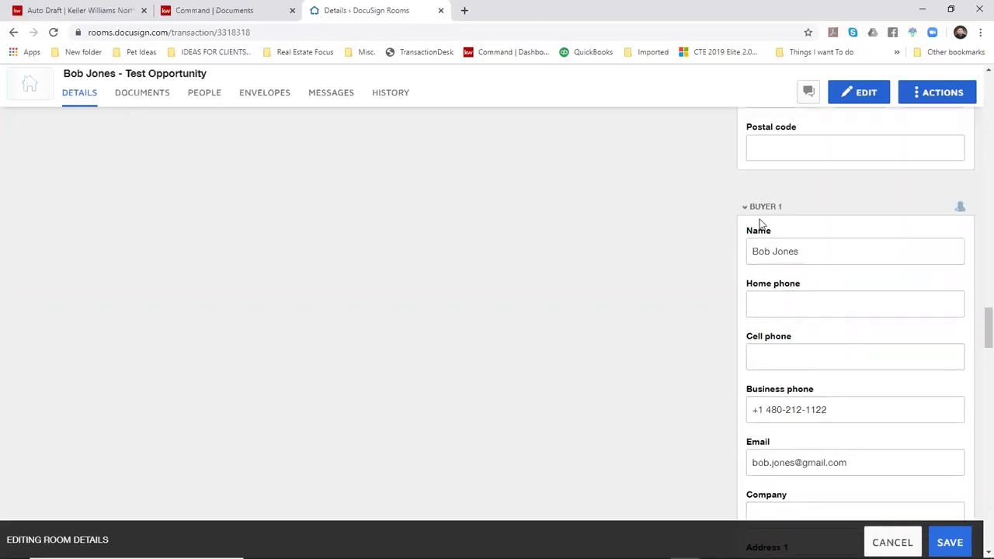
scroll(761, 245, "up", 9)
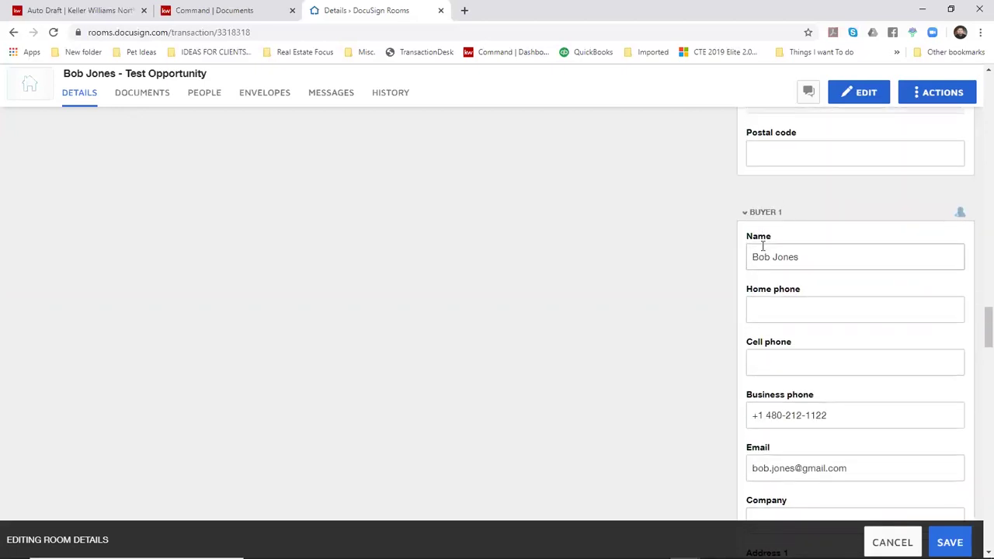
scroll(762, 245, "up", 15)
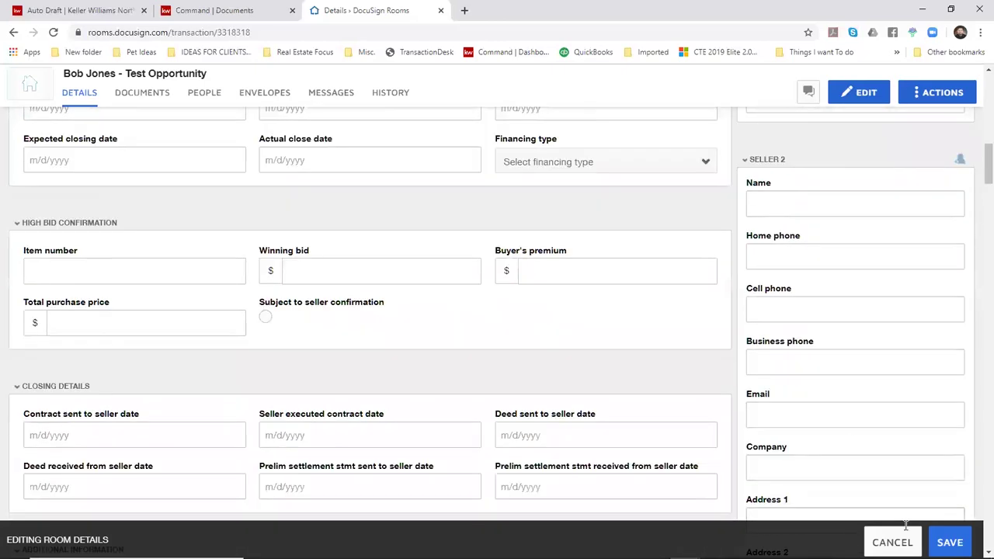
left_click(946, 541)
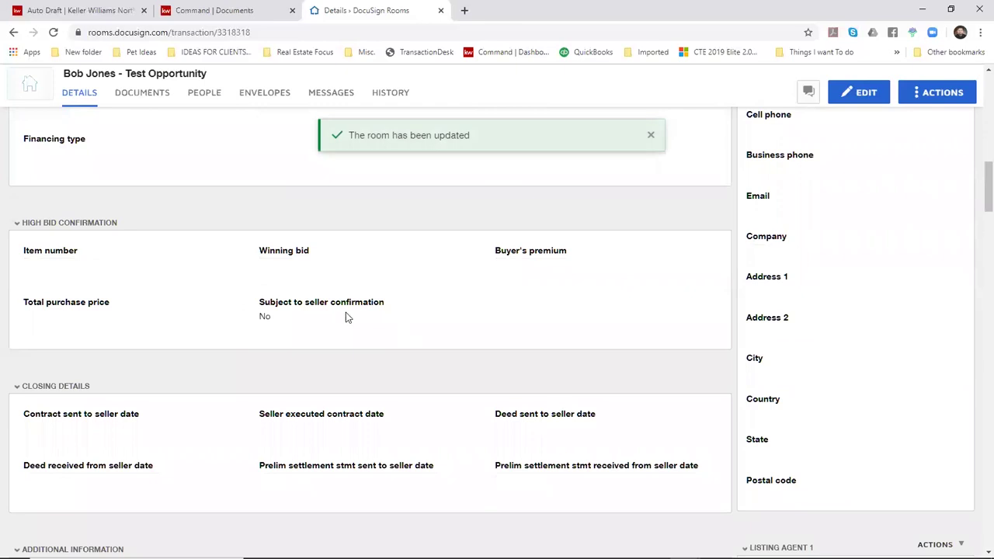
scroll(278, 290, "up", 1)
scroll(278, 290, "up", 10)
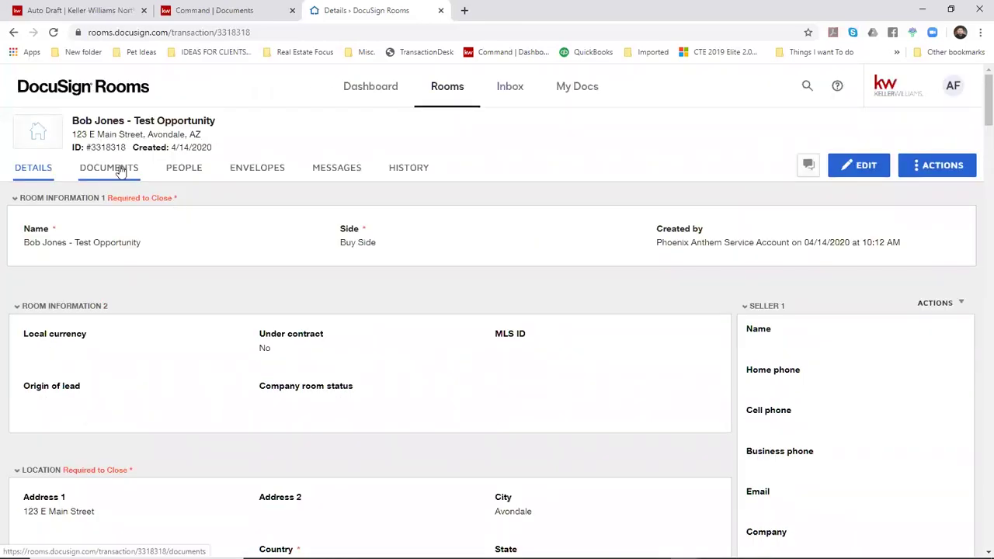
- Show the room's Documents tab, which lists zero room documents, then bring up the window switcher
left_click(120, 170)
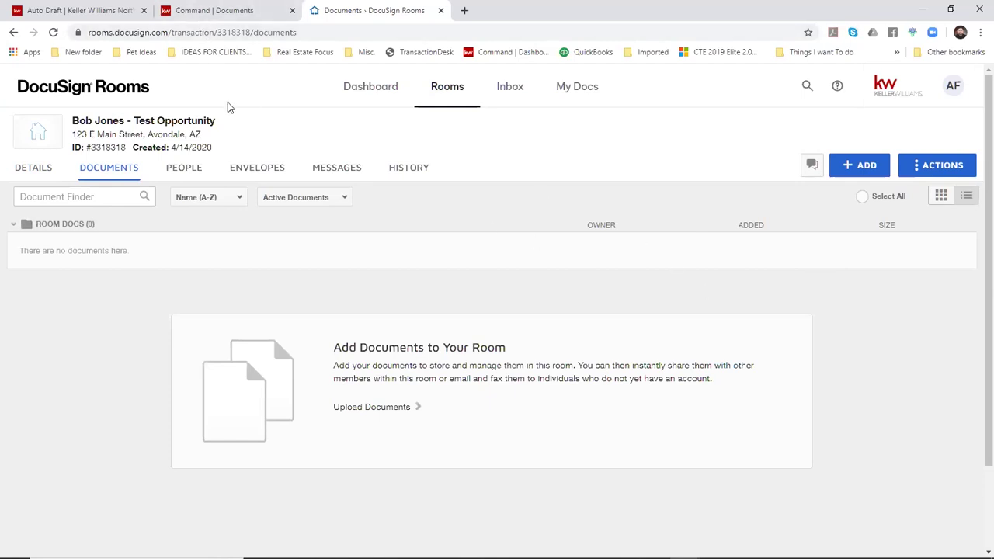
key("alt+Tab")
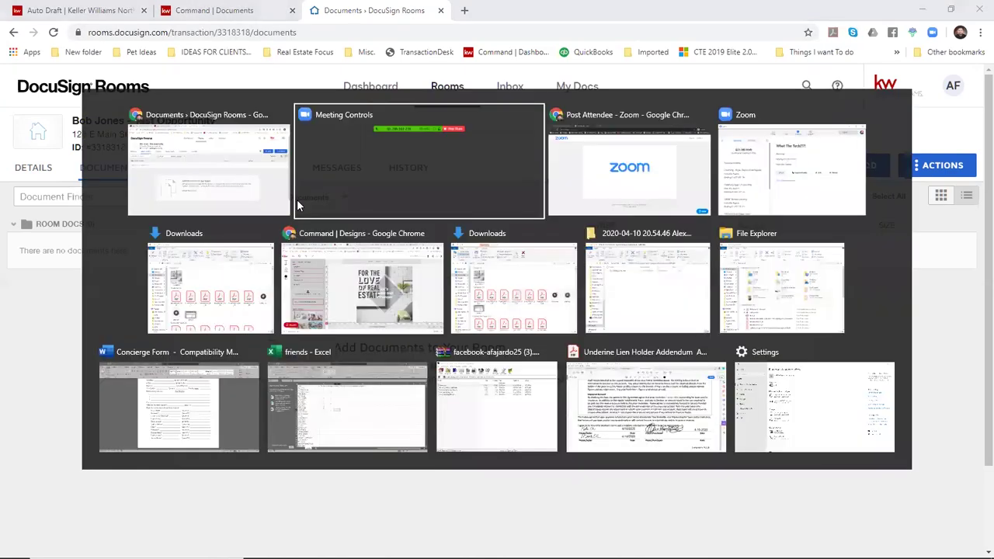
- Switch to the DocuSign Training & Tips event page and highlight its 'Learn how to' topics
key("alt+Tab")
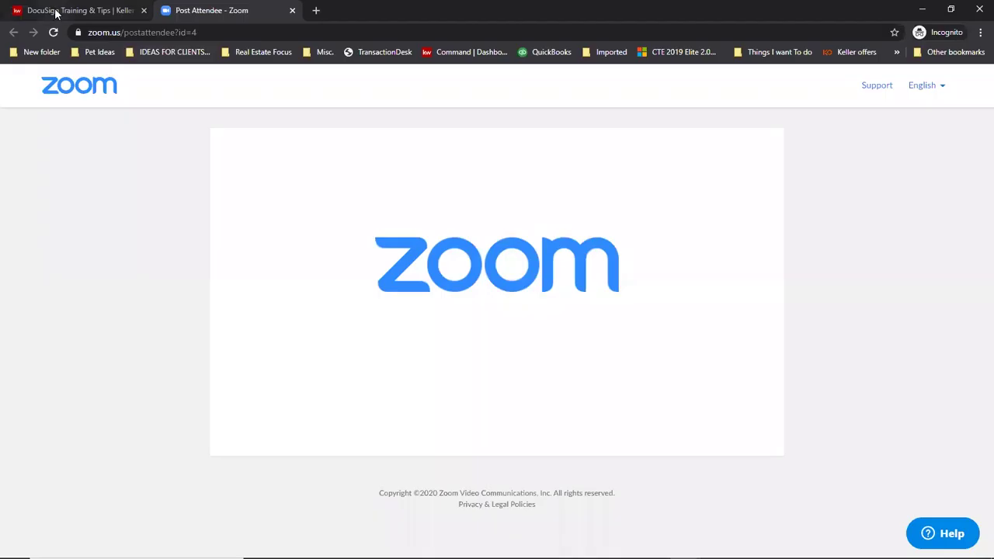
left_click(56, 13)
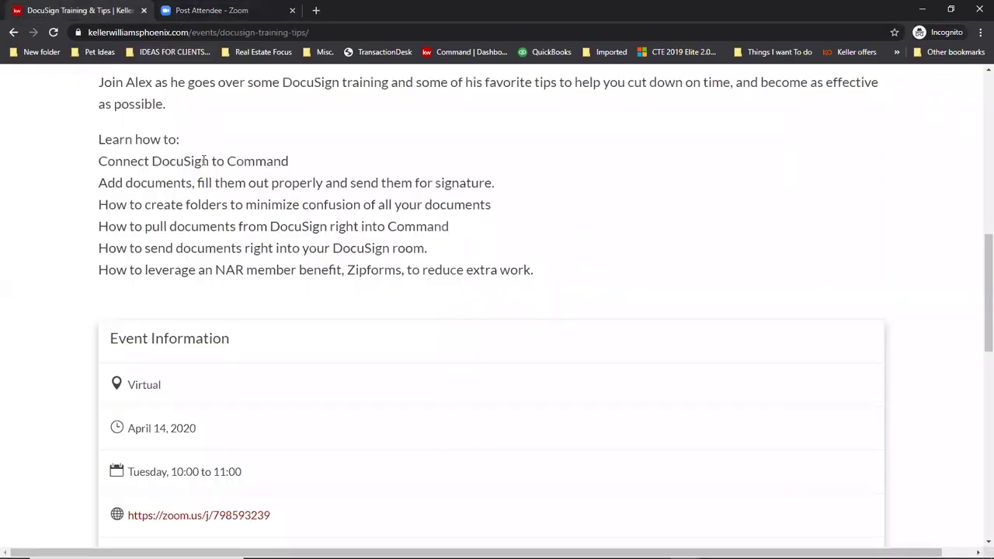
left_click_drag(545, 269, 577, 269)
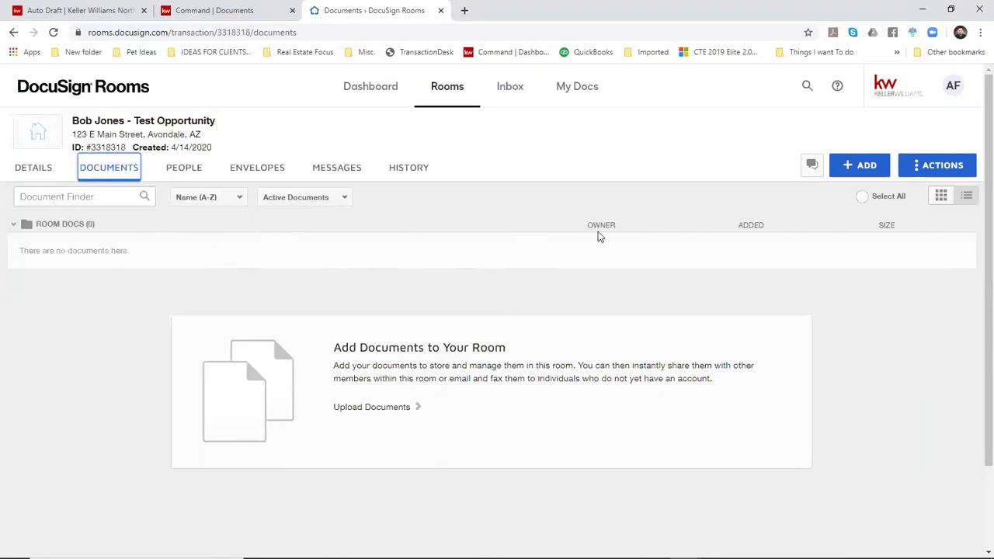
- Show the source choices for adding documents to the test room
left_click(847, 174)
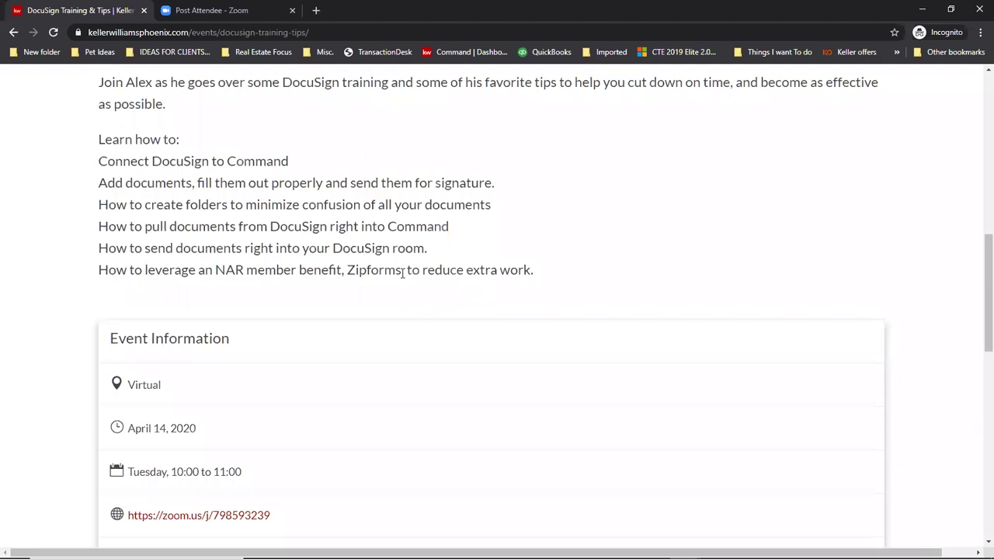
- Highlight the last 'Learn how to' line about the Zipforms NAR member benefit
left_click_drag(403, 272, 334, 269)
left_click(537, 275)
left_click_drag(533, 269, 97, 264)
left_click_drag(532, 266, 526, 264)
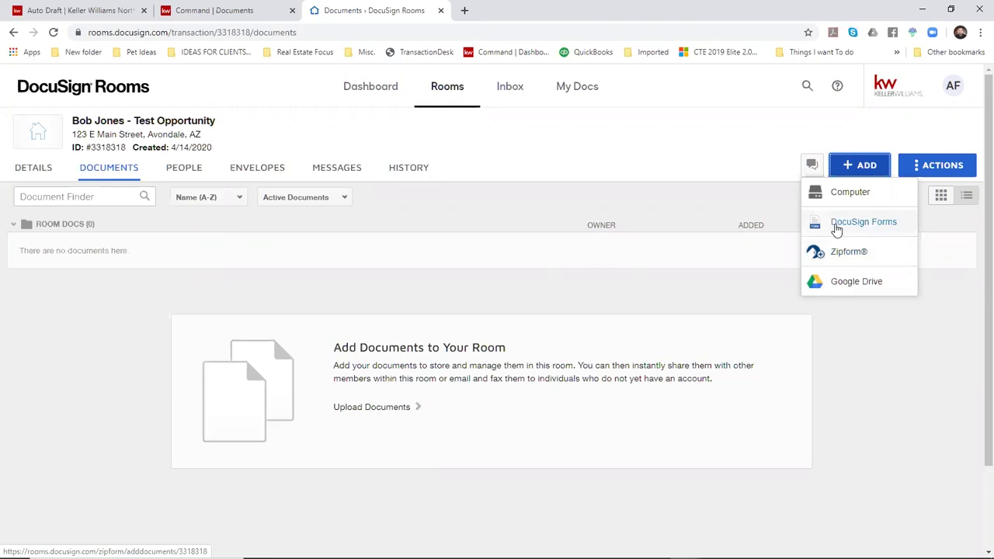
- Choose DocuSign Forms as the source of documents for the room
left_click(840, 225)
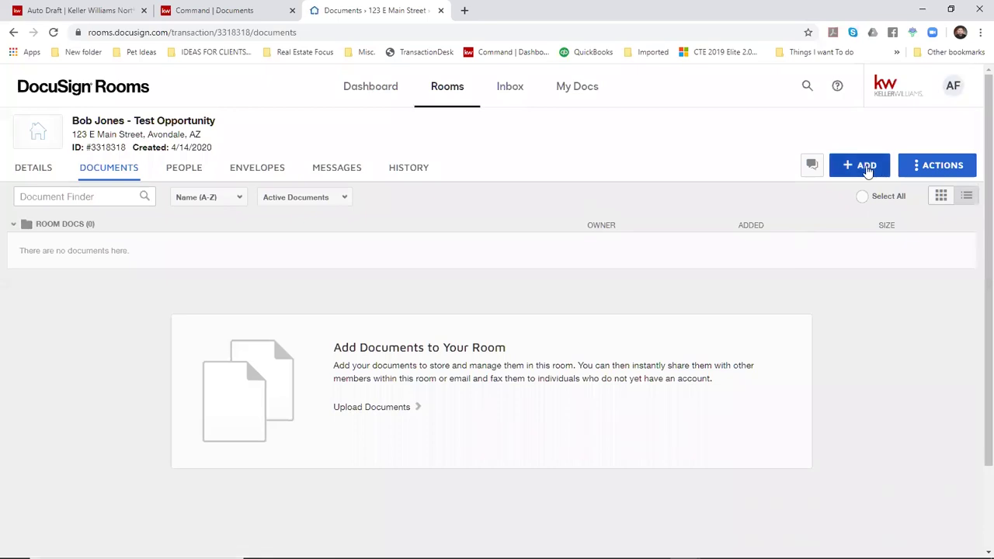
- Request documents from DocuSign Forms again, then reload the stalled documents page
left_click(851, 168)
left_click(850, 224)
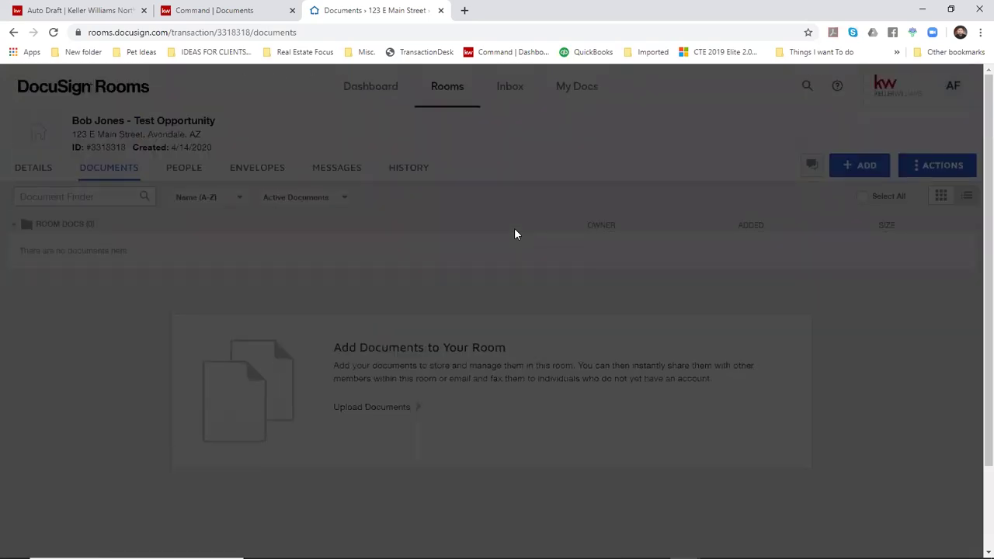
left_click(306, 31)
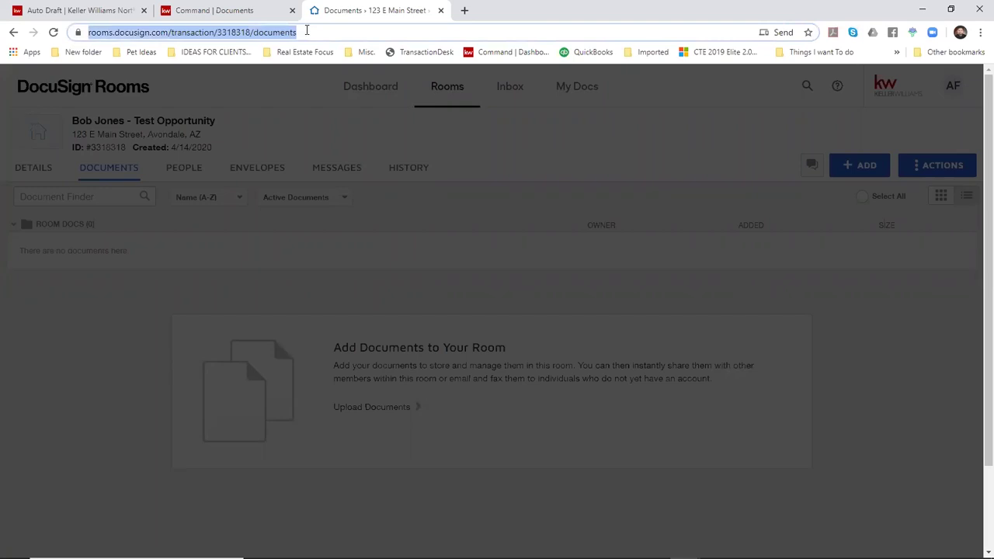
left_click(350, 199)
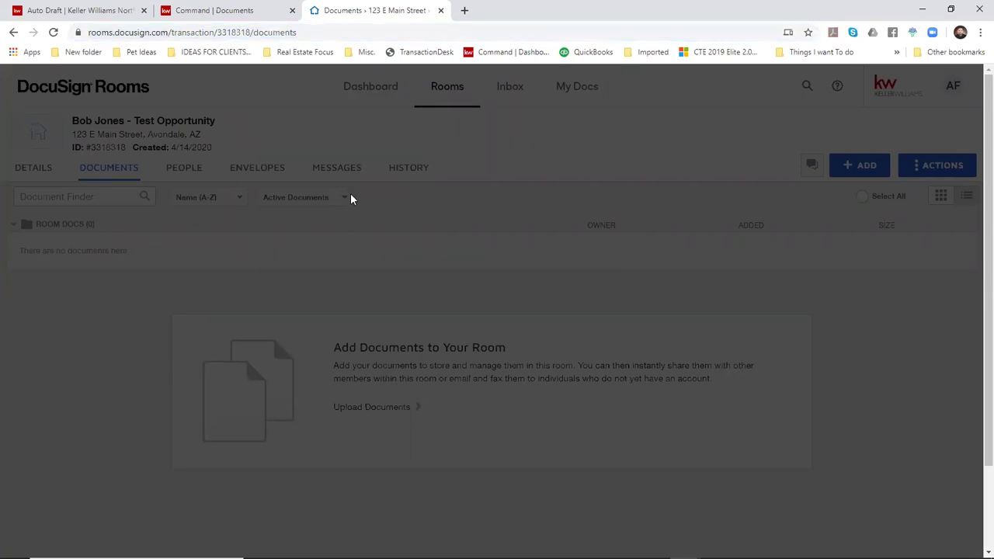
left_click(321, 32)
key("Return")
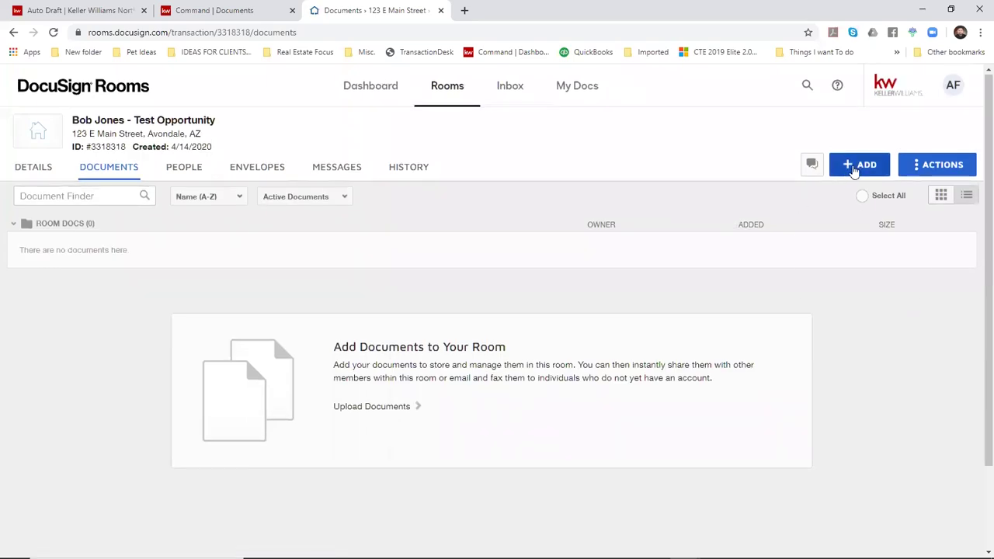
- Retry the DocuSign Forms import, reset the browser zoom to 100%, and reload the page
left_click(854, 171)
left_click(839, 225)
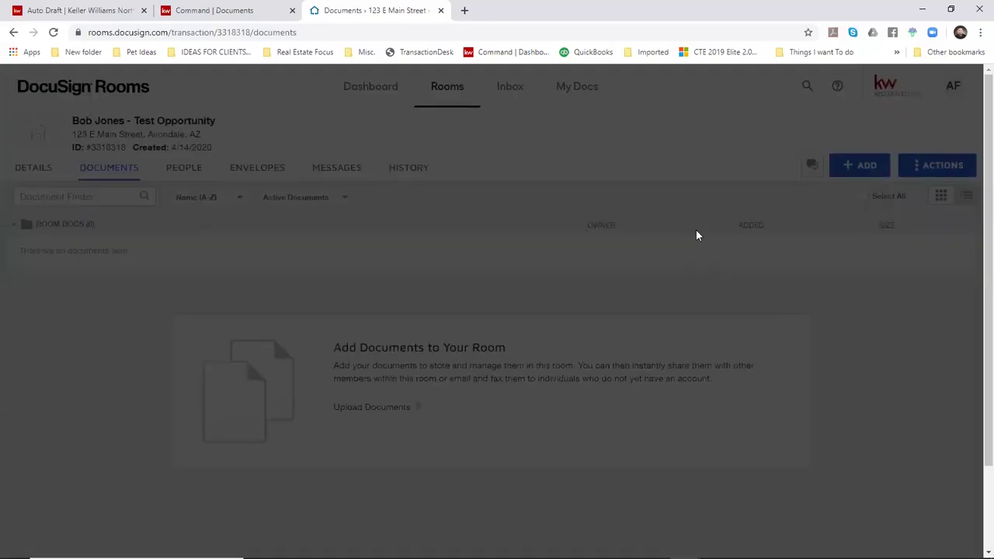
key("ctrl+minus")
key("ctrl+minus")
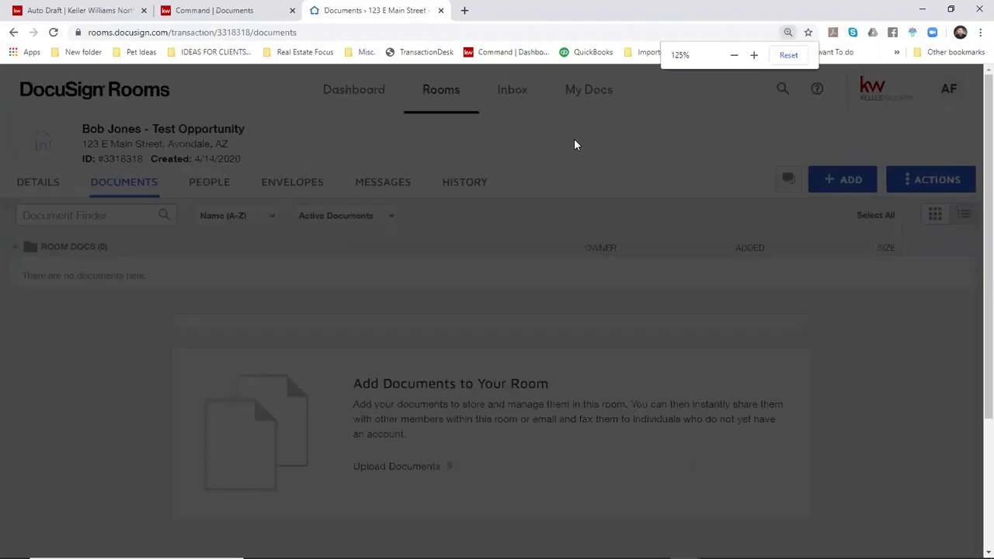
key("ctrl+plus")
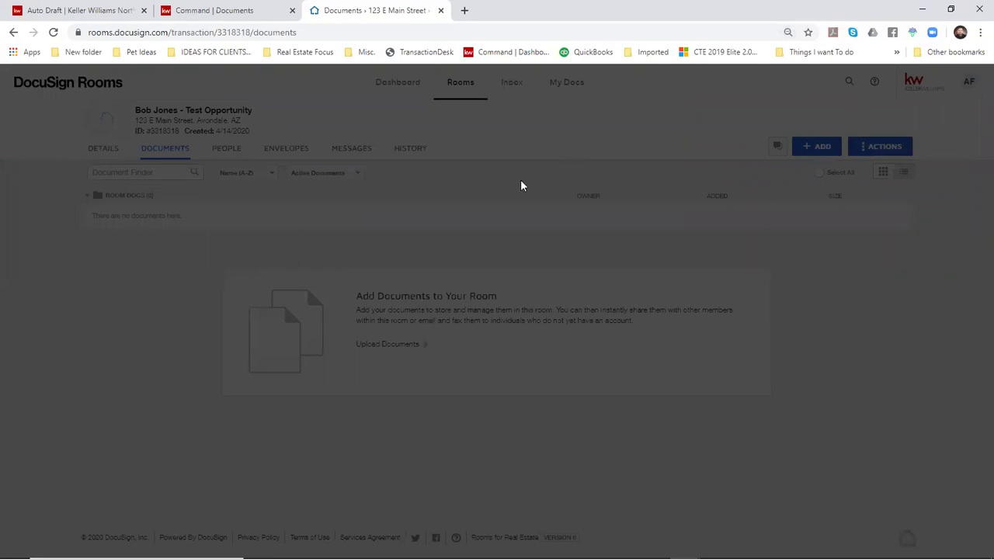
left_click(788, 33)
left_click(788, 54)
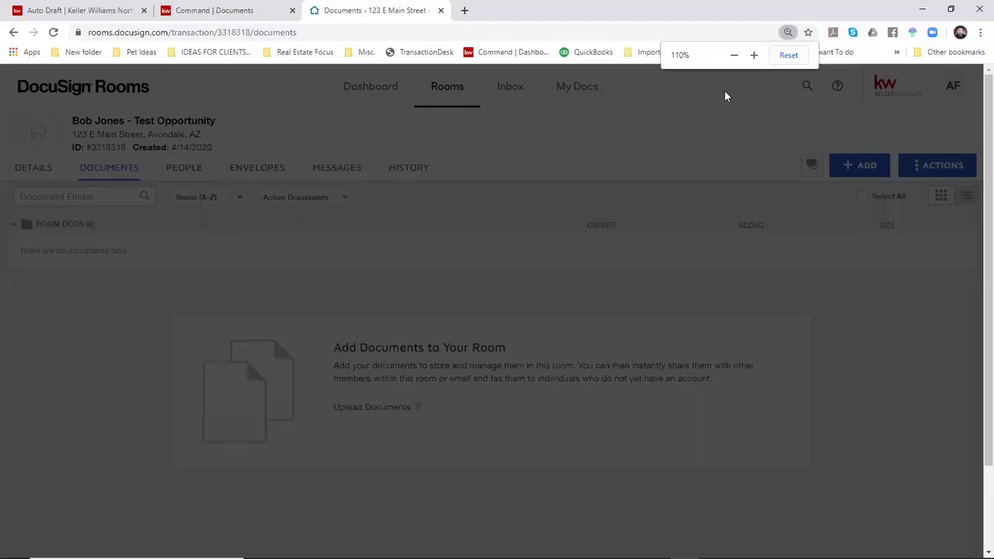
left_click(735, 56)
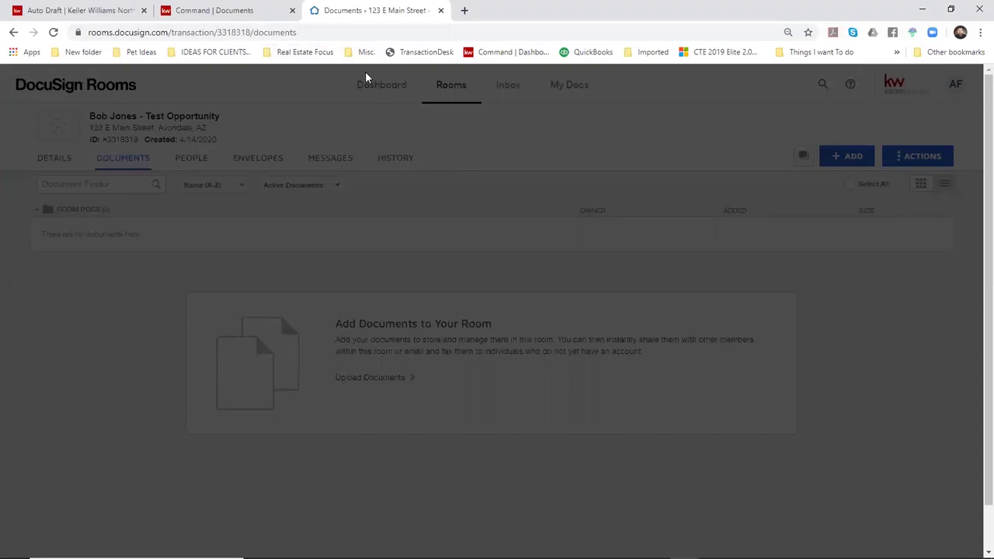
left_click(313, 32)
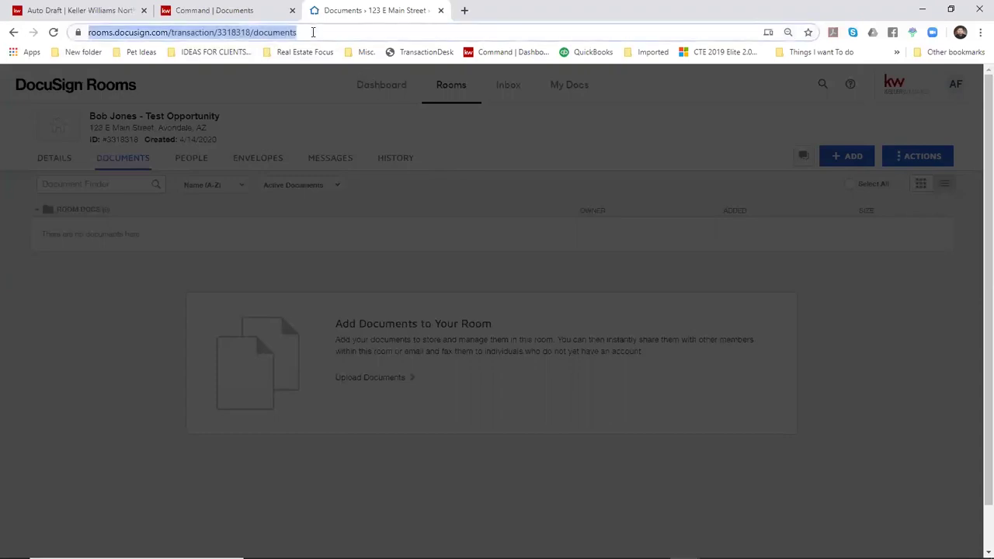
key("Return")
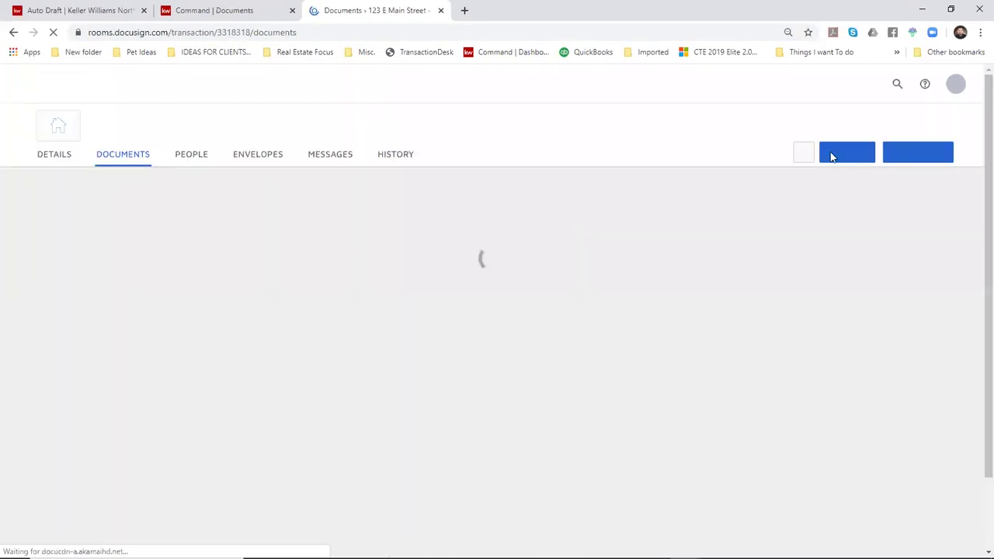
- Try the DocuSign Forms import twice more, reloading the documents page after each stall
left_click(844, 161)
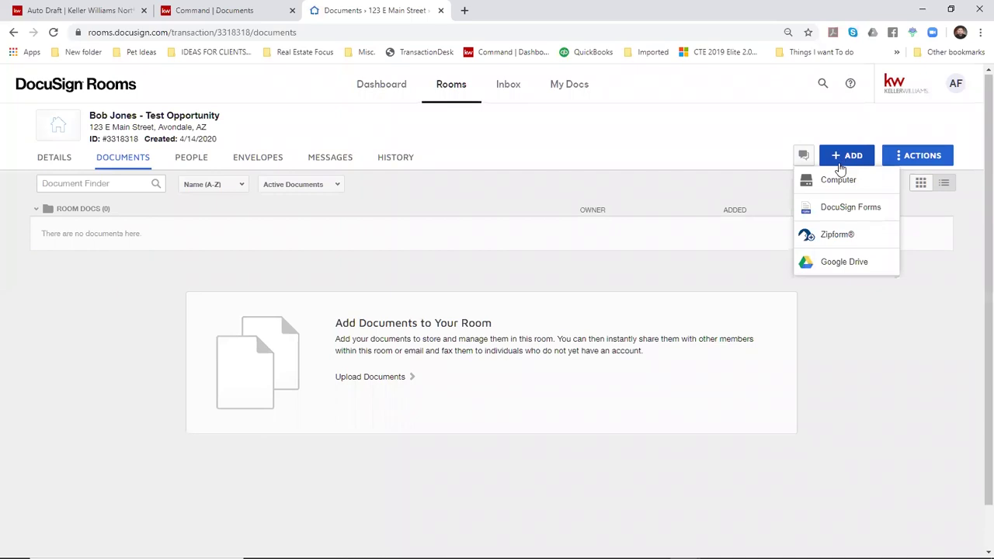
left_click(835, 208)
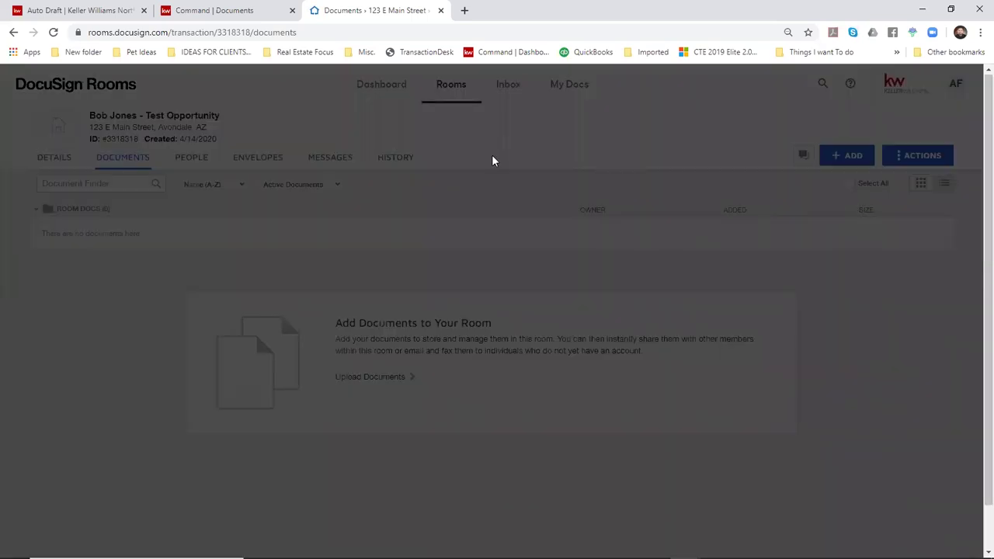
scroll(492, 161, "down", 1)
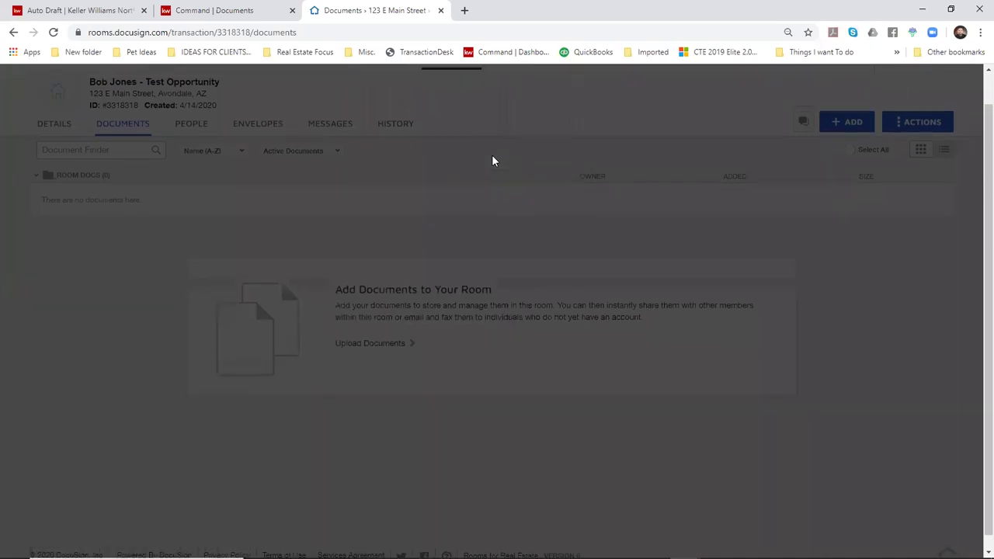
scroll(492, 161, "up", 1)
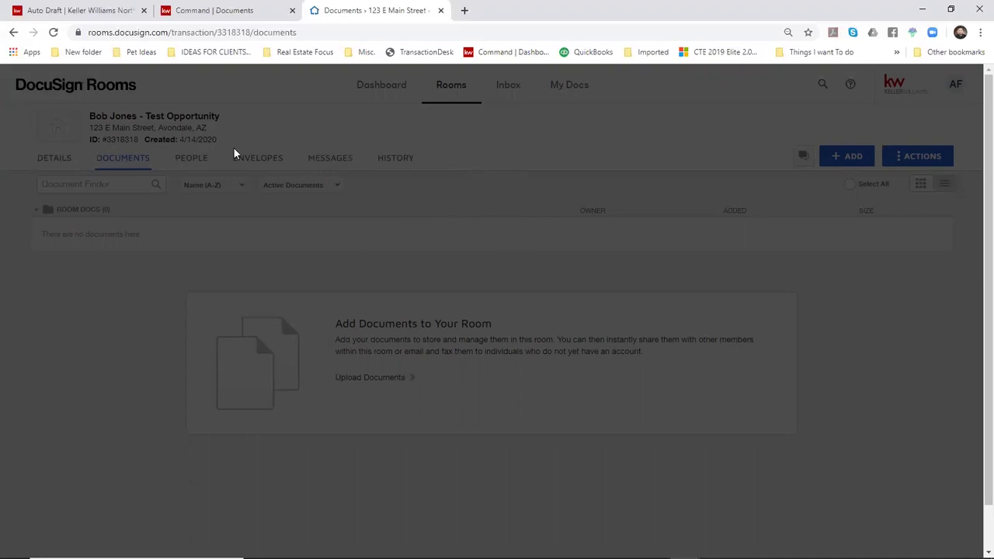
left_click(53, 33)
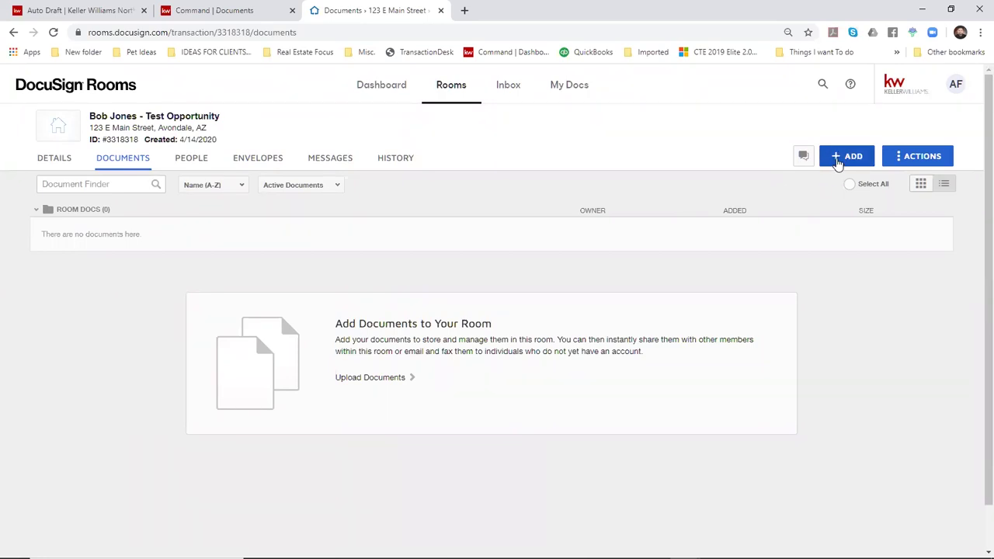
left_click(838, 162)
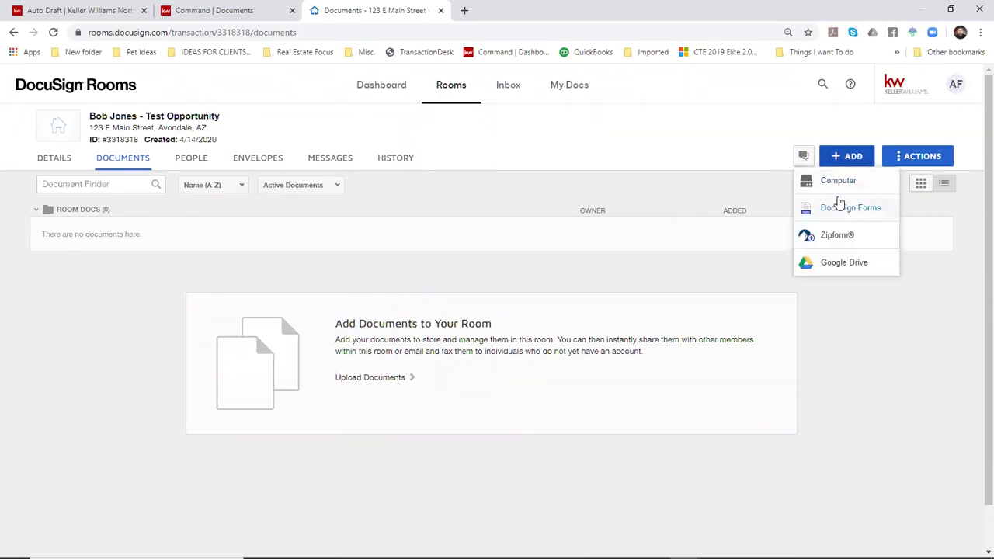
left_click(819, 209)
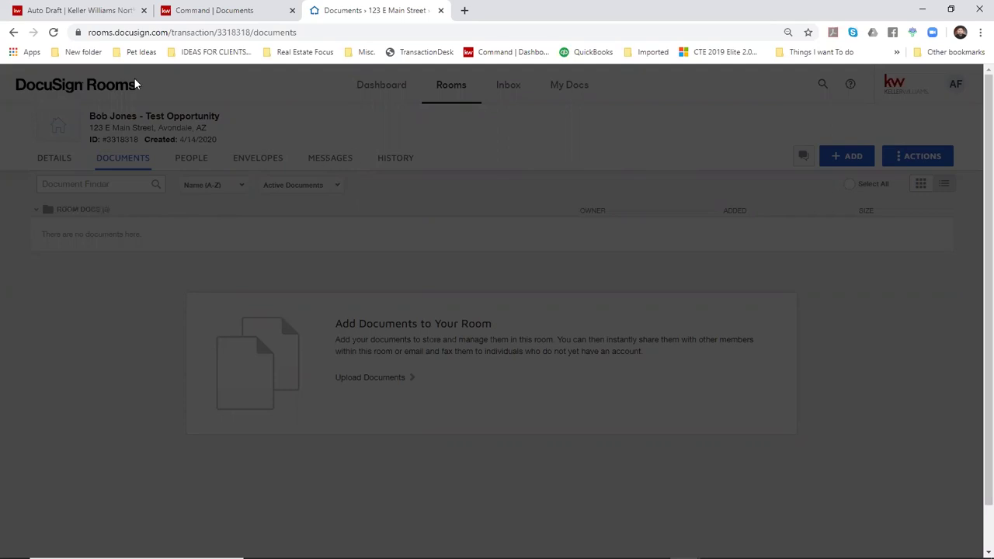
left_click(54, 35)
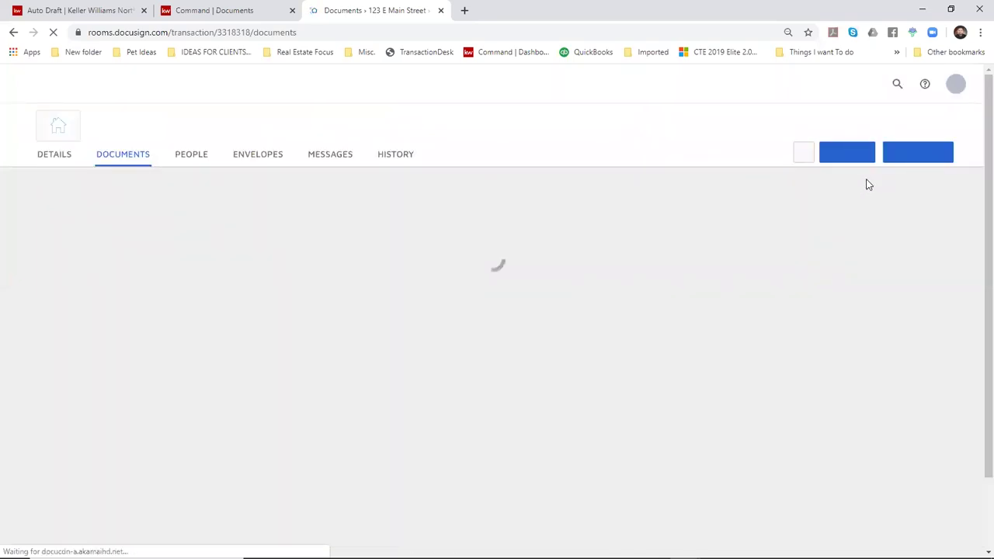
- Upload PQF_VelsAZ signed.pdf from the computer and dismiss the documents-added confirmation
left_click(839, 157)
left_click(834, 163)
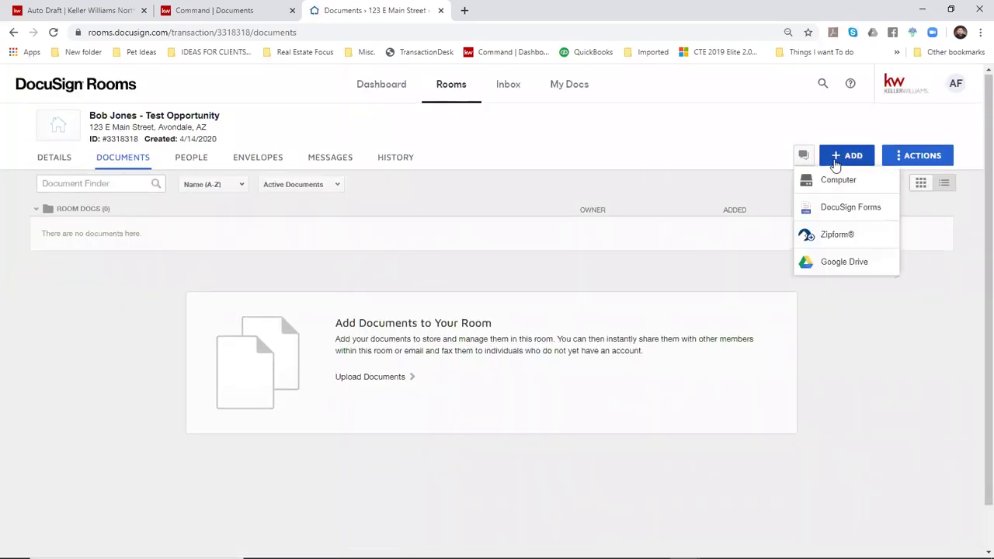
left_click(836, 180)
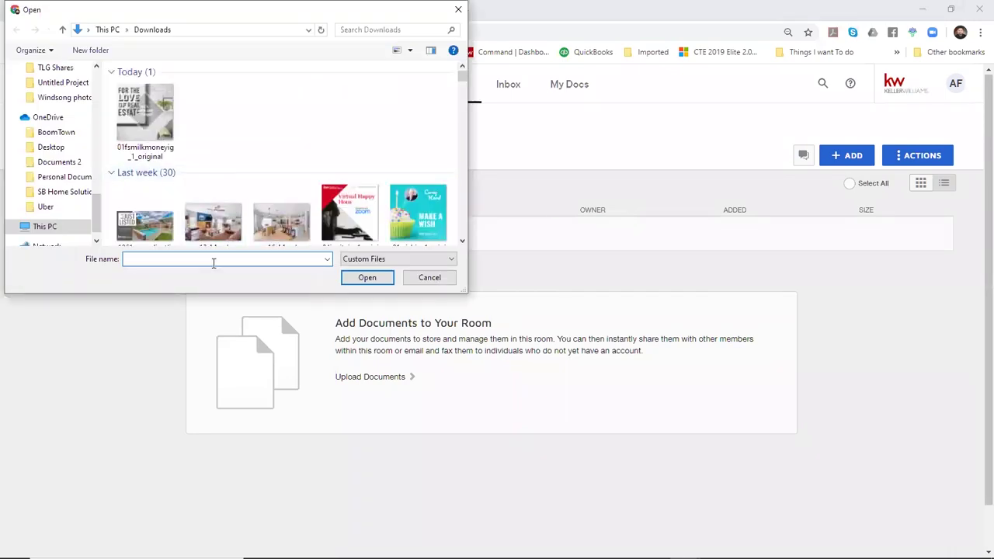
type("HOA")
key("BackSpace")
key("BackSpace")
key("BackSpace")
type("PQF")
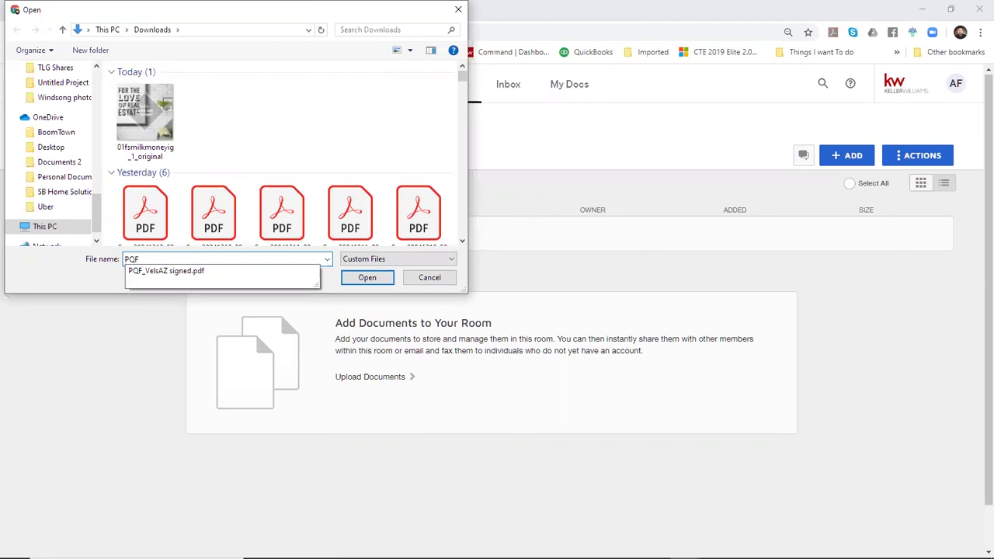
key("Down")
key("Return")
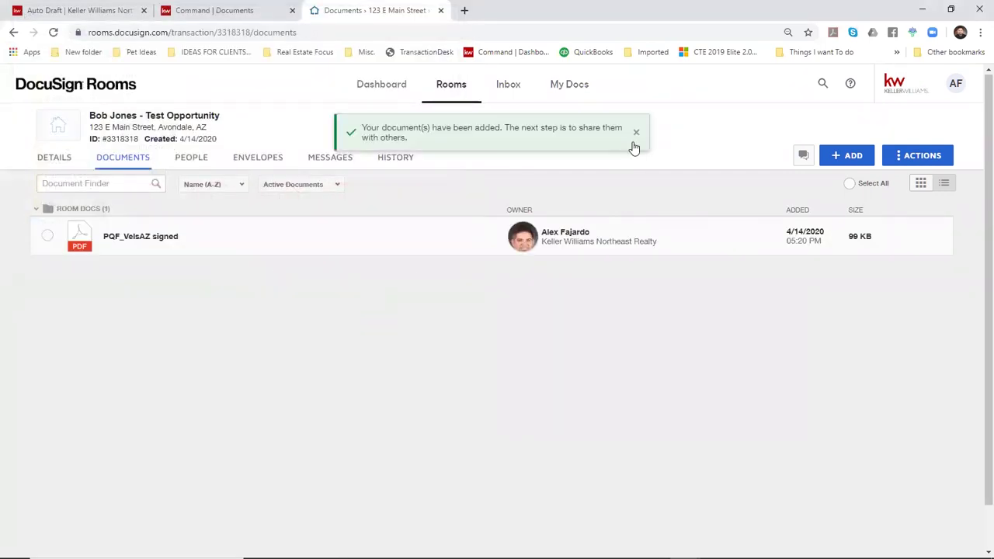
left_click(636, 133)
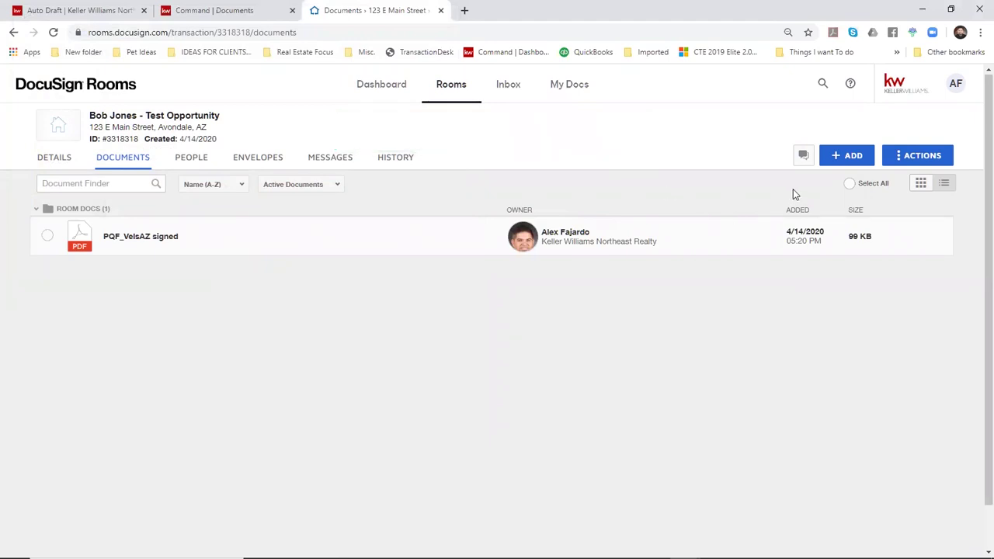
- Request additional documents from DocuSign Forms alongside the uploaded PQF_VelsAZ signed
left_click(852, 159)
left_click(833, 206)
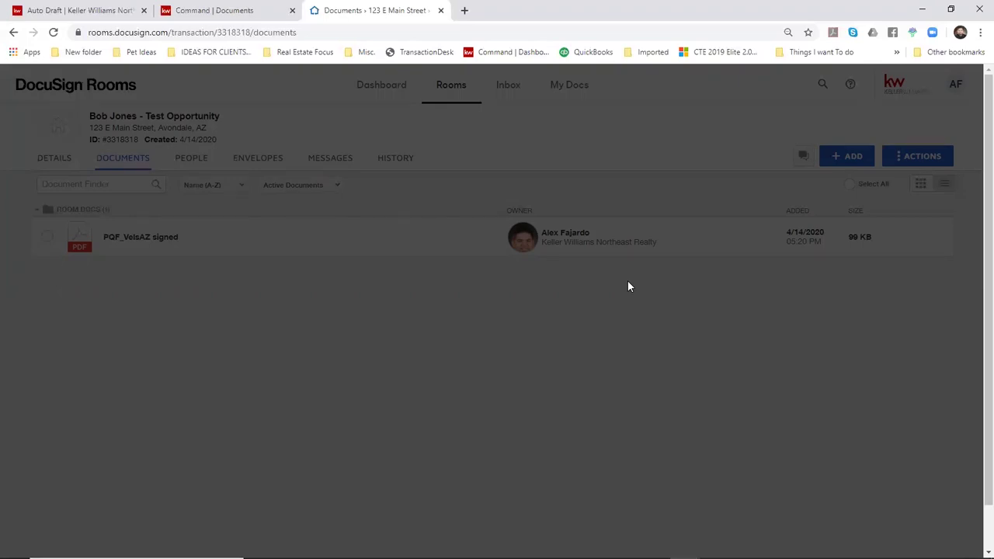
- Skim the DocuSign Training & Tips event page, then go back to DocuSign Rooms
key("alt+Tab")
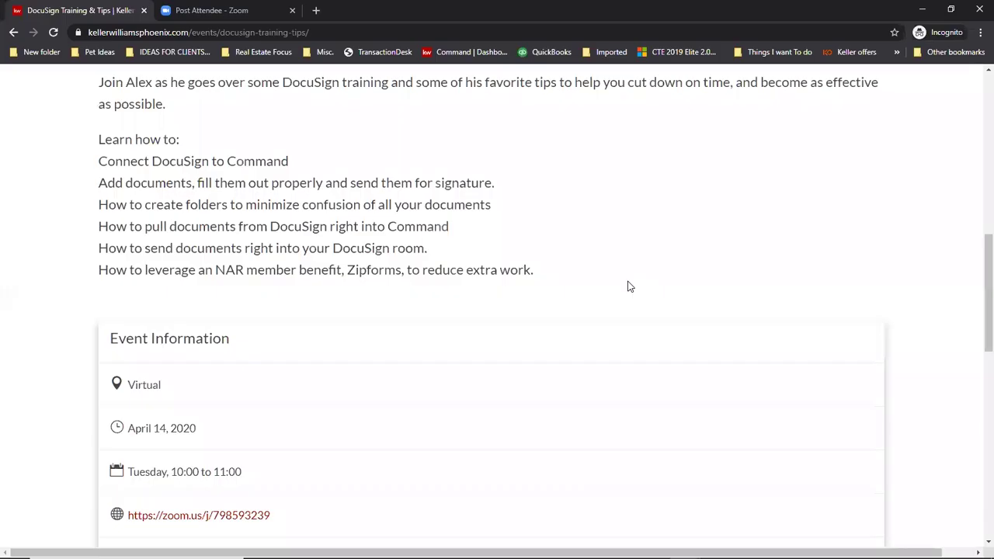
scroll(489, 264, "up", 7)
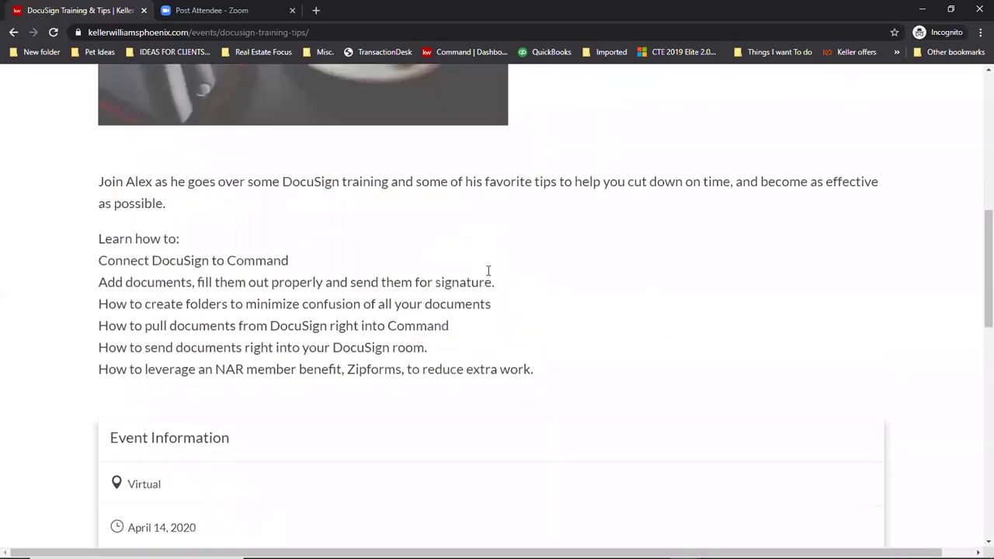
scroll(488, 270, "down", 7)
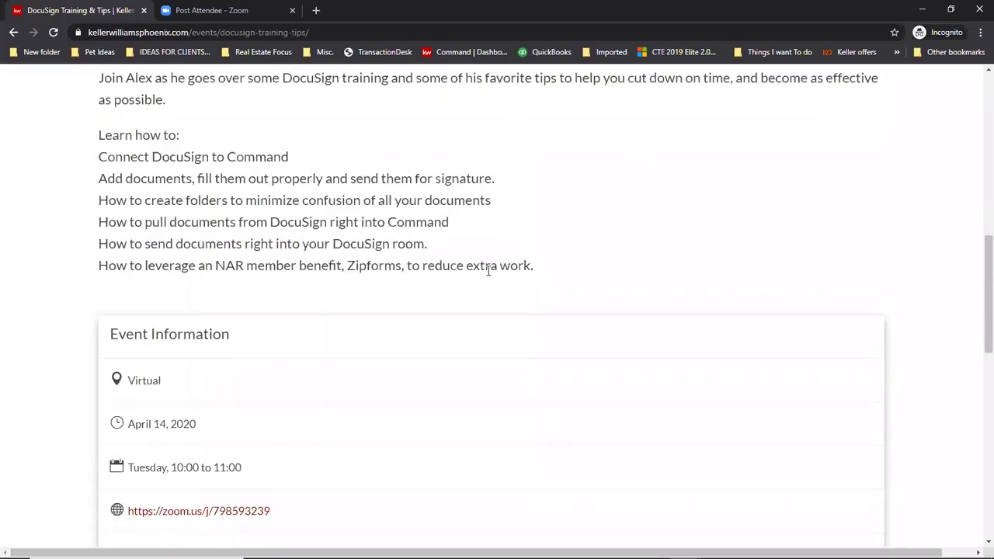
scroll(488, 270, "up", 2)
key("alt+Tab")
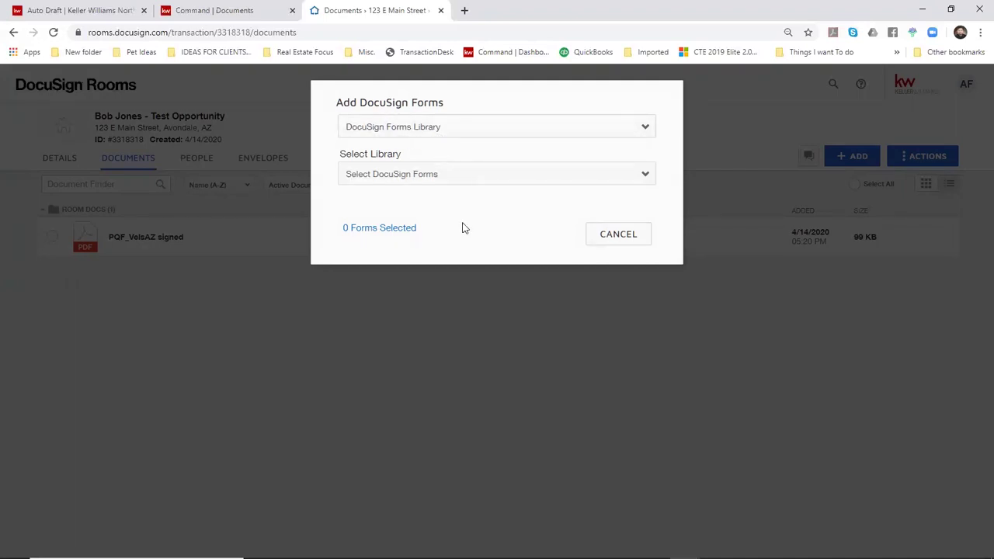
- Compare the DocuSign Forms Library and DocuSign Forms Group sources and their lists
left_click(443, 132)
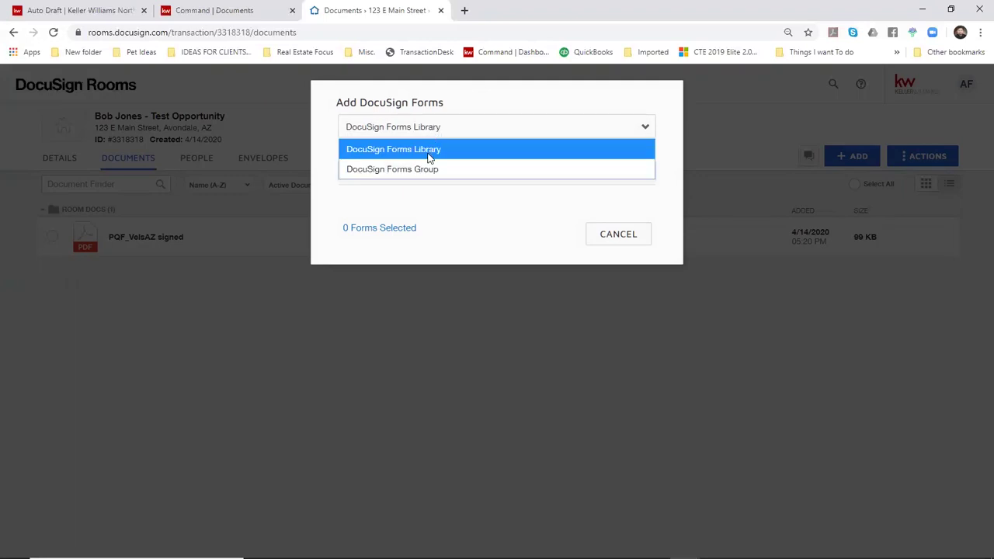
left_click(423, 220)
left_click(430, 180)
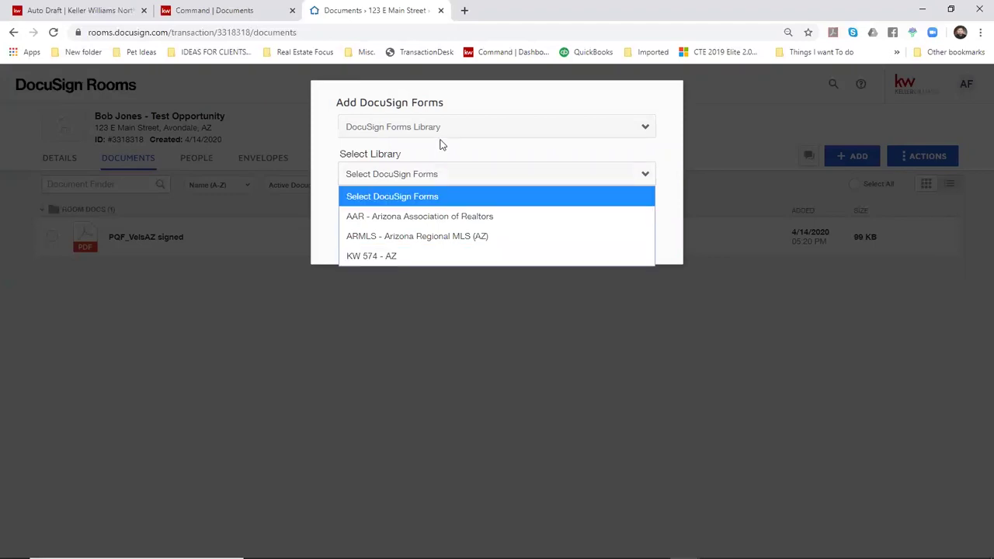
left_click(418, 129)
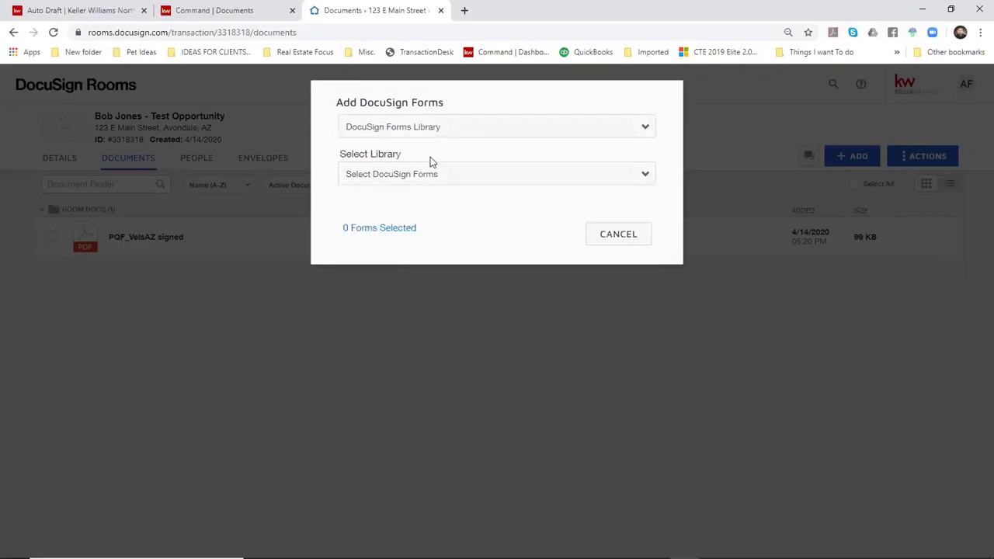
left_click(439, 178)
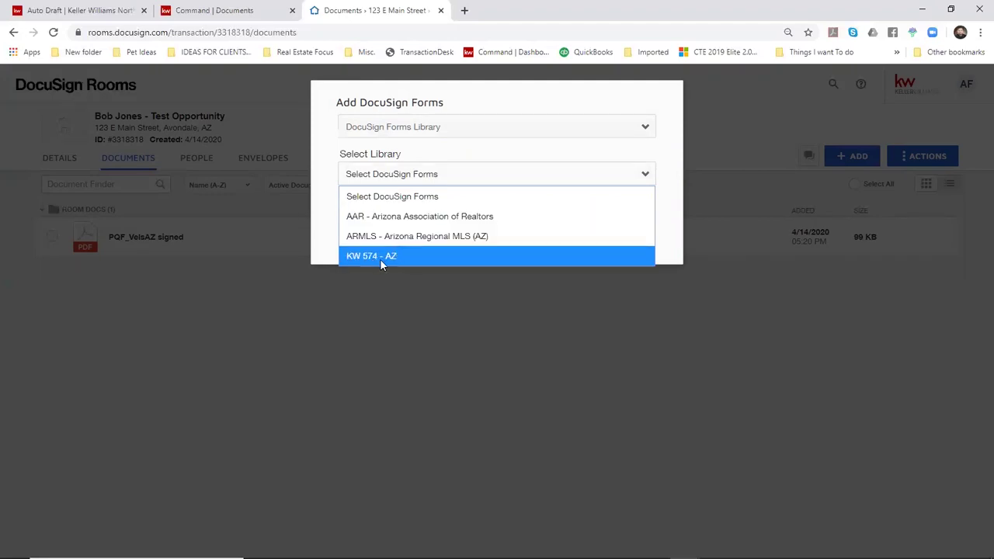
left_click(443, 136)
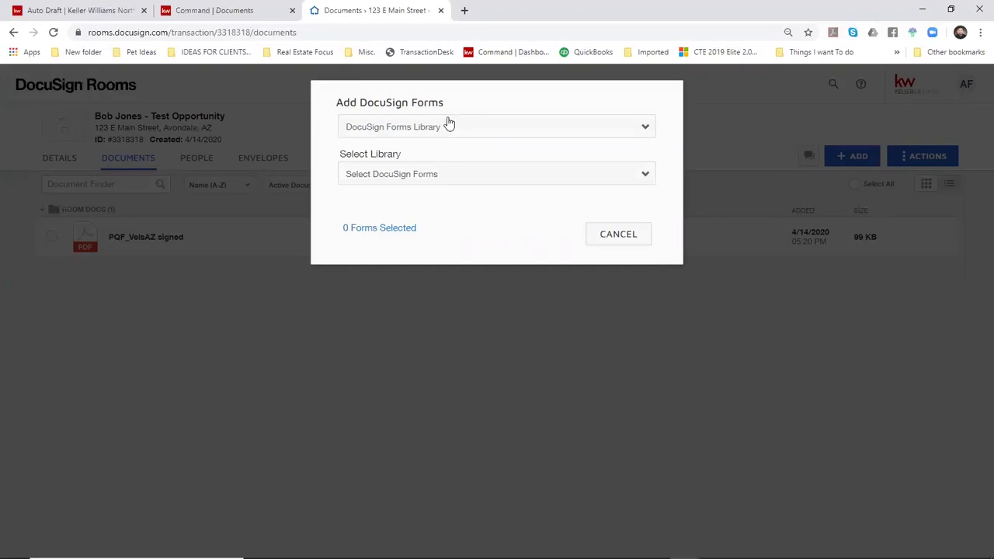
left_click(446, 126)
left_click(437, 167)
left_click(434, 175)
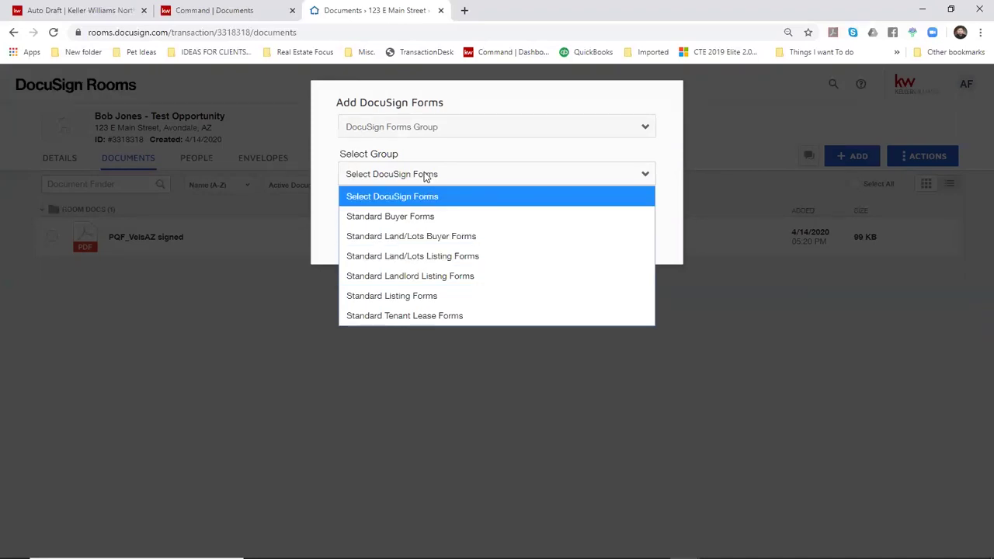
- Set the source to DocuSign Forms Library and select AAR - Arizona Association of Realtors
left_click(432, 137)
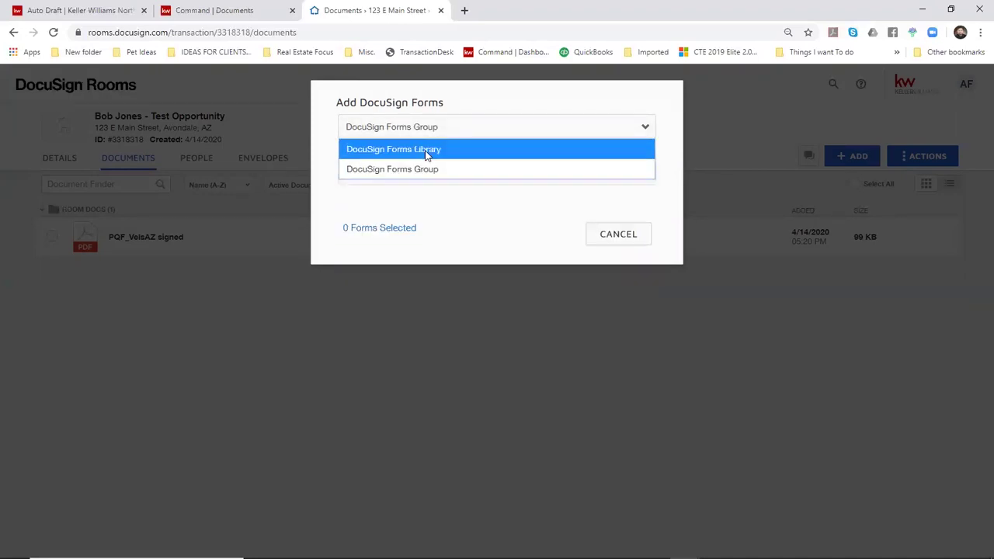
left_click(427, 155)
left_click(416, 175)
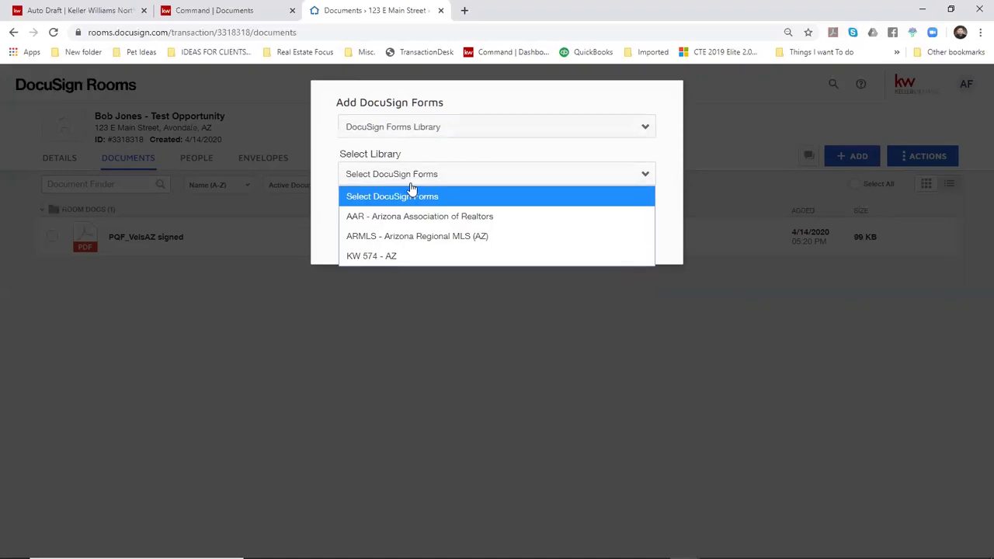
left_click(404, 218)
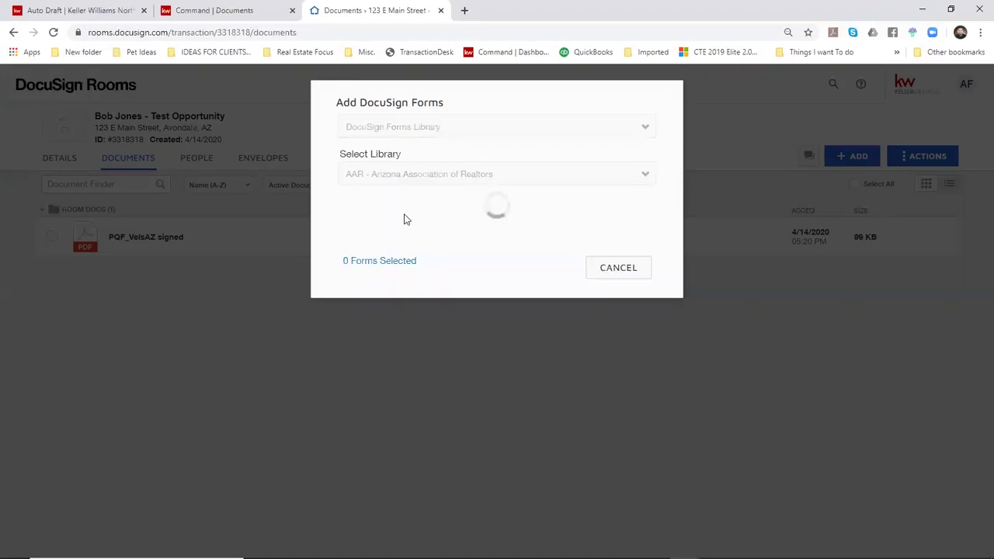
- Search for and tick Buyer Advisory 06/2019 and Residential Purchase Contract 02-2020
scroll(441, 280, "down", 5)
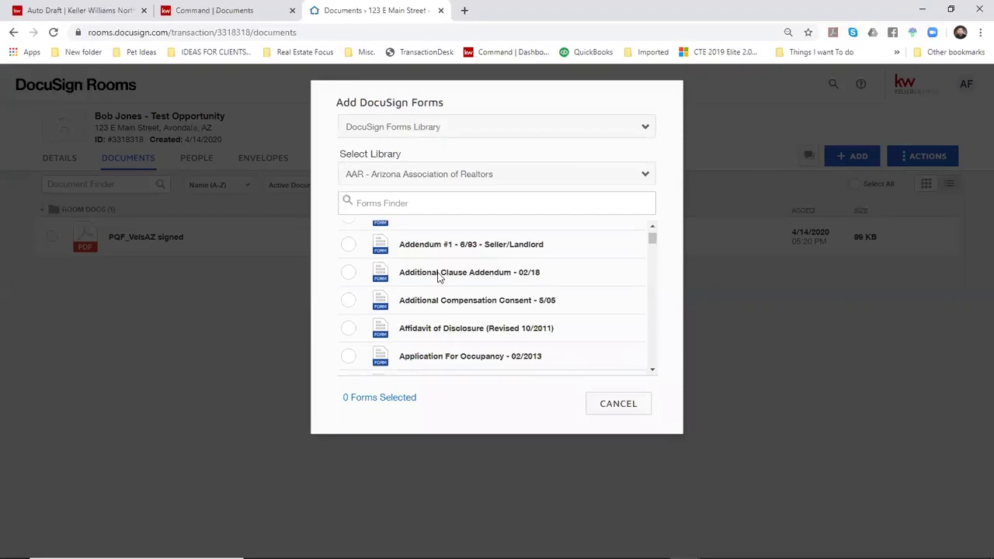
scroll(439, 277, "down", 15)
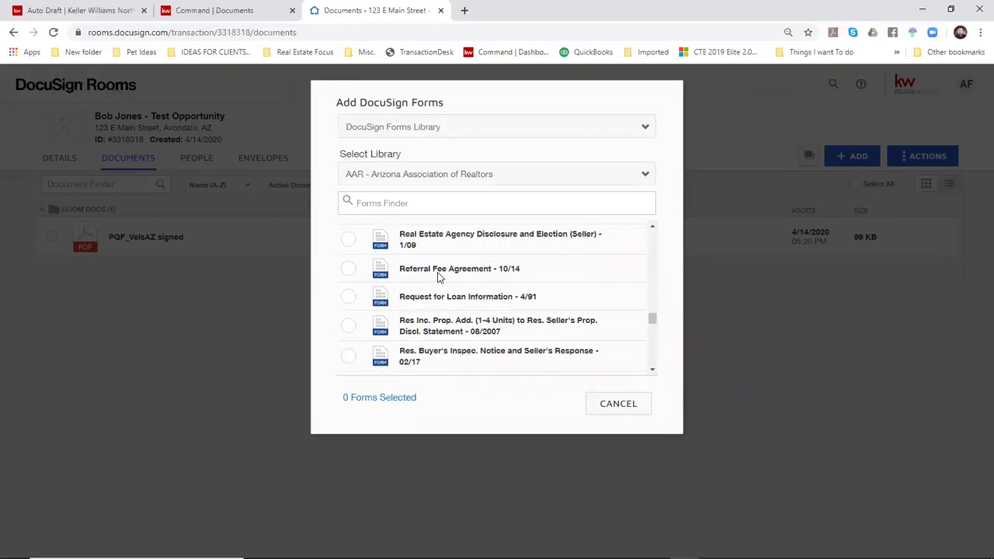
scroll(440, 270, "down", 3)
scroll(443, 271, "up", 20)
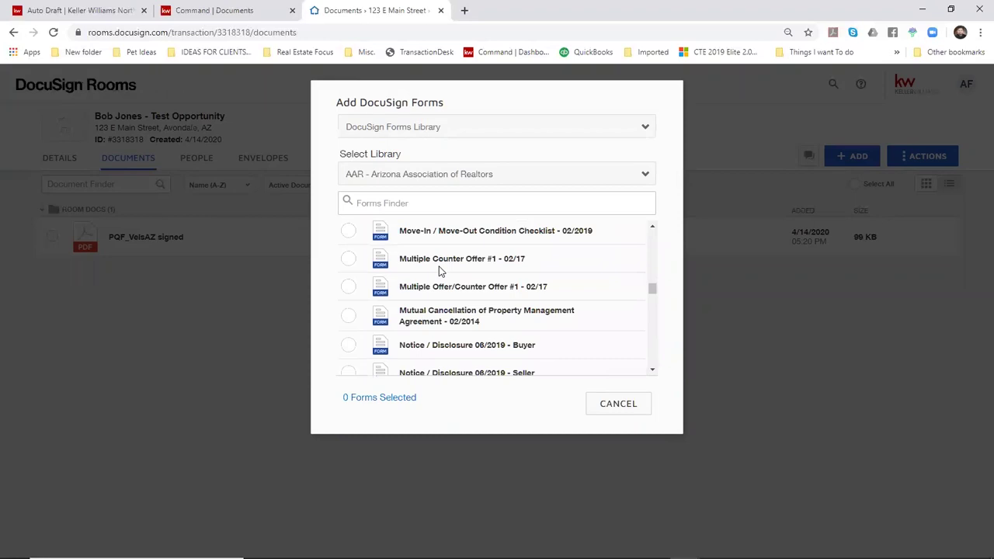
scroll(434, 237, "up", 2)
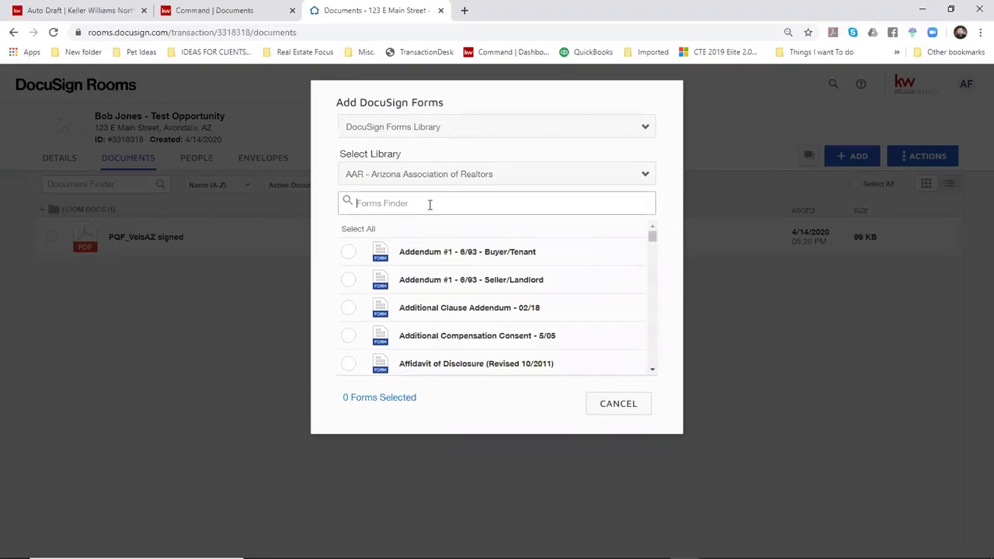
left_click(430, 203)
type("Buyer Ad")
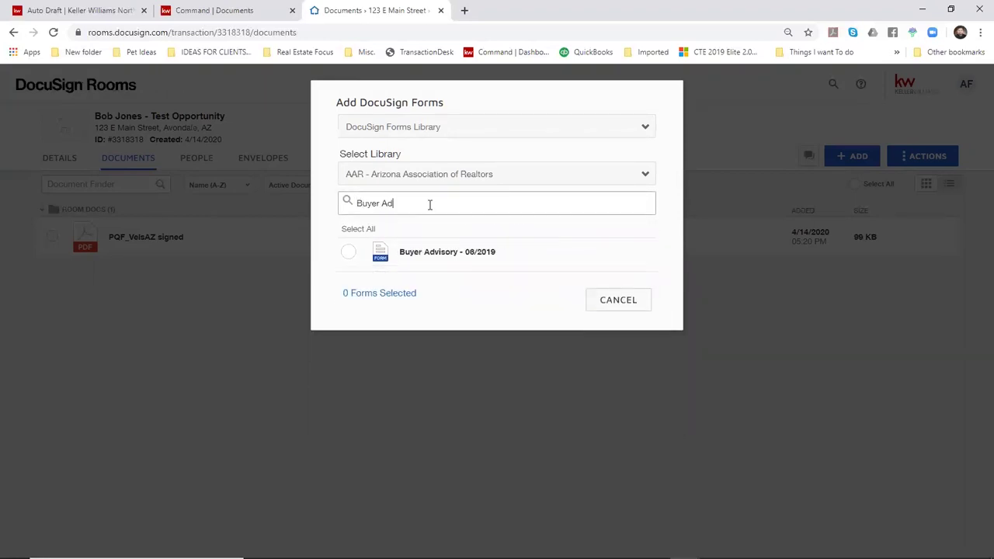
left_click(348, 252)
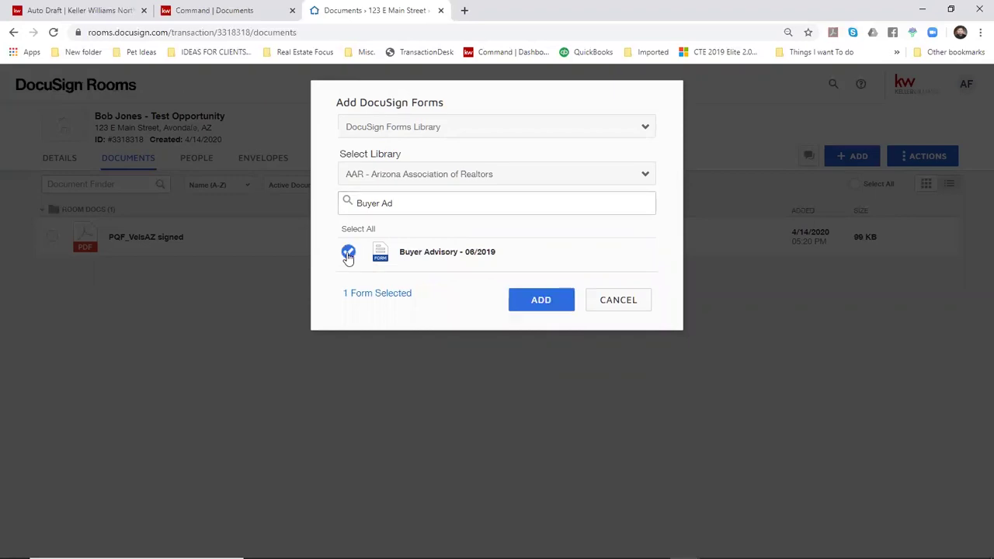
triple_click(411, 207)
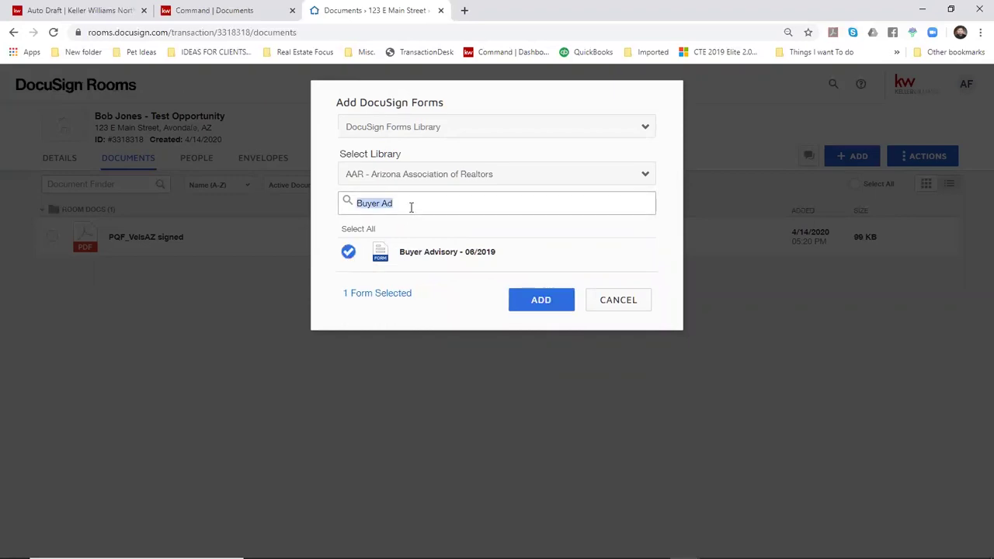
type("Resid")
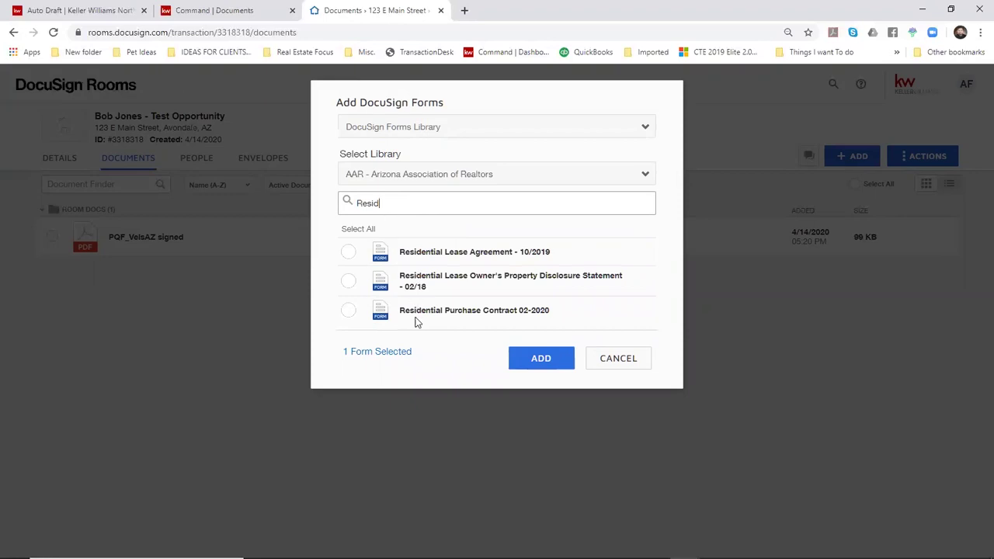
left_click(348, 310)
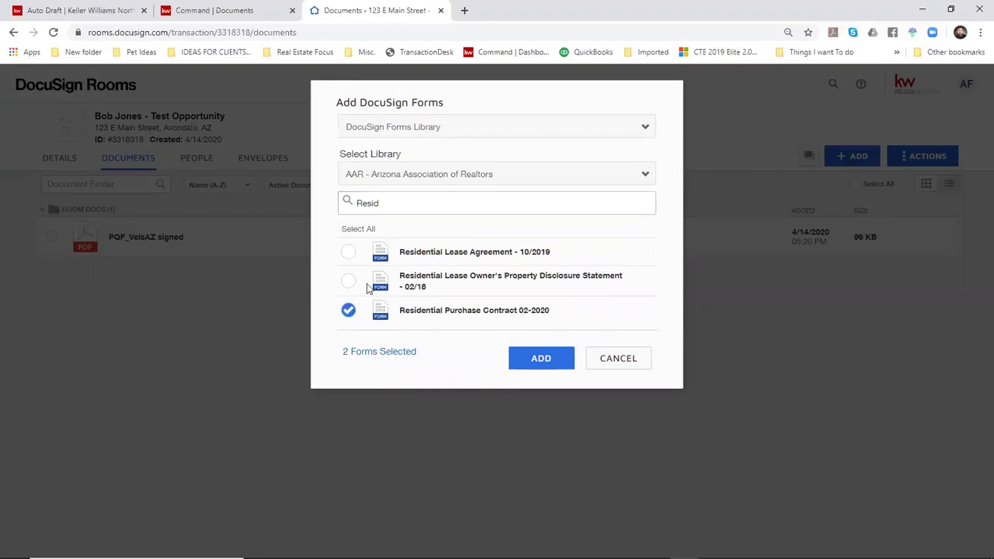
- Tick Market Conditions Advisory 08-09 and the H.O.A. Condominium/Planned Community Addendum, then add all four forms
double_click(408, 203)
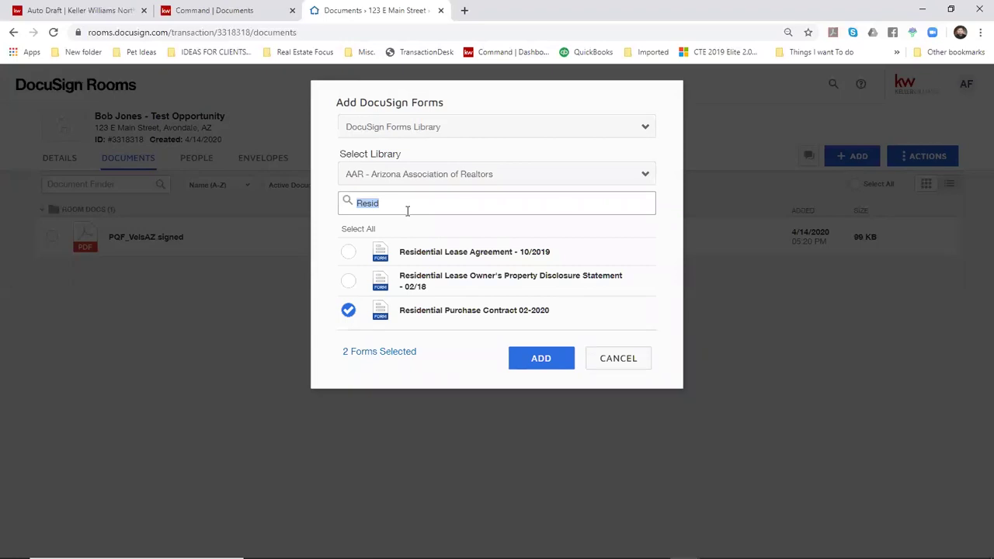
type("Market")
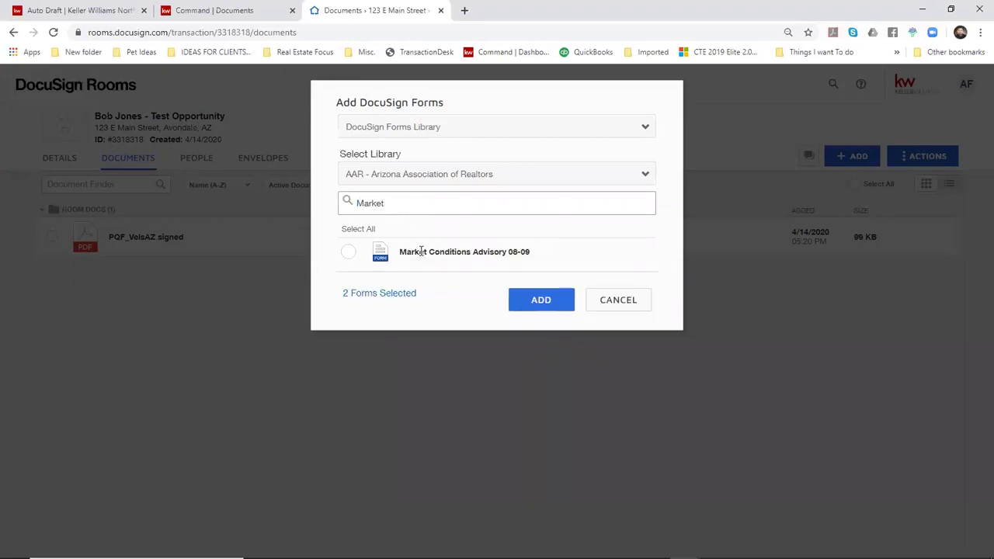
left_click(348, 255)
double_click(399, 206)
type("HOA")
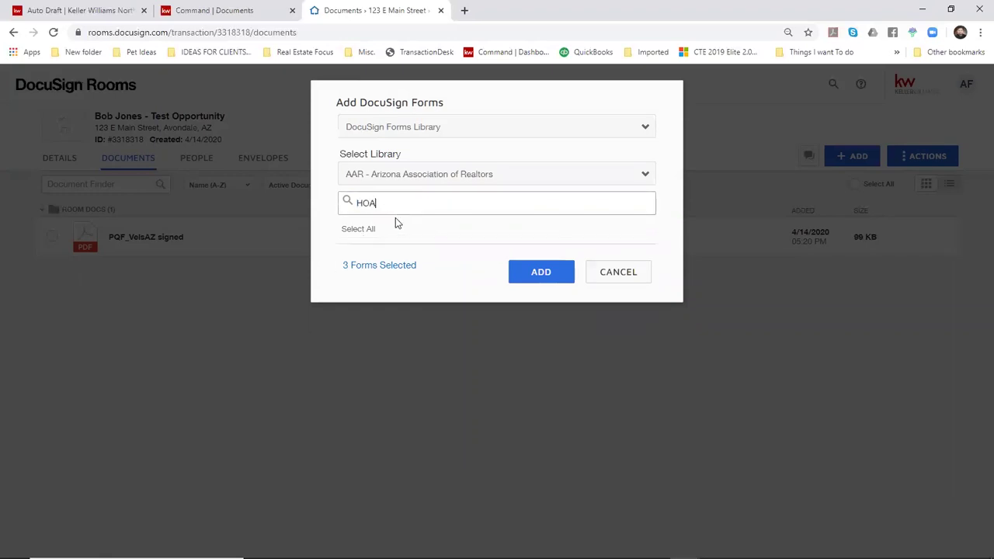
key("BackSpace")
key("BackSpace")
key("BackSpace")
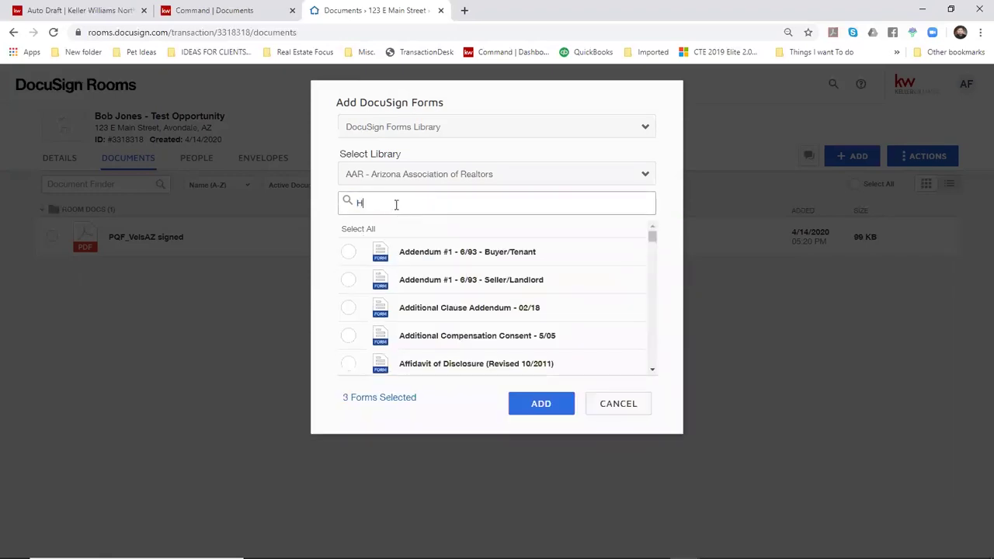
type("H.O")
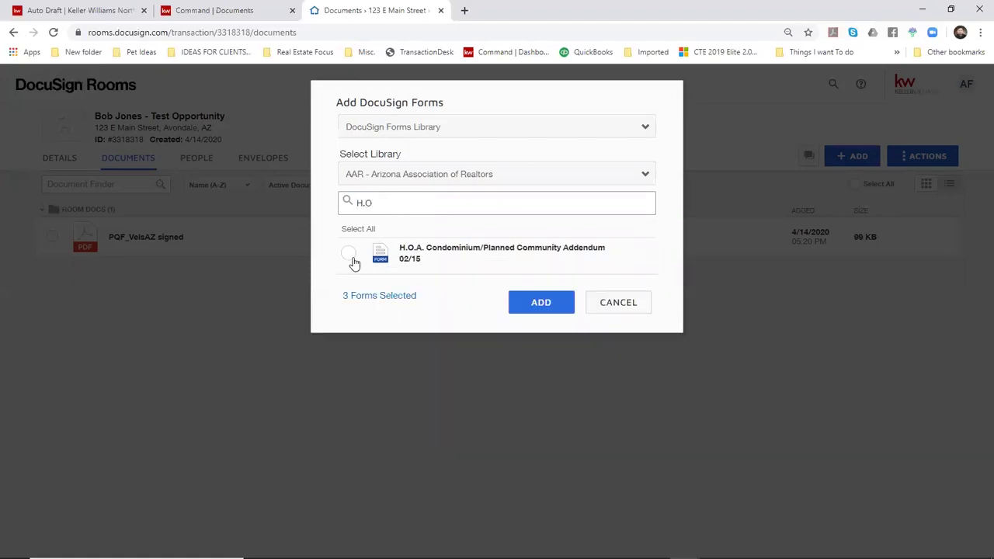
left_click(349, 257)
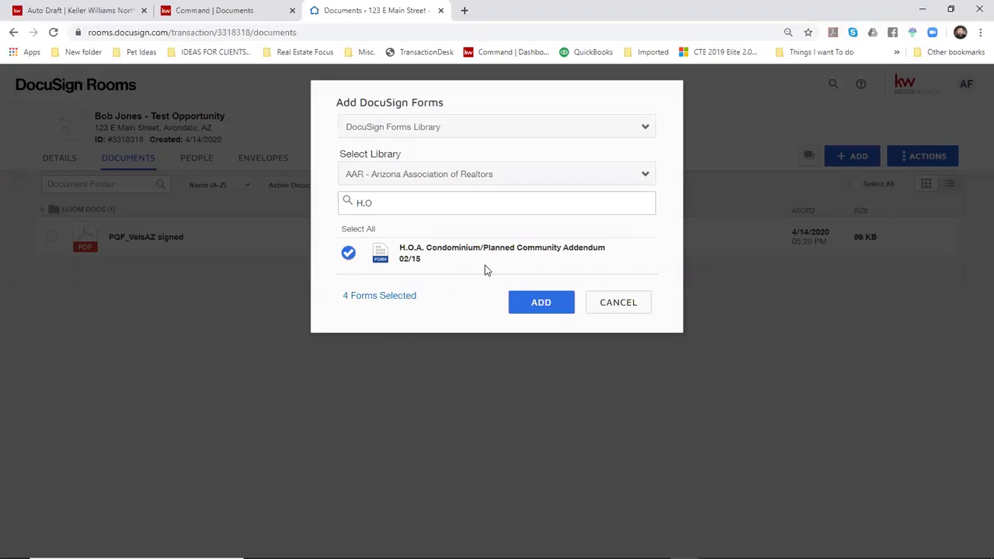
left_click(533, 303)
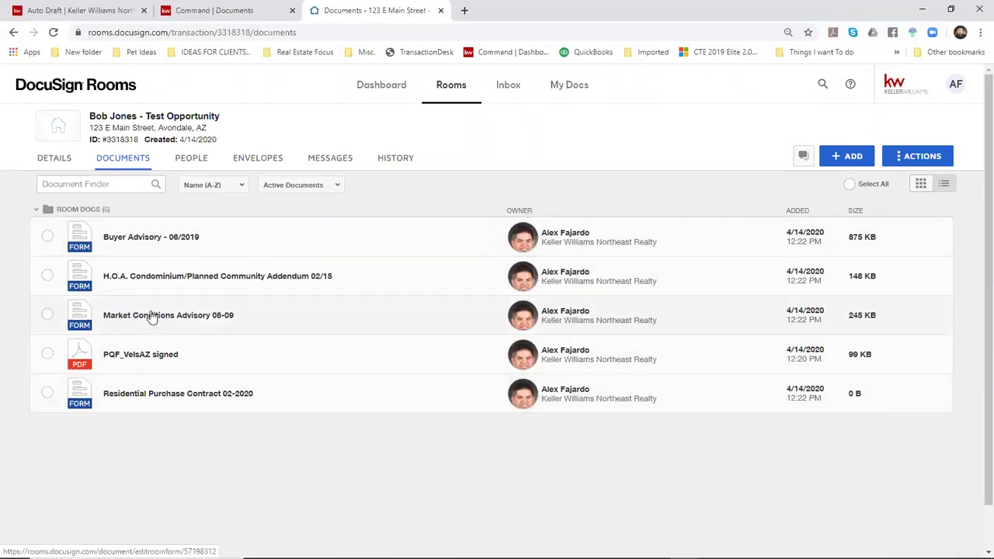
- Open Residential Purchase Contract 02-2020 from the room's document list
left_click(157, 394)
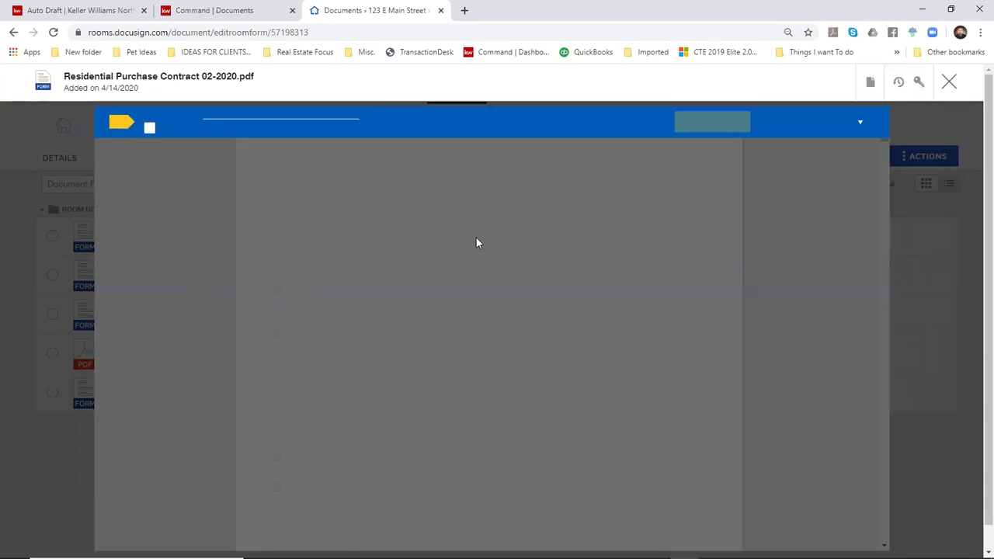
scroll(468, 335, "down", 1)
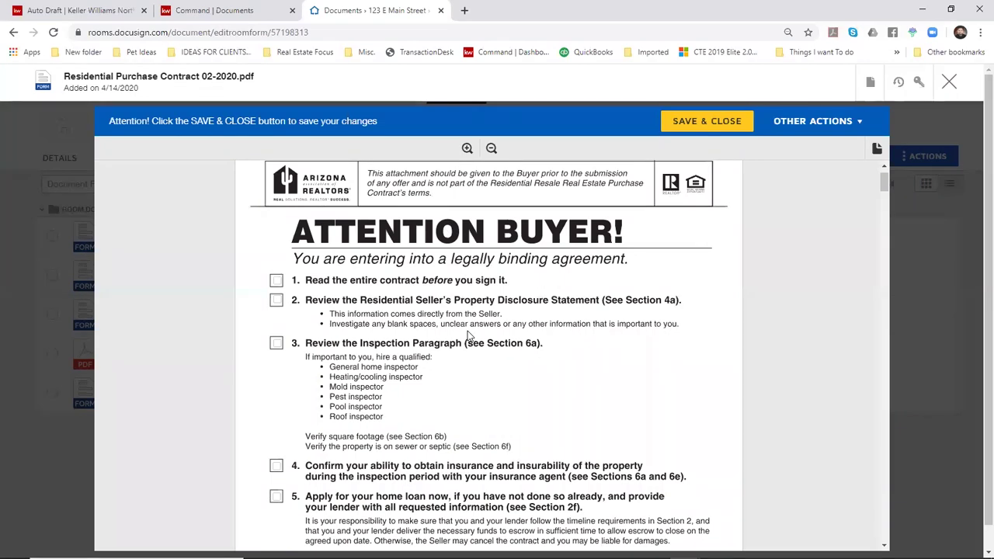
scroll(469, 336, "down", 1)
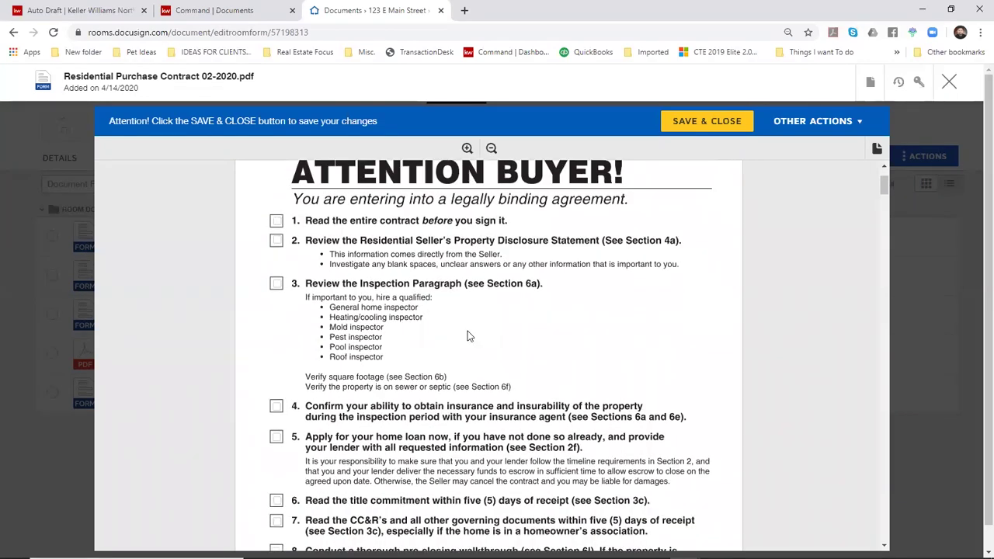
scroll(469, 336, "down", 2)
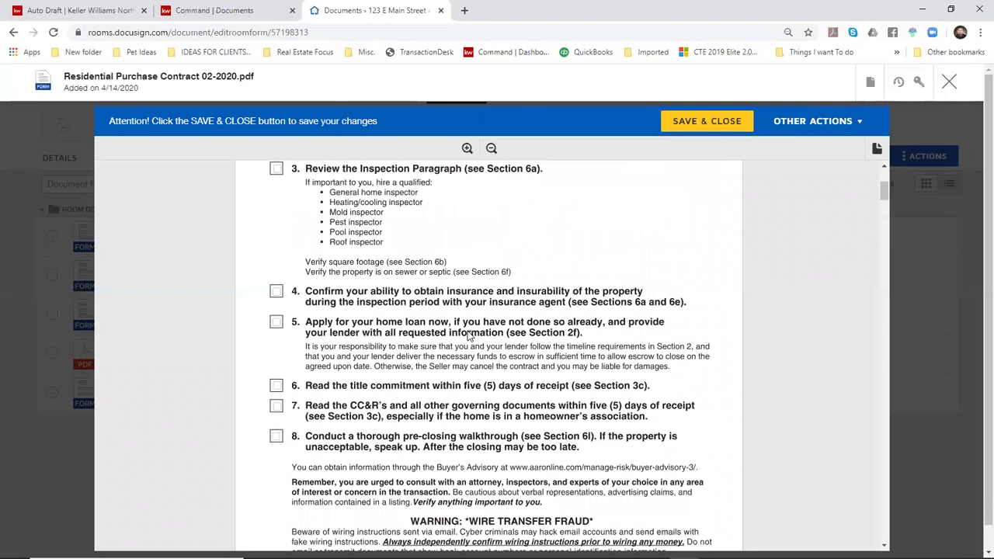
scroll(468, 335, "down", 6)
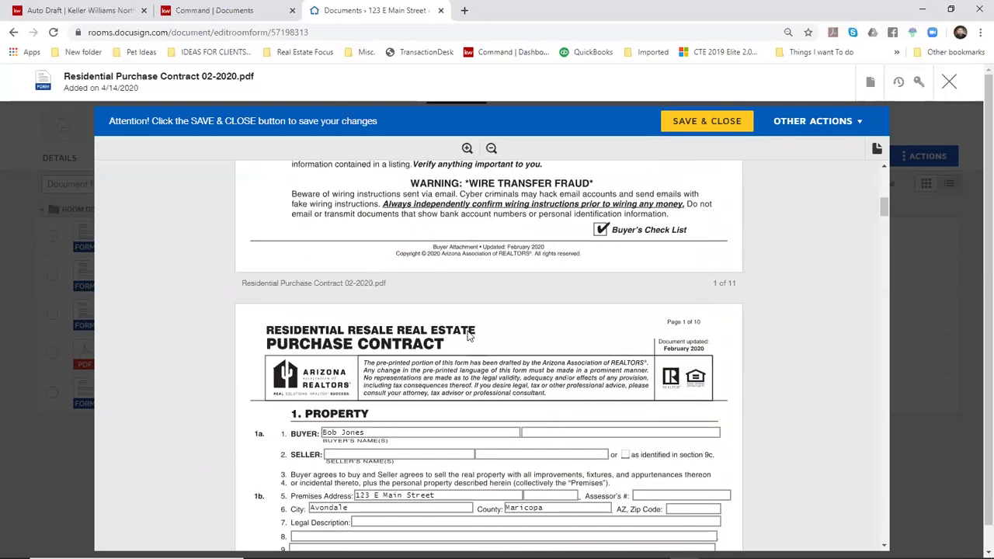
scroll(468, 336, "down", 1)
scroll(411, 342, "down", 2)
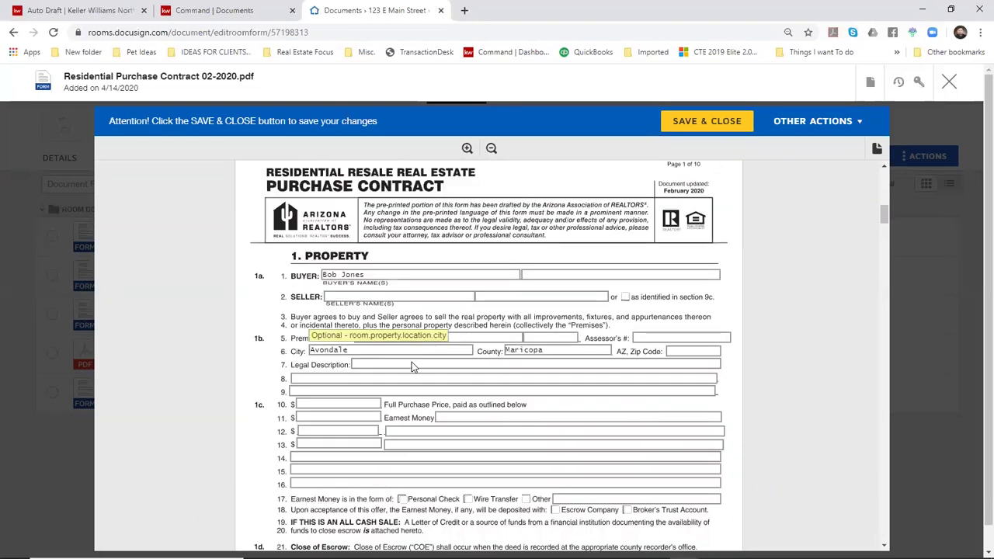
left_click(379, 277)
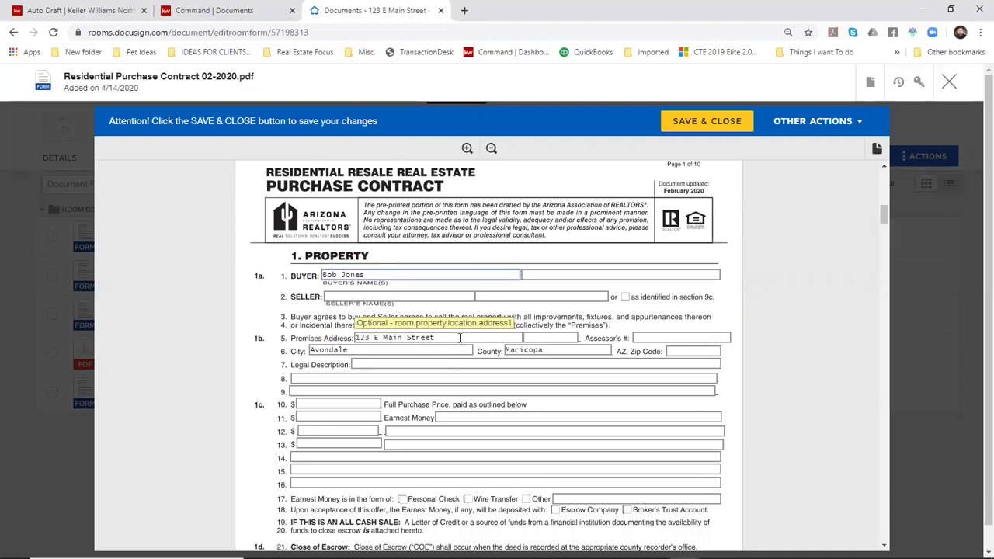
scroll(520, 393, "down", 1)
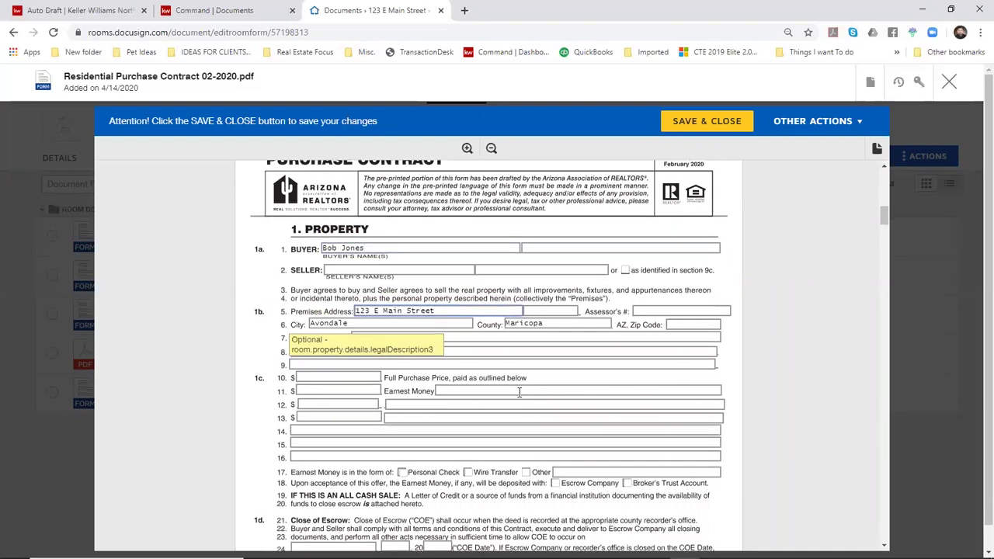
scroll(520, 393, "down", 1)
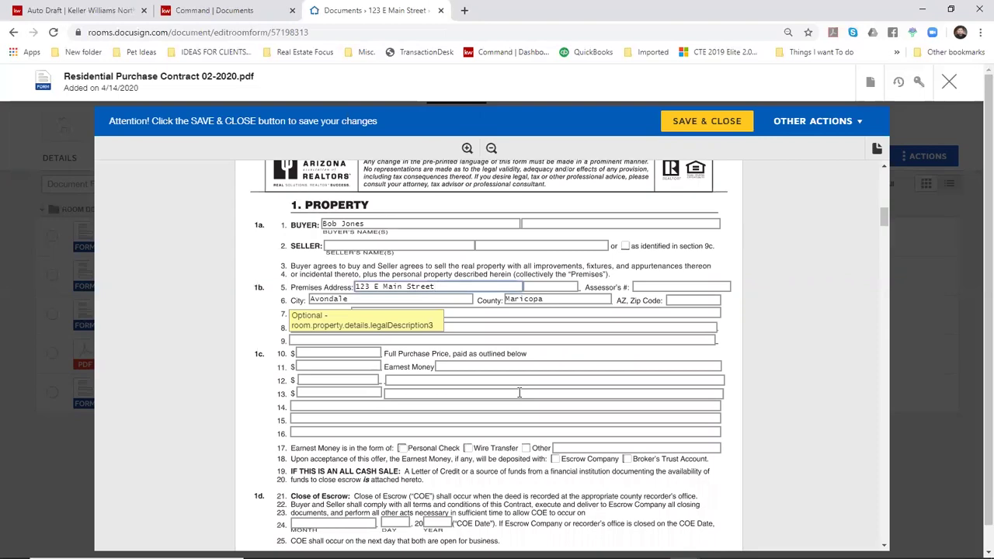
scroll(479, 365, "down", 1)
scroll(483, 349, "down", 4)
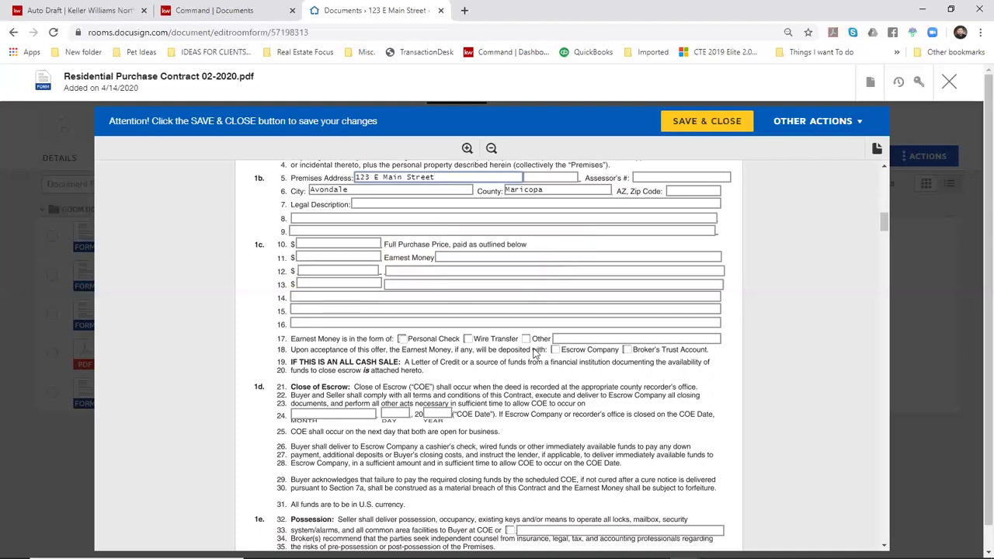
scroll(534, 352, "down", 1)
scroll(534, 351, "up", 2)
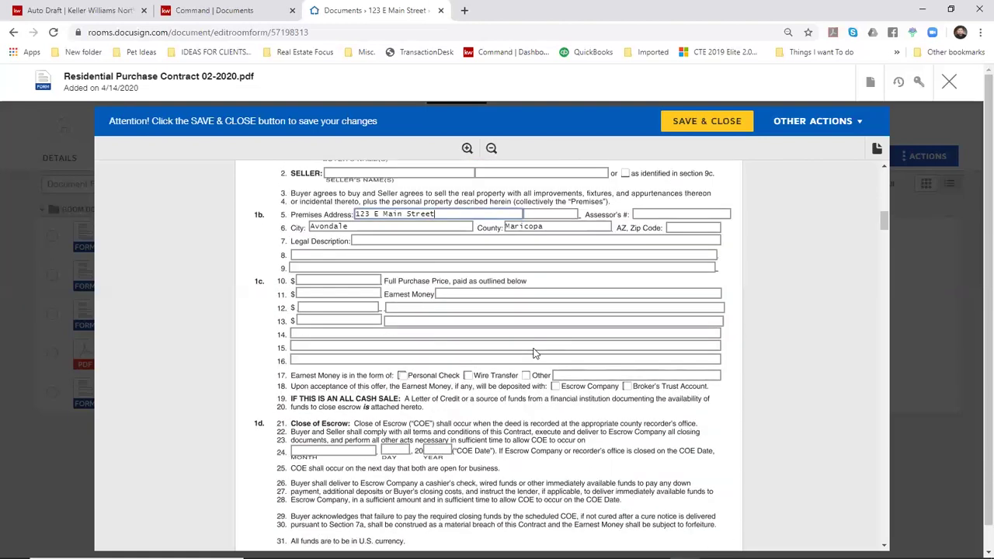
- Fill lines 11 and 12 with 'To Be Applied Down Payment' and 'By Certified Funds and Wire Transfer'
left_click(501, 294)
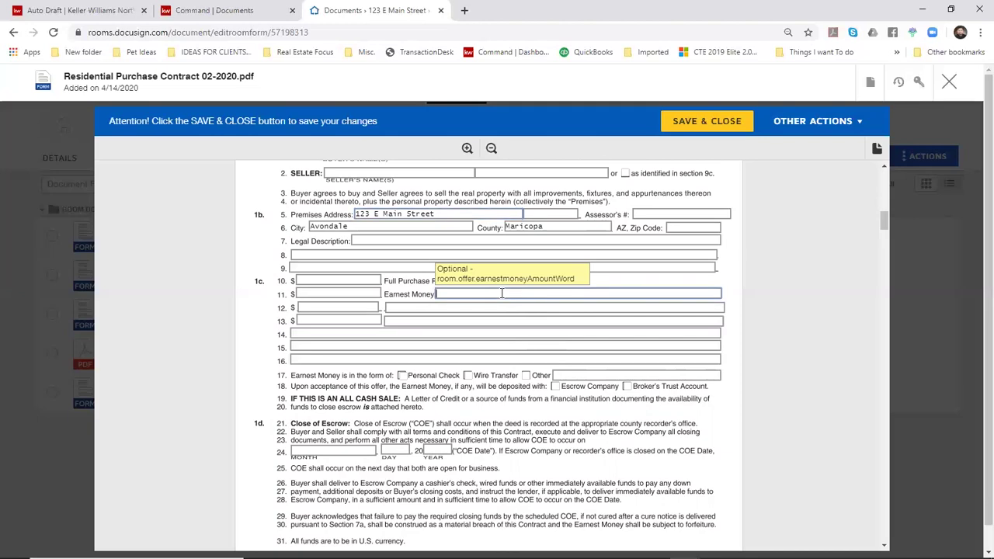
type("To Be Applied Down Payment")
key("Tab")
key("Tab")
type("By Certified Funds and Wire Transfer")
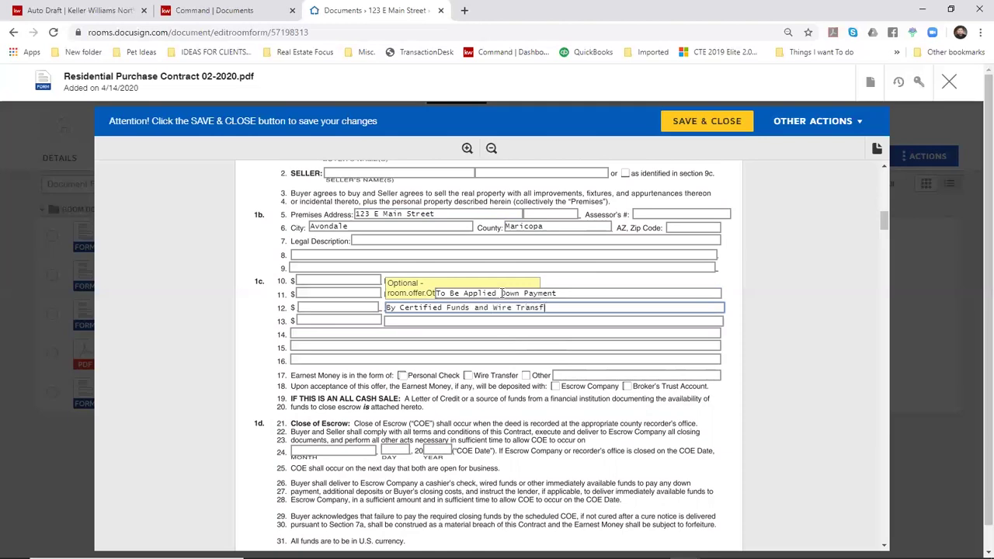
- Enter 'By New Loan of Buyer's Choice (#69-114)' on line 13
key("Tab")
type("By Loan")
key("BackSpace")
key("BackSpace")
key("BackSpace")
key("BackSpace")
key("BackSpace")
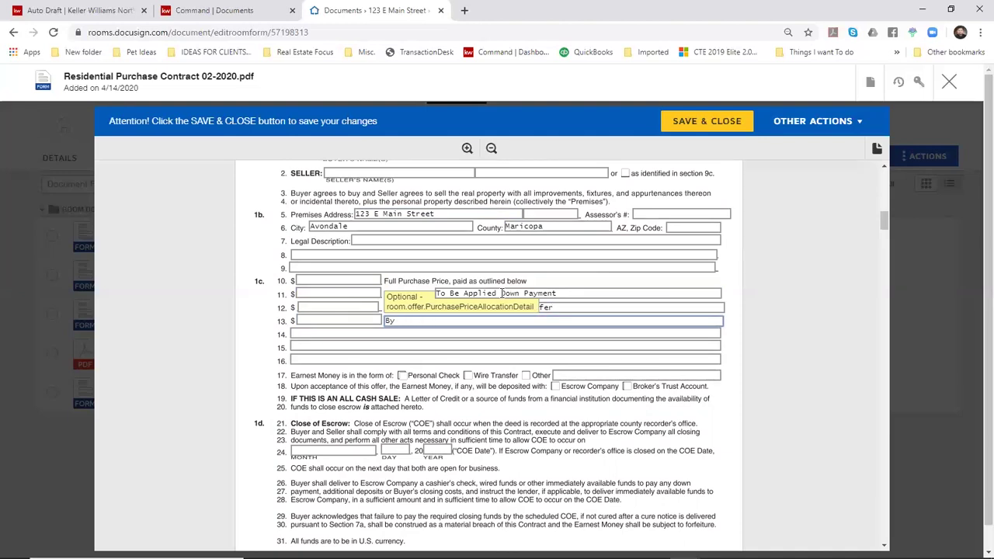
type("New Loan of Buyer's Choice (#69-114)")
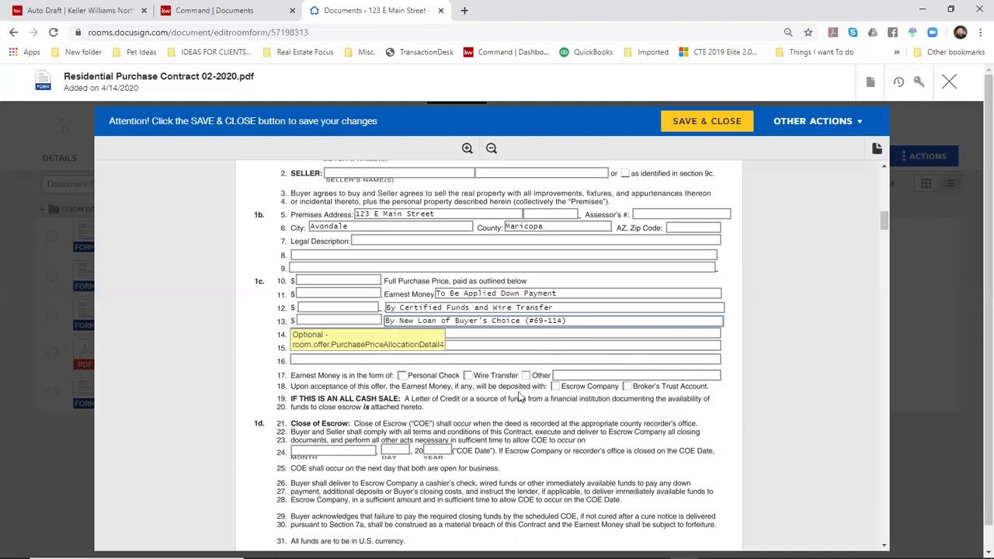
left_click(515, 401)
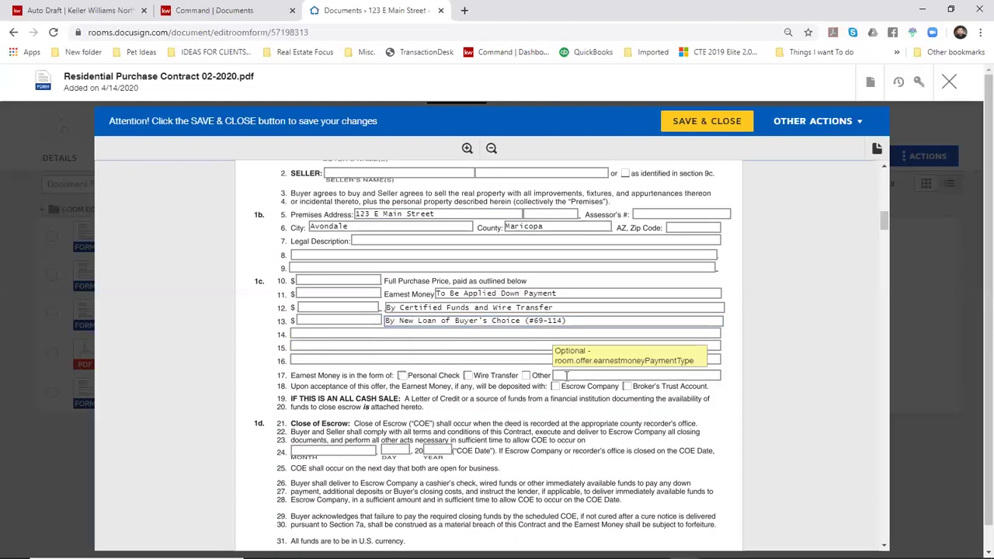
left_click(567, 376)
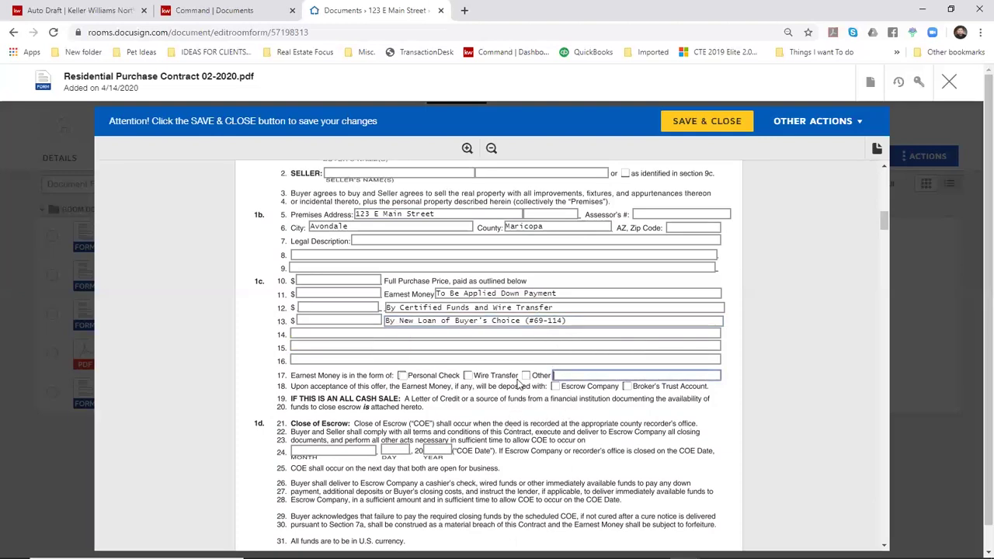
scroll(582, 415, "down", 3)
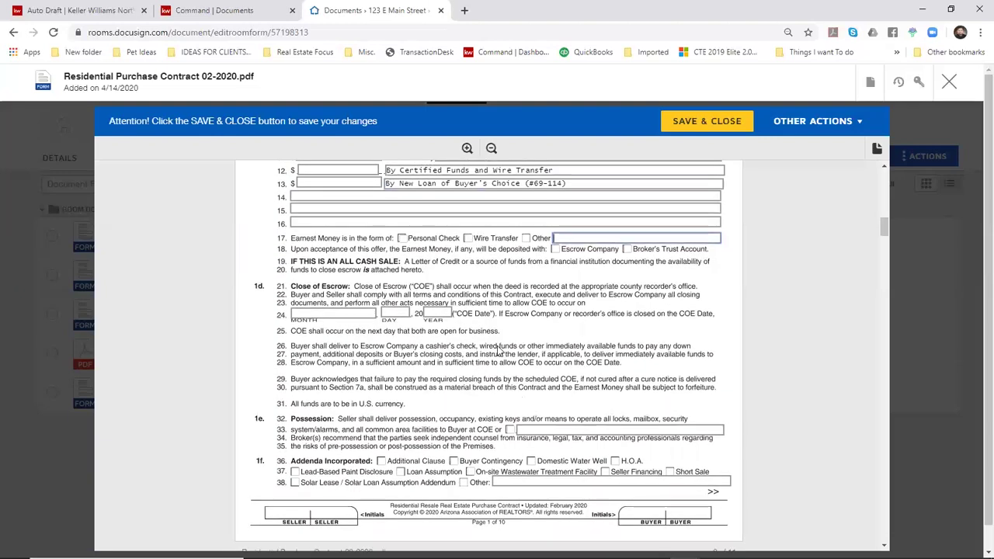
scroll(501, 349, "down", 1)
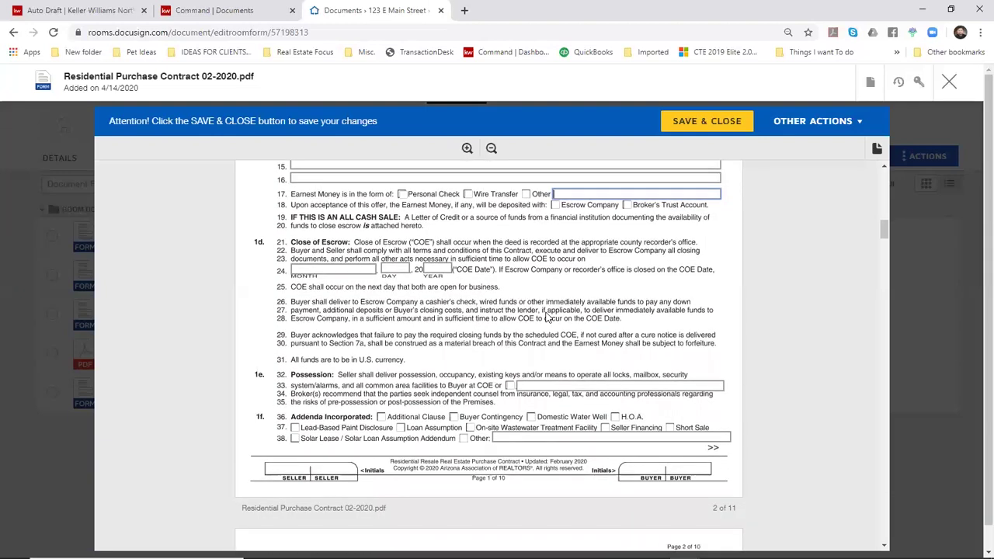
scroll(546, 317, "up", 1)
scroll(556, 319, "down", 1)
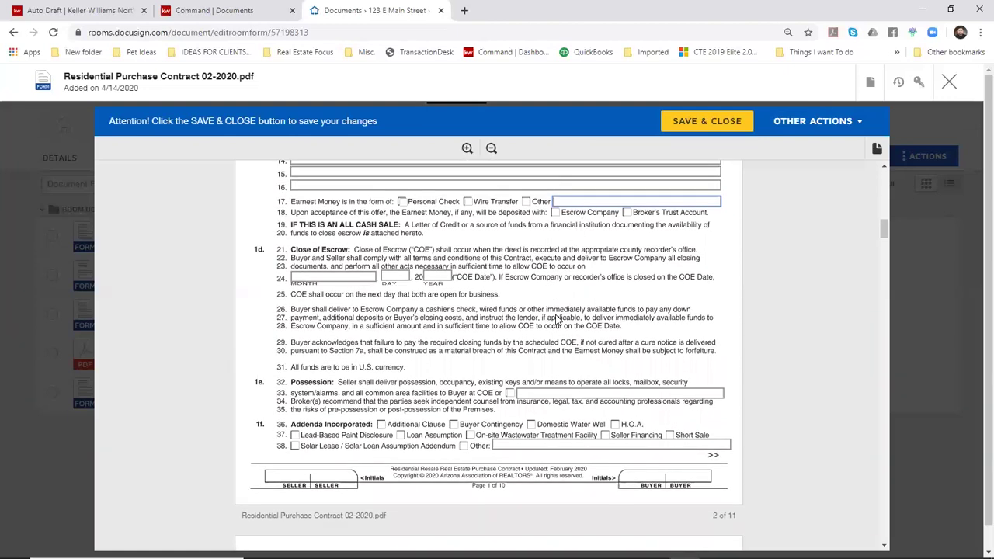
scroll(557, 318, "down", 1)
scroll(546, 351, "down", 3)
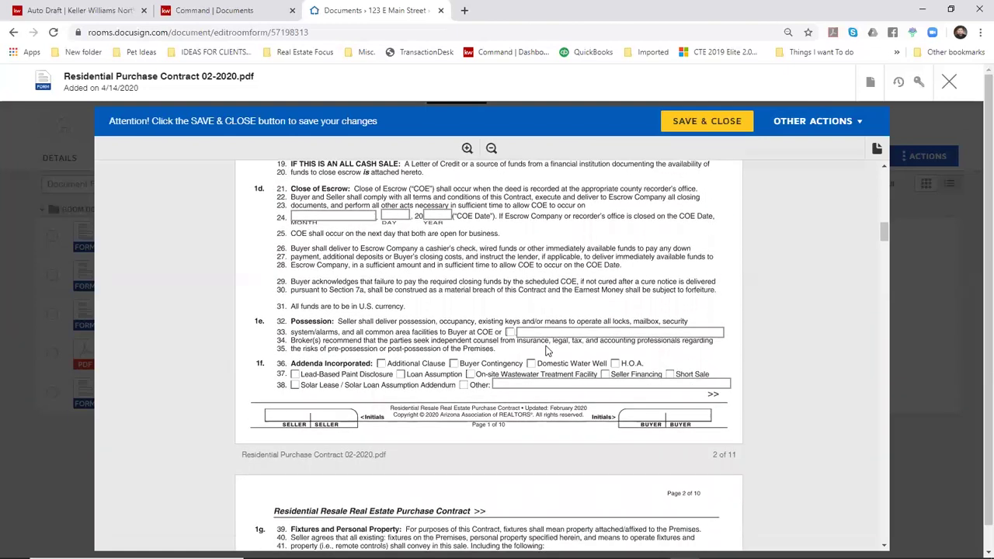
scroll(519, 369, "down", 5)
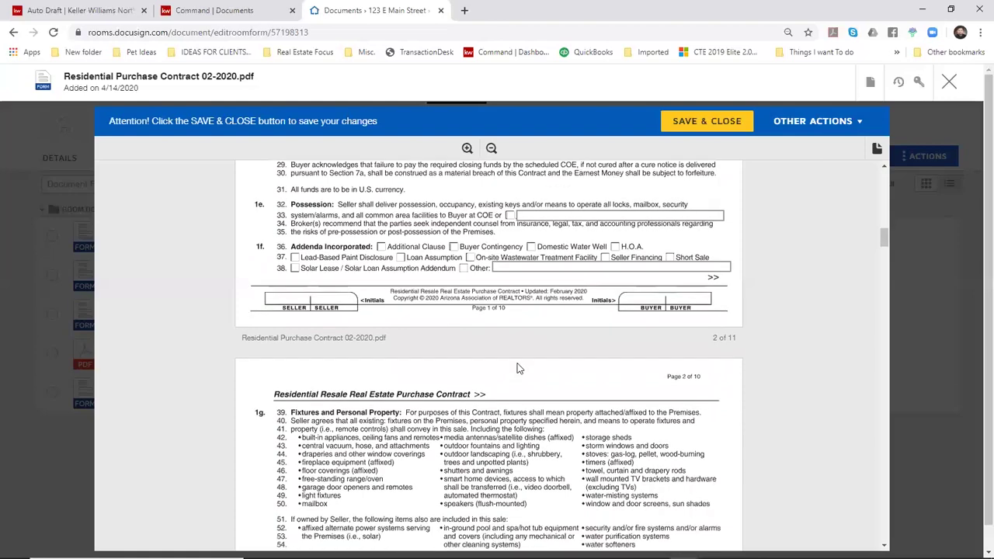
scroll(519, 369, "up", 5)
scroll(520, 369, "up", 8)
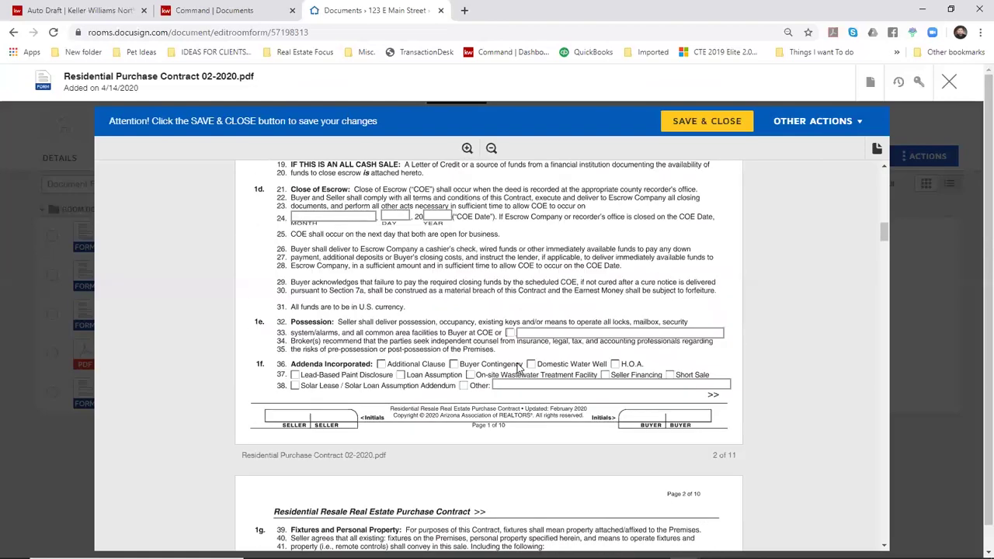
scroll(520, 369, "up", 10)
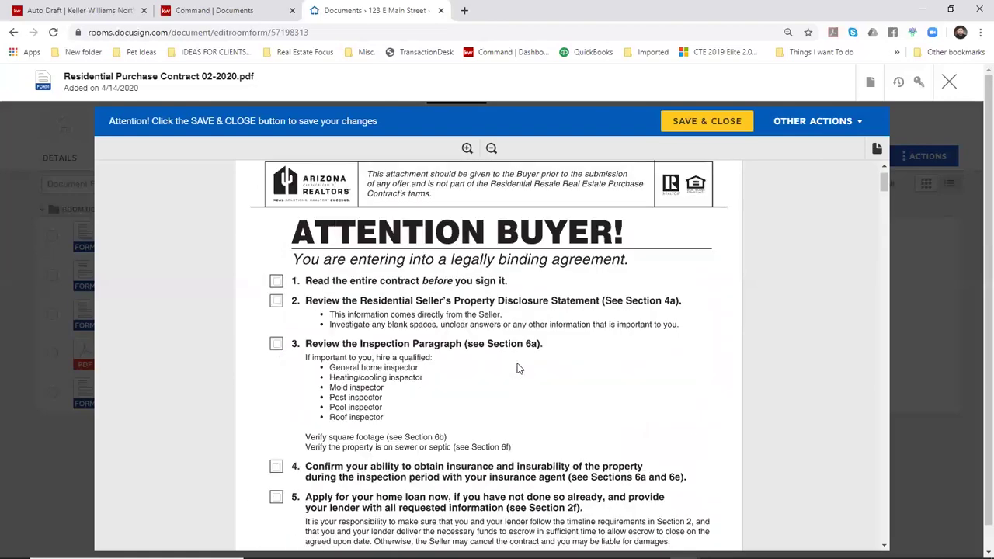
scroll(519, 369, "down", 3)
scroll(519, 369, "down", 15)
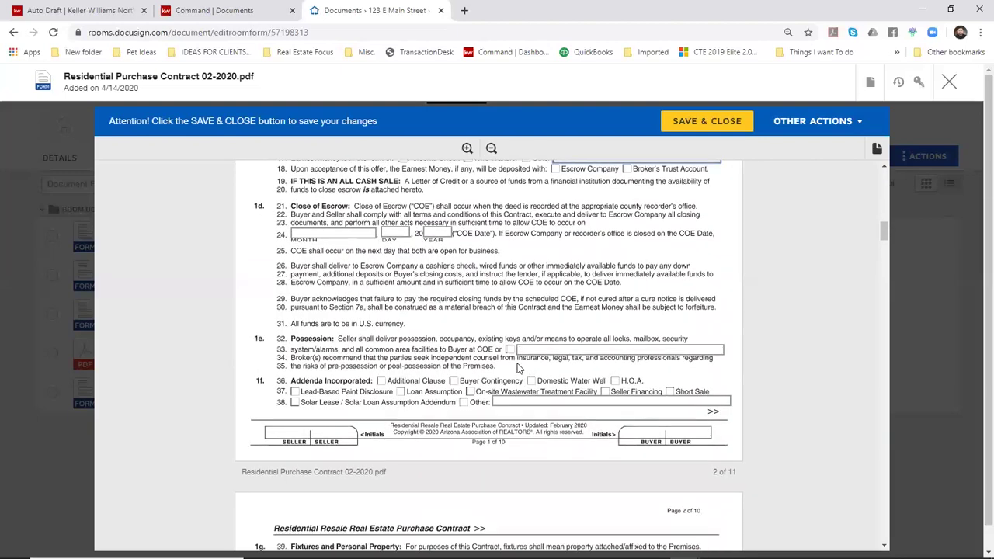
scroll(520, 369, "down", 1)
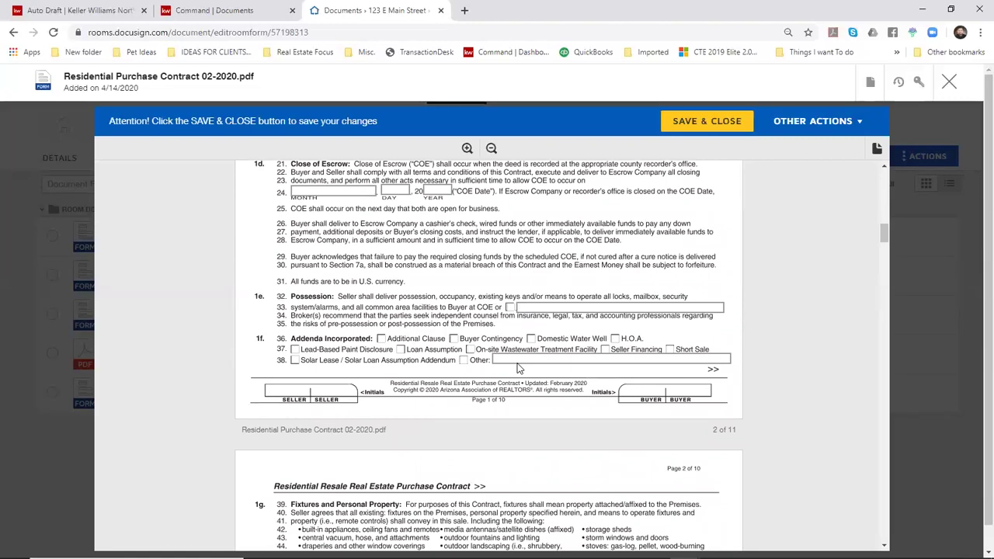
scroll(520, 369, "up", 4)
scroll(520, 369, "up", 1)
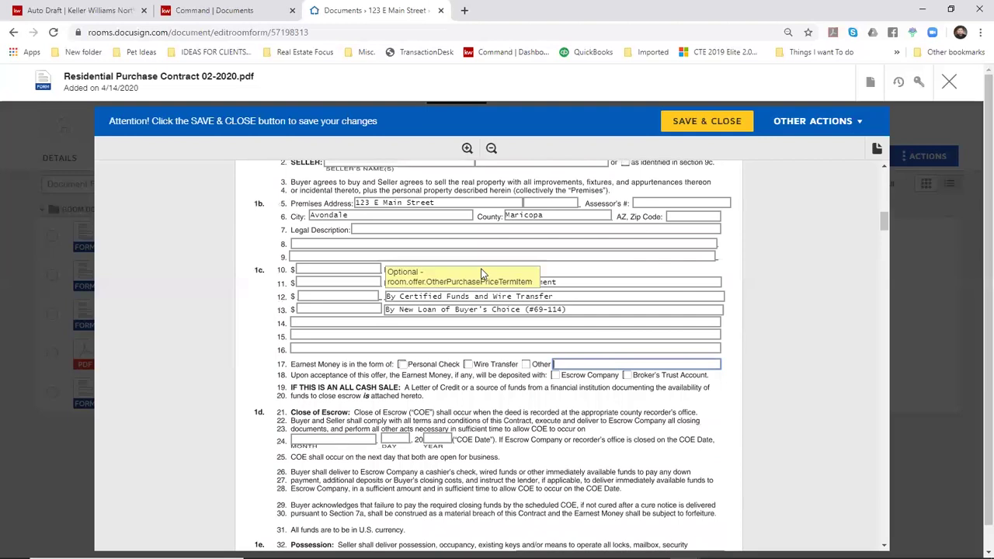
left_click(349, 269)
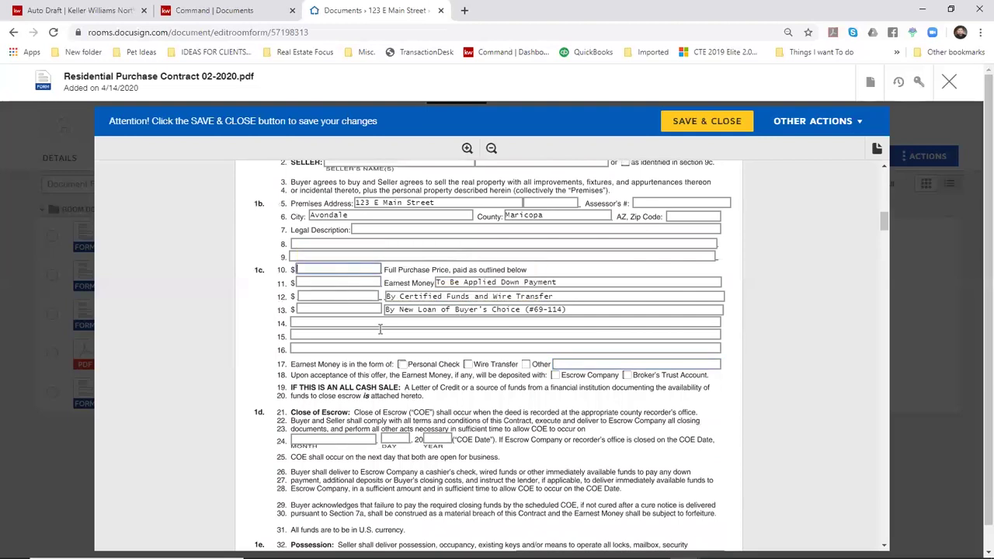
scroll(403, 414, "down", 2)
scroll(403, 414, "down", 8)
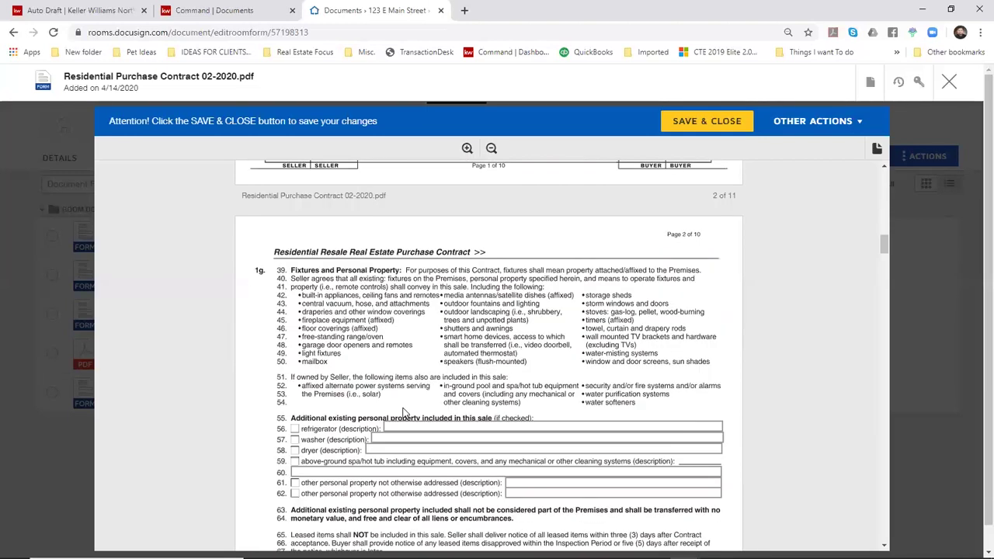
scroll(404, 414, "down", 13)
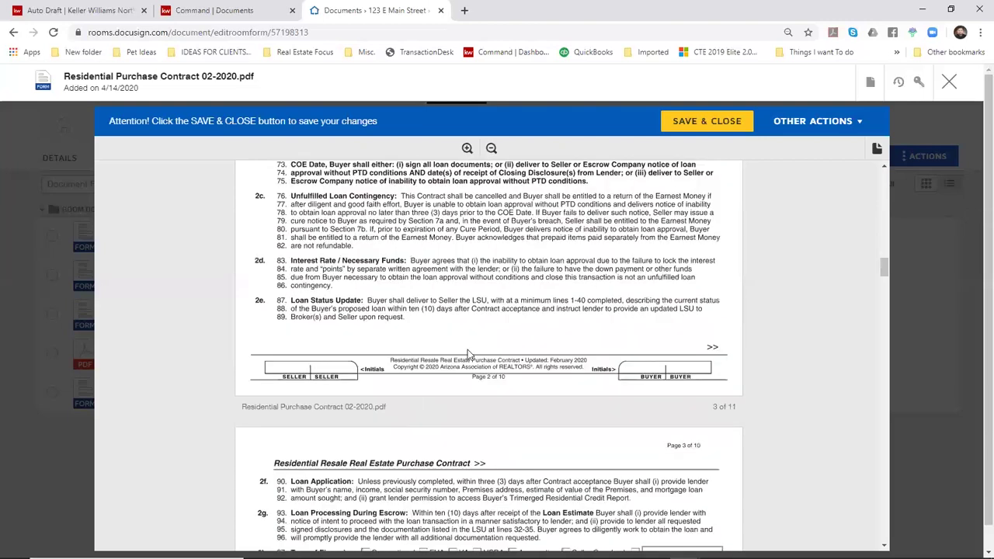
scroll(470, 470, "down", 12)
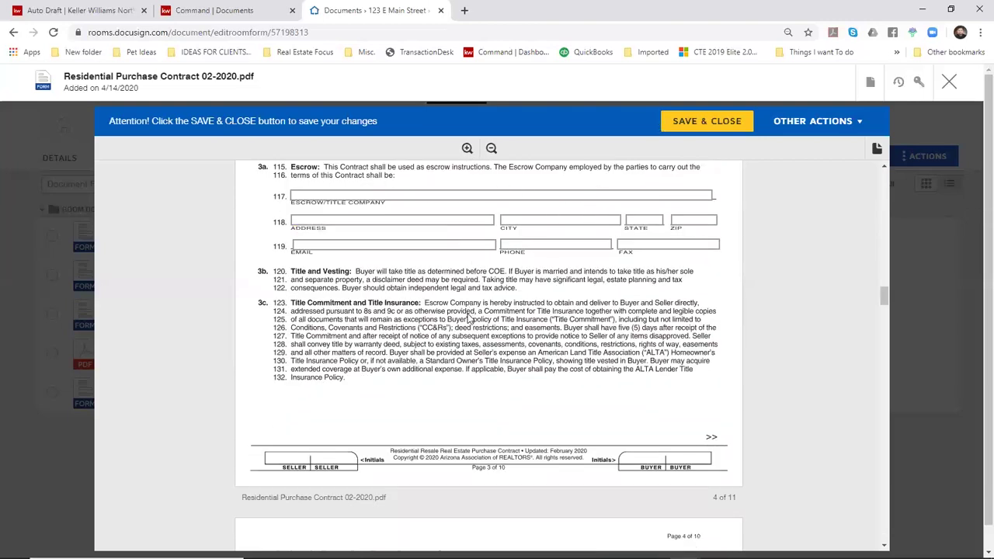
scroll(470, 319, "down", 20)
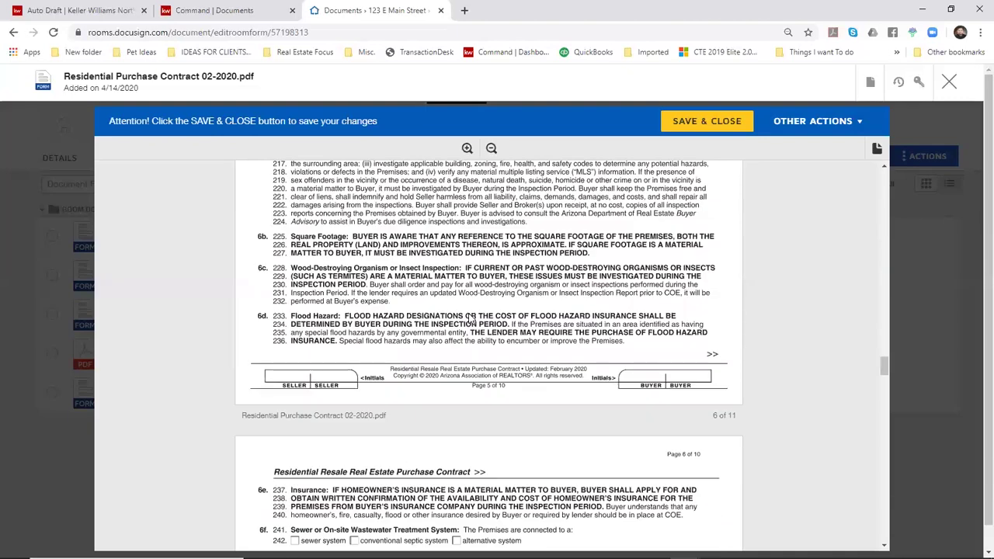
scroll(470, 318, "down", 20)
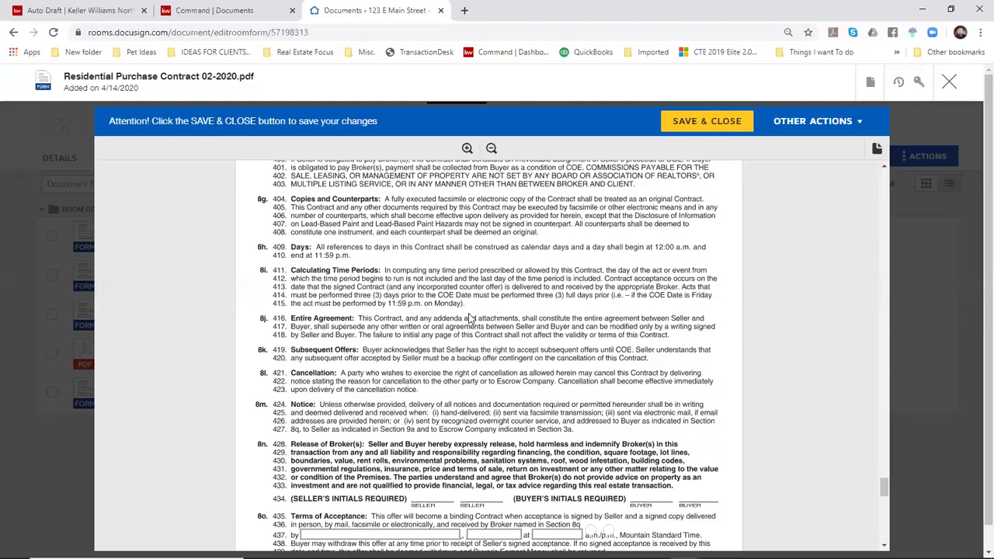
scroll(470, 319, "down", 10)
scroll(470, 318, "up", 6)
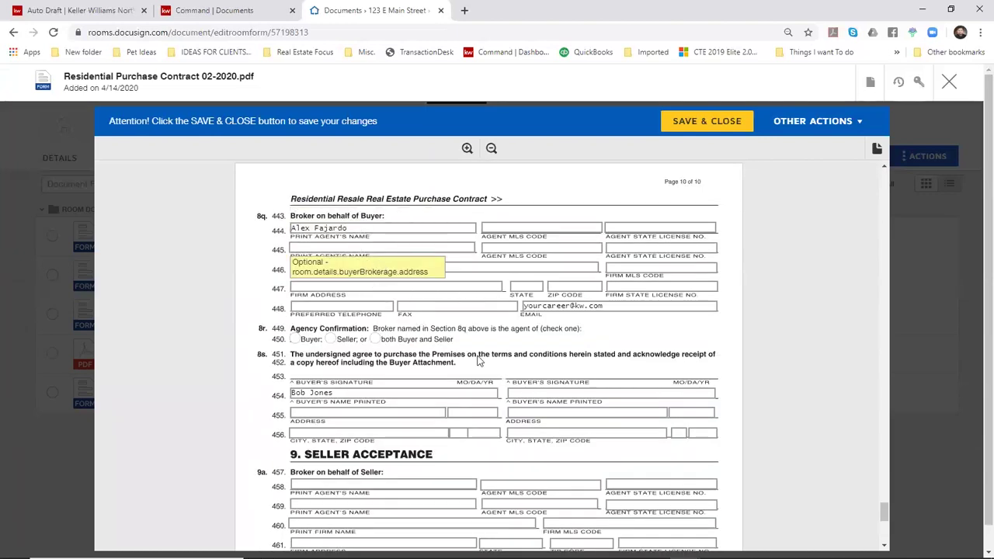
scroll(480, 362, "down", 1)
scroll(480, 361, "down", 4)
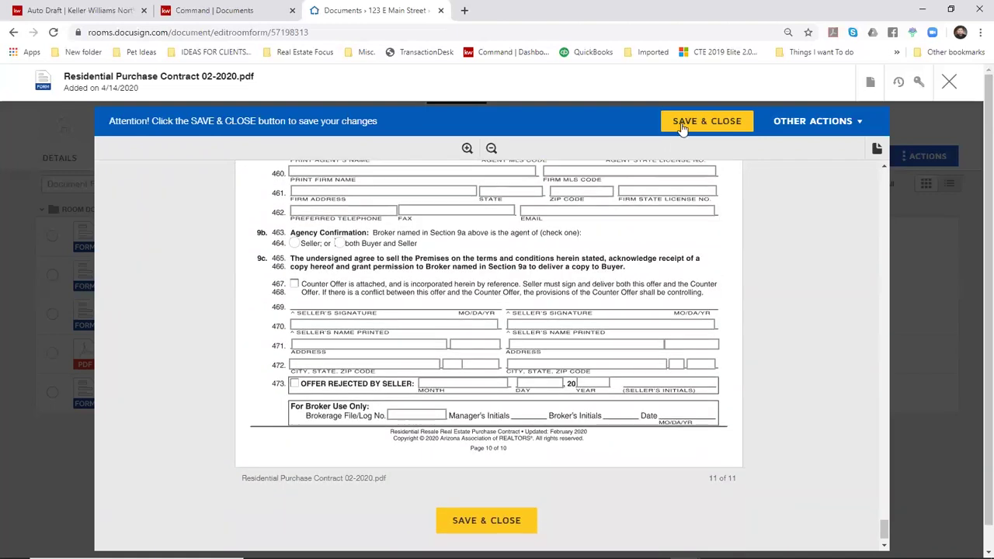
- Save and close the edited Residential Purchase Contract 02-2020
left_click(687, 123)
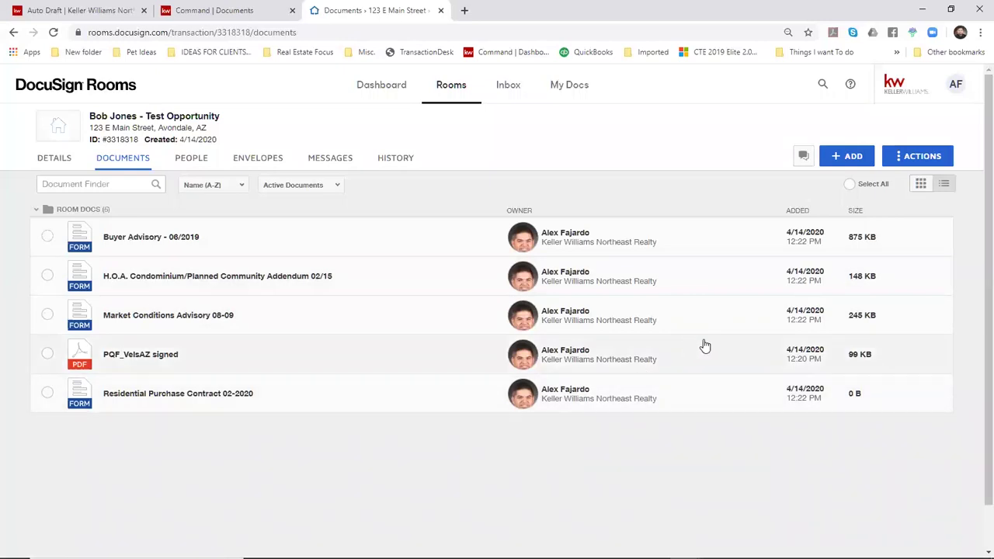
- Choose DocuSign Forms from the Documents tab's + ADD menu
left_click(836, 158)
left_click(835, 204)
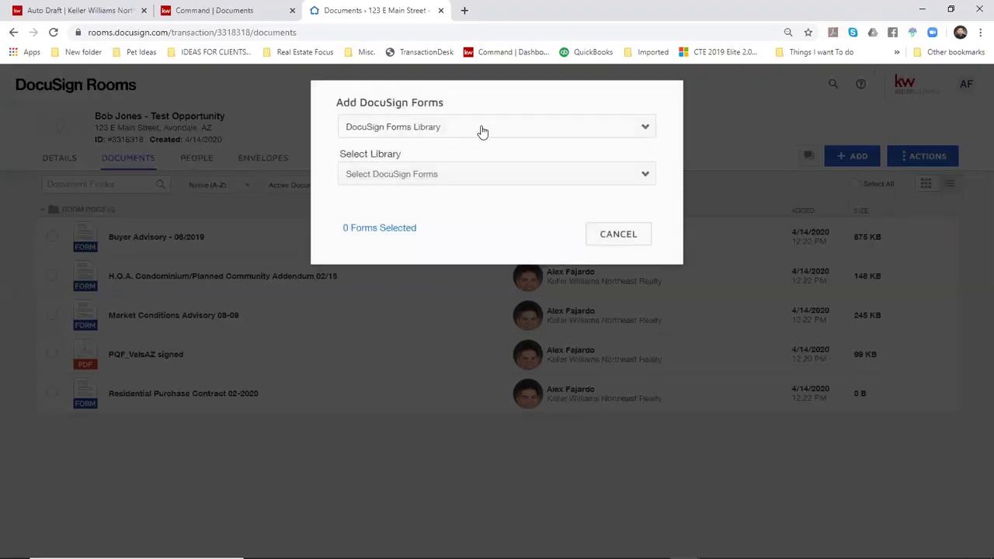
- Load the KW 574 - AZ library and tick Affiliated Business Disclosure Phoenix Title Agency
left_click(455, 178)
left_click(379, 257)
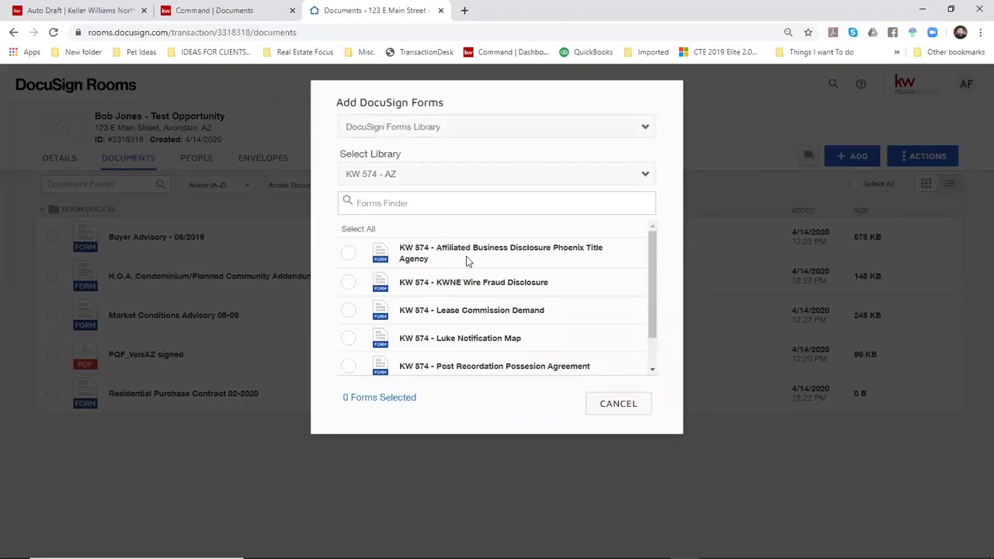
scroll(468, 271, "down", 1)
scroll(472, 280, "down", 2)
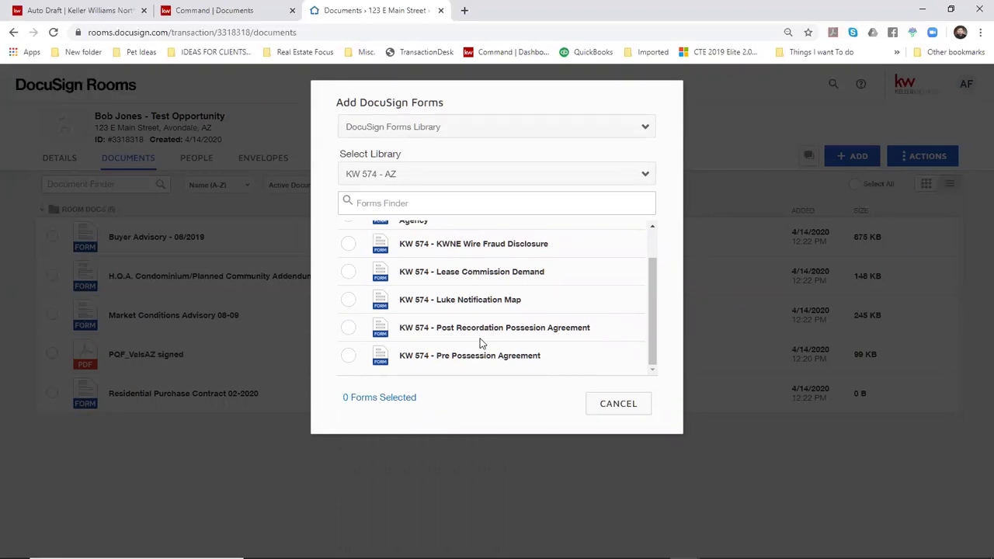
scroll(448, 329, "up", 1)
scroll(448, 329, "down", 1)
scroll(485, 323, "up", 1)
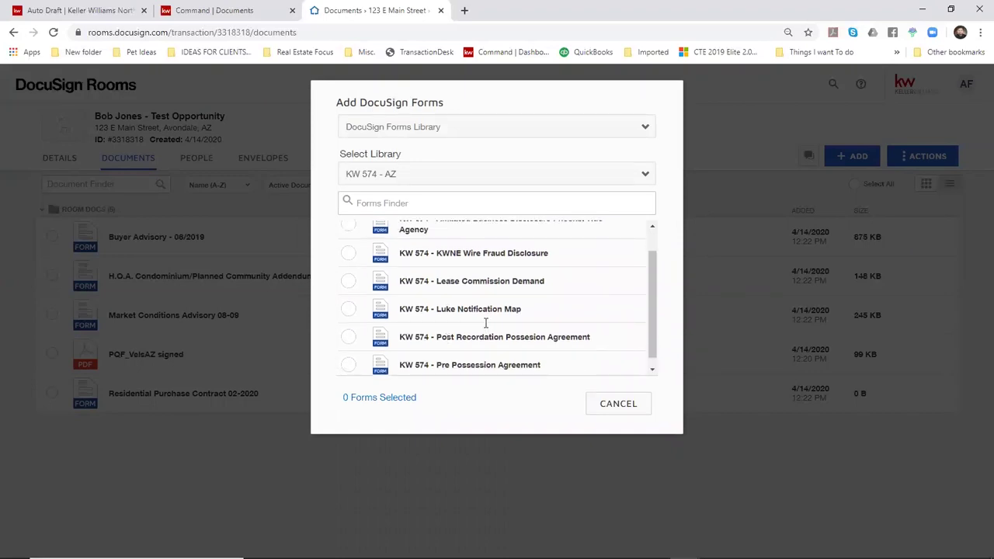
scroll(487, 322, "down", 1)
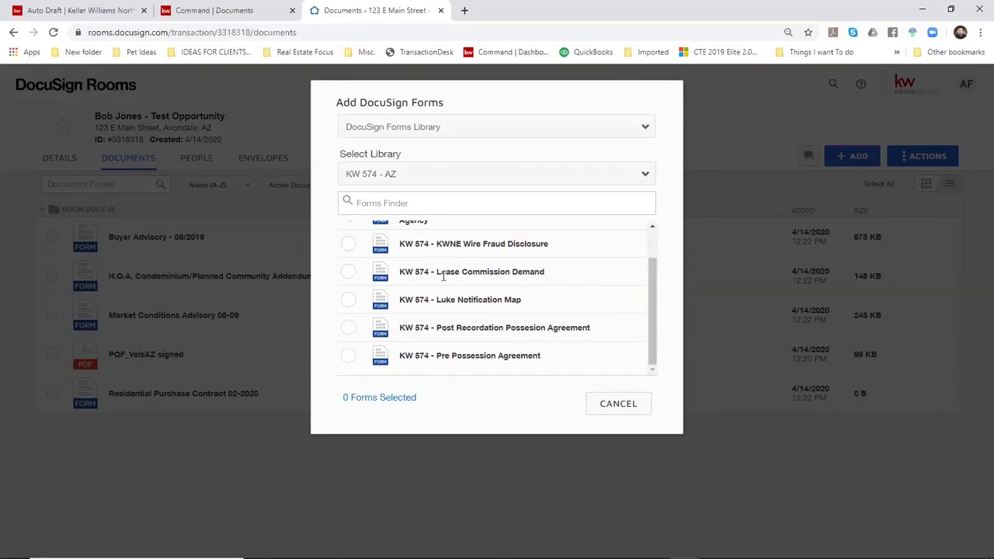
scroll(432, 288, "up", 1)
scroll(433, 288, "down", 1)
scroll(433, 288, "up", 1)
scroll(432, 288, "down", 1)
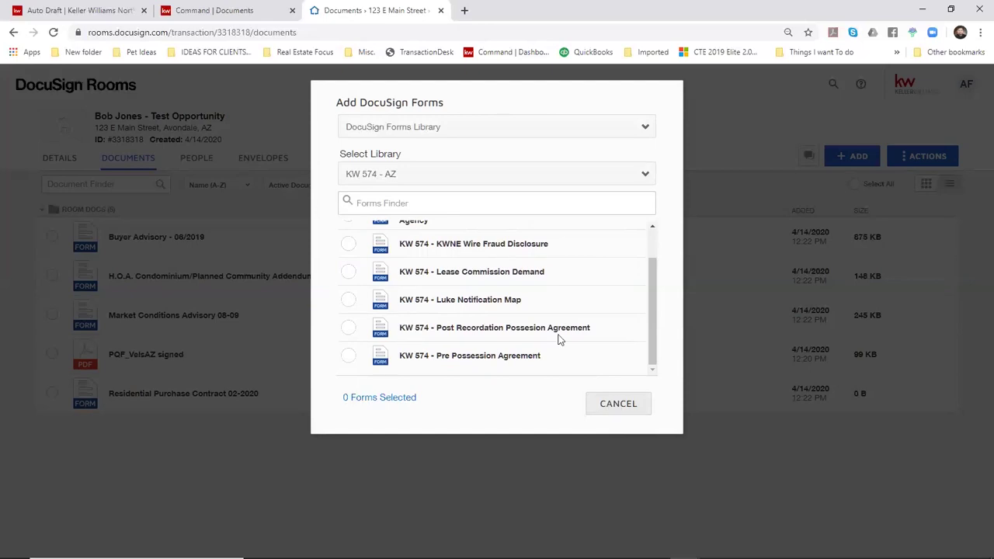
scroll(548, 324, "up", 1)
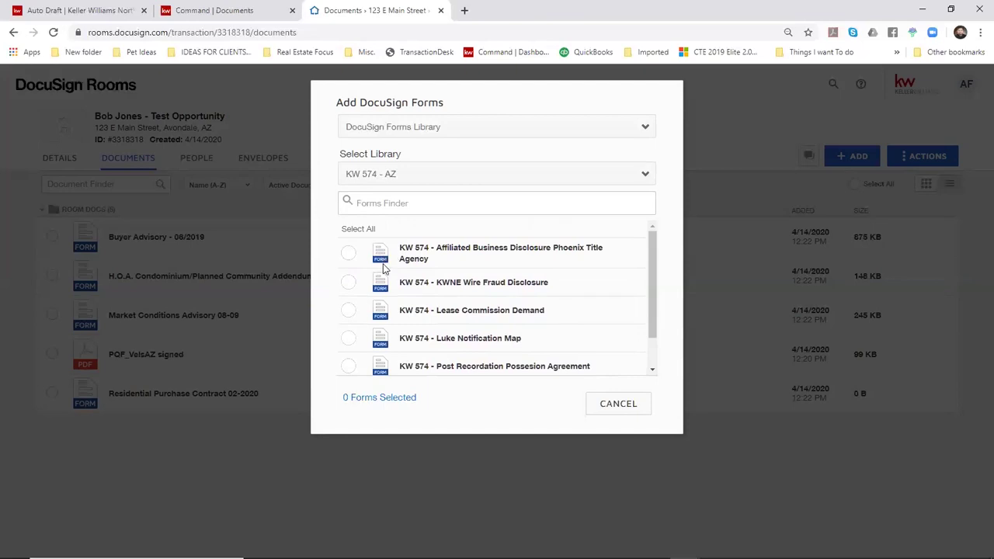
scroll(446, 280, "down", 1)
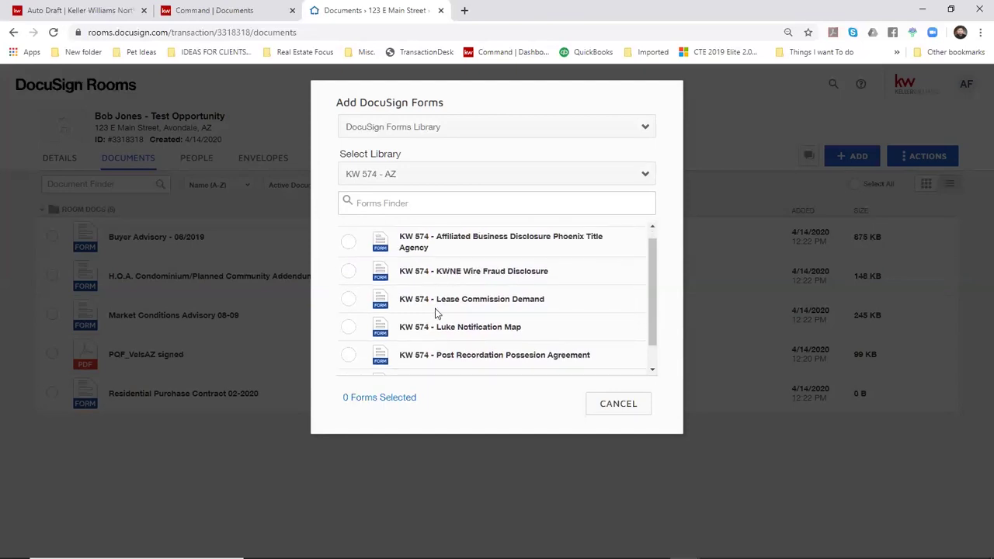
left_click(349, 241)
- Add the ticked KW 574 Affiliated Business Disclosure form to the test room
left_click(542, 404)
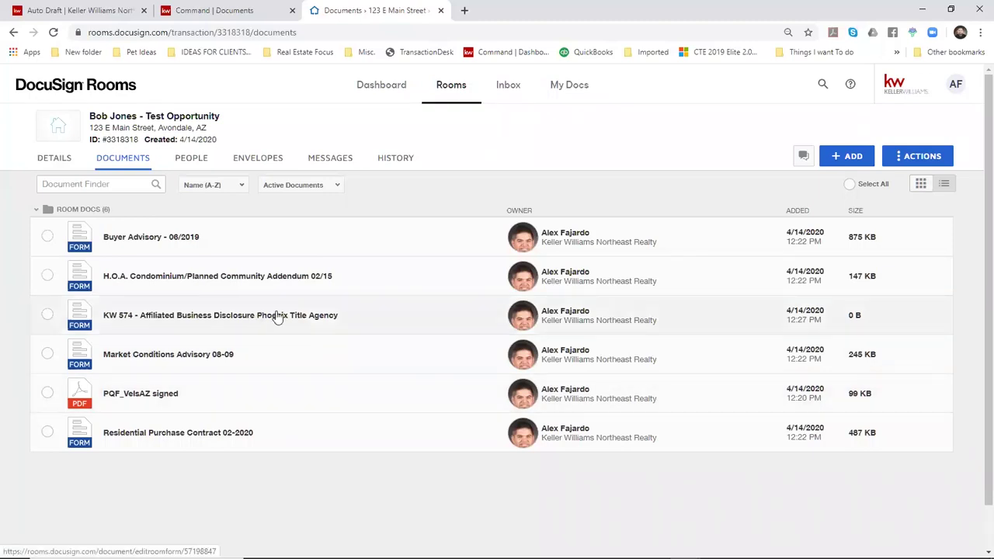
left_click(899, 165)
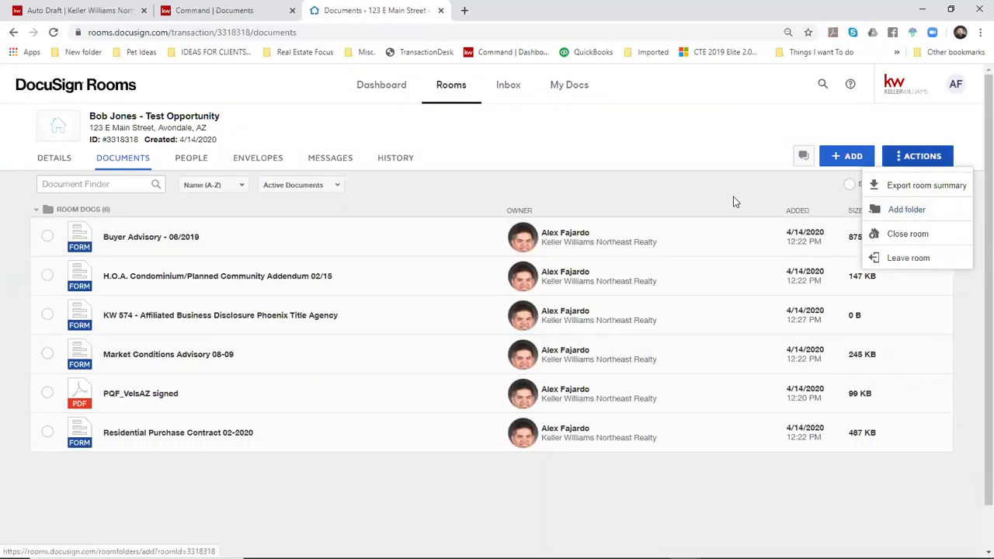
left_click(916, 156)
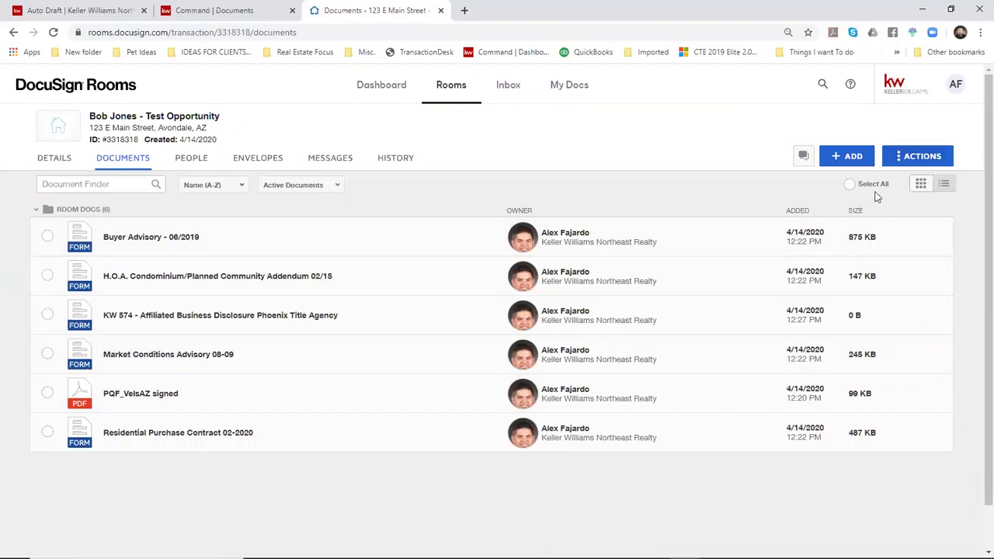
left_click(899, 159)
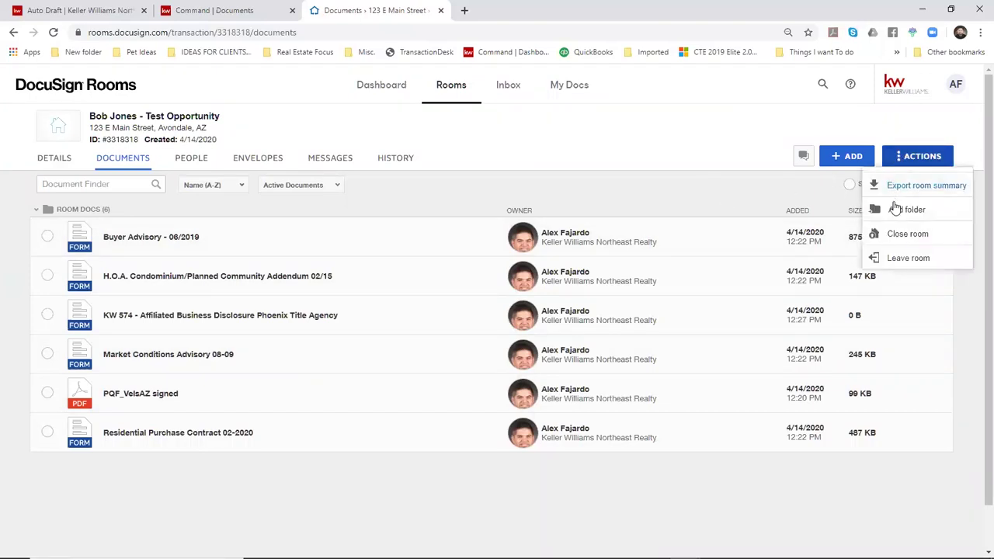
- Create two room folders named DocuSign Forms and Zipform Forms
left_click(894, 208)
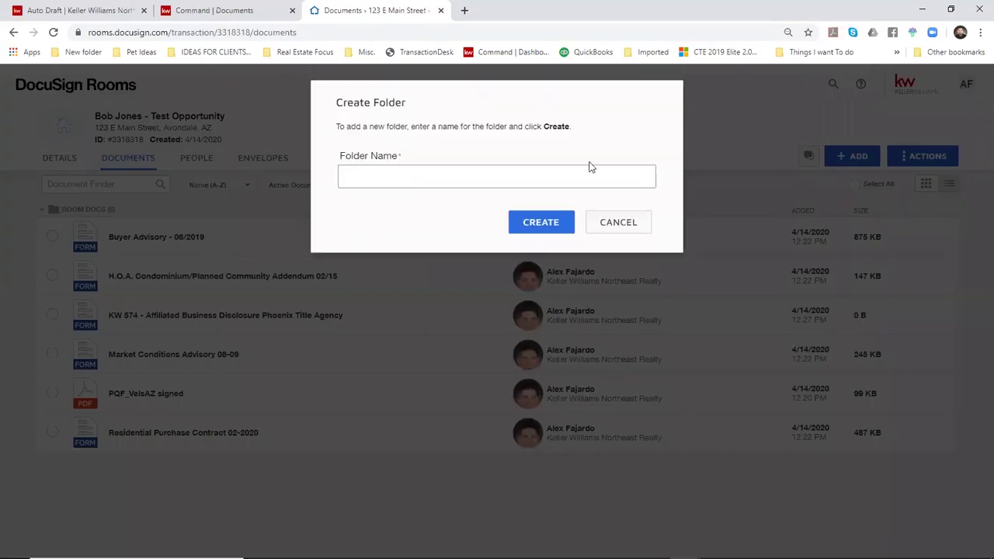
type("Docusign Forms")
left_click(536, 223)
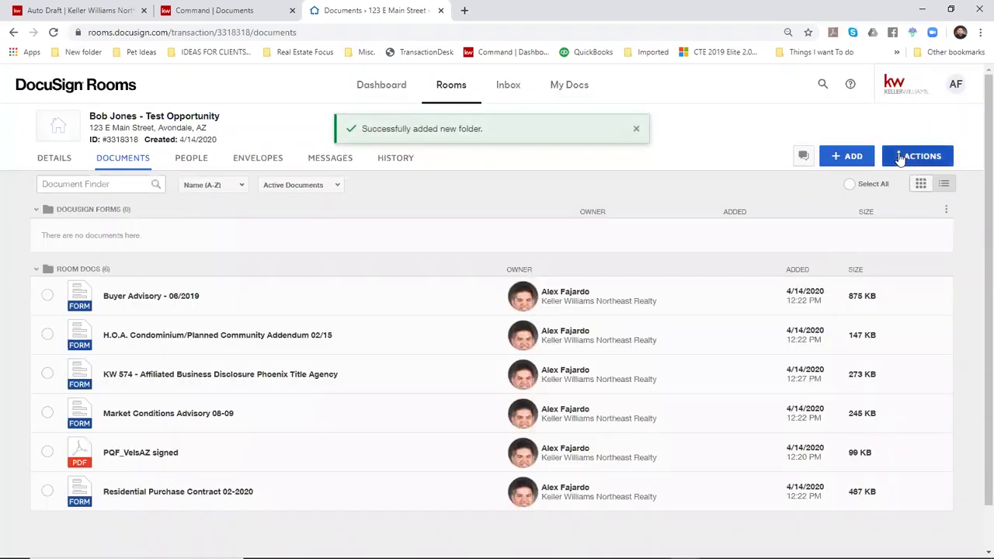
left_click(900, 158)
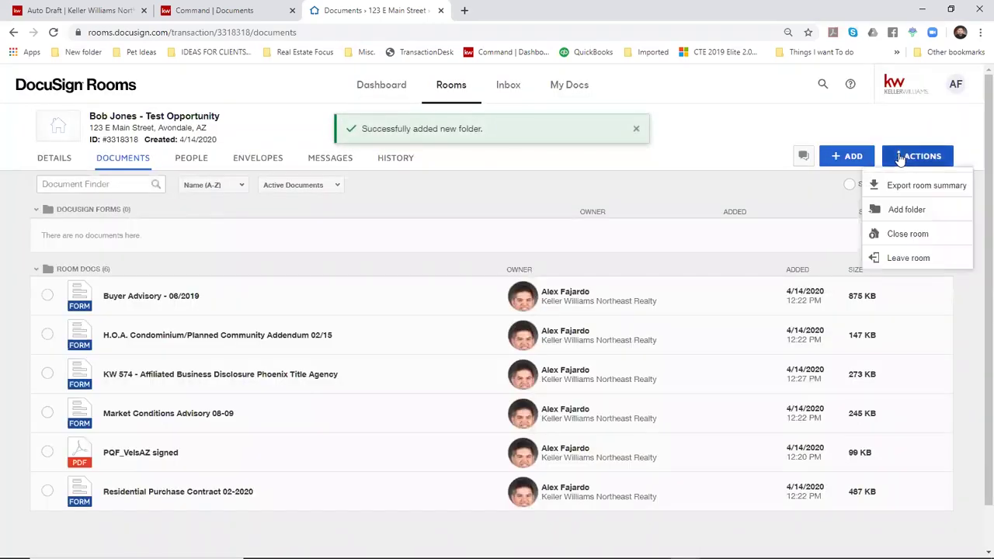
left_click(900, 211)
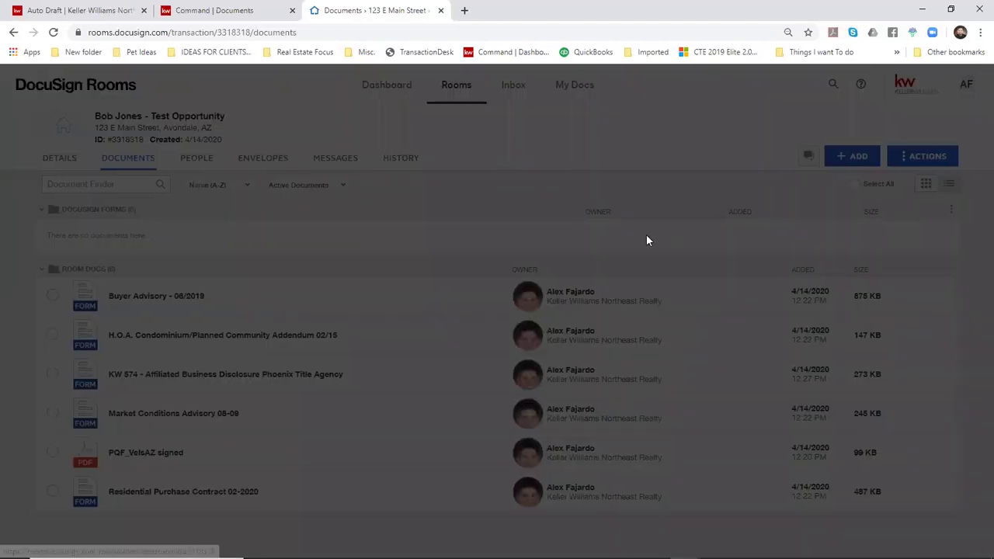
type("Zipform Forms")
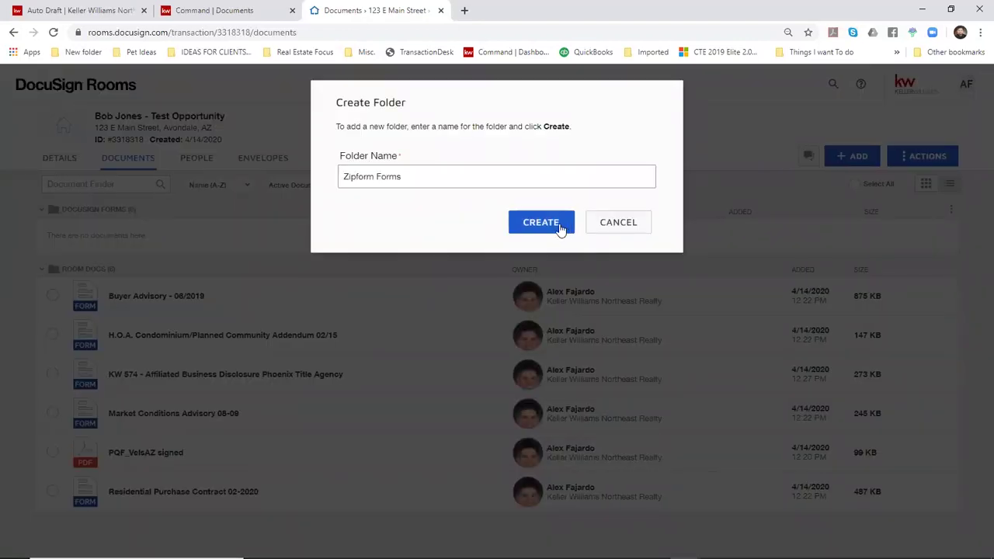
left_click(530, 231)
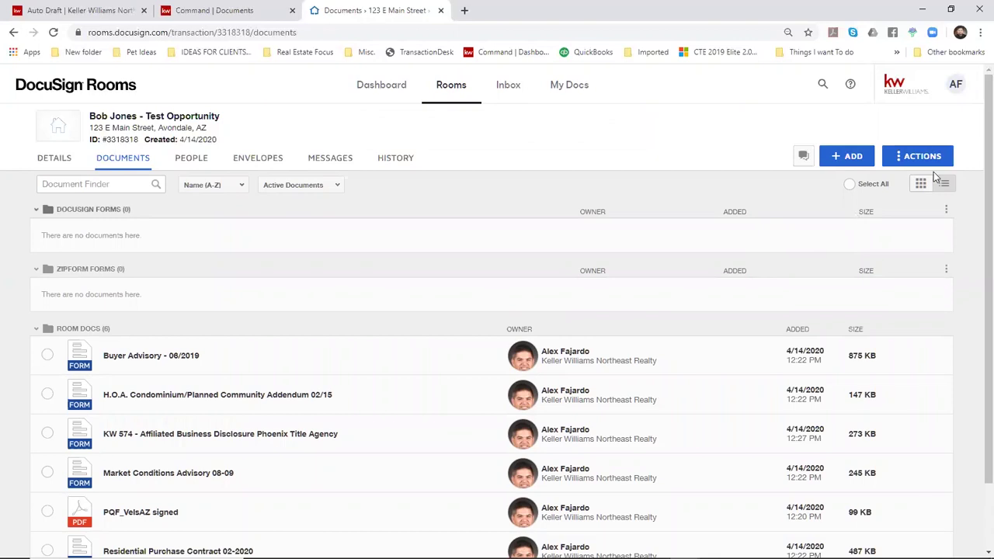
- Create a new empty folder named Executed Docs from the room's Actions menu
left_click(900, 159)
left_click(893, 210)
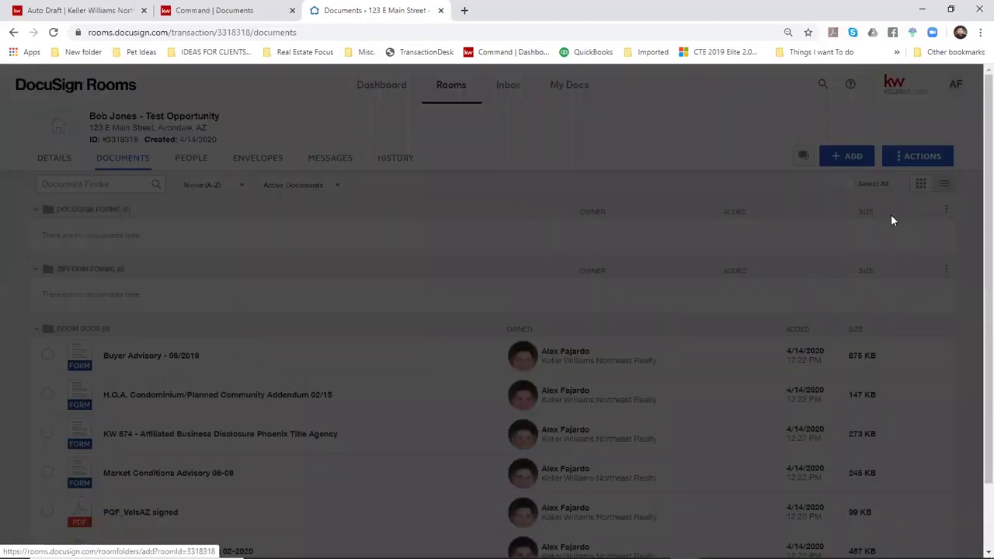
type("Executed Docs")
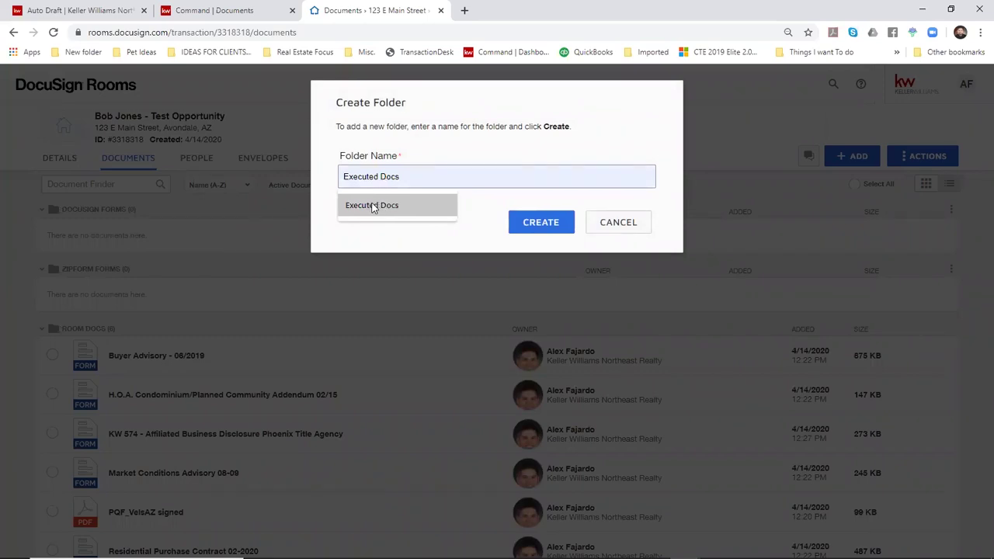
left_click(374, 206)
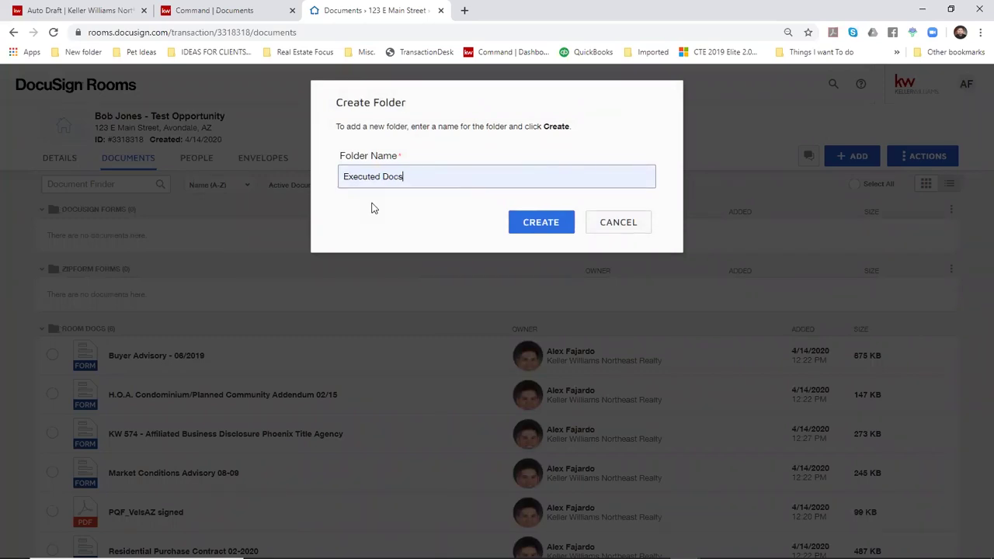
left_click(535, 222)
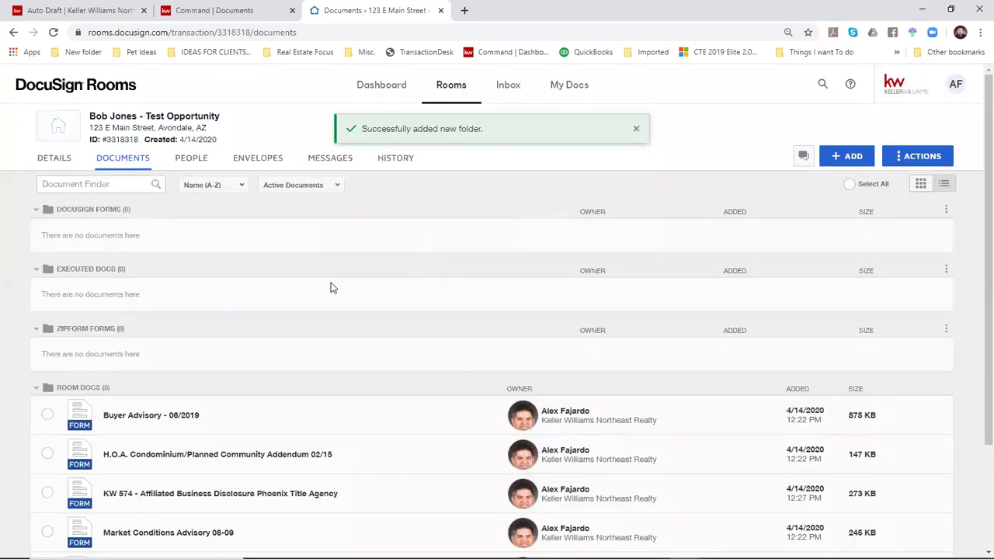
scroll(252, 381, "down", 1)
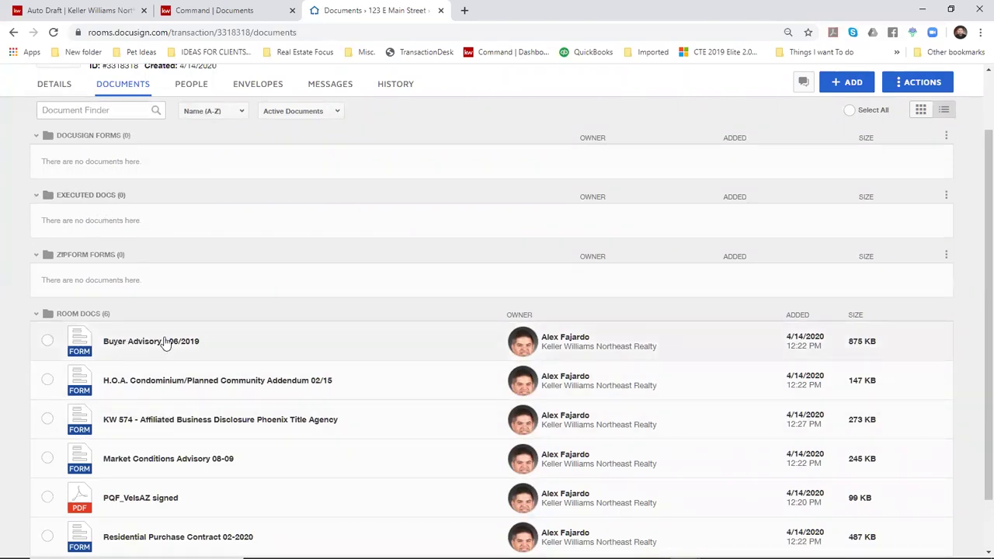
scroll(245, 393, "up", 1)
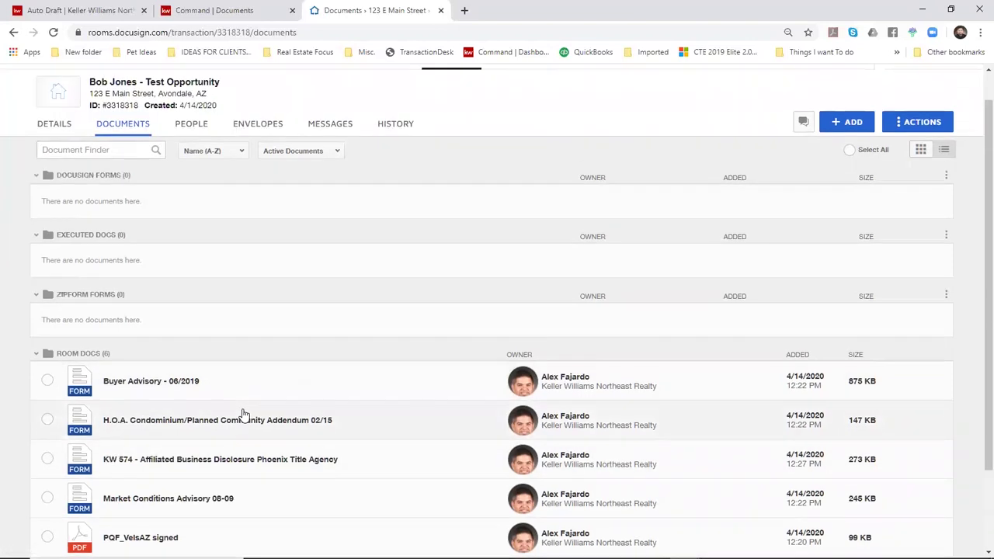
- Drag PQF_VelsAZ signed out of Room Docs and drop it onto the Executed Docs folder
scroll(244, 416, "down", 2)
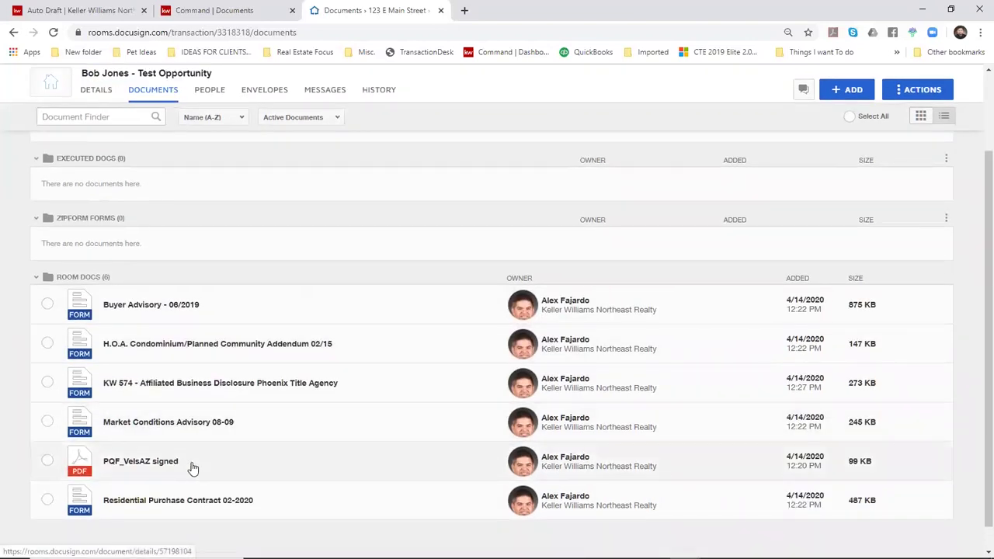
left_click_drag(127, 466, 193, 233)
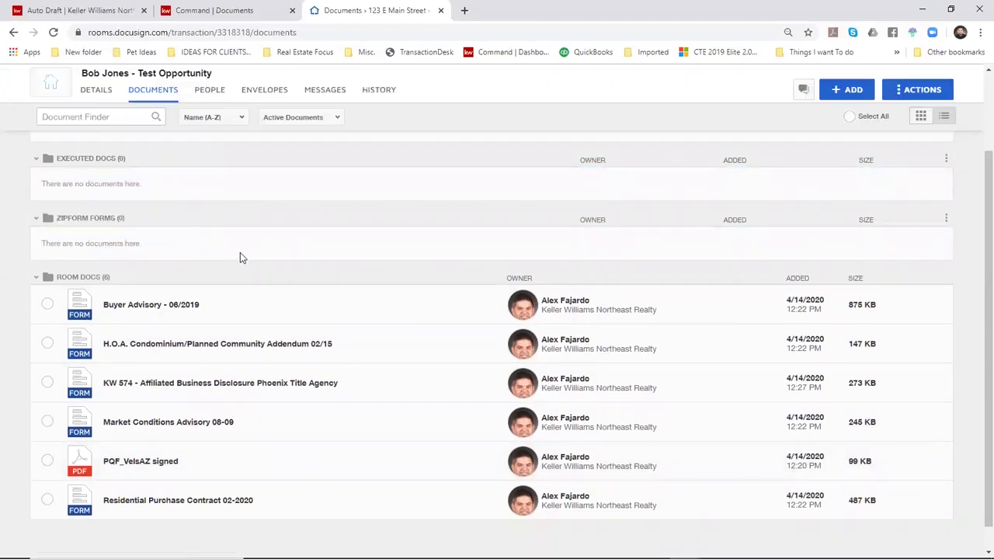
scroll(219, 408, "up", 2)
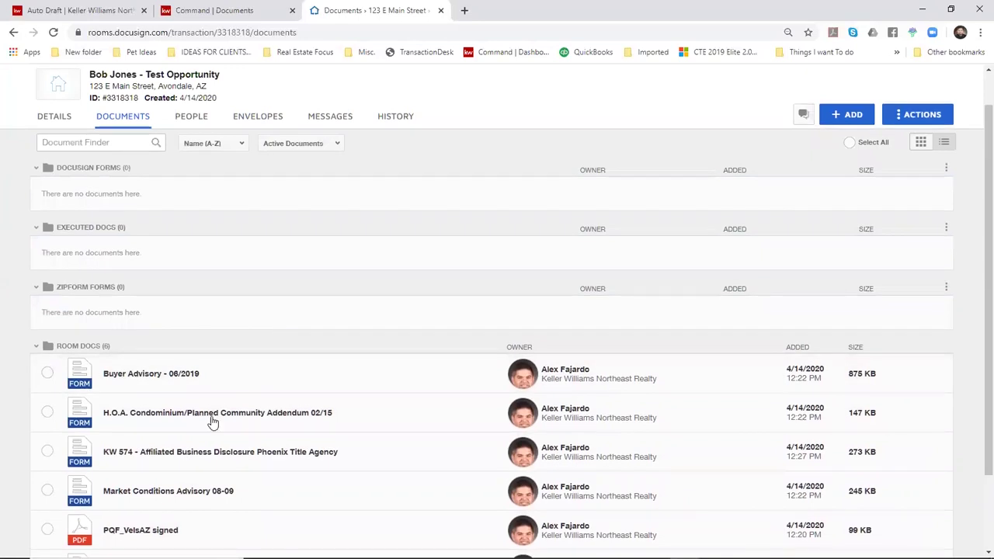
left_click_drag(166, 528, 280, 210)
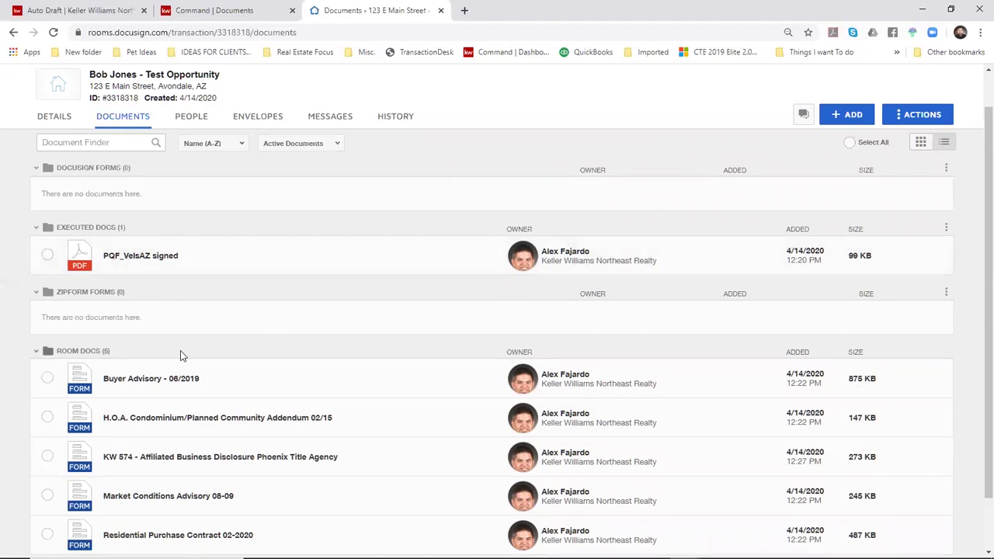
scroll(180, 354, "down", 2)
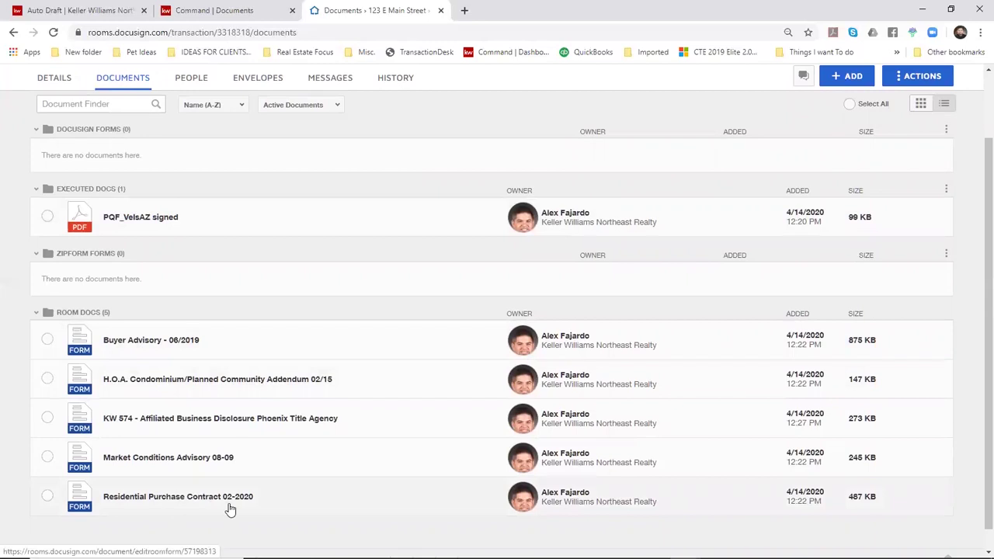
scroll(197, 379, "up", 1)
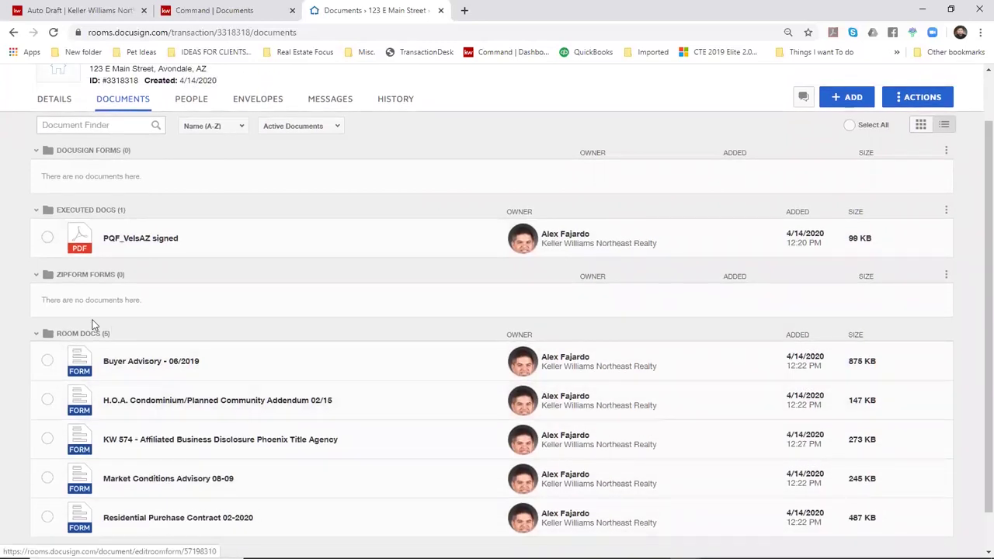
- In KW Command, start adding a DocuSign file to the PQF or POF item, checking the room's folders
left_click(215, 11)
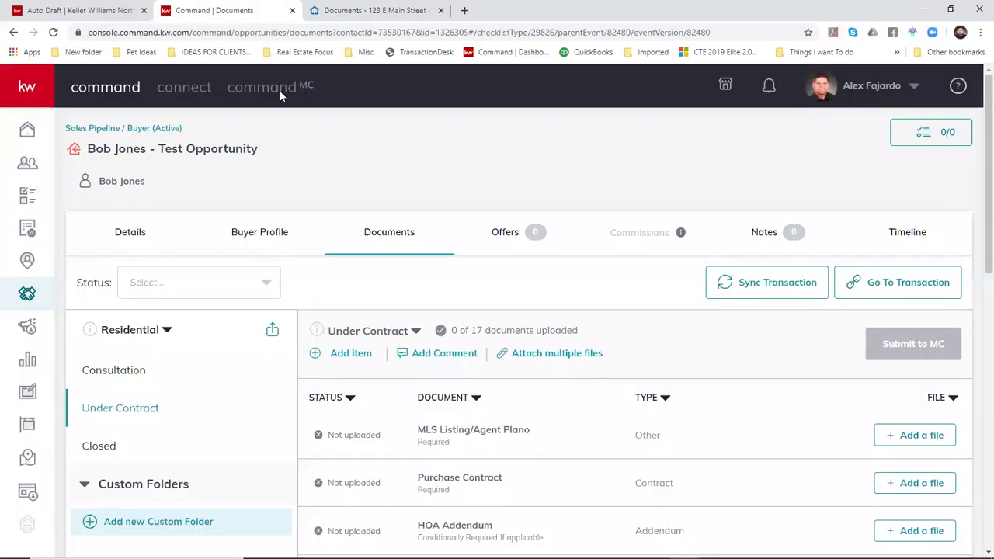
scroll(435, 349, "down", 3)
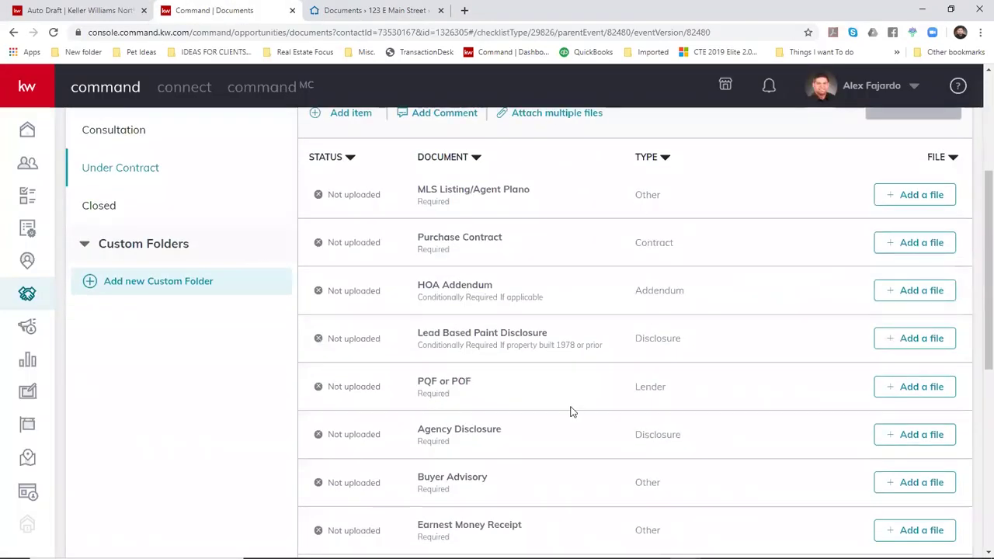
left_click(891, 386)
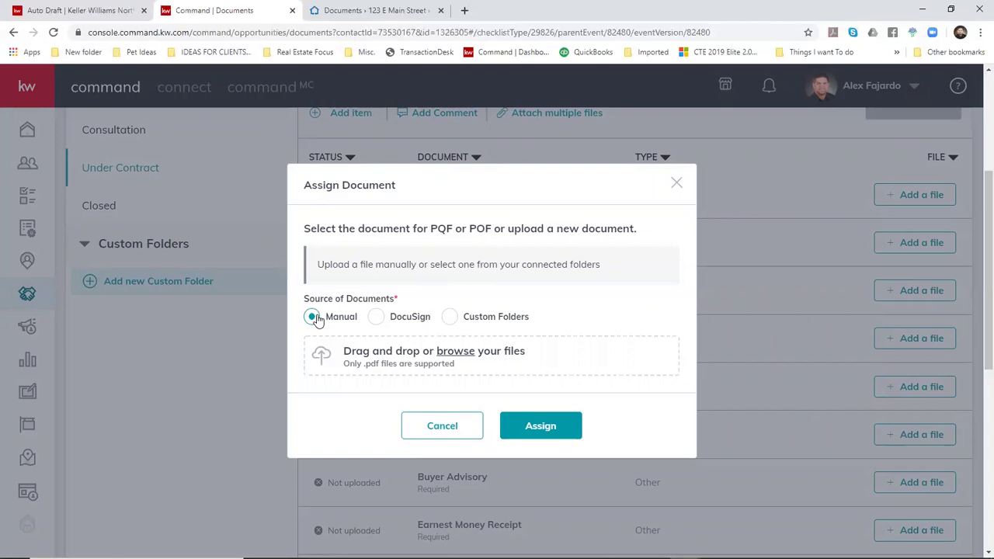
left_click(377, 318)
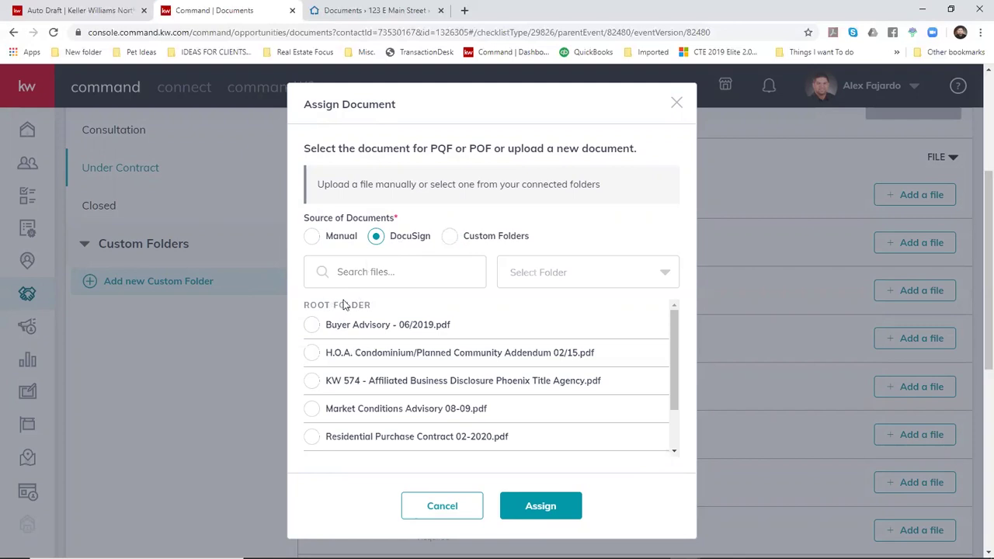
left_click(358, 11)
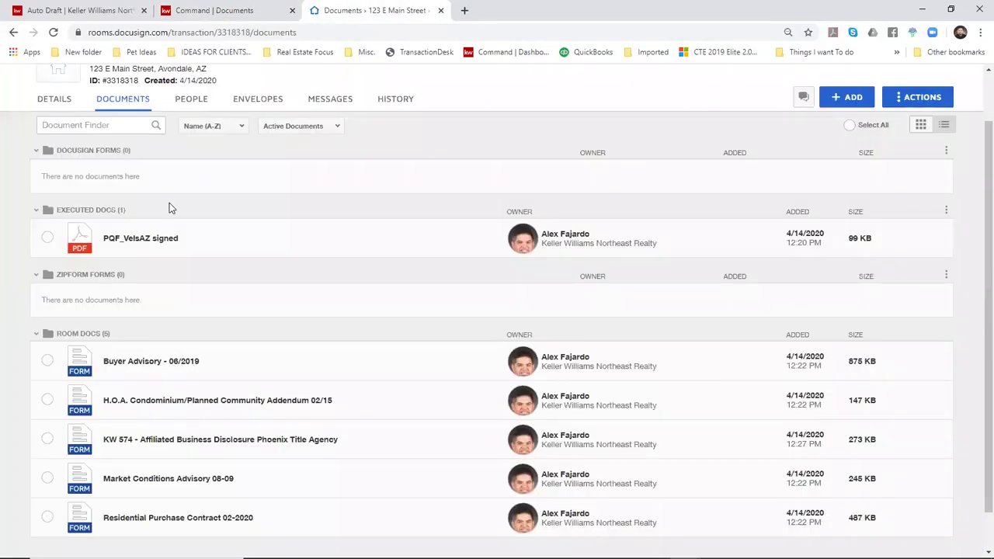
left_click(74, 336)
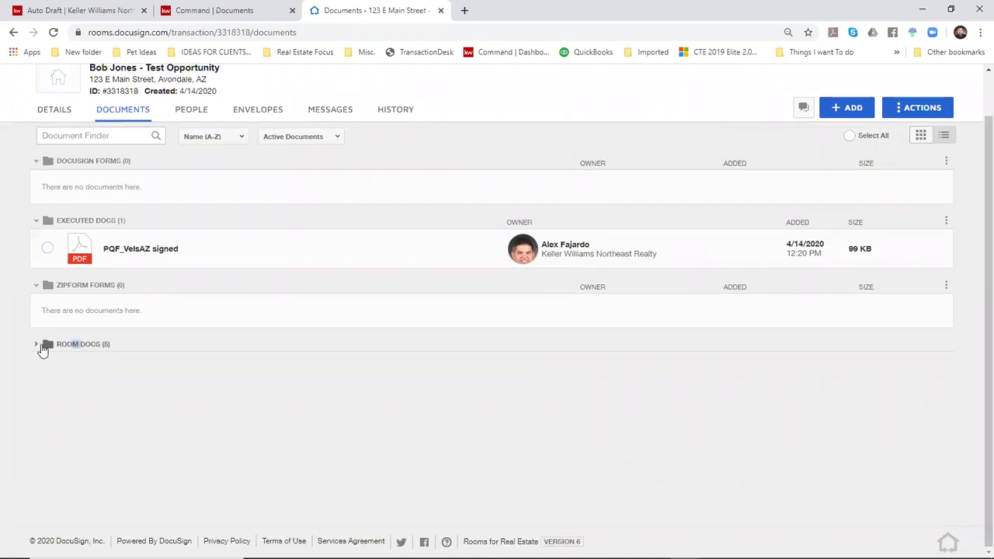
left_click(62, 342)
left_click(213, 11)
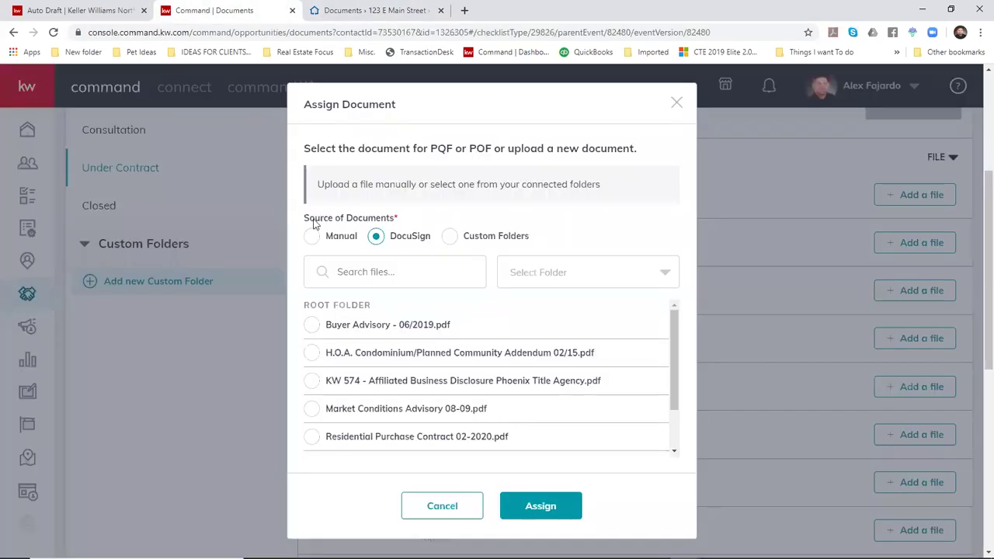
- Assign PQF_VelsAZ signed.pdf from Executed Docs to the PQF or POF checklist item
scroll(377, 382, "down", 1)
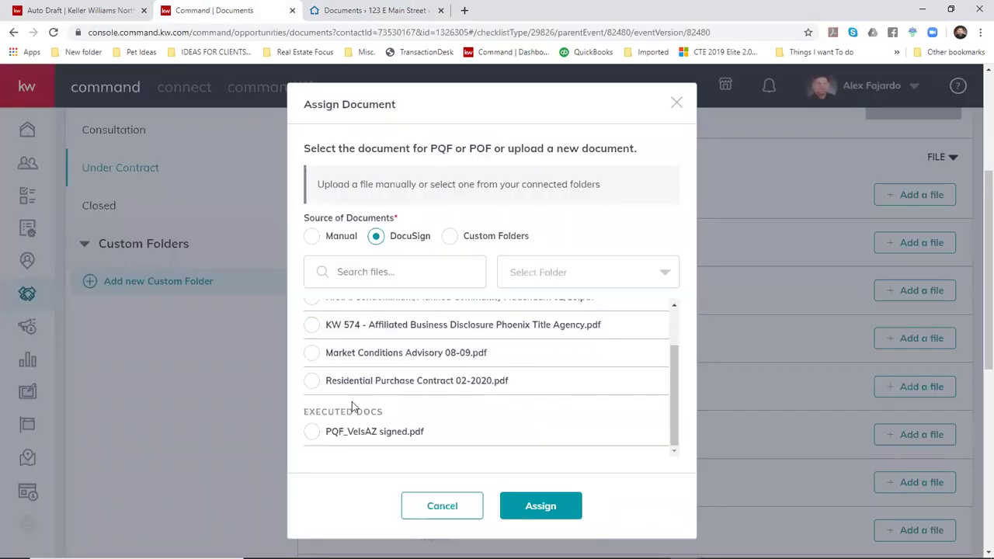
left_click_drag(389, 420, 304, 412)
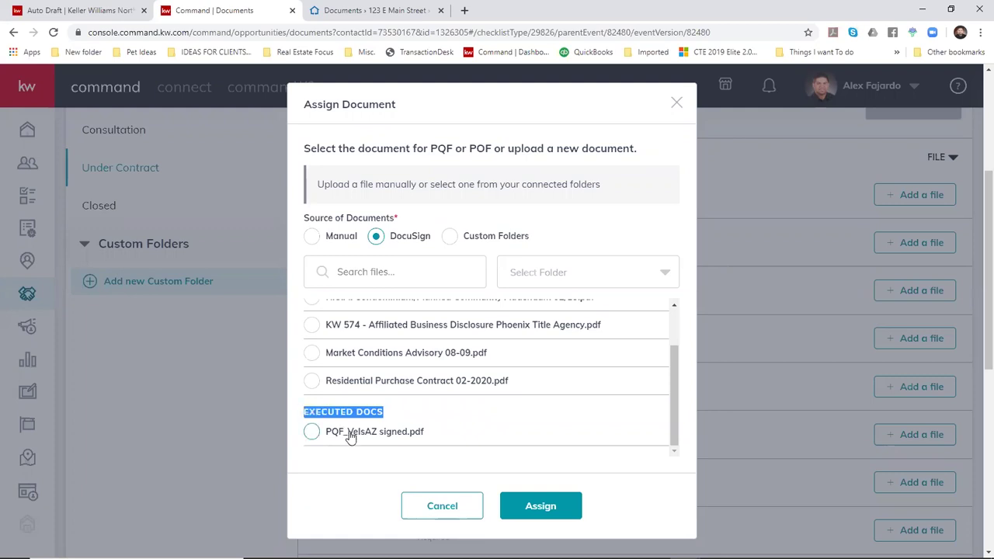
left_click(356, 459)
scroll(357, 411, "up", 2)
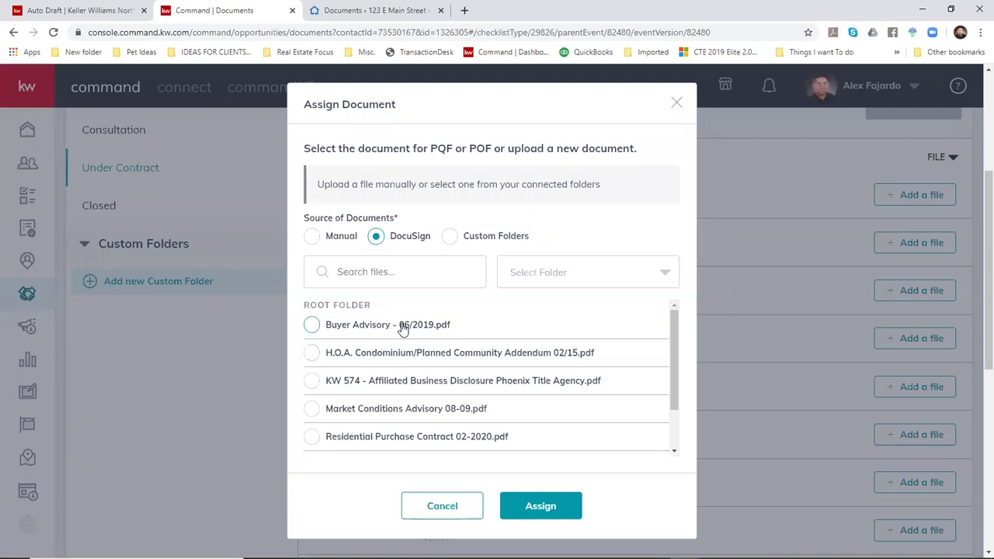
scroll(402, 333, "down", 2)
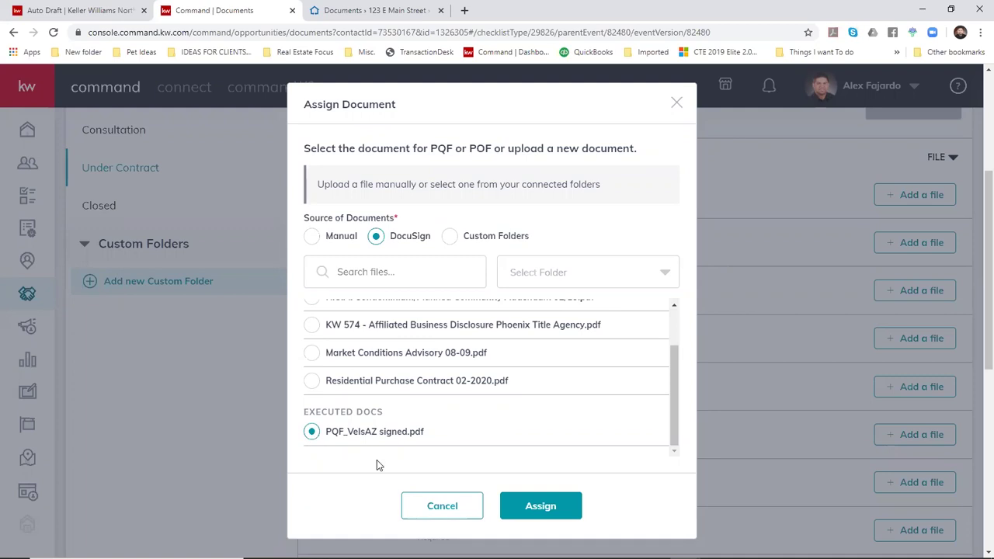
left_click(541, 506)
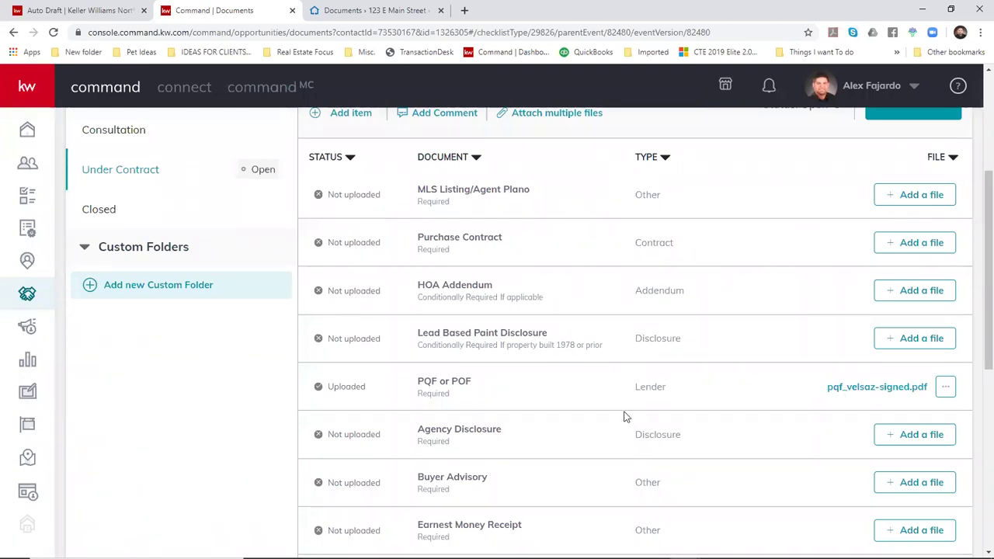
- Back in DocuSign Rooms, tick Buyer Advisory, H.O.A. addendum, KW 574 and Market Conditions Advisory in Room Docs
left_click(359, 11)
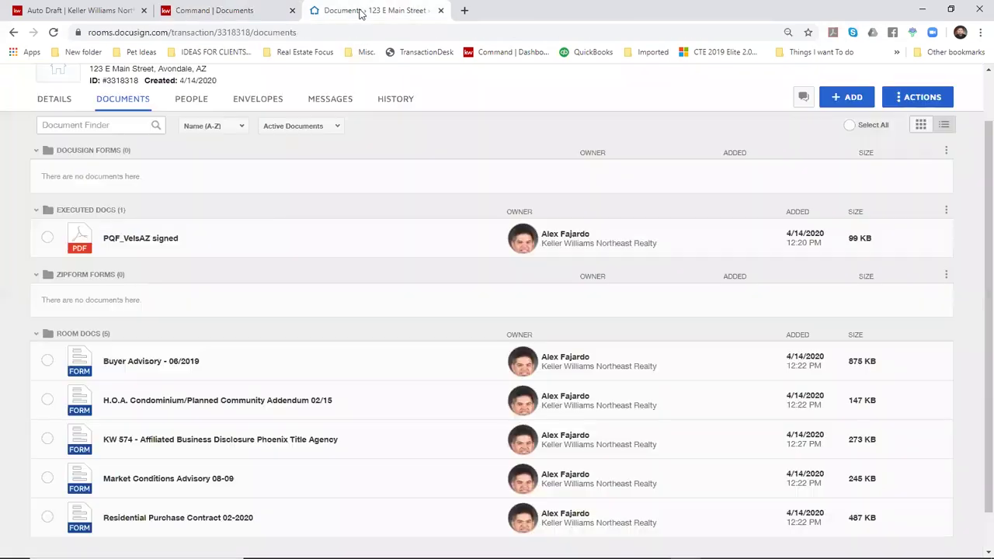
scroll(248, 289, "down", 2)
scroll(233, 318, "up", 1)
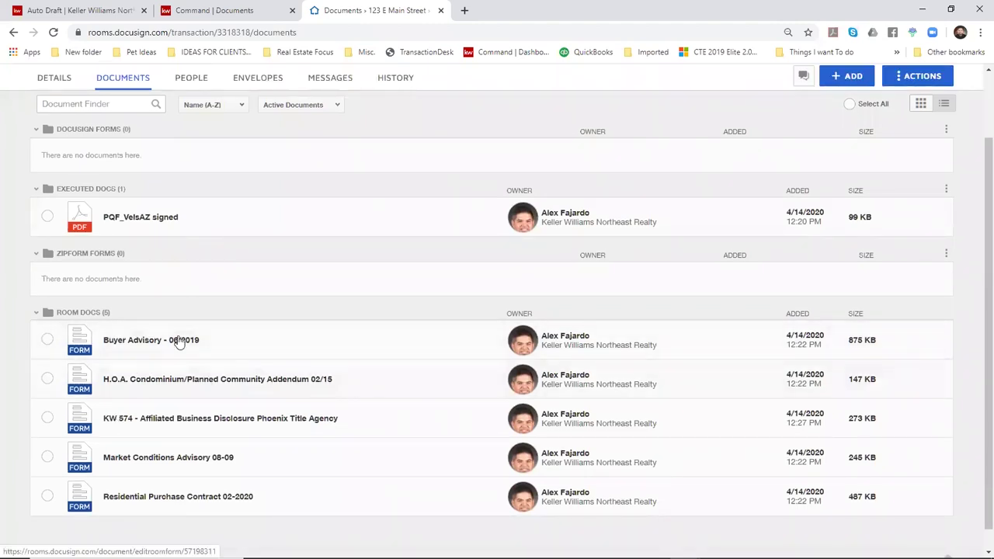
left_click(47, 340)
left_click(47, 379)
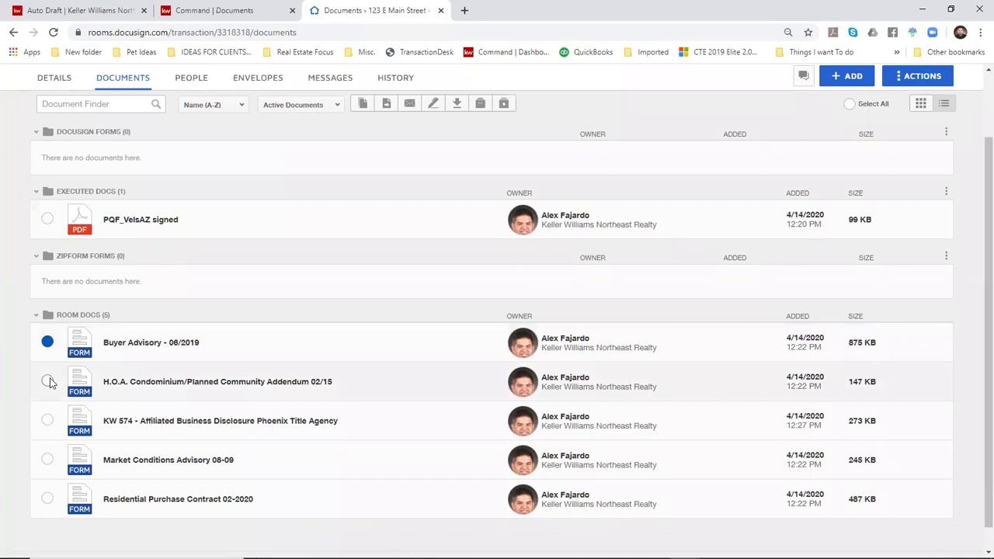
left_click(47, 419)
left_click(48, 459)
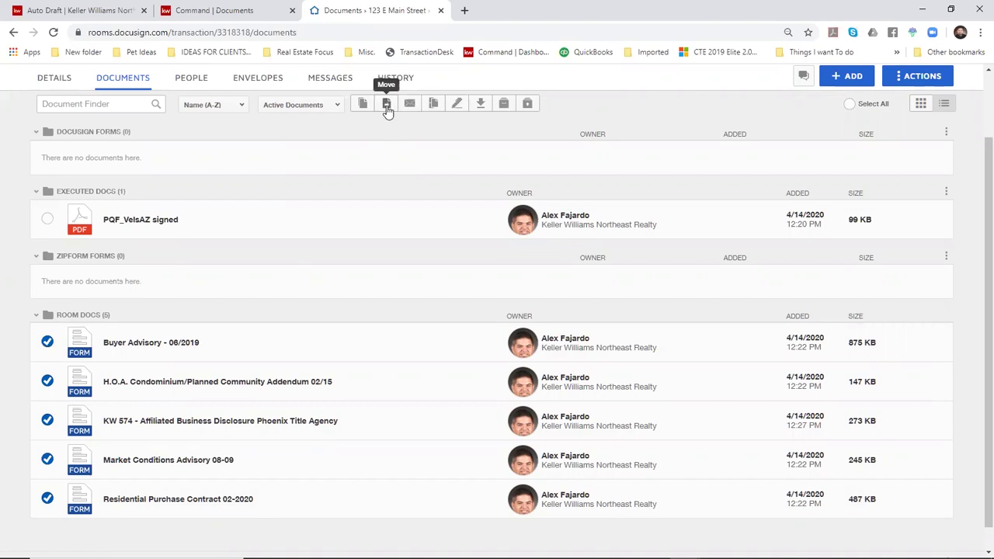
- Move the selected forms to the Docusign Forms folder in the current room
left_click(385, 103)
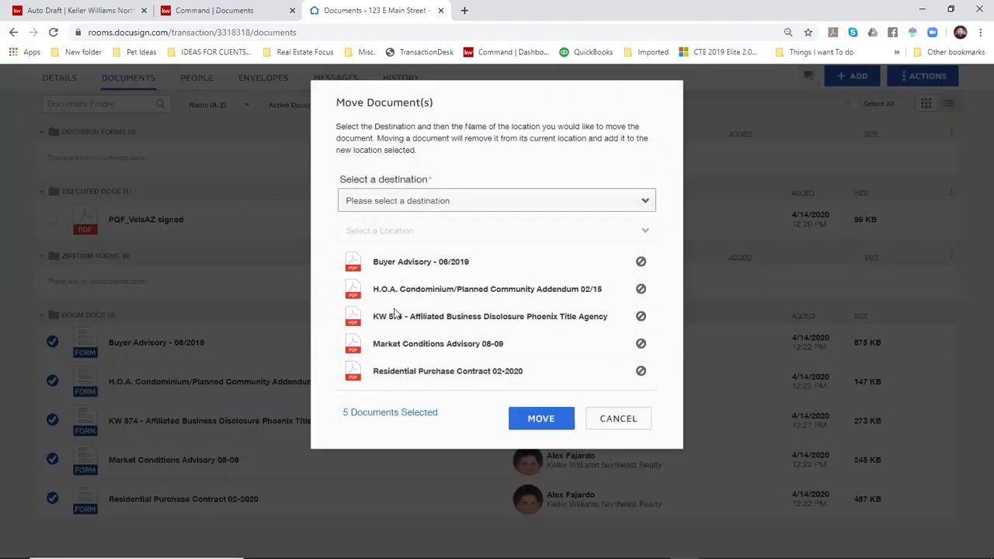
left_click(410, 207)
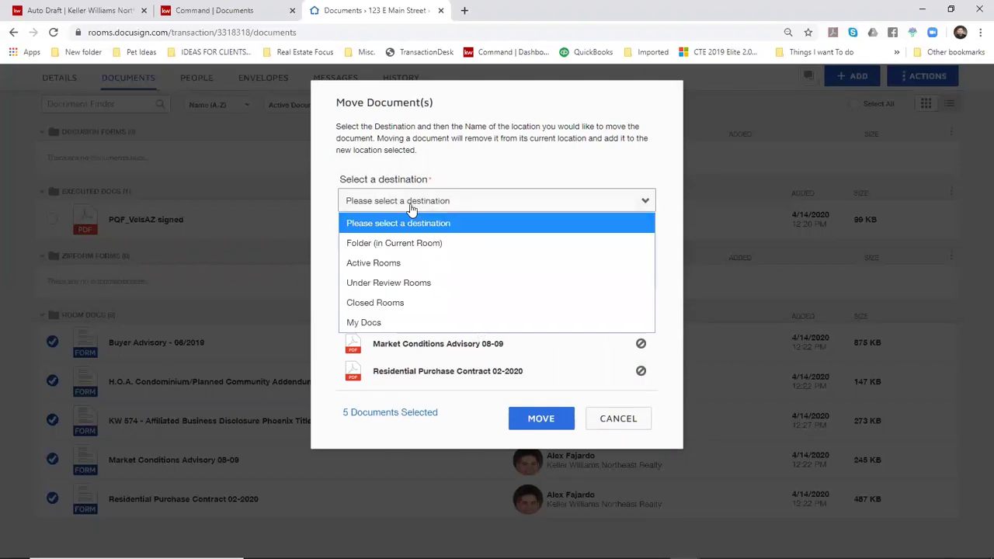
left_click(369, 245)
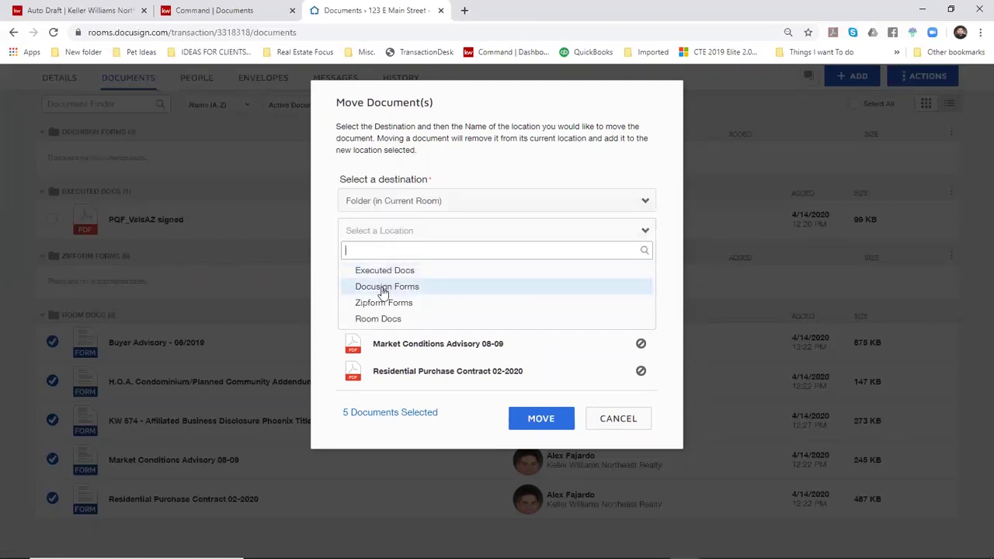
left_click(385, 289)
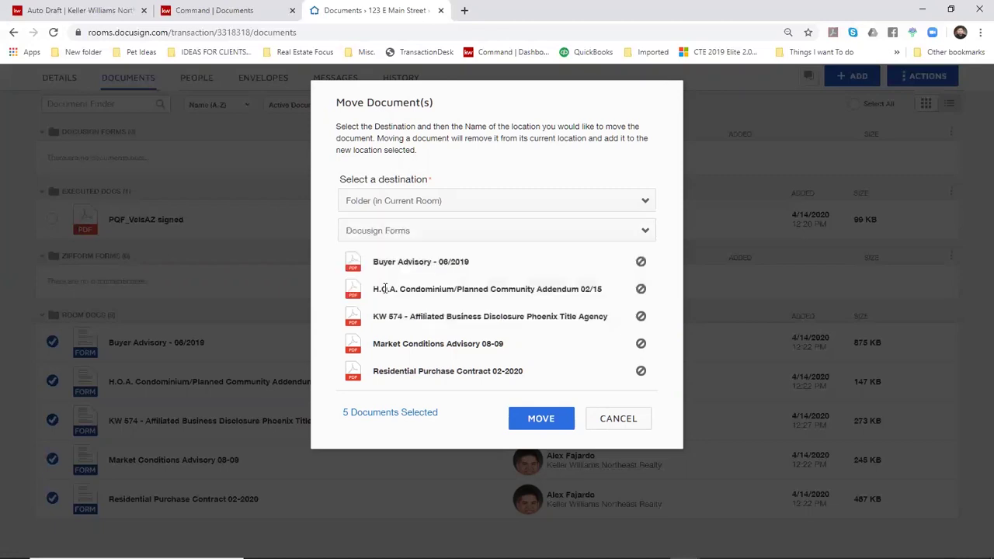
left_click(519, 418)
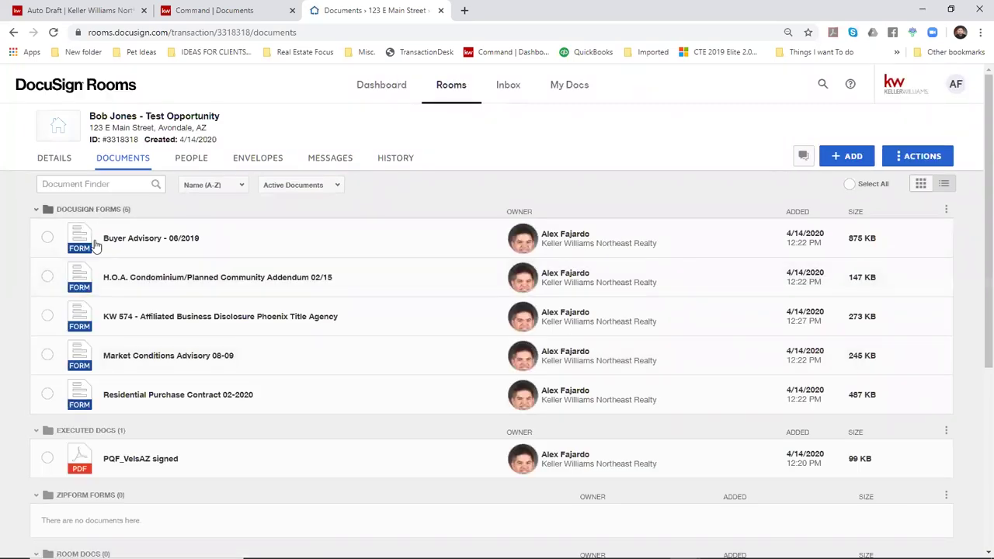
- Preview DocuSign files for the MLS Listing/Agent Plano item, then cancel and return to DocuSign Rooms
left_click(216, 11)
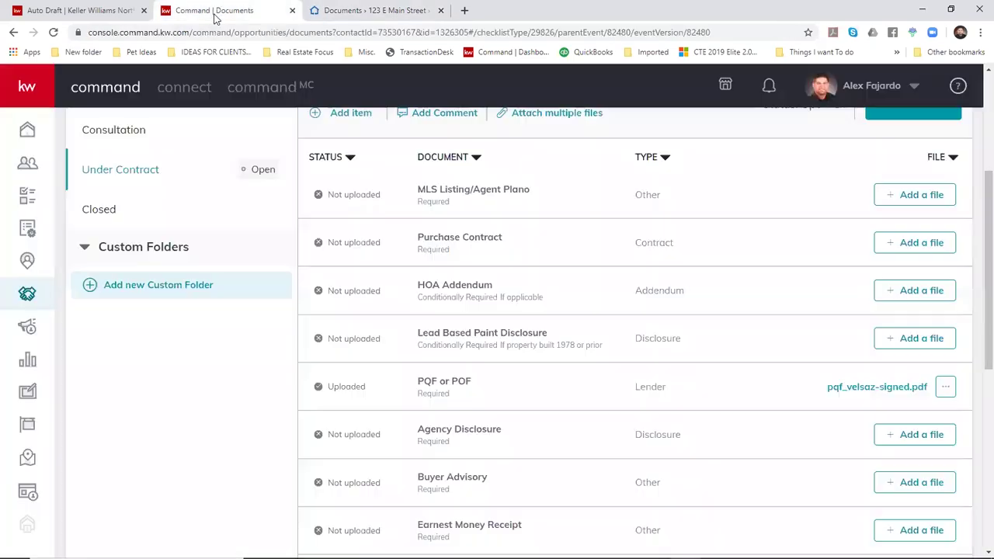
left_click(887, 198)
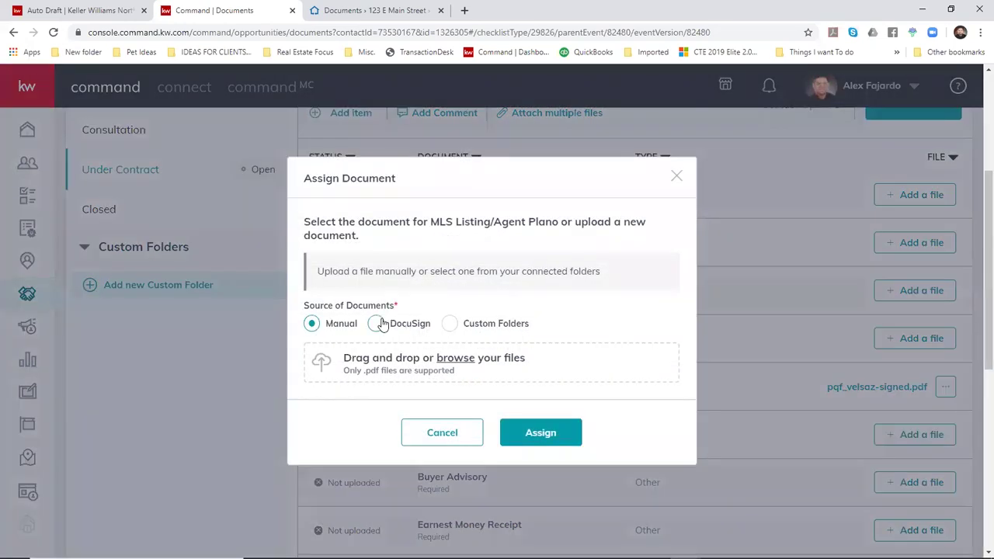
left_click(377, 323)
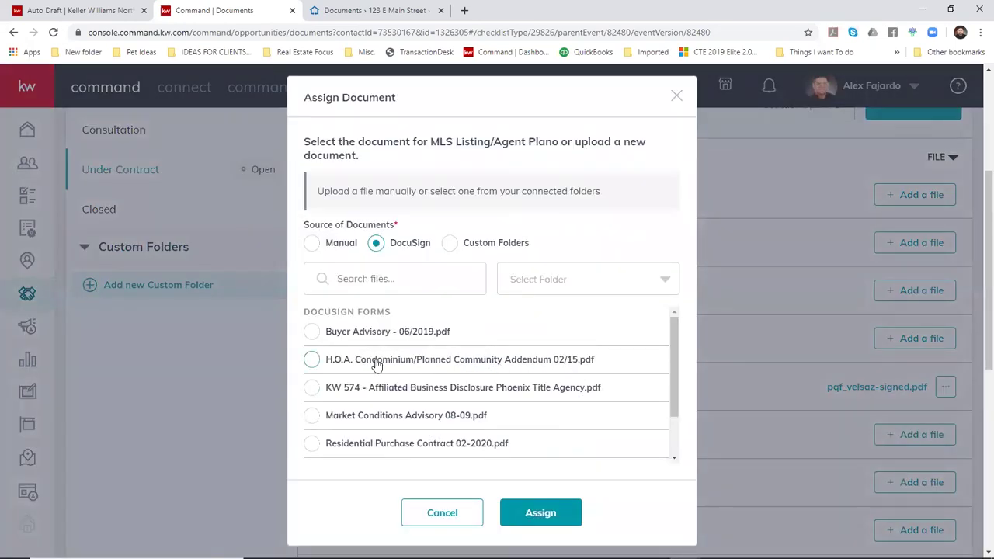
scroll(343, 373, "down", 2)
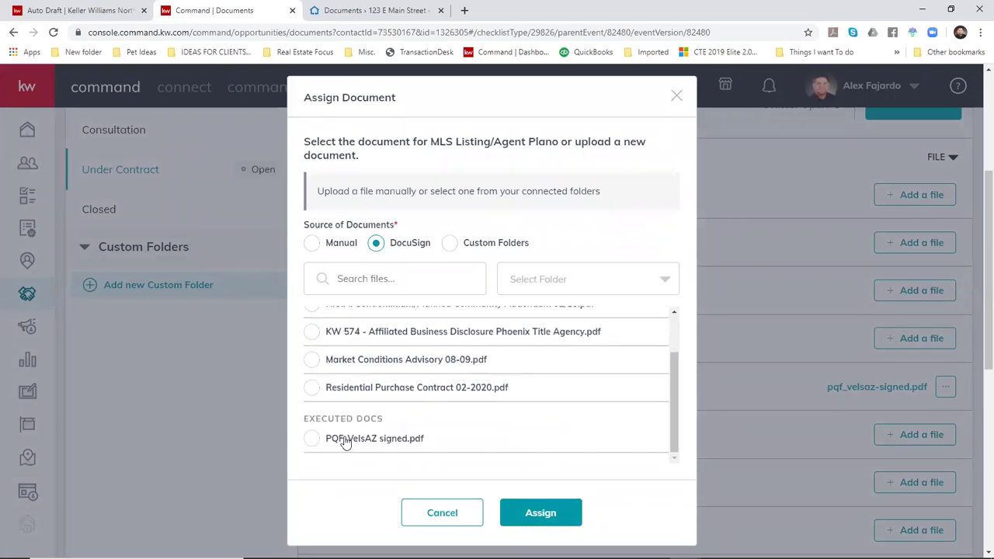
scroll(388, 426, "up", 2)
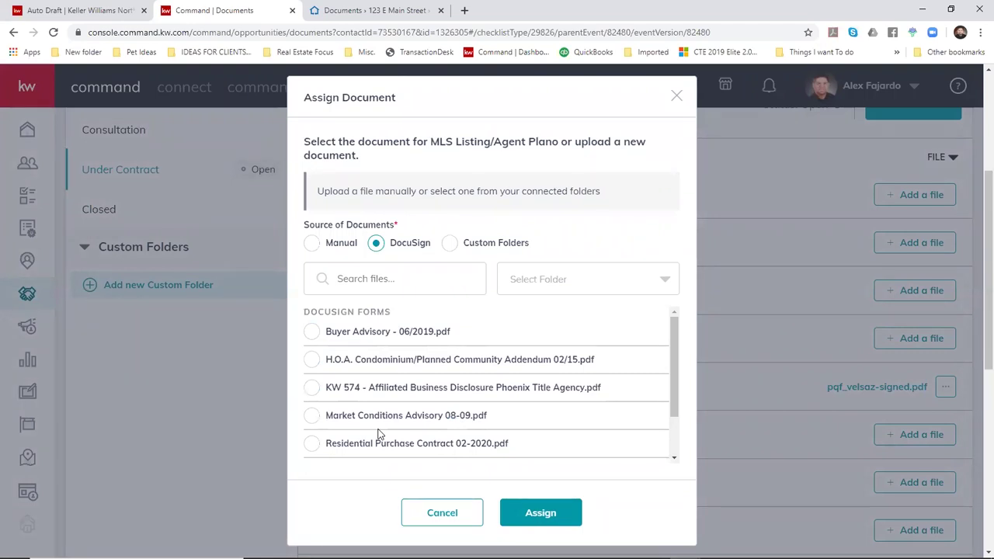
left_click(433, 515)
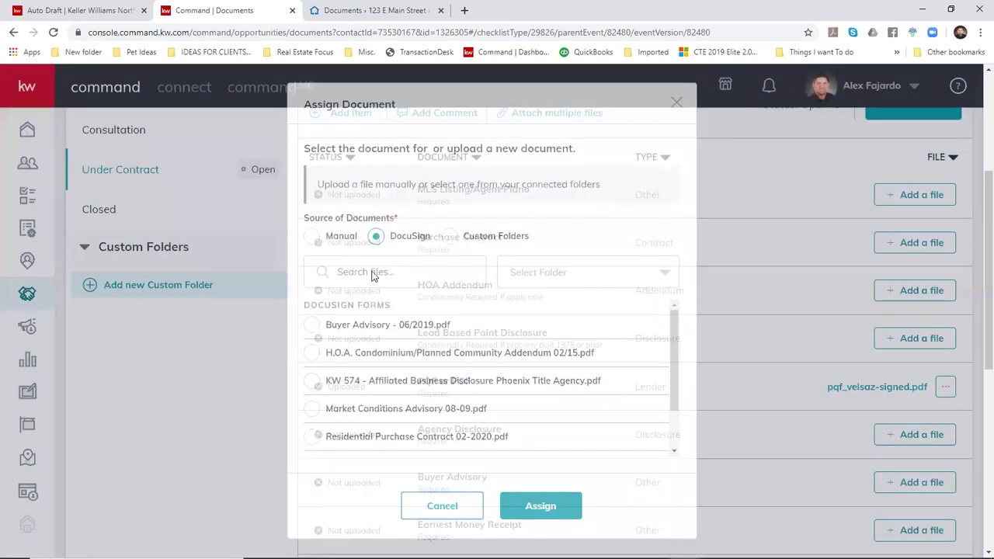
left_click(348, 11)
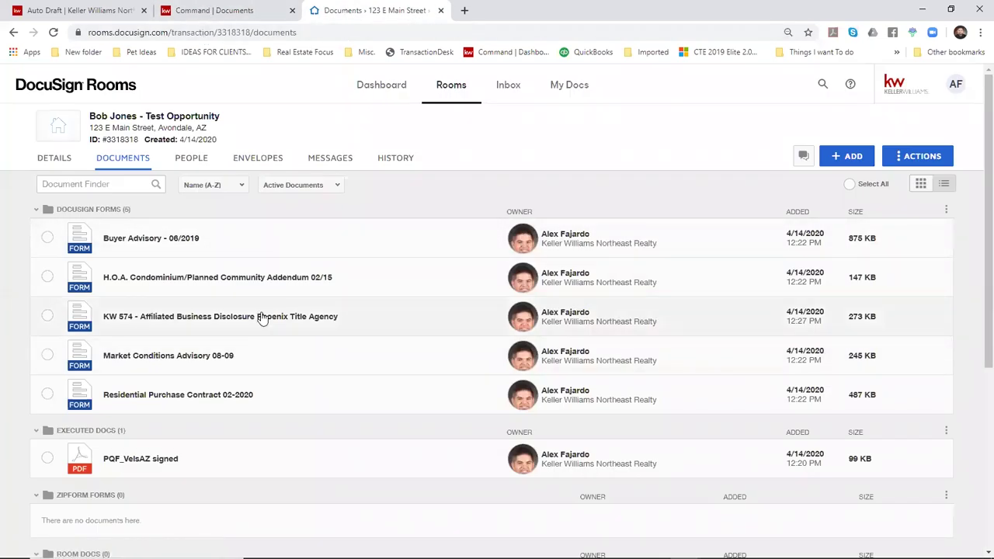
- Tick Buyer Advisory, H.O.A. addendum, KW 574 and Market Conditions Advisory in the DocuSign Forms folder
scroll(233, 404, "down", 1)
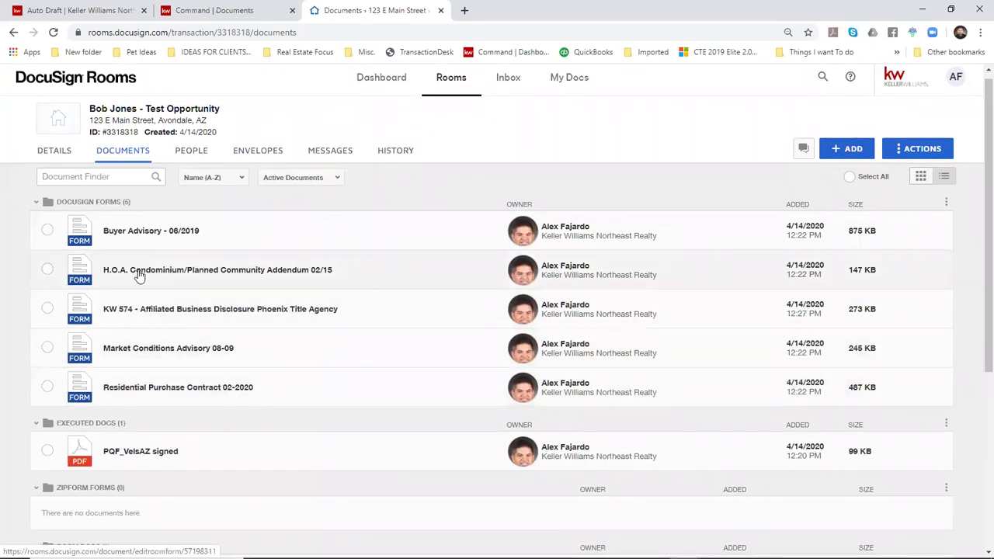
scroll(125, 265, "down", 1)
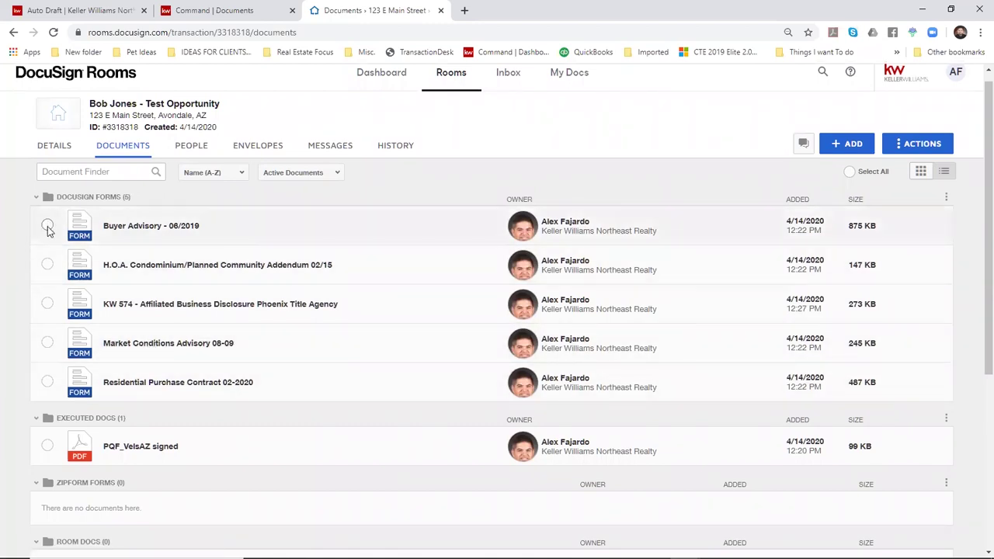
left_click(48, 226)
left_click(47, 267)
left_click(48, 306)
left_click(47, 347)
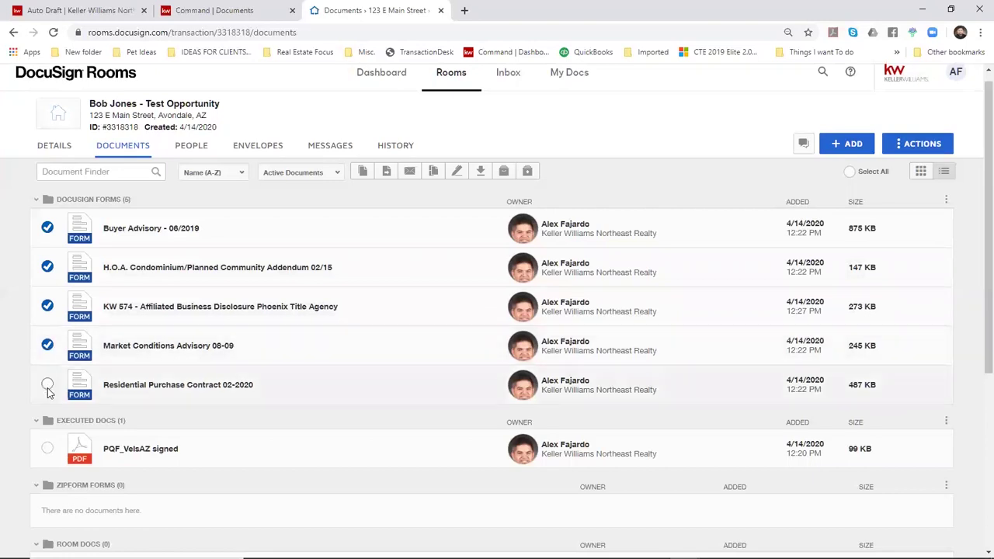
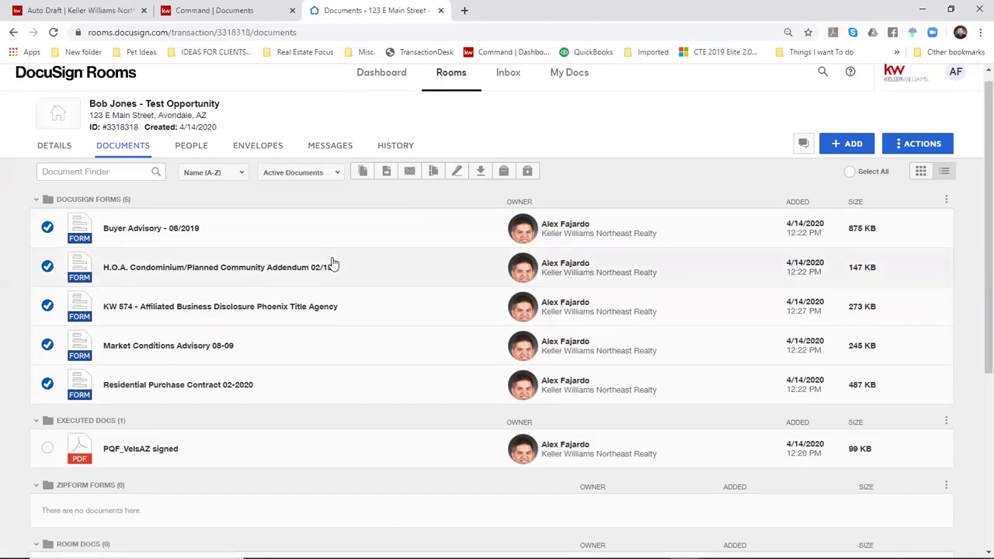
- Start an envelope from the checked forms, append '123 E Main Street Offer' to its name, and select it
left_click_drag(333, 265, 426, 215)
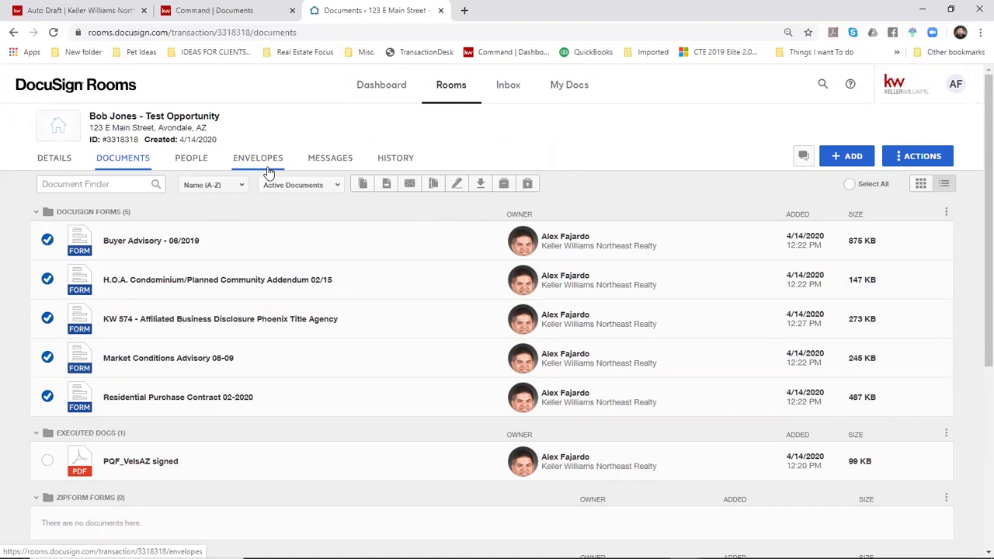
left_click(457, 185)
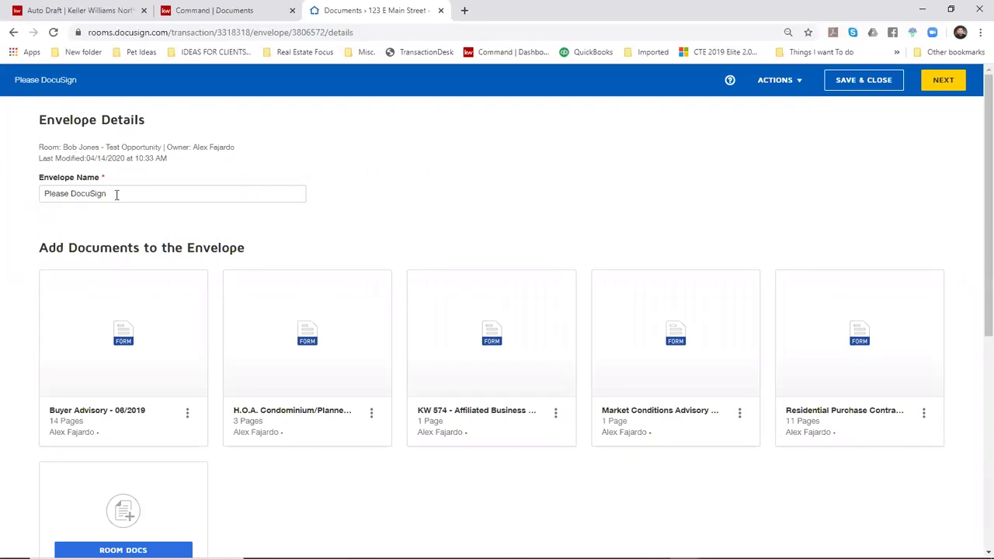
left_click(116, 195)
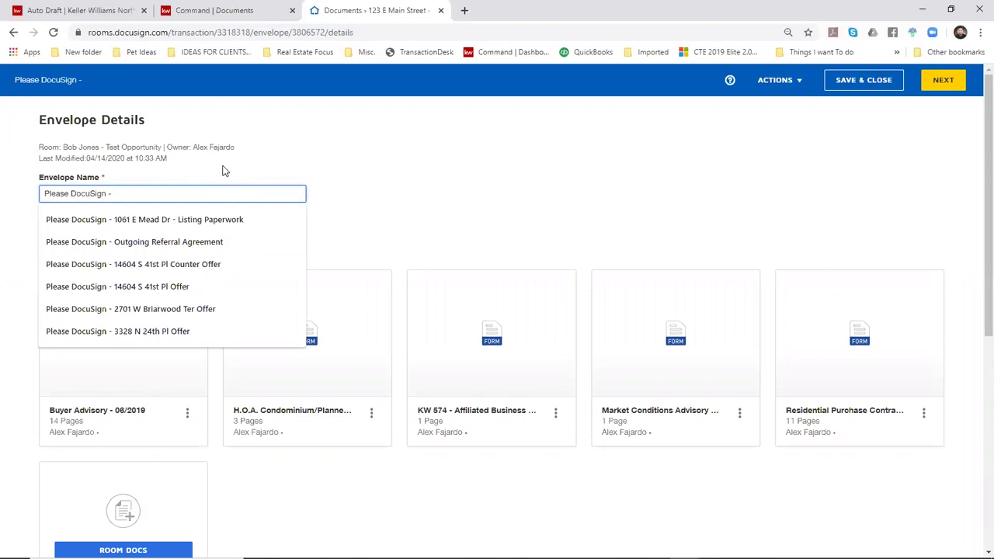
type("1")
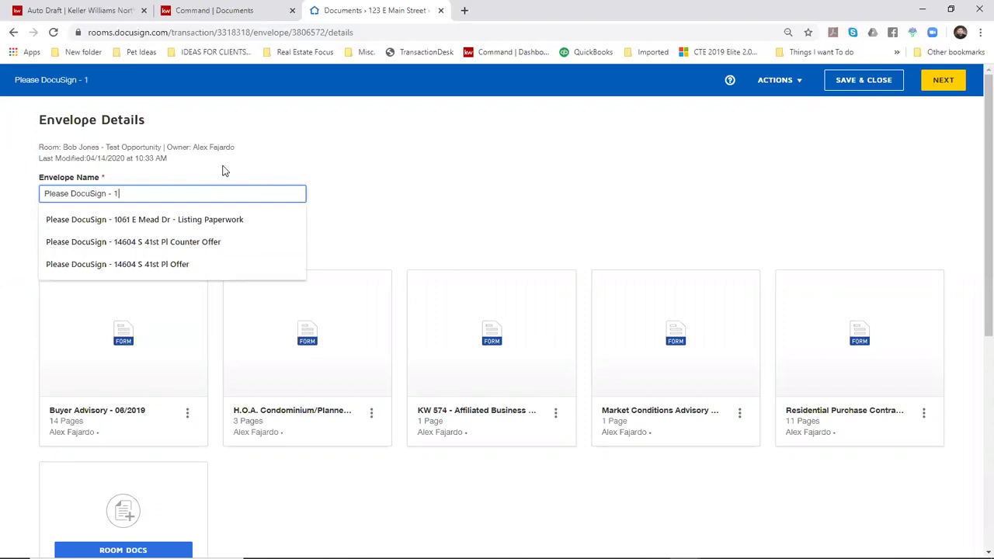
type("23 E Main Street Offer")
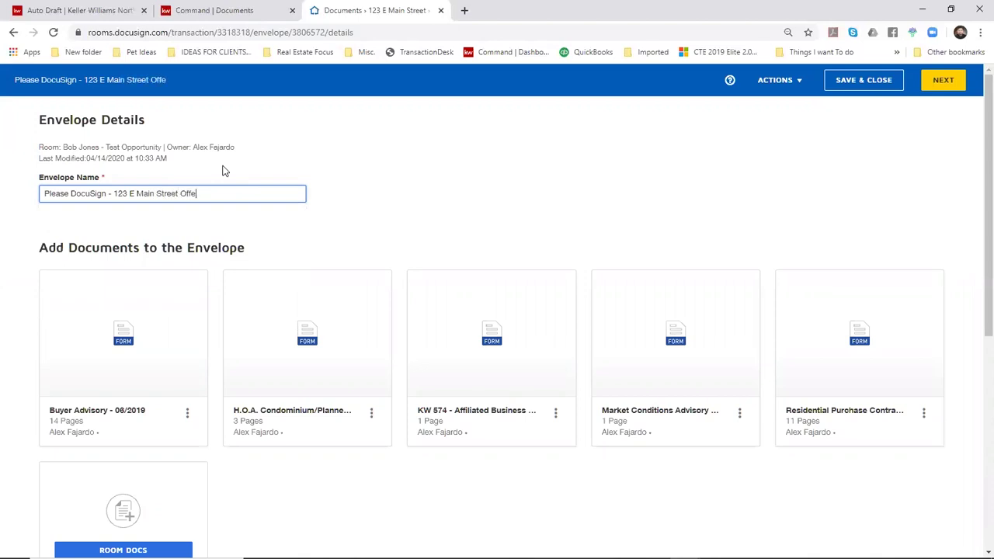
left_click(376, 226)
left_click(259, 196)
key("ctrl+a")
key("ctrl+c")
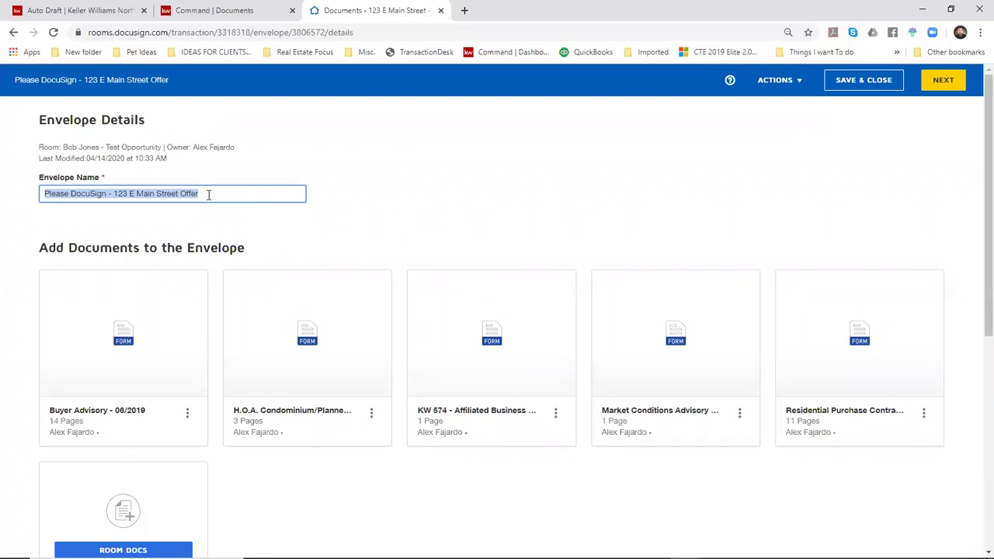
- Replace the Email Subject text with the copied envelope name, 'Please DocuSign - 123 E Main Street Offer'
scroll(271, 241, "down", 2)
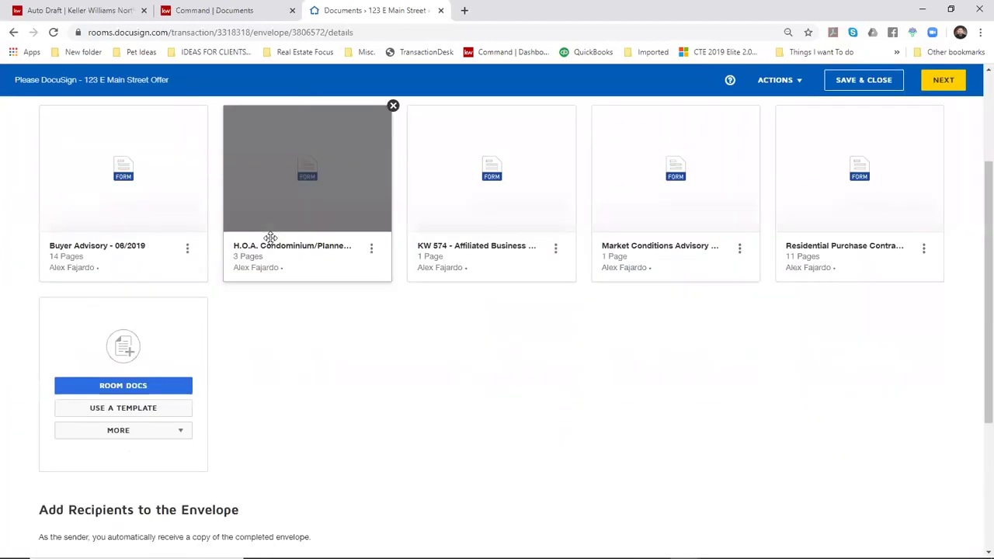
scroll(244, 401, "down", 3)
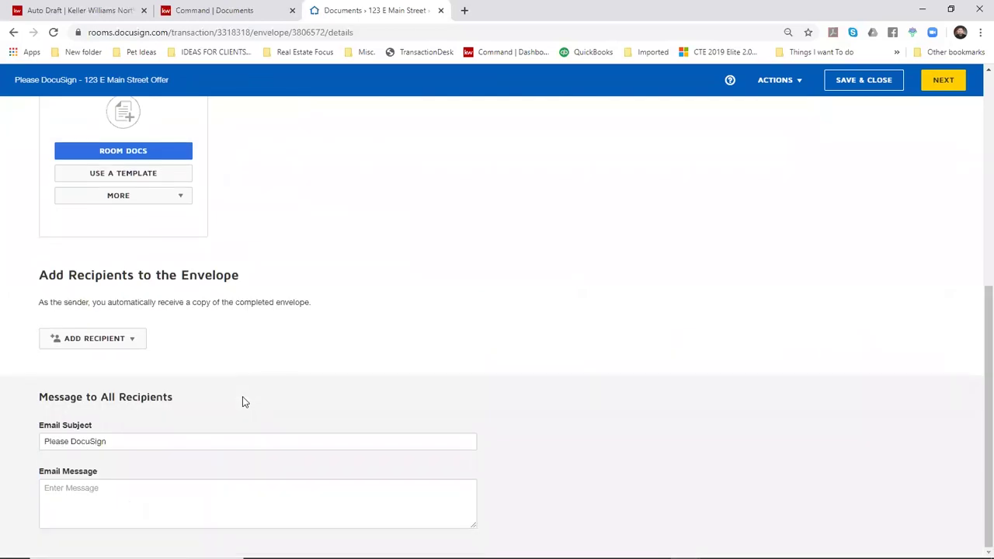
triple_click(126, 447)
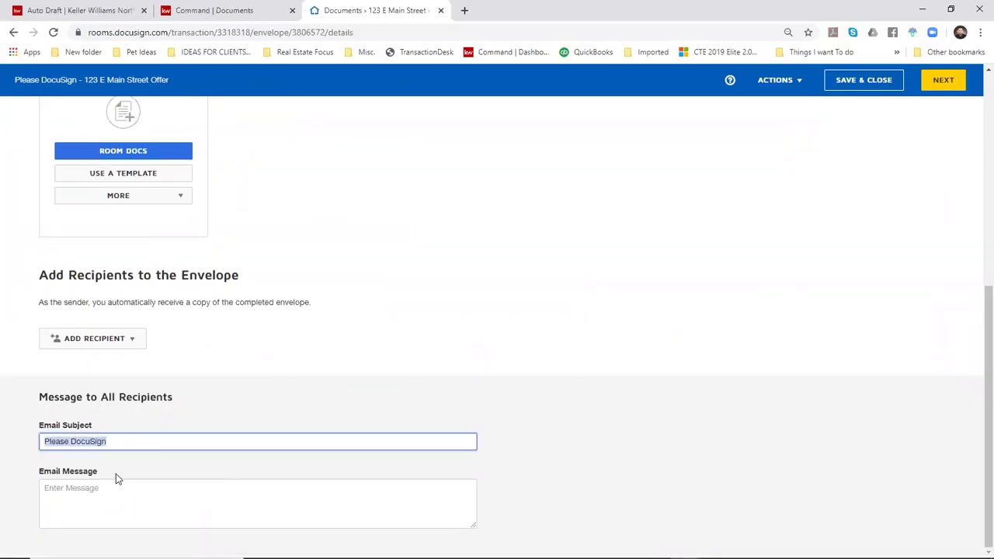
key("ctrl+v")
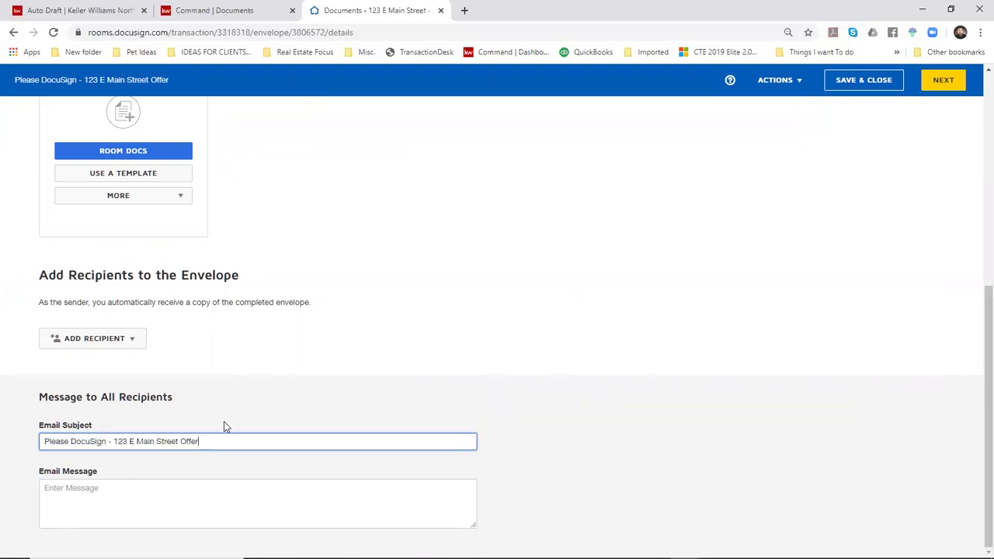
left_click(232, 381)
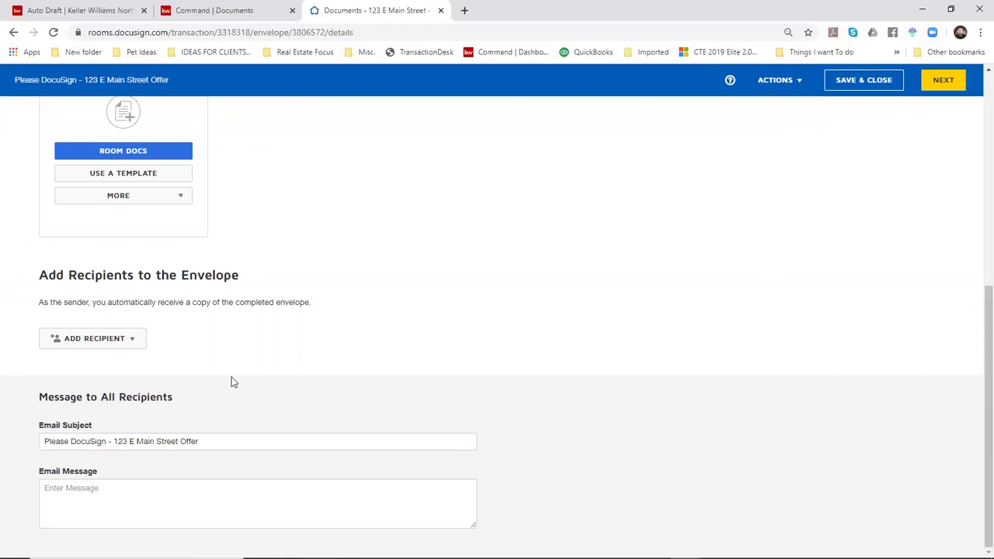
scroll(230, 354, "up", 5)
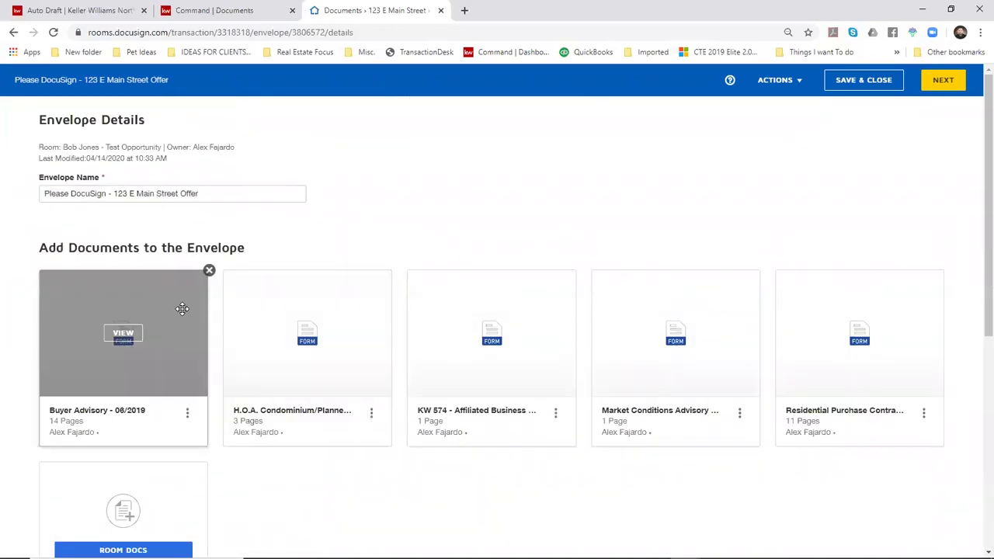
scroll(184, 311, "down", 4)
scroll(185, 315, "down", 1)
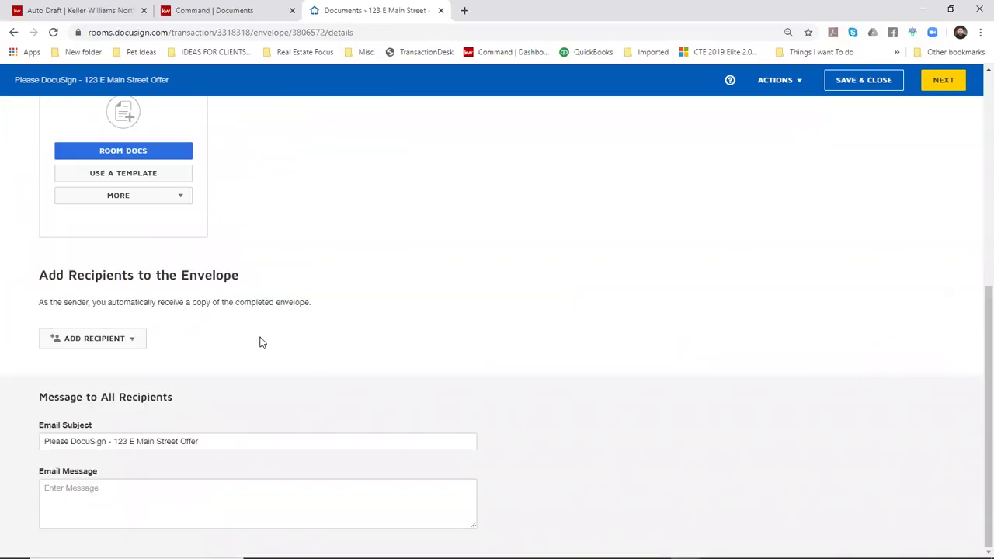
scroll(279, 289, "up", 1)
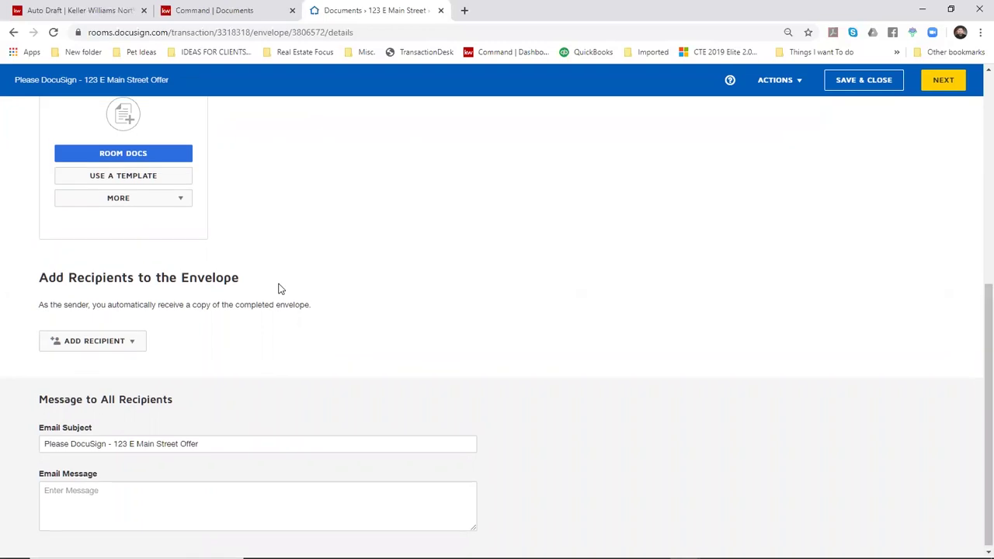
scroll(268, 311, "up", 5)
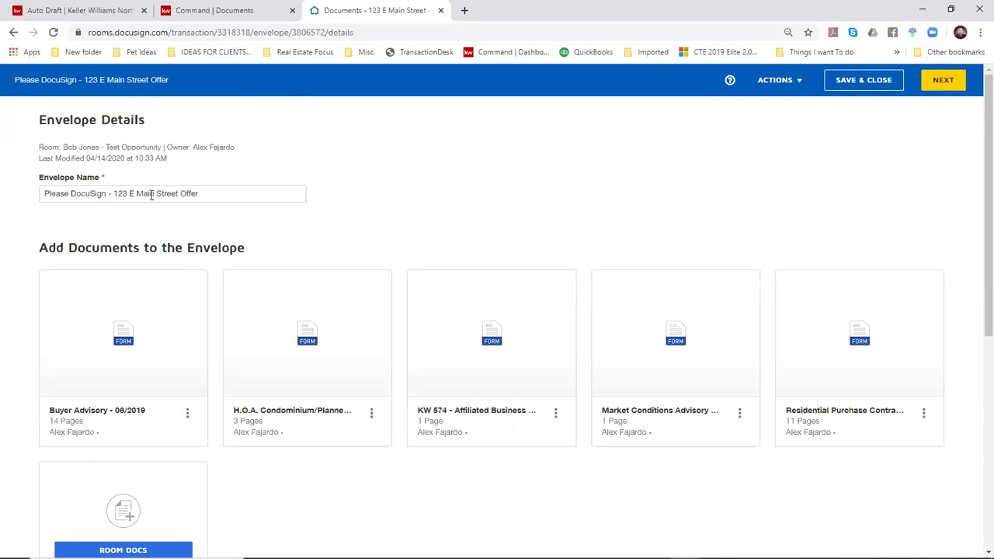
- Move the Residential Purchase Contract earlier and the Market Conditions form into second place
scroll(216, 219, "down", 1)
scroll(244, 280, "down", 1)
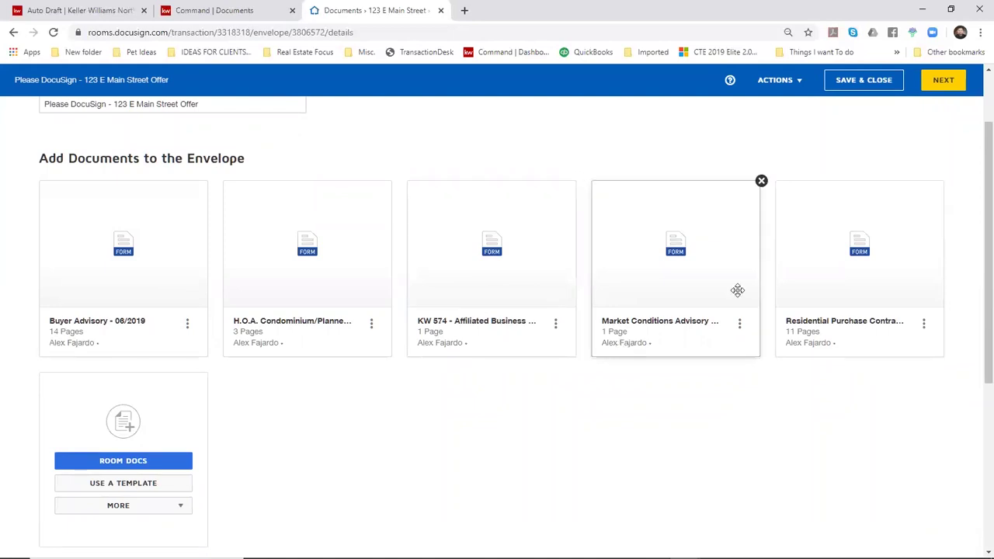
left_click_drag(800, 266, 241, 266)
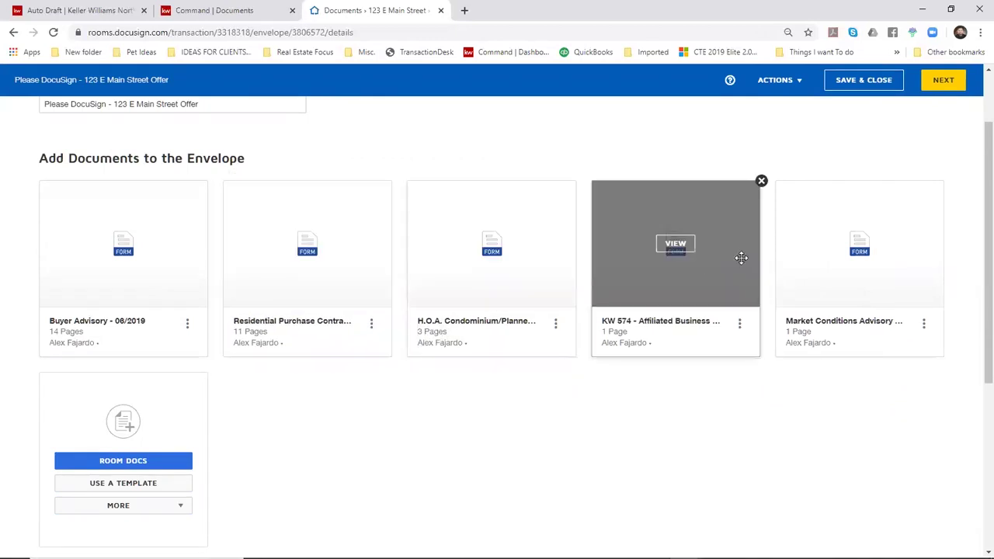
left_click_drag(788, 253, 233, 257)
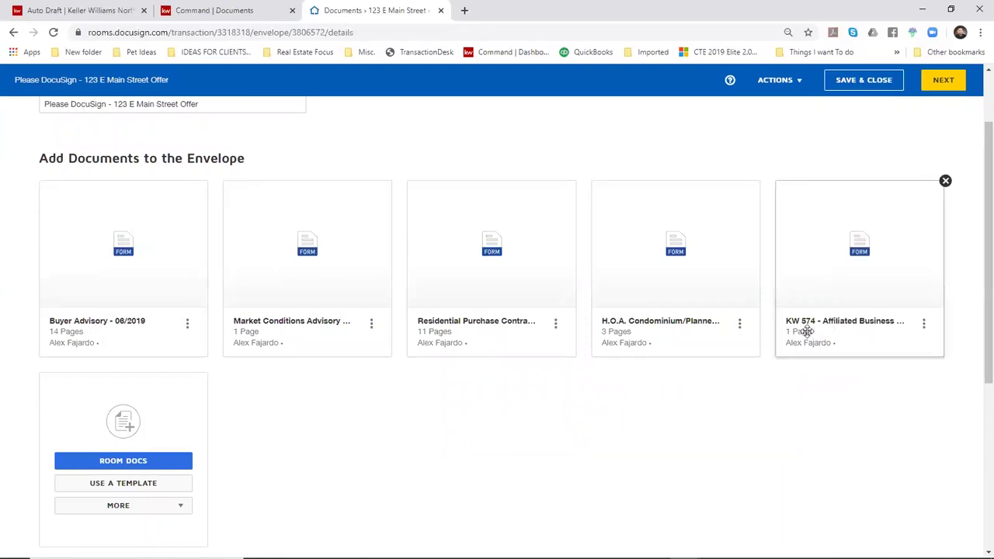
scroll(278, 427, "down", 1)
scroll(280, 428, "down", 1)
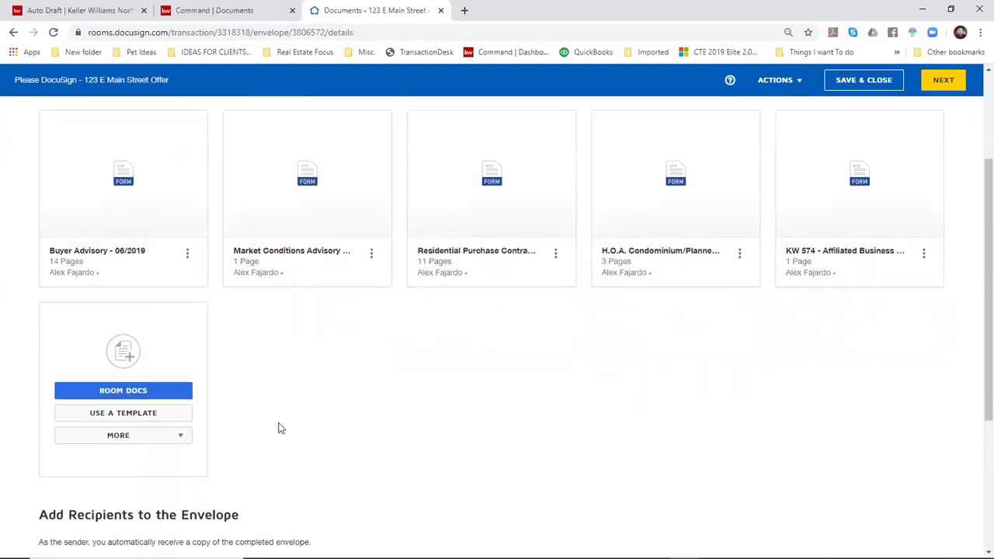
scroll(281, 428, "down", 1)
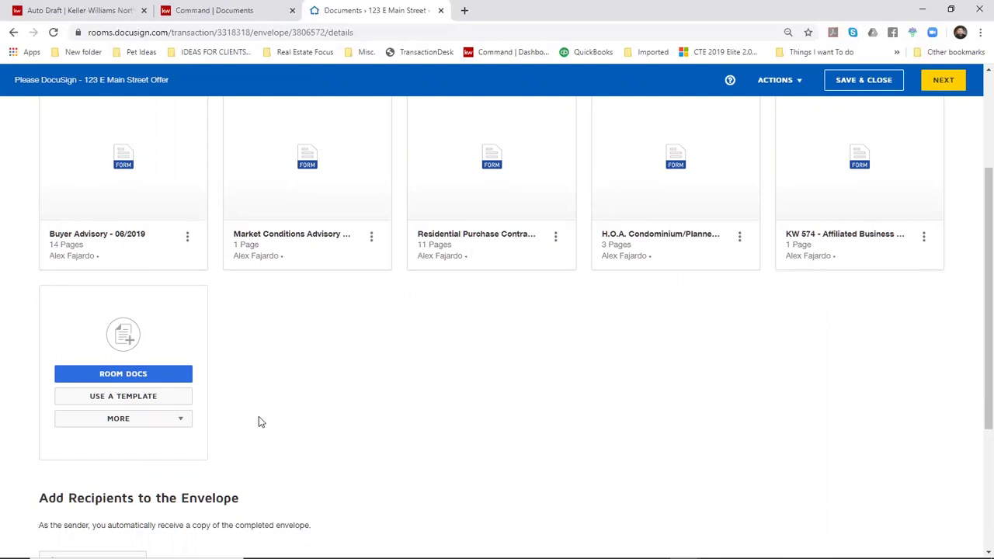
left_click(125, 422)
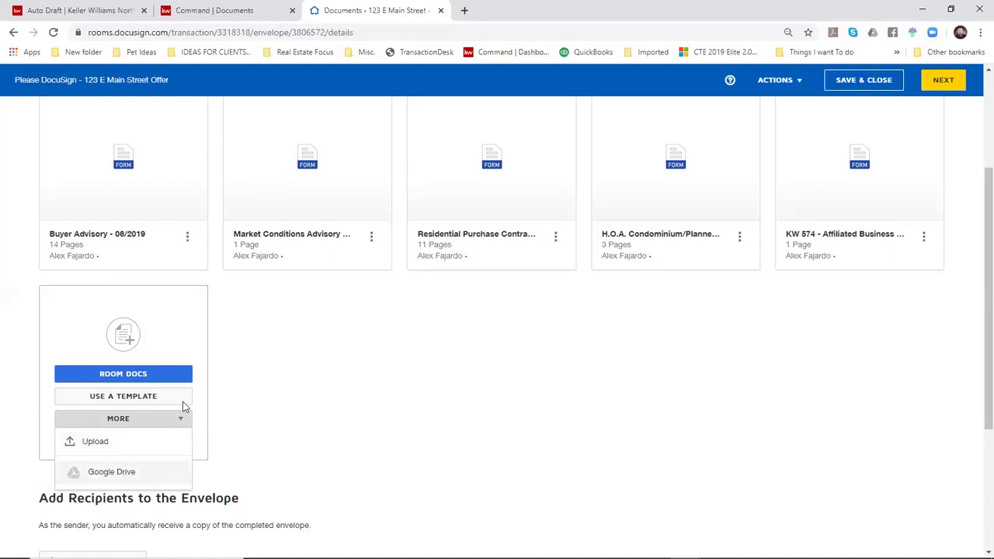
left_click(181, 306)
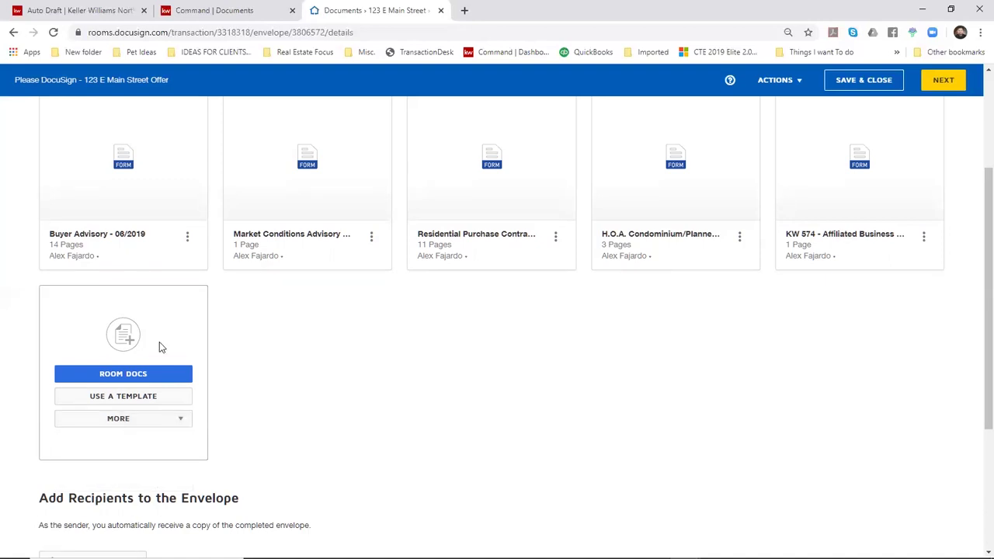
left_click(129, 401)
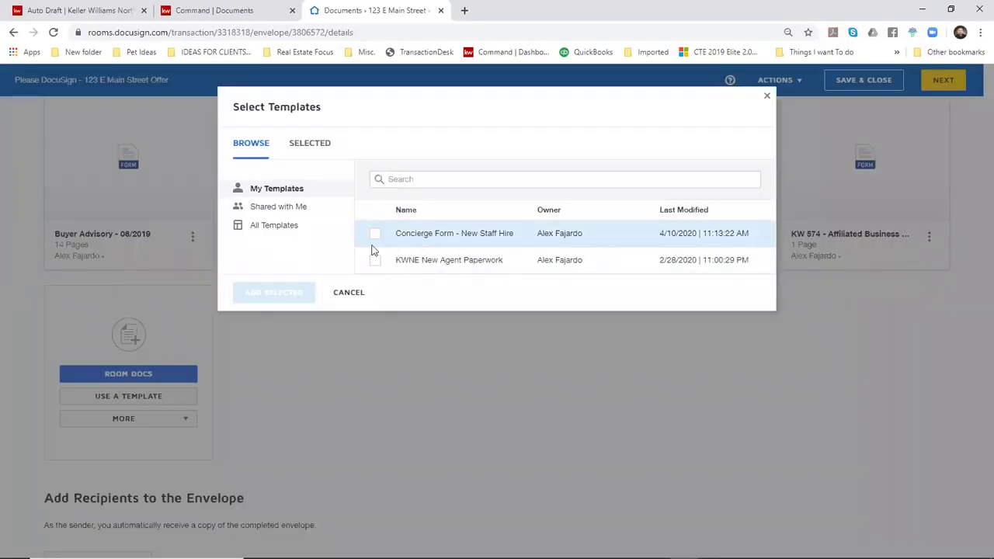
left_click(287, 212)
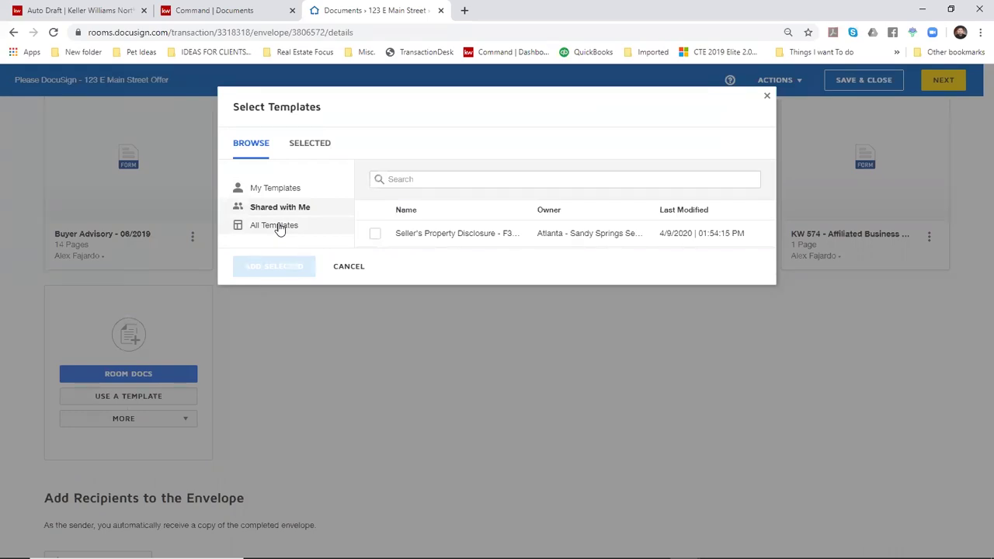
left_click(279, 227)
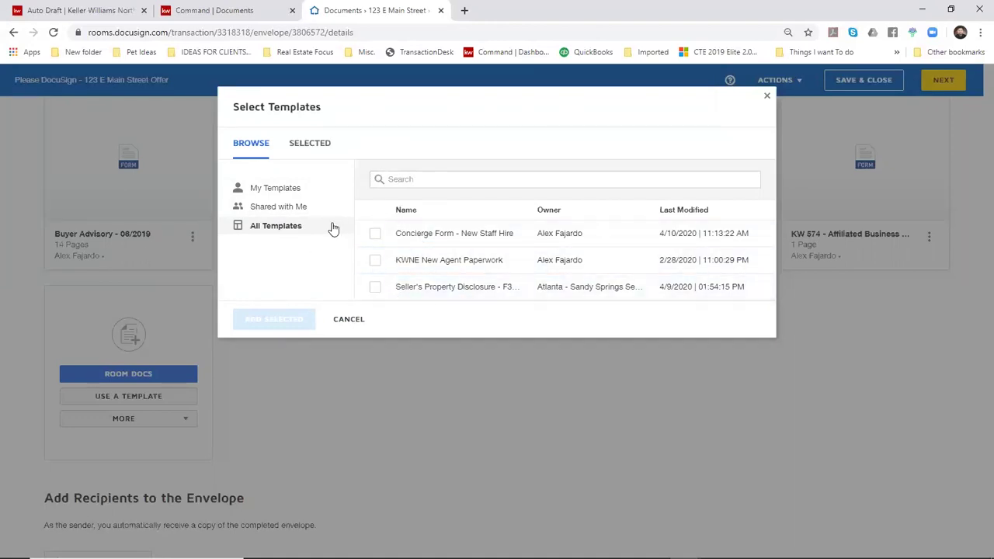
left_click(302, 207)
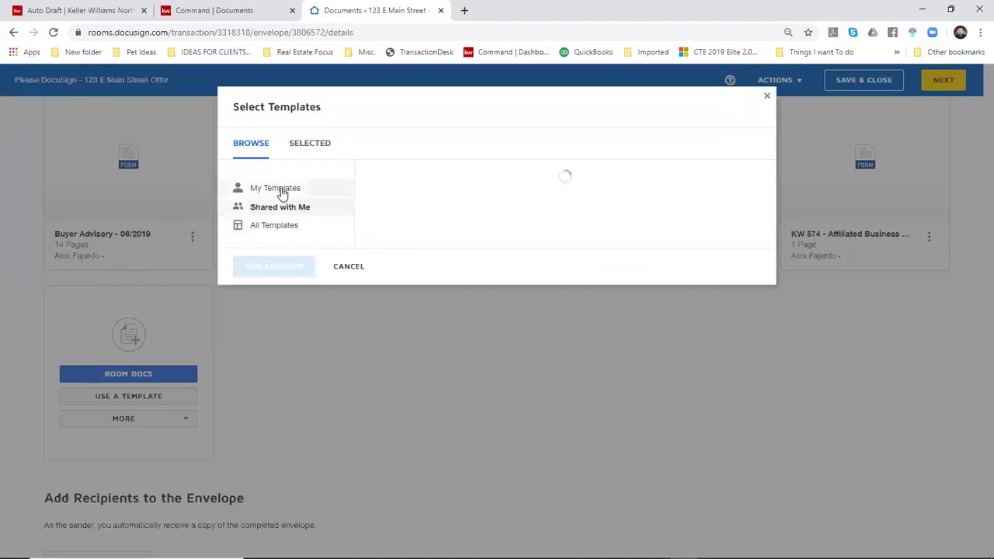
left_click(283, 190)
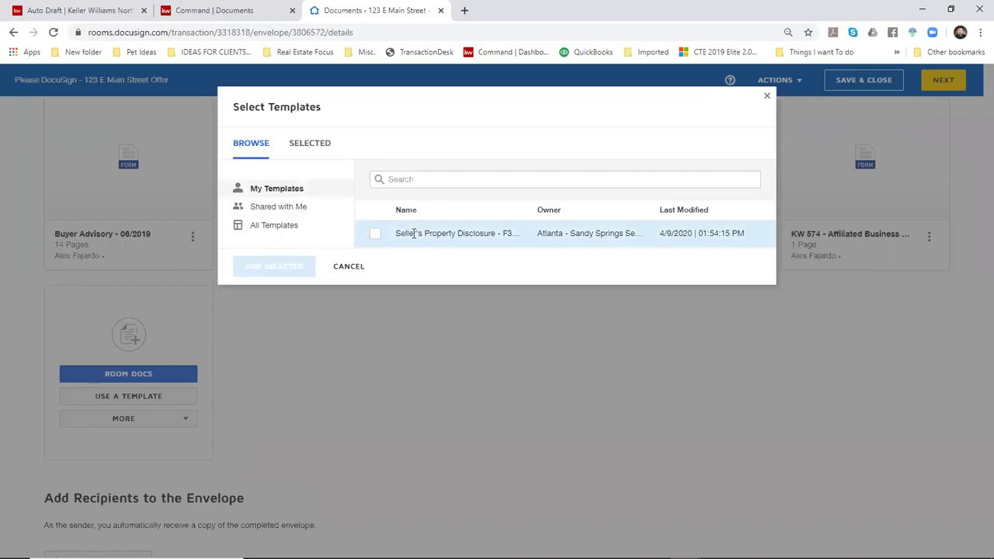
left_click(280, 209)
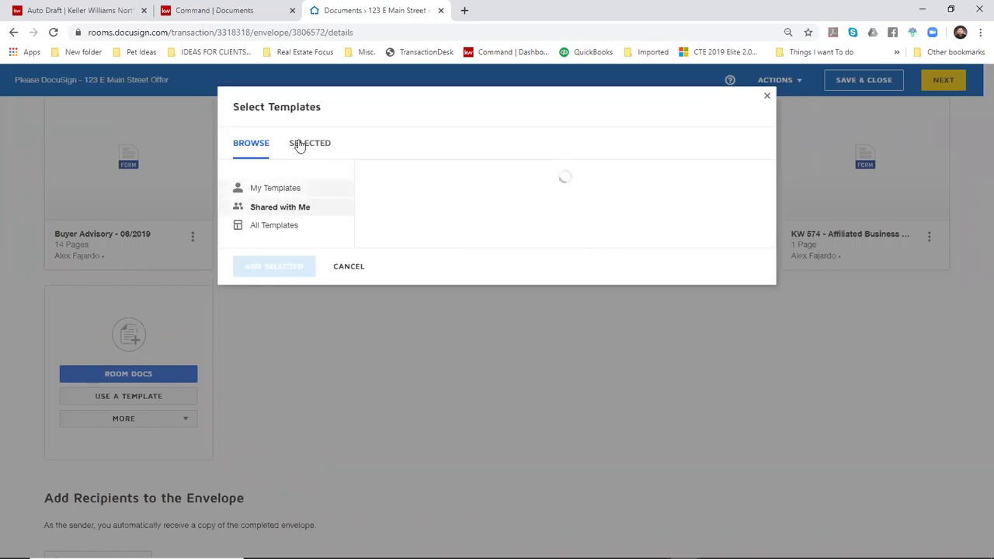
left_click(344, 268)
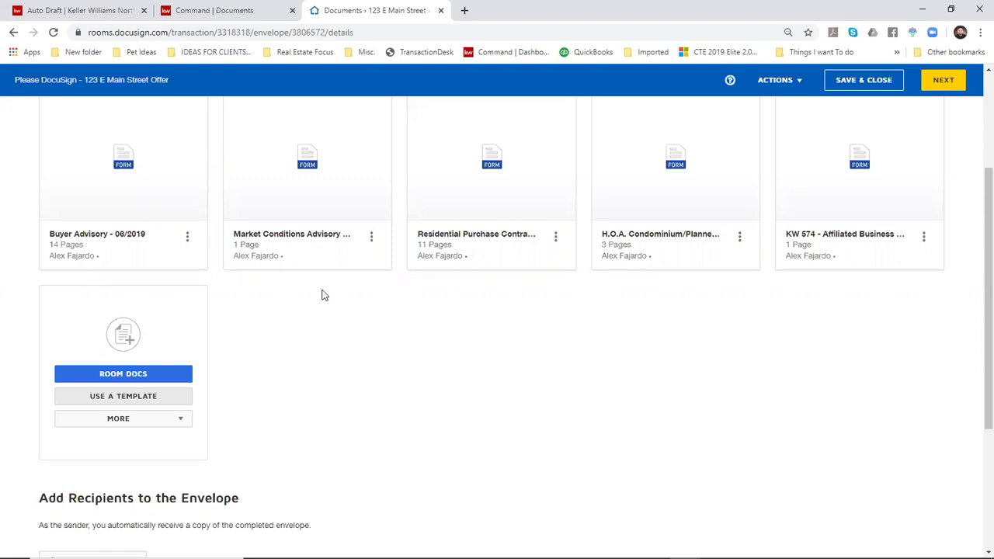
- Upload PQF_VelsAZ signed.pdf from the computer as a sixth envelope document
left_click(134, 376)
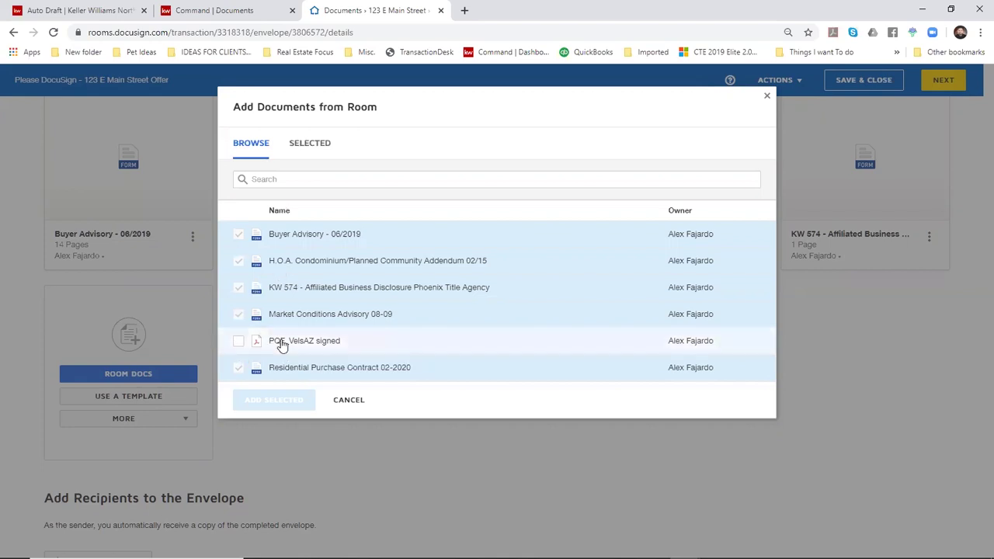
left_click(345, 402)
left_click(165, 417)
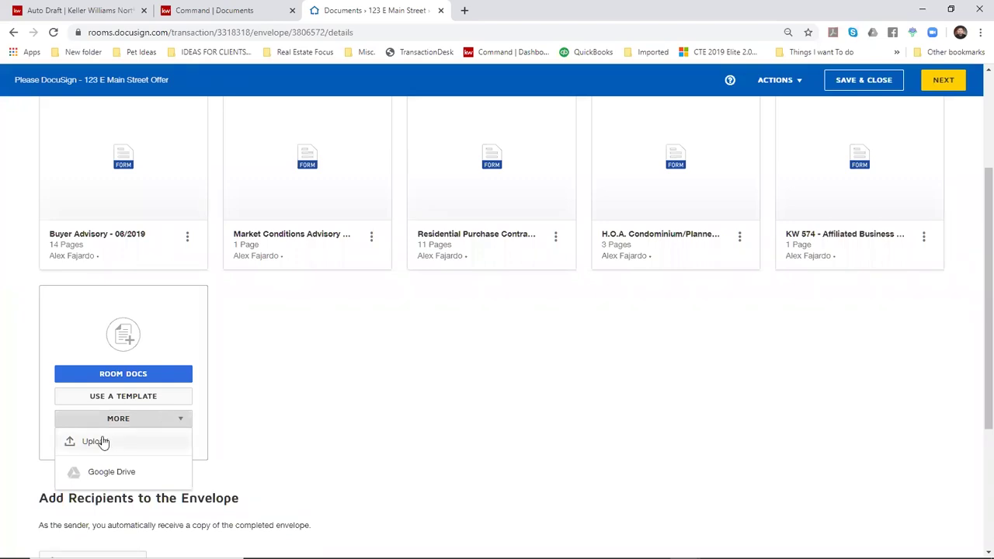
left_click(104, 442)
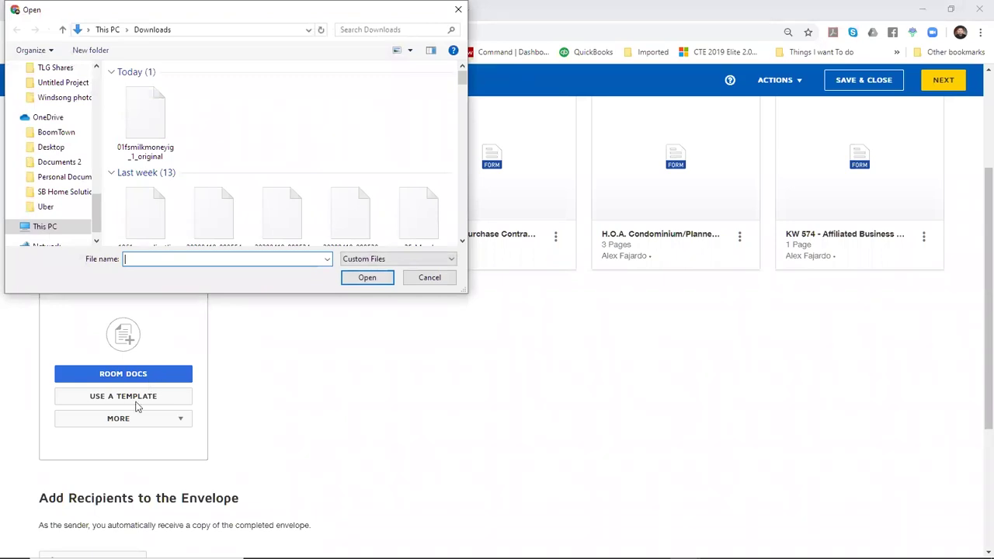
type("PQF")
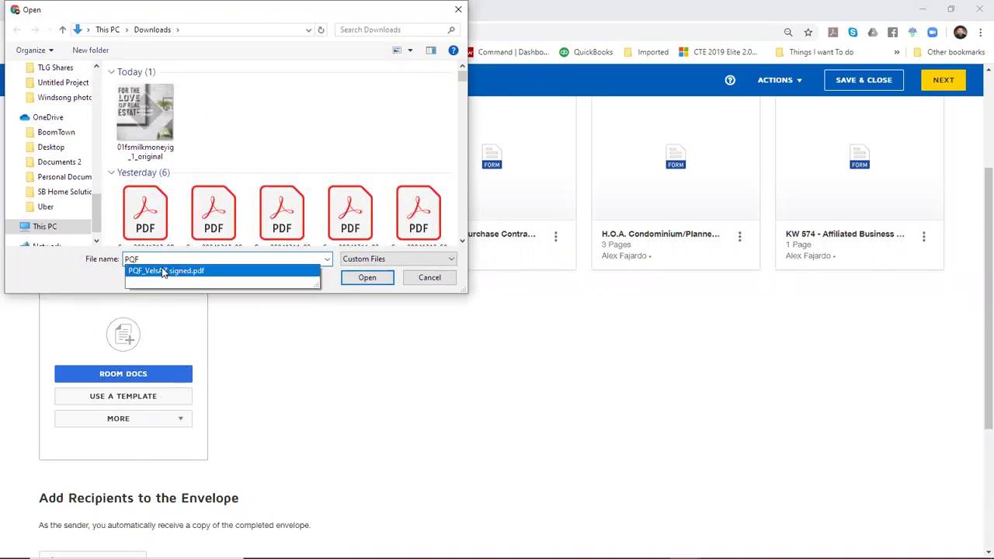
left_click(163, 271)
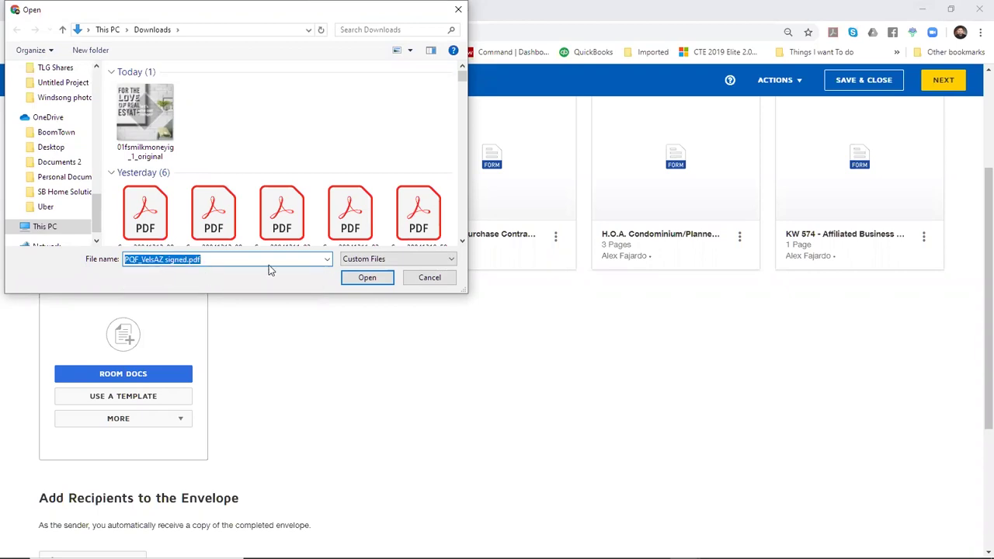
left_click(359, 278)
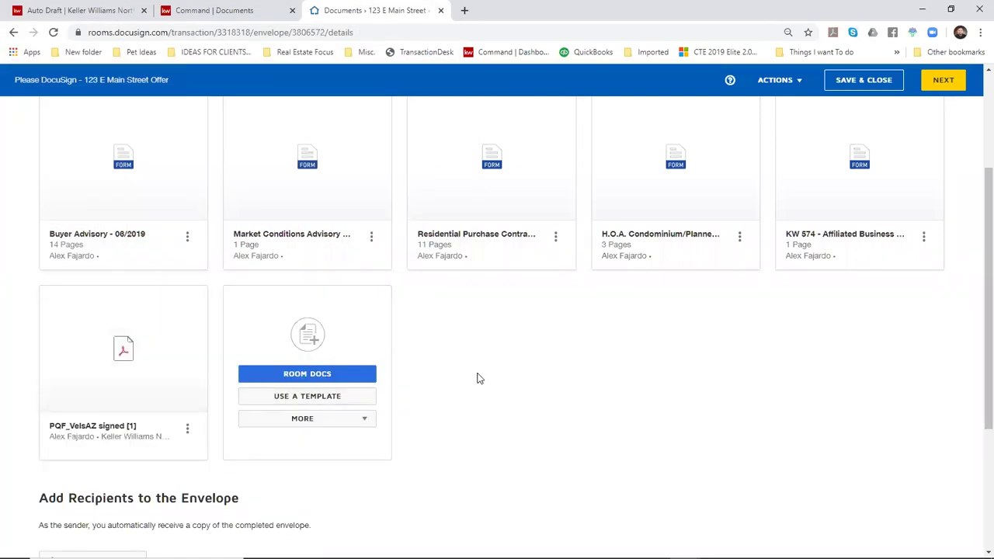
scroll(469, 365, "up", 1)
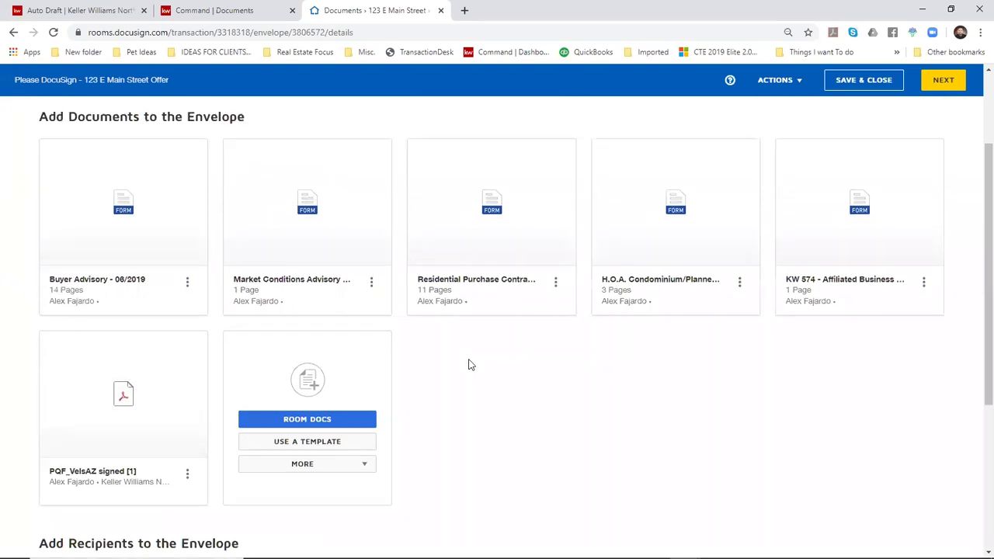
scroll(469, 365, "down", 1)
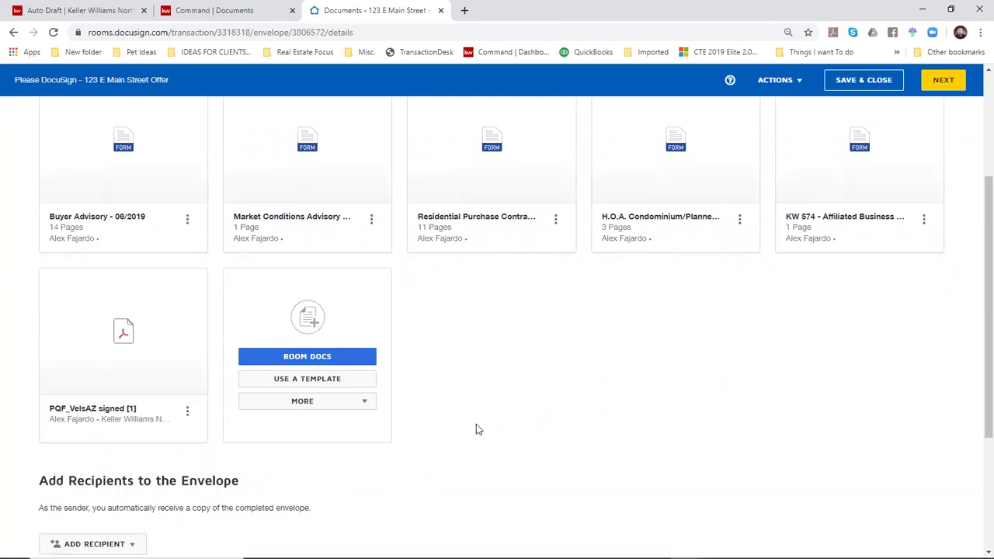
scroll(195, 392, "down", 2)
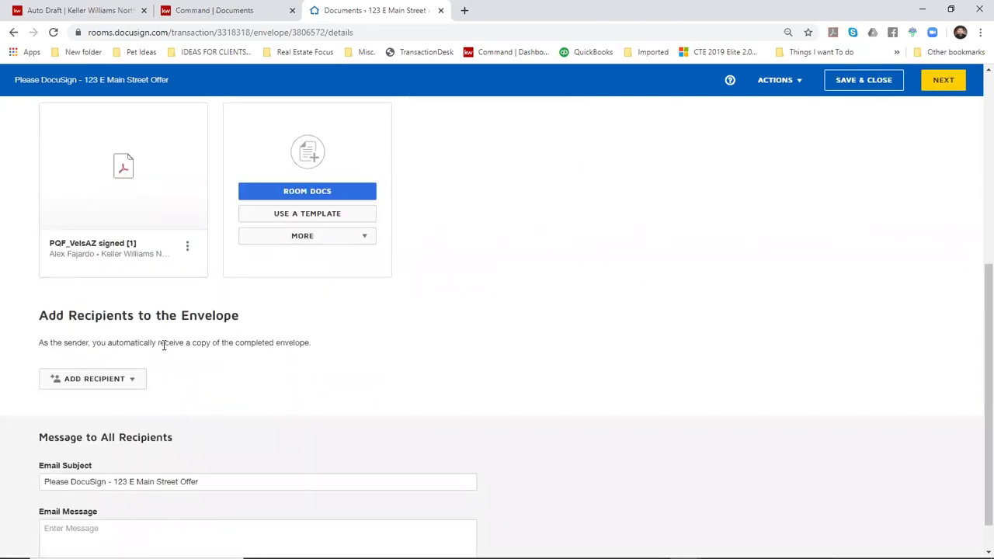
scroll(164, 348, "down", 1)
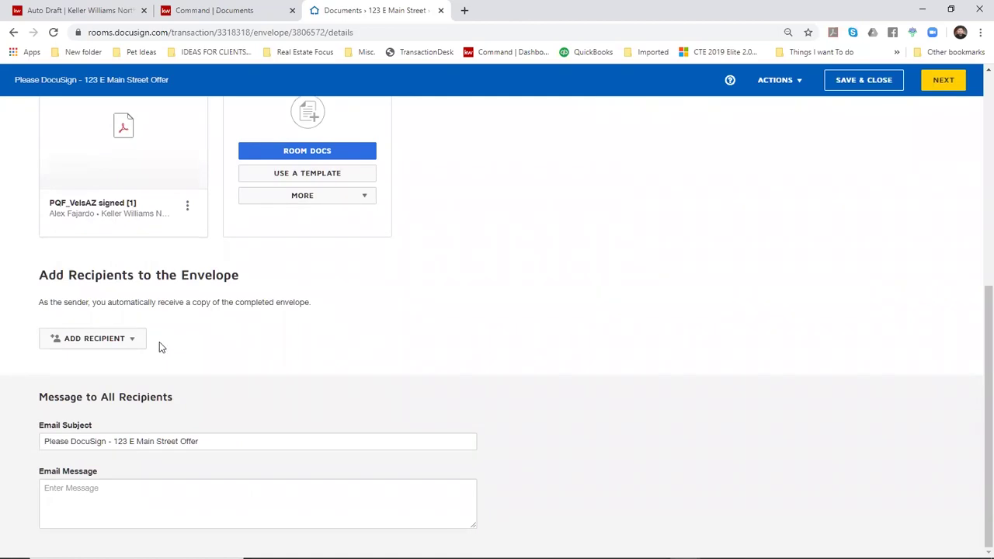
scroll(225, 305, "up", 3)
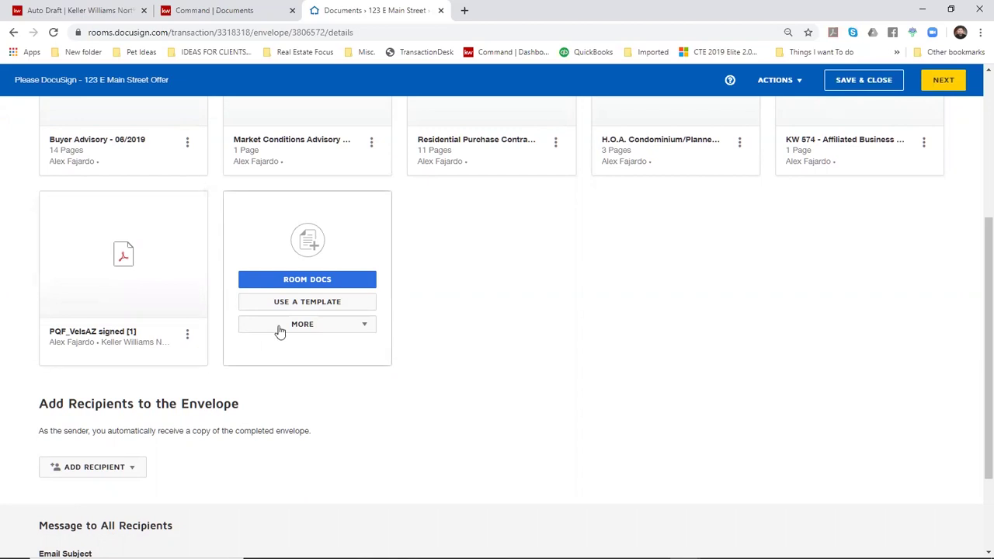
scroll(390, 290, "up", 1)
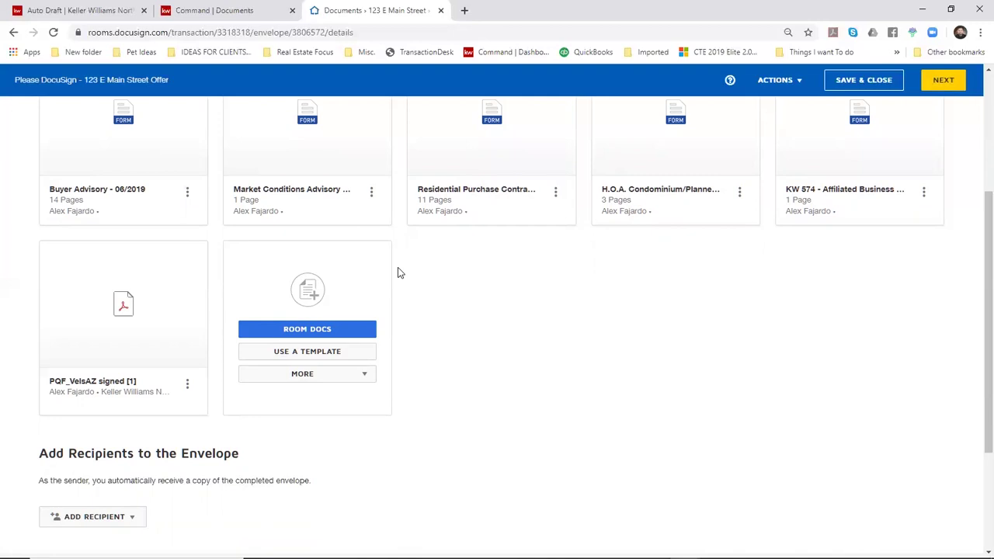
scroll(446, 373, "down", 1)
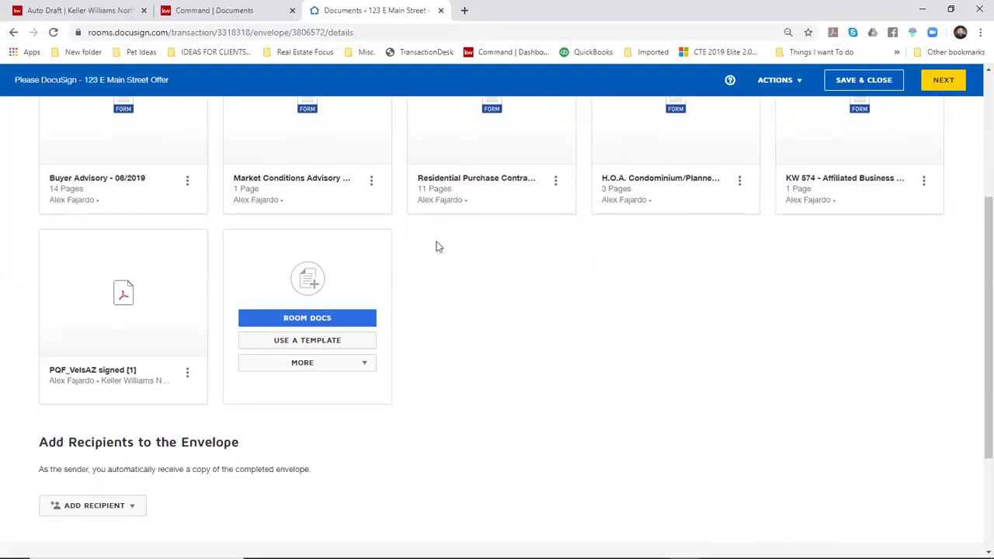
scroll(161, 392, "down", 1)
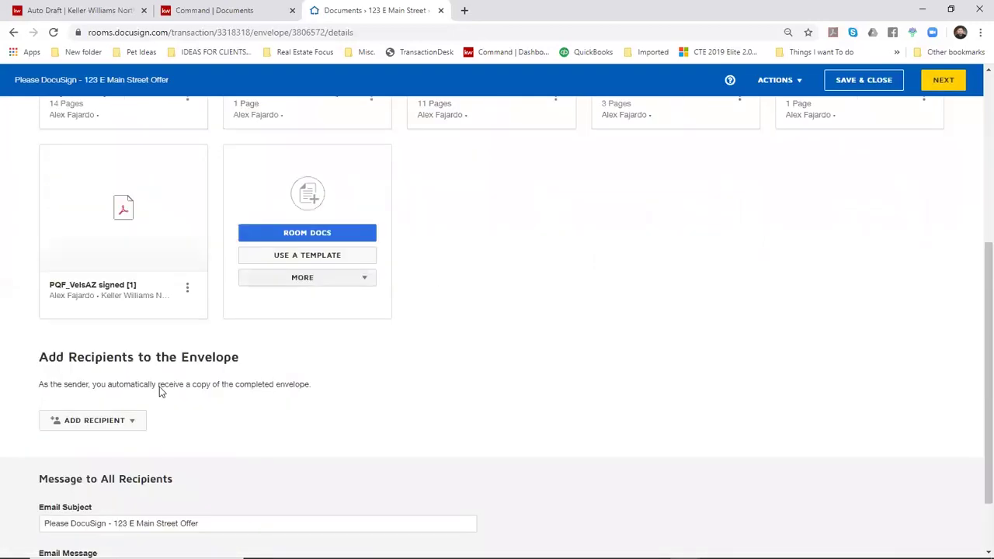
scroll(161, 392, "down", 1)
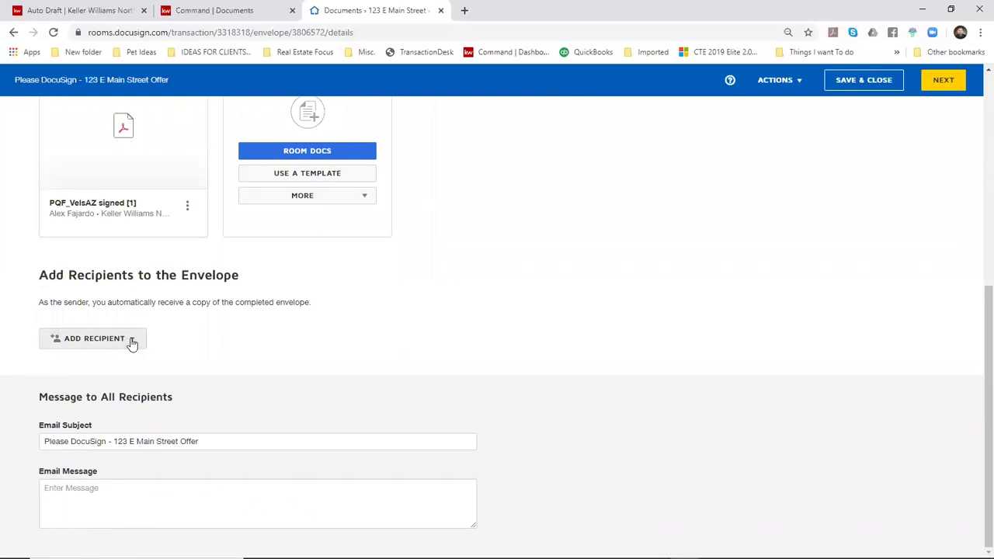
- Show the ADD RECIPIENT options and review the envelope's documents and subject above
left_click(131, 340)
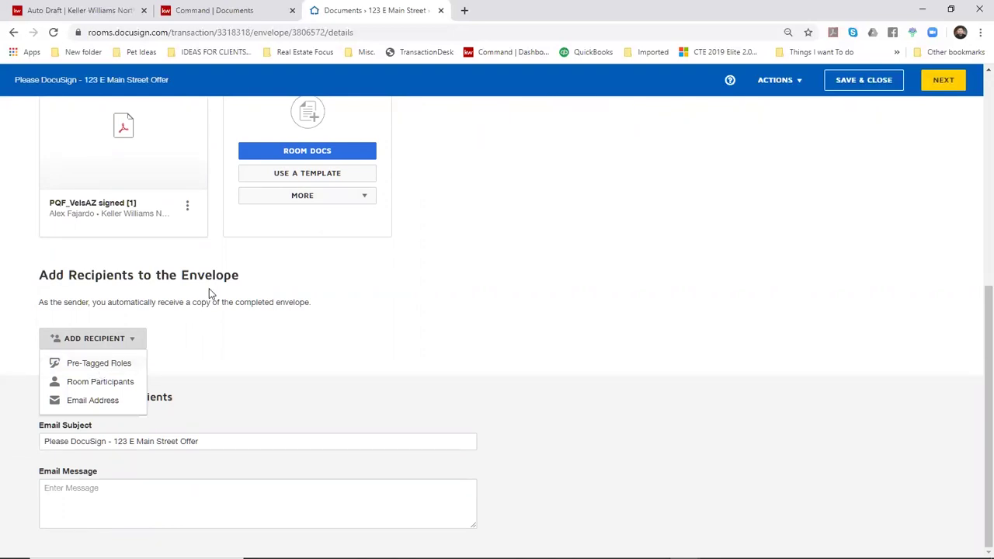
scroll(209, 293, "up", 2)
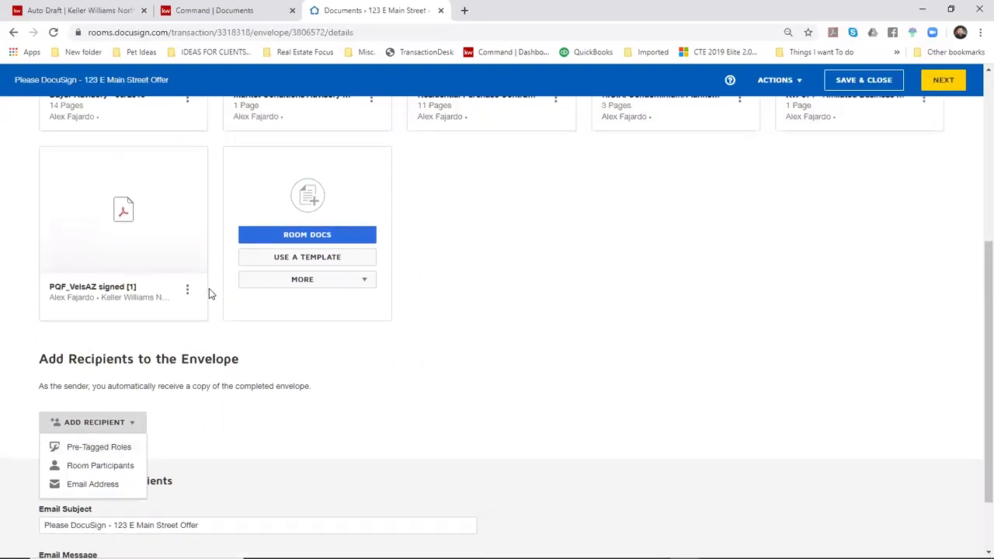
scroll(209, 294, "up", 1)
scroll(209, 288, "up", 2)
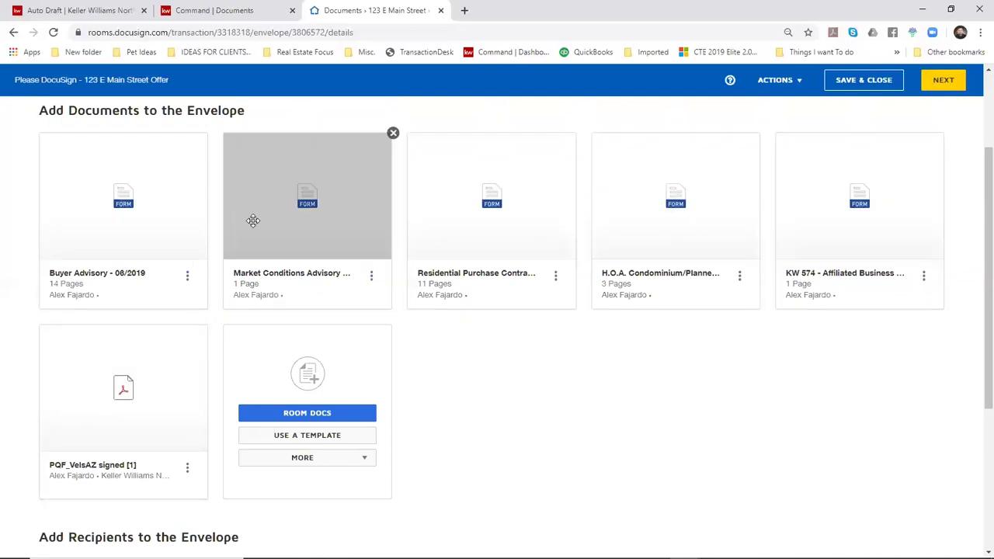
scroll(428, 277, "down", 3)
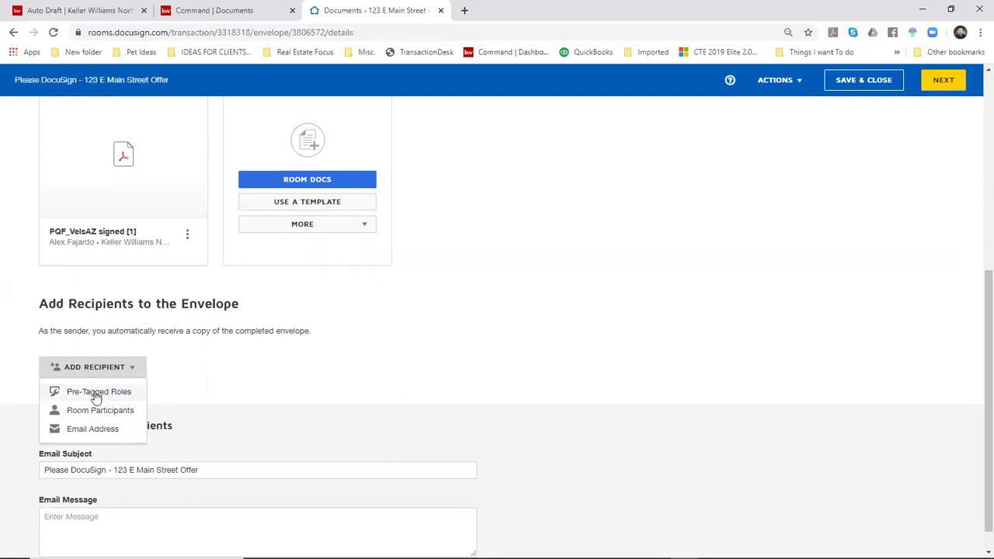
- From Pre-Tagged Roles, pick the buyer contact as the Buyer One recipient
left_click(96, 394)
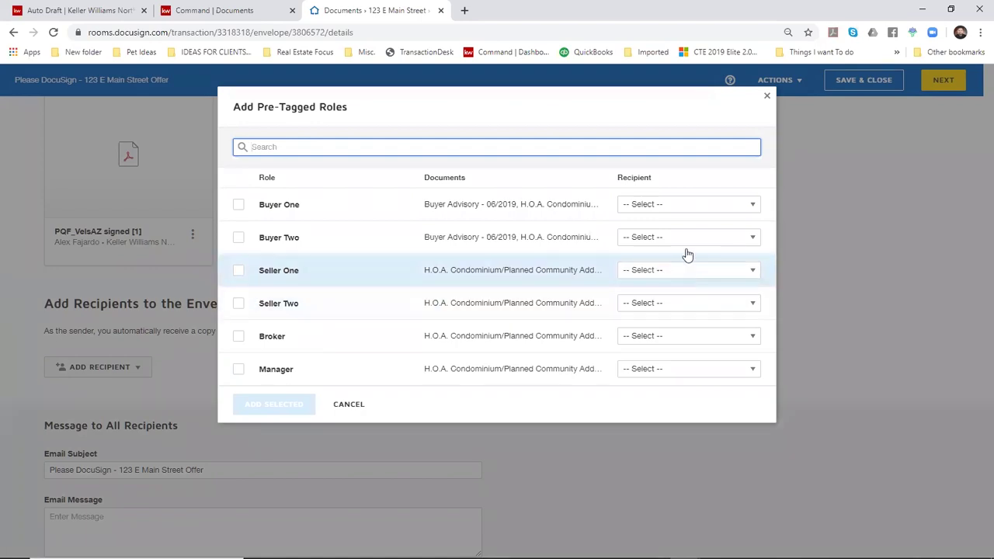
left_click(665, 205)
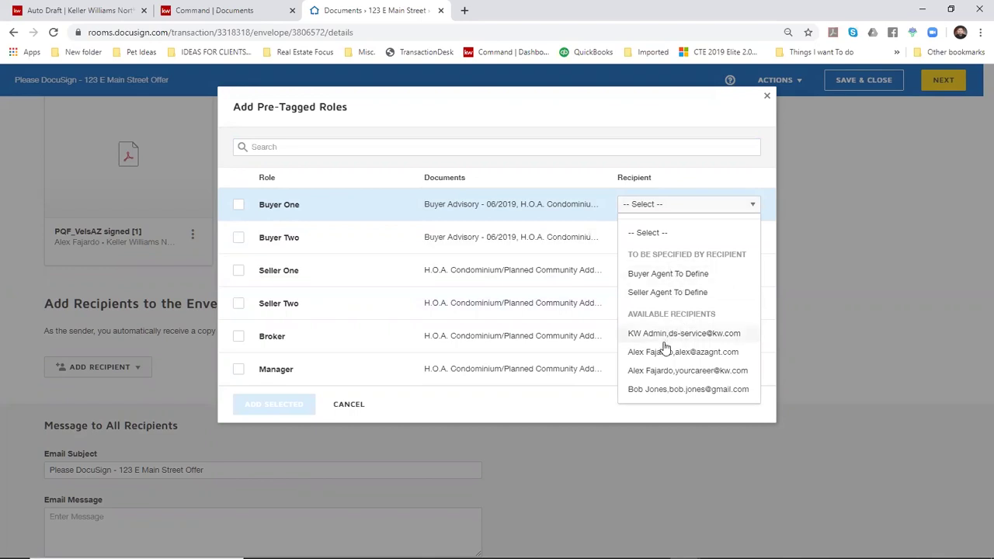
left_click(653, 390)
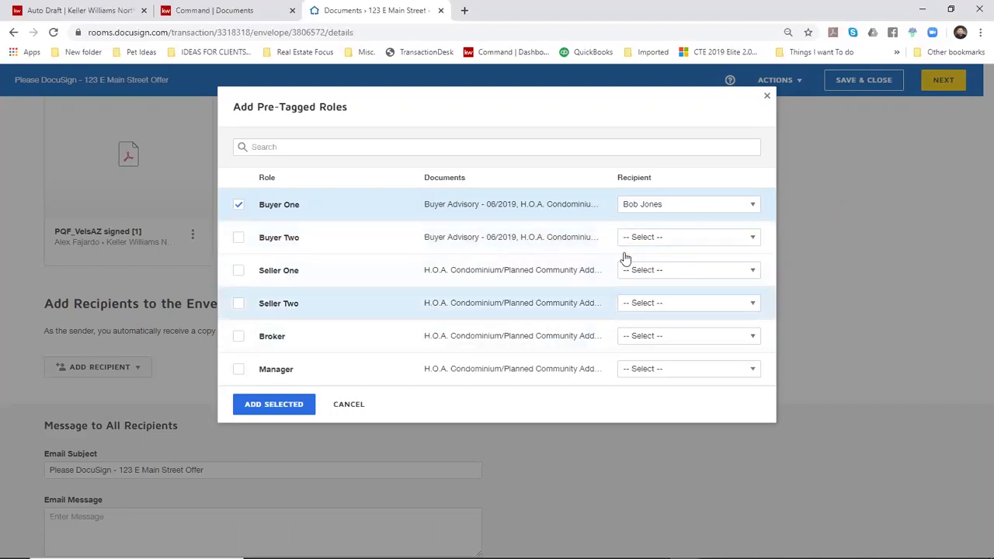
- Leave Buyer Two and Broker at '-- Select --' and add Buyer One as the signer
left_click(646, 239)
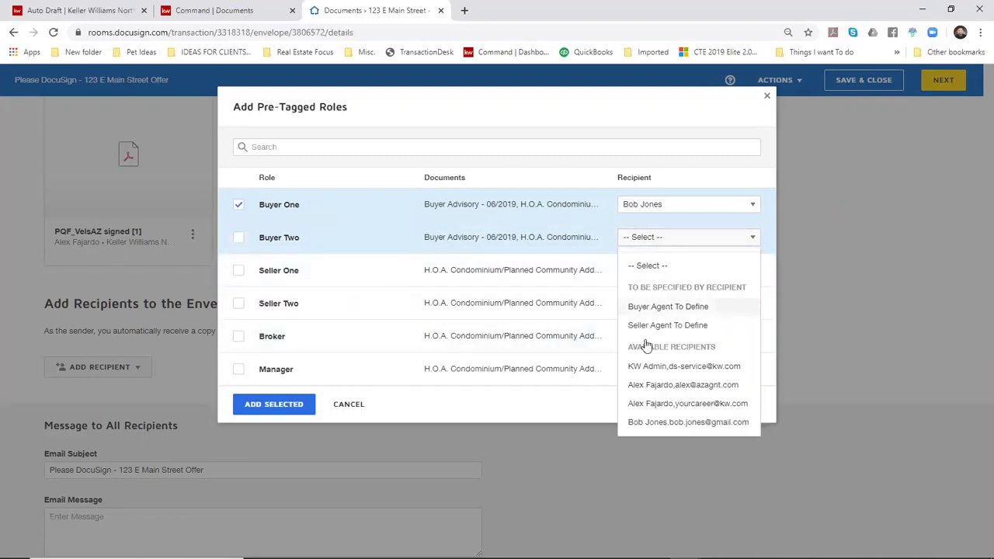
left_click(655, 265)
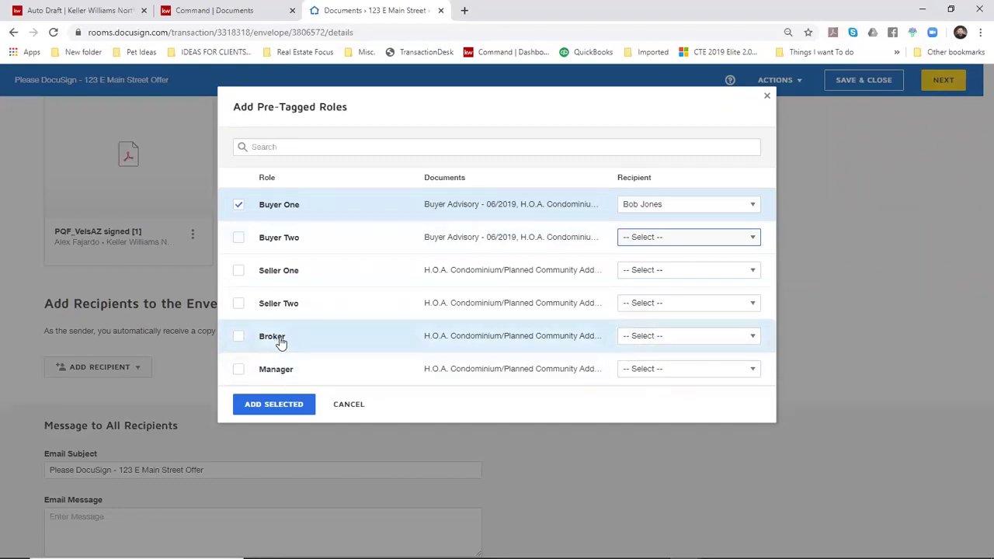
left_click(694, 342)
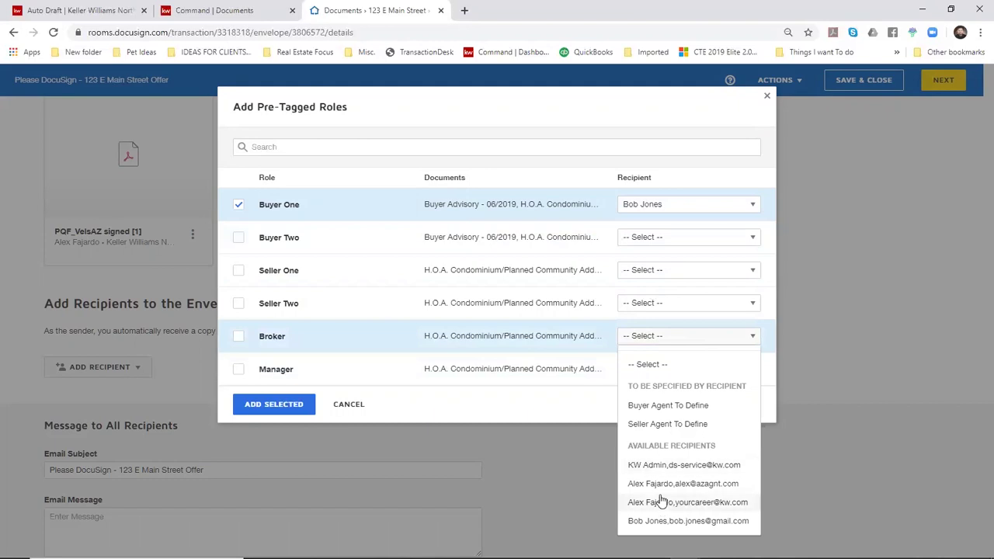
left_click(530, 403)
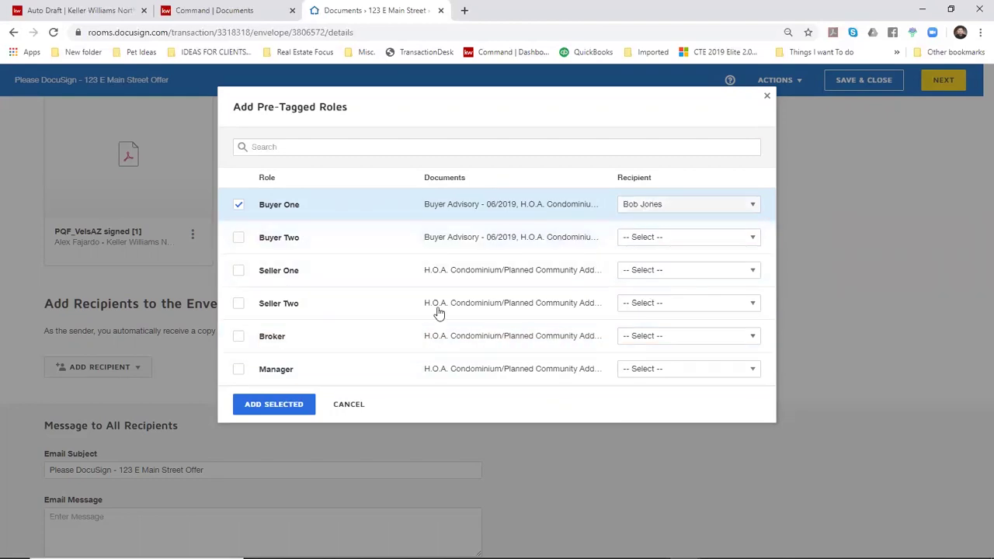
left_click(274, 405)
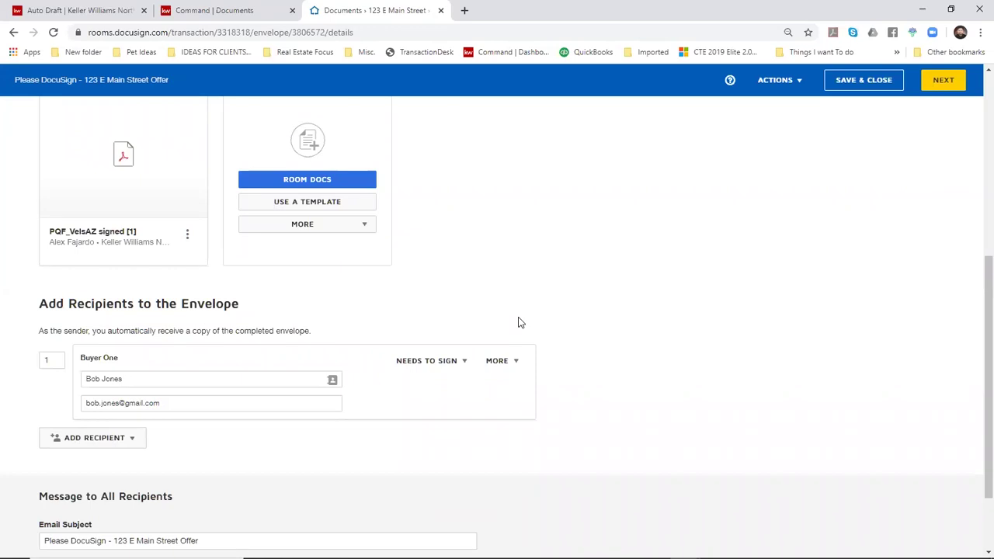
- Add a recipient row by e-mail address and delete the extra empty row
scroll(437, 260, "down", 1)
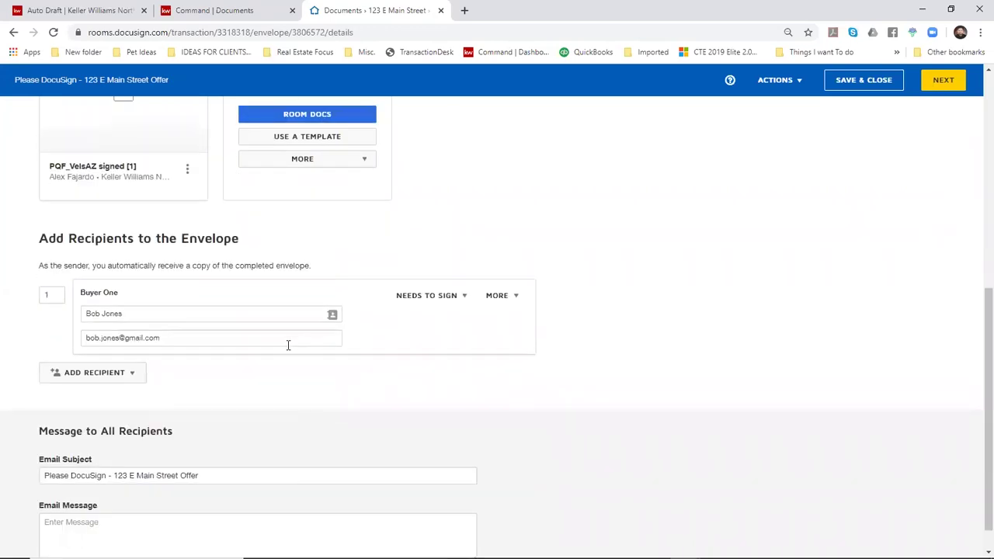
left_click(129, 376)
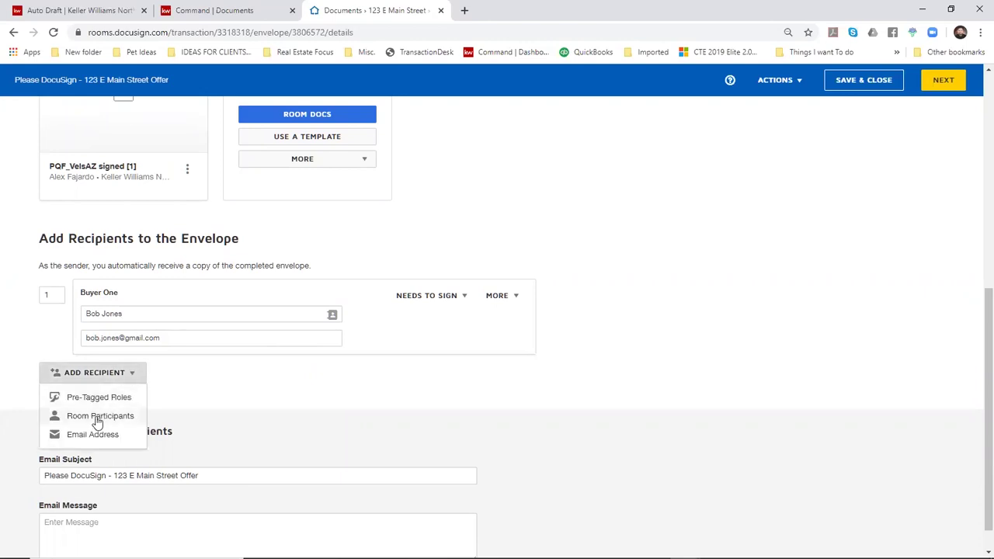
left_click(93, 432)
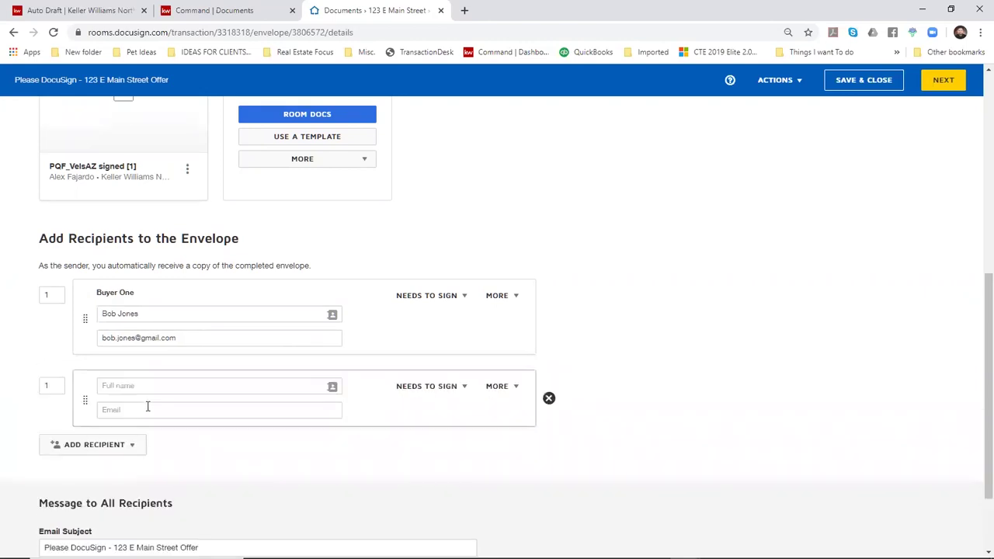
left_click(123, 456)
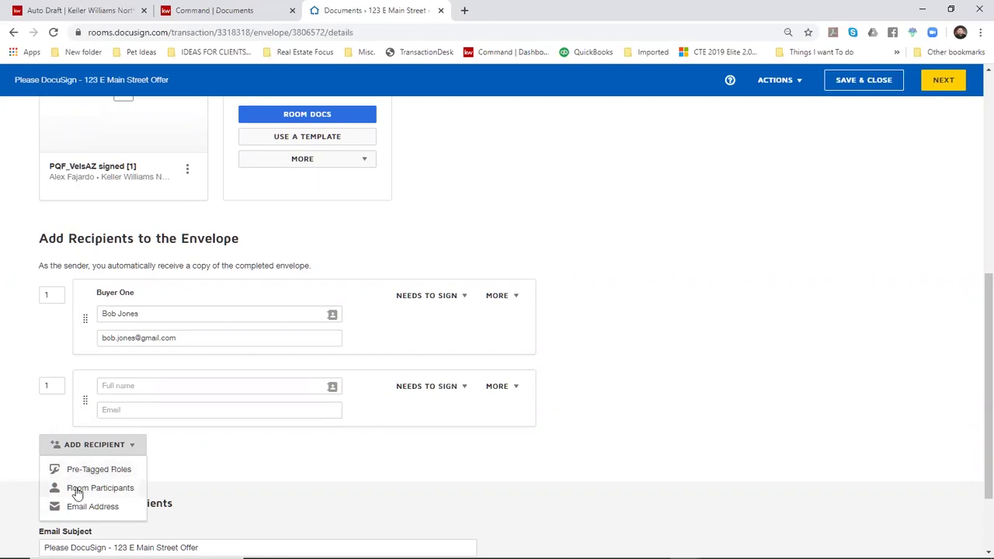
left_click(78, 489)
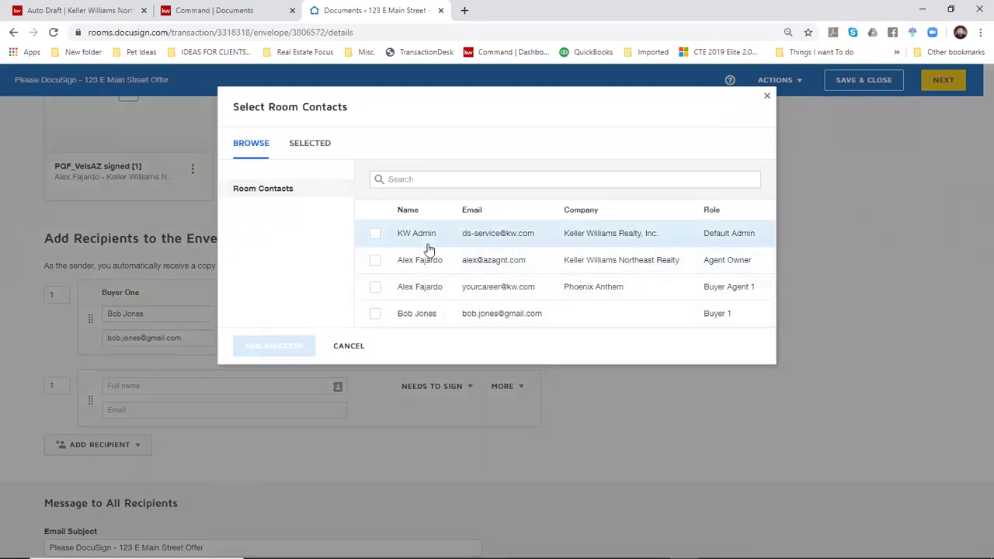
left_click(342, 347)
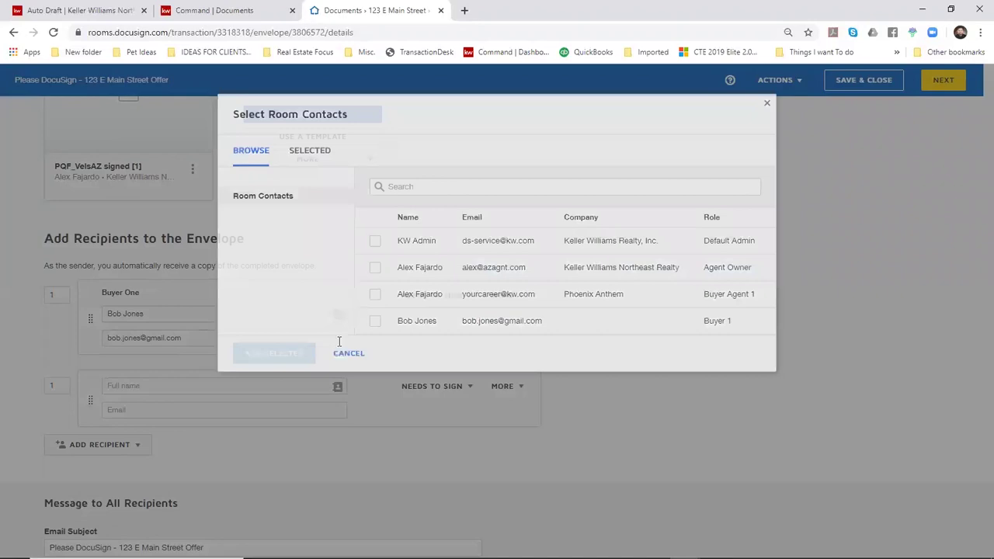
left_click(130, 446)
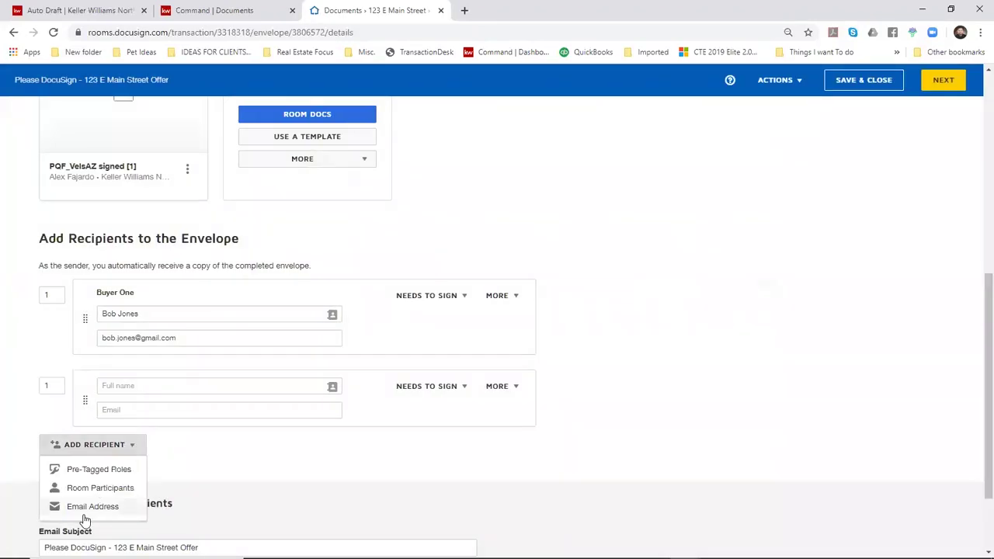
left_click(512, 459)
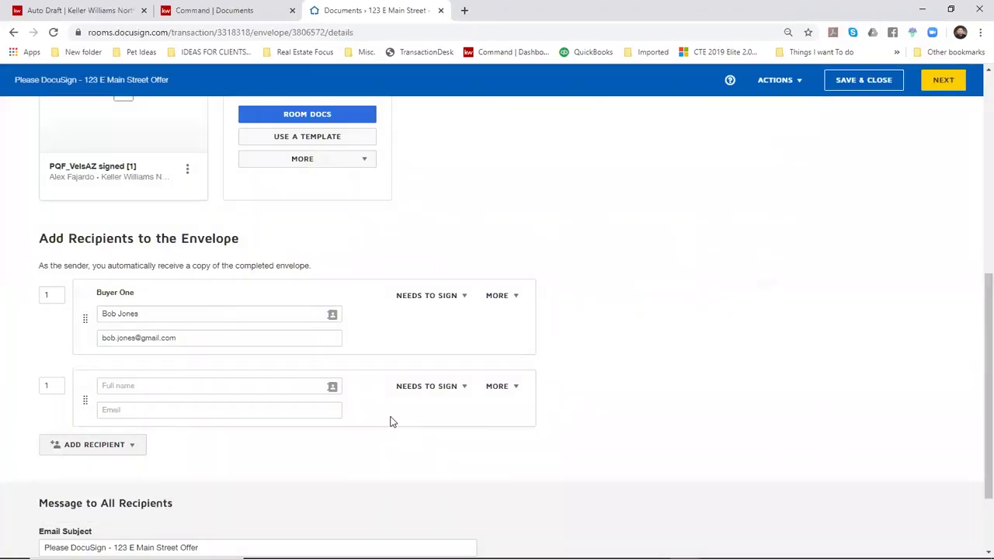
left_click(121, 445)
left_click(91, 508)
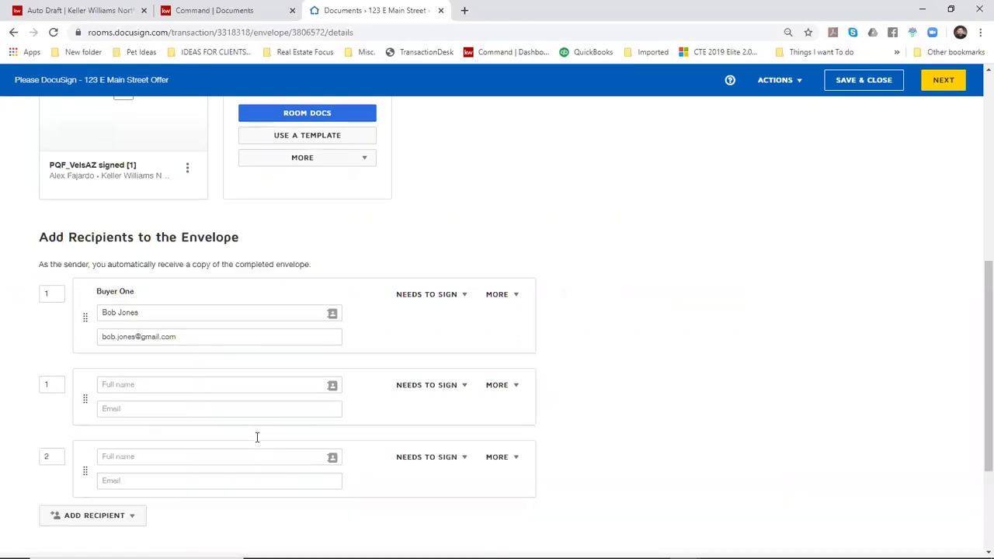
scroll(256, 436, "down", 1)
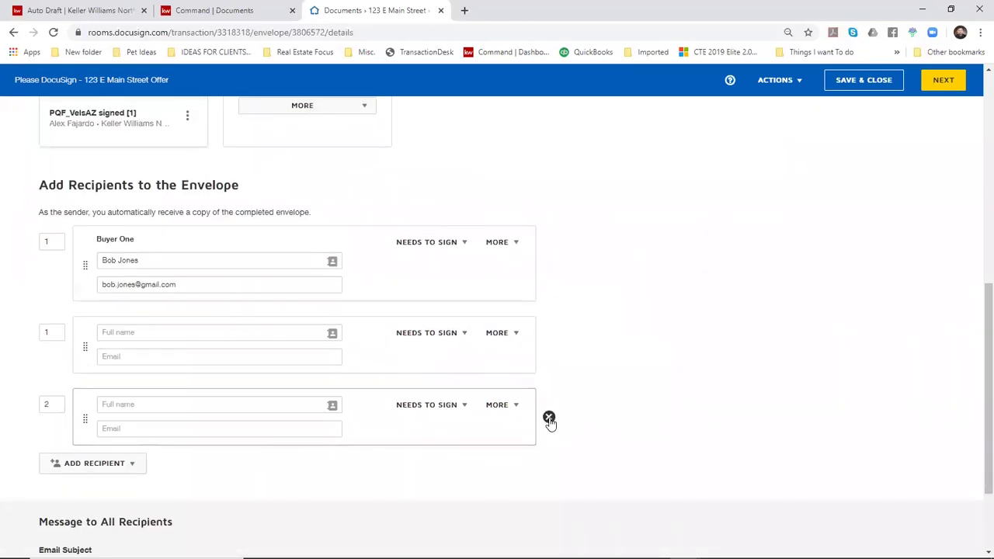
left_click(549, 419)
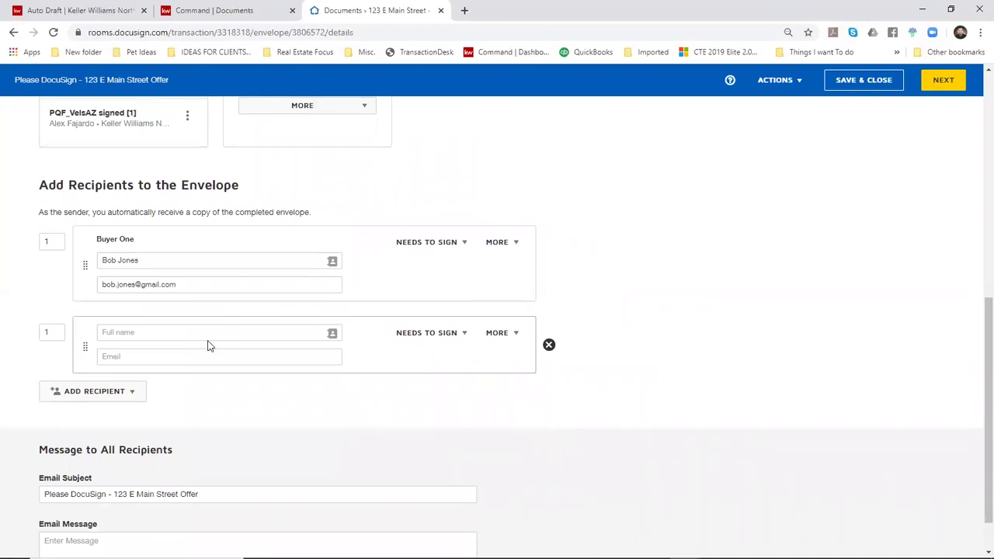
- Enter the agent's full name and e-mail address for the second recipient
left_click(233, 334)
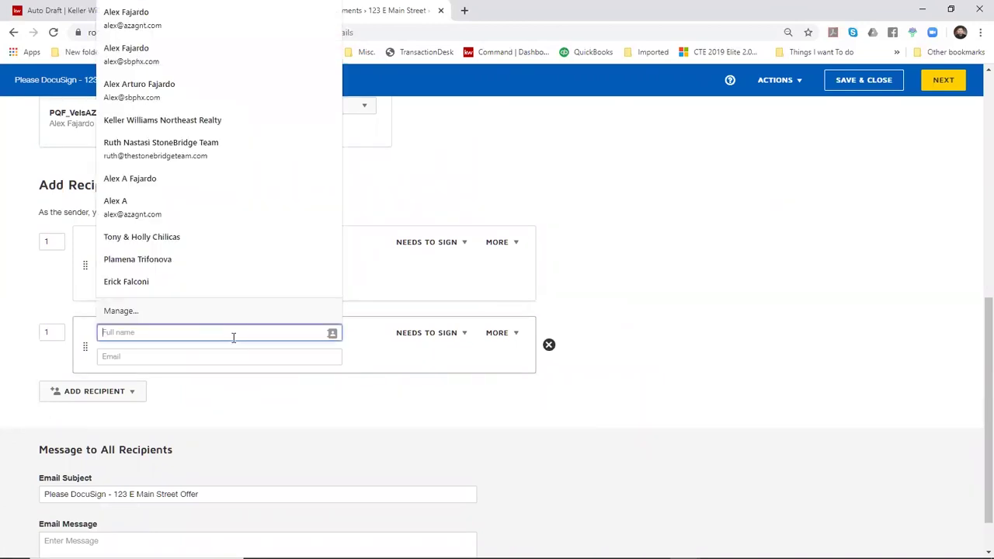
left_click(216, 357)
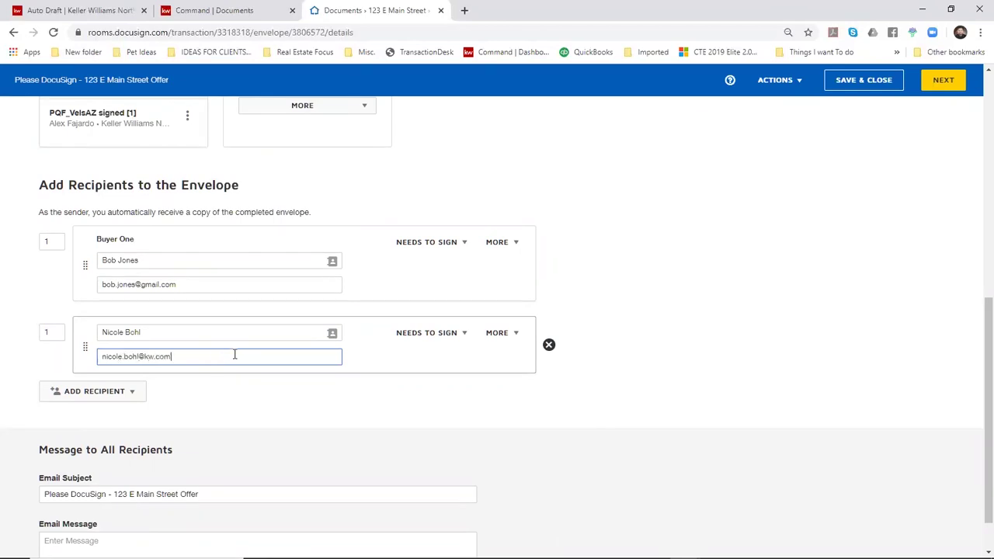
- Change the second recipient's role from Needs to Sign to Receives a Copy
left_click(460, 337)
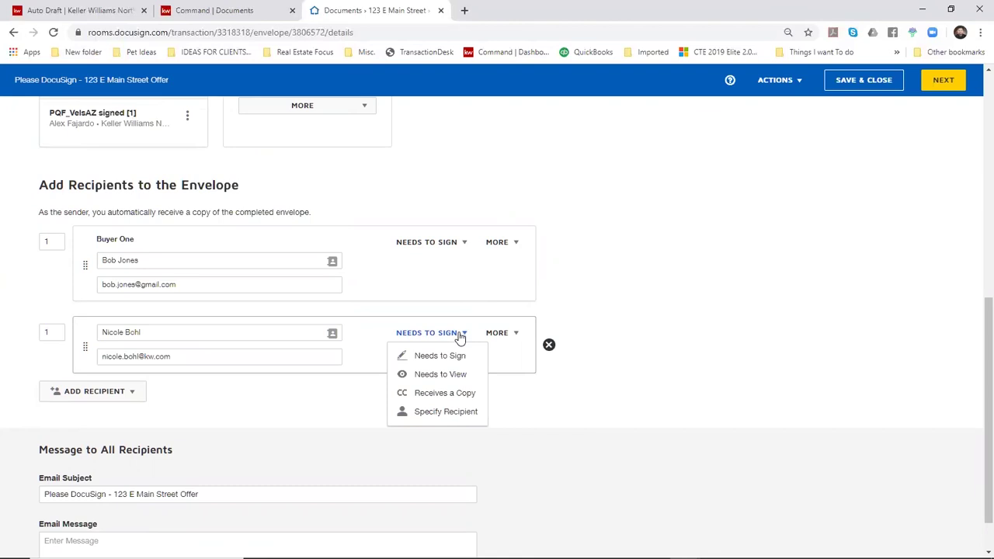
left_click(431, 394)
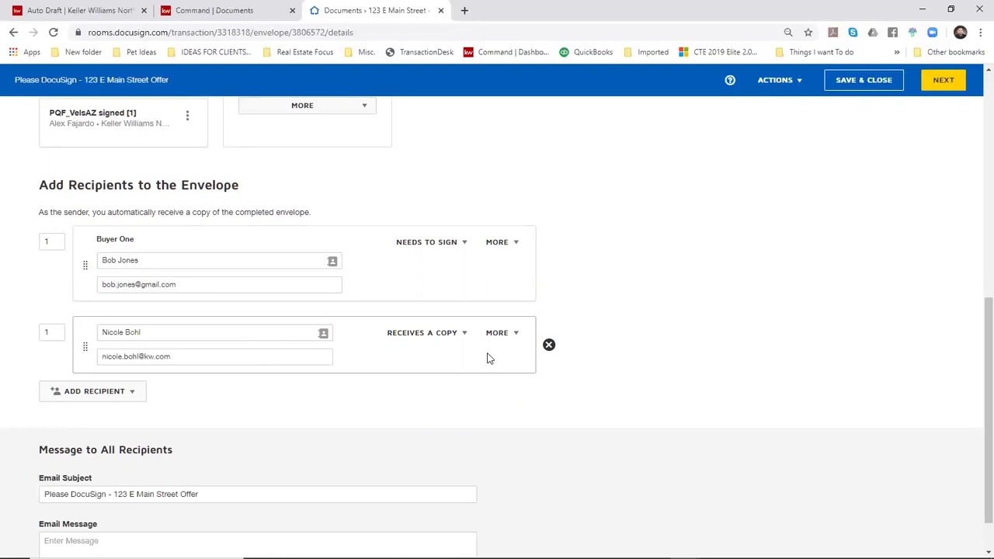
scroll(488, 365, "down", 1)
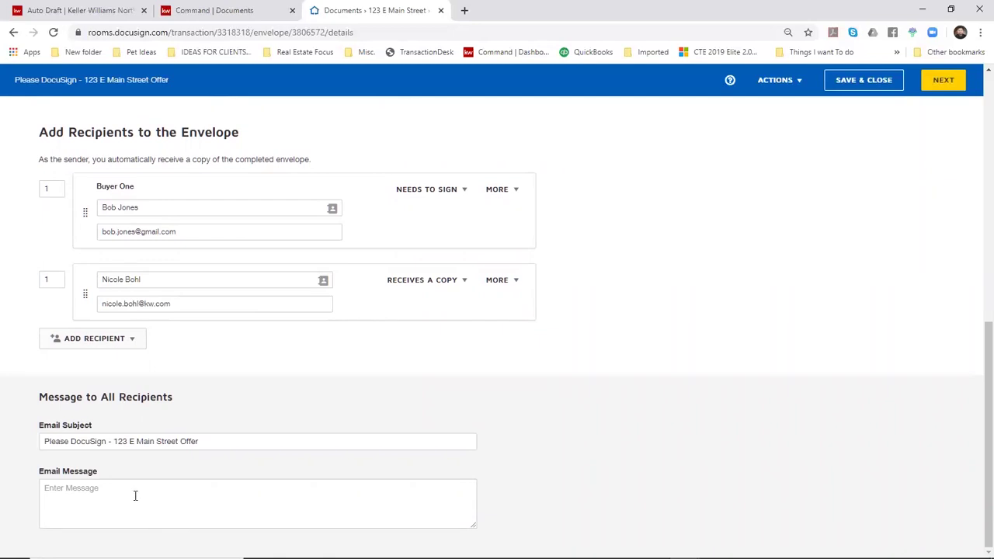
left_click(135, 495)
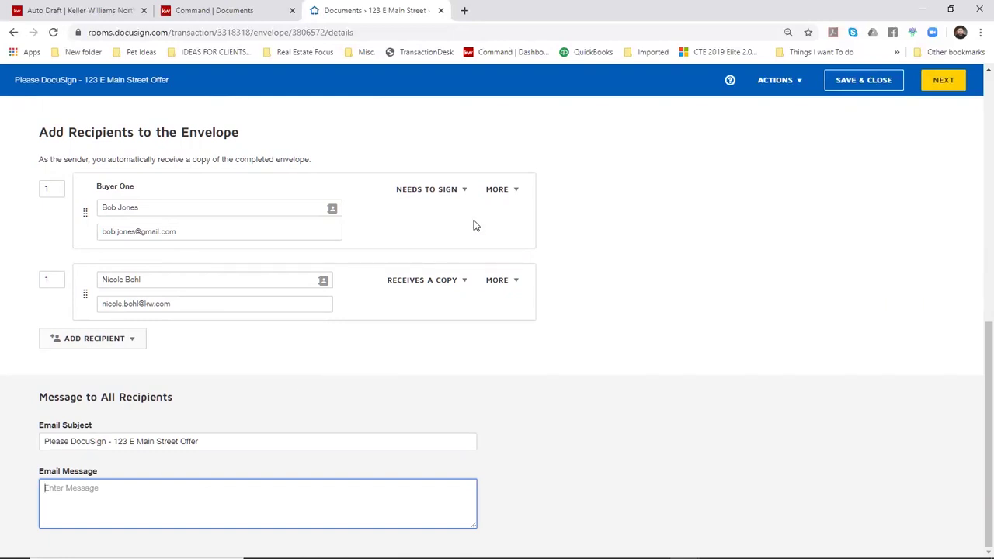
- Give Buyer One a private message presenting the offer as discussed and inviting a call with questions
left_click(511, 192)
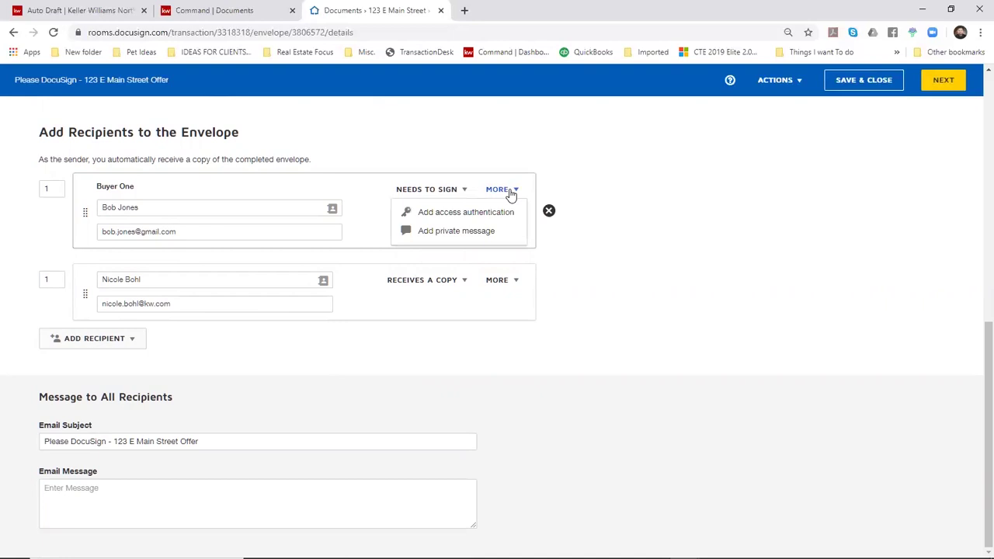
left_click(448, 233)
left_click(262, 309)
type("Hi Bob")
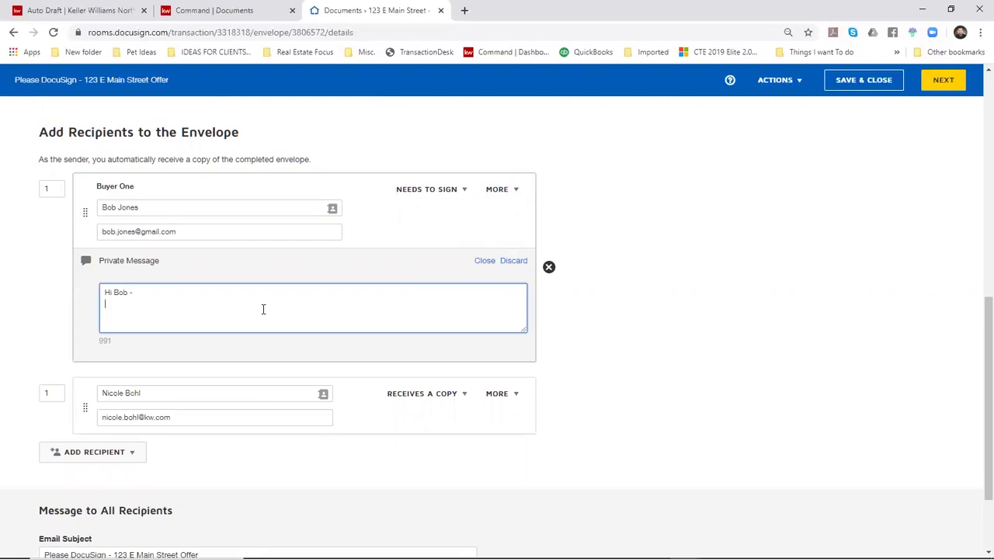
type(" -")
key("Return")
key("Return")
type("Here is th")
type("e offer as we discussed.")
type(" and if you have")
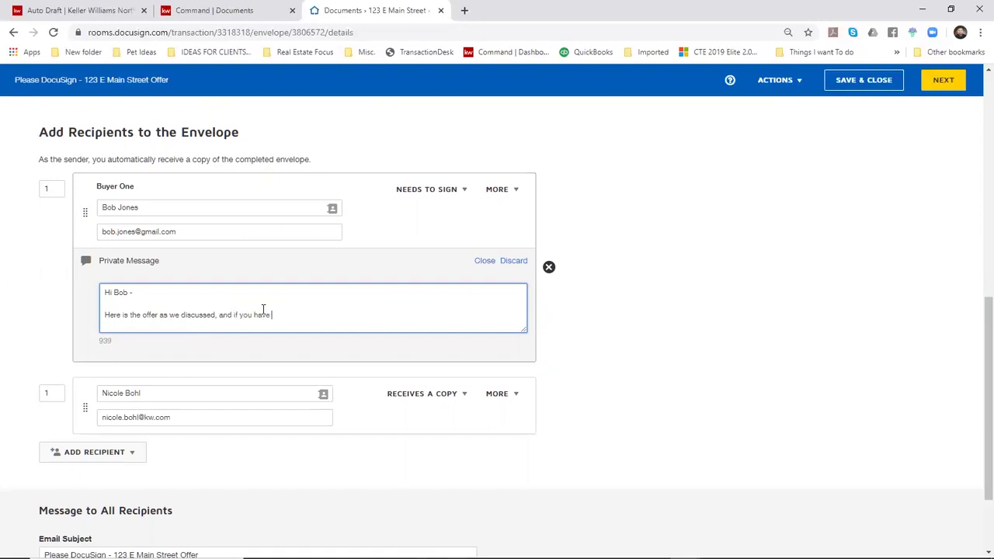
type(" any questions or concerns, just give me a give ca")
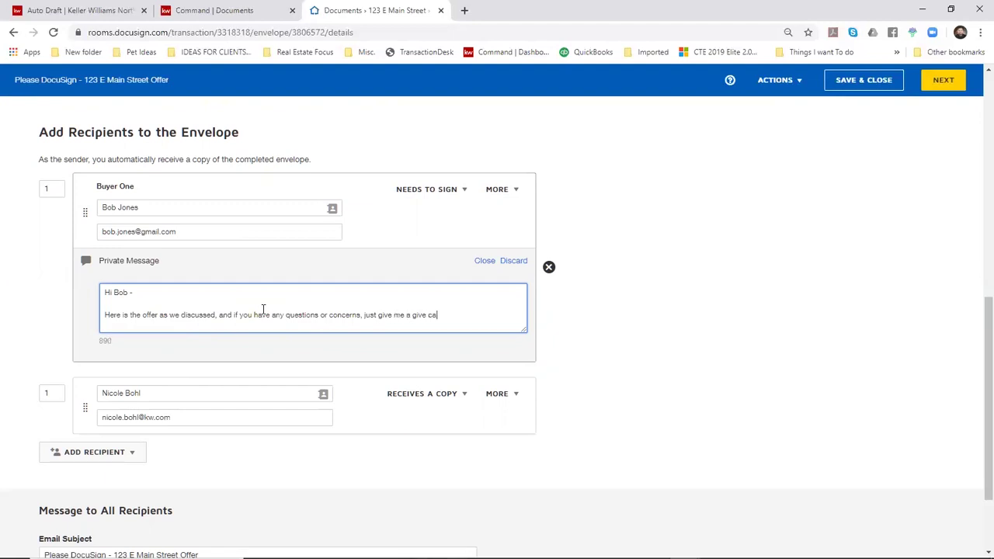
key("BackSpace")
key("BackSpace")
key("BackSpace")
key("BackSpace")
type("give me a call.")
left_click(485, 261)
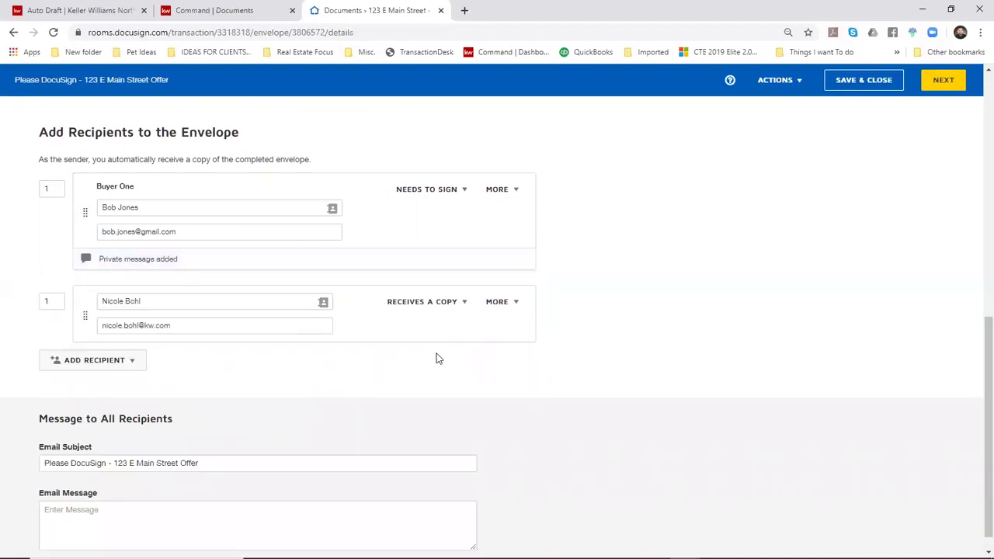
- Add a private message telling the CC'd agent they're copied on the buyer's signed 123 E Main offer
left_click(500, 302)
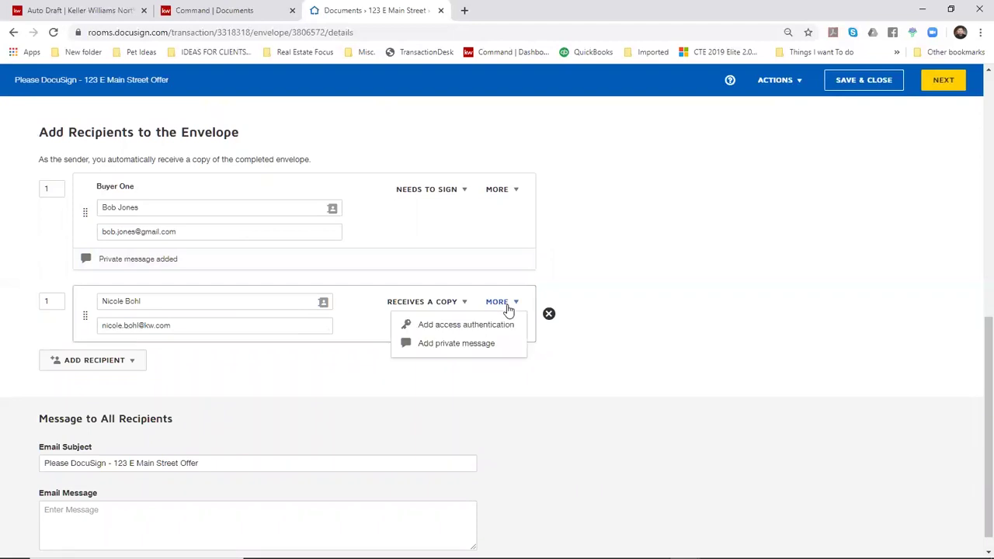
left_click(457, 345)
left_click(279, 387)
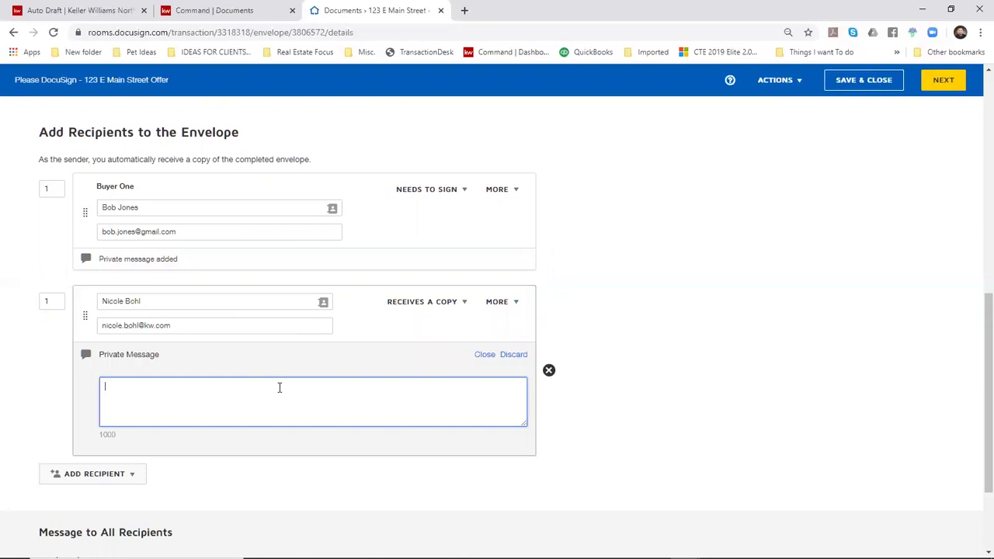
type("Hi Nicol e-")
key("BackSpace")
key("BackSpace")
key("BackSpace")
type("e ")
type("-  I CC'ed you on the ")
type("signed doc")
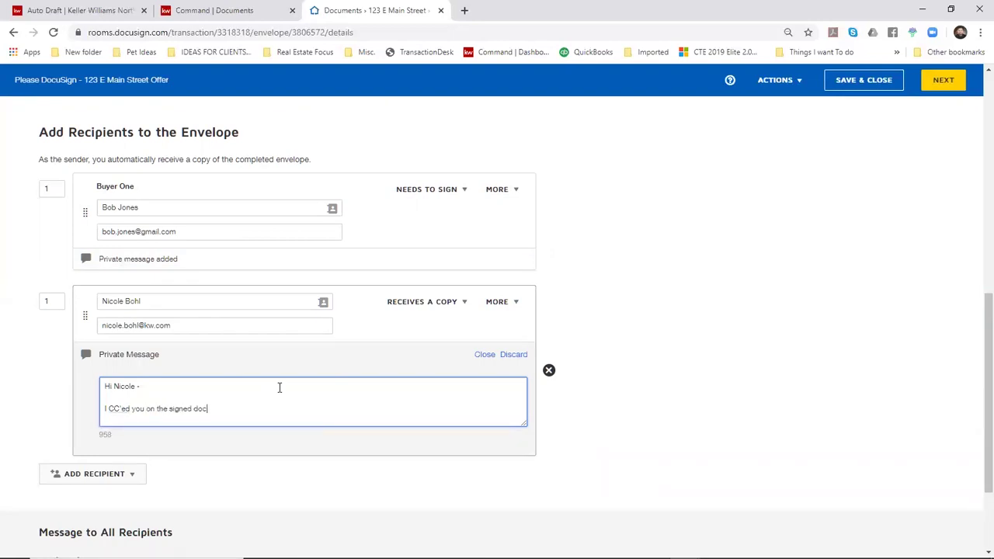
type("uments from my buyer, this is our offer on 12")
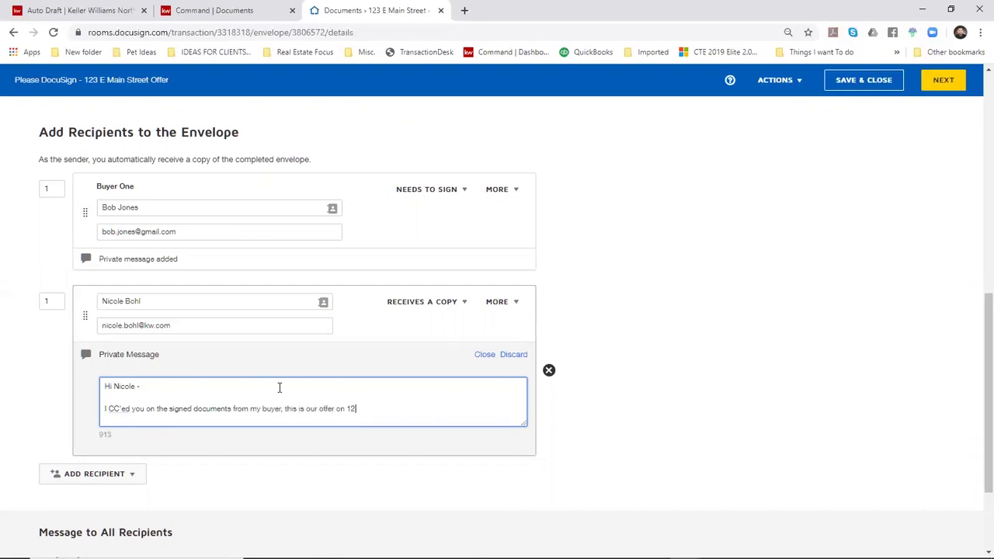
type("3 E Main Street.")
- Save the agent's private message and enter the email message 'Here is the docusign for the offer on 123 E Main Street.'
left_click(484, 357)
scroll(257, 264, "down", 1)
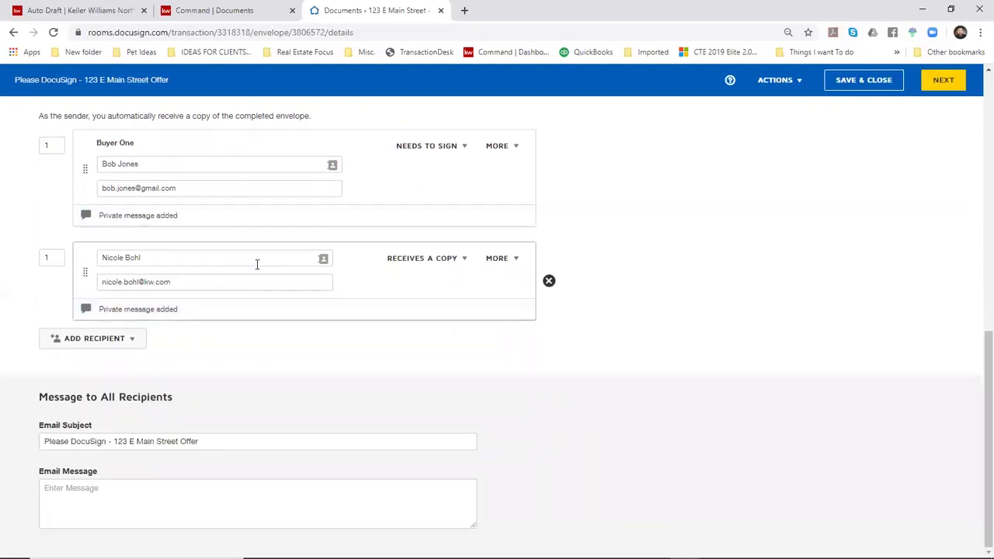
left_click(89, 505)
type("Here is the do")
type("cusign for the offer on 123")
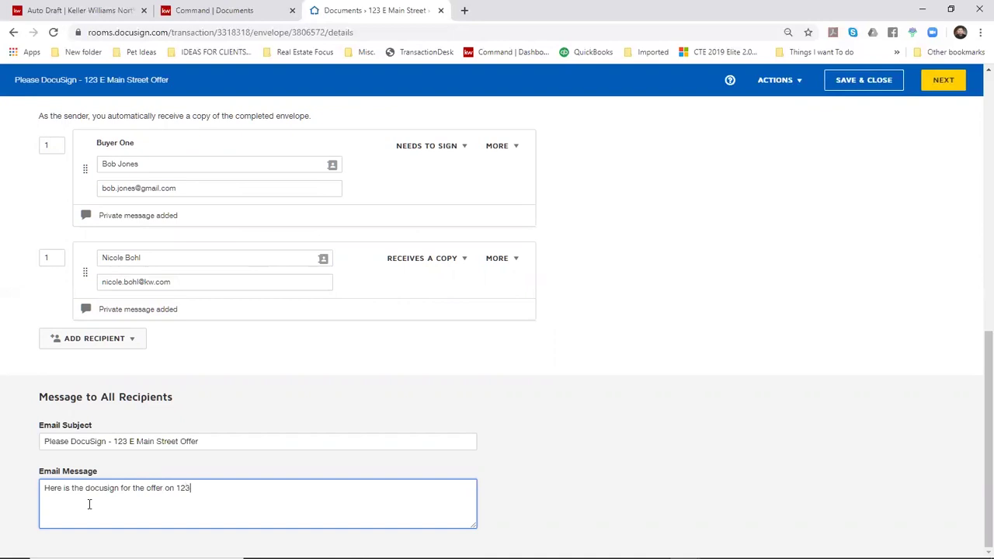
type(" E Main Street.")
left_click(466, 378)
- Scroll through the envelope to review its recipients and messages
scroll(466, 378, "up", 3)
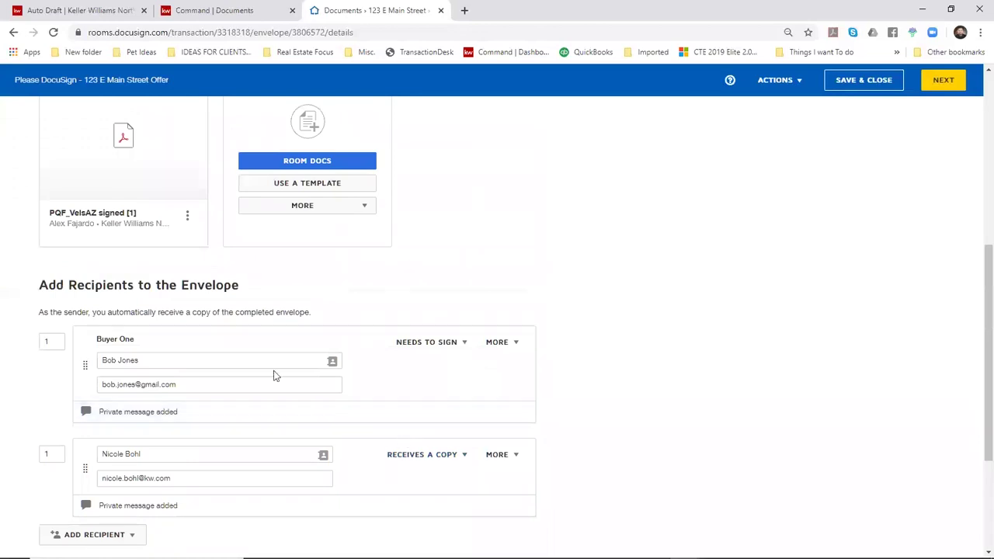
scroll(497, 304, "up", 5)
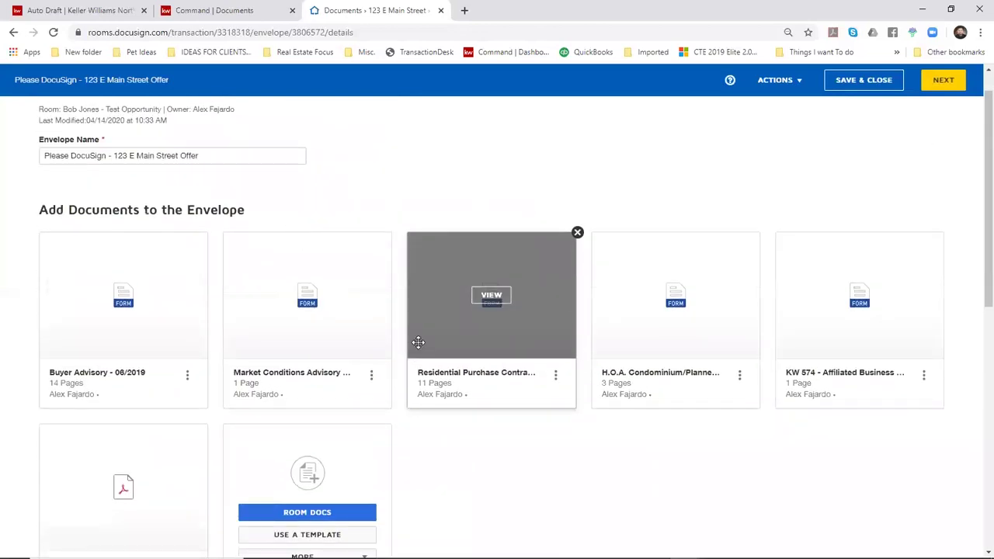
scroll(419, 349, "down", 2)
scroll(419, 348, "down", 4)
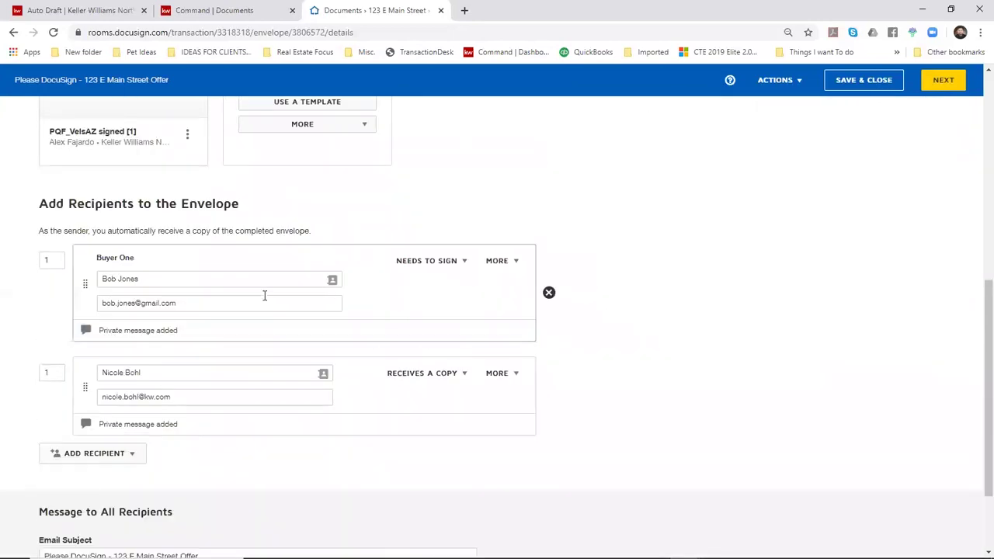
scroll(287, 334, "down", 2)
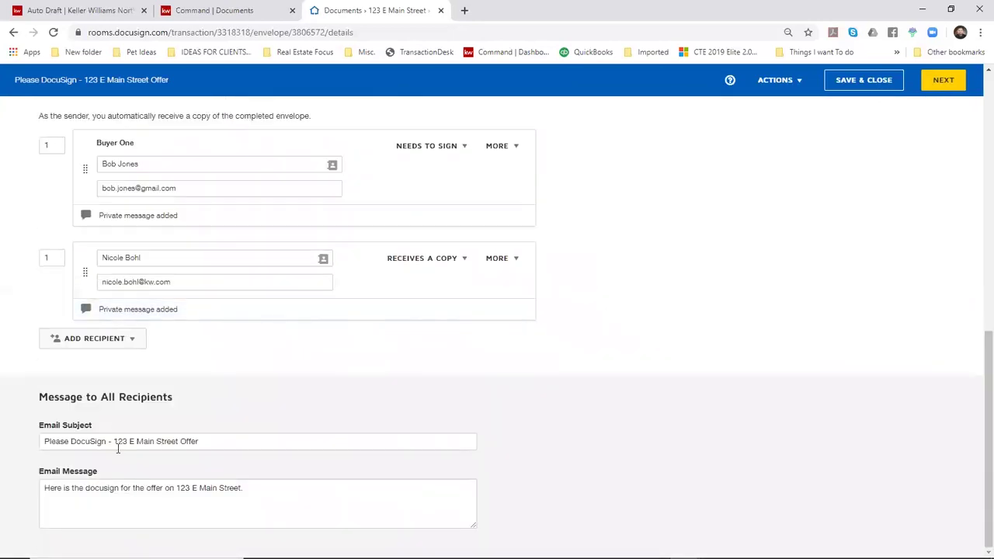
scroll(288, 461, "up", 1)
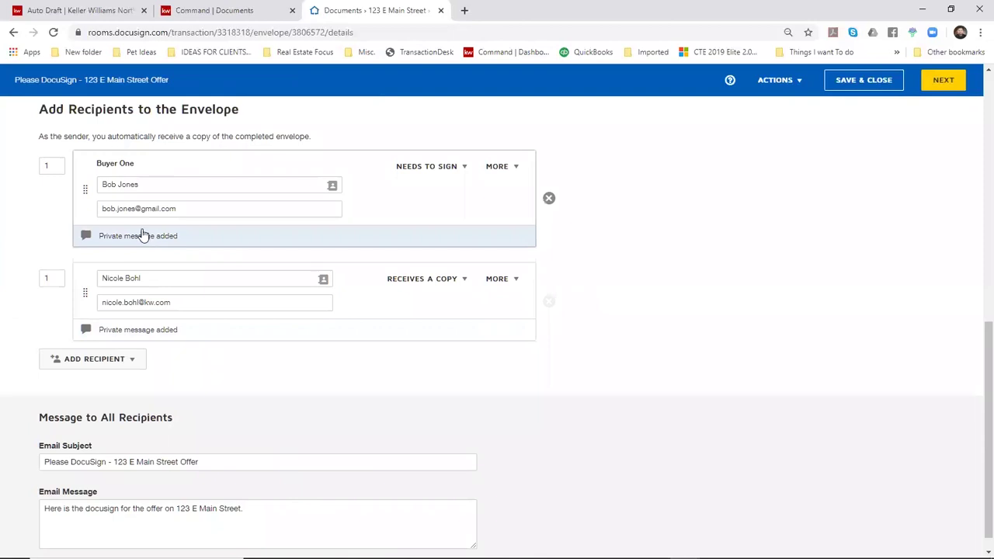
scroll(648, 366, "up", 2)
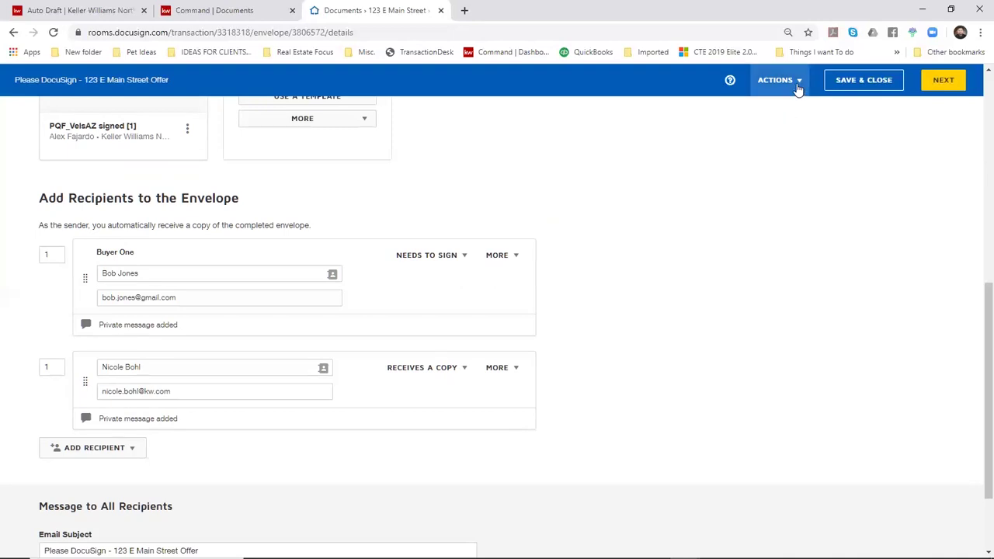
left_click(797, 87)
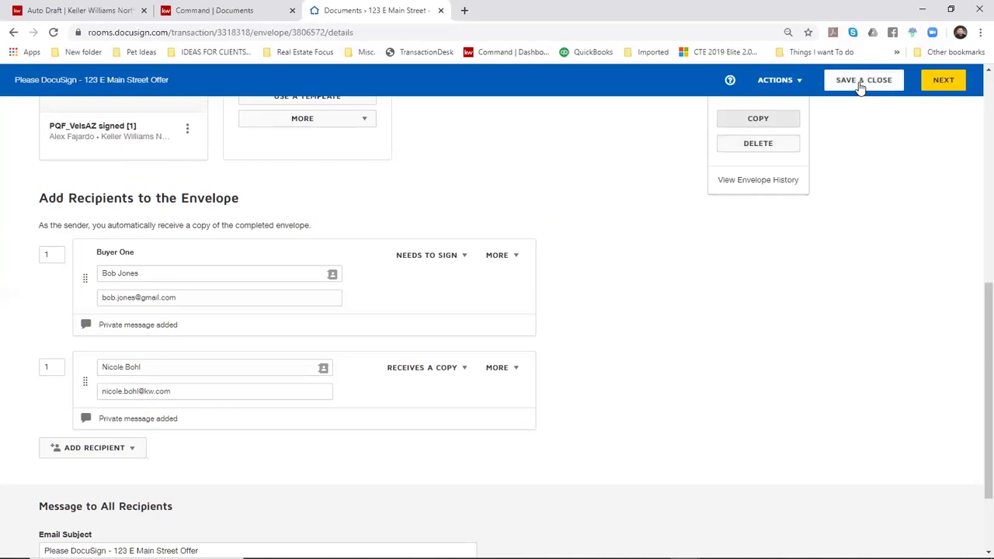
left_click(934, 88)
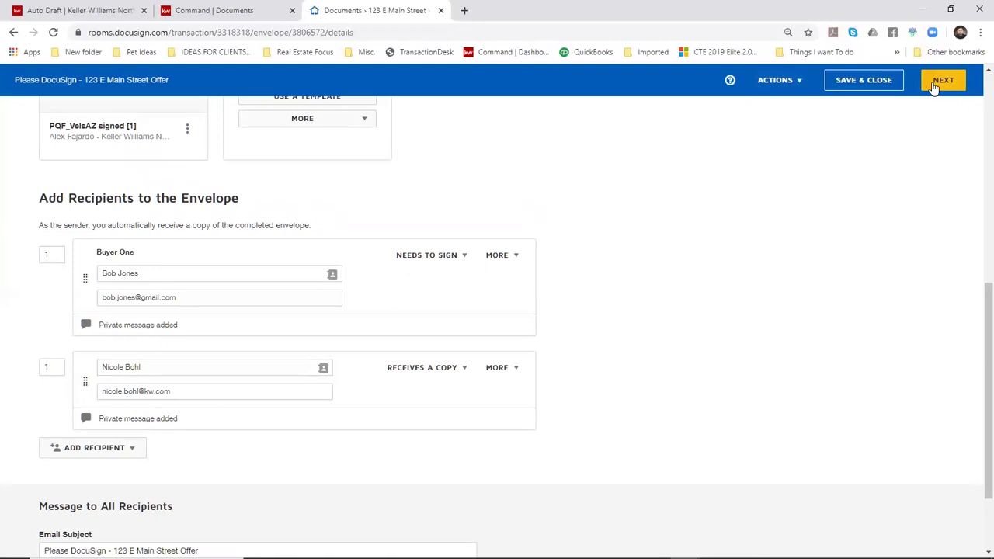
- Proceed to Add Fields and scroll the Buyer Advisory to its Buyer Acknowledgment page
left_click(935, 88)
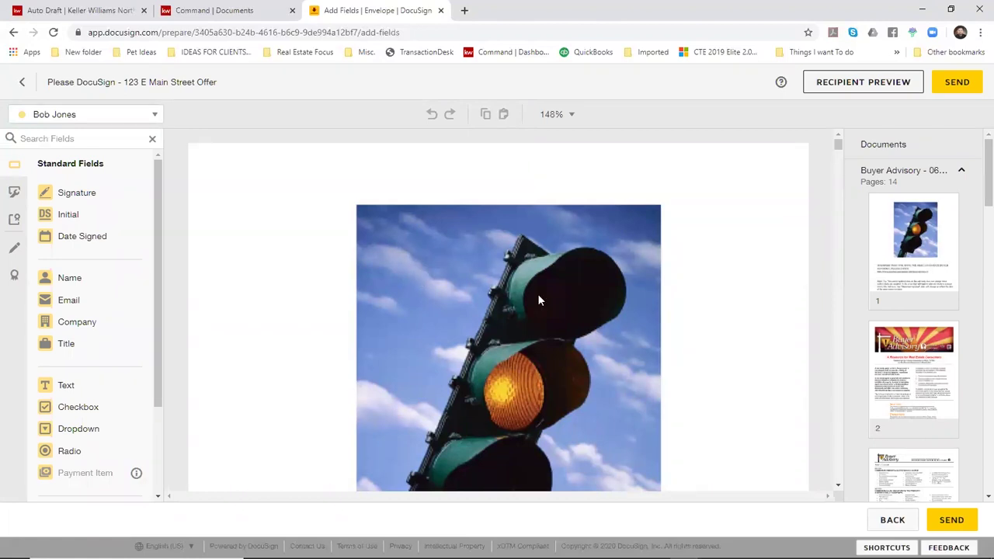
scroll(445, 355, "down", 2)
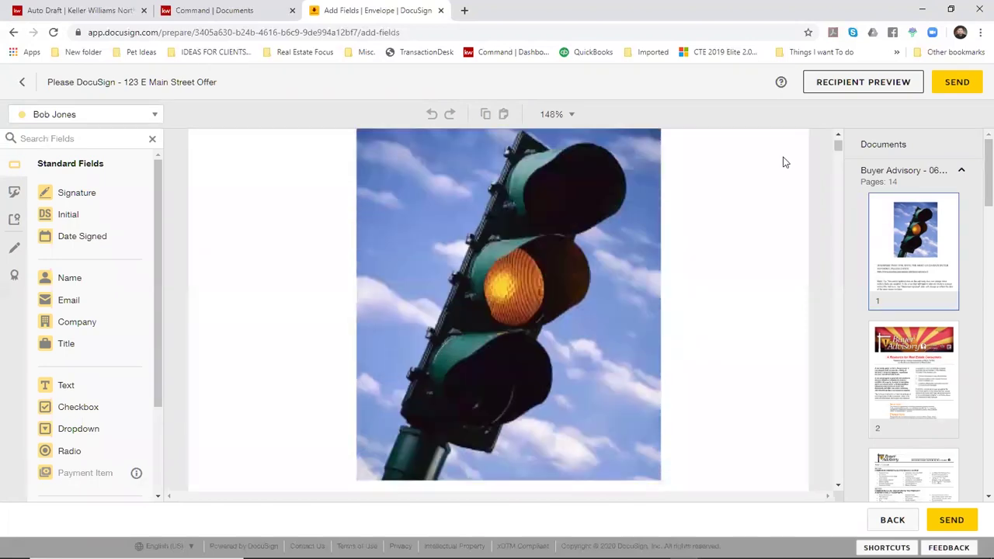
left_click_drag(841, 144, 845, 285)
scroll(460, 311, "down", 2)
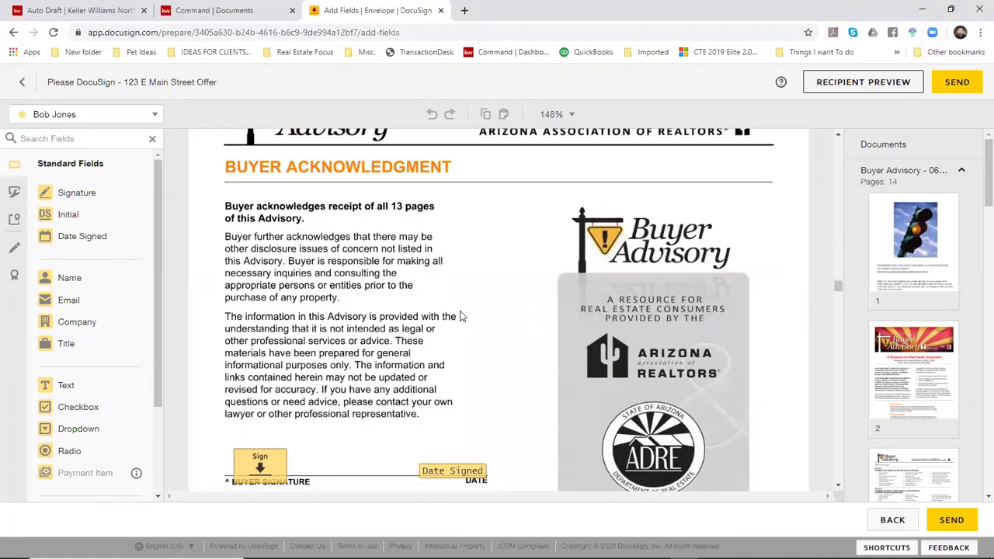
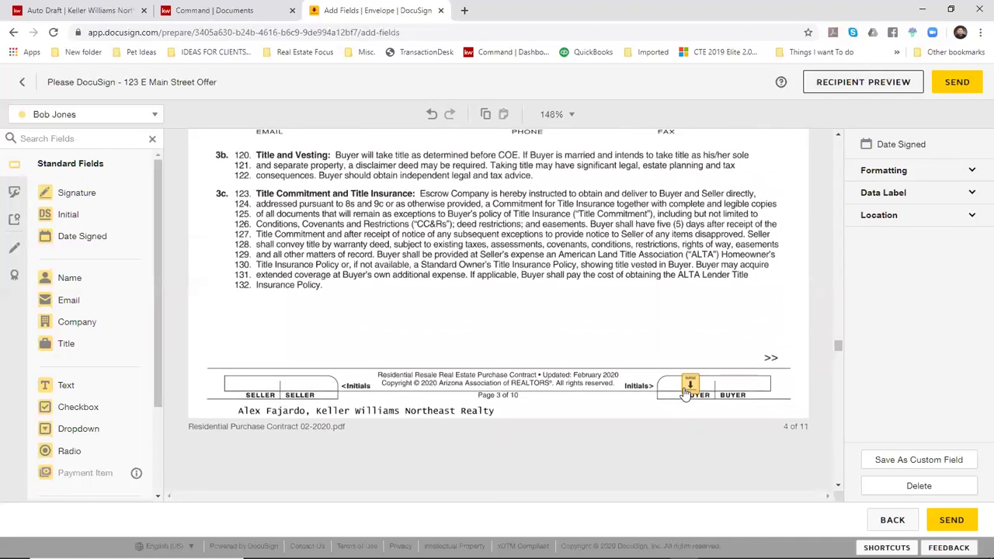
- Scroll down page 4 to section 4d, the Lead-Based Paint Disclosure with its two initials lines
scroll(676, 388, "down", 2)
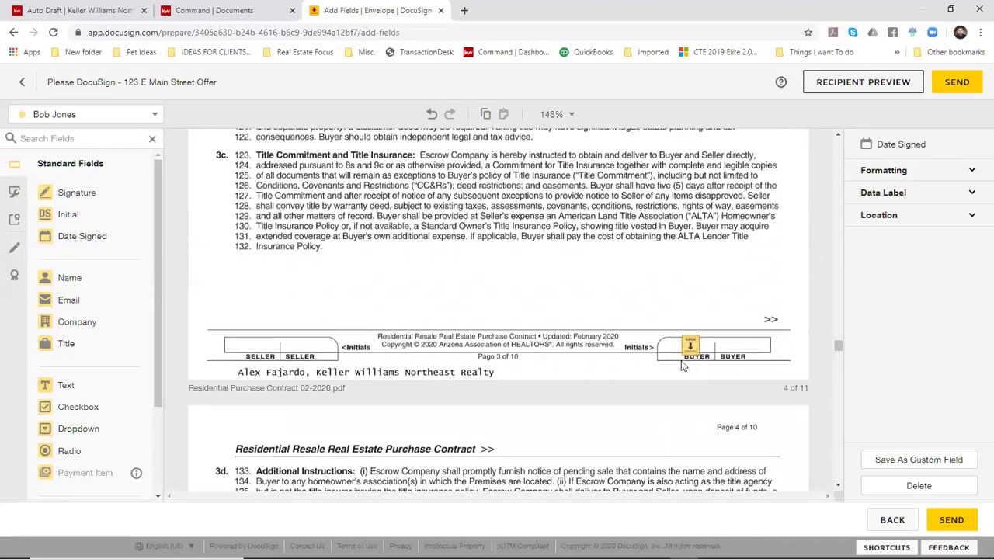
scroll(684, 391, "down", 4)
scroll(684, 391, "down", 5)
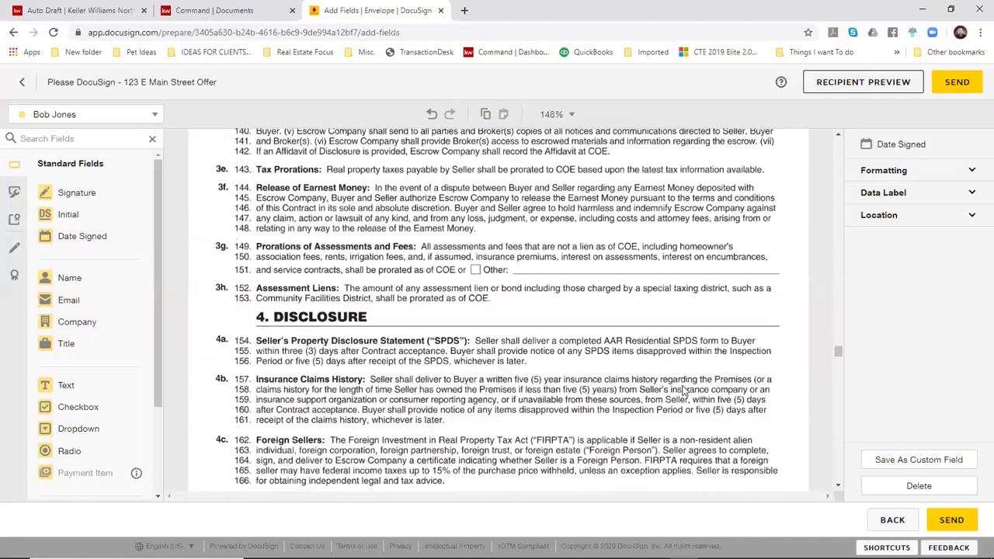
scroll(676, 404, "down", 5)
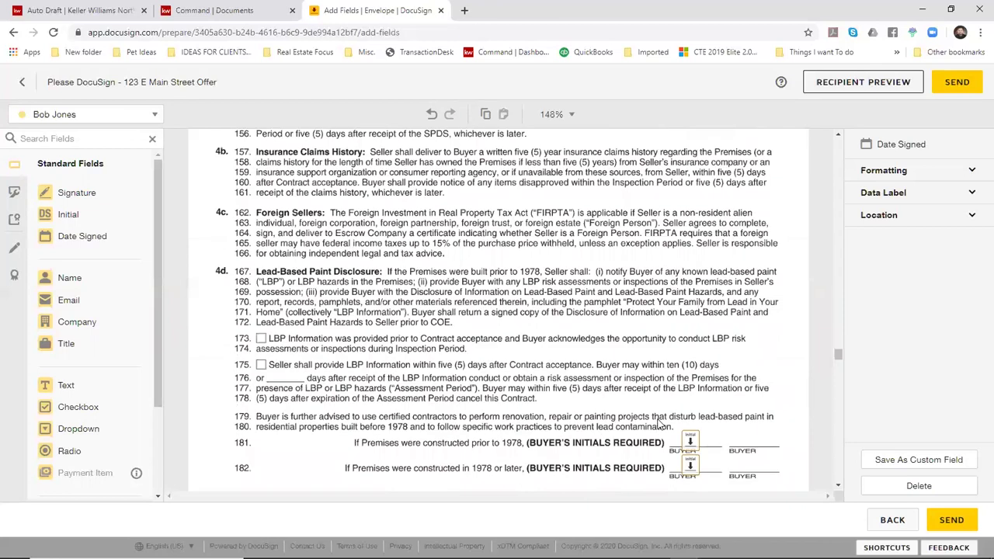
scroll(658, 423, "down", 1)
scroll(658, 423, "down", 3)
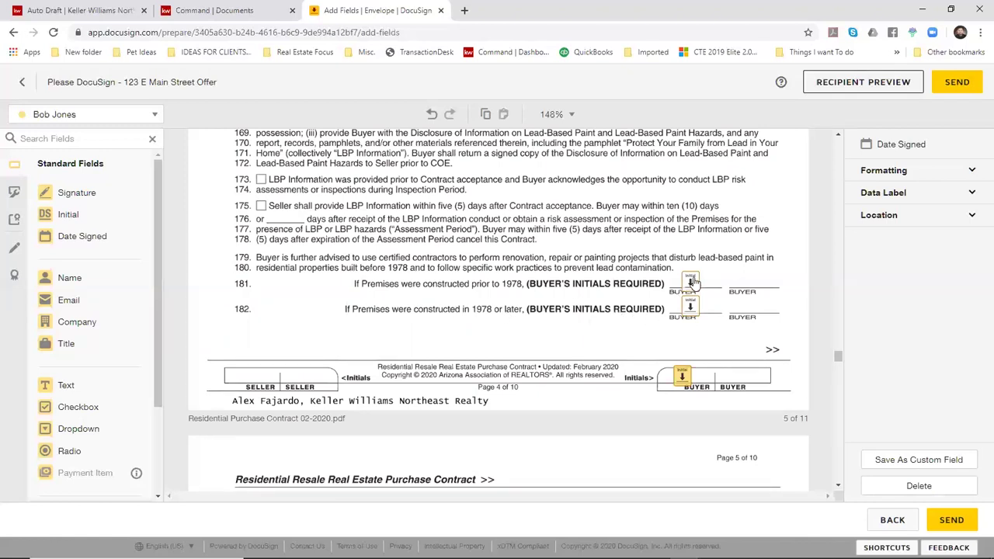
- Delete the line 181 buyer Initial field and mark the line 182 Initial field as required
left_click(692, 283)
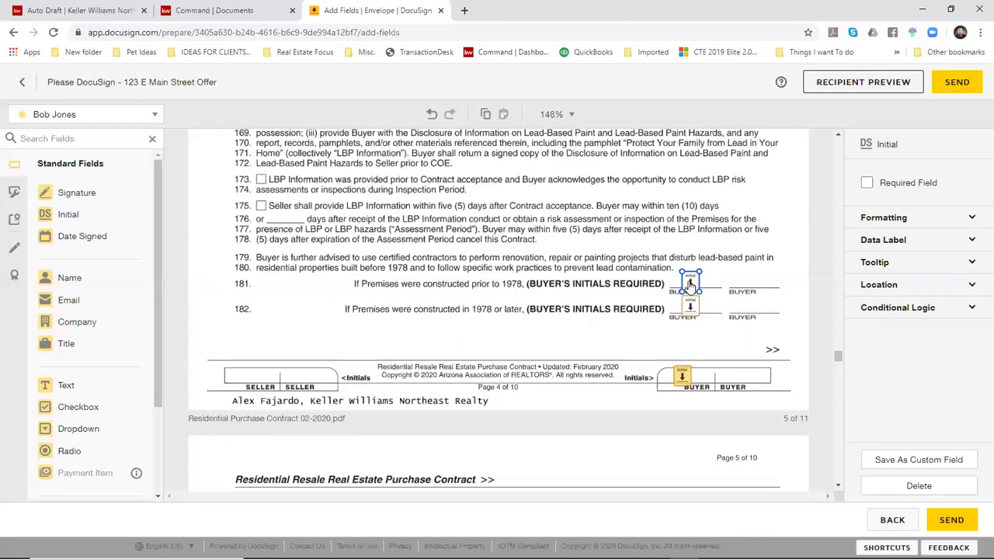
key("Delete")
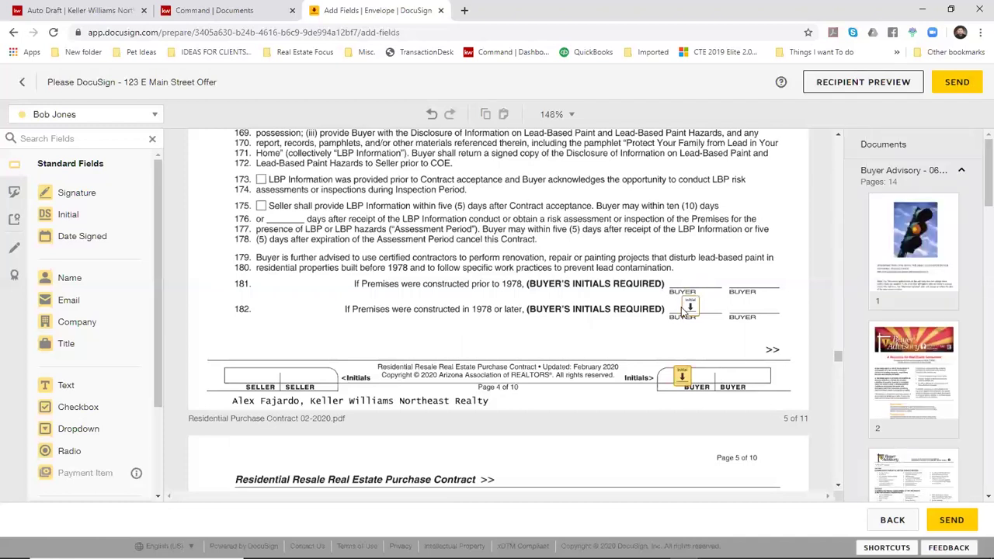
left_click(689, 309)
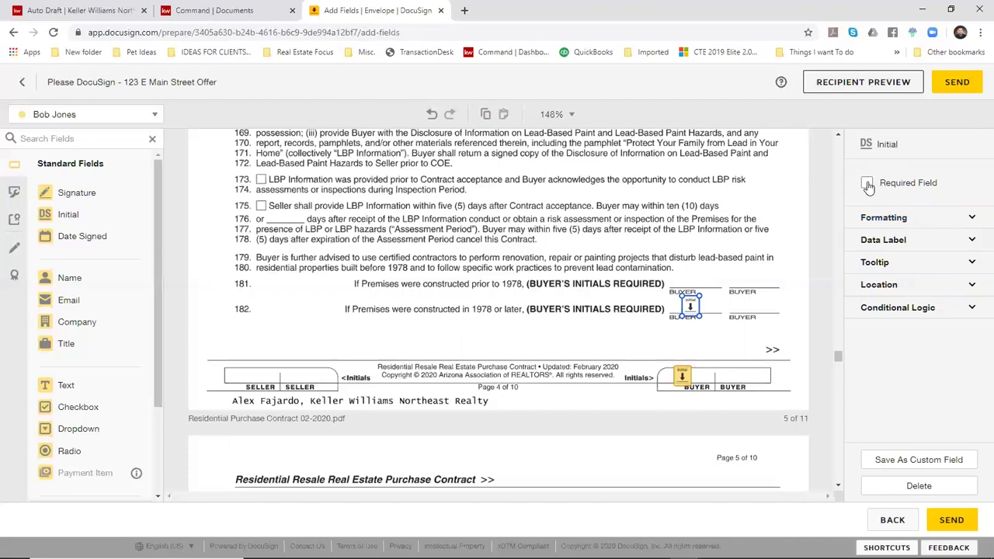
left_click(867, 184)
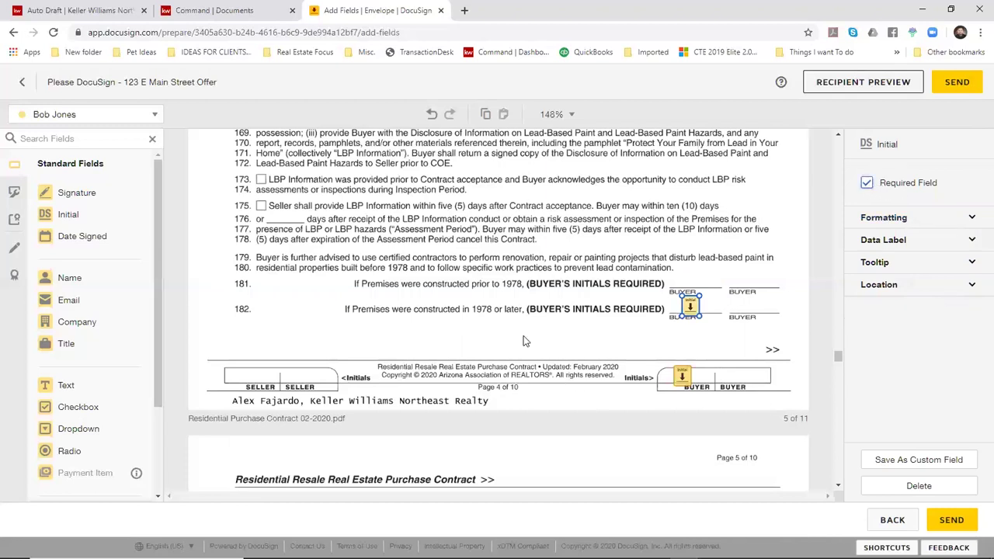
left_click(523, 339)
scroll(524, 340, "down", 1)
- Scroll past the purchase contract to the H.O.A. addendum's page 3, Buyer's Acknowledgment and Terms
scroll(524, 339, "down", 6)
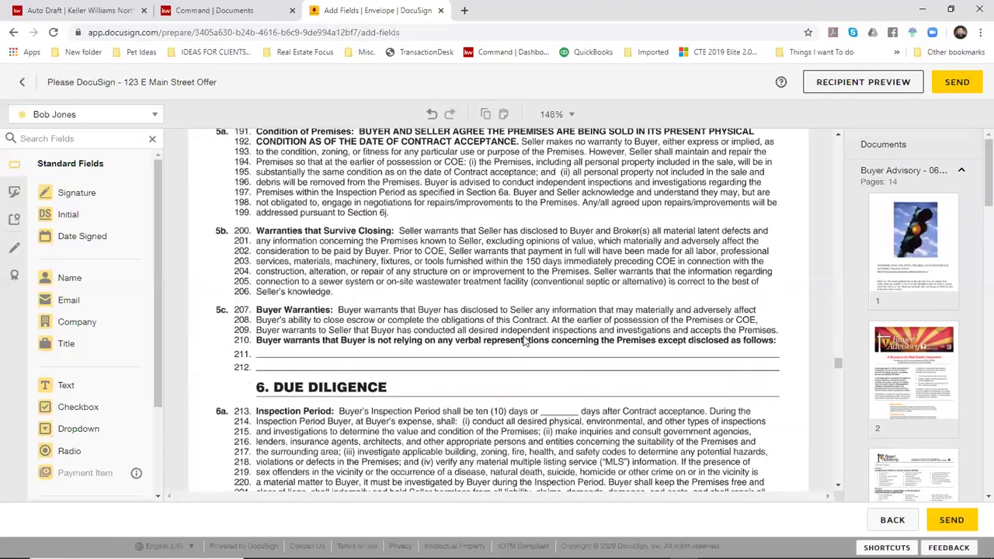
scroll(524, 340, "down", 8)
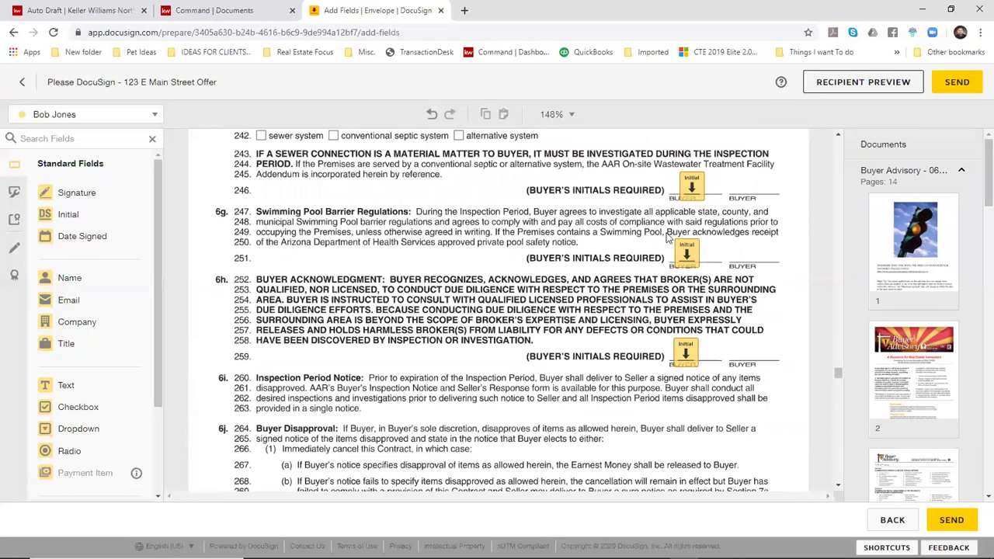
scroll(604, 416, "down", 2)
scroll(603, 411, "down", 8)
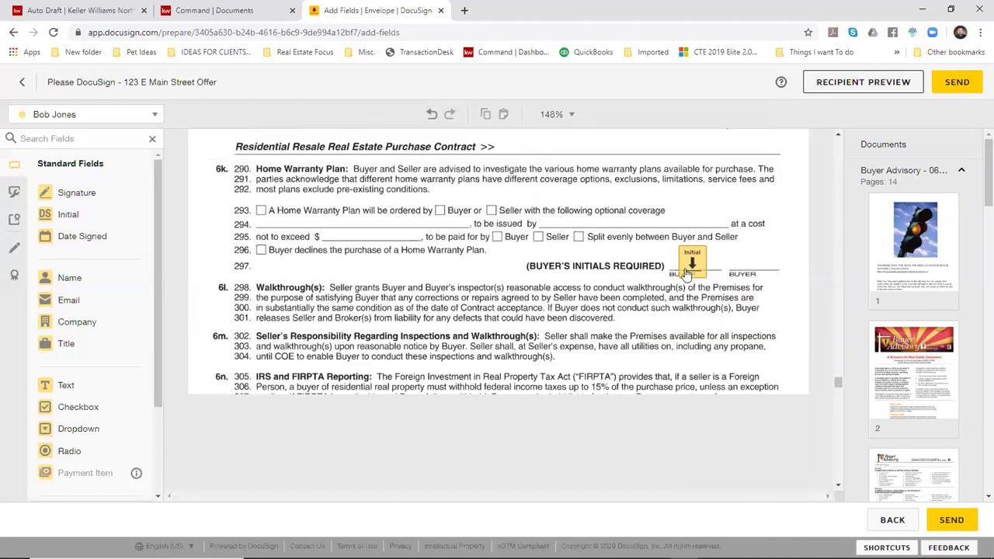
scroll(651, 310, "down", 2)
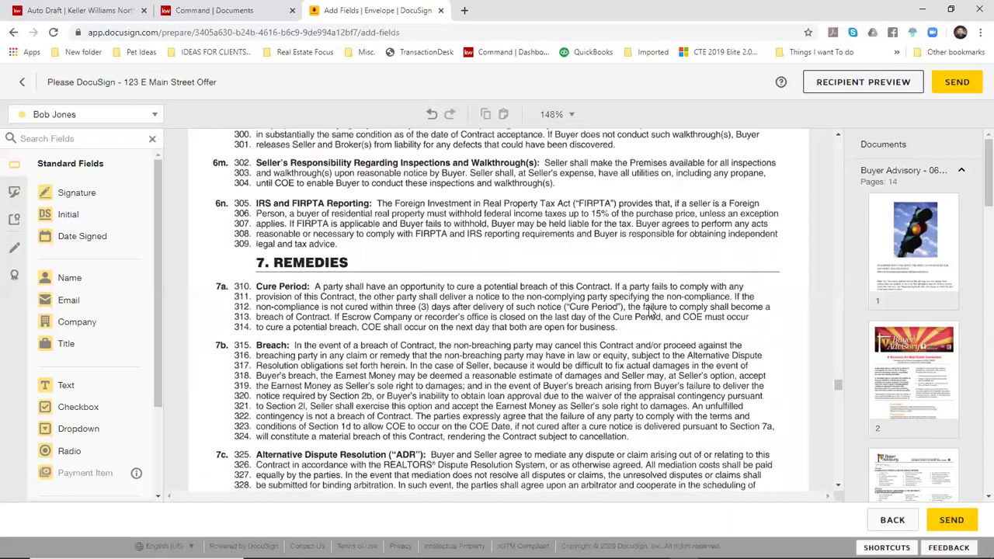
scroll(651, 311, "down", 10)
scroll(651, 313, "down", 8)
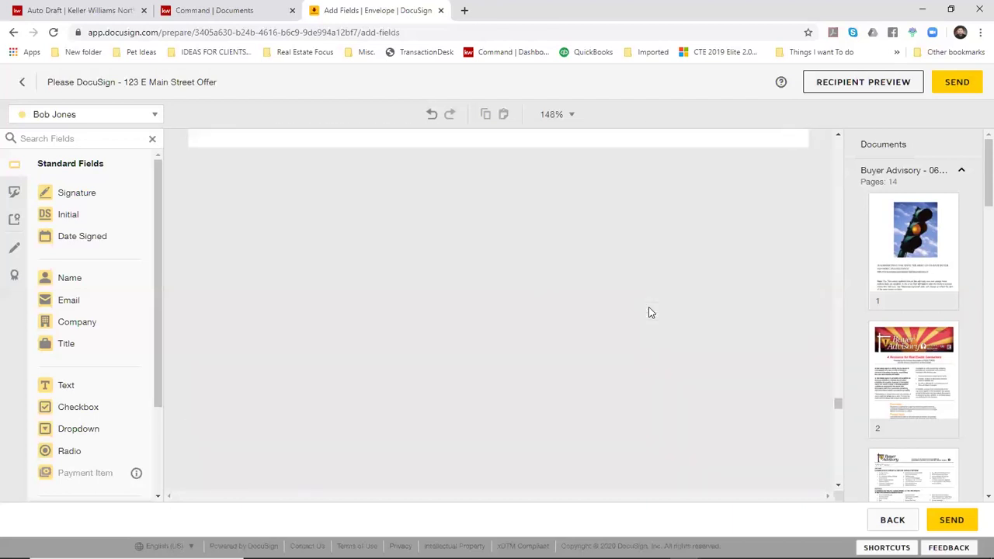
scroll(651, 312, "down", 3)
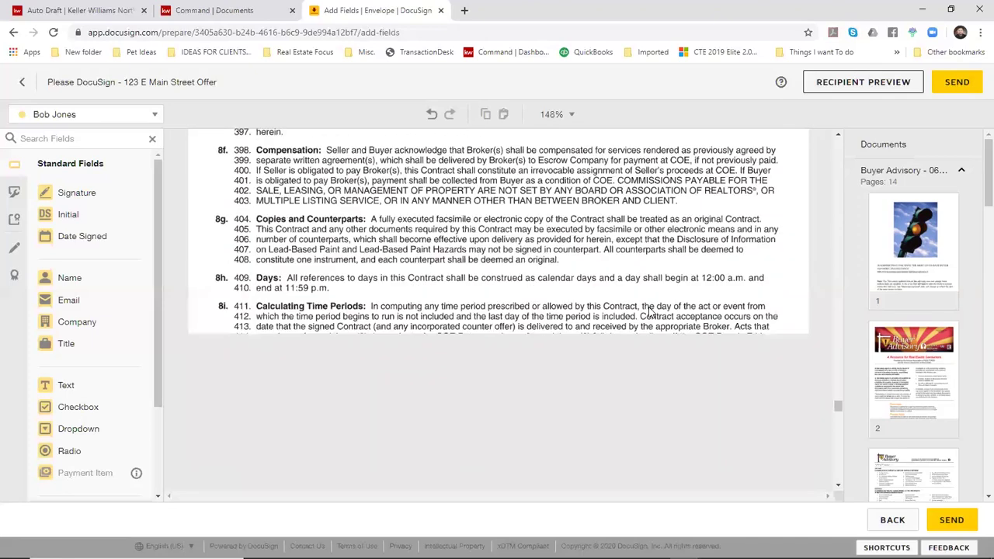
scroll(651, 311, "down", 3)
scroll(698, 362, "down", 2)
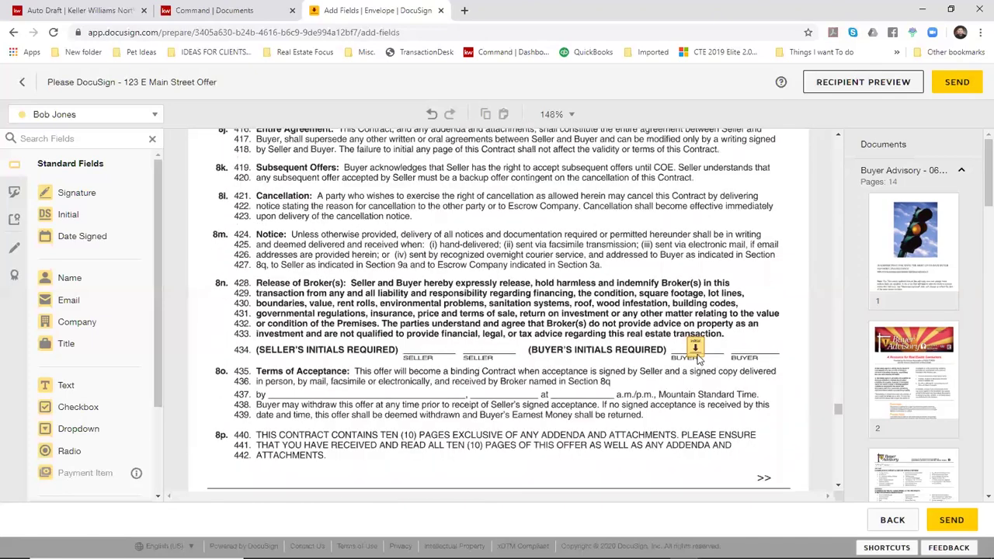
scroll(596, 362, "down", 3)
scroll(597, 362, "down", 2)
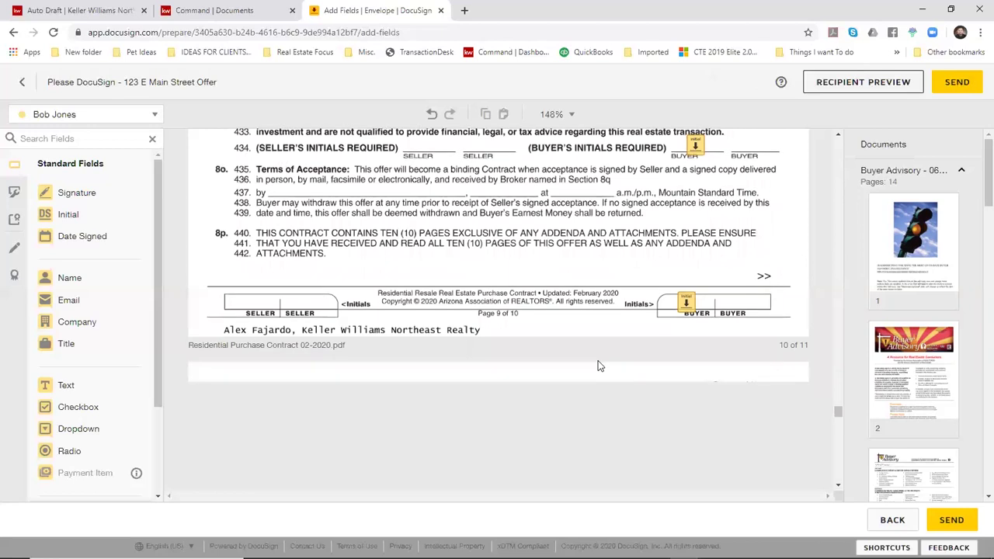
scroll(598, 365, "down", 3)
scroll(462, 375, "down", 1)
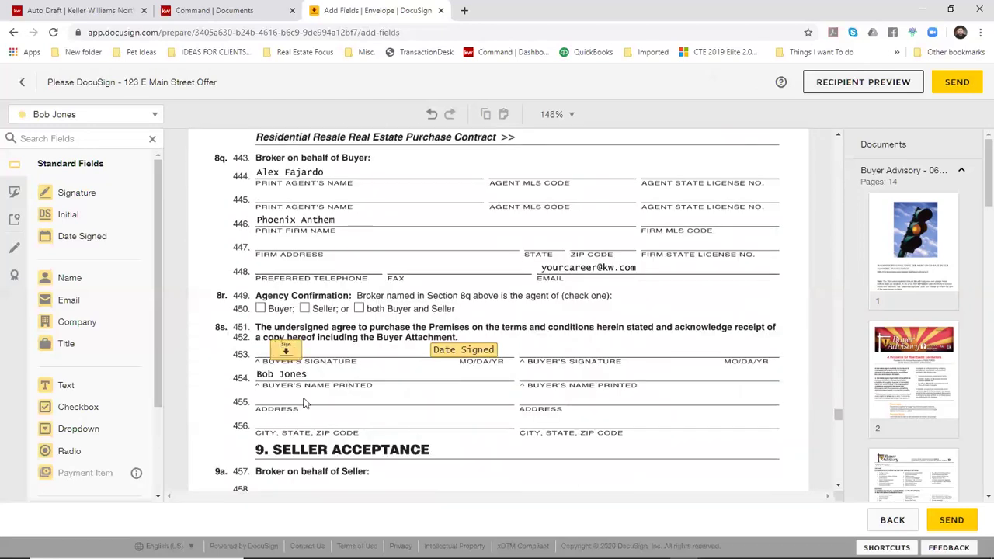
scroll(311, 408, "down", 8)
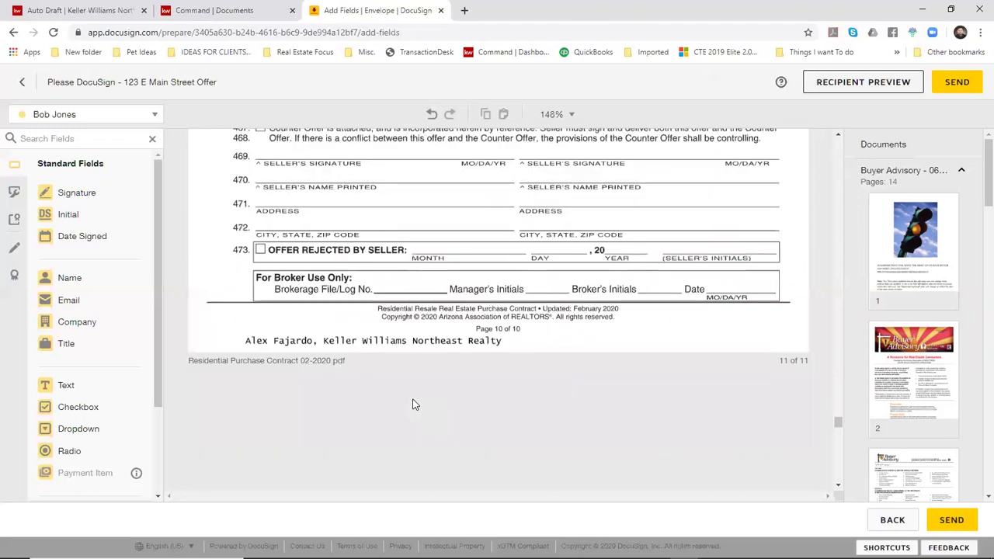
scroll(414, 404, "down", 1)
scroll(414, 404, "down", 10)
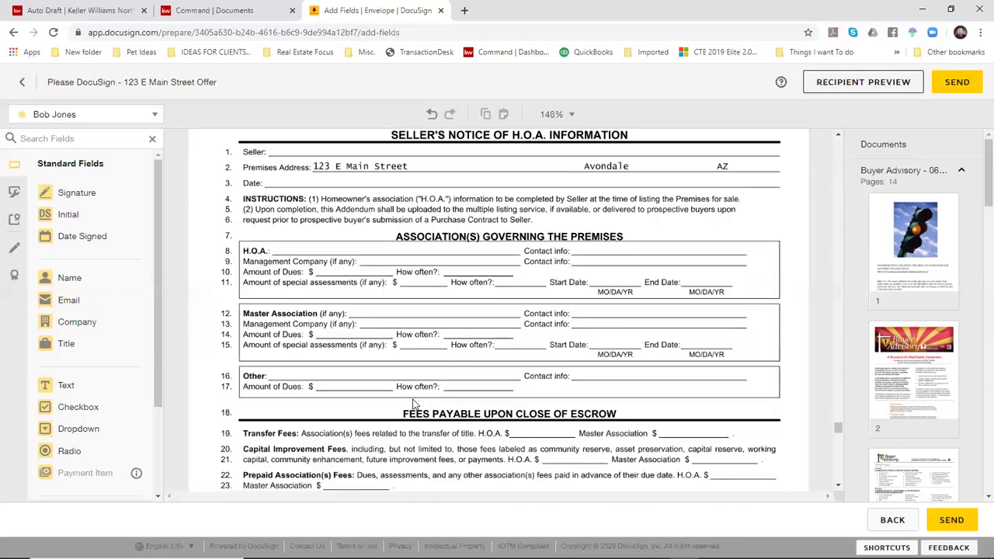
scroll(414, 404, "down", 1)
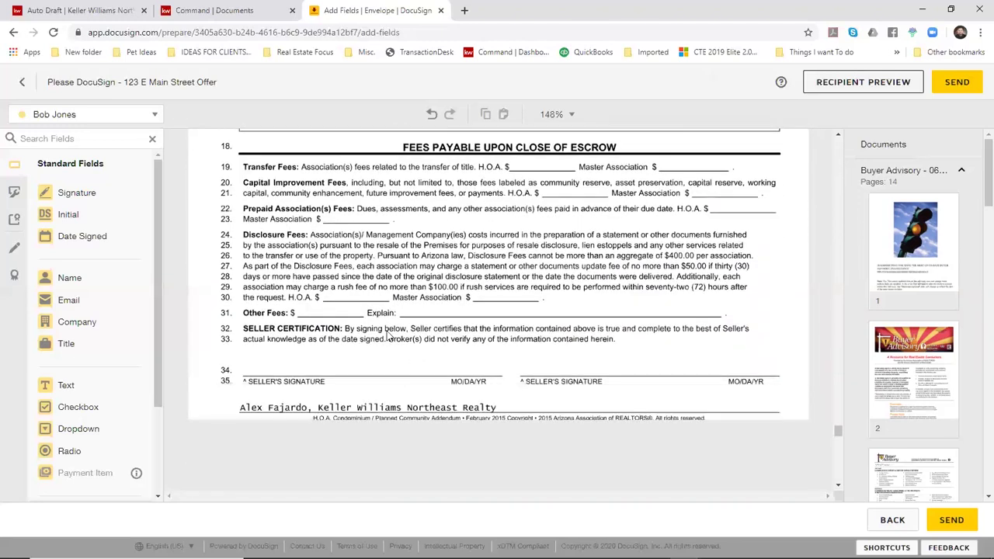
scroll(388, 335, "up", 1)
scroll(388, 335, "up", 1)
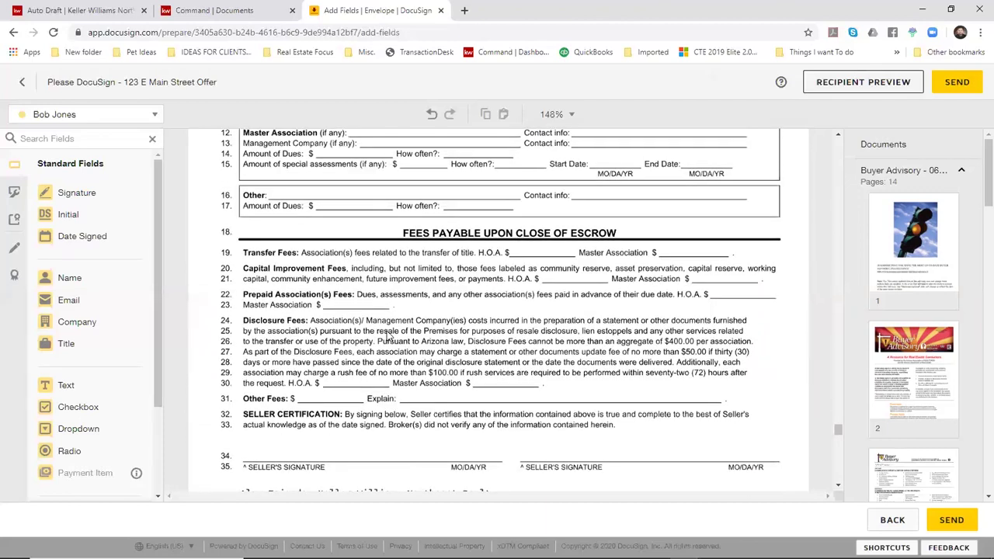
scroll(387, 334, "up", 3)
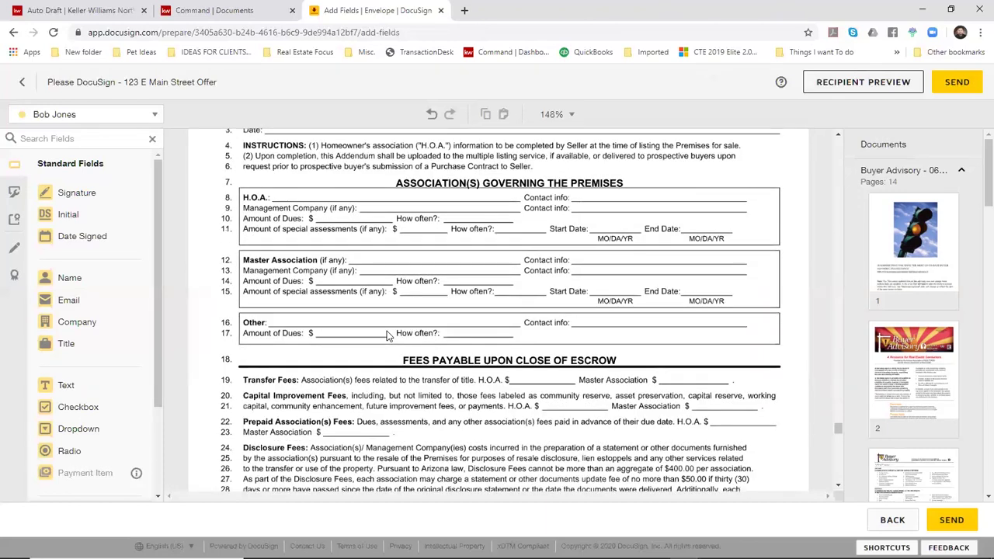
scroll(386, 334, "down", 5)
scroll(387, 334, "down", 5)
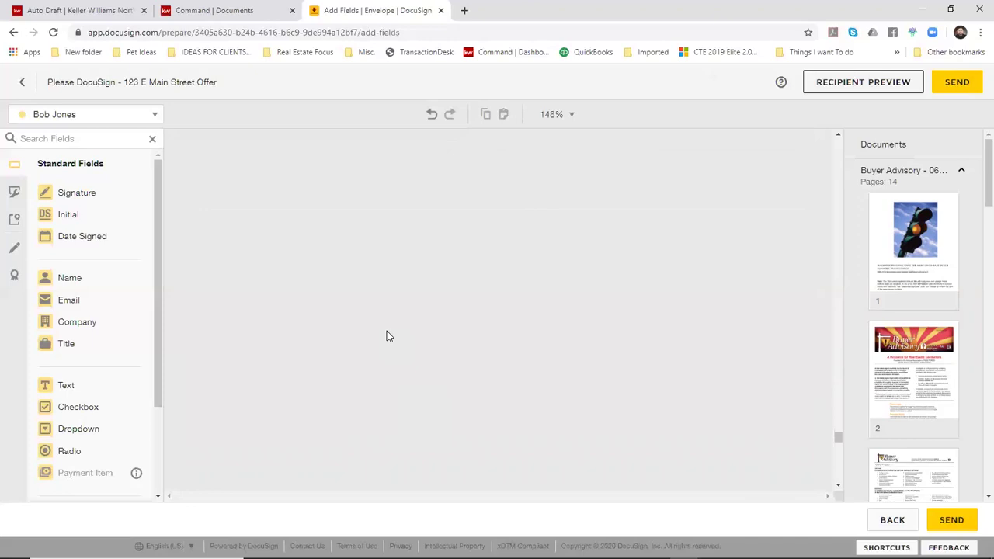
scroll(387, 335, "down", 6)
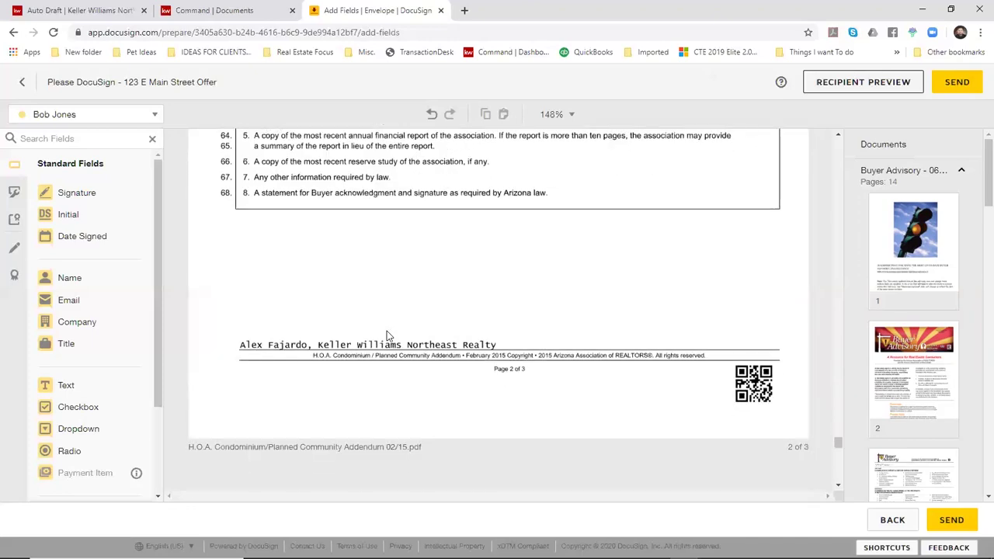
scroll(387, 336, "down", 3)
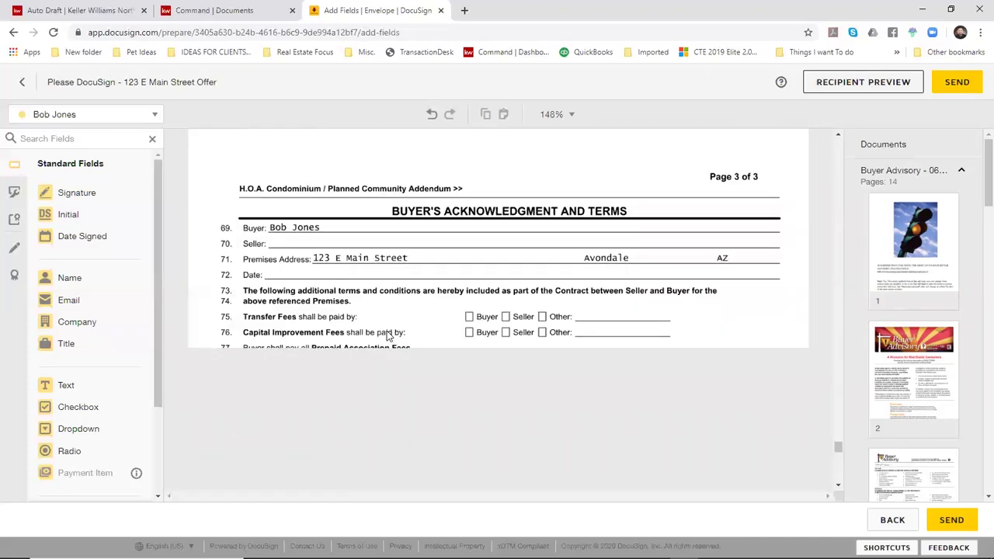
scroll(389, 335, "down", 1)
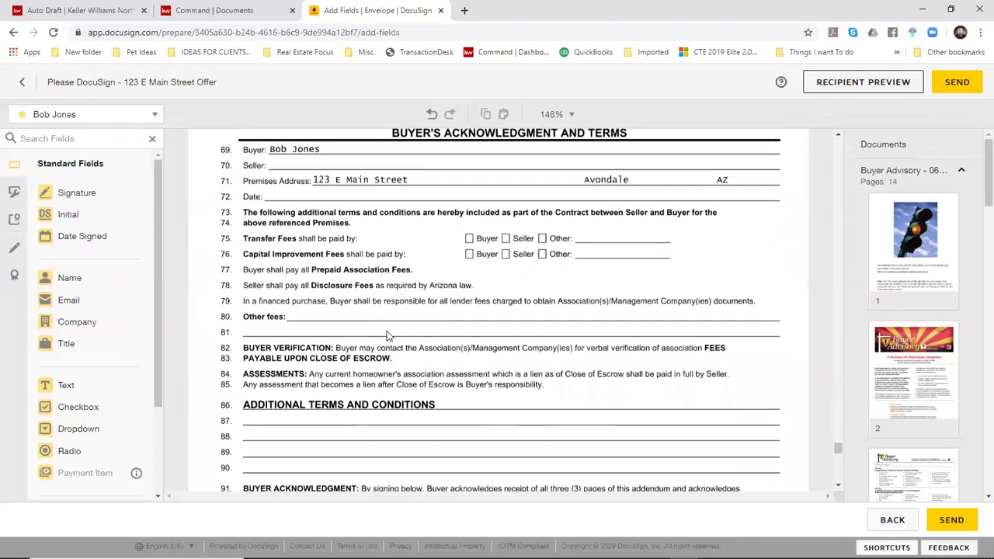
scroll(388, 331, "down", 3)
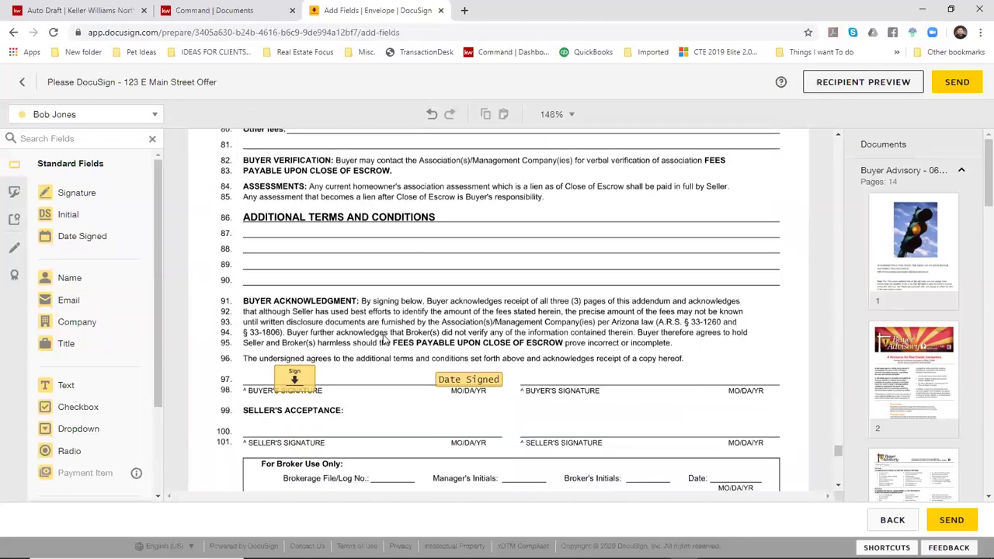
scroll(479, 369, "up", 4)
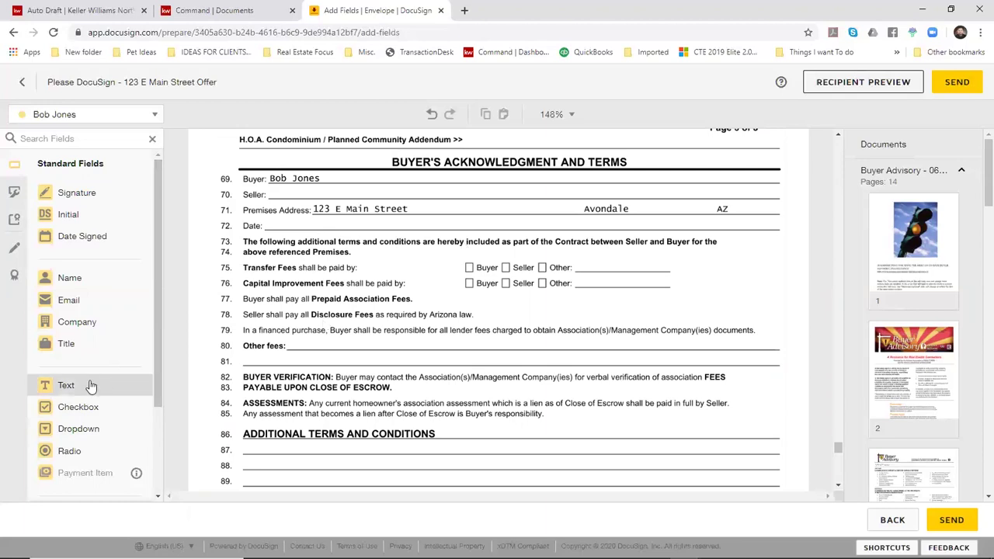
- Add a widened text field on the line 70 Seller line, prefilled with the seller's name
left_click_drag(67, 385, 273, 193)
left_click_drag(342, 202, 439, 177)
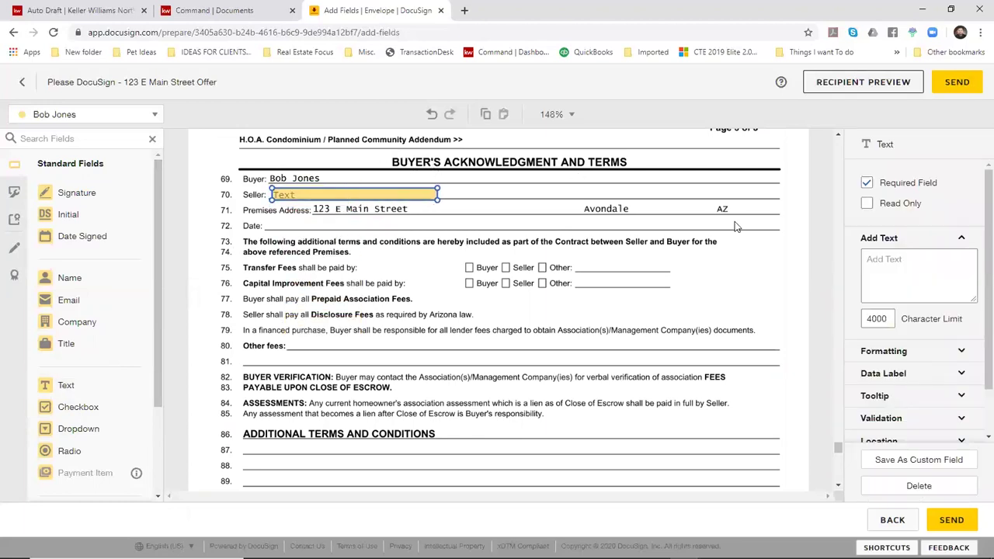
left_click(890, 261)
type("Jane Smith")
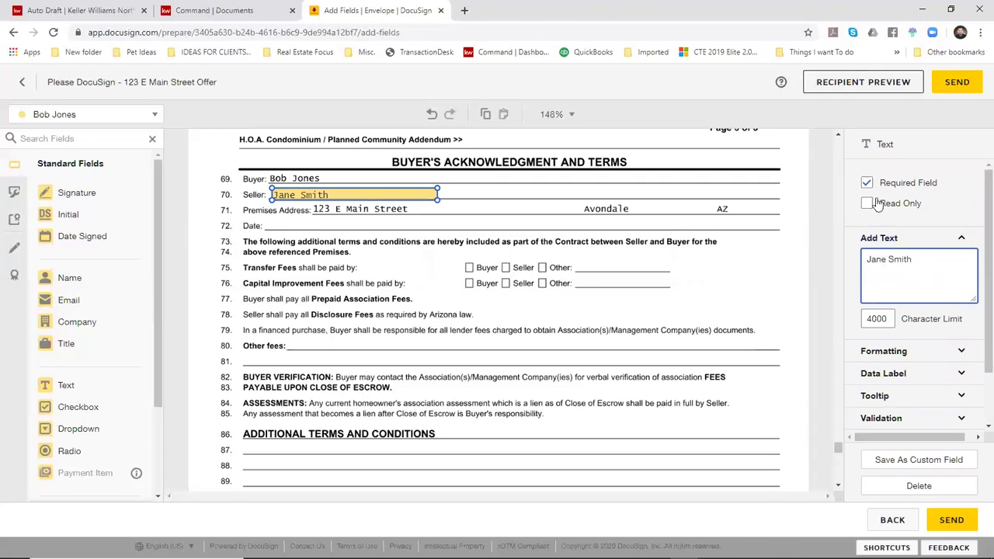
- Make the seller name field read-only and not required
left_click(867, 205)
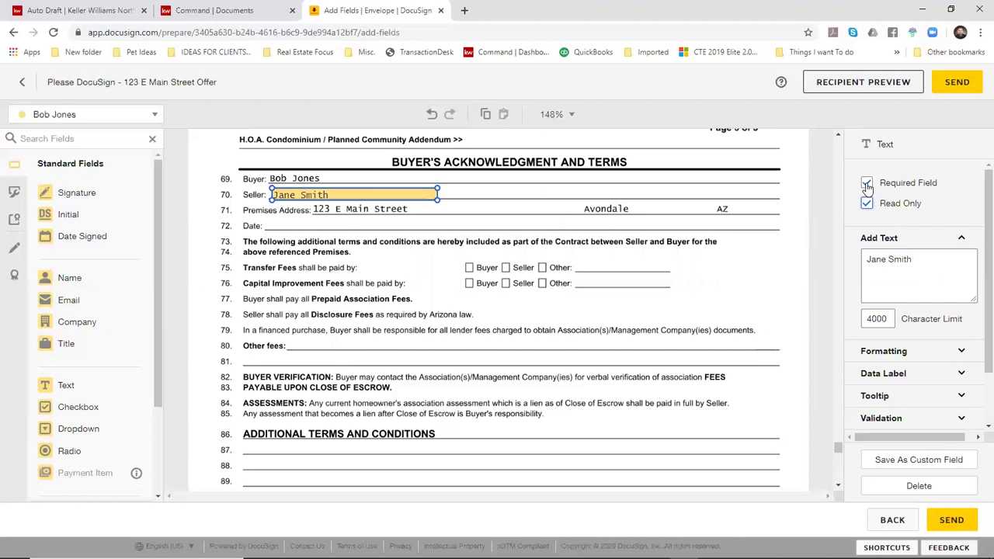
left_click(867, 184)
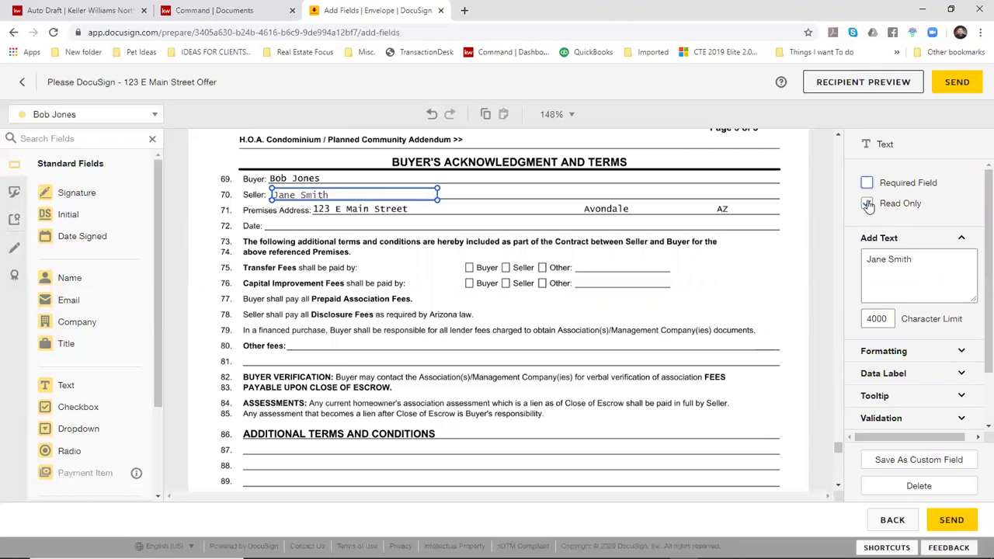
left_click(868, 204)
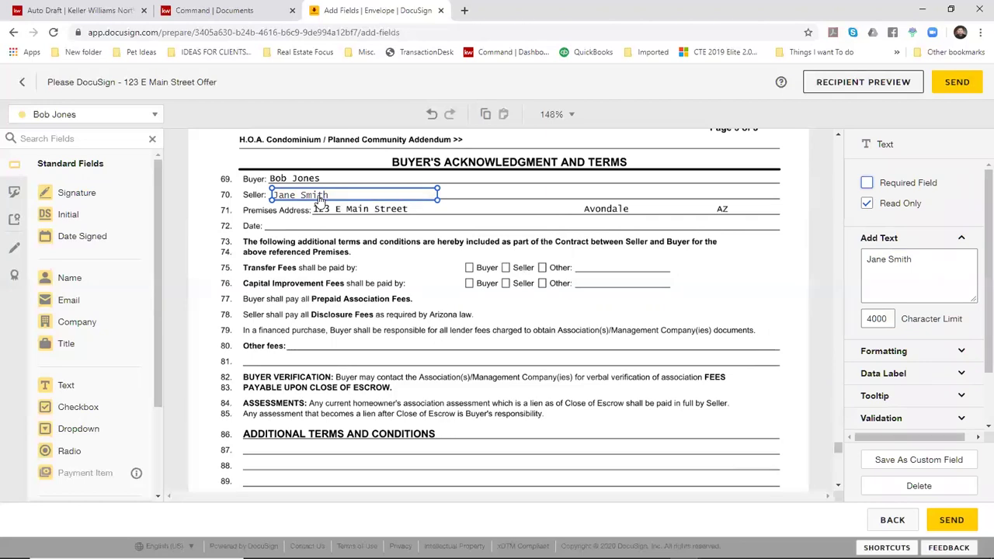
left_click(481, 197)
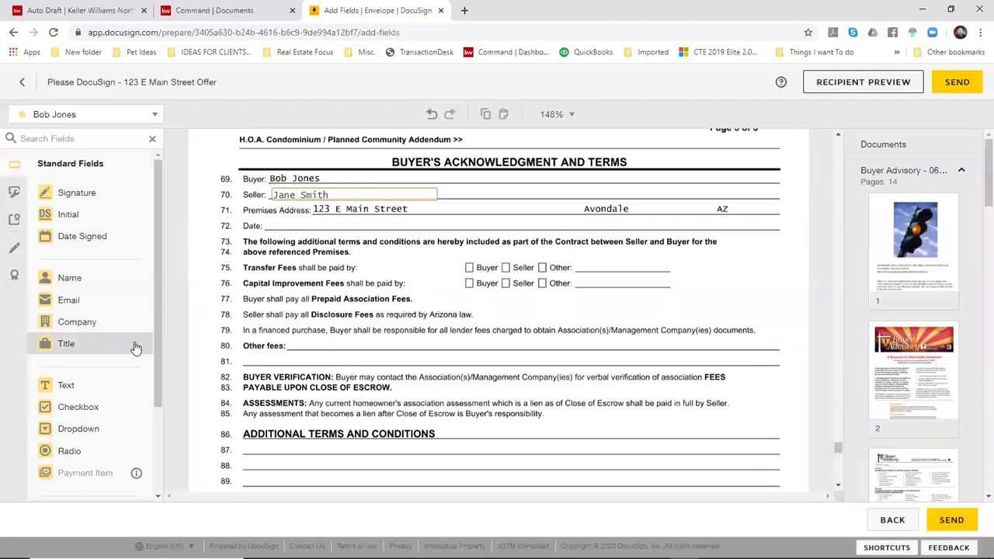
- Add Seller checkboxes on lines 75 and 76, check line 75, and make both read-only
left_click_drag(73, 407, 503, 268)
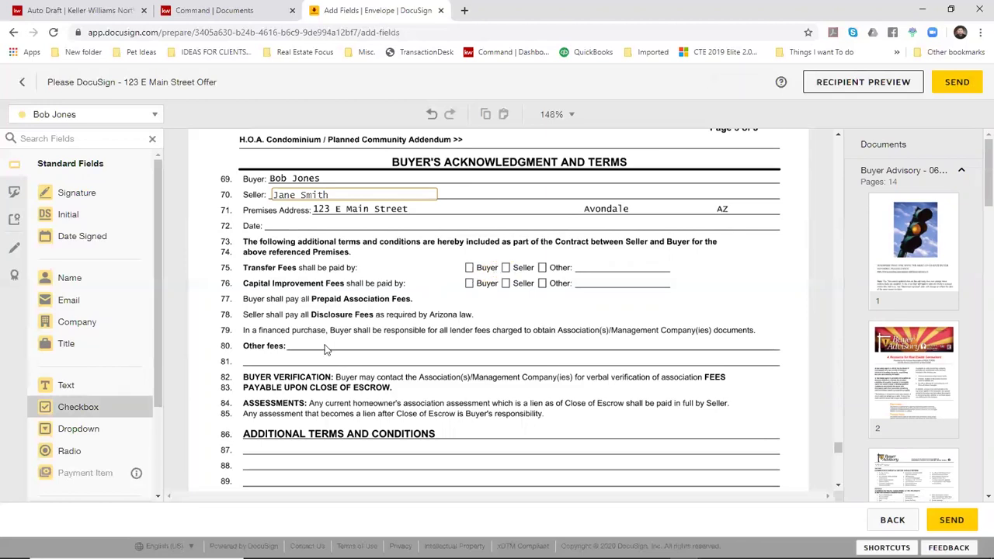
left_click_drag(78, 407, 505, 284)
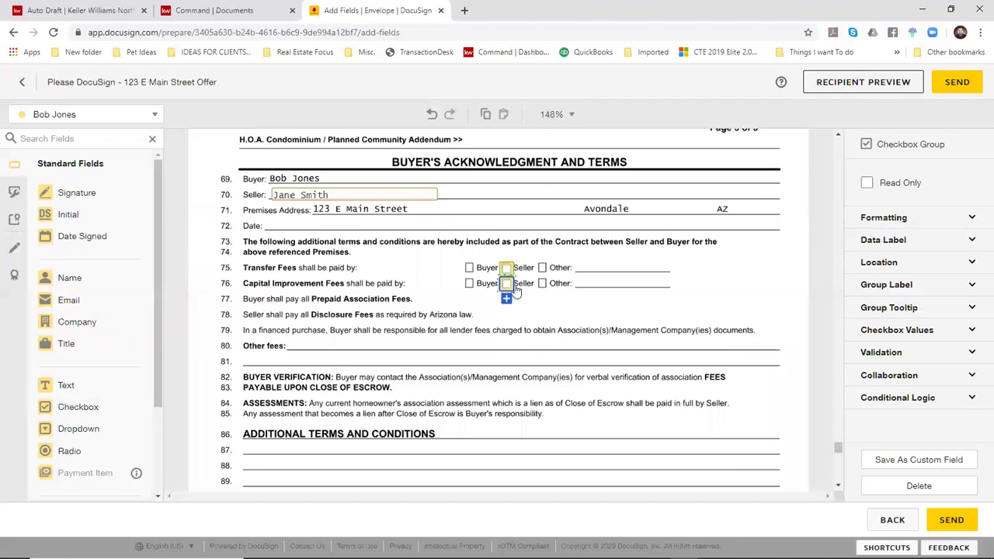
left_click(506, 269)
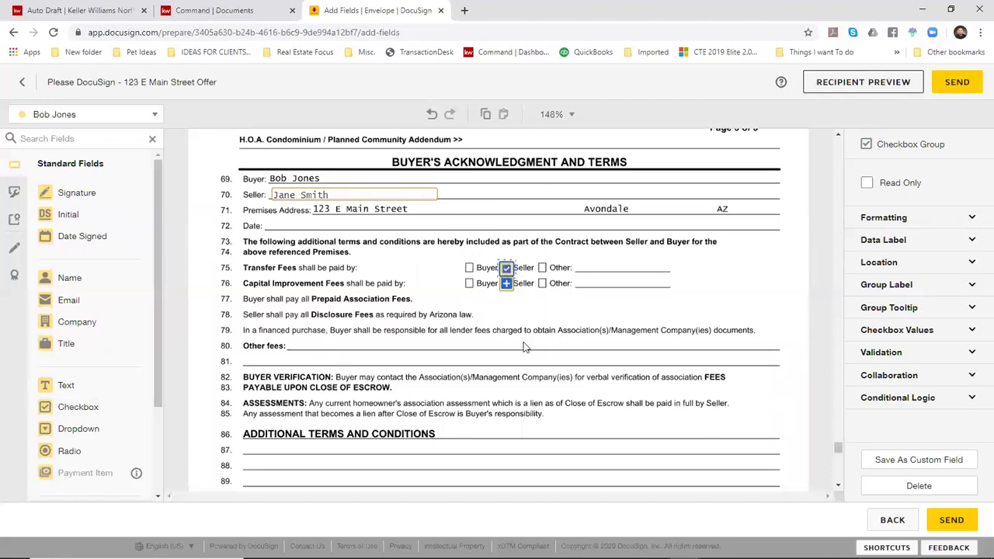
left_click(517, 311)
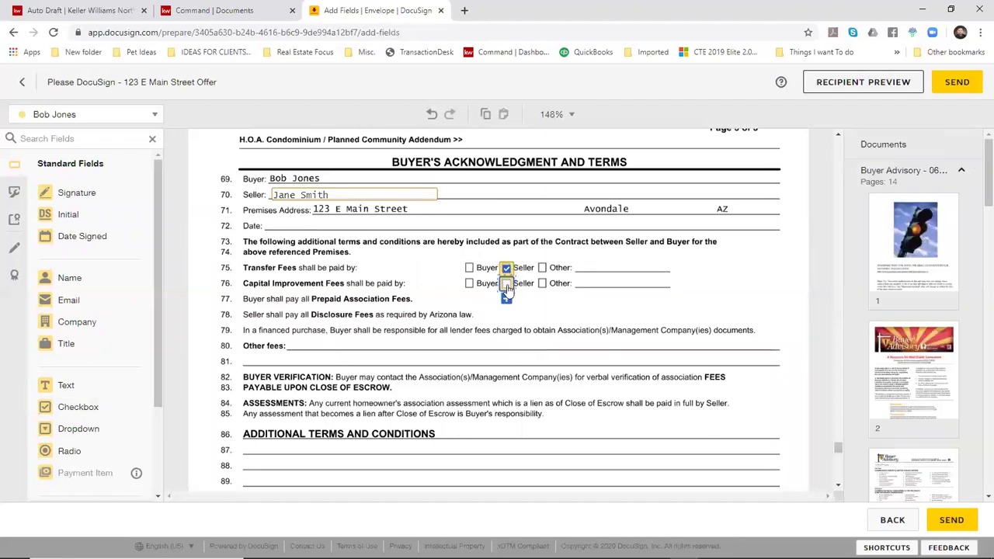
left_click(505, 286)
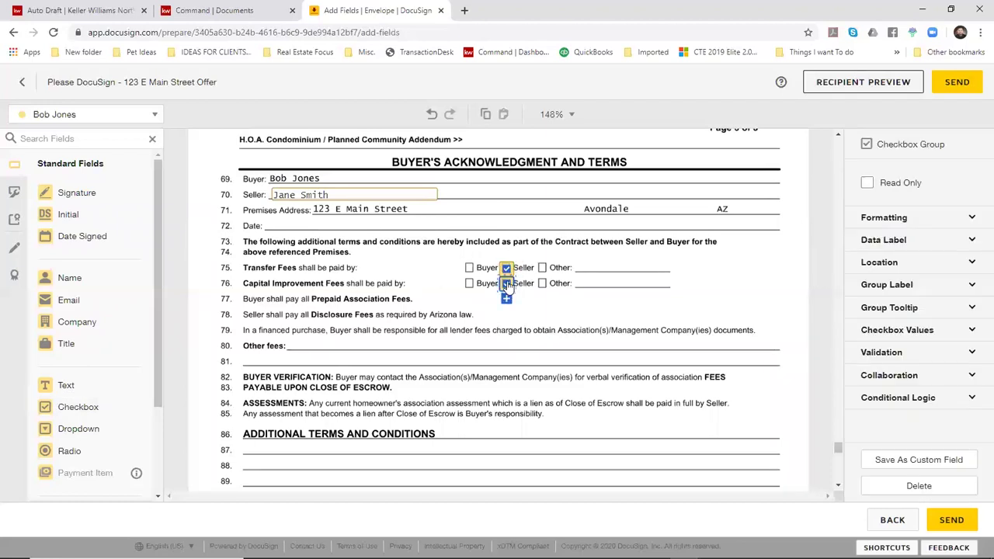
left_click(867, 182)
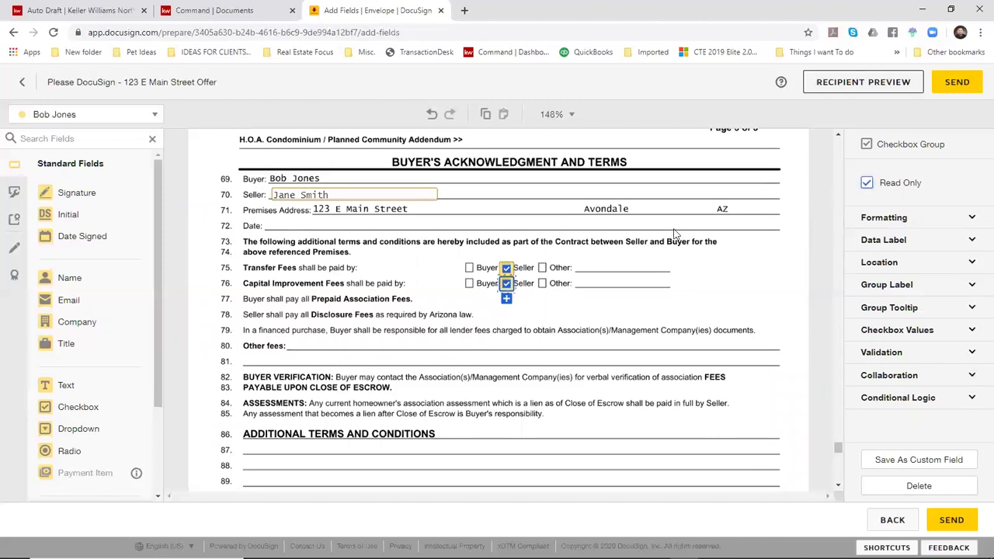
left_click(506, 268)
left_click(867, 182)
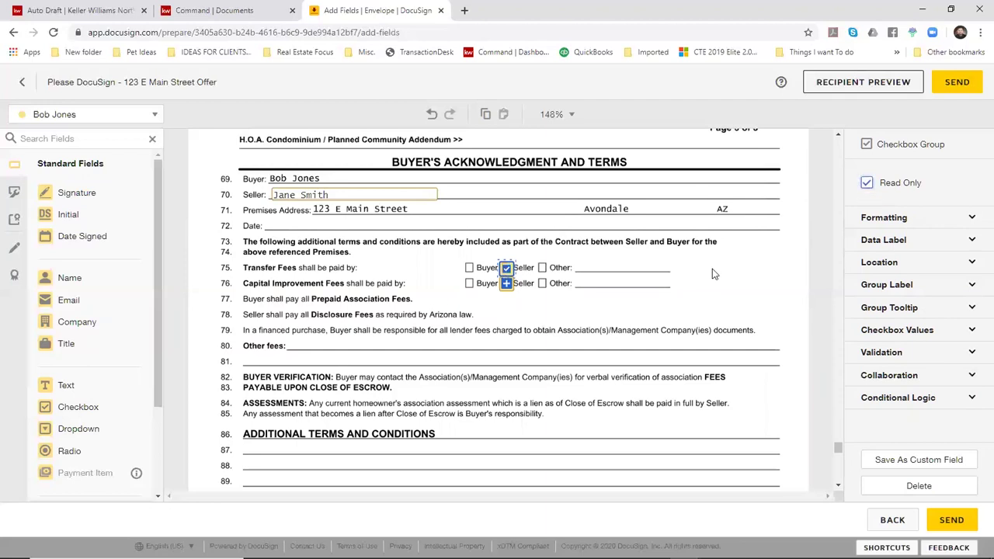
left_click(553, 339)
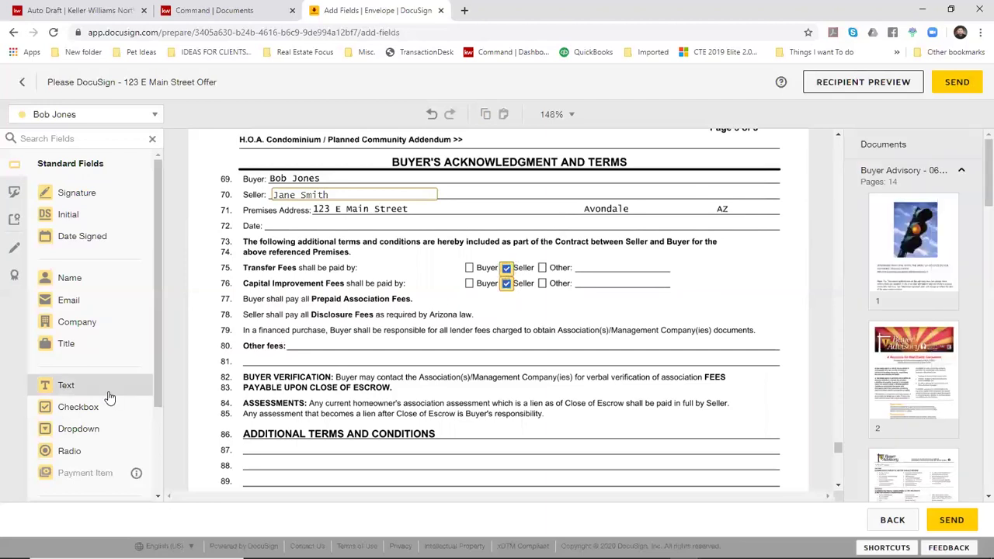
- Add a wide line 80 text field noting the seller pays fees not disclosed on page 1 of this addendum
left_click_drag(110, 392, 292, 344)
left_click_drag(365, 347, 692, 299)
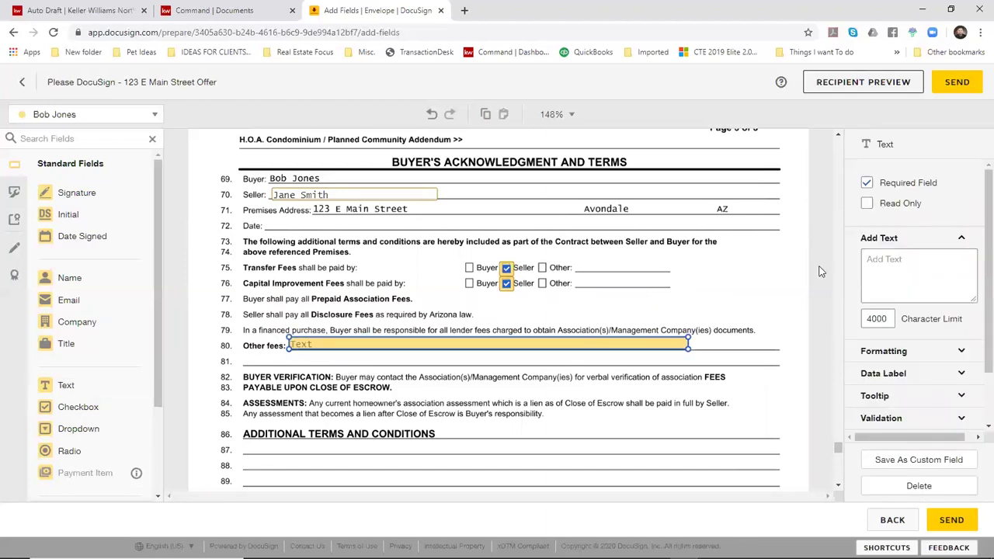
left_click(899, 262)
type("Seller to pay for a")
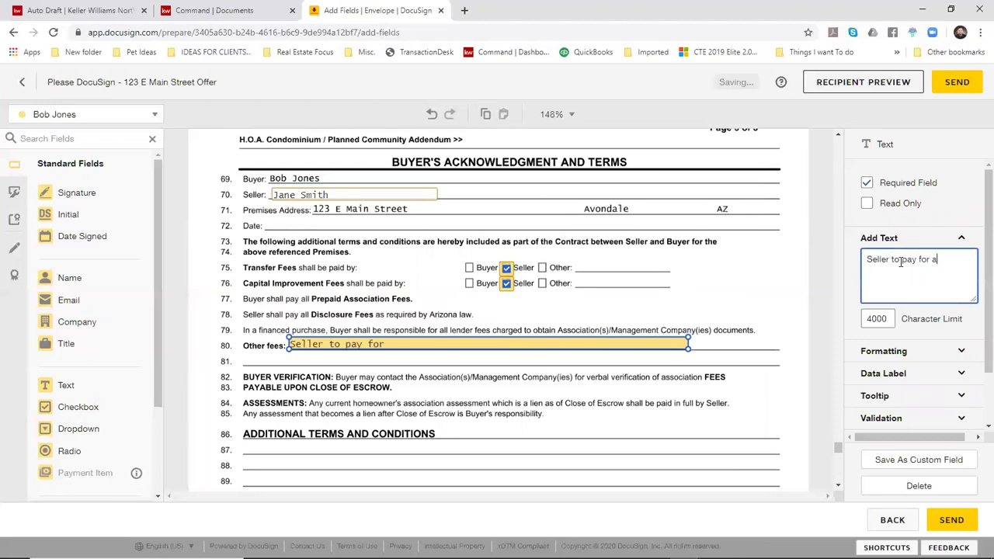
type("ny fees not di")
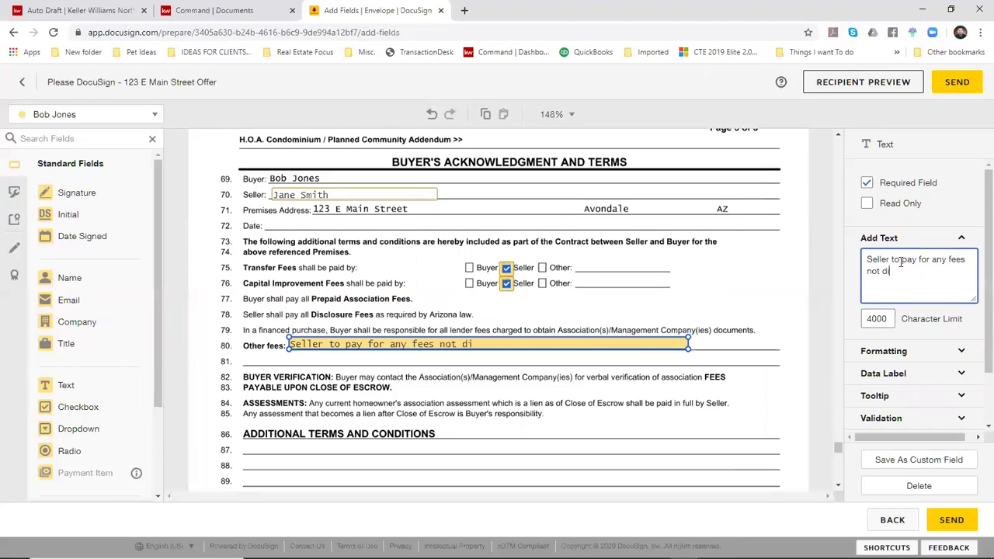
type("sclosed ot ")
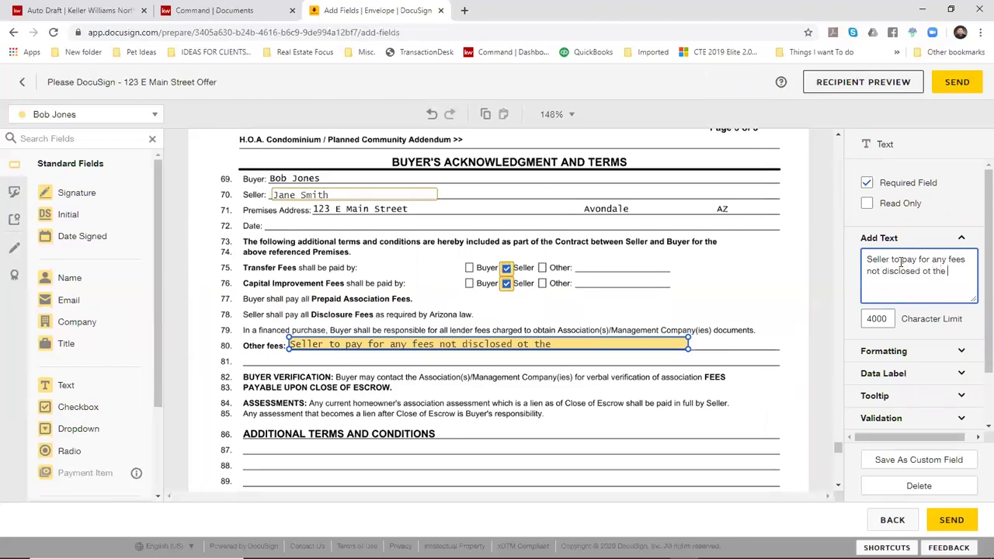
type("the")
key("BackSpace")
key("BackSpace")
type("the buyer on page ")
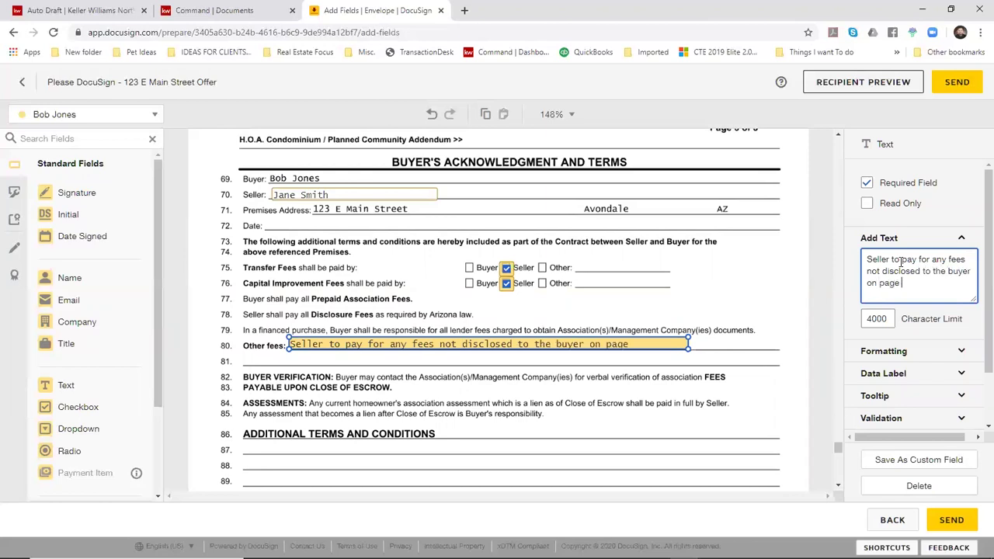
type("1 of this addendum")
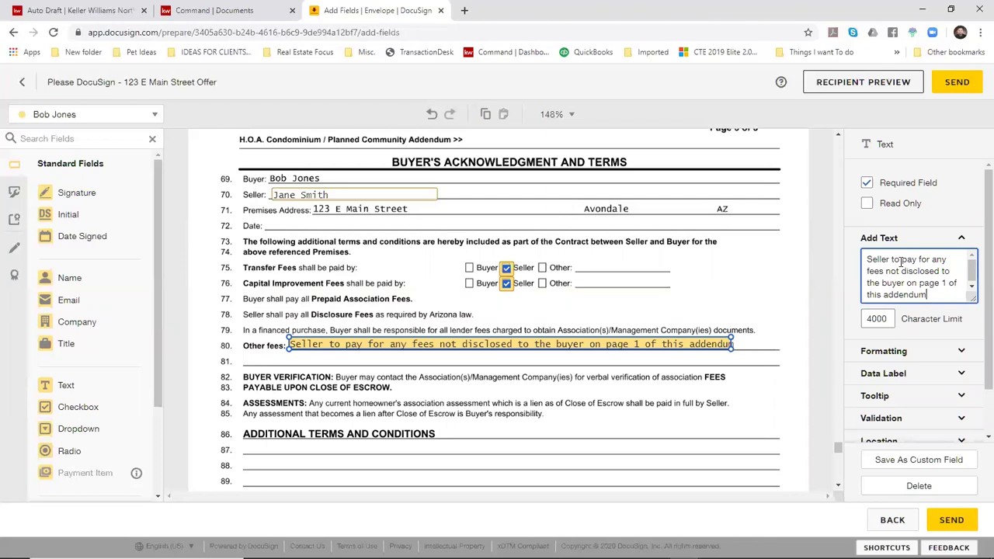
- Widen the Other fees note so it shows fully and make it read-only
left_click(722, 359)
left_click(721, 348)
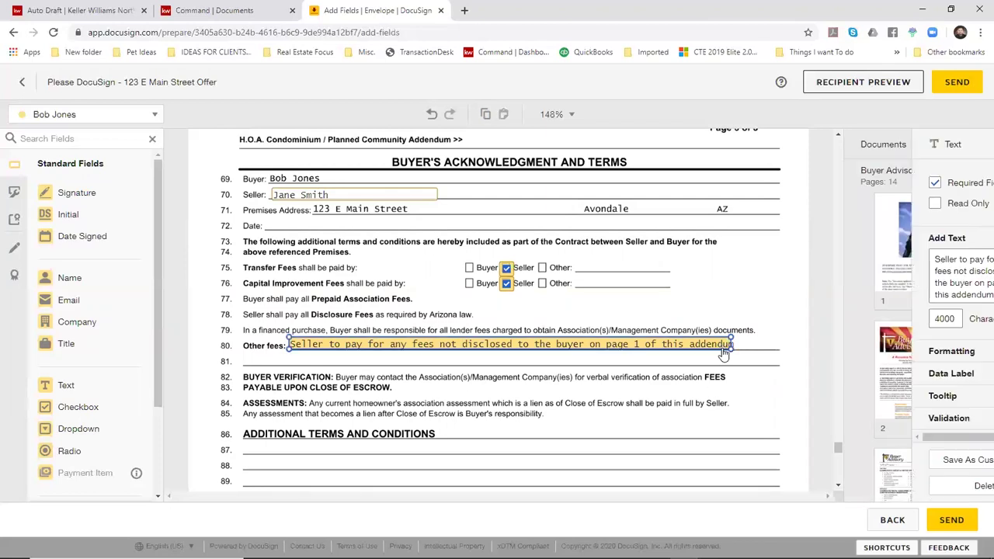
left_click_drag(734, 349, 747, 350)
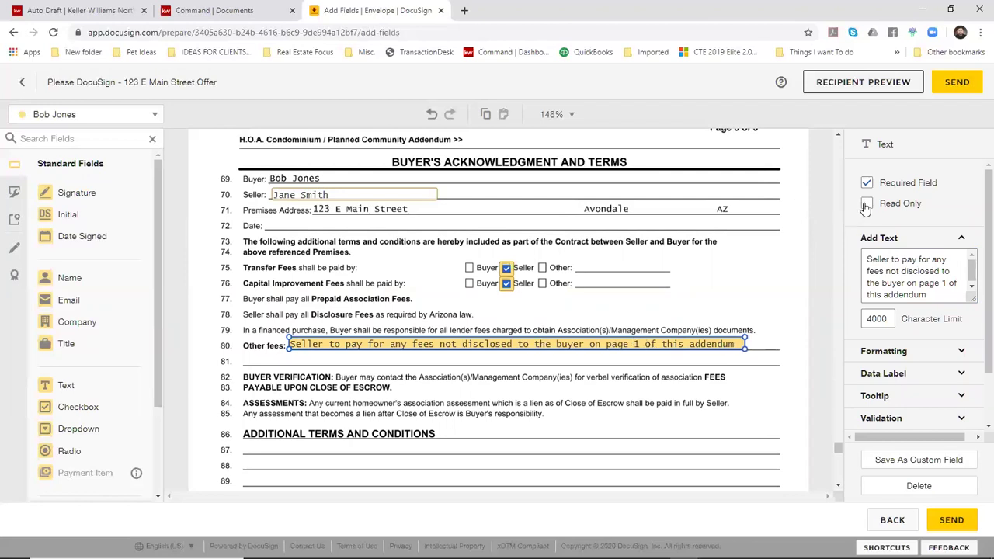
left_click(867, 203)
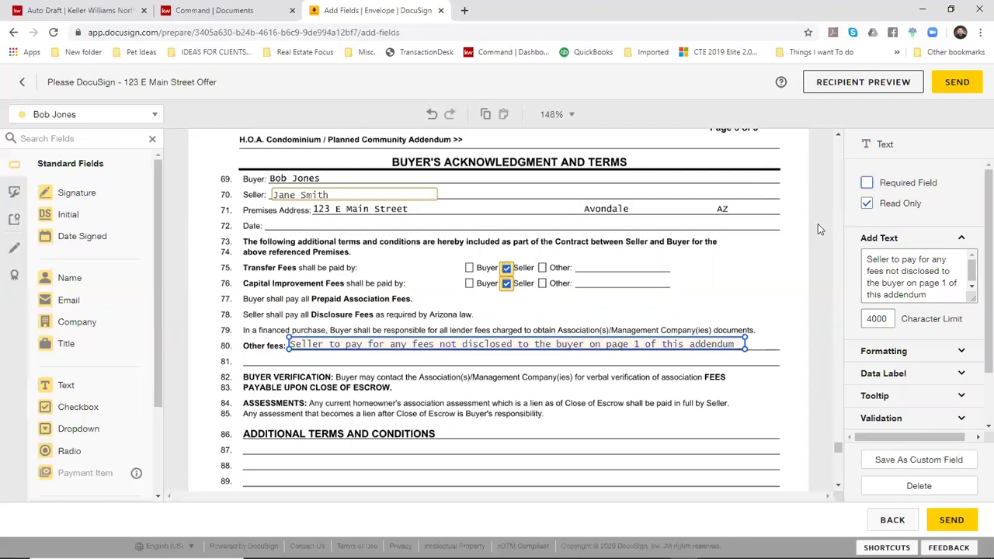
left_click(646, 403)
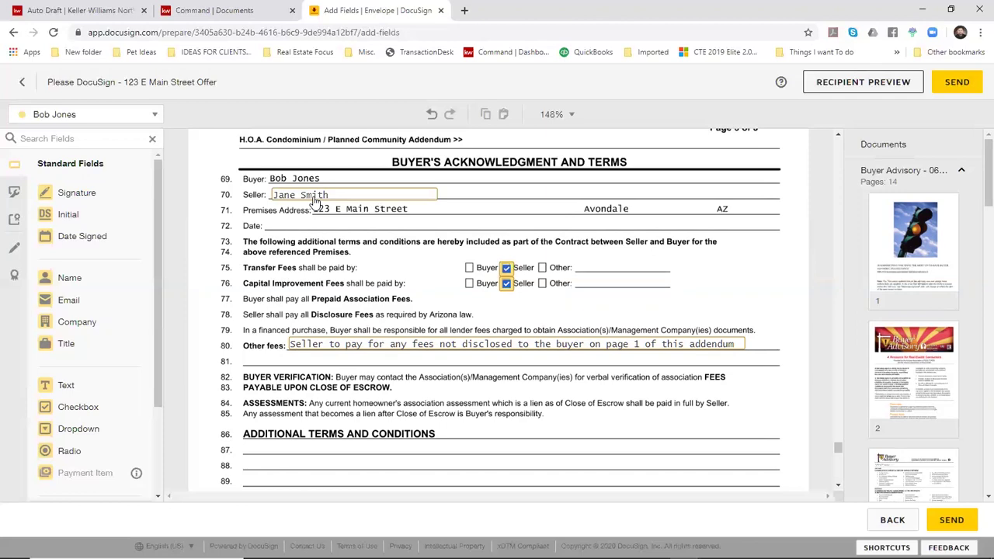
- Enable Recipients Can Collaborate on the line 70 prefilled seller name field
left_click(507, 268)
left_click(365, 195)
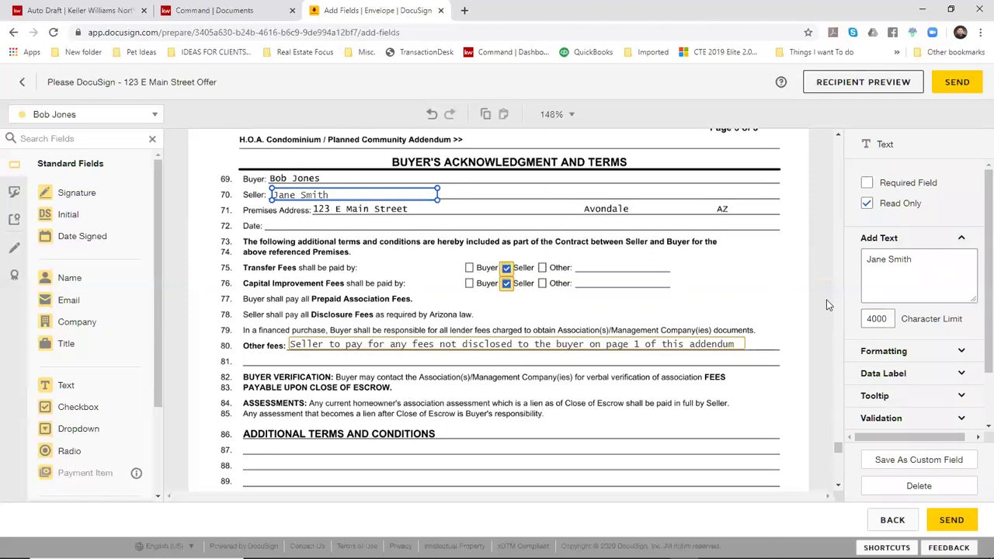
scroll(909, 360, "down", 1)
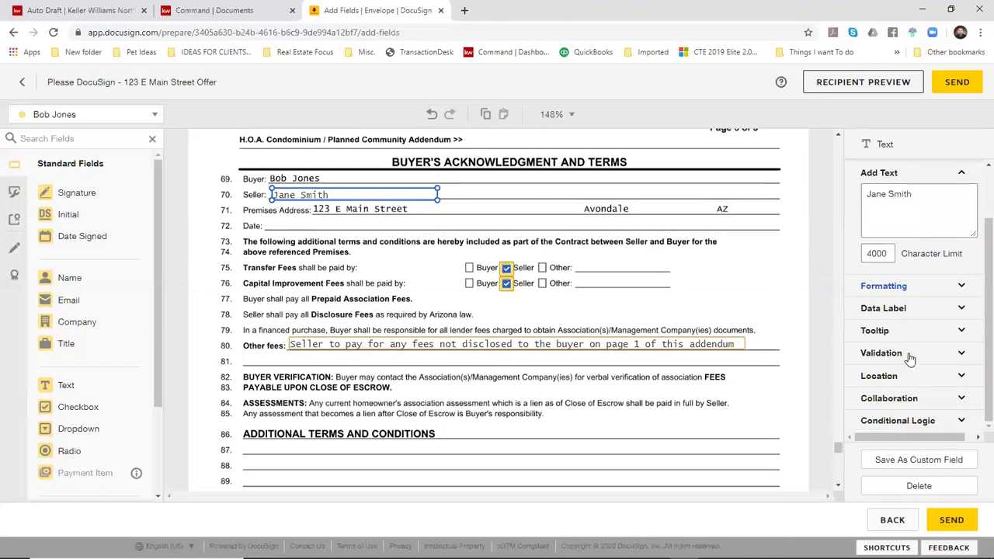
left_click(894, 399)
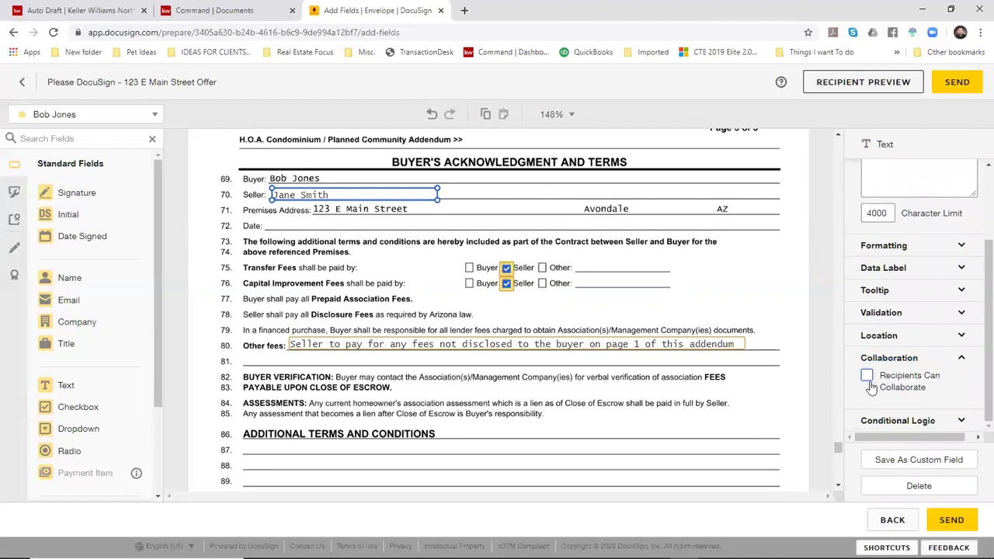
left_click(867, 376)
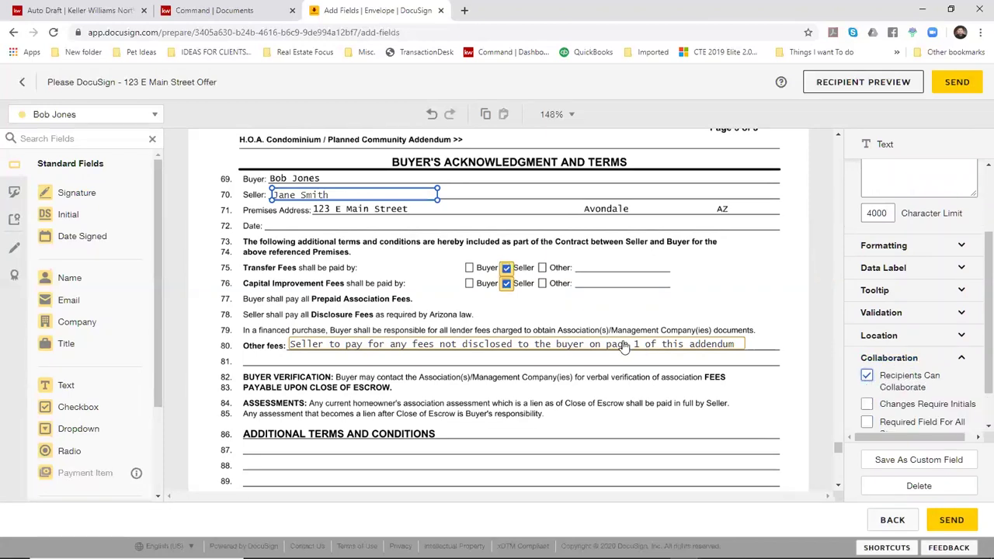
left_click(506, 284)
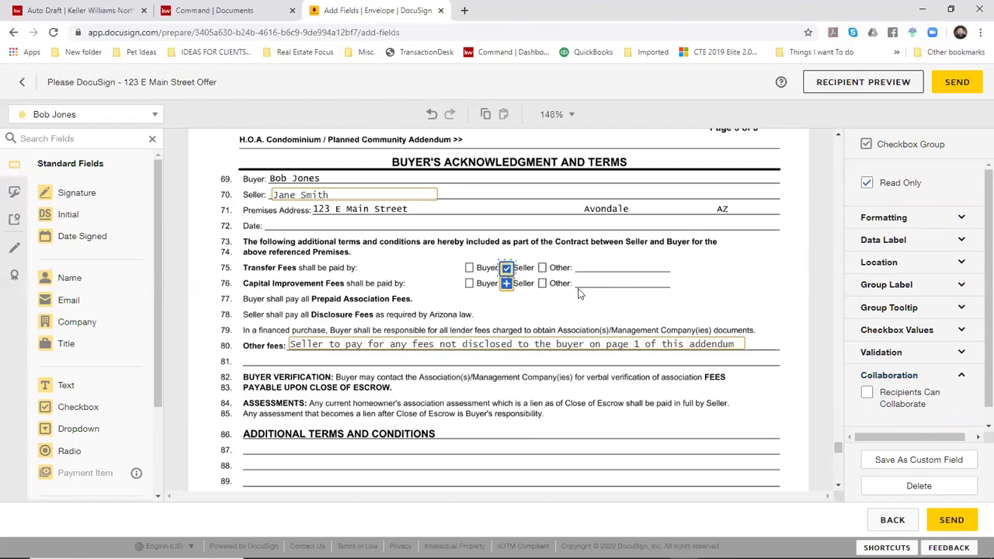
- Enable collaboration on the Seller checkbox group and check the line 76 Seller box
left_click(867, 393)
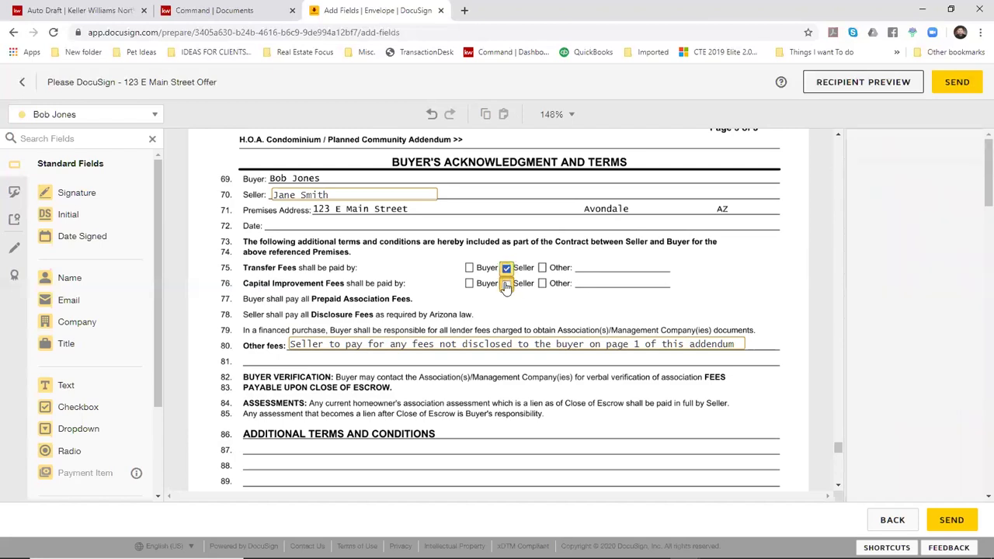
left_click(726, 366)
left_click(506, 285)
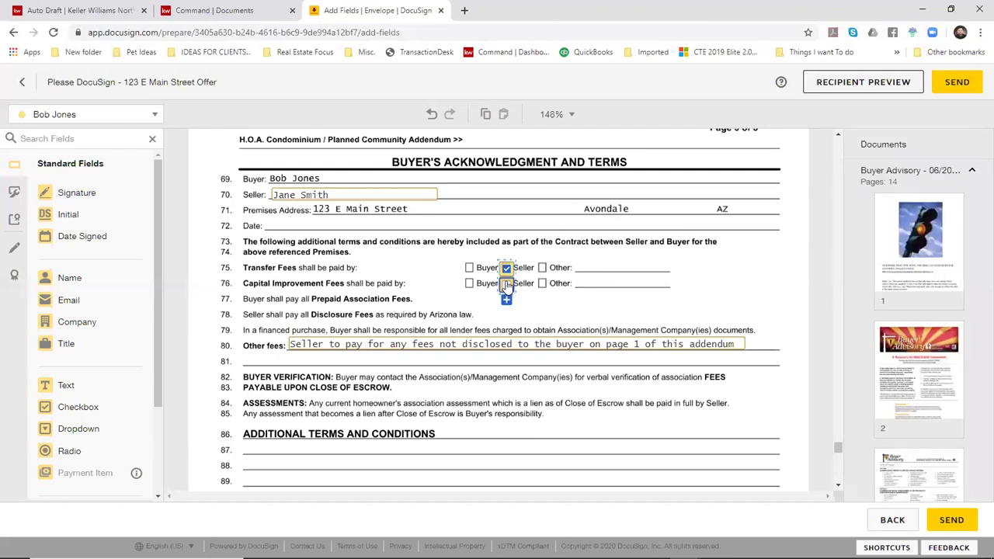
left_click(507, 285)
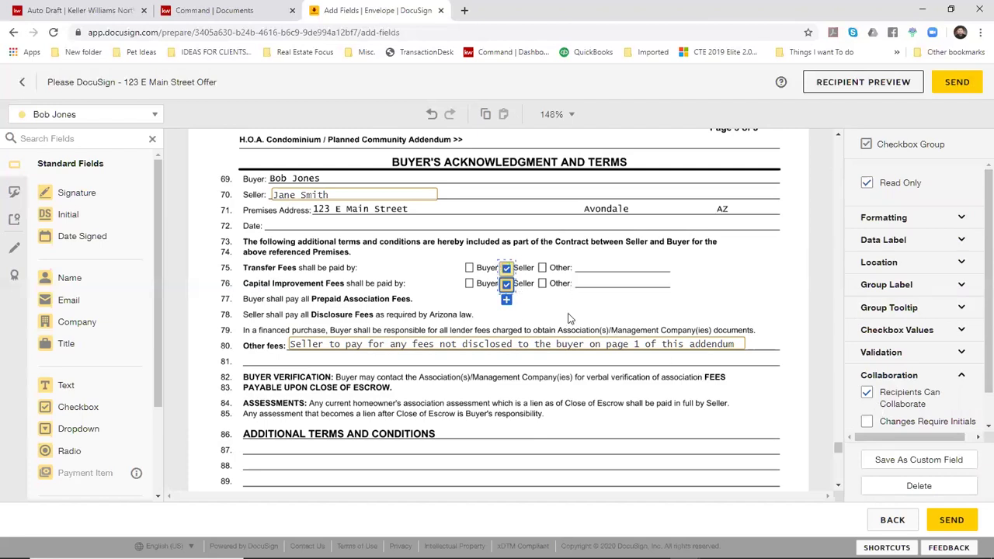
- Enable Recipients Can Collaborate on the line 80 Other fees note
left_click(403, 350)
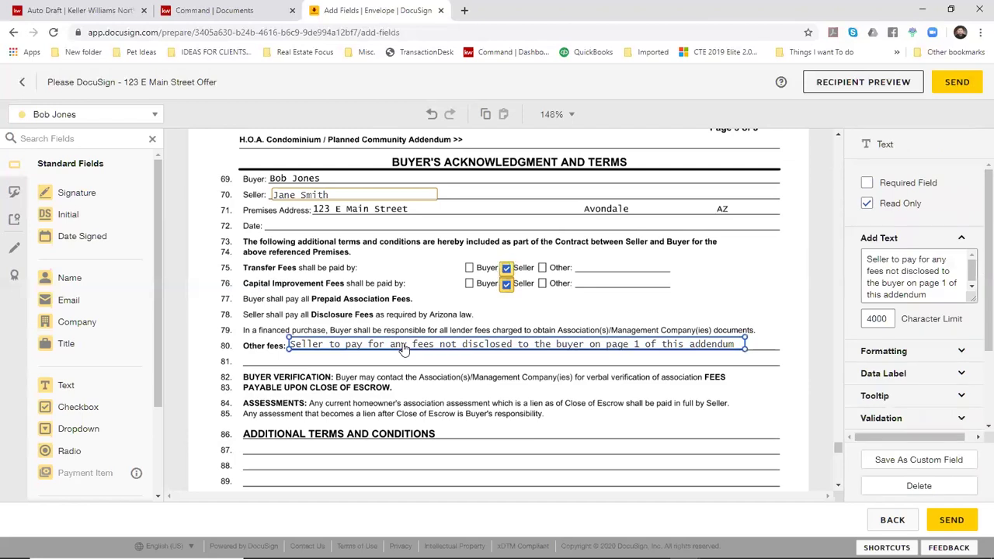
scroll(881, 393, "down", 3)
left_click(883, 382)
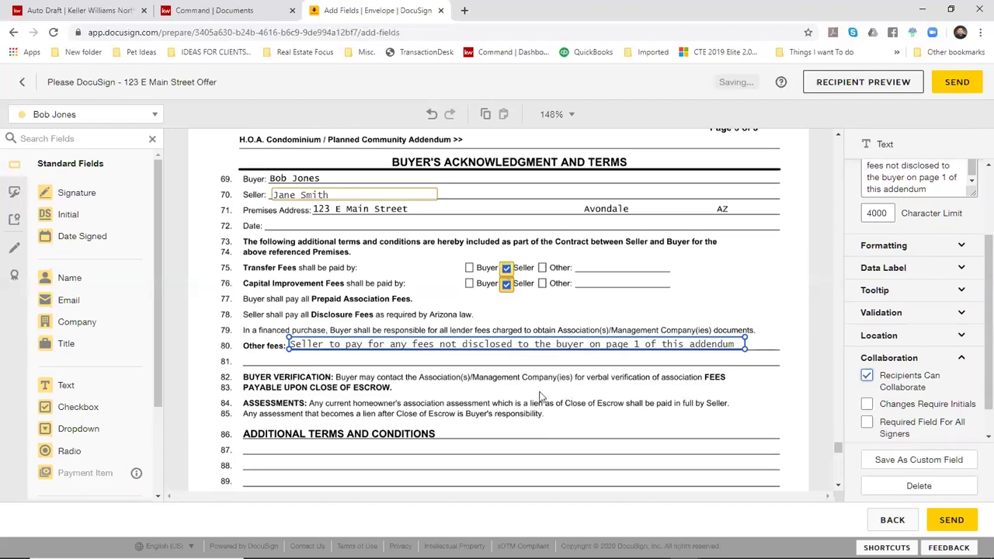
- Scroll through the HOA addendum and Phoenix Title disclosure to the Pre-Qualification Form's signature lines
left_click(490, 383)
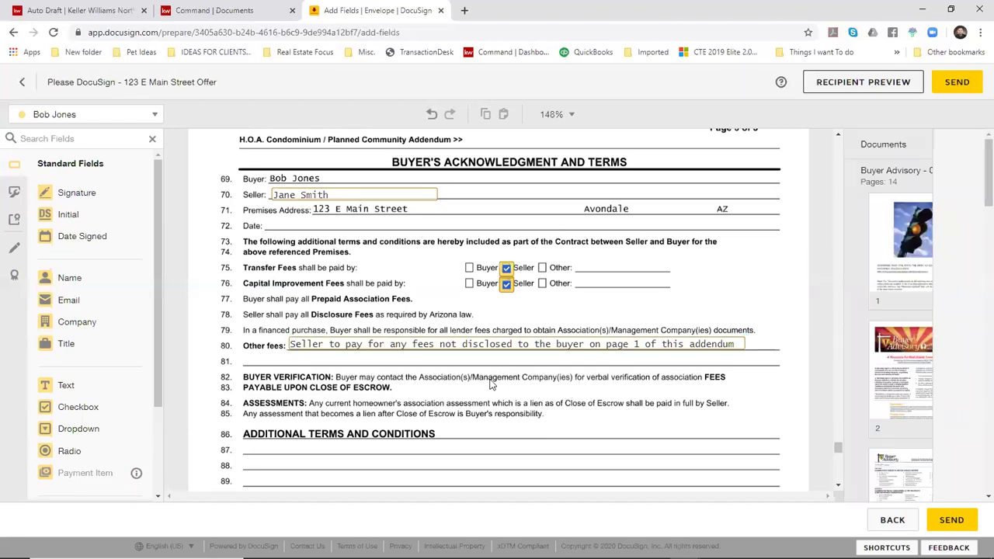
scroll(435, 365, "down", 1)
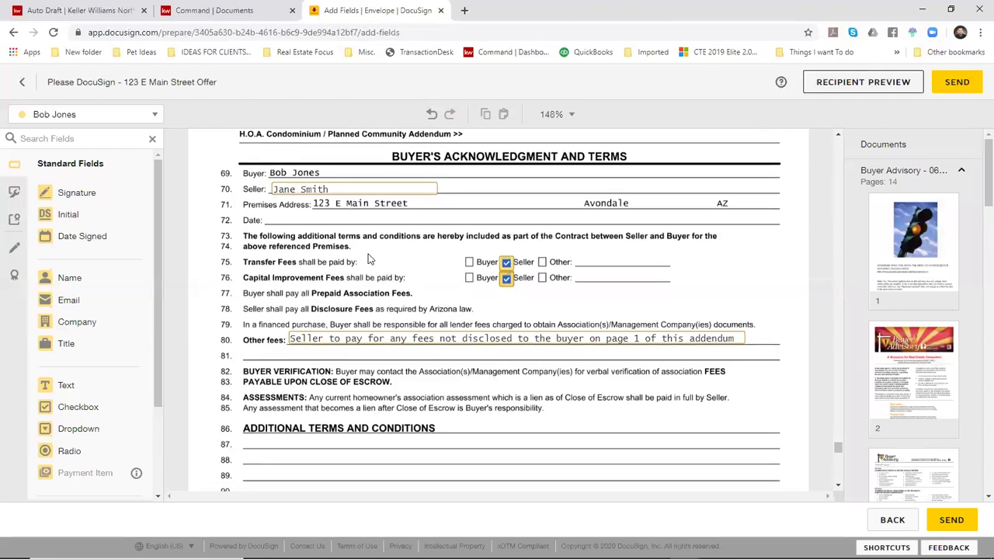
scroll(425, 373, "down", 1)
scroll(416, 330, "up", 1)
scroll(406, 322, "down", 1)
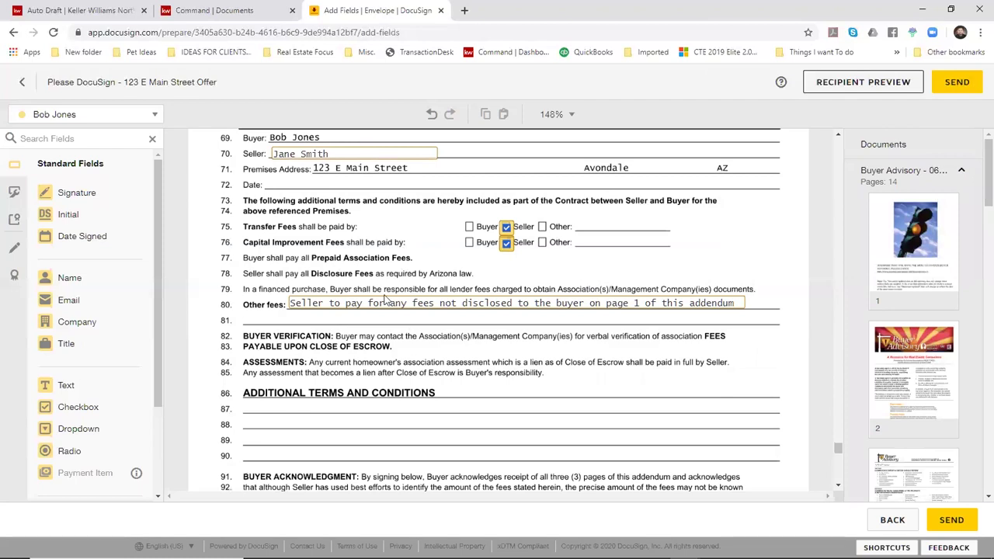
scroll(487, 372, "down", 5)
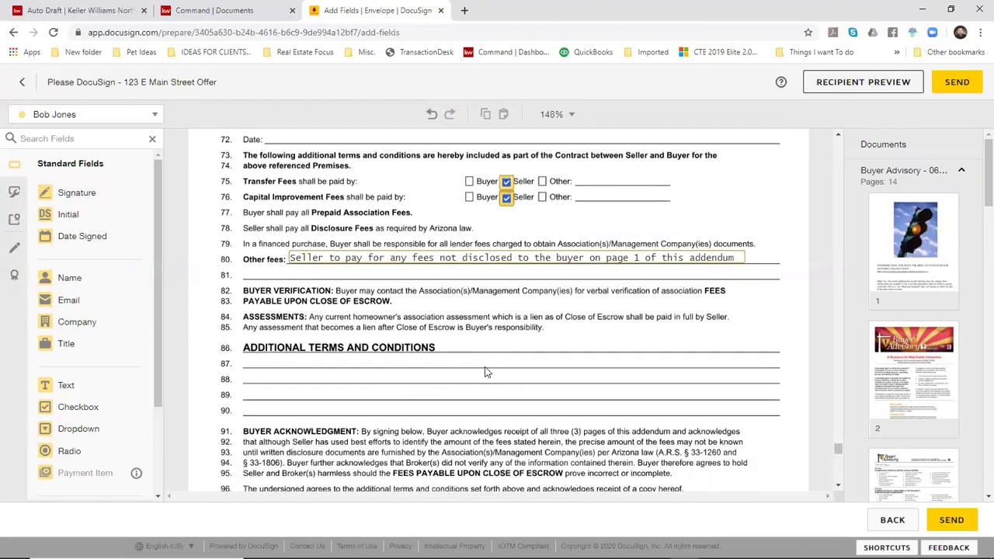
scroll(484, 366, "down", 8)
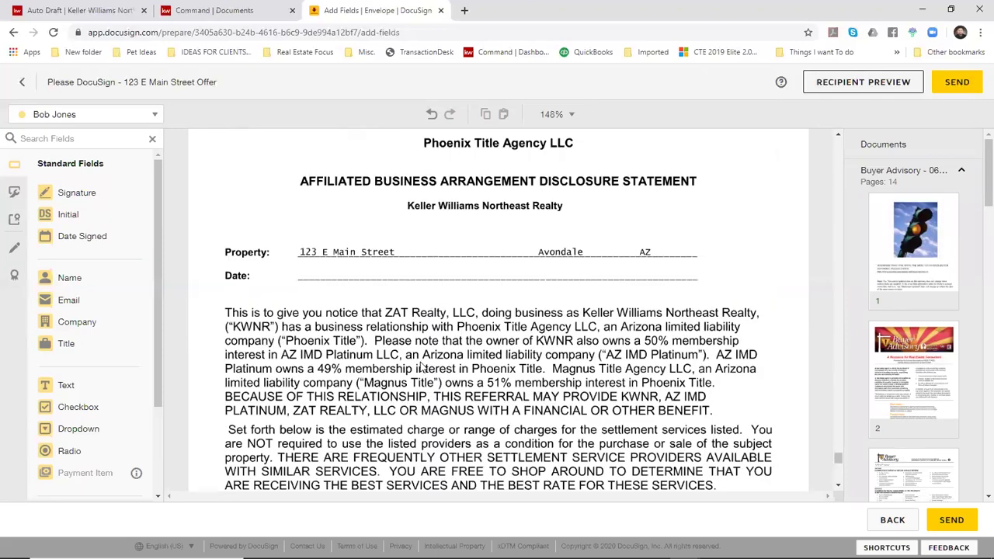
scroll(422, 367, "down", 3)
scroll(420, 315, "down", 3)
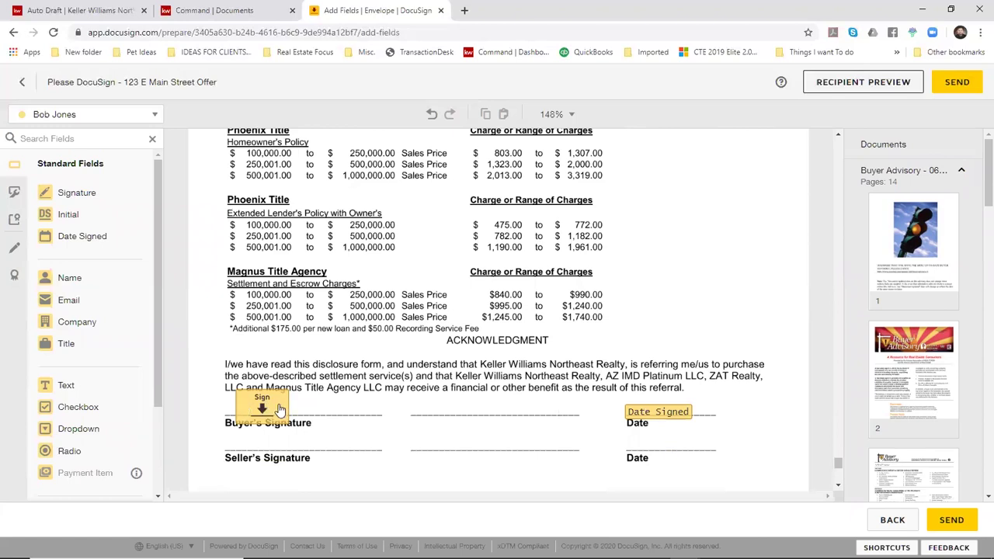
scroll(499, 405, "down", 8)
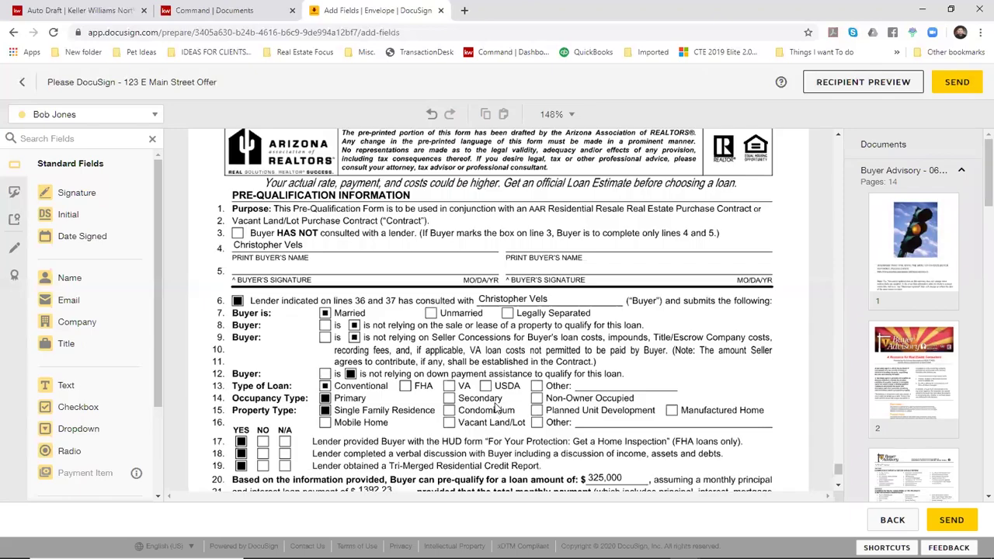
scroll(439, 354, "down", 3)
scroll(440, 354, "down", 8)
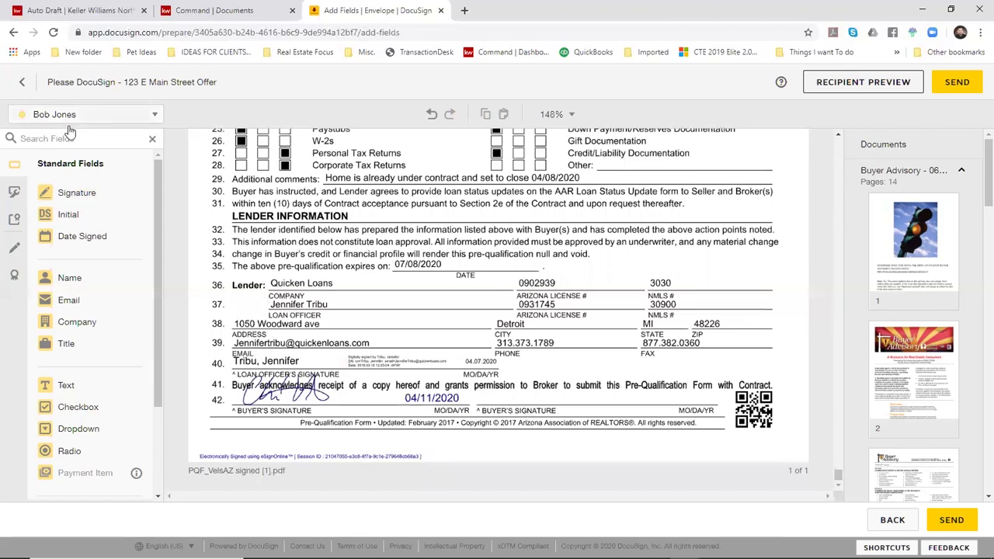
- Place buyer Signature and Date Signed fields on line 42 of the Pre-Qualification Form
mouse_move(67, 192)
left_mouse_down()
mouse_move(311, 215)
mouse_move(540, 354)
mouse_move(483, 366)
mouse_move(476, 383)
left_mouse_up()
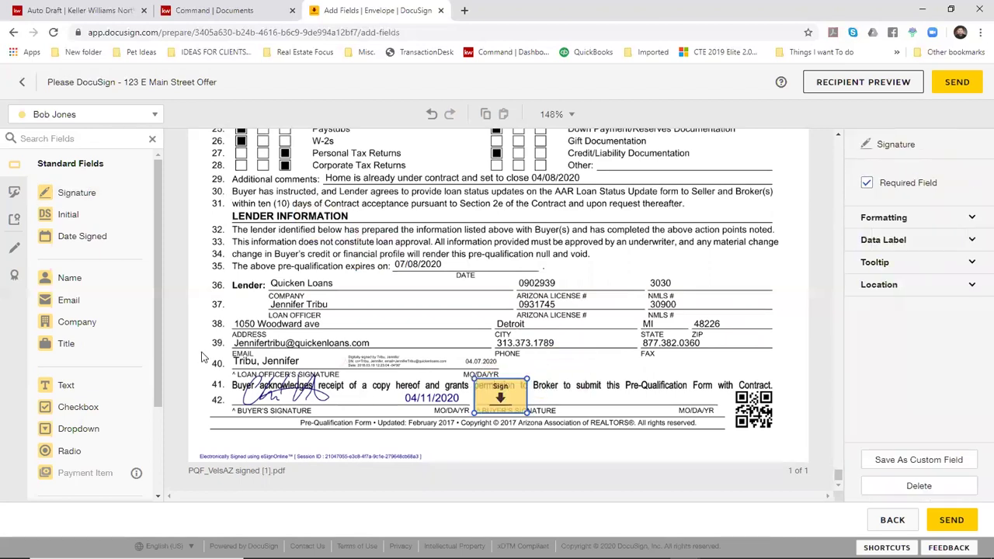
left_click_drag(78, 236, 608, 397)
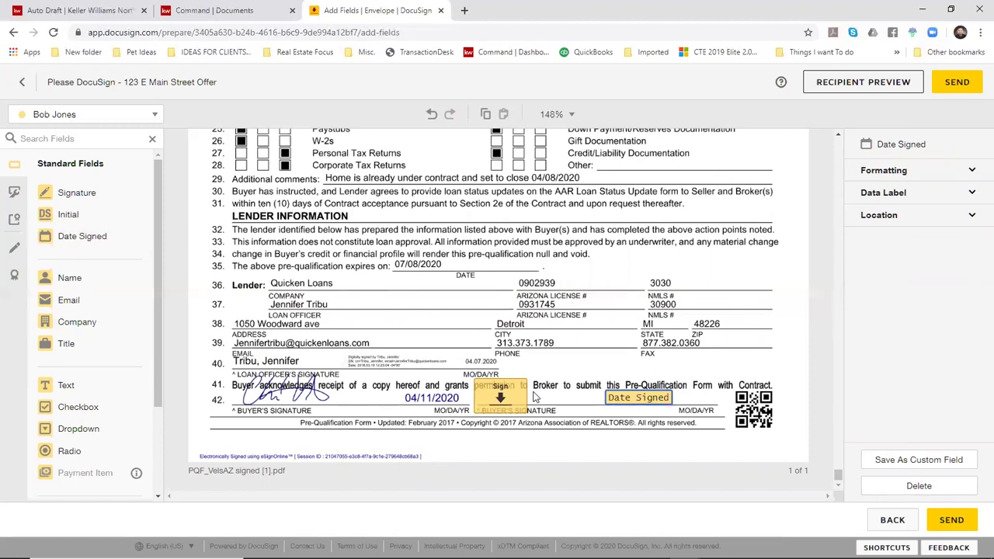
scroll(485, 284, "up", 5)
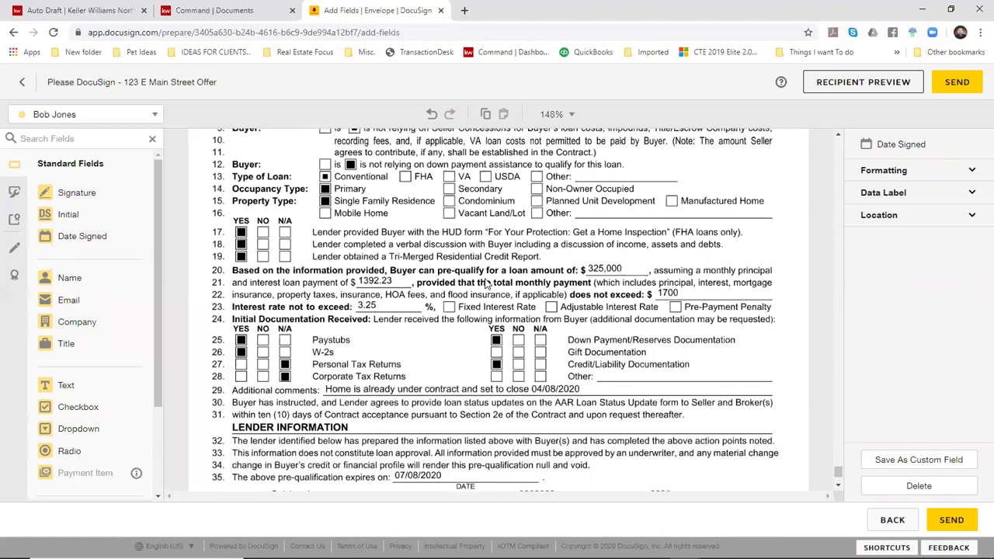
scroll(653, 243, "down", 5)
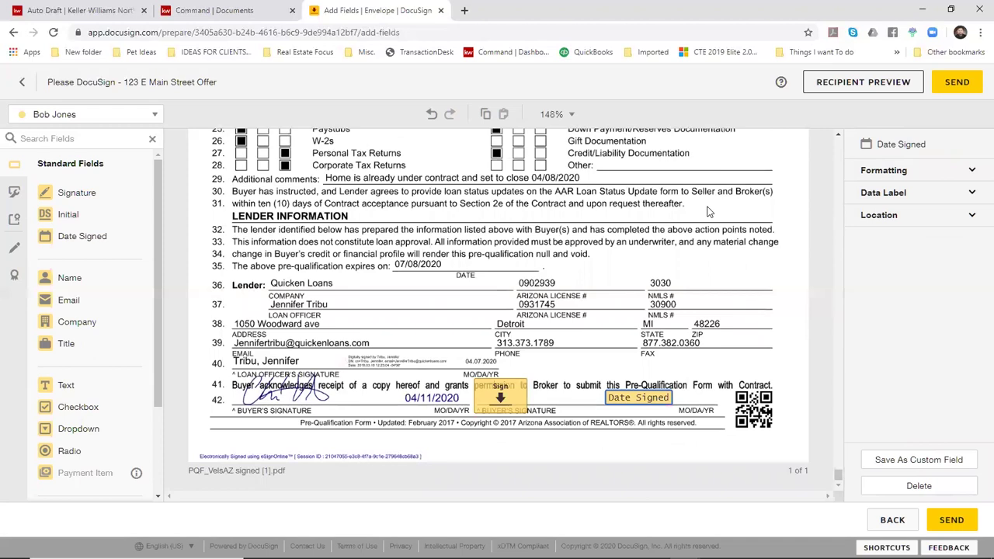
scroll(709, 212, "up", 3)
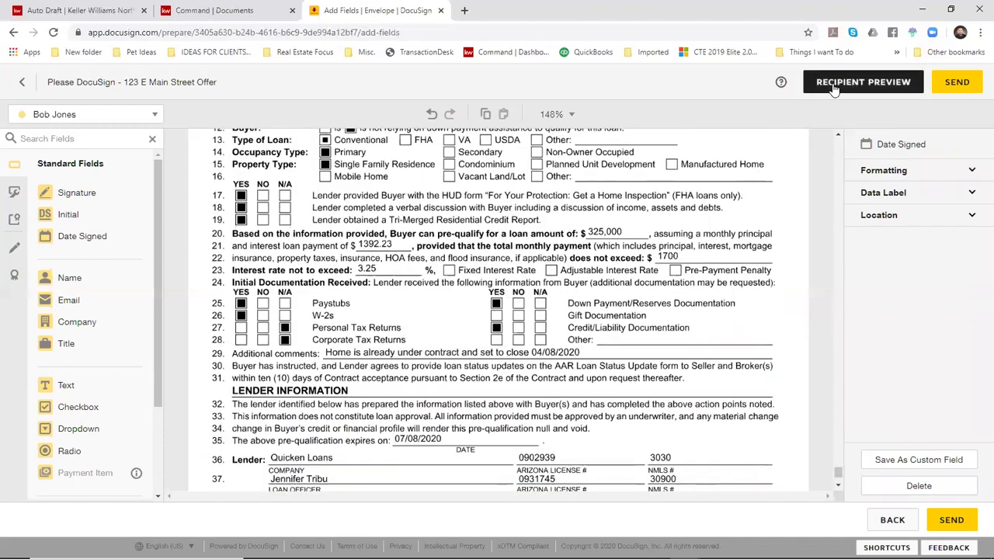
- Open the Recipient Preview and confirm it shows the envelope as the buyer sees it
left_click(831, 88)
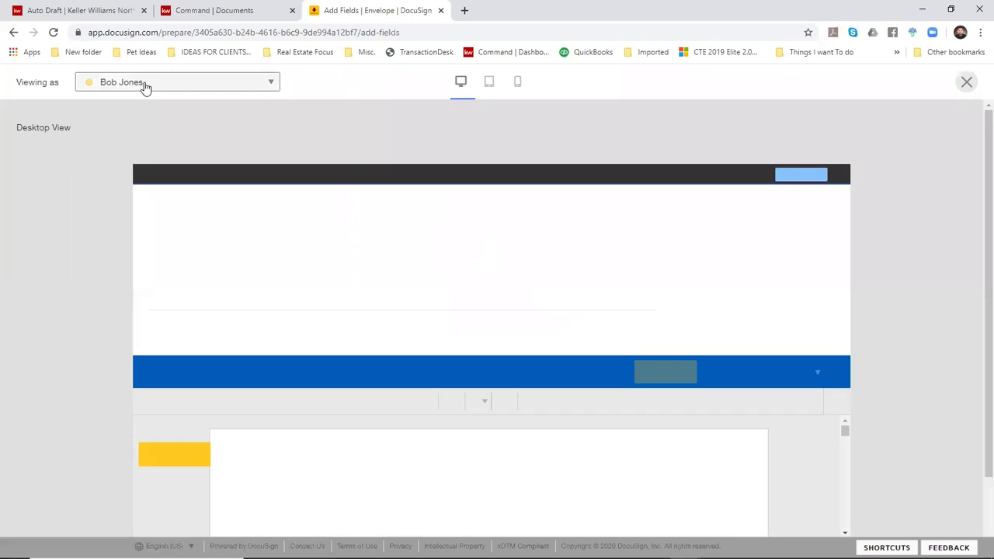
left_click(181, 87)
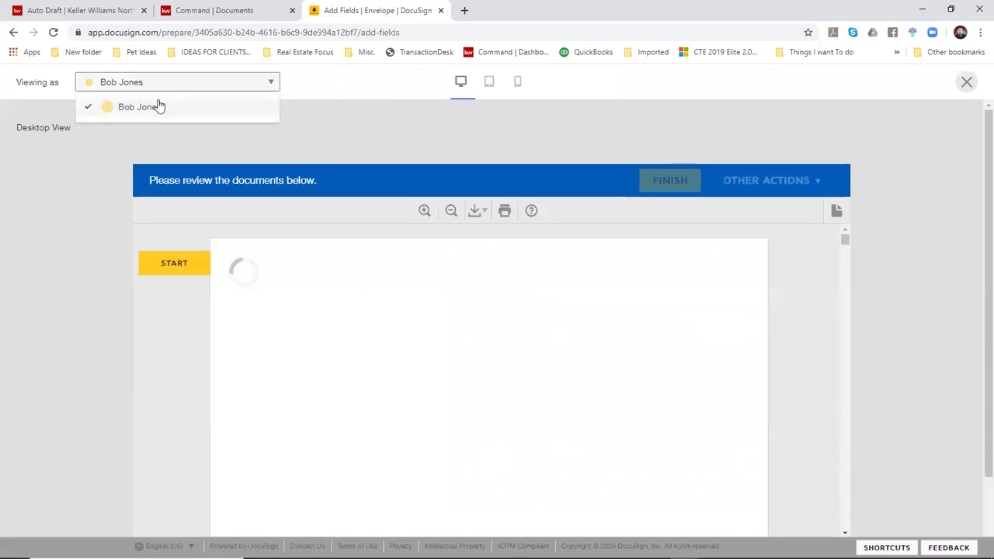
left_click(261, 154)
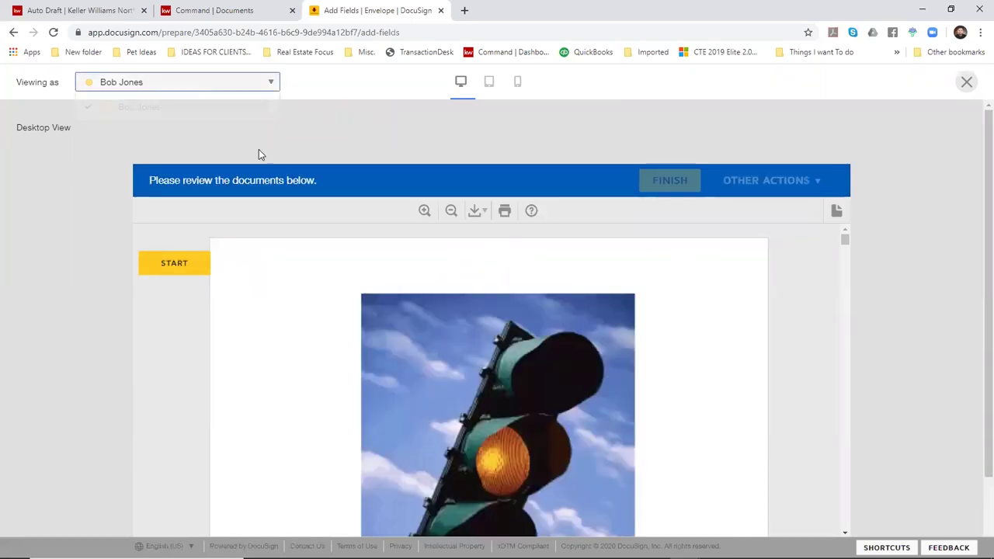
- Step through the preview, applying the buyer signatures and every required initial field
left_click(171, 265)
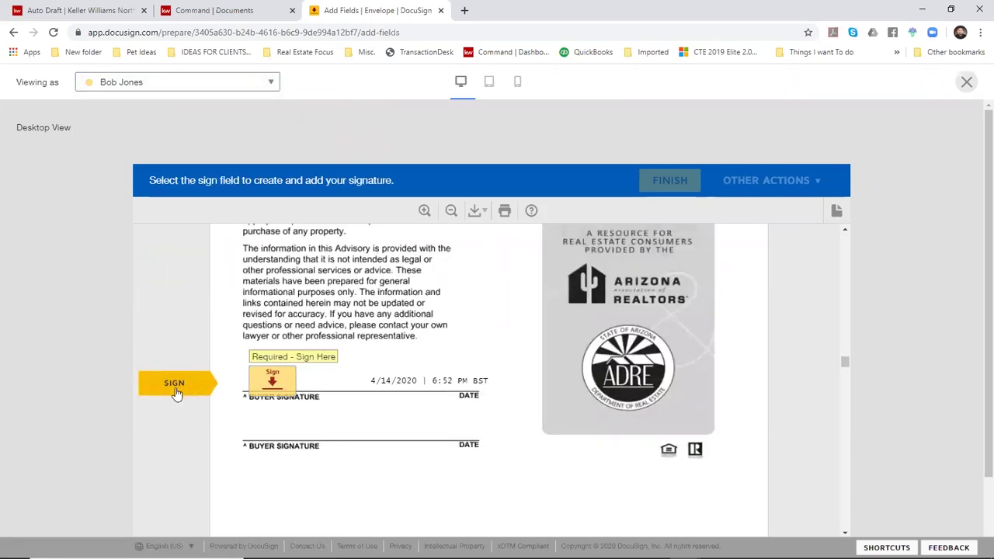
left_click(284, 388)
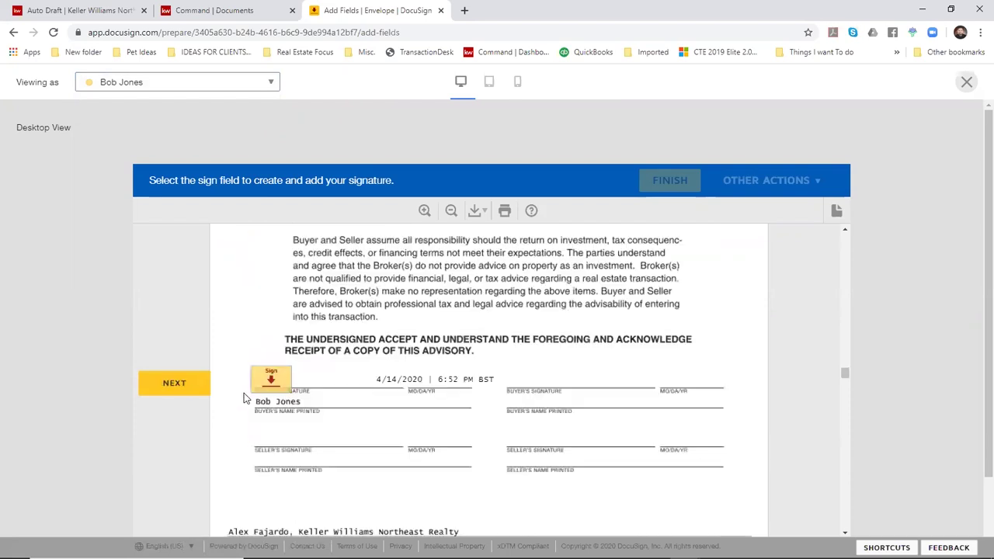
left_click(278, 381)
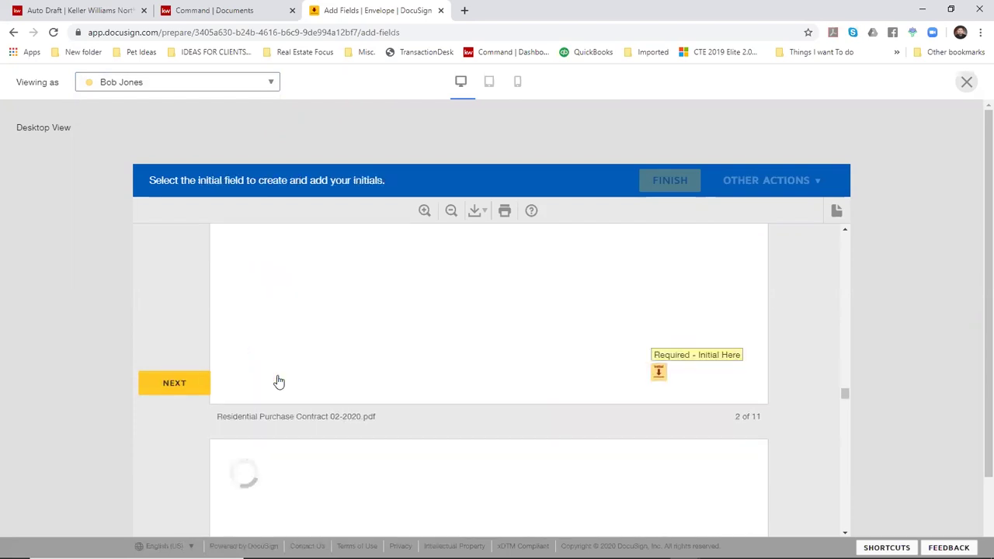
left_click(658, 373)
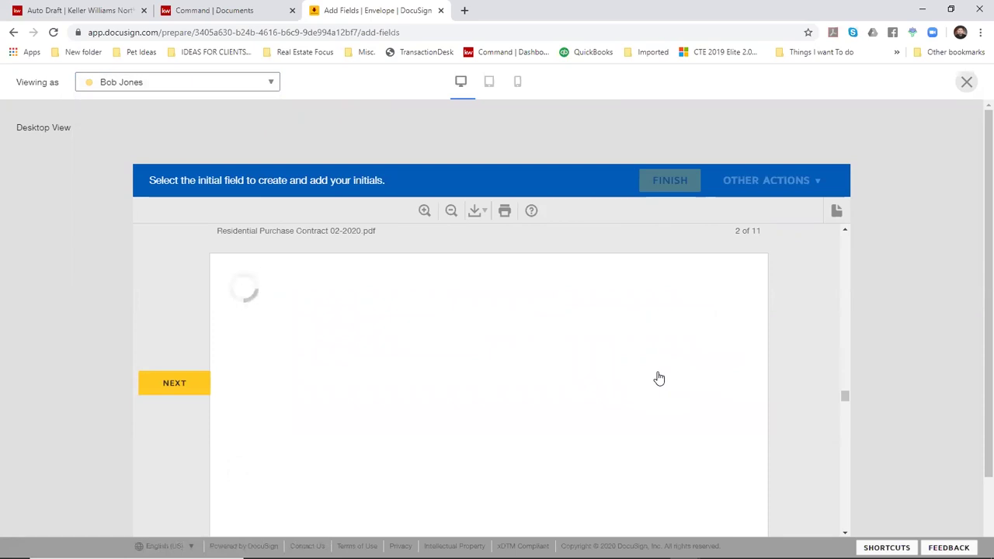
left_click(656, 374)
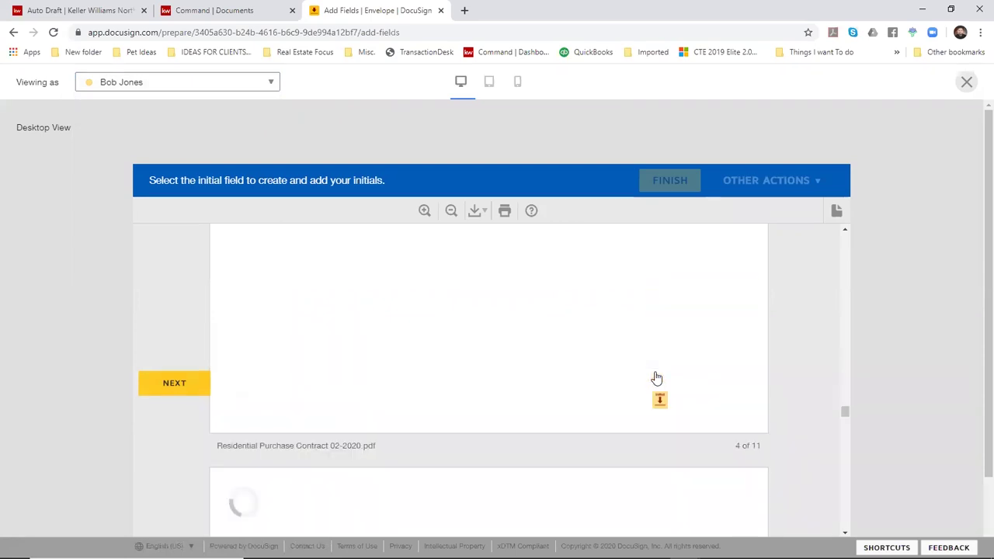
left_click(658, 377)
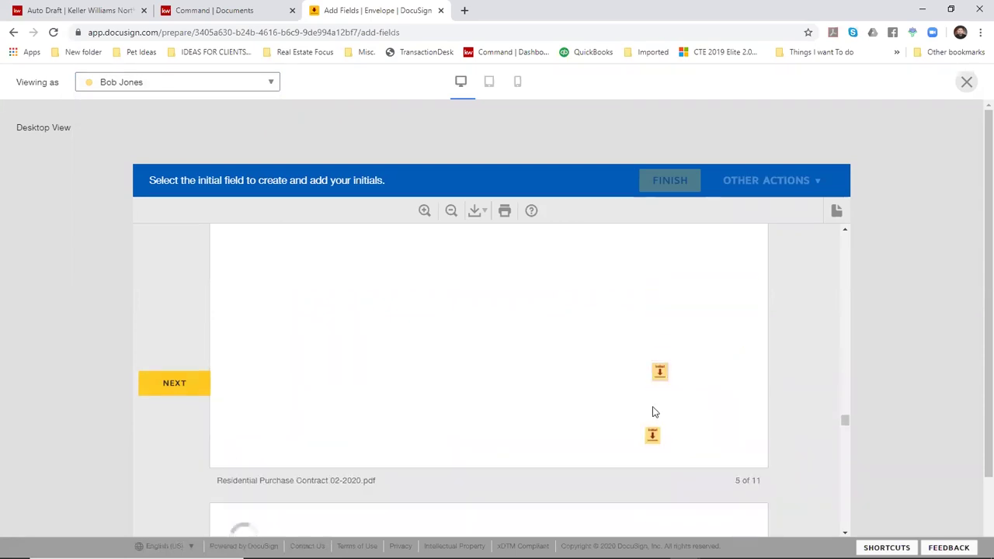
left_click(658, 374)
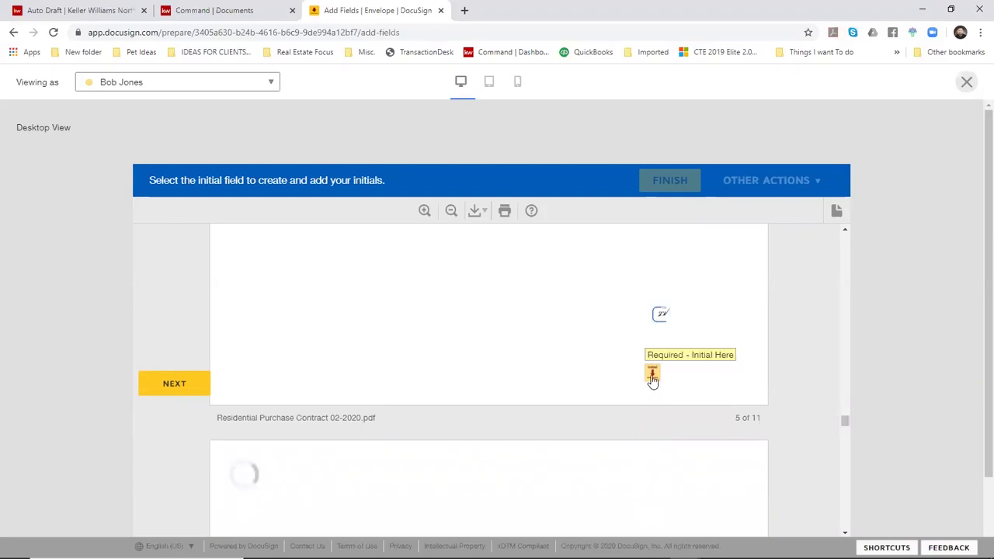
left_click(653, 374)
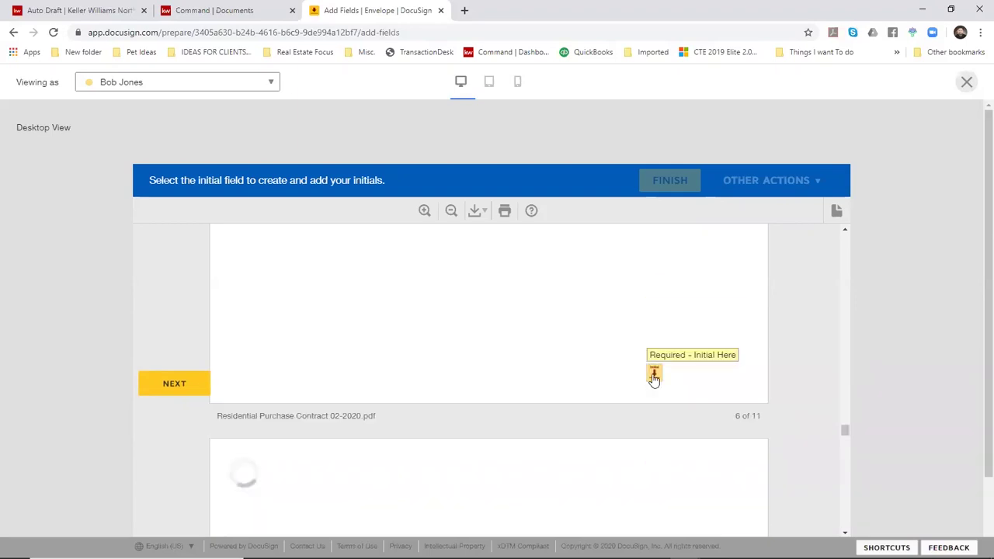
left_click(651, 380)
left_click(660, 380)
left_click(658, 380)
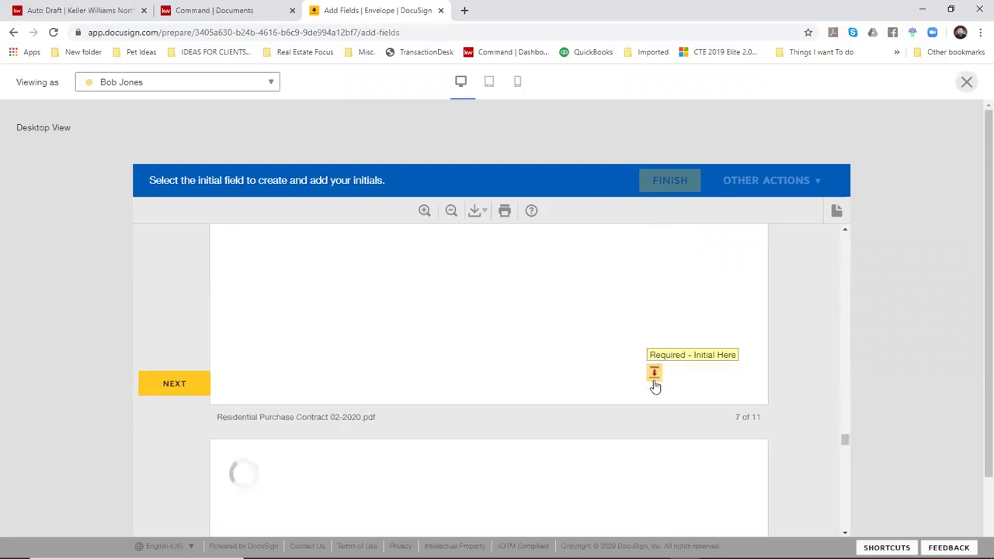
left_click(657, 382)
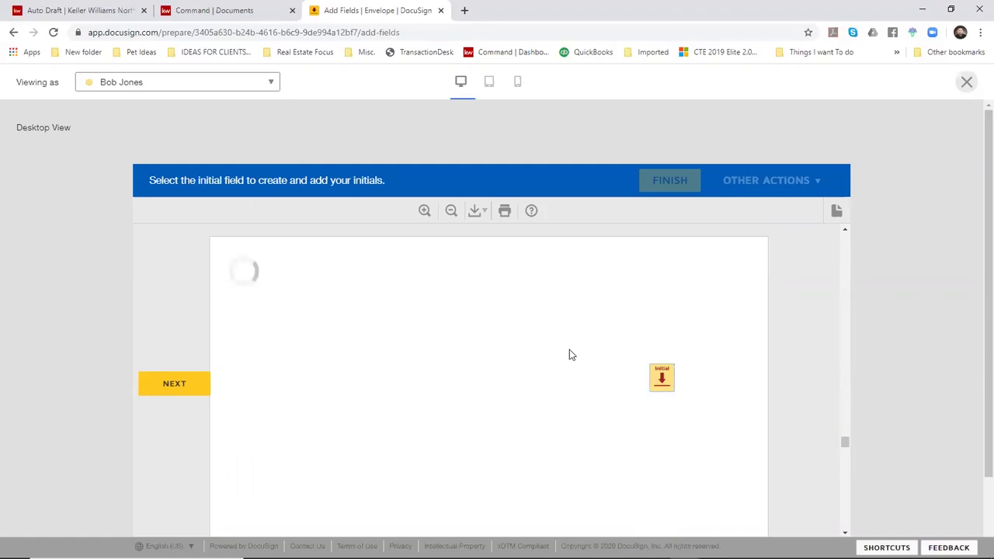
left_click(659, 379)
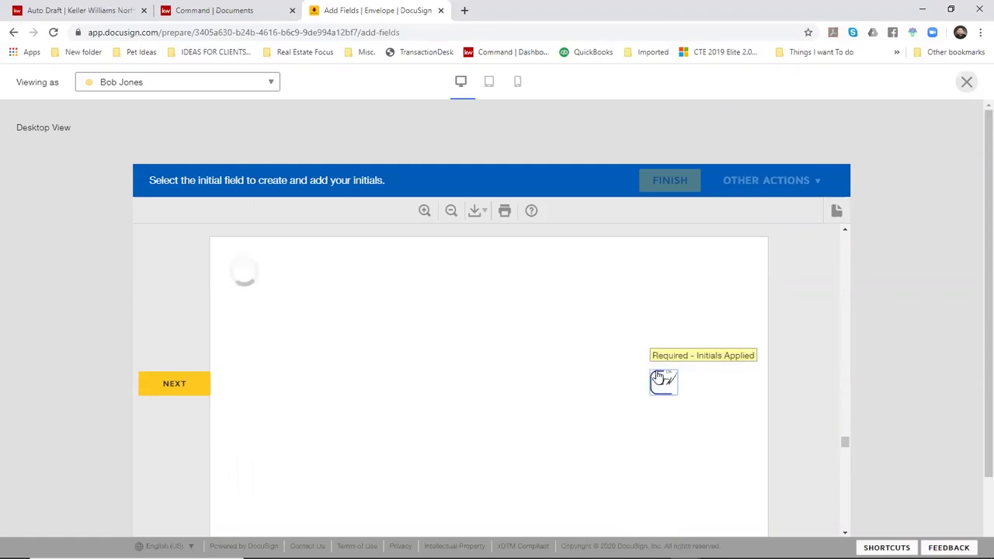
left_click(658, 374)
left_click(658, 375)
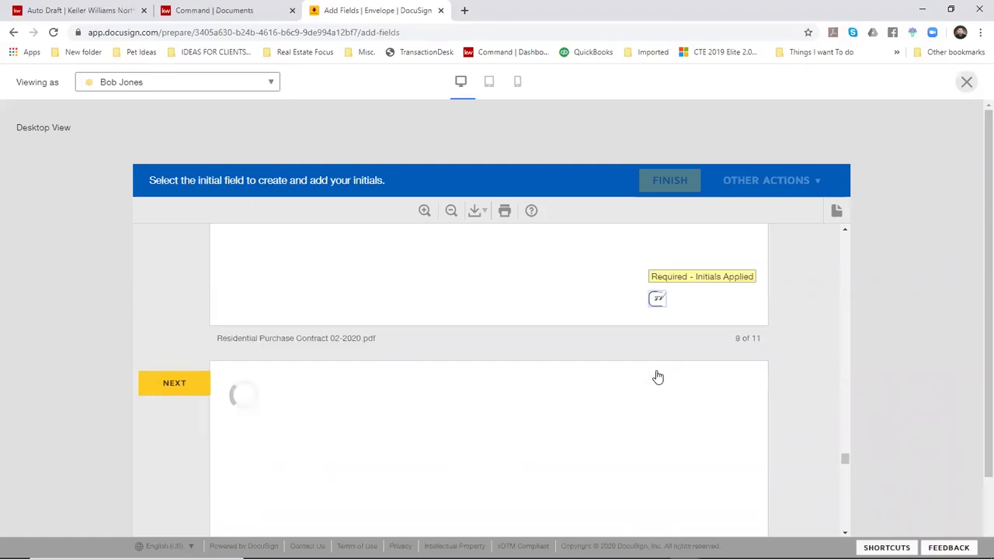
left_click(661, 376)
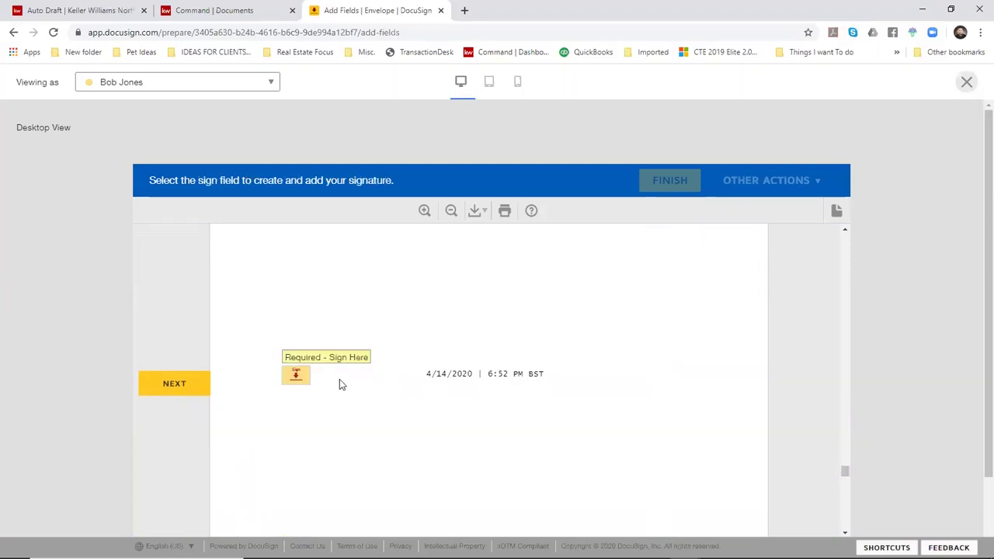
left_click(300, 378)
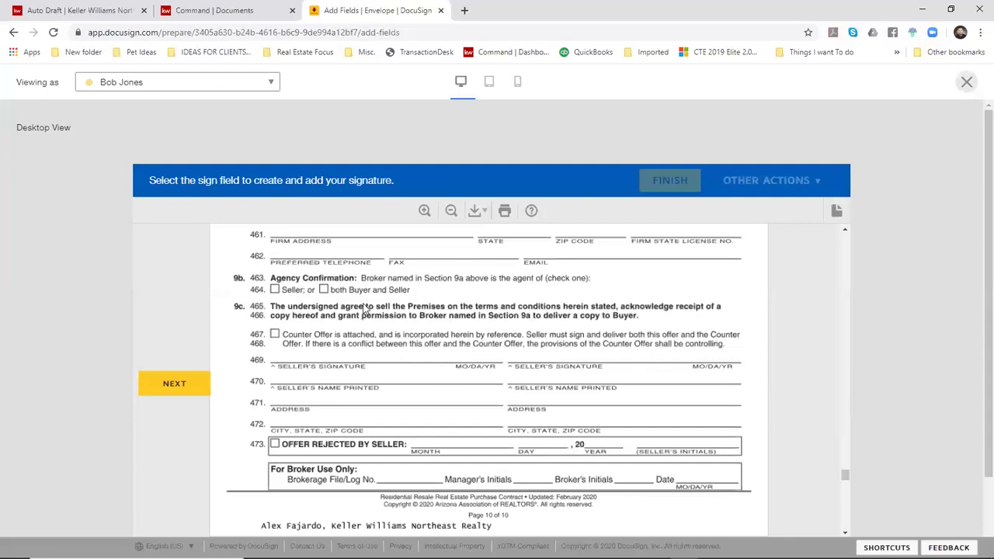
- Recheck the preview recipient, view the tablet and mobile layouts, then close the preview
left_click(249, 83)
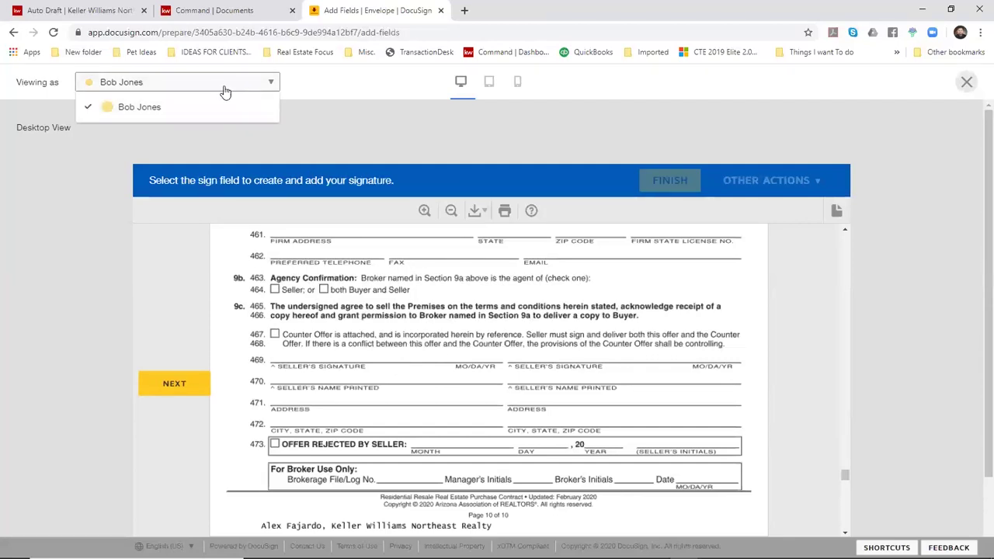
left_click(126, 136)
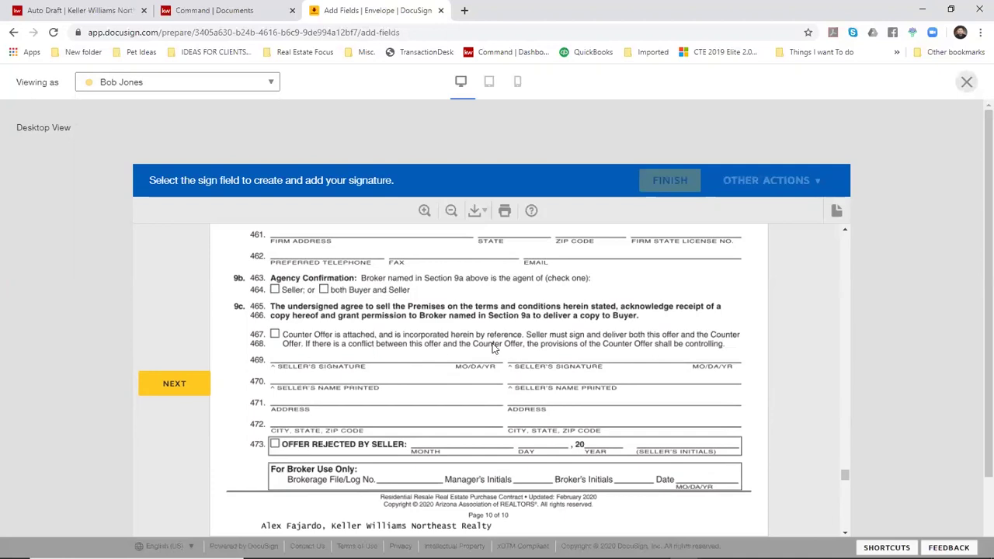
scroll(519, 340, "up", 4)
scroll(519, 339, "down", 15)
scroll(520, 345, "down", 10)
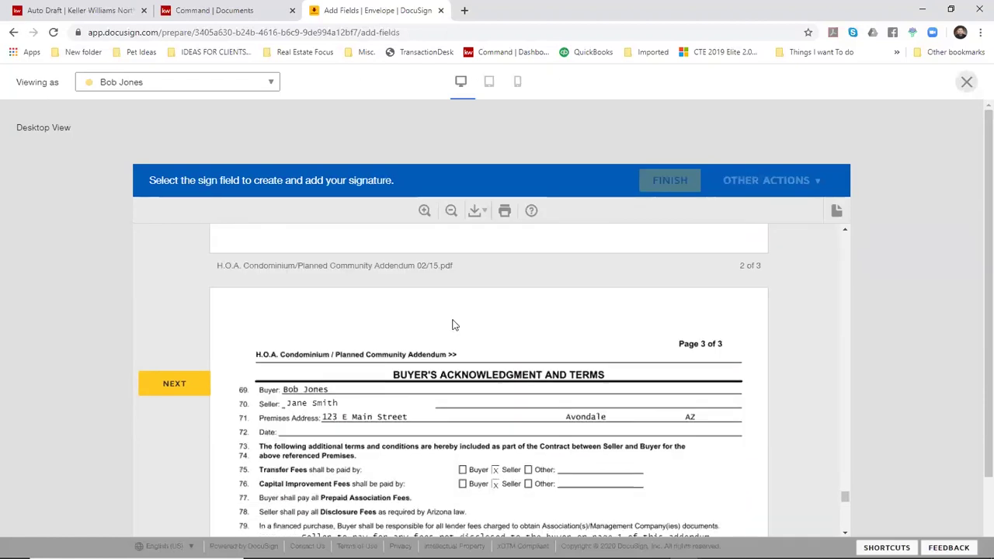
left_click(489, 87)
left_click(518, 86)
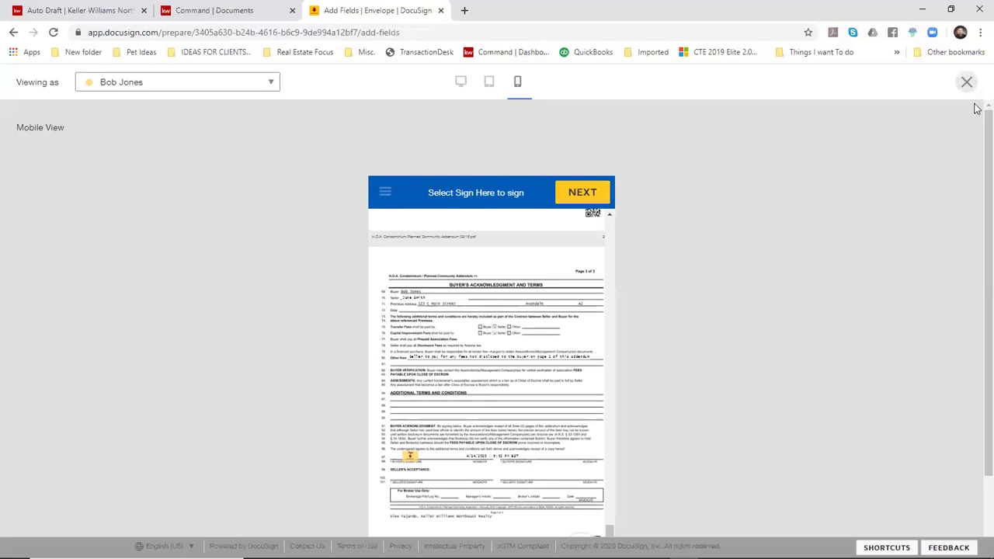
left_click(967, 81)
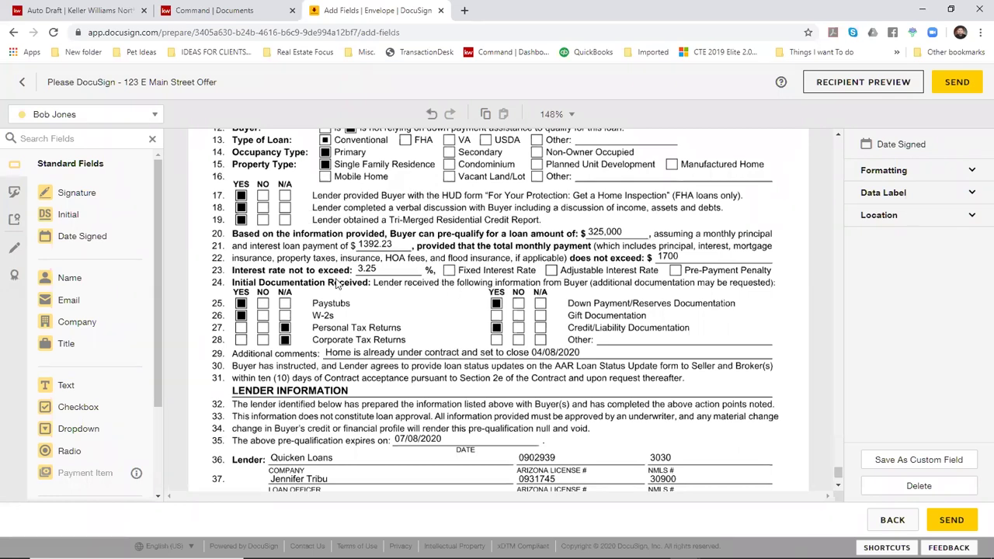
- Review the Pre-Qualification Form's buyer Sign and Date Signed fields, then return to Envelope Details
scroll(376, 412, "down", 3)
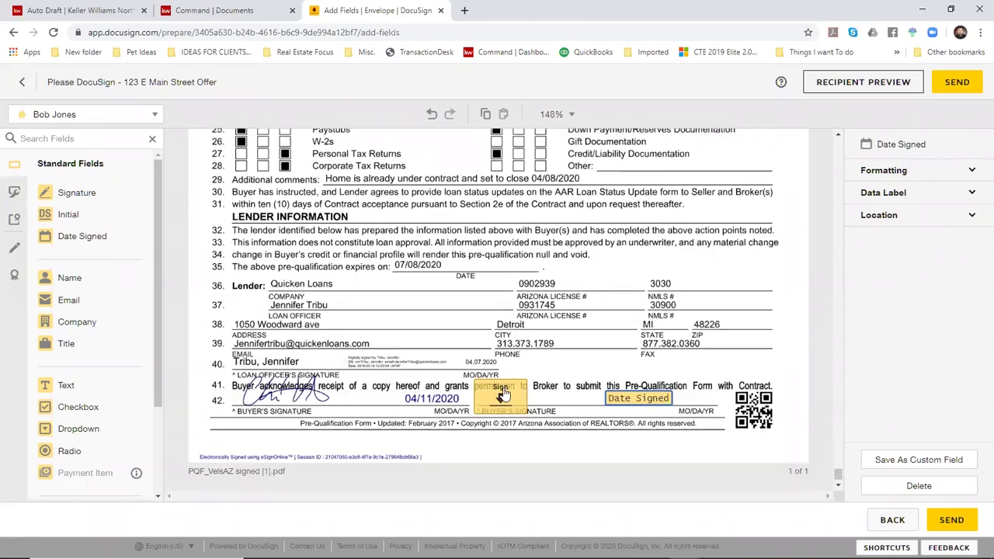
scroll(342, 293, "up", 2)
scroll(342, 293, "up", 2)
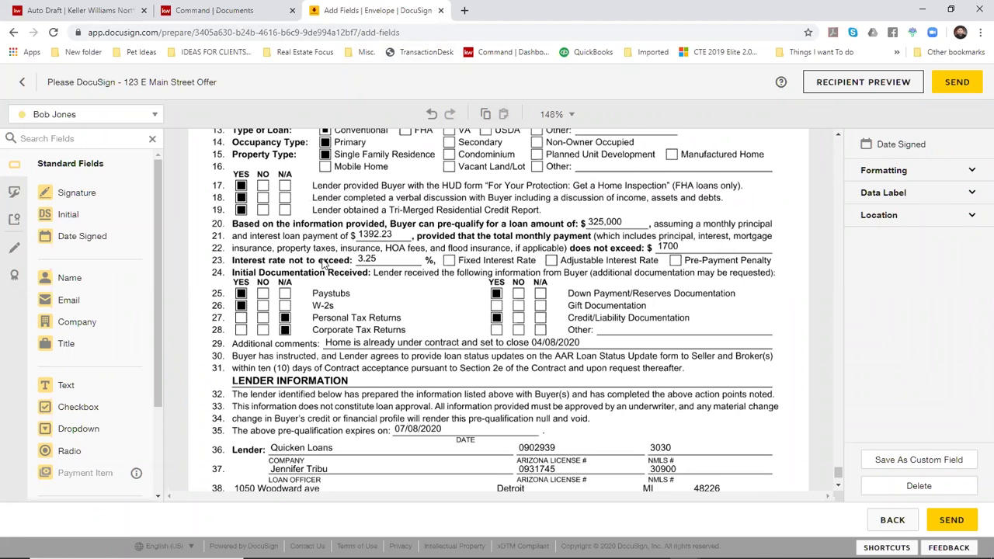
scroll(325, 264, "down", 3)
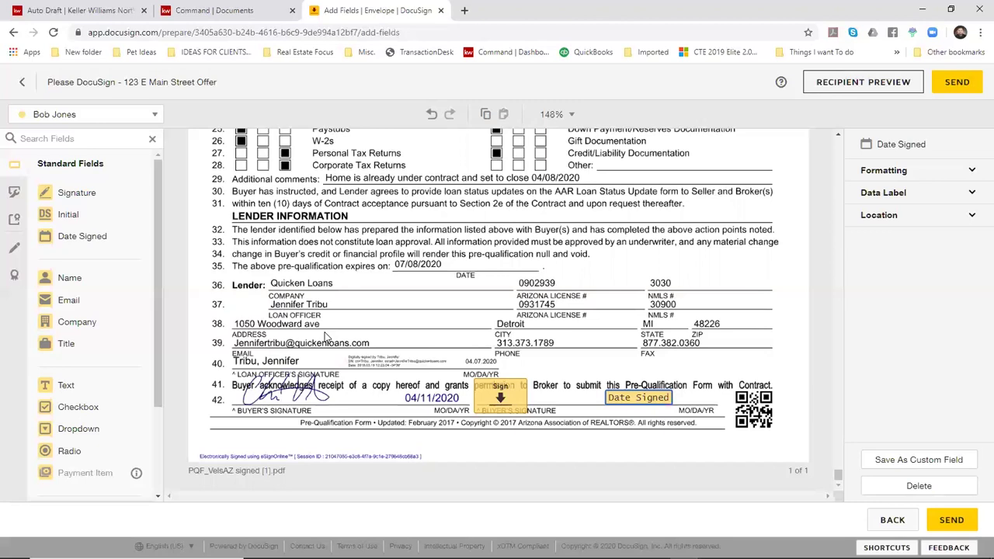
left_click(23, 83)
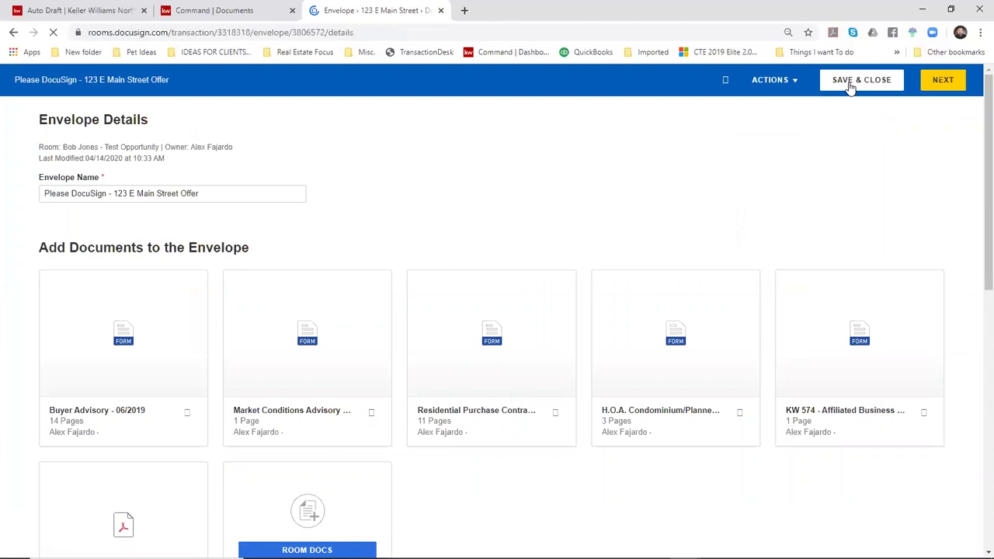
- Continue the offer envelope to Add Fields for the Buyer Advisory, then close the DocuSign tab
left_click(855, 82)
left_click(940, 81)
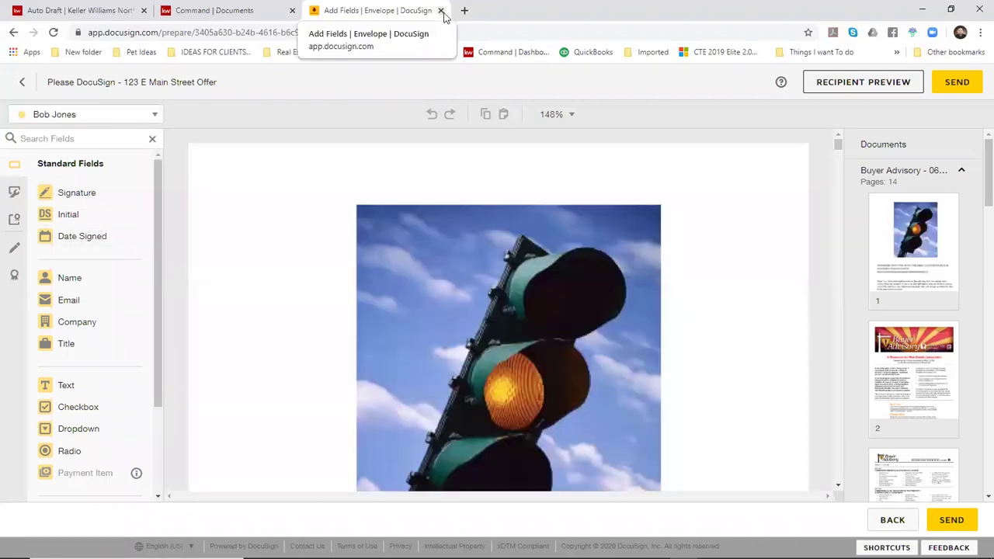
left_click(440, 10)
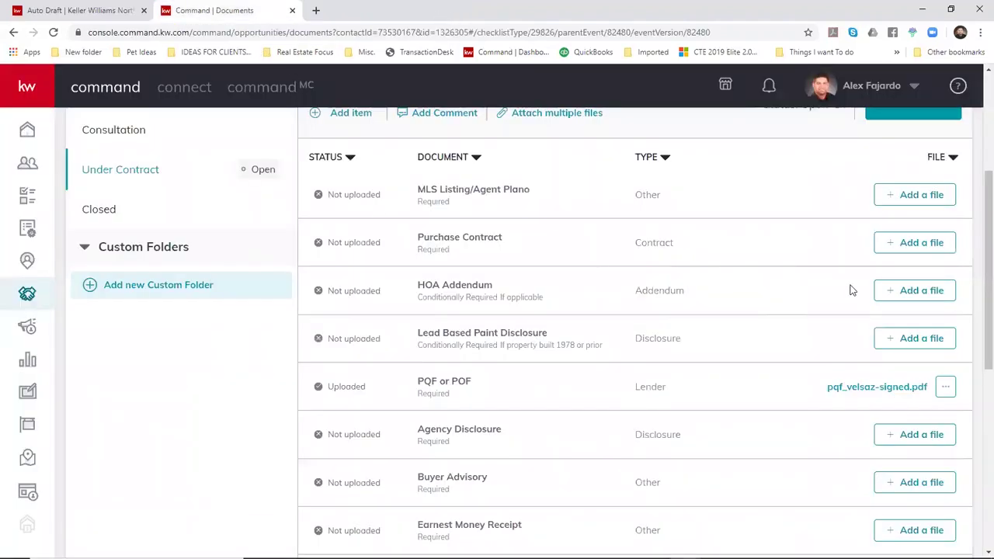
- From the Command Documents checklist, go to the linked transaction room
scroll(850, 289, "up", 3)
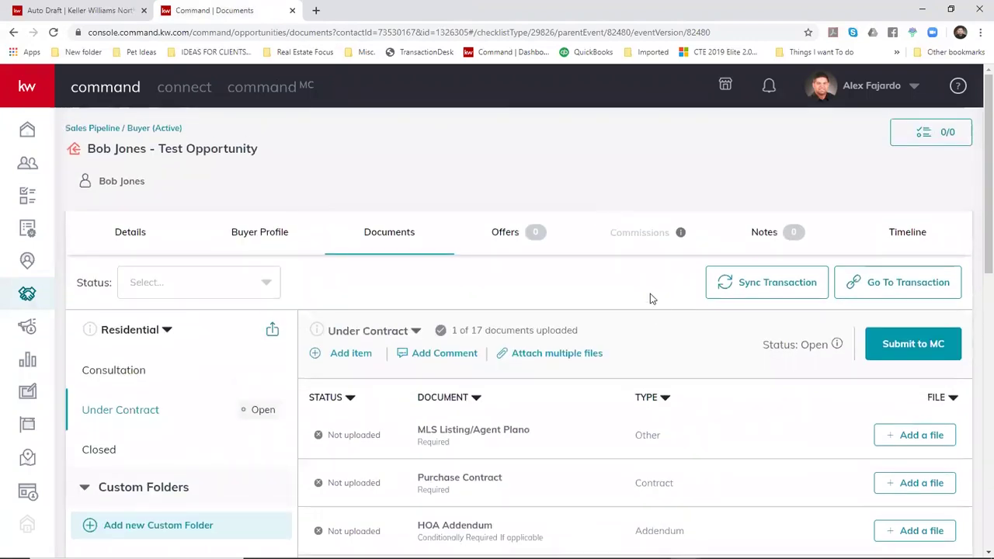
scroll(652, 300, "down", 1)
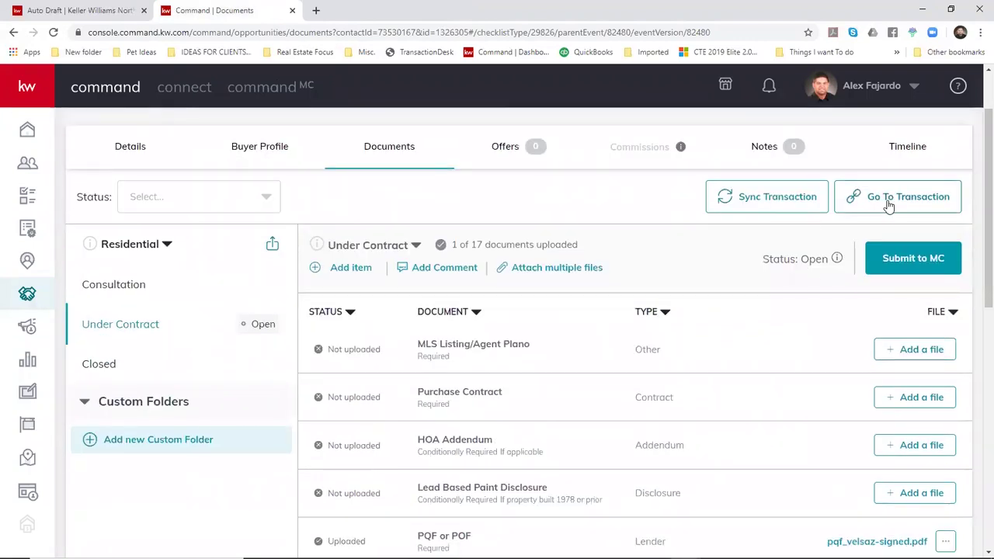
left_click(889, 200)
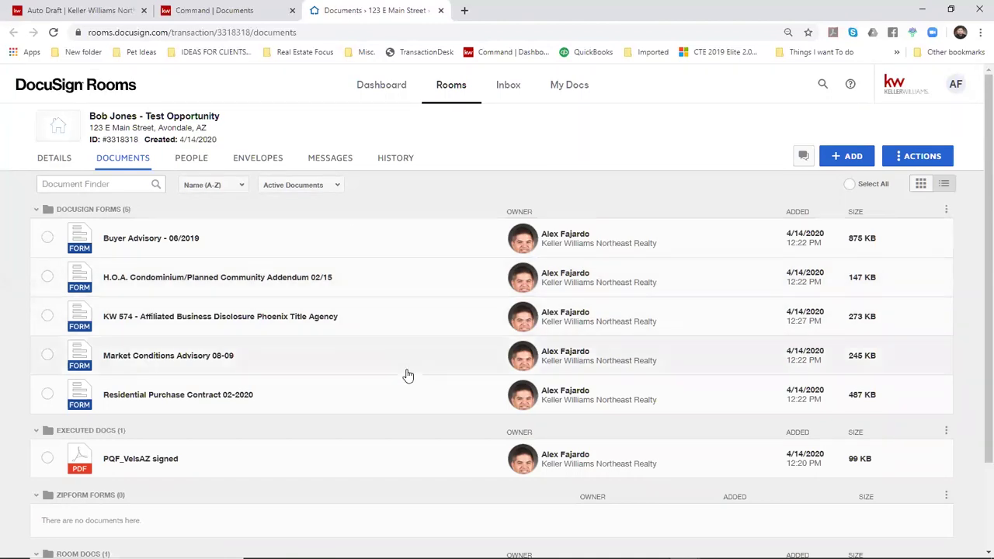
- Check the room's document sources, then select the Room ID and switch back to the room page
left_click(837, 158)
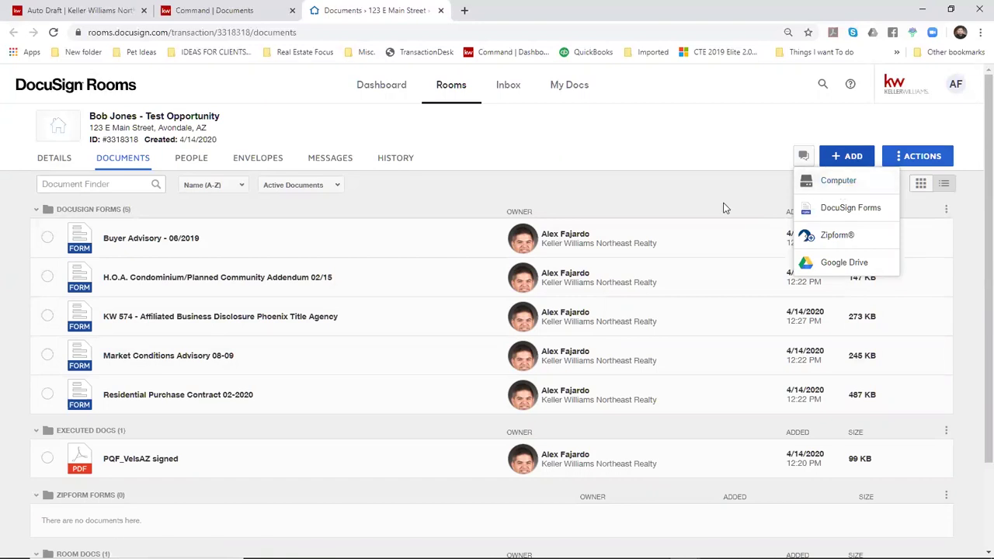
left_click(644, 166)
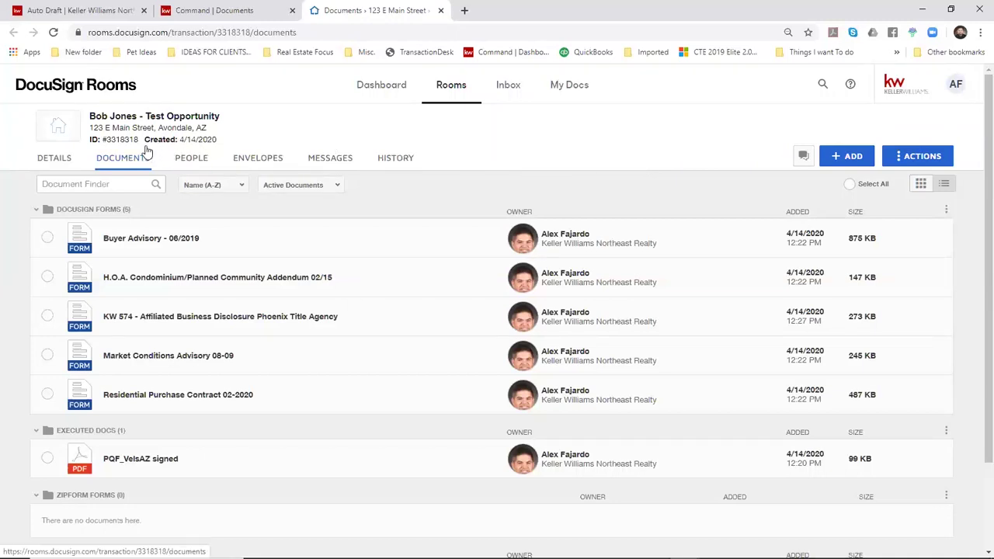
mouse_move(118, 138)
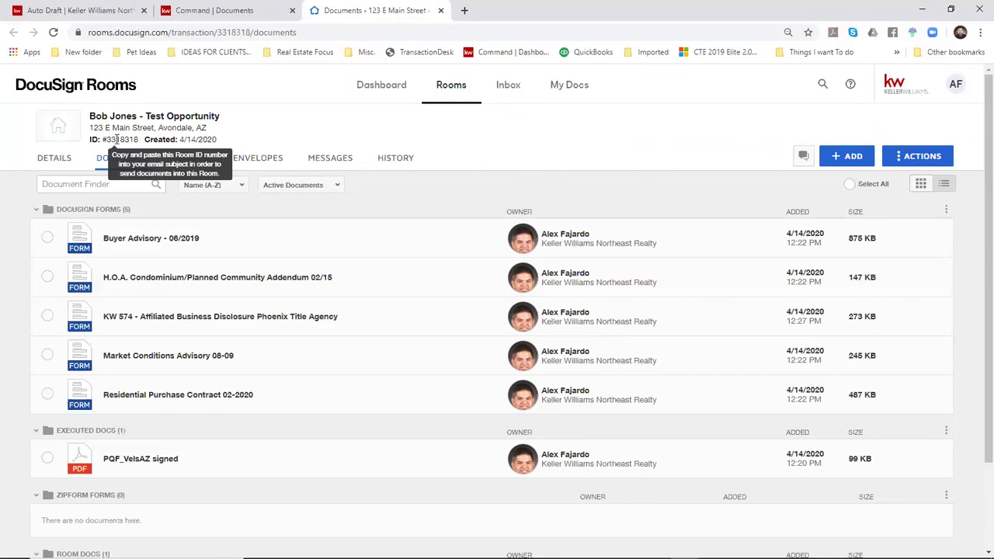
double_click(117, 139)
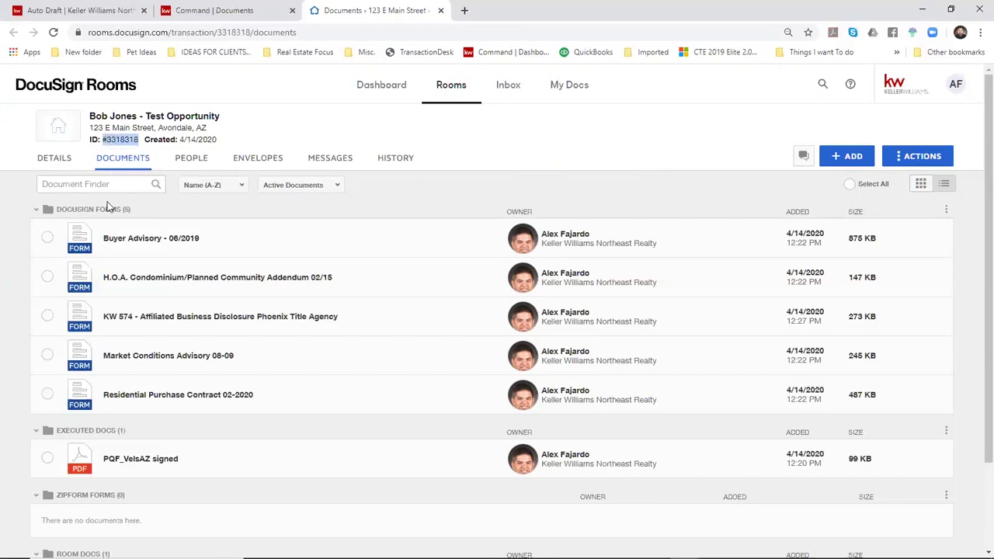
key("alt+Tab")
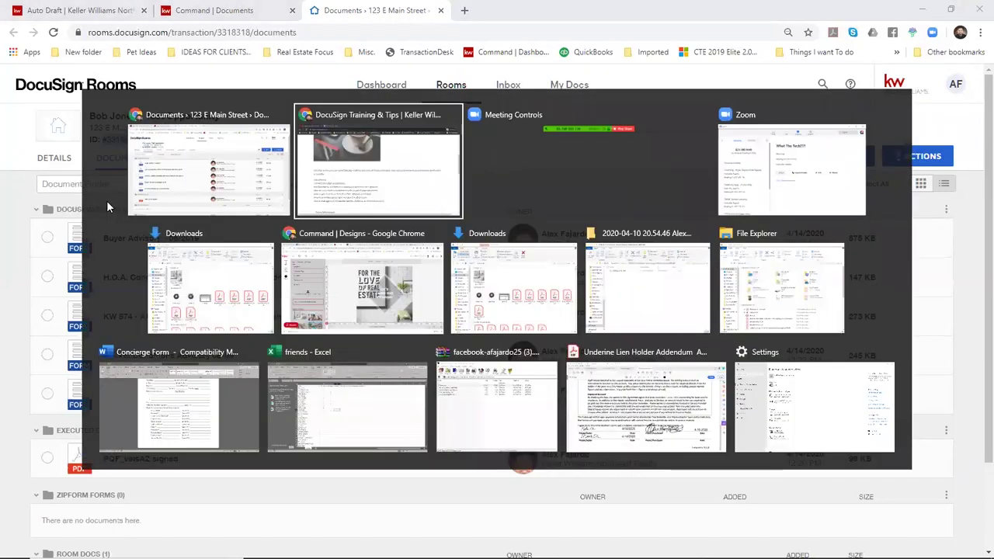
key("alt+Tab")
key("alt+Tab")
key("alt+Tab")
key("alt+Tab")
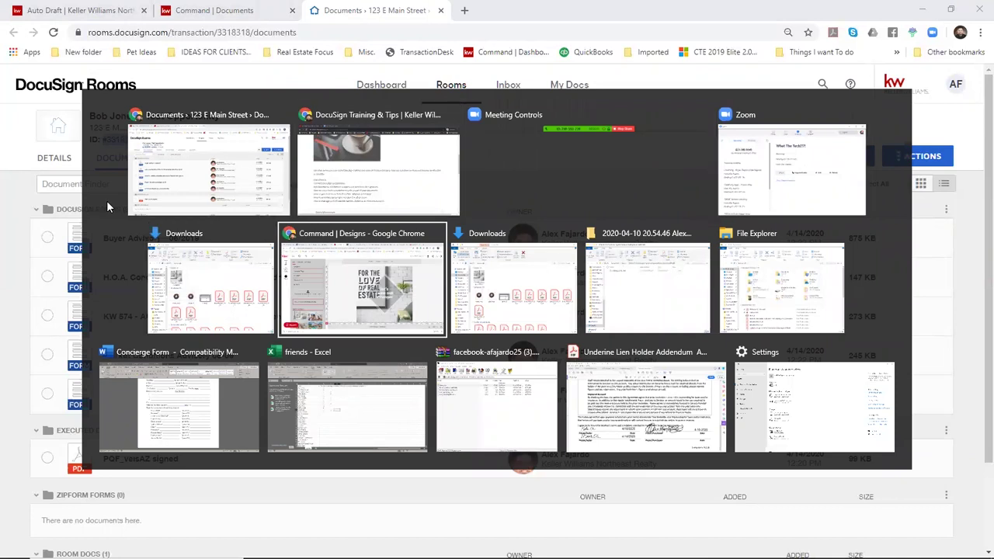
key("shift+alt+Tab")
key("shift+alt+Tab")
key("shift+alt+Tab")
key("shift+alt+Tab")
key("shift+alt+Tab")
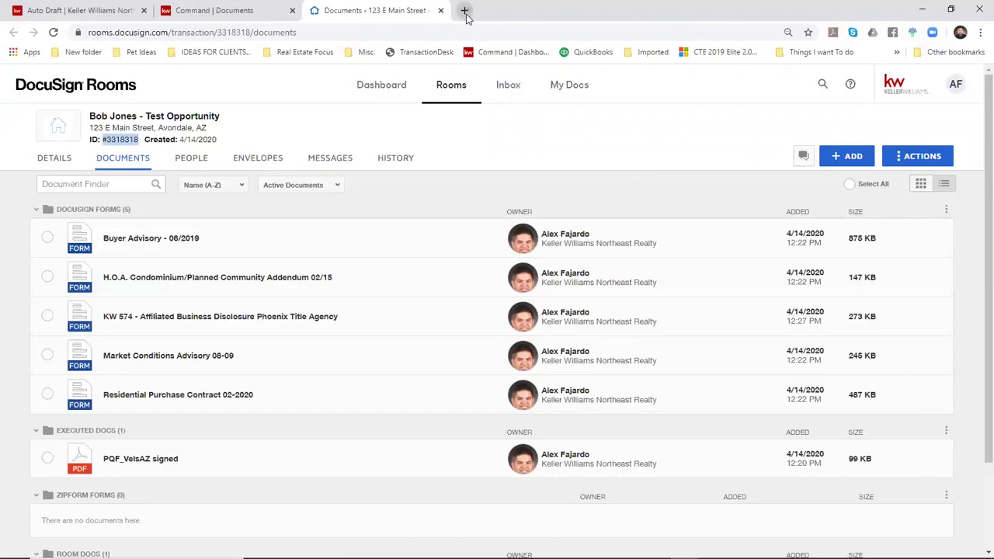
- Open Gmail in a new browser tab
left_click(465, 11)
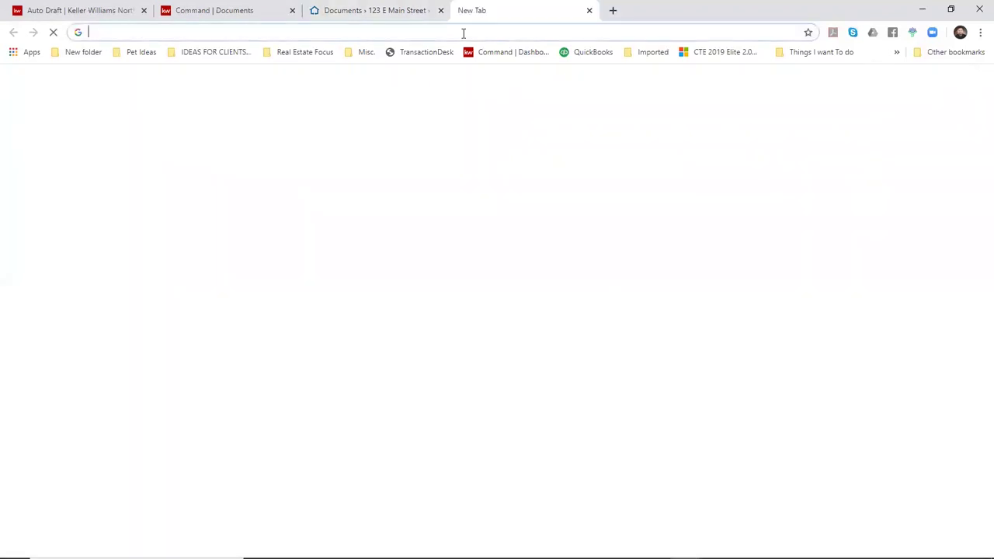
type("gmail.")
key("Return")
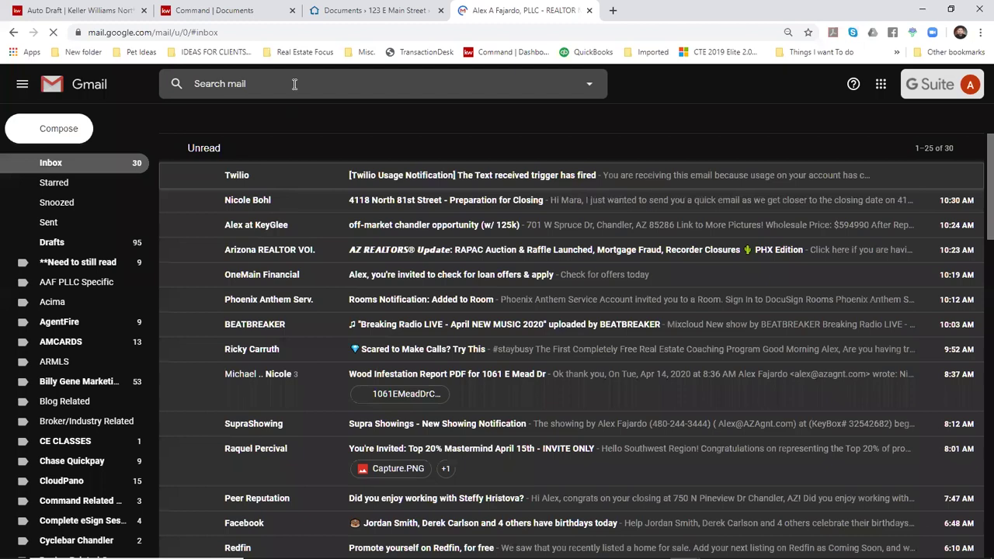
left_click(295, 83)
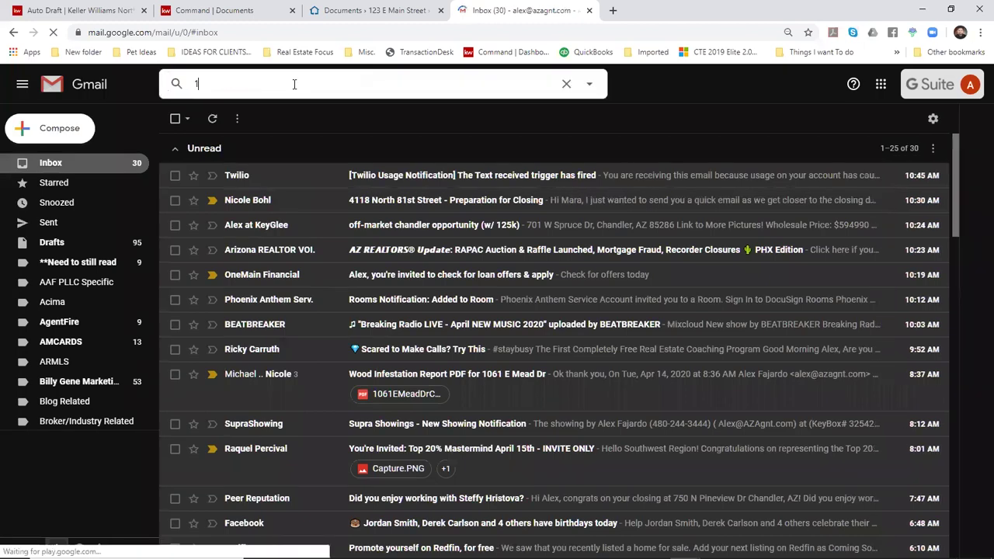
key("Return")
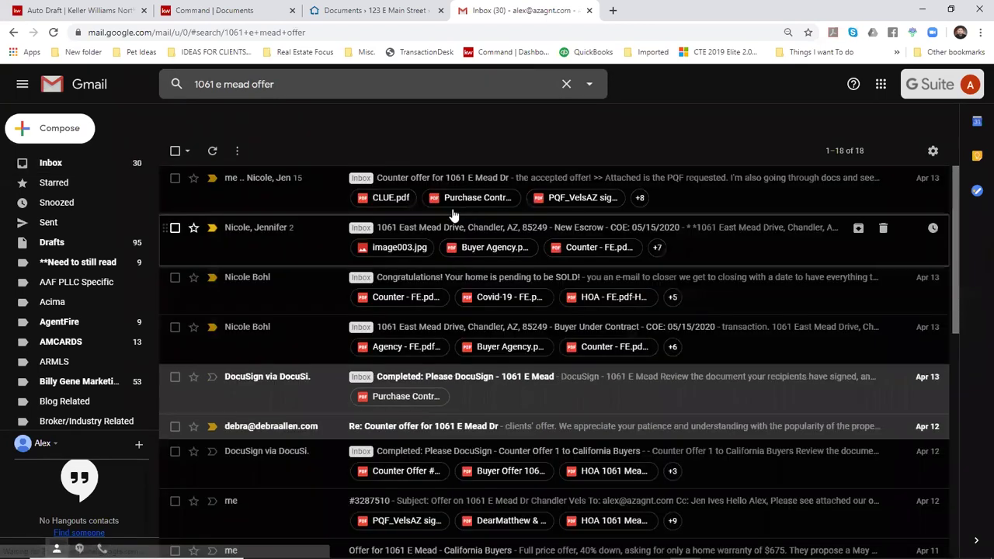
scroll(315, 354, "down", 3)
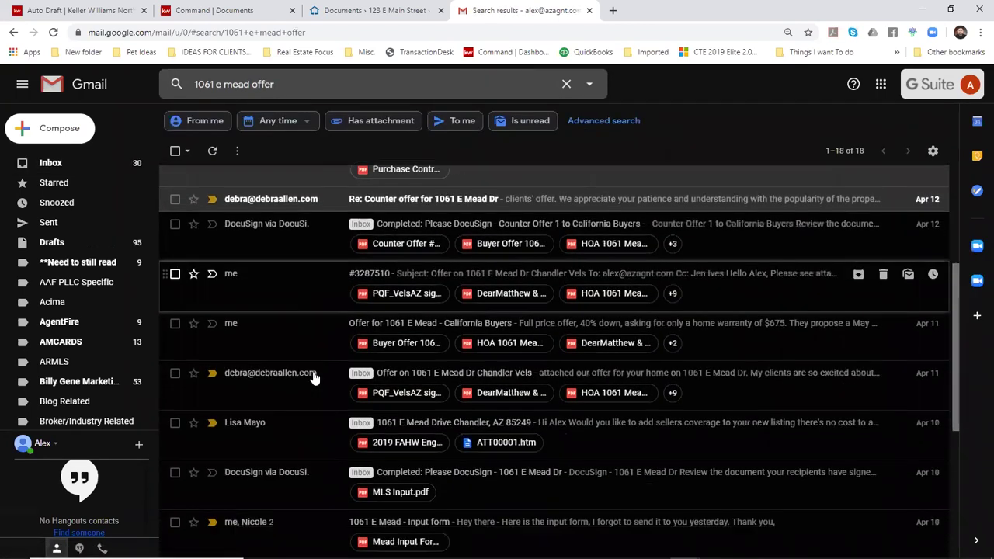
left_click(350, 397)
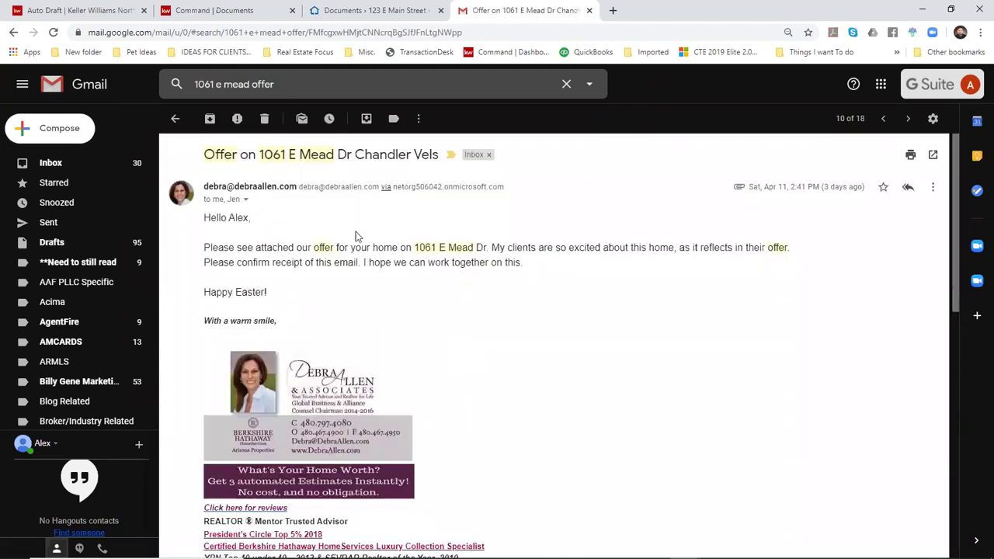
scroll(347, 274, "down", 1)
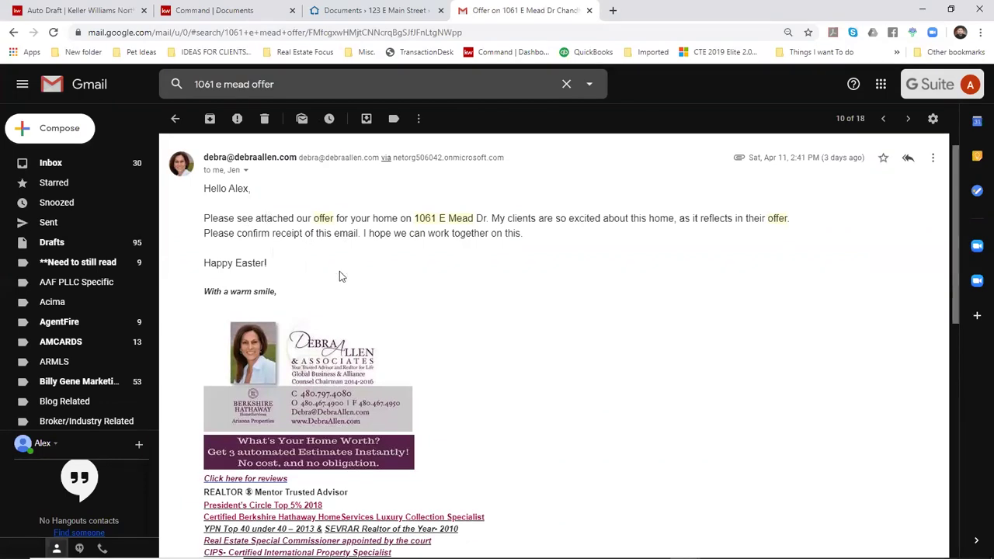
scroll(339, 271, "down", 10)
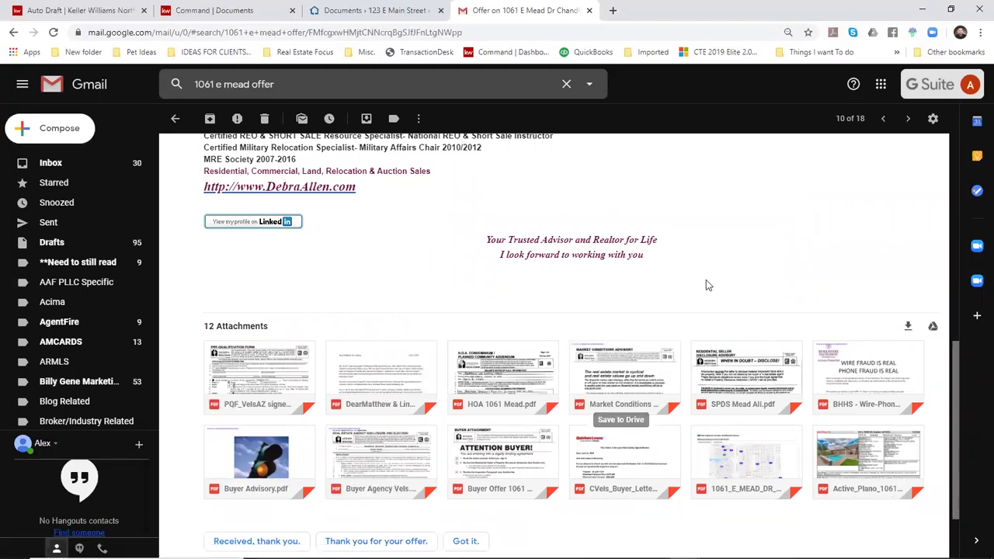
scroll(746, 251, "up", 1)
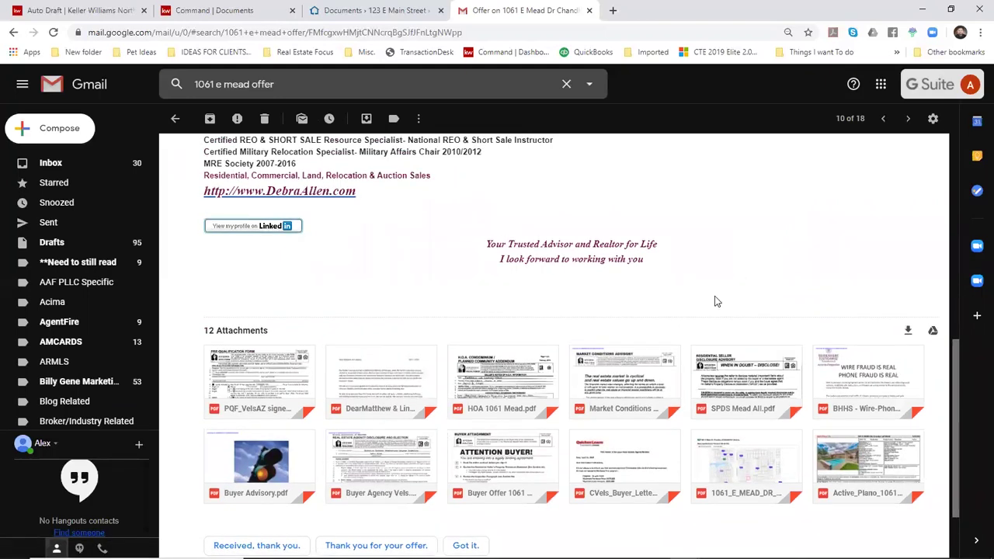
scroll(713, 299, "up", 10)
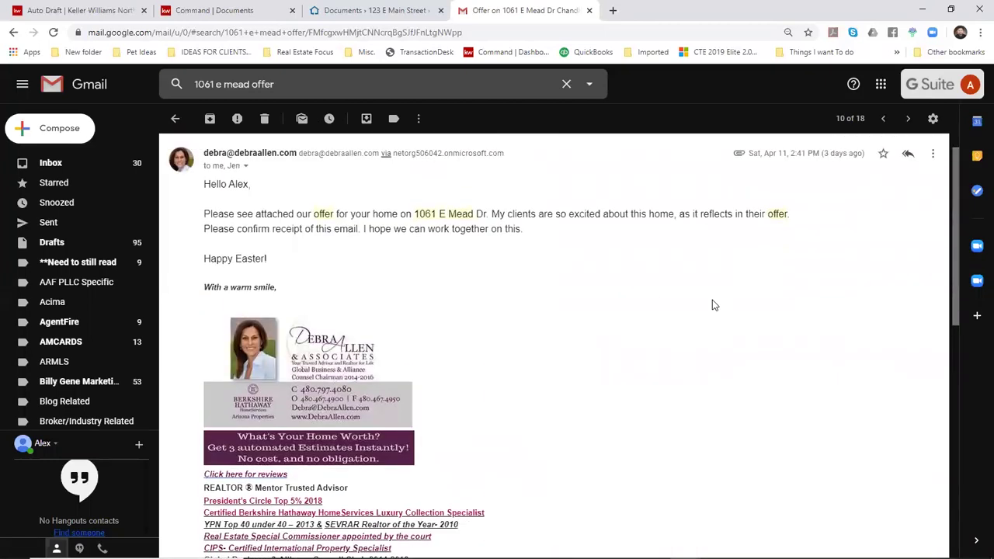
left_click(933, 164)
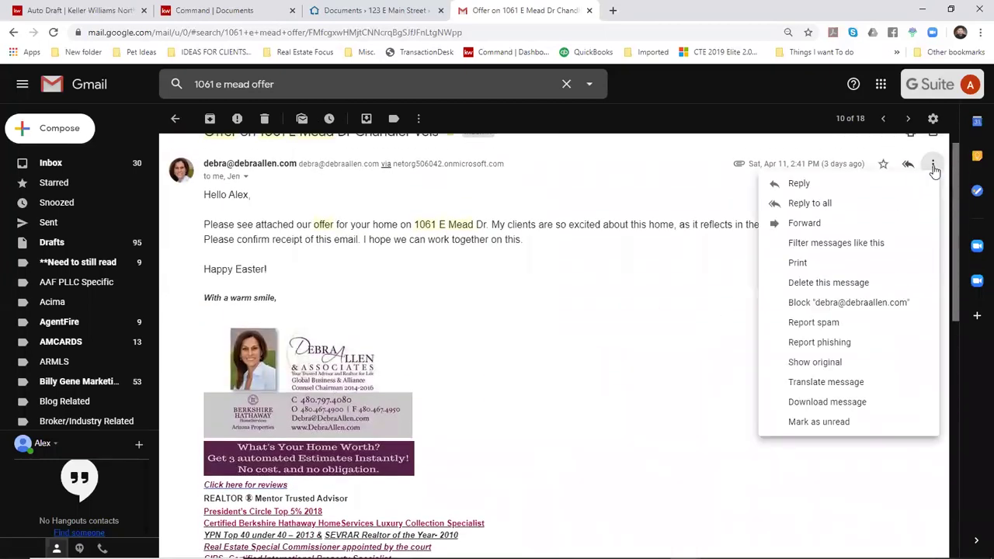
left_click(793, 227)
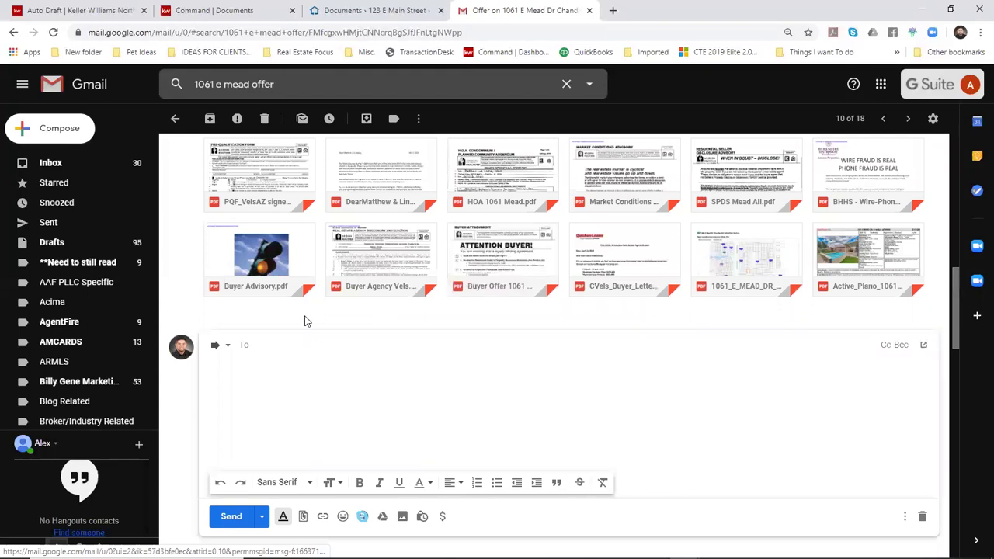
left_click(232, 347)
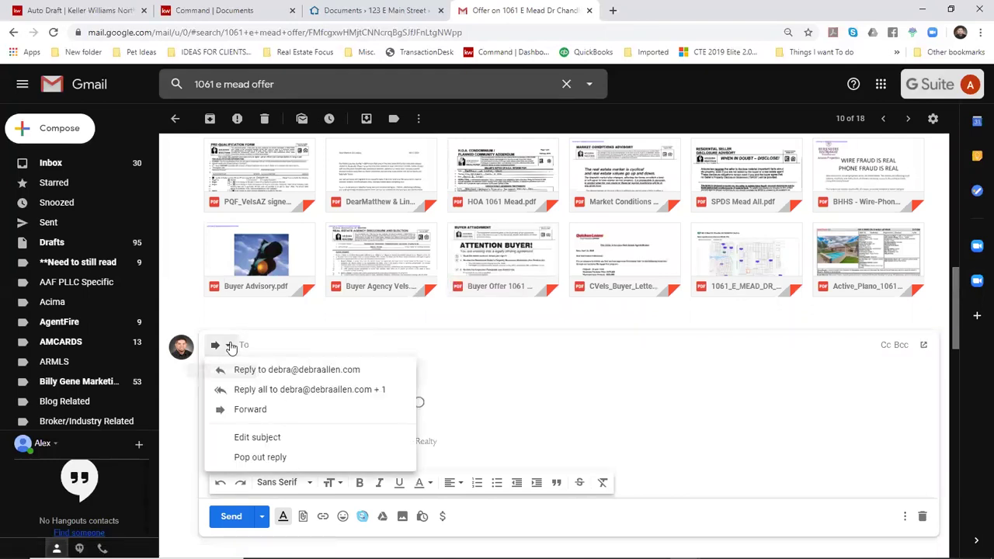
left_click(249, 439)
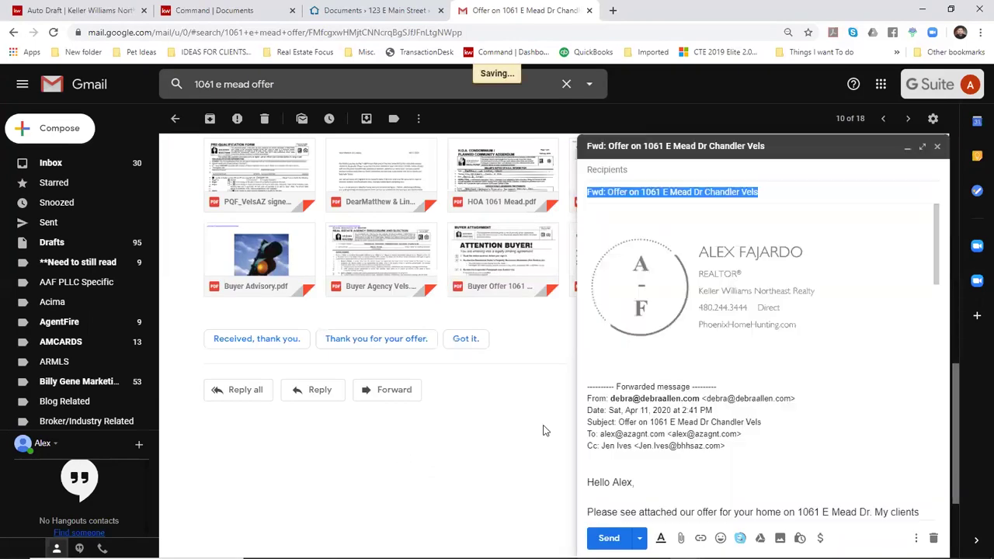
- Replace the forward's subject with room ID #3318318, then switch to DocuSign Rooms
scroll(759, 284, "down", 15)
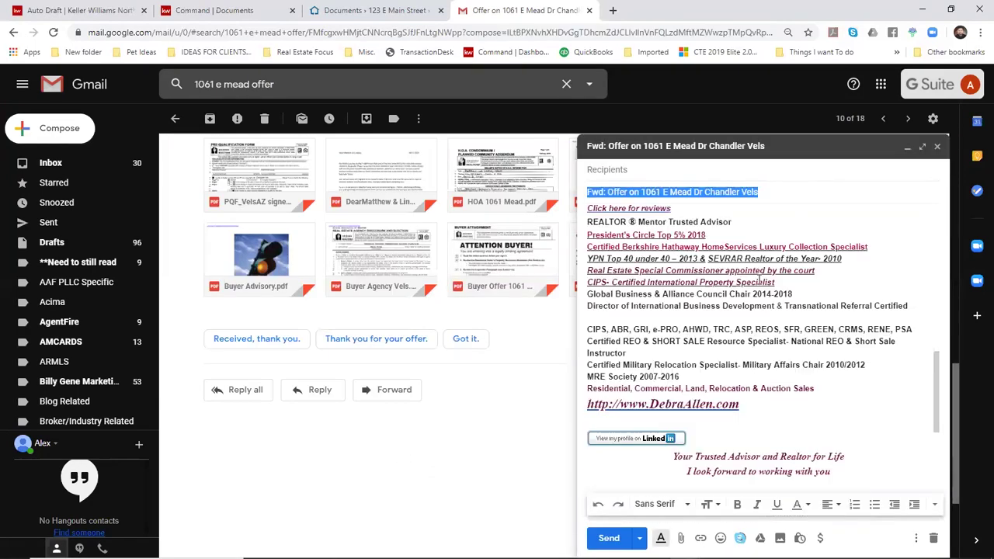
scroll(759, 285, "up", 15)
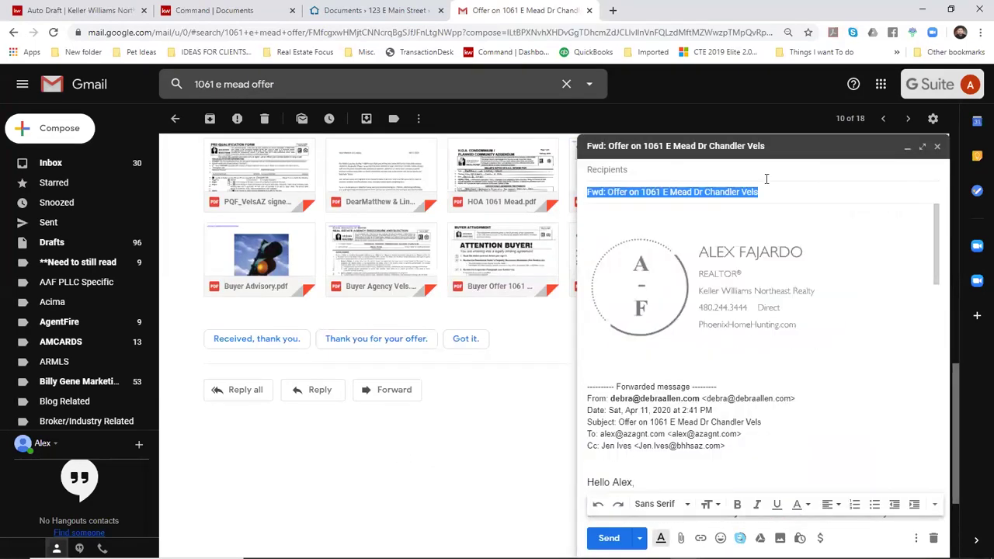
type("#3318318")
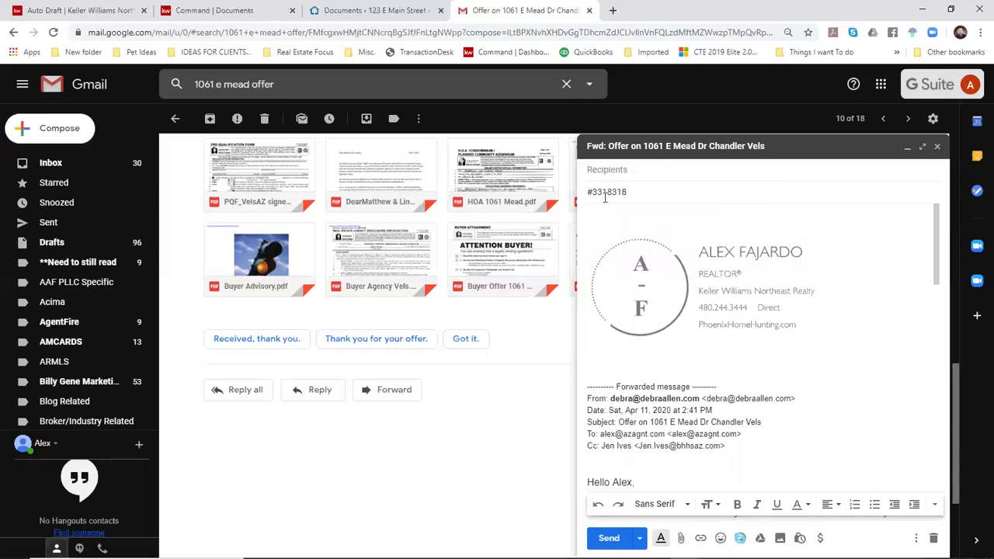
left_click(610, 172)
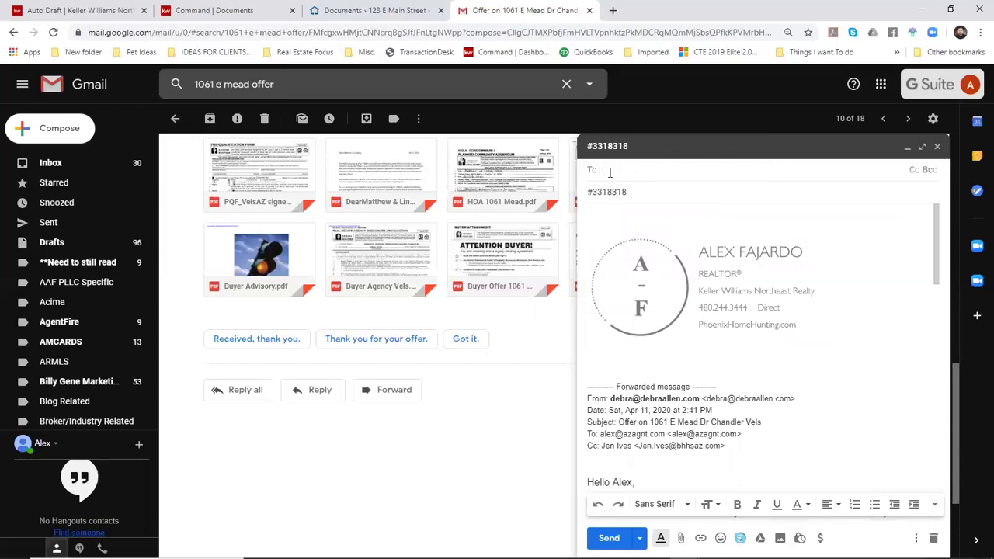
left_click(376, 10)
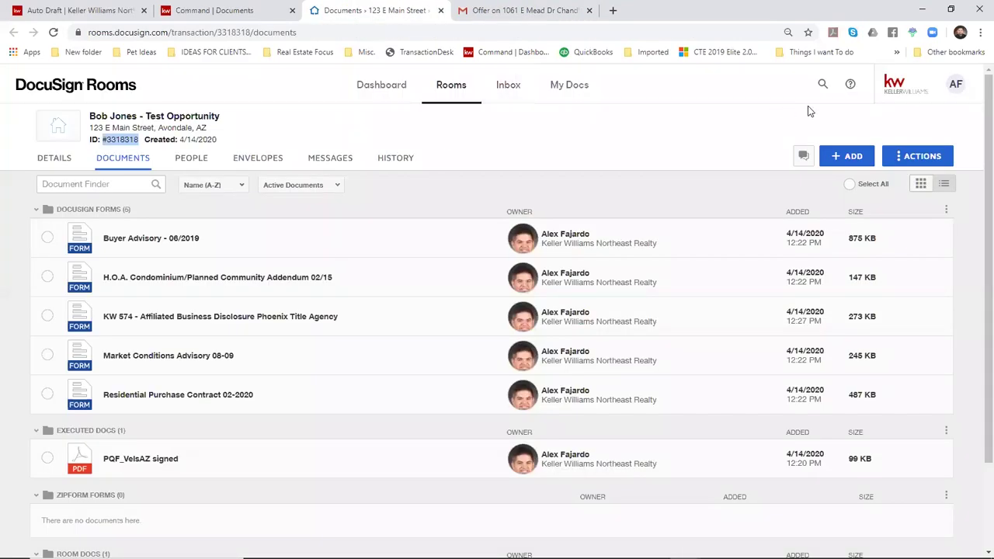
- Find the account's inbound email address under Preferences > Inbox Details
left_click(949, 92)
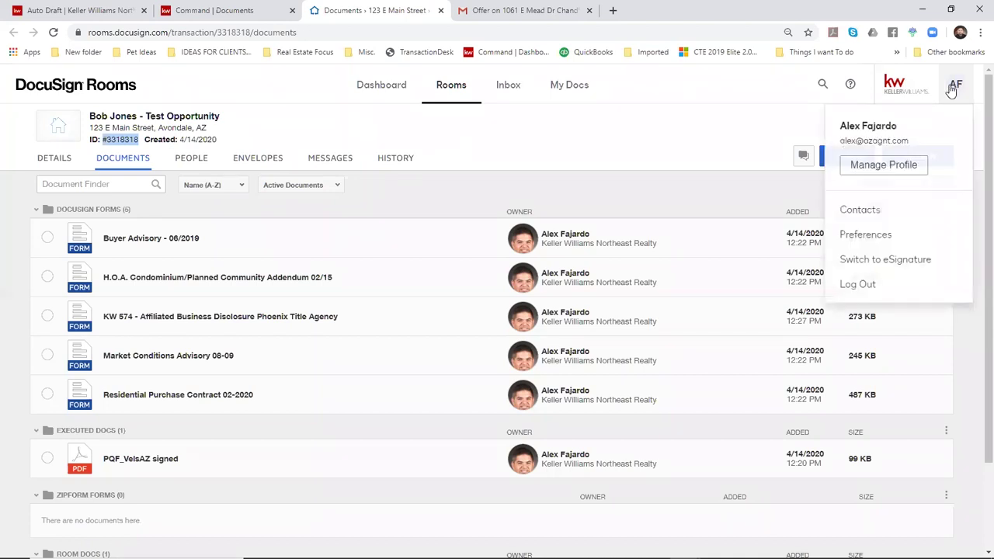
scroll(882, 170, "down", 1)
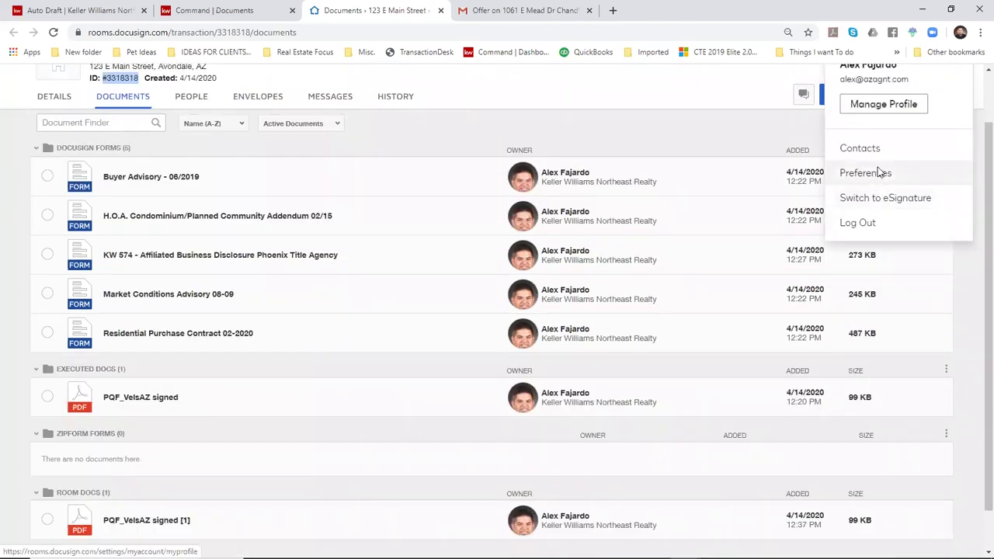
left_click(881, 171)
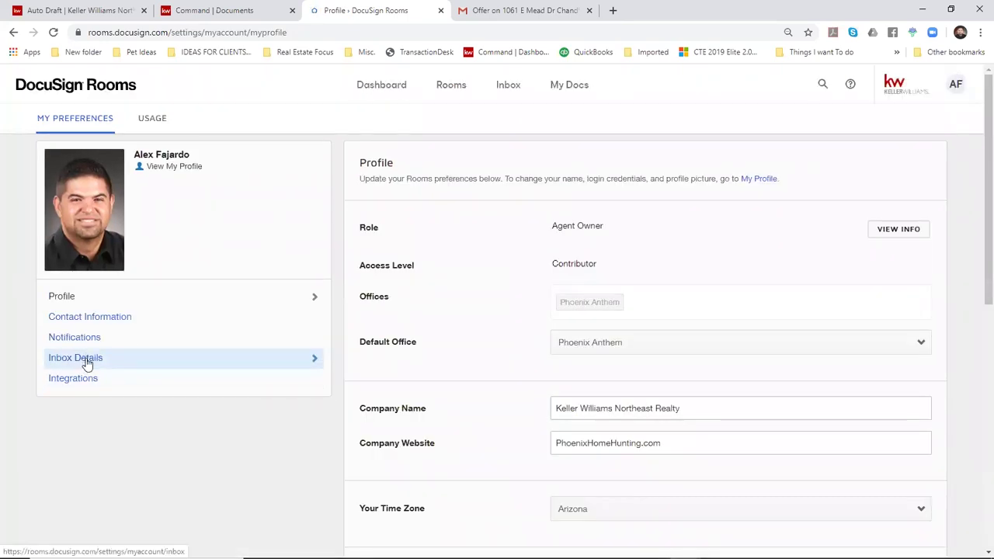
left_click(86, 358)
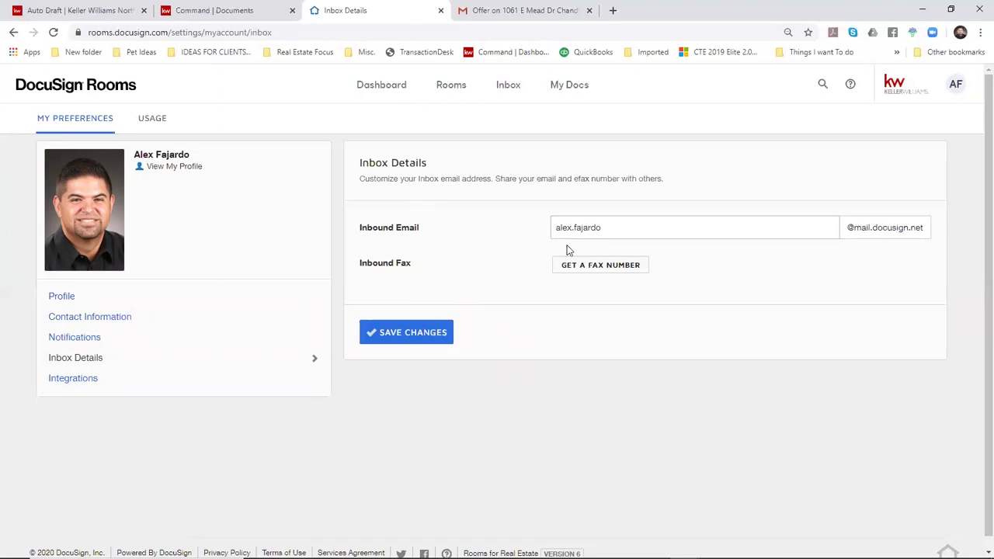
left_click(603, 236)
- Address the #3318318 forward to the DocuSign inbound email address and send it
left_click(487, 14)
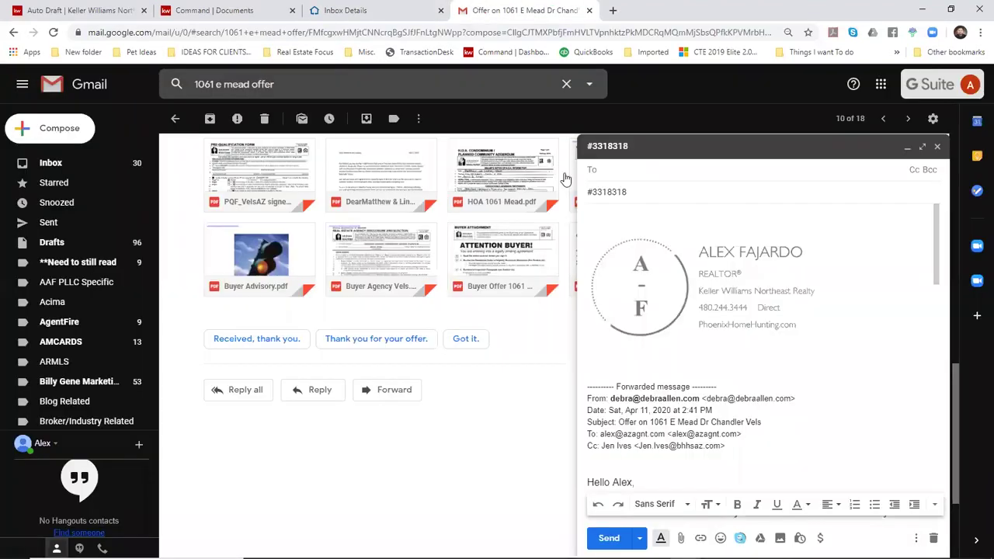
left_click(622, 171)
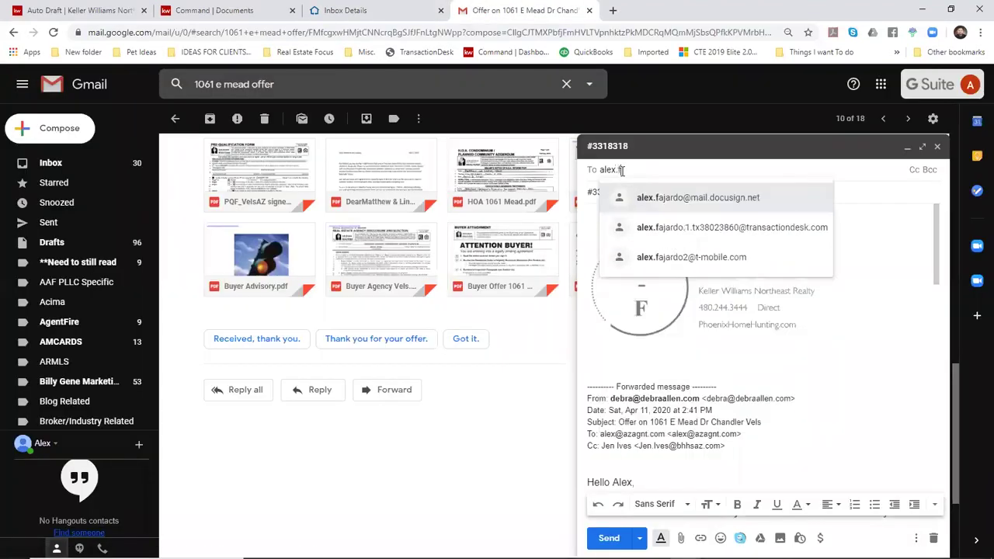
left_click(705, 199)
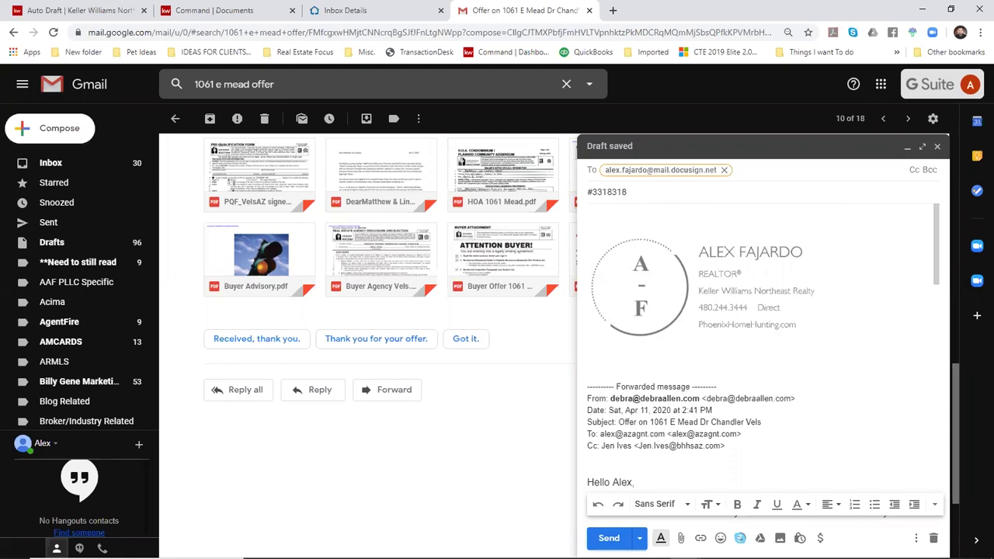
left_click(609, 539)
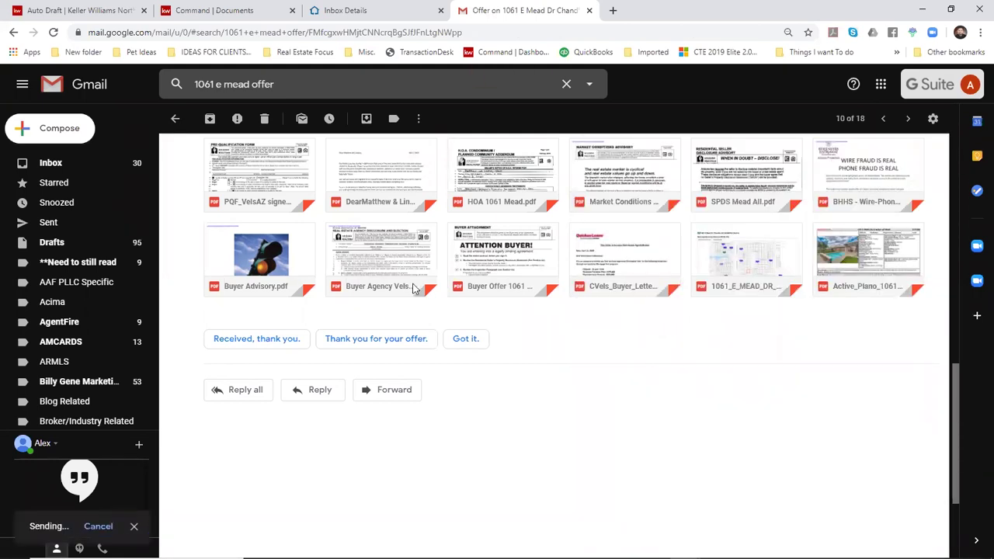
left_click(371, 9)
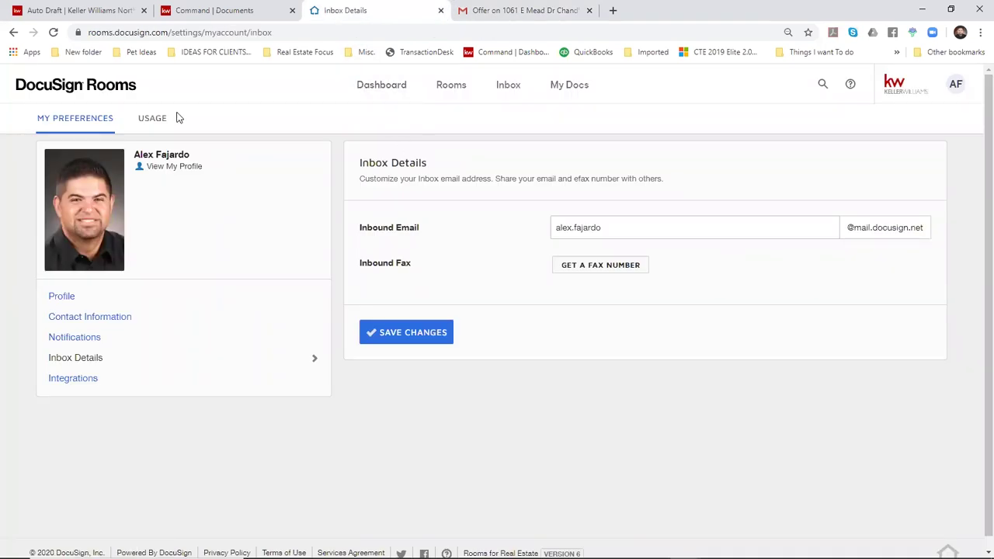
- Navigate back from the settings to the test room's Documents page
left_click(13, 33)
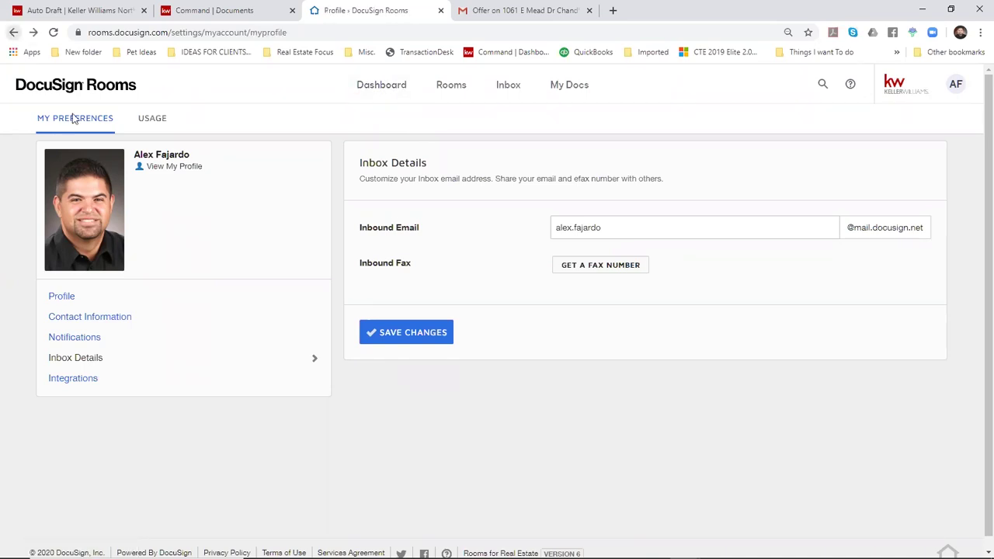
left_click(13, 34)
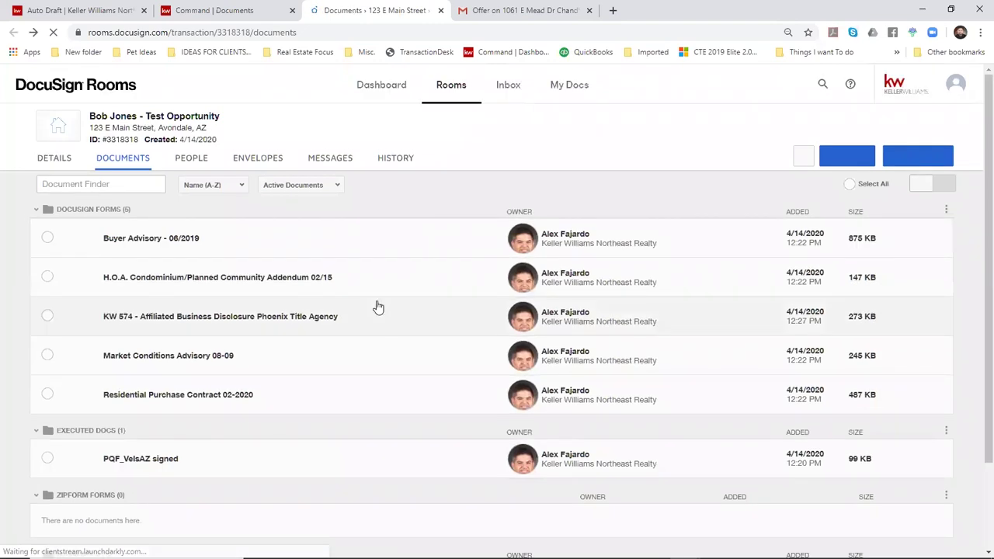
scroll(497, 385, "down", 2)
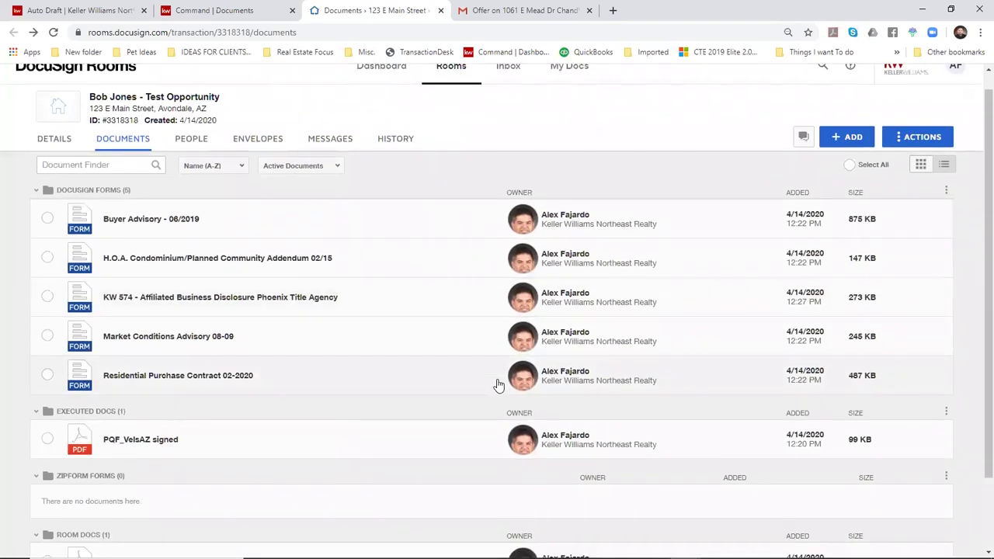
scroll(499, 386, "up", 3)
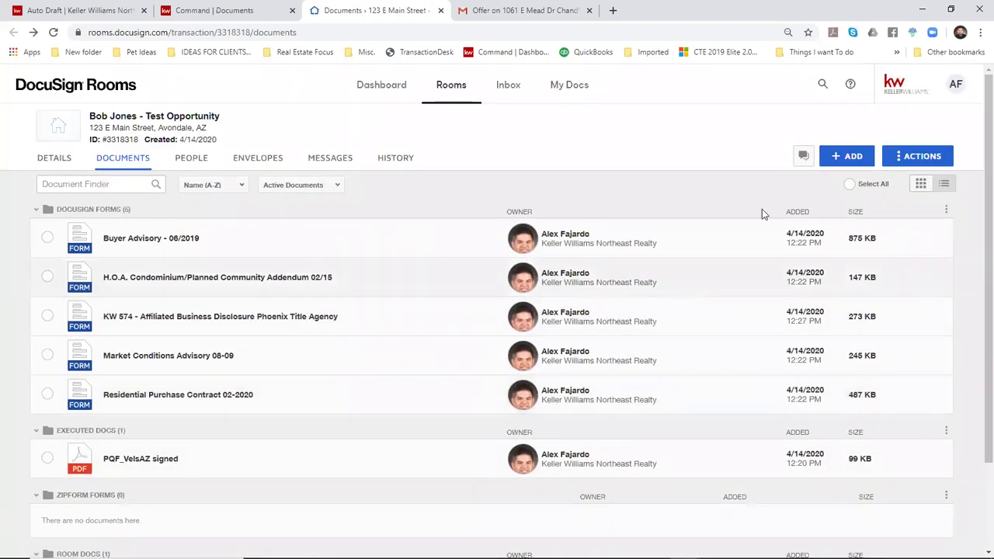
- Try adding zipForm documents, cancel the Link Room prompt, and open a new browser tab
left_click(839, 160)
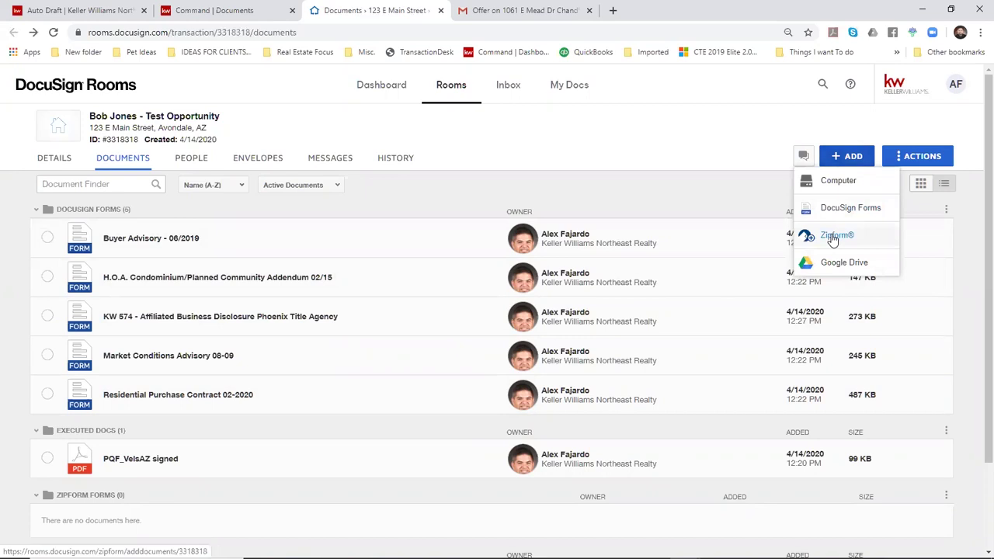
left_click(833, 237)
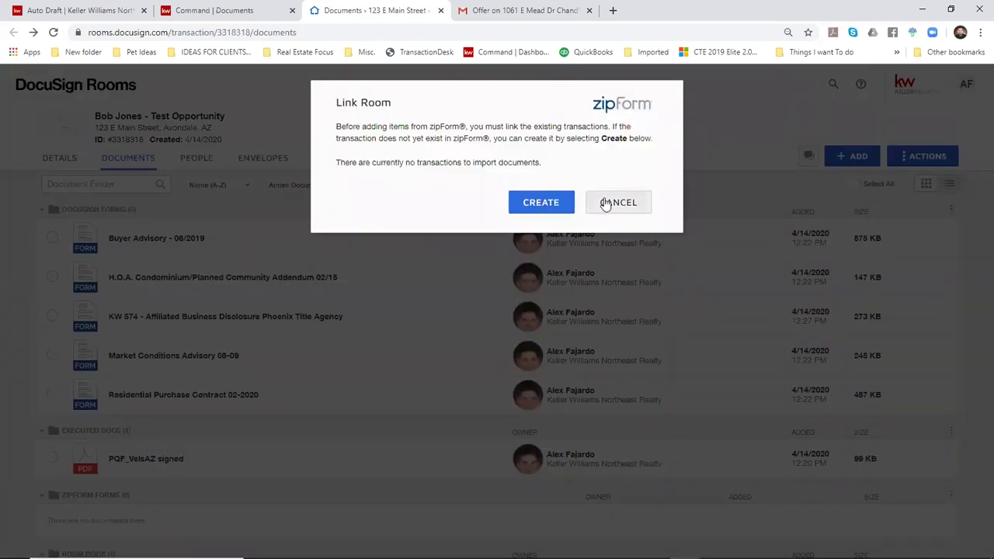
left_click(605, 203)
left_click(848, 157)
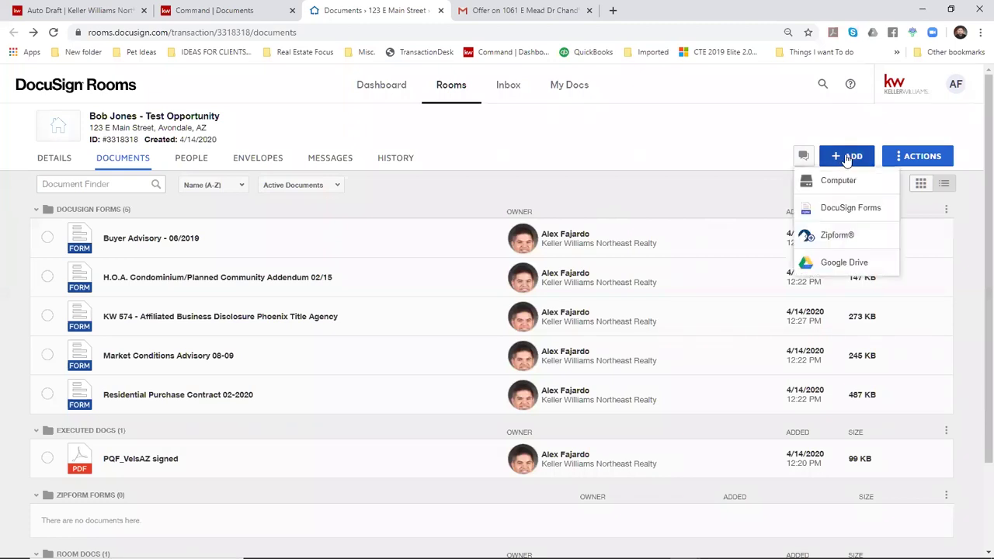
left_click(613, 10)
- Go to zipformonline.com in the browser
type("zipforon")
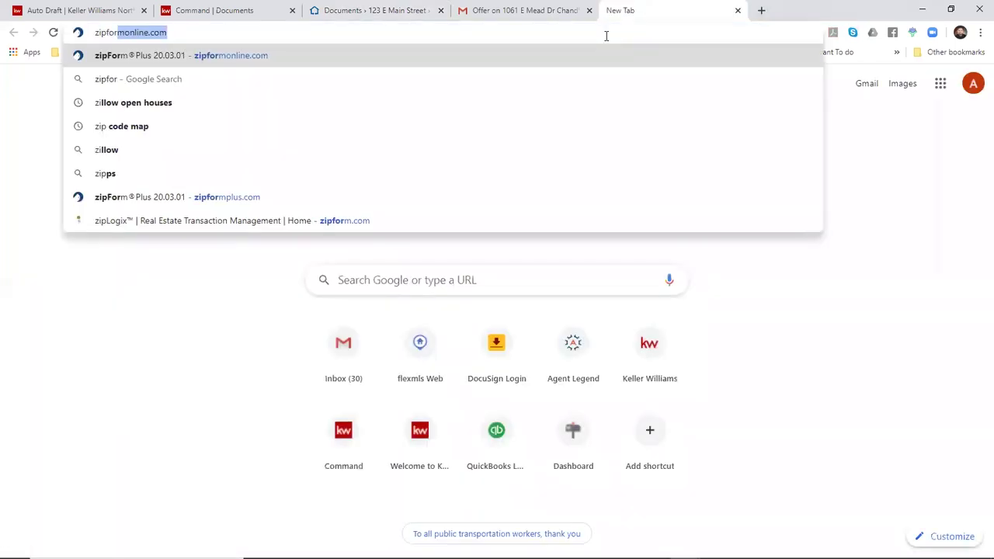
key("BackSpace")
key("BackSpace")
type("monline")
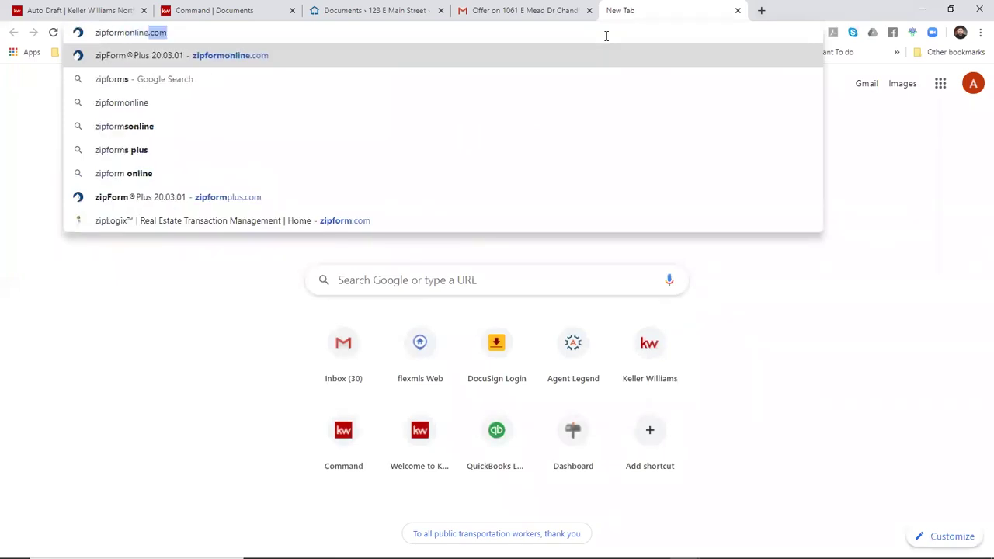
type(".com")
key("Return")
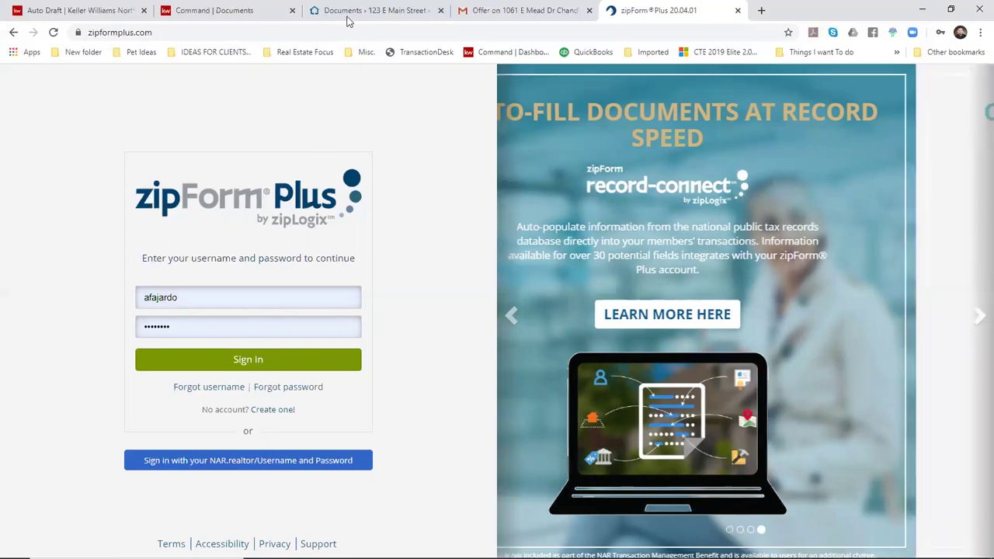
- Launch zipForm from the test room's document sources and sign in to zipForm Plus
left_click(349, 12)
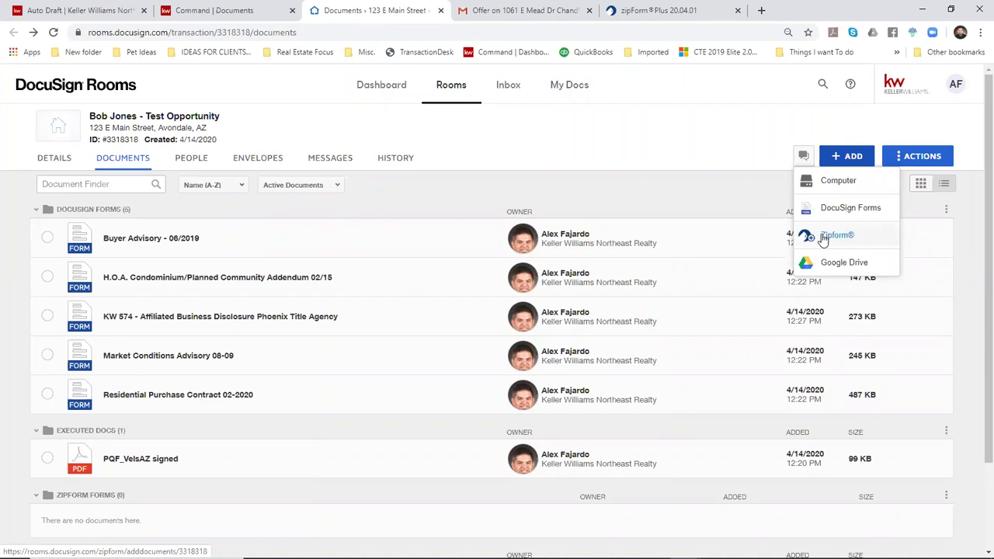
left_click(828, 236)
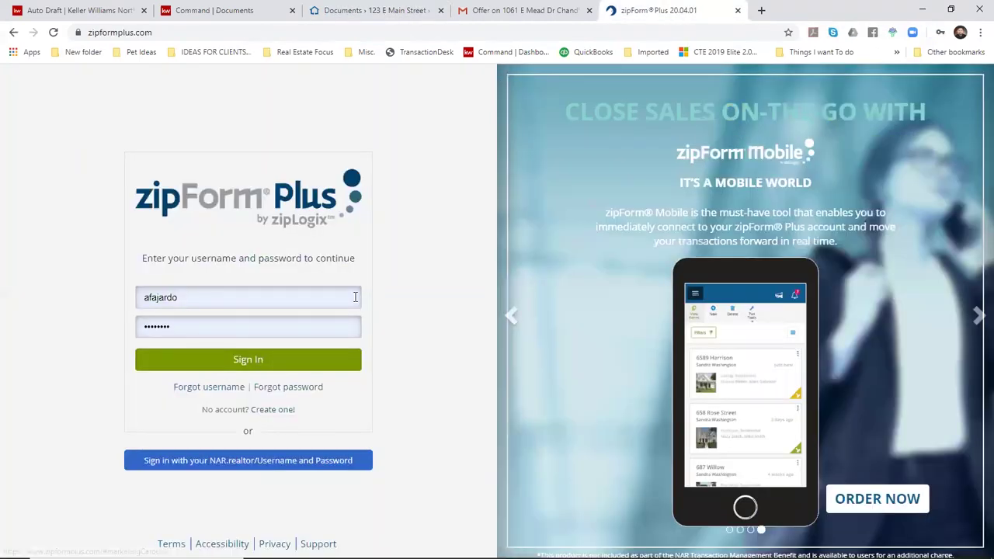
left_click(257, 358)
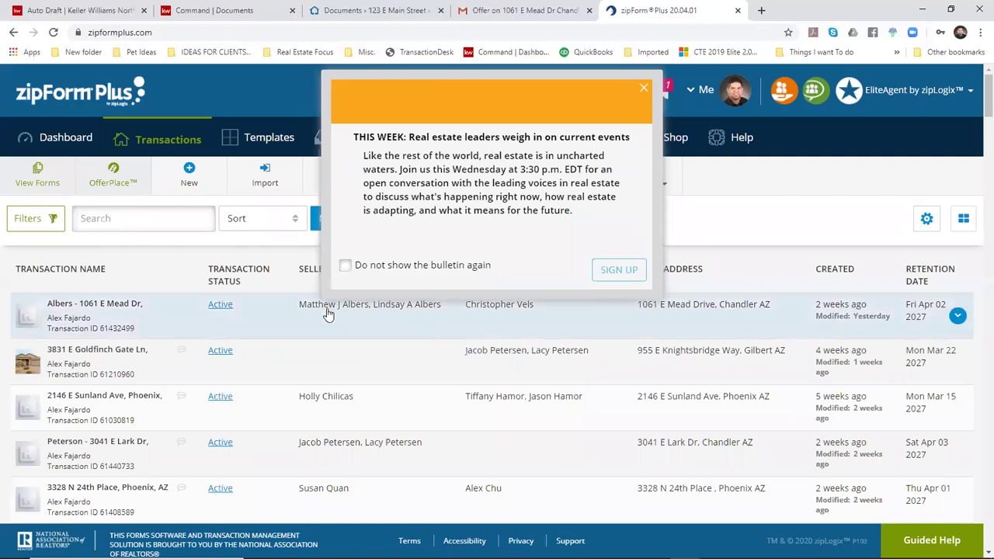
- Dismiss the weekly bulletin, go to Templates, and start a New template
left_click(644, 87)
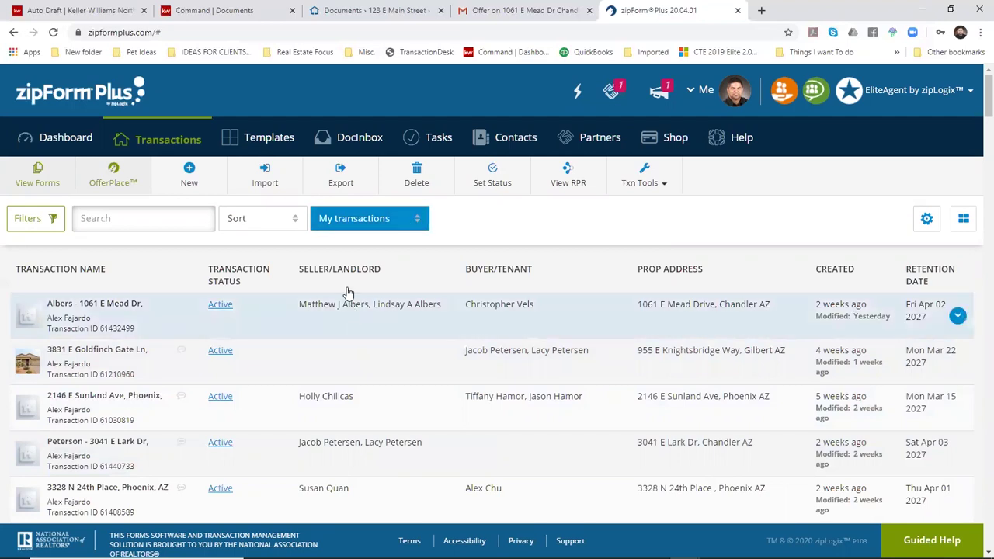
left_click(256, 147)
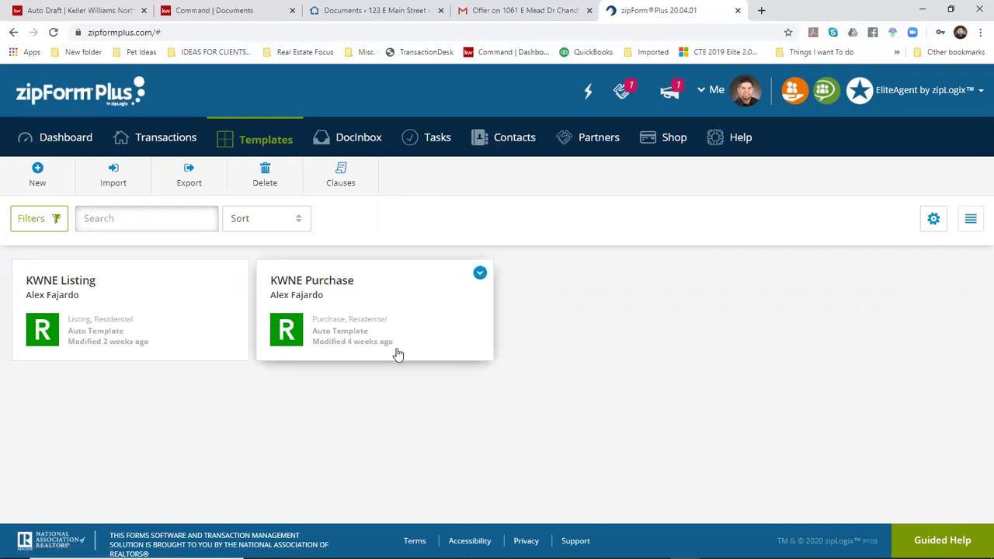
left_click(39, 183)
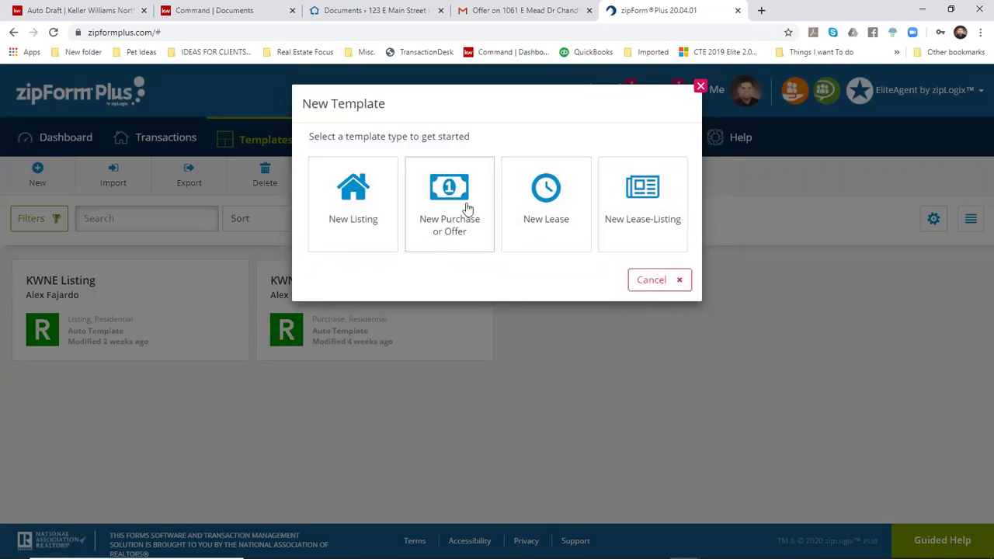
- Create a Purchase/Offer template named 'KWNE Purchase'
left_click(501, 327)
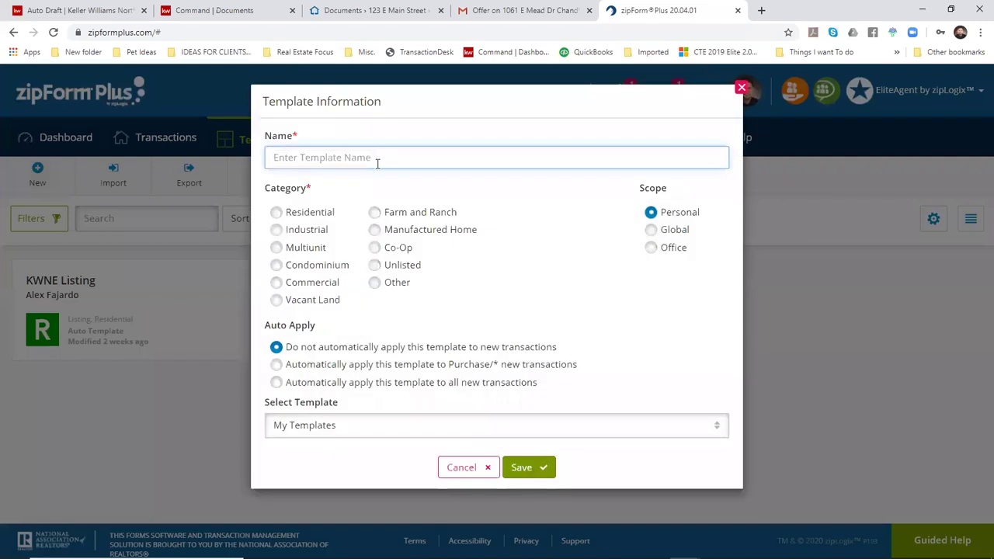
type("KN")
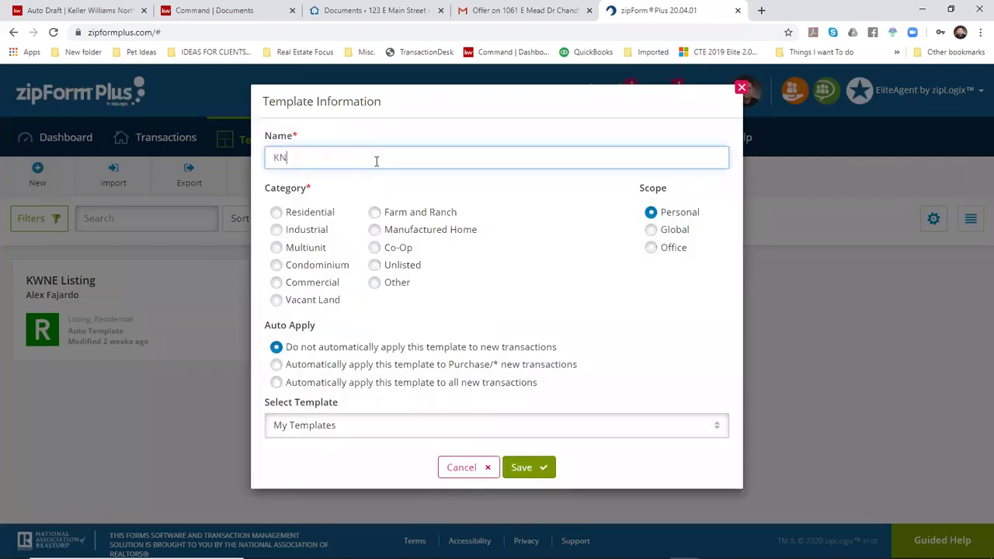
key("BackSpace")
type("WNE Purchase")
- Set it to Residential, auto-apply to Purchase/Residential transactions, and close the settings
left_click(277, 213)
left_click(552, 342)
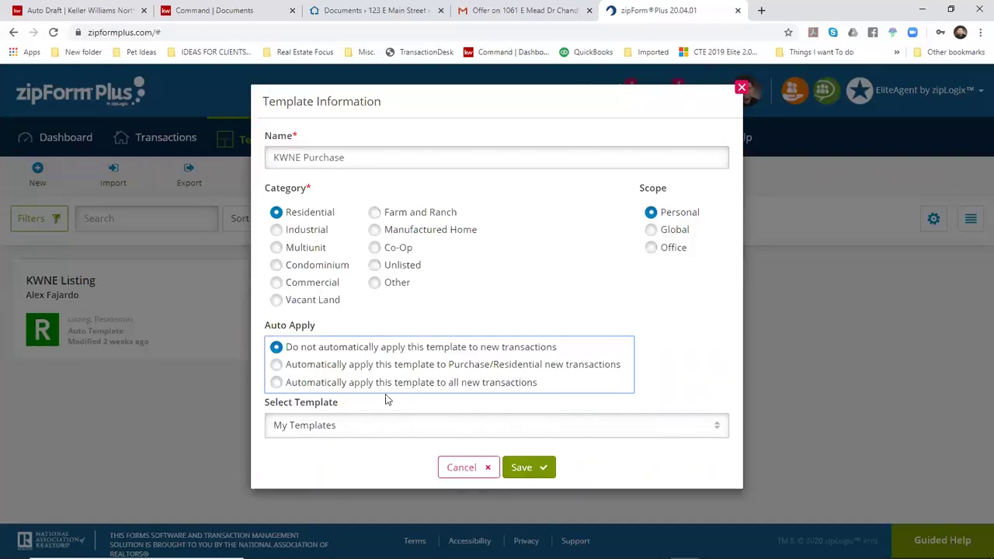
left_click(277, 366)
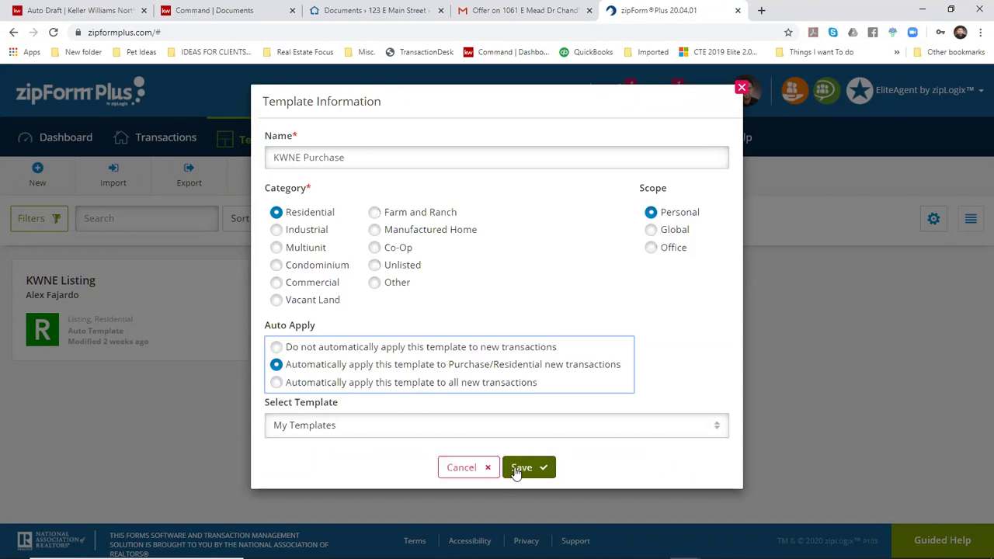
left_click(462, 469)
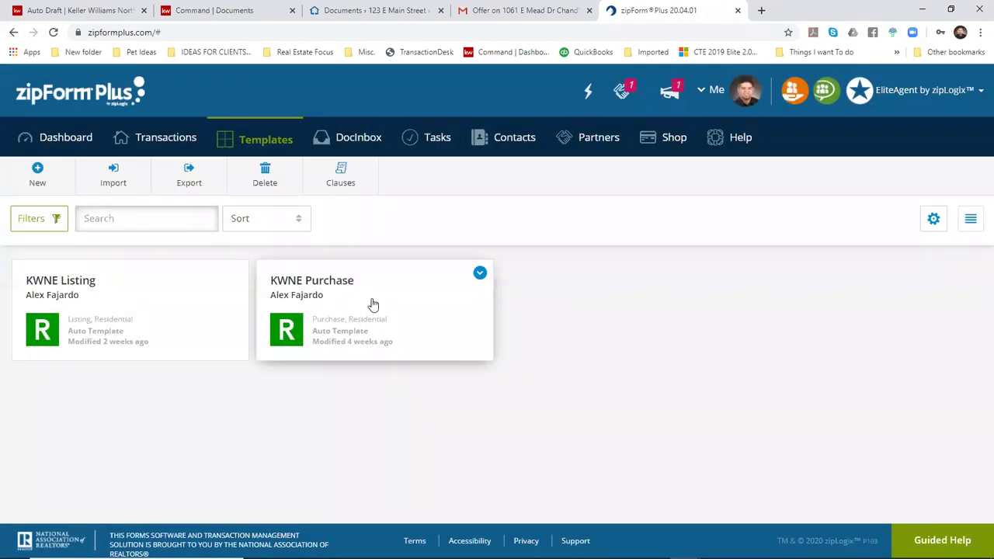
left_click(380, 297)
- Open KWNE Purchase and search the form library for 'Buyer', then 'Resident'
left_click(400, 302)
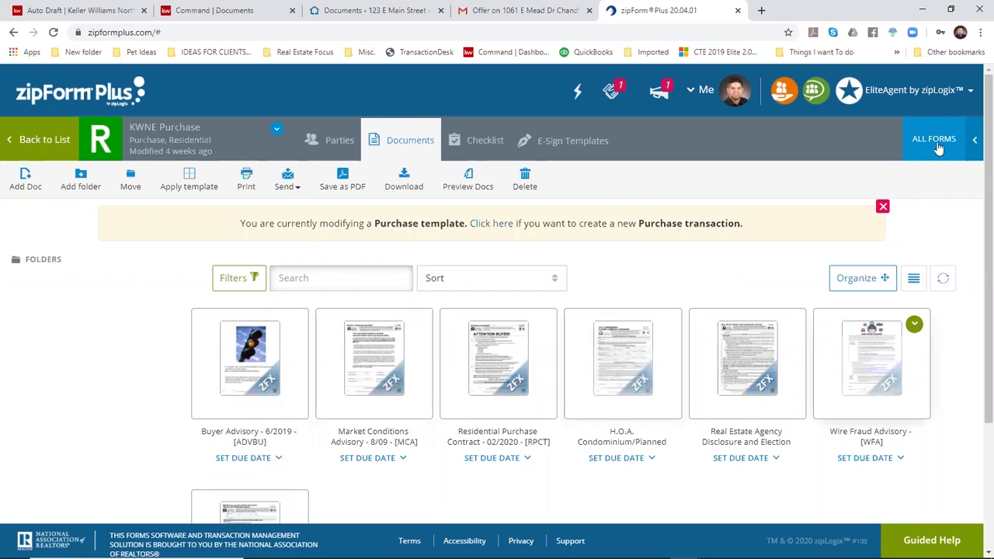
left_click(972, 142)
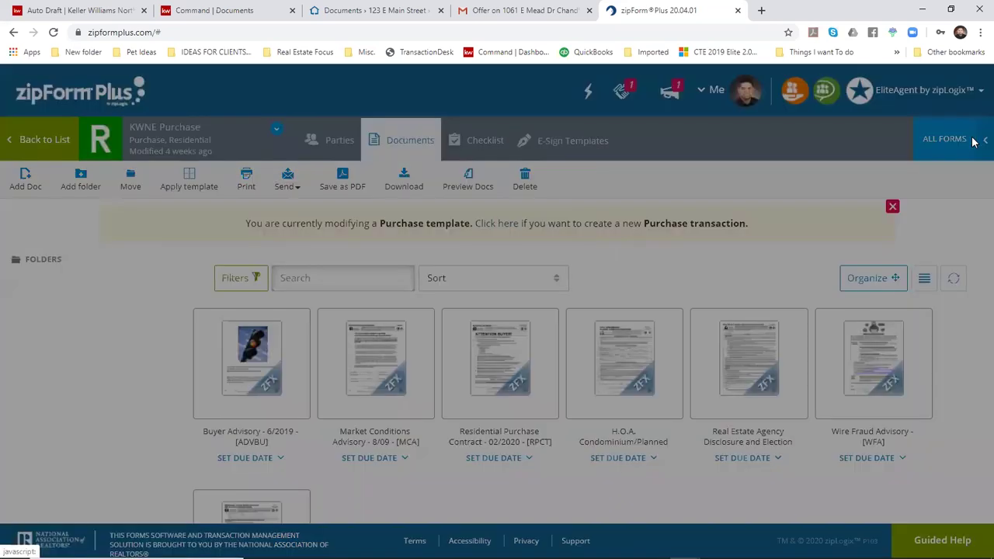
left_click(827, 174)
type("Buyer")
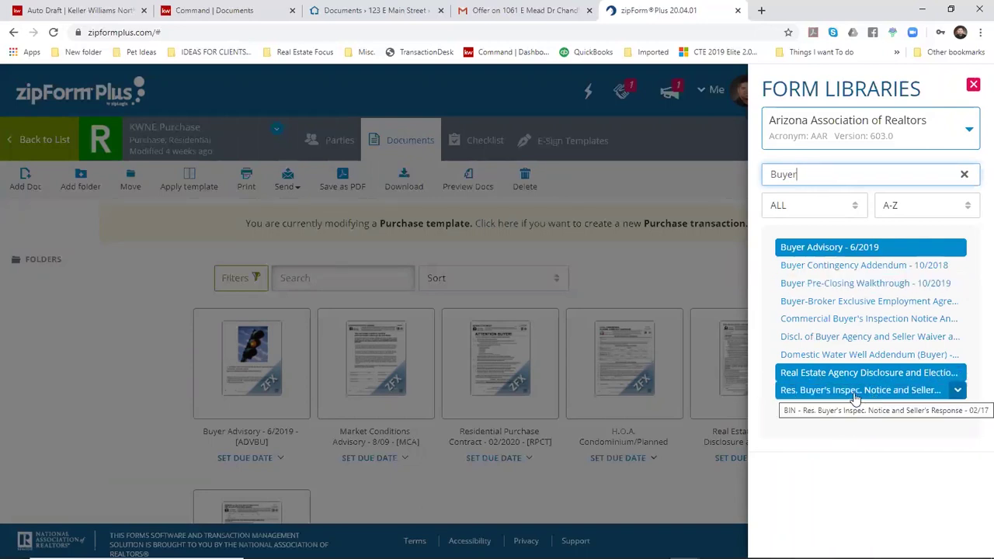
double_click(829, 178)
type("Resident")
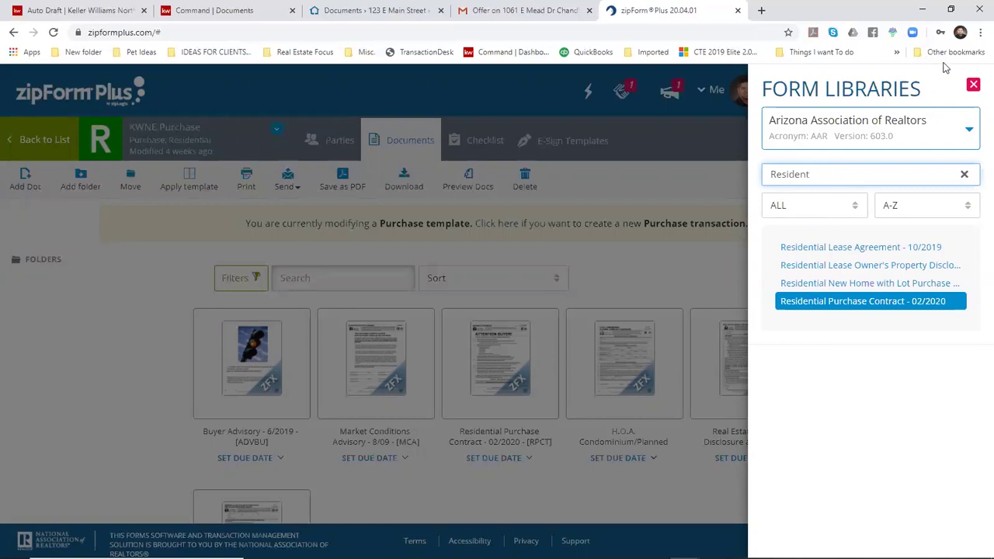
- Close the form libraries and open the Residential Purchase Contract from the template
left_click(974, 86)
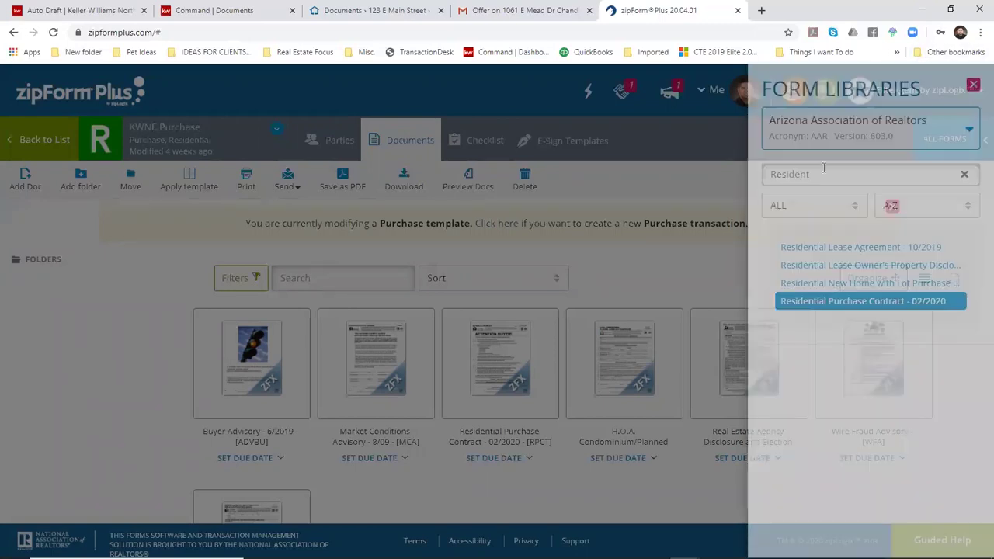
scroll(371, 362, "down", 1)
scroll(371, 363, "down", 2)
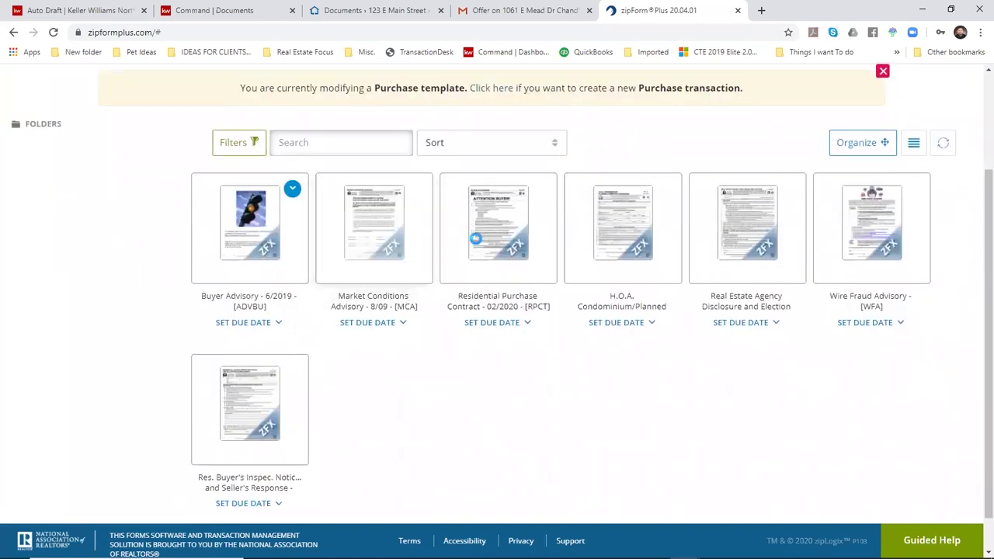
left_click(476, 241)
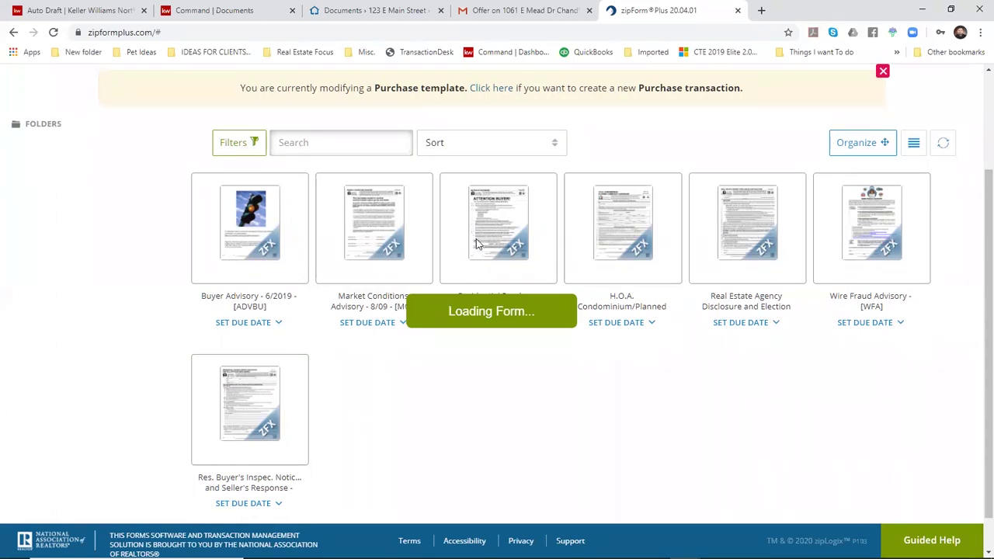
- Scroll through contract sections 1–3, reviewing the prefilled earnest money, financing and escrow entries
scroll(457, 327, "down", 1)
scroll(457, 326, "down", 6)
scroll(456, 326, "down", 7)
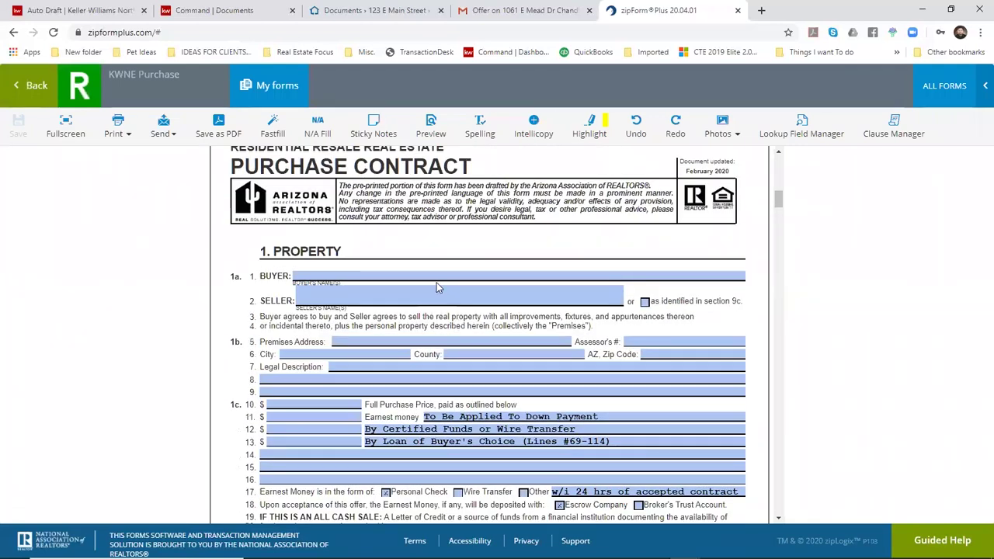
scroll(437, 288, "down", 1)
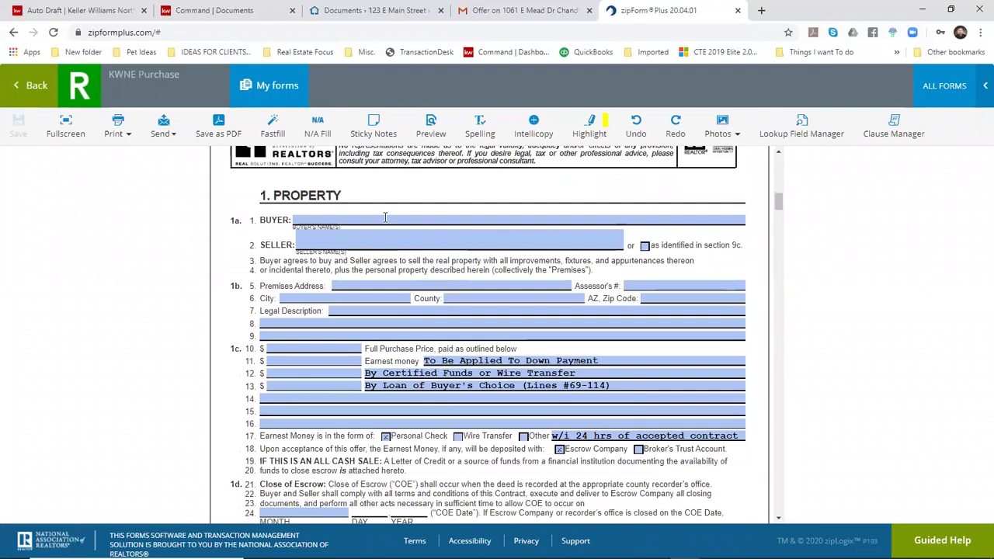
scroll(403, 310, "down", 1)
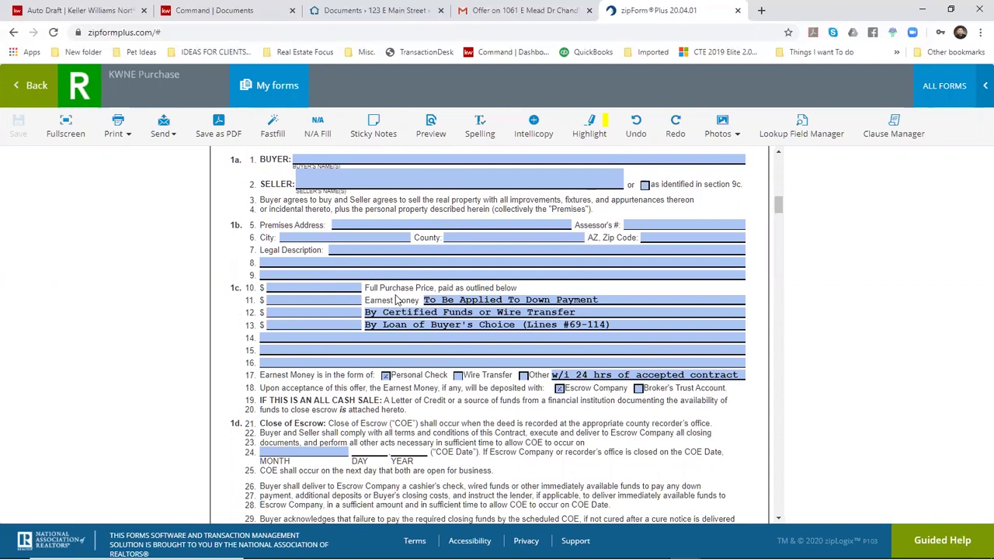
scroll(433, 339, "down", 1)
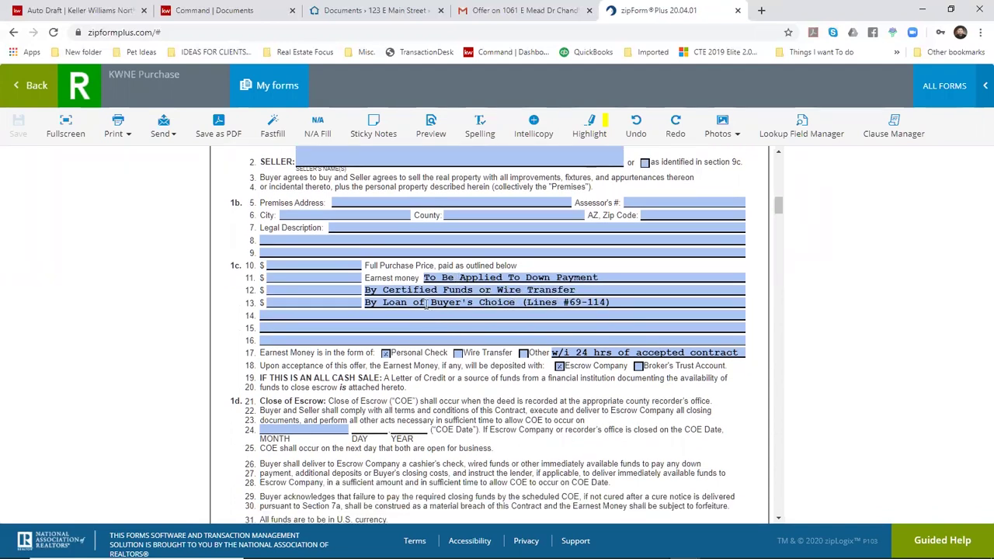
scroll(451, 336, "down", 1)
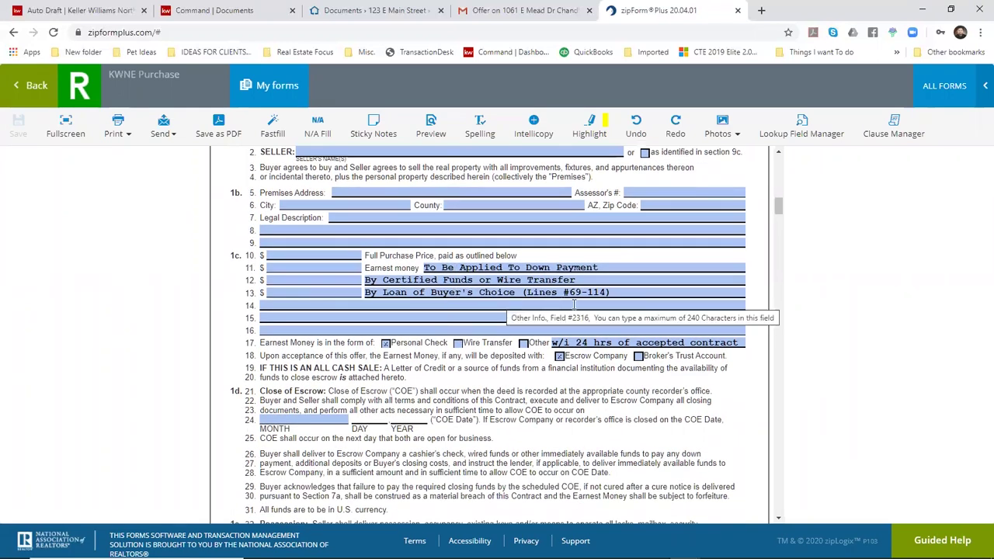
scroll(578, 295, "down", 3)
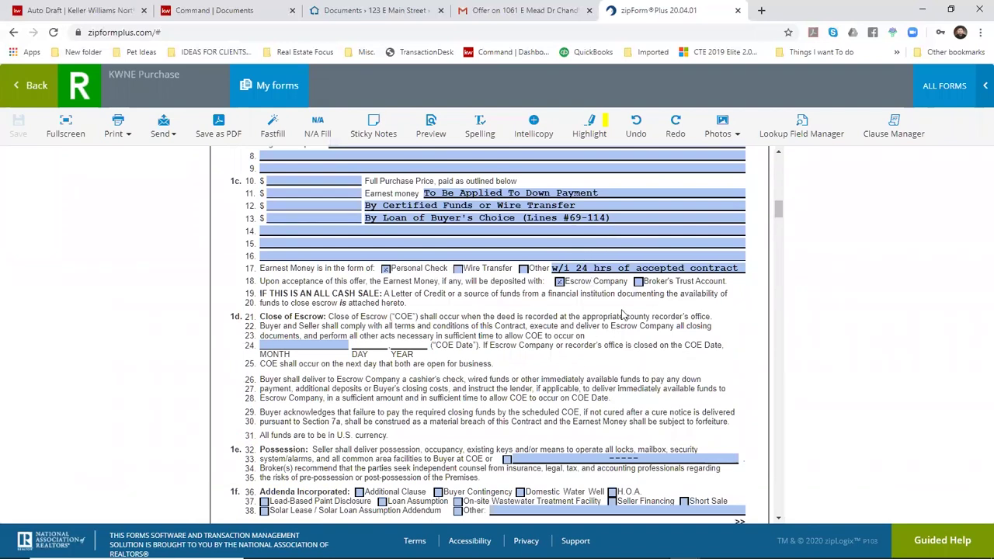
scroll(476, 345, "down", 1)
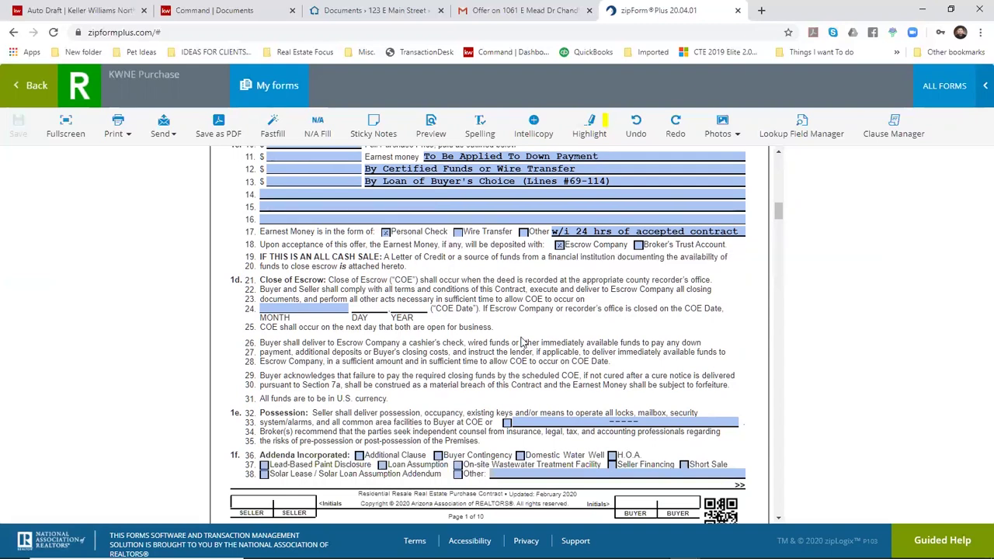
scroll(523, 343, "down", 3)
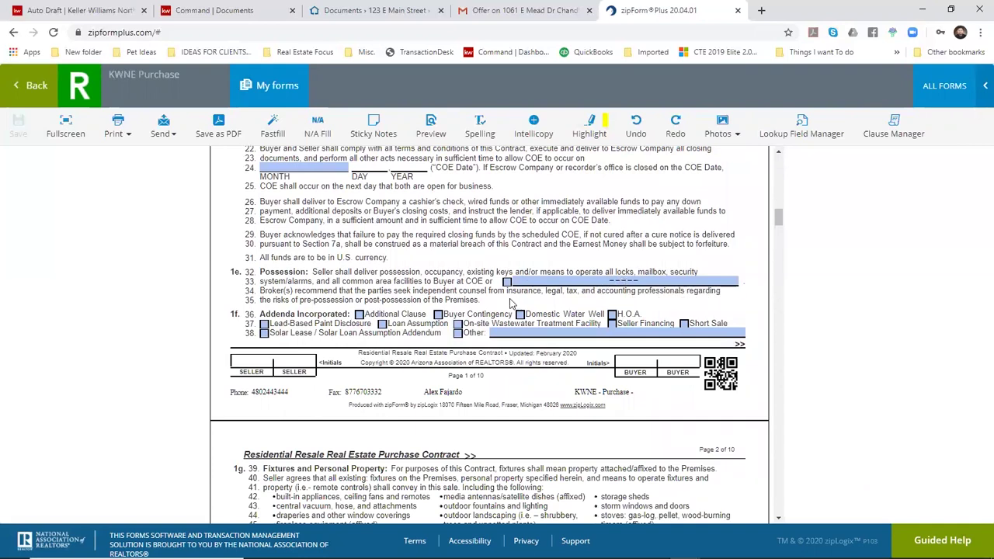
scroll(550, 294, "down", 1)
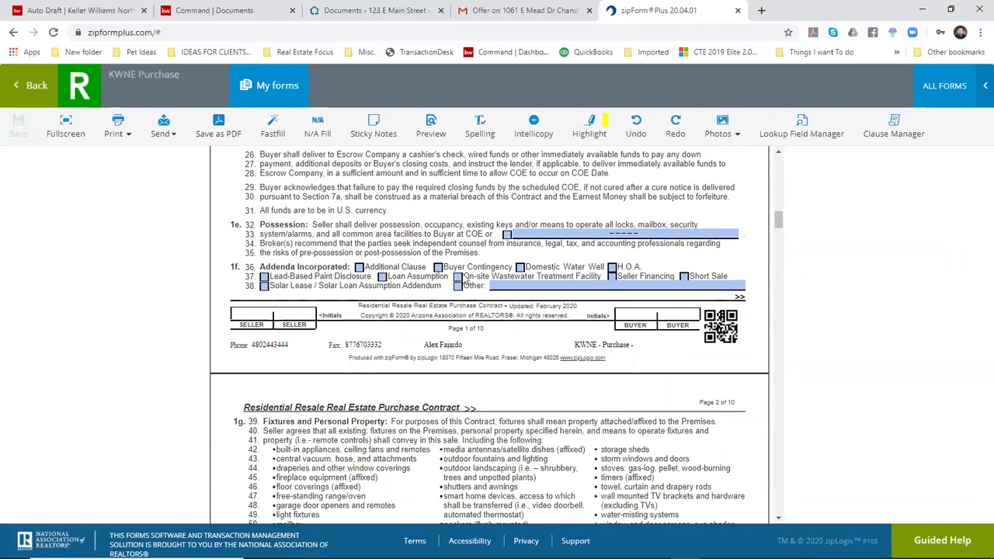
scroll(548, 305, "down", 1)
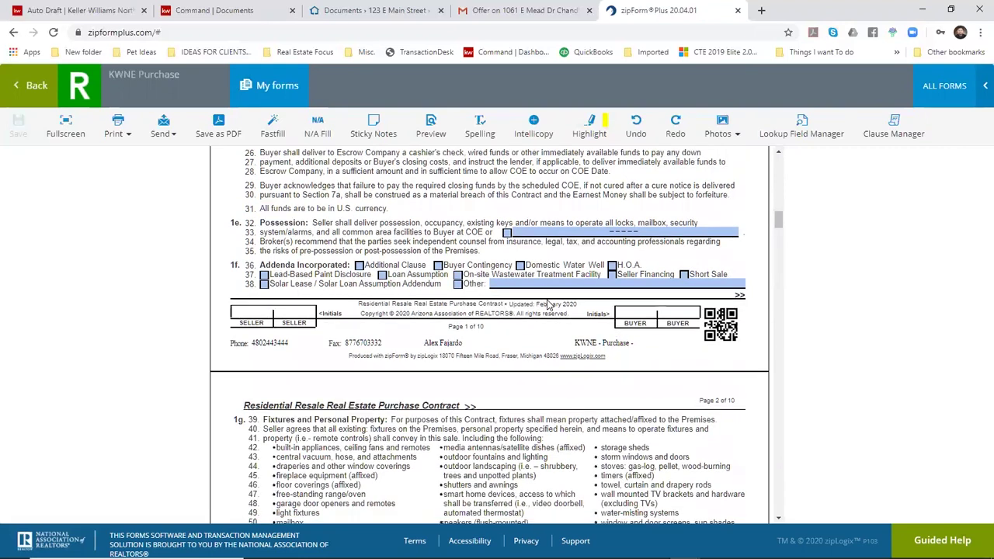
scroll(547, 304, "down", 3)
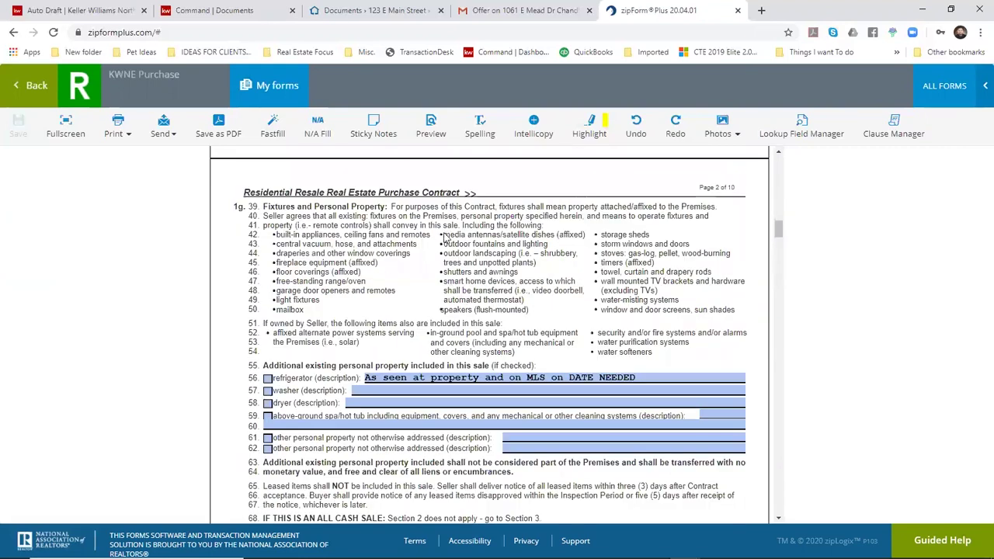
scroll(447, 238, "down", 2)
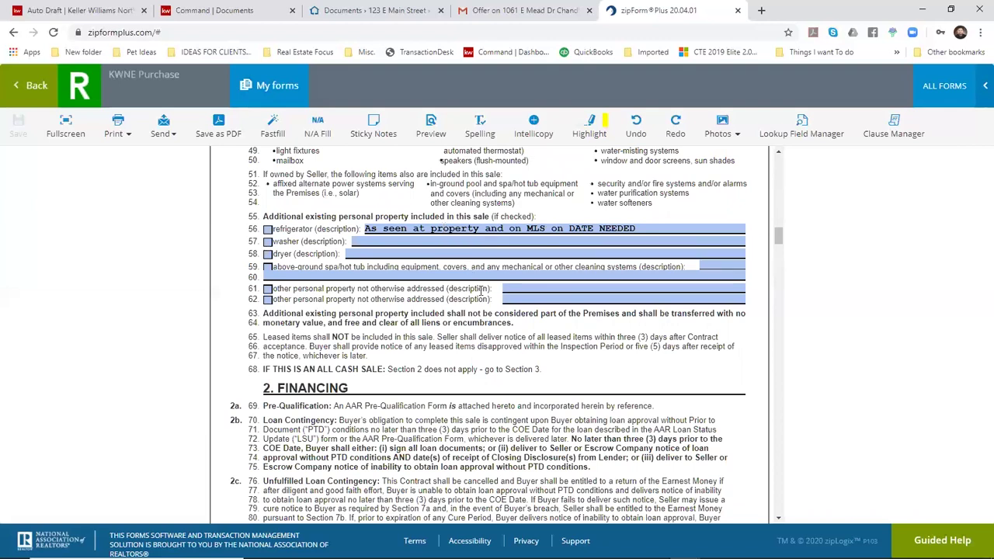
scroll(483, 290, "down", 3)
scroll(481, 290, "down", 3)
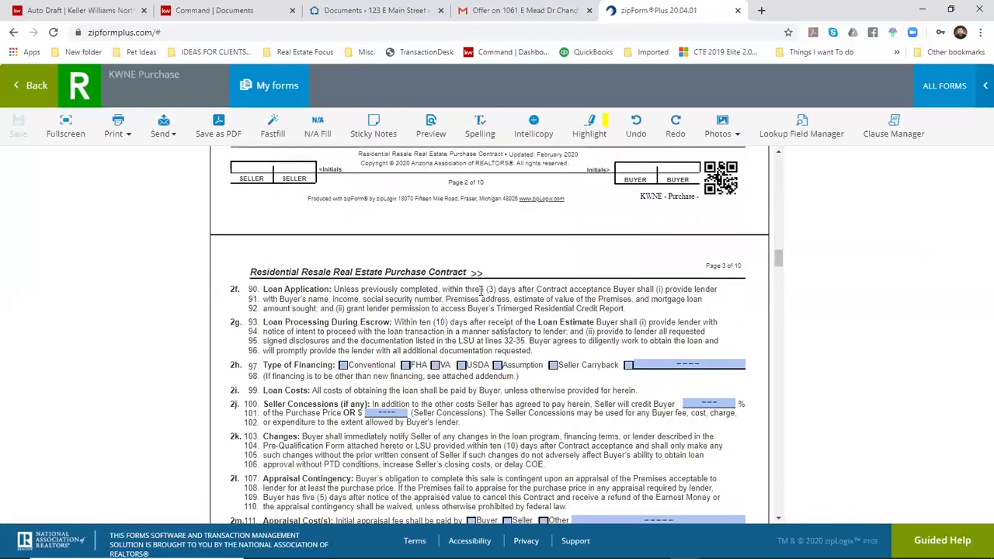
scroll(508, 323, "down", 2)
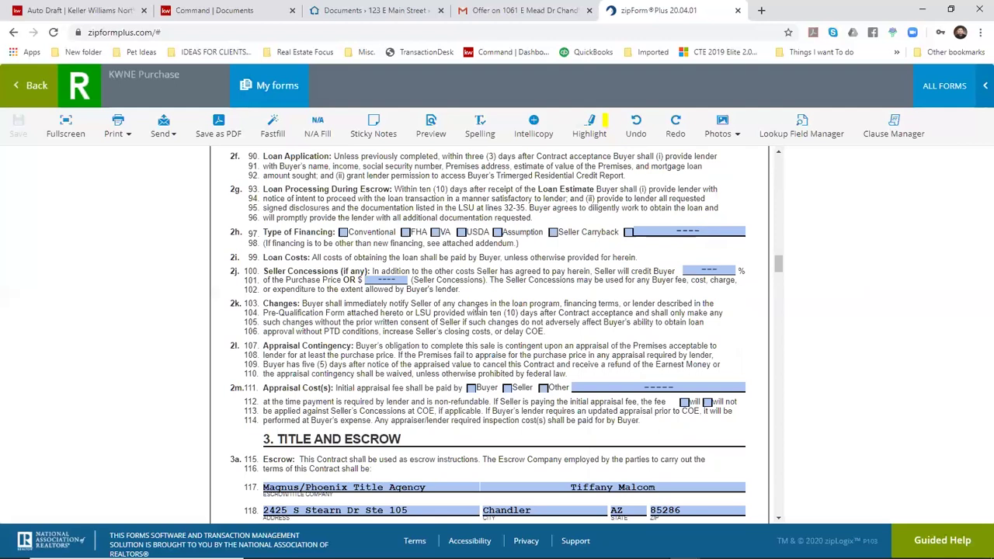
scroll(475, 308, "down", 1)
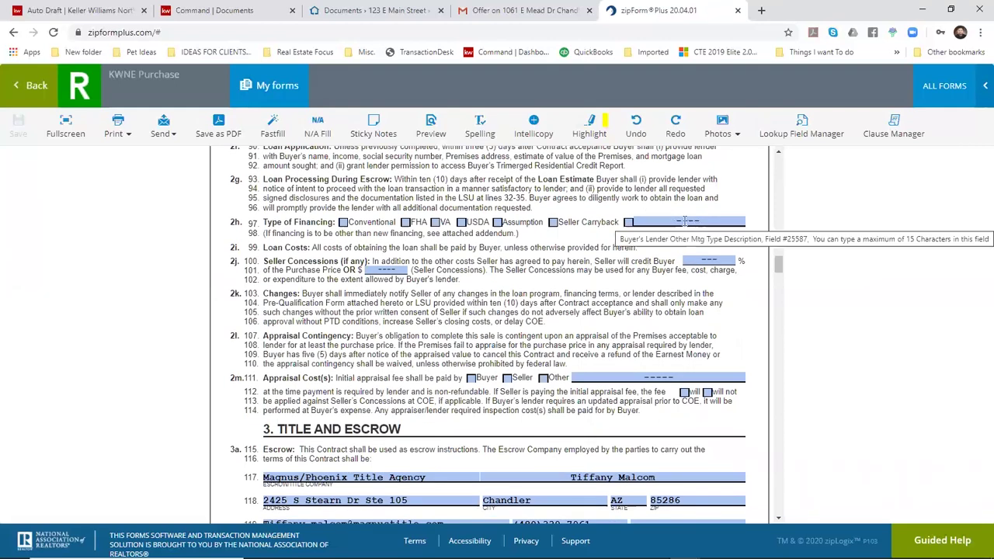
scroll(560, 296, "down", 2)
scroll(560, 296, "down", 3)
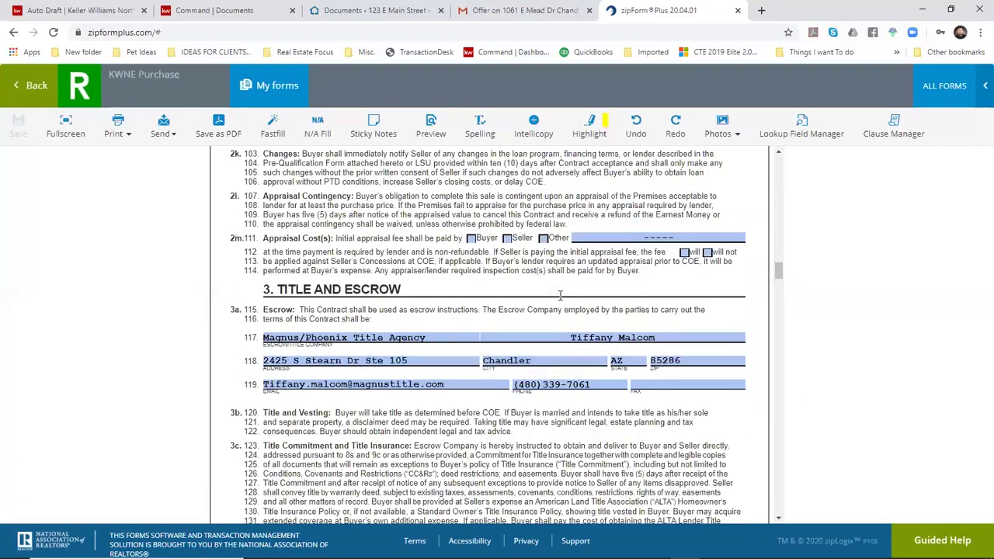
scroll(560, 296, "down", 2)
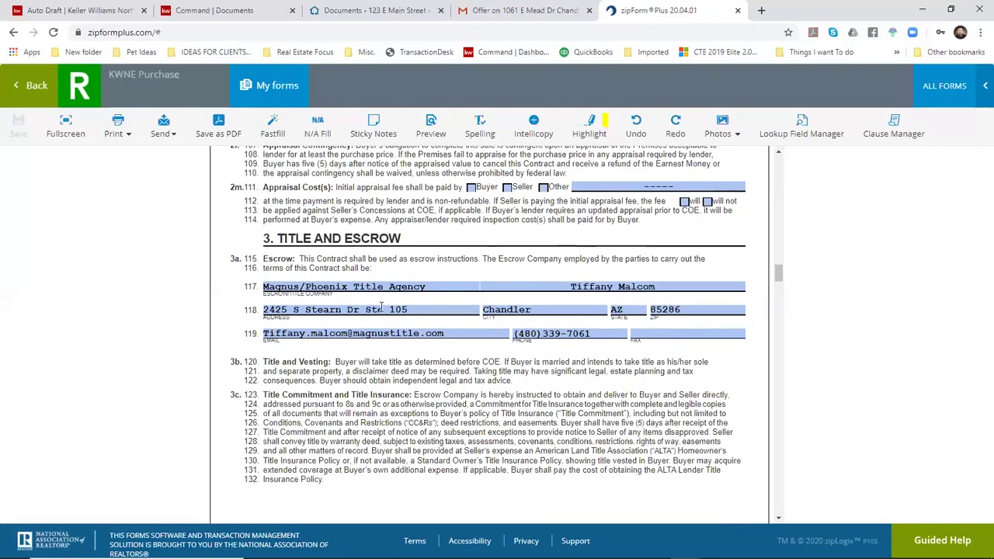
scroll(394, 339, "down", 1)
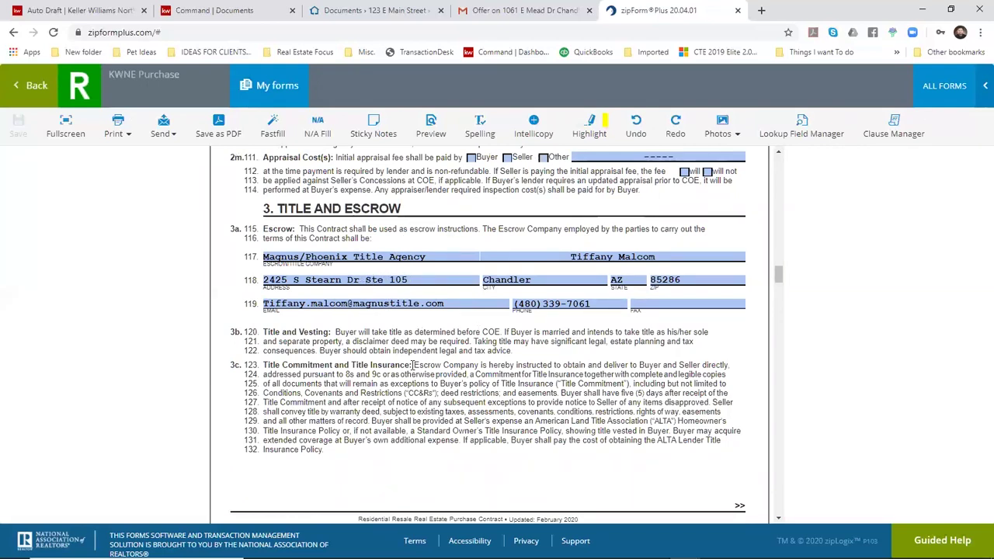
scroll(413, 365, "down", 3)
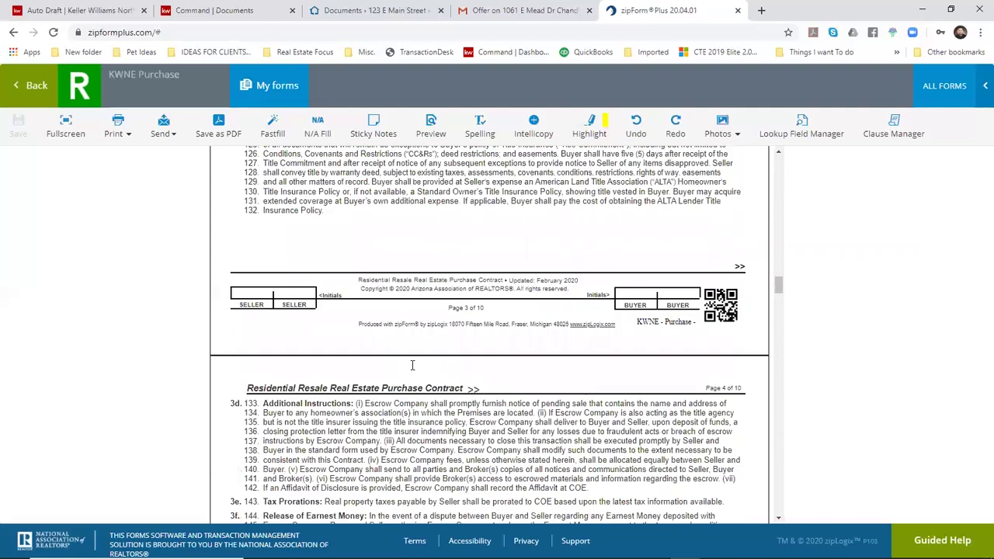
scroll(412, 365, "down", 5)
scroll(413, 365, "down", 4)
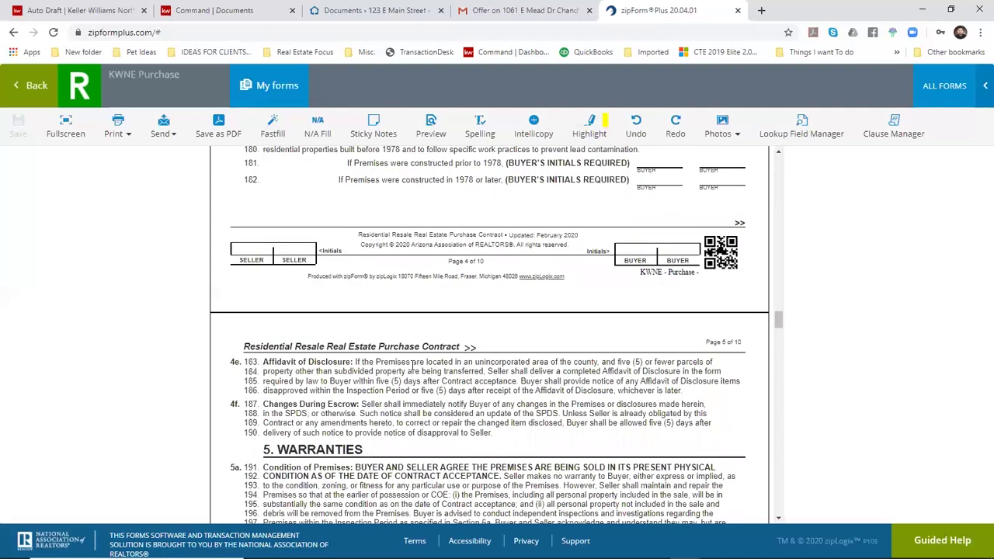
scroll(413, 365, "down", 5)
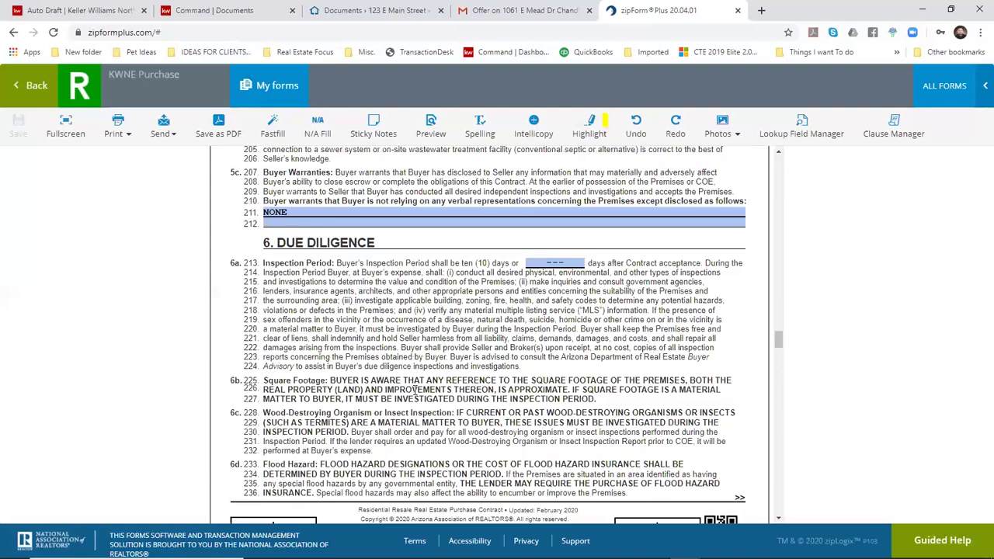
scroll(416, 390, "down", 4)
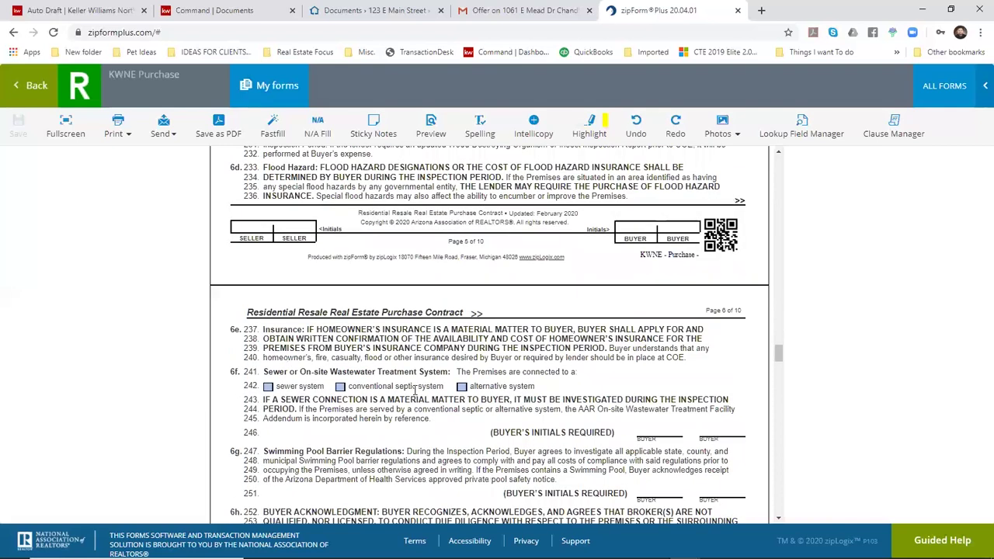
scroll(415, 391, "down", 3)
scroll(415, 390, "down", 5)
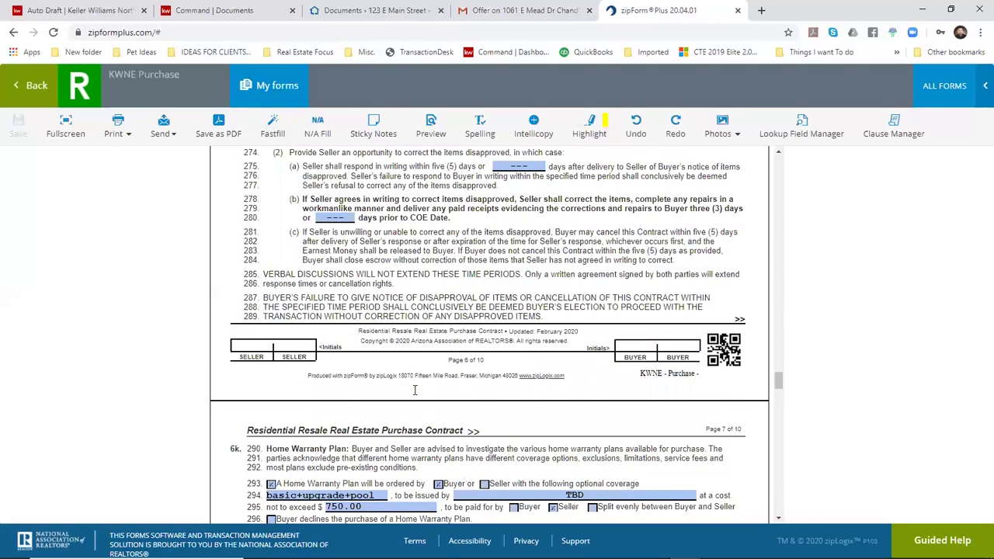
scroll(415, 390, "down", 2)
scroll(412, 386, "down", 1)
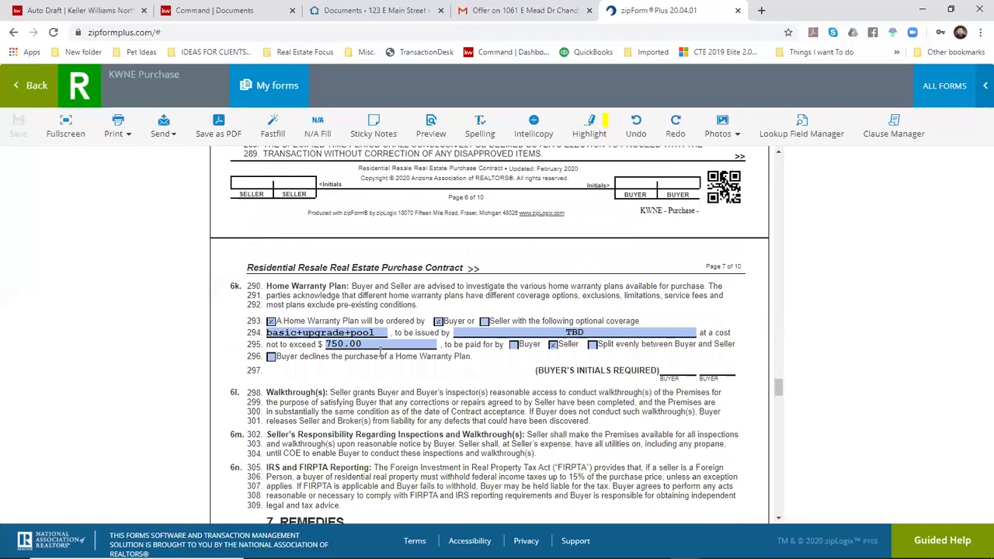
scroll(505, 388, "down", 2)
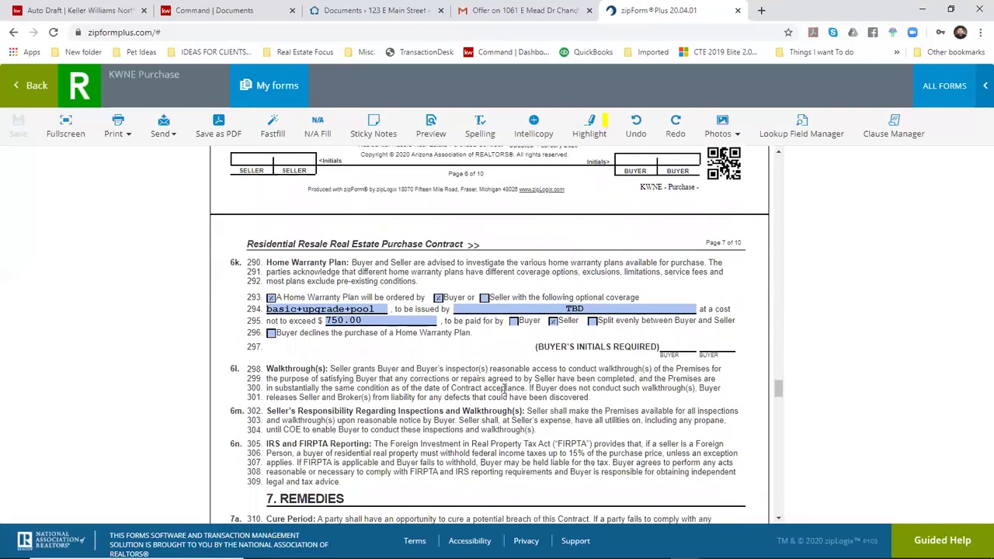
scroll(505, 388, "down", 4)
scroll(436, 217, "up", 4)
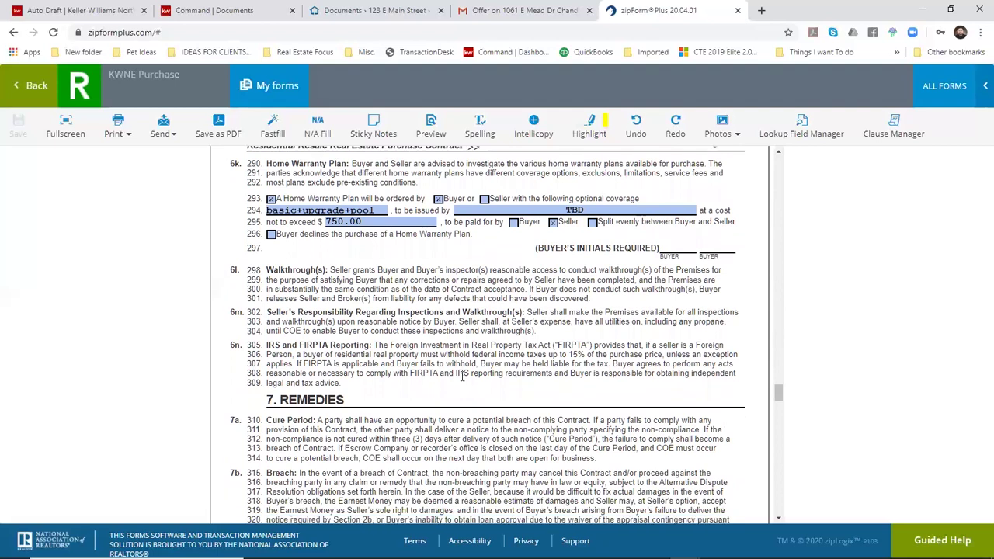
scroll(463, 377, "down", 2)
scroll(463, 378, "down", 4)
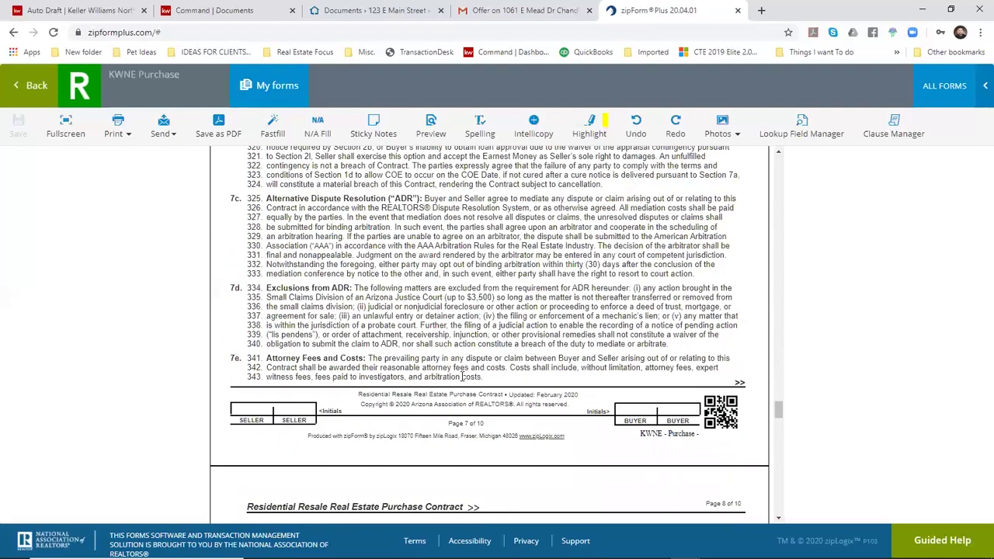
scroll(422, 327, "down", 4)
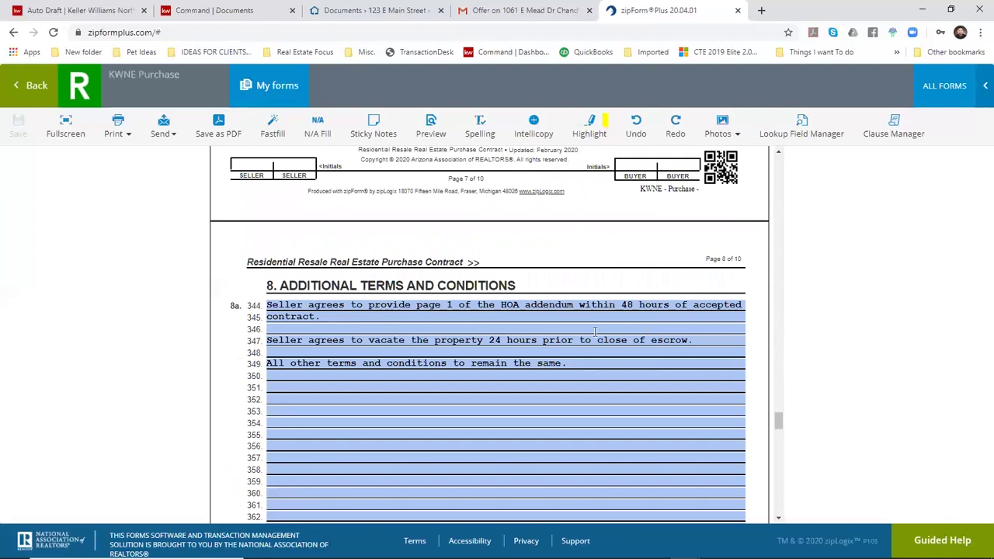
scroll(371, 398, "down", 1)
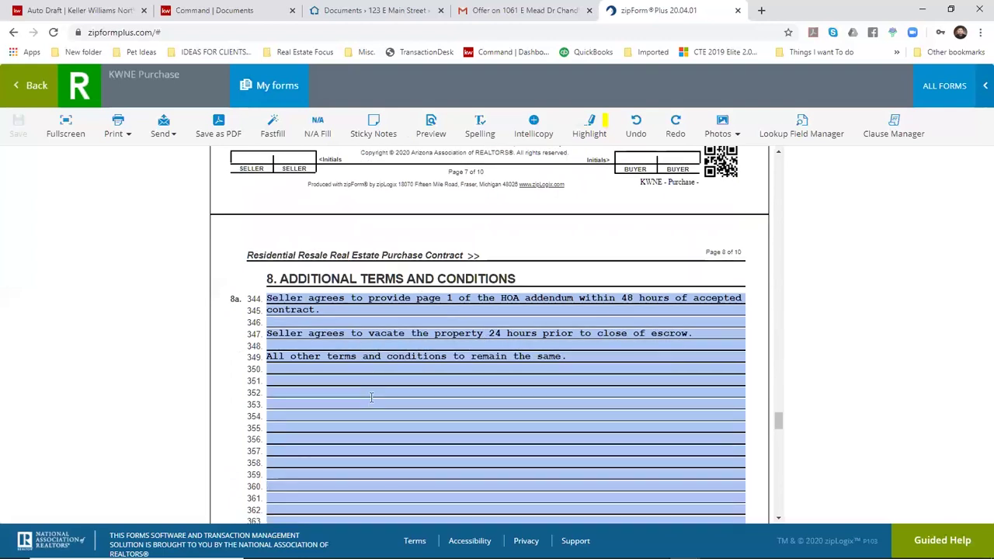
scroll(371, 397, "down", 1)
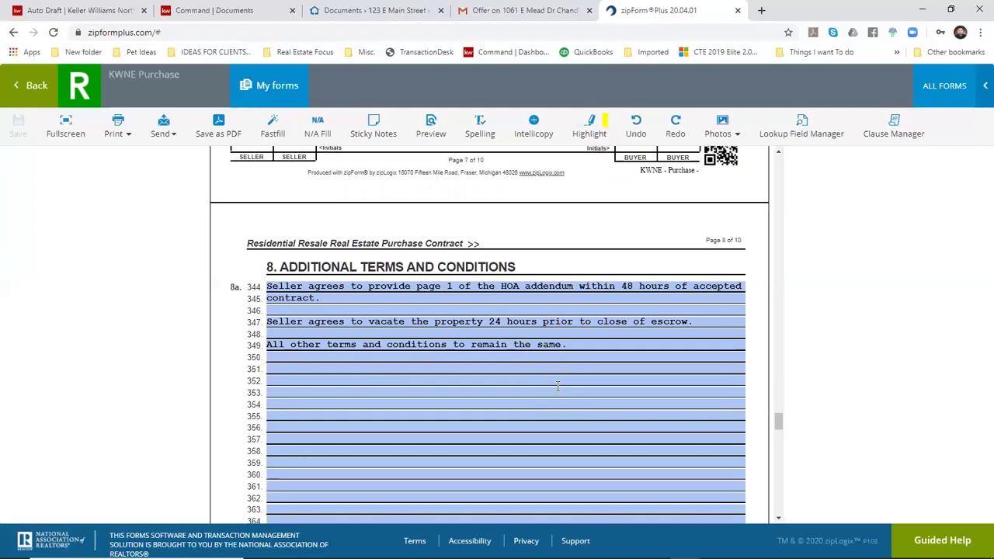
scroll(490, 353, "down", 1)
scroll(441, 357, "down", 1)
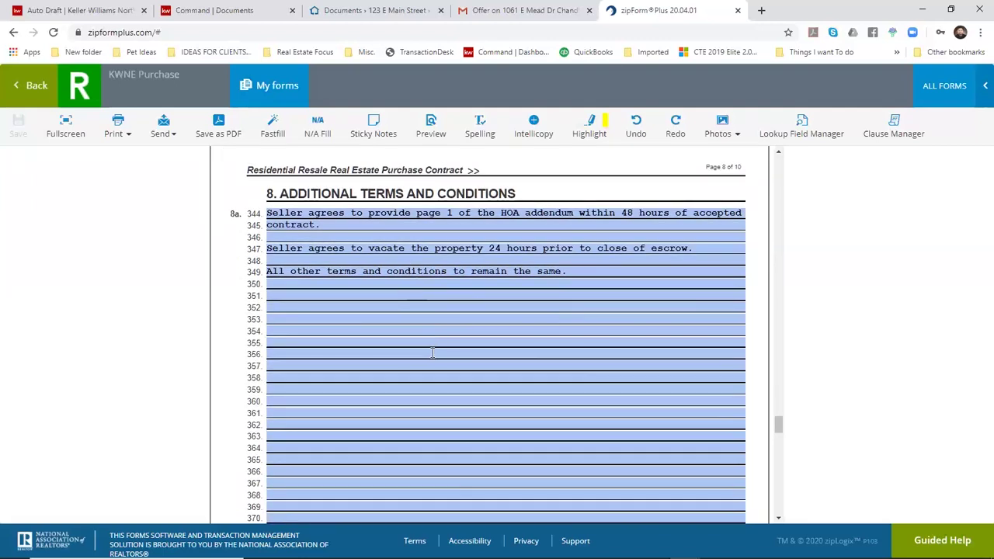
scroll(451, 334, "down", 1)
scroll(469, 299, "down", 15)
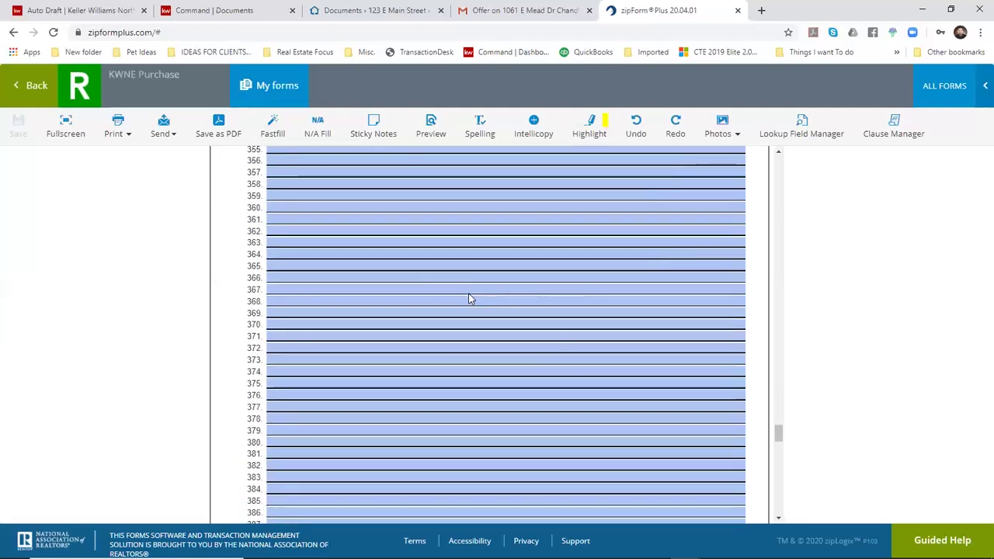
scroll(469, 299, "down", 5)
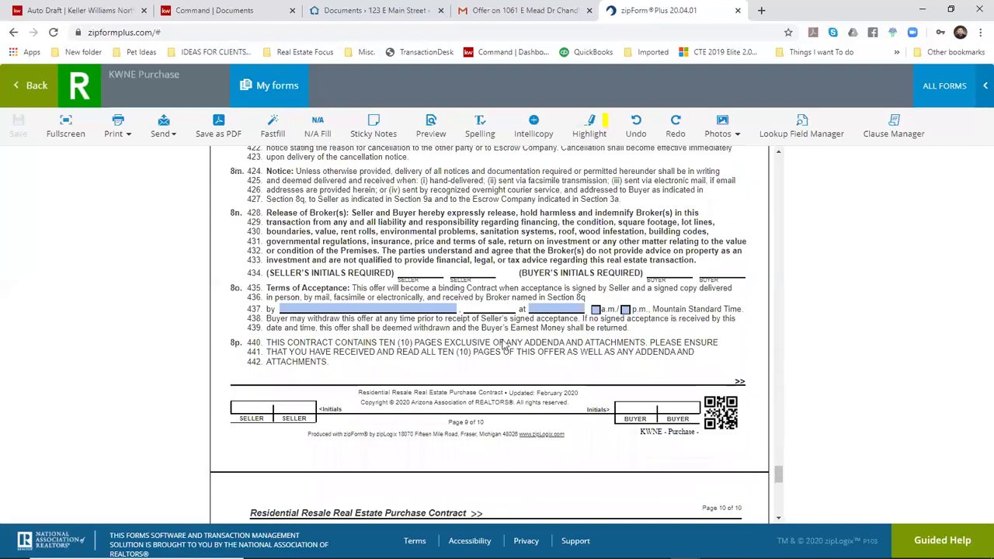
scroll(505, 345, "down", 5)
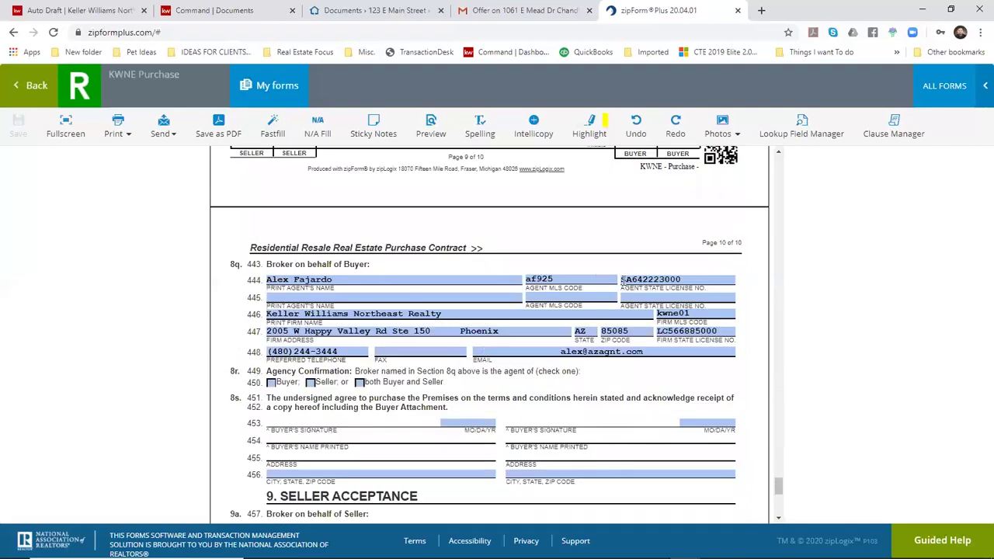
scroll(475, 351, "down", 5)
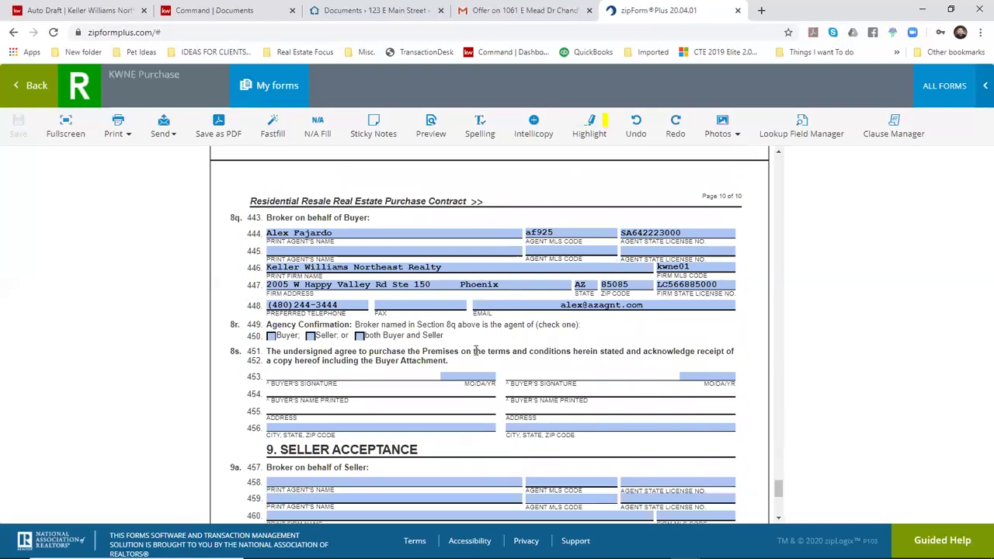
scroll(476, 351, "up", 8)
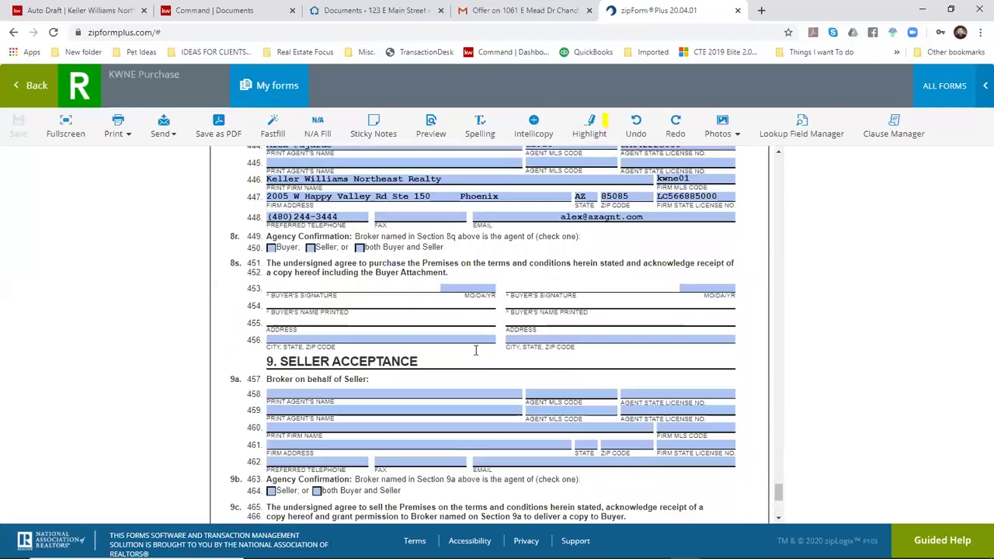
scroll(352, 318, "up", 6)
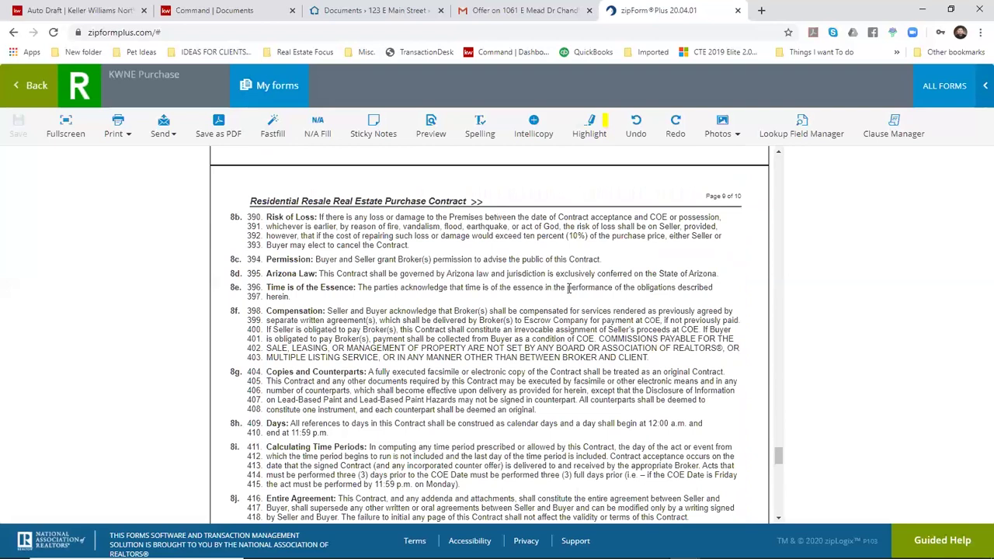
scroll(238, 175, "up", 4)
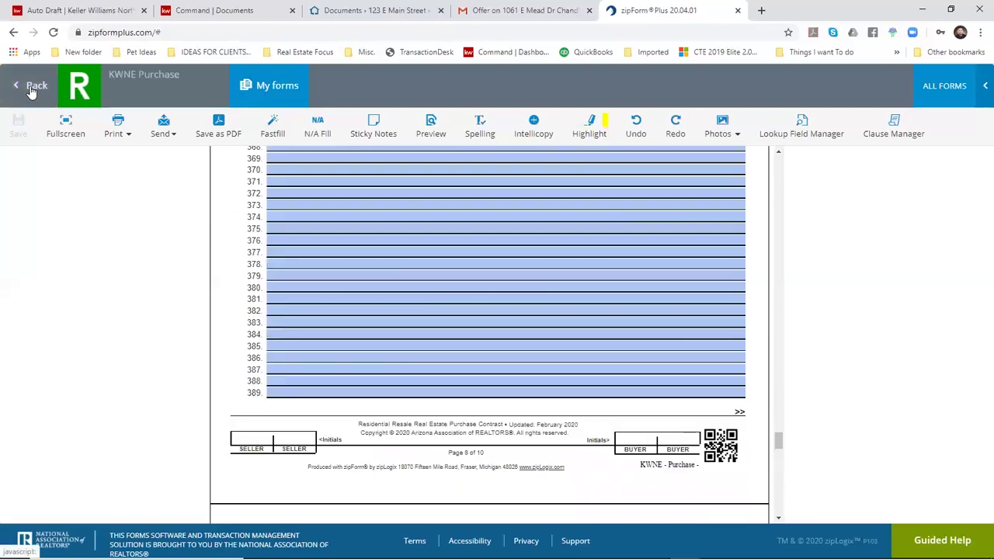
- Enter the agent's name as 'acting through' licensee on the Agency Disclosure form and save it
left_click(32, 87)
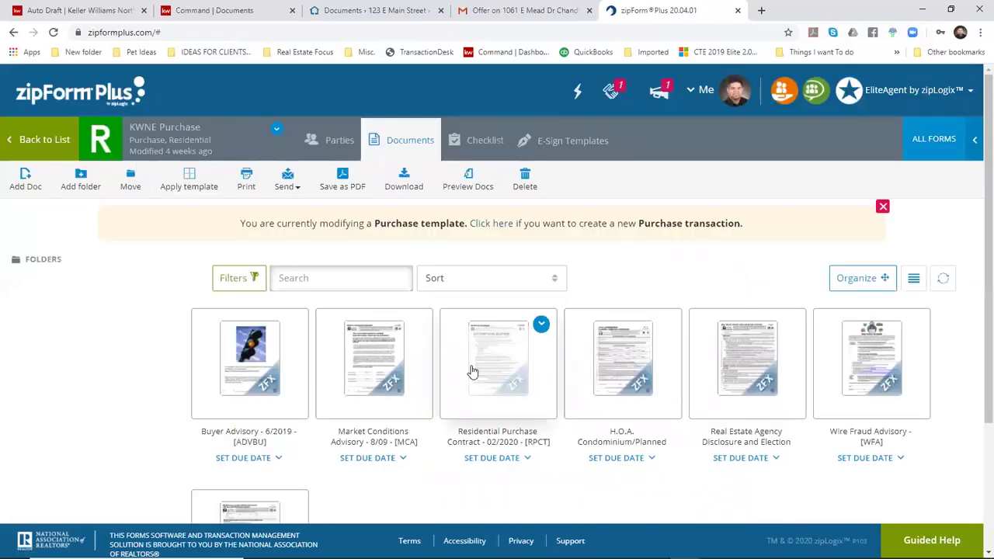
left_click(614, 392)
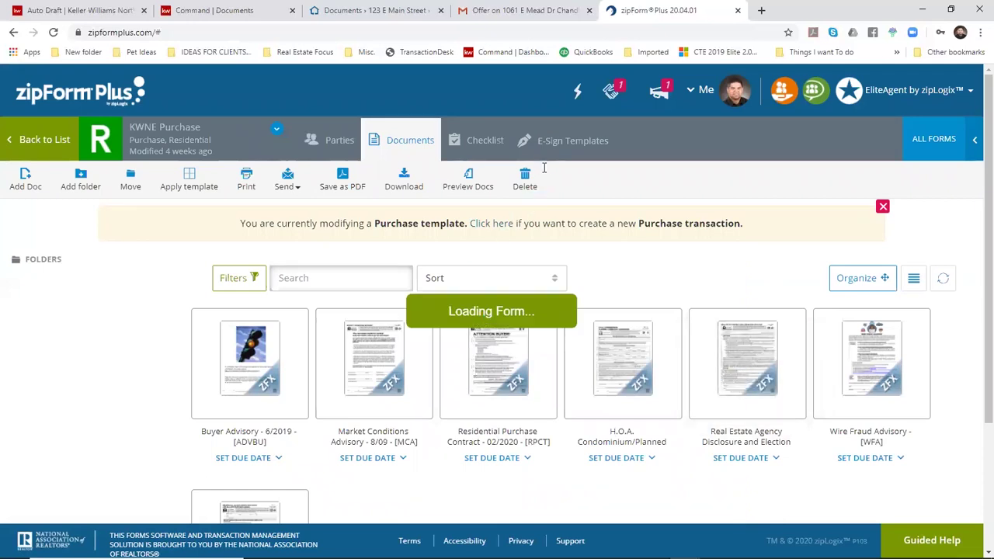
scroll(509, 209, "up", 3)
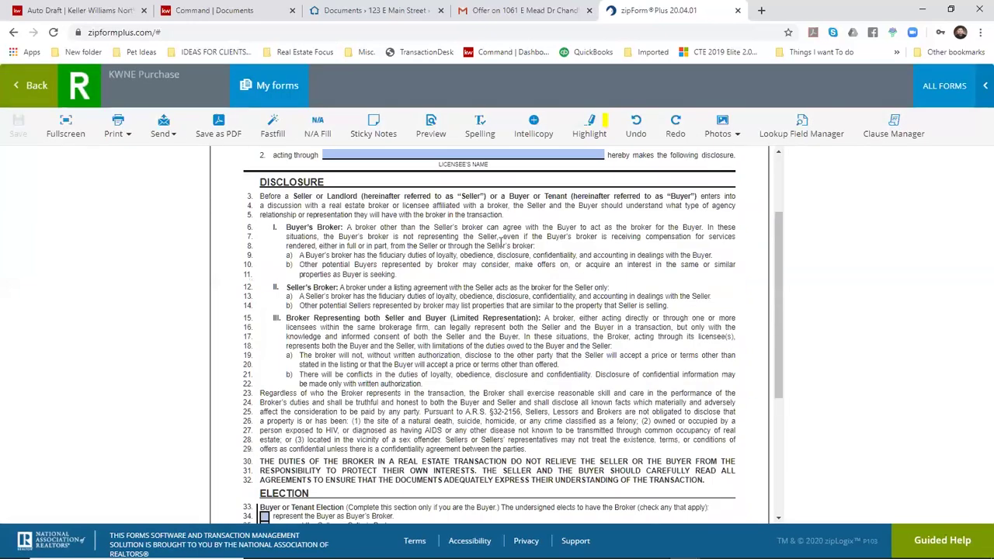
scroll(497, 245, "up", 2)
left_click(487, 248)
type("Alex Fajardo")
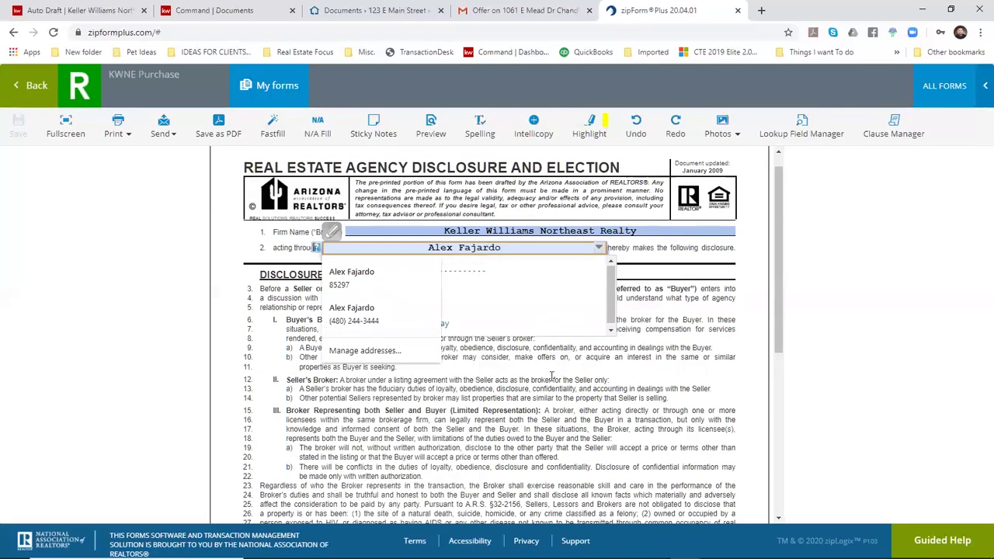
left_click(498, 301)
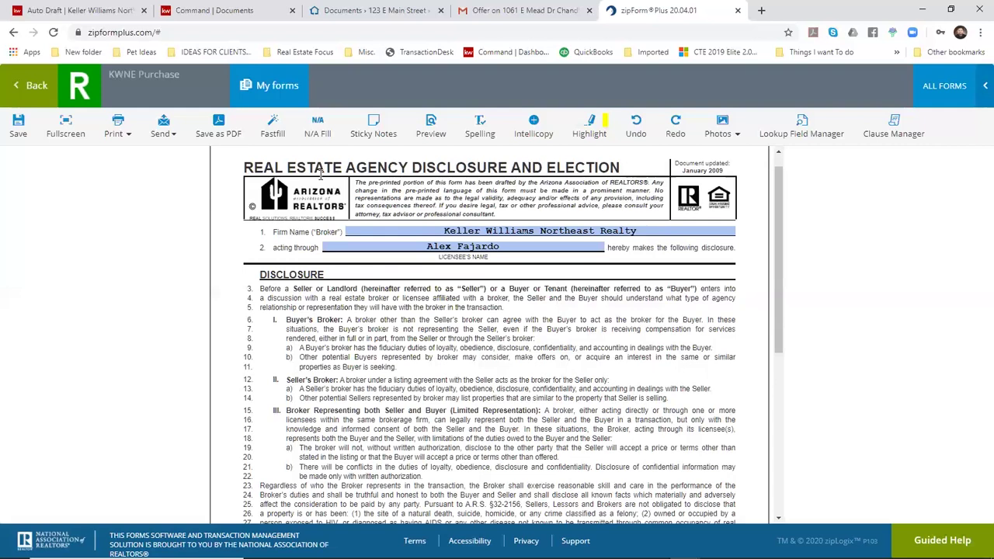
left_click(18, 125)
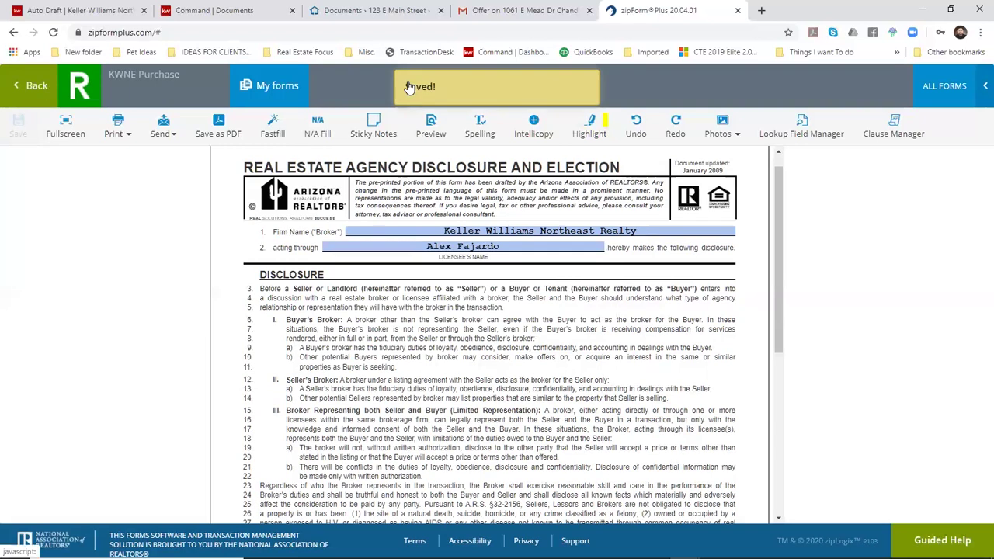
left_click(36, 86)
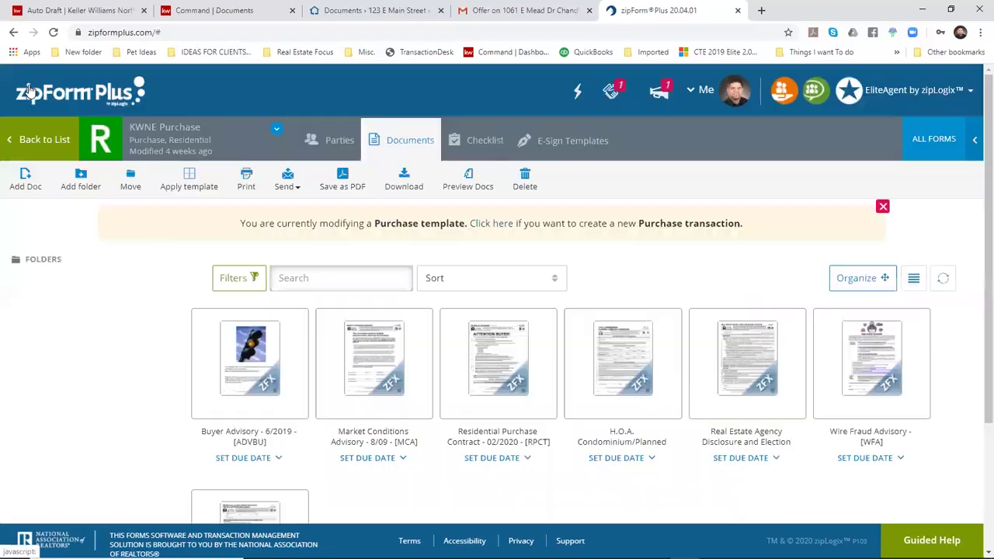
- Go back to the Templates list and open the KWNE Listing template
scroll(434, 333, "down", 1)
scroll(434, 333, "down", 2)
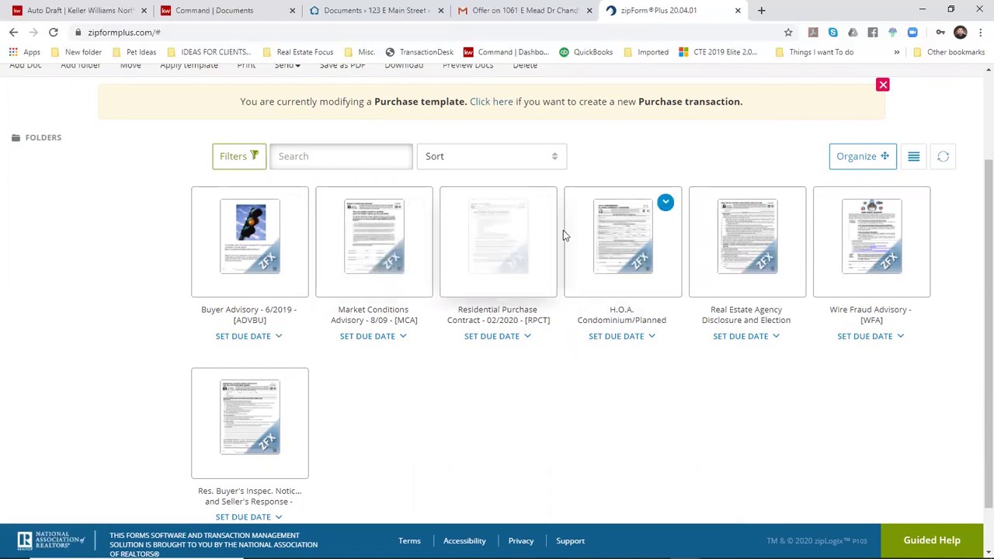
scroll(431, 280, "up", 2)
scroll(433, 281, "down", 1)
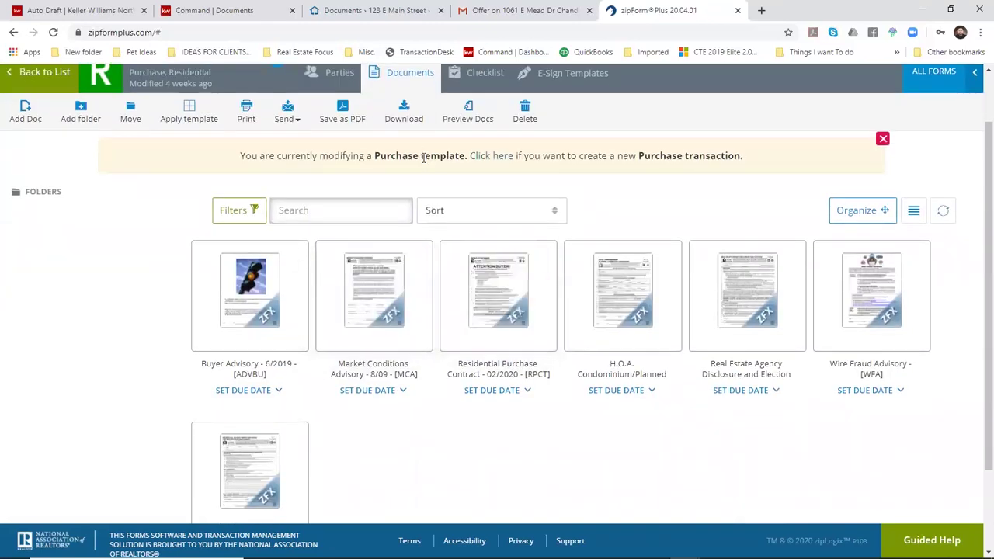
scroll(423, 158, "up", 1)
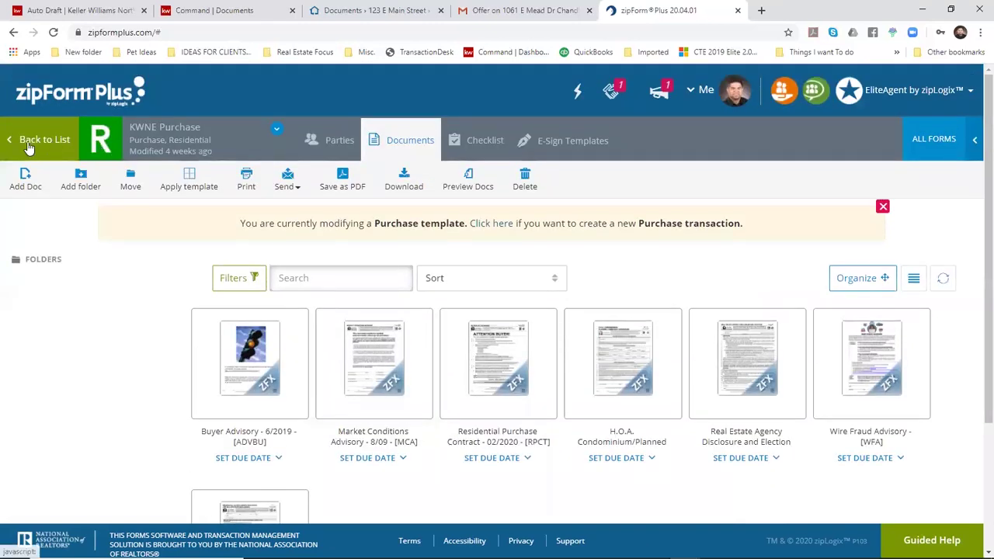
left_click(45, 140)
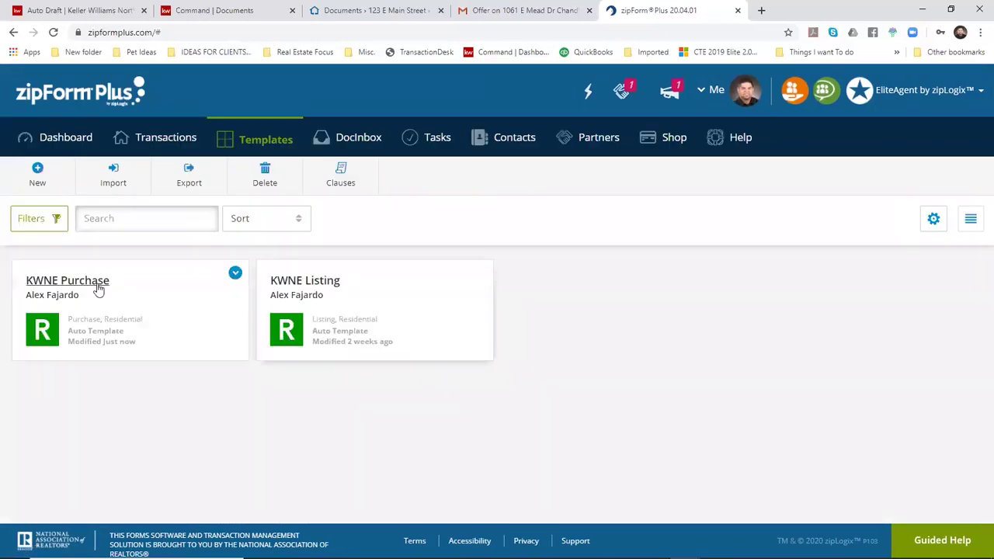
left_click(277, 282)
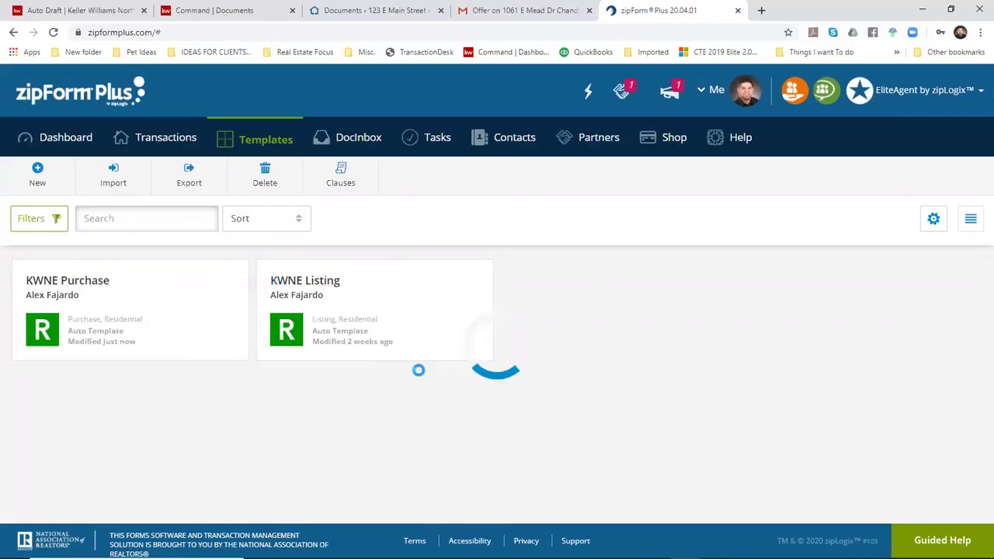
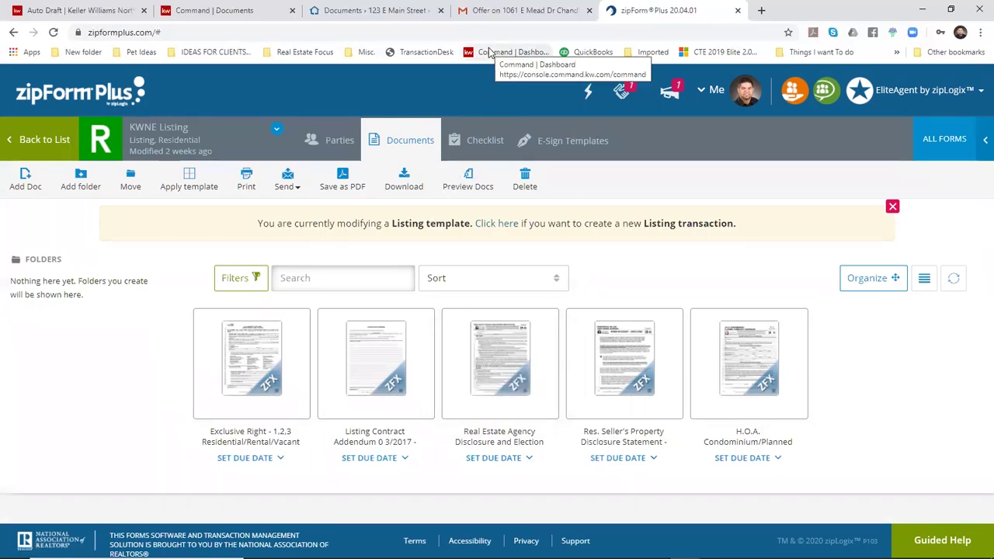
- Reload the 123 E Main Street room's Documents tab and look over its 13 room PDFs
left_click(365, 10)
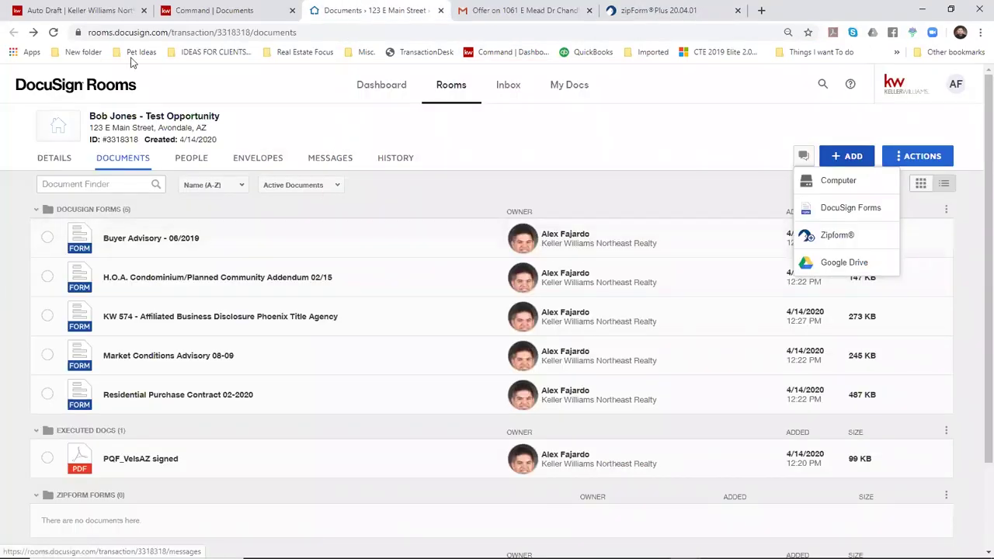
left_click(54, 33)
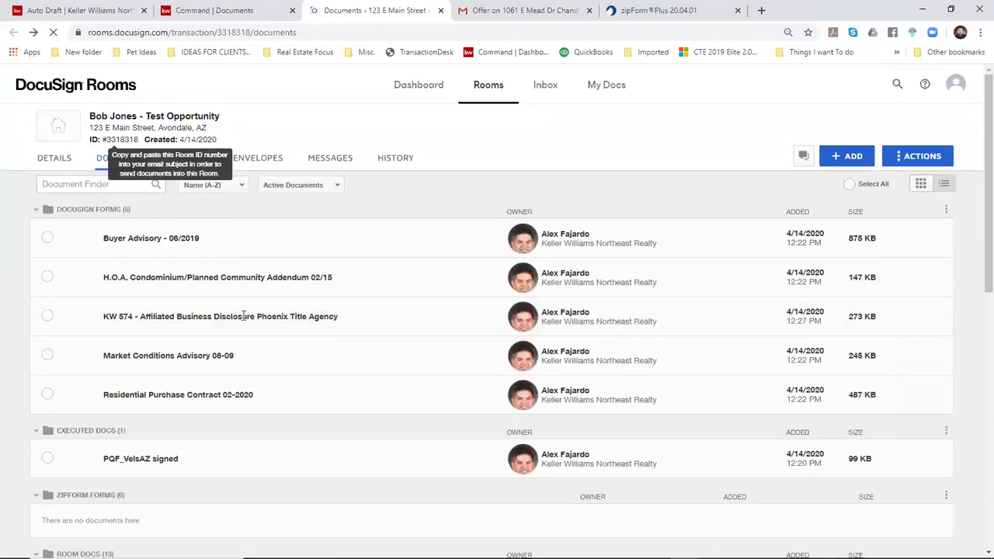
scroll(242, 315, "down", 5)
scroll(242, 314, "down", 4)
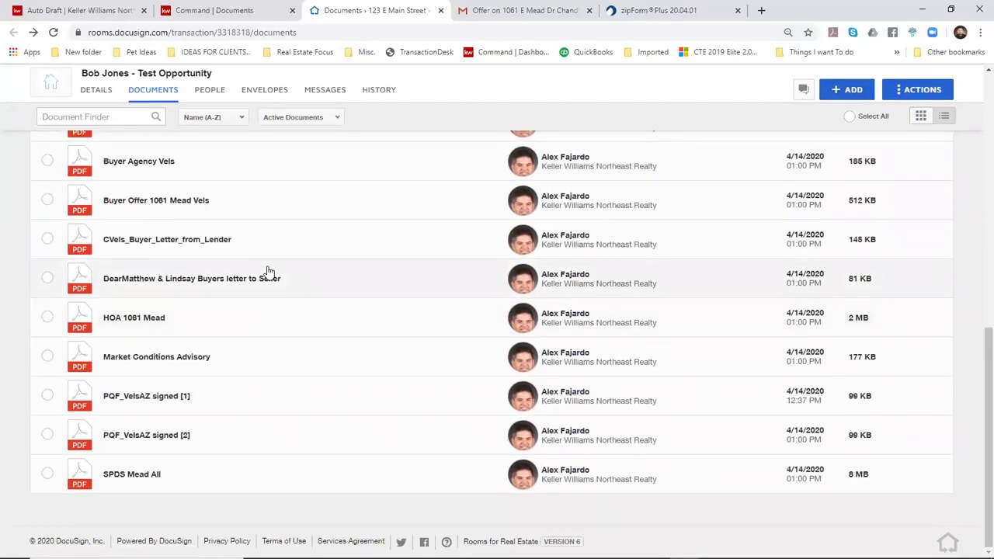
scroll(268, 270, "up", 1)
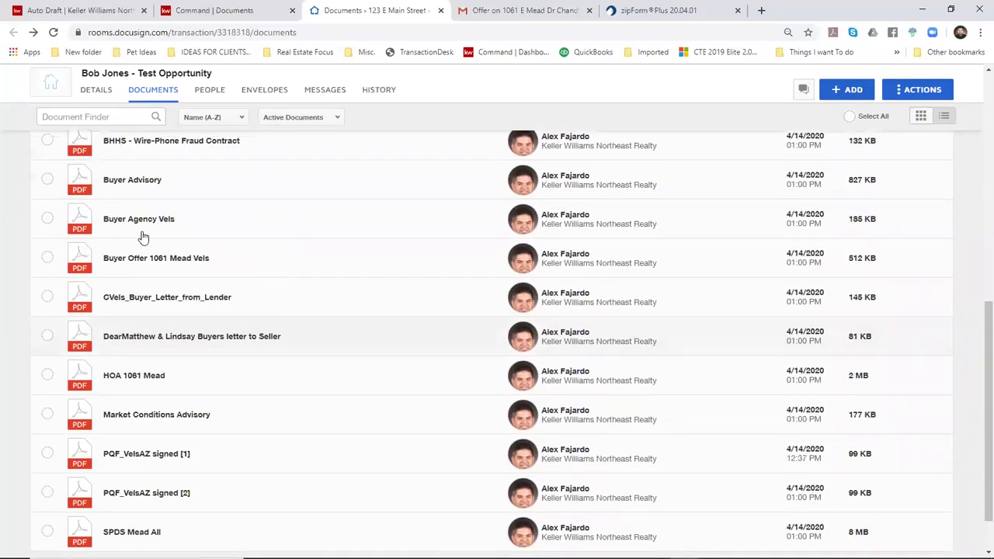
scroll(67, 173, "up", 1)
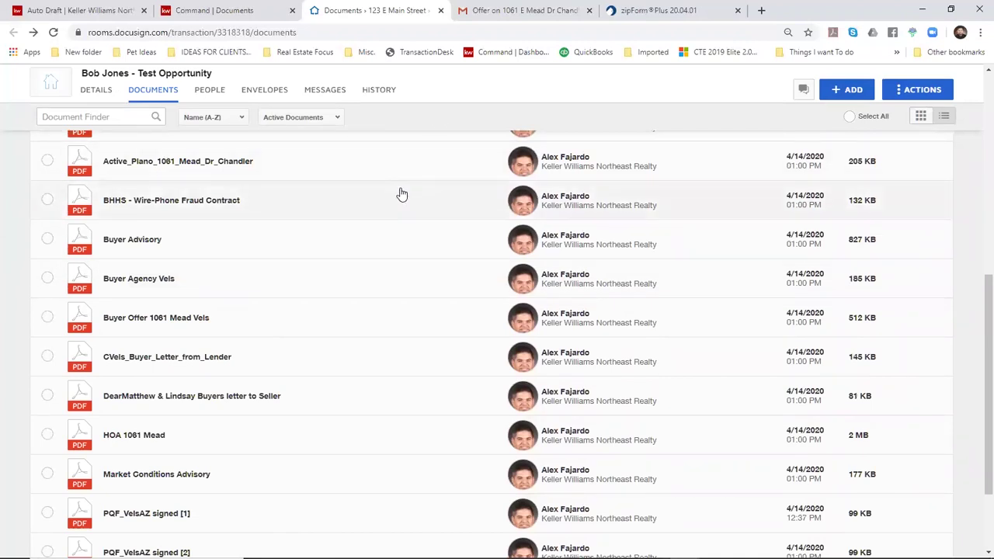
scroll(261, 213, "up", 2)
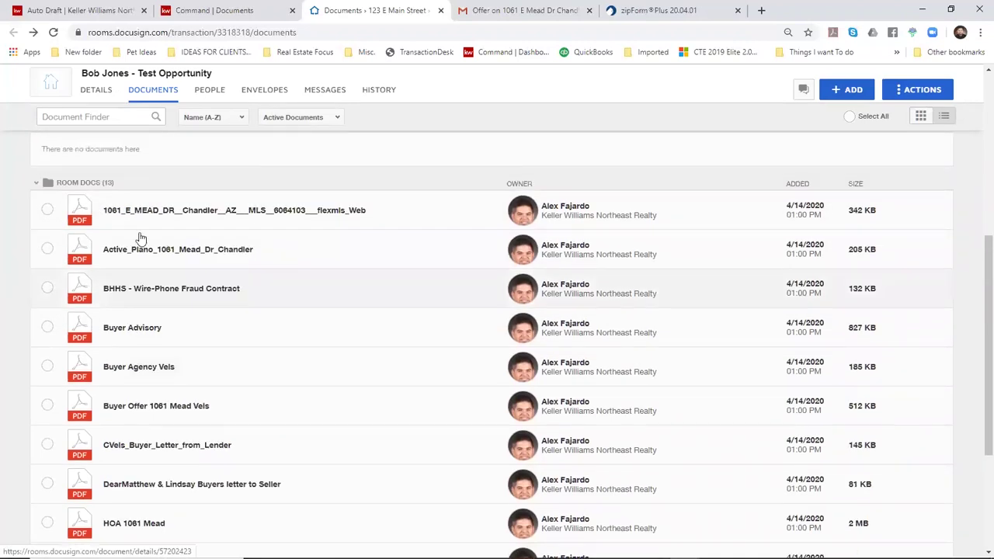
scroll(116, 327, "down", 1)
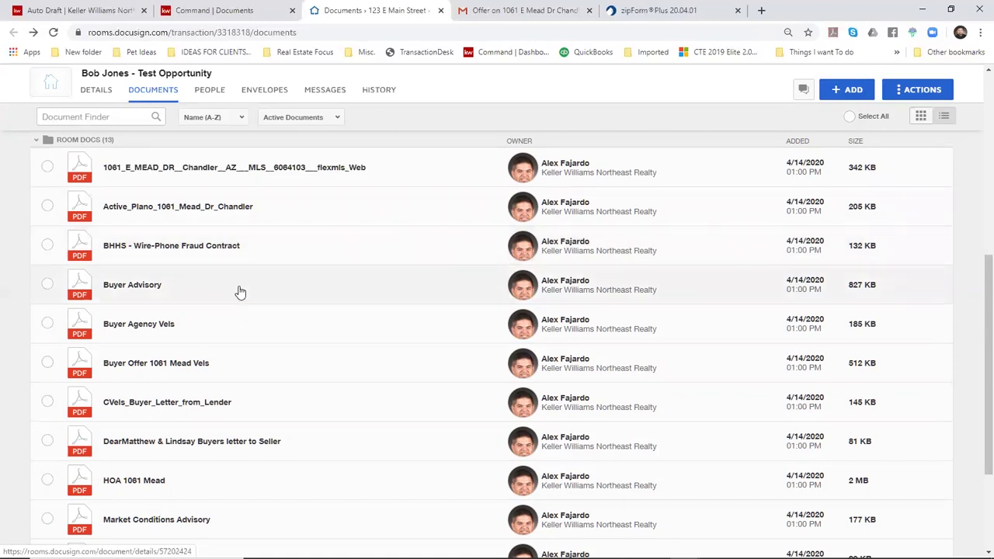
scroll(177, 323, "down", 3)
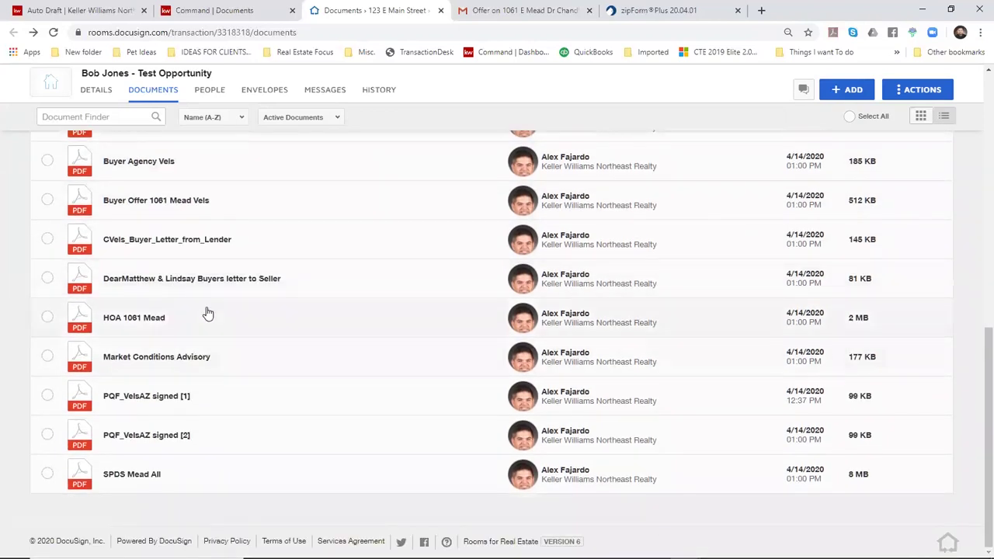
scroll(129, 329, "up", 3)
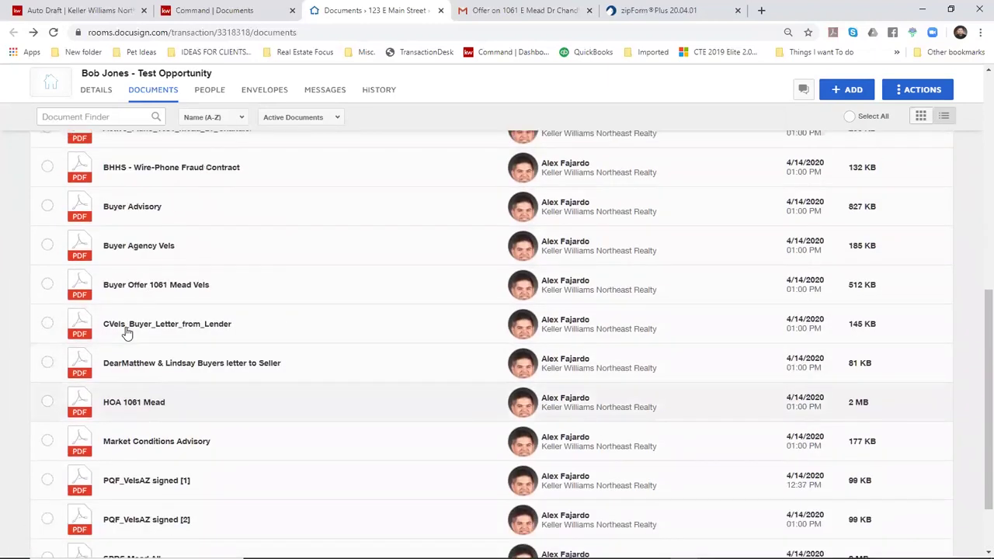
scroll(136, 264, "down", 3)
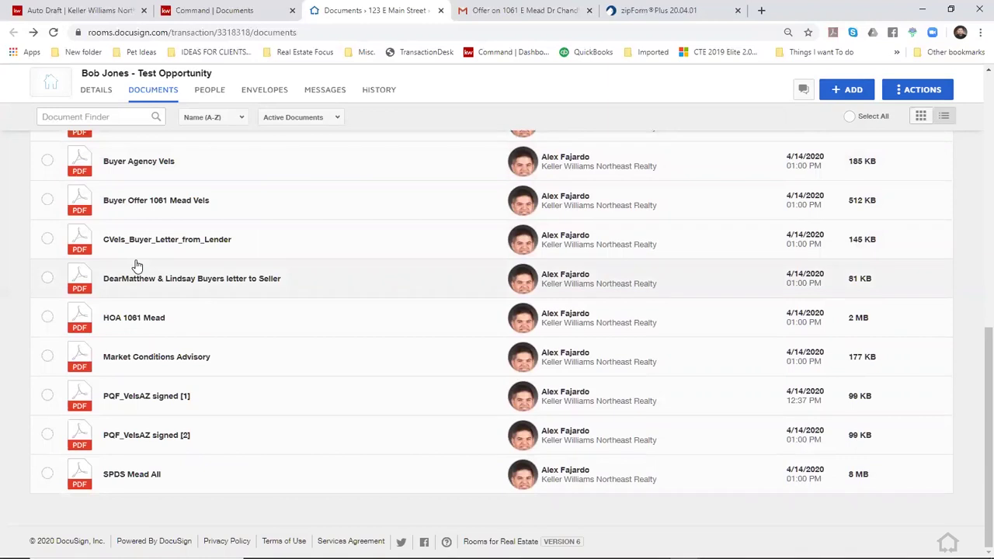
scroll(206, 287, "up", 4)
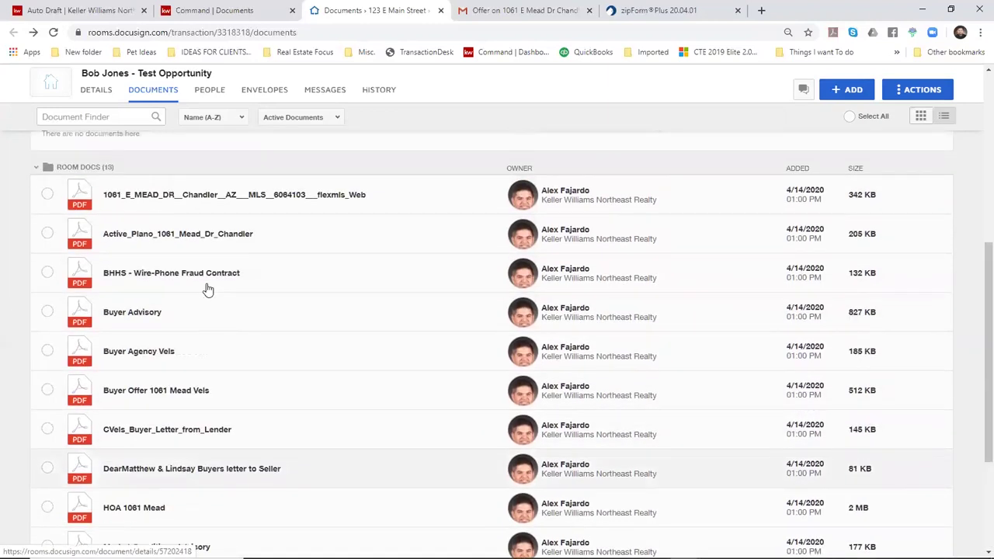
scroll(108, 242, "up", 3)
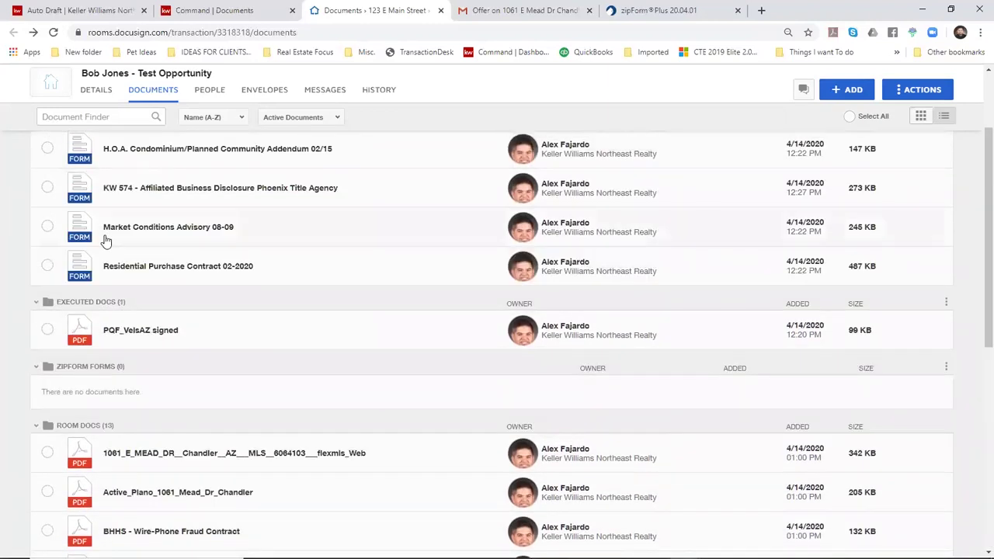
scroll(112, 246, "up", 2)
scroll(155, 333, "down", 6)
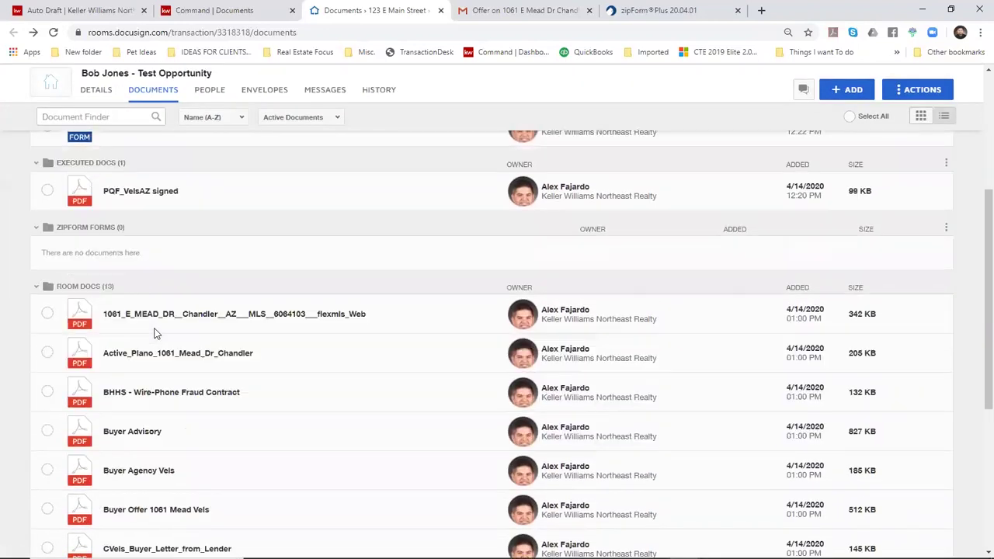
scroll(329, 371, "up", 4)
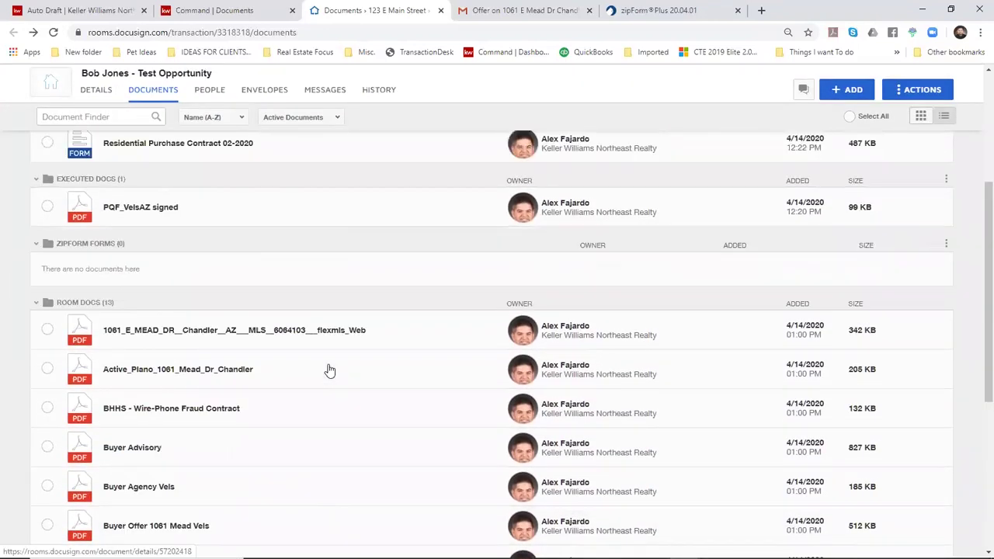
scroll(327, 370, "down", 3)
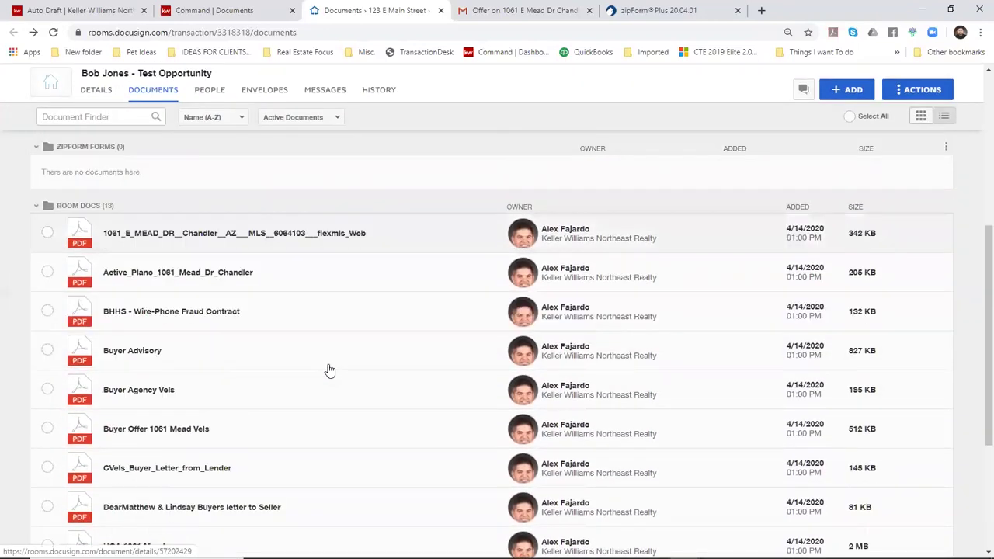
scroll(220, 296, "down", 2)
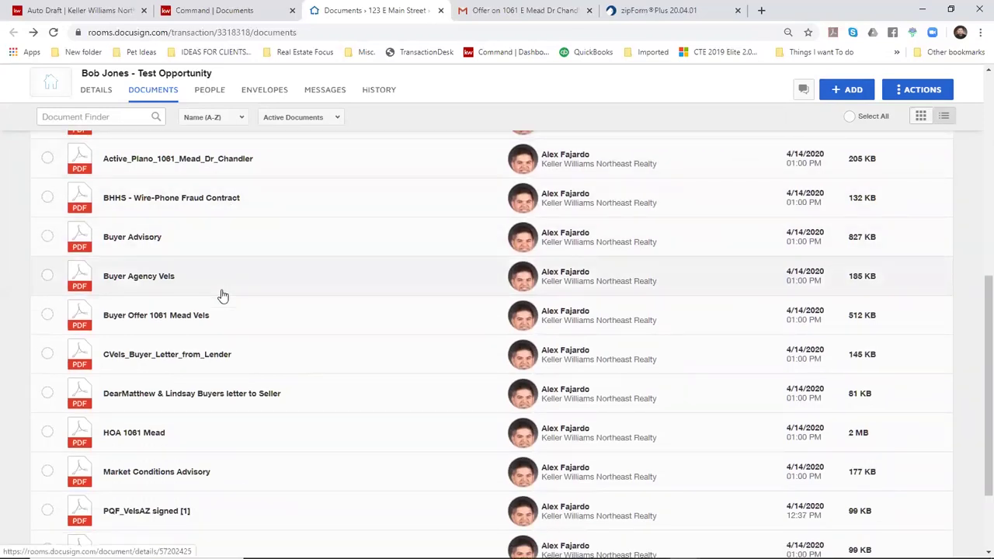
scroll(286, 275, "up", 1)
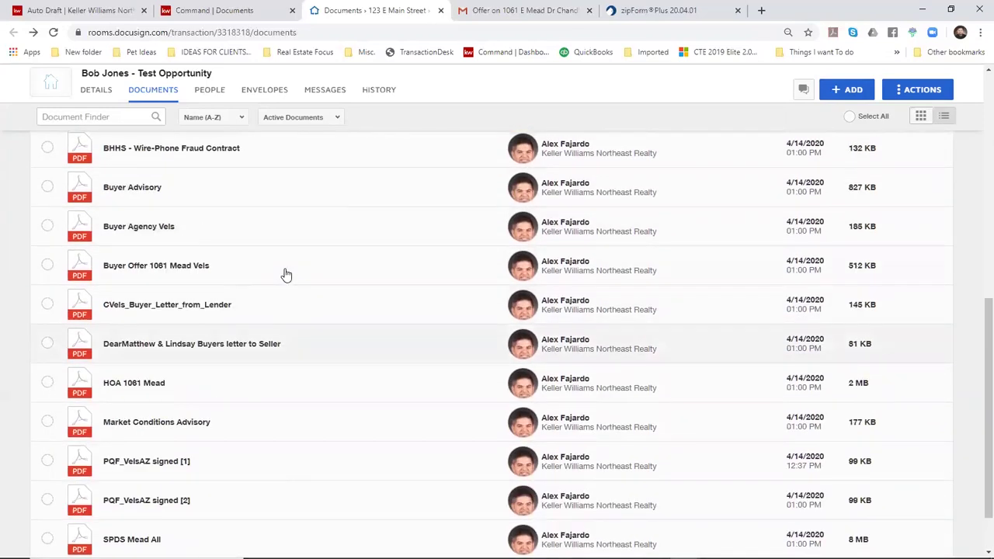
scroll(286, 275, "up", 2)
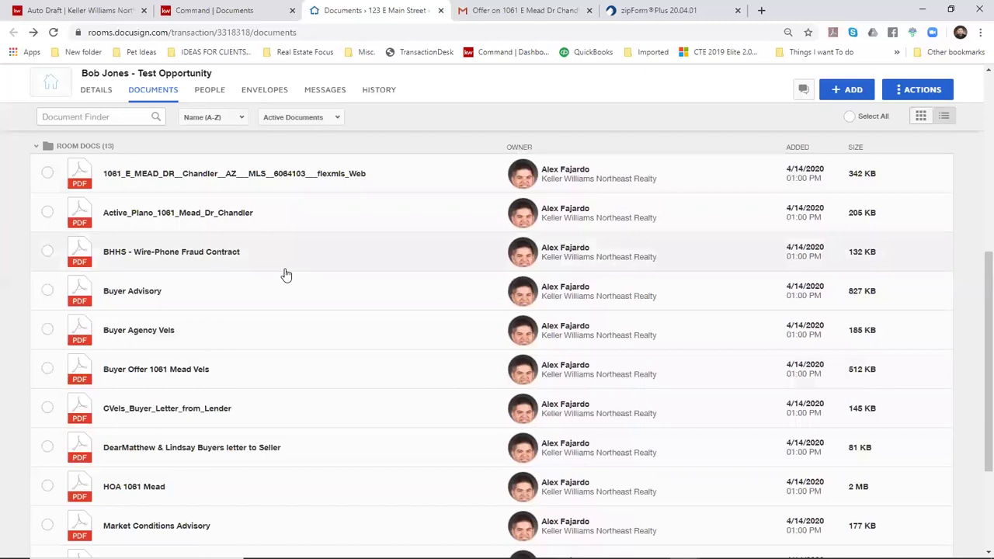
scroll(284, 275, "up", 7)
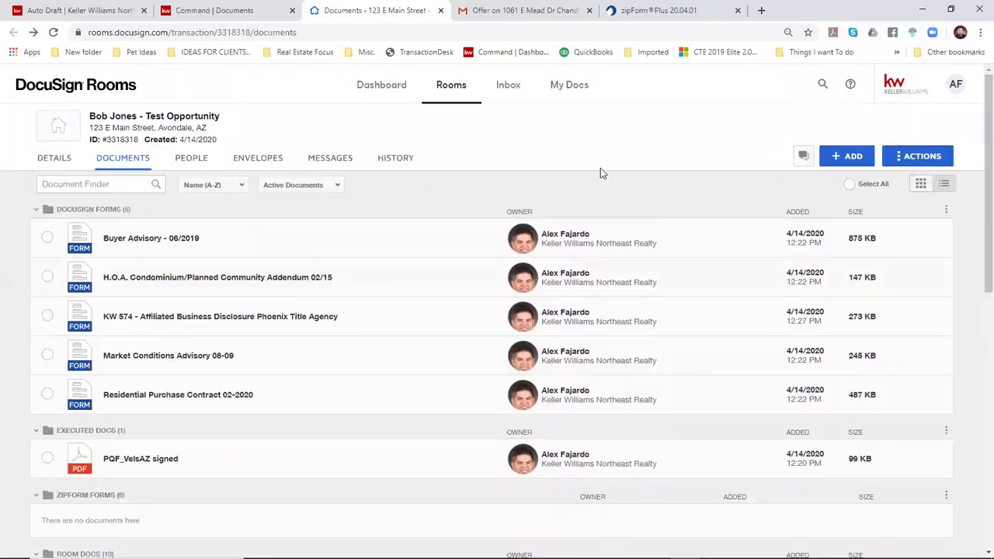
- Create a new Purchase / Residential zipForm transaction linked to the 123 E Main Street room
left_click(839, 156)
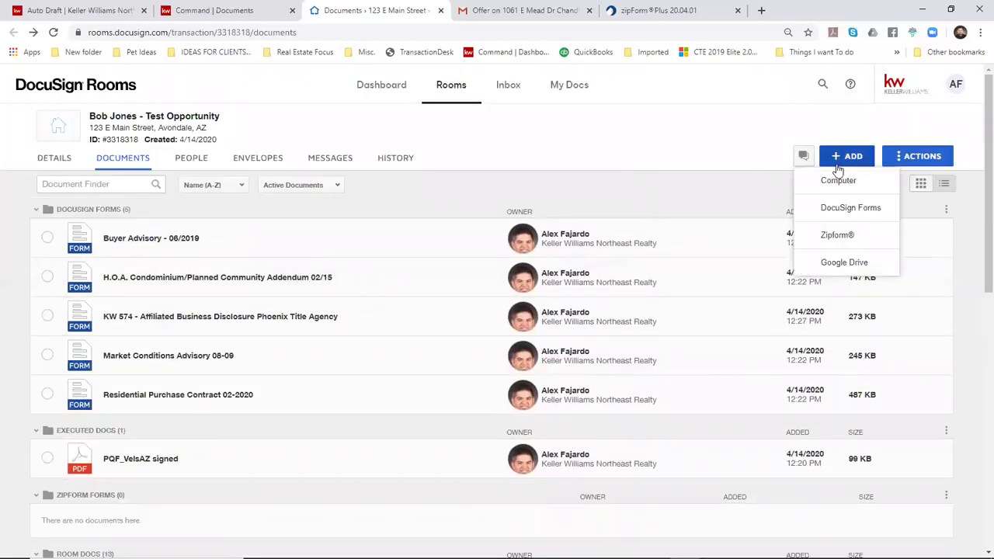
left_click(835, 234)
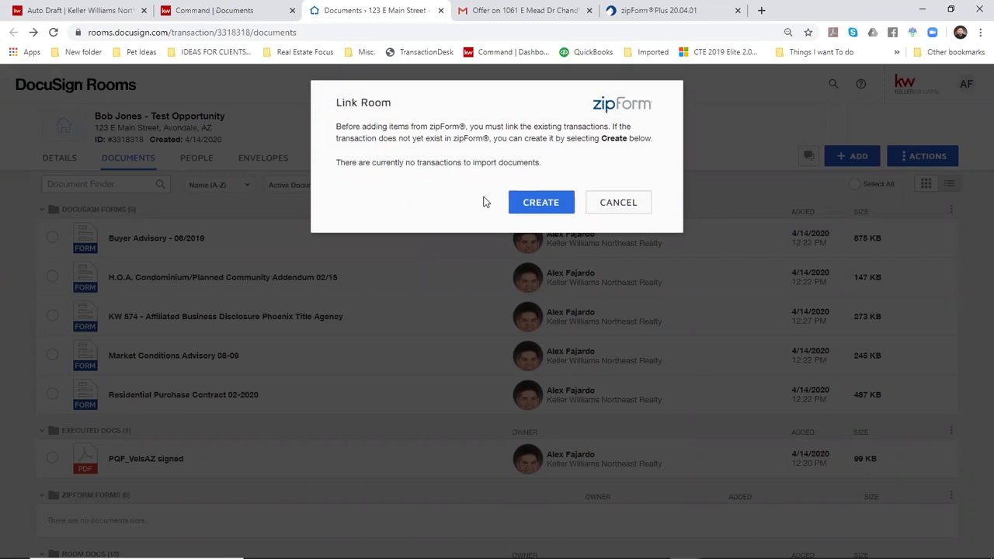
left_click(514, 205)
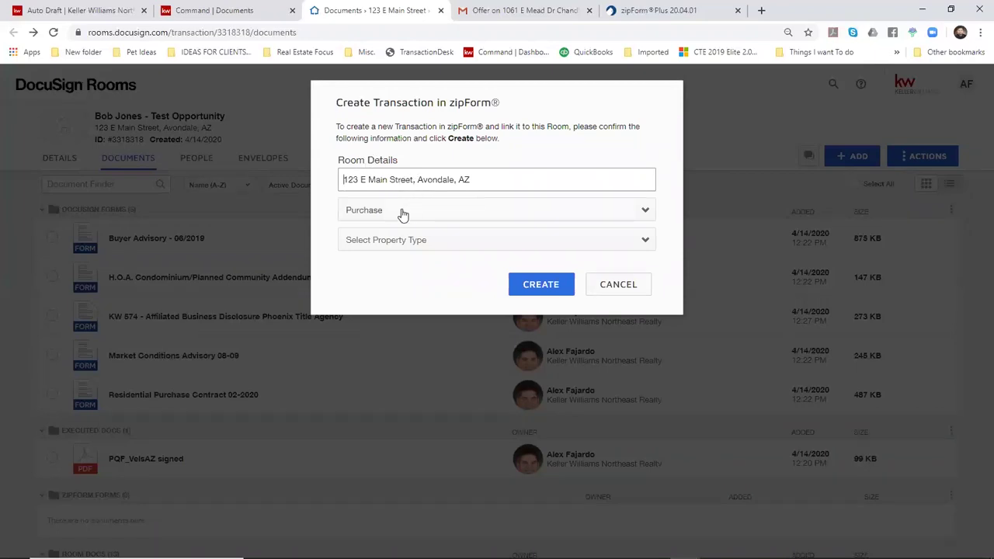
left_click(402, 214)
left_click(368, 275)
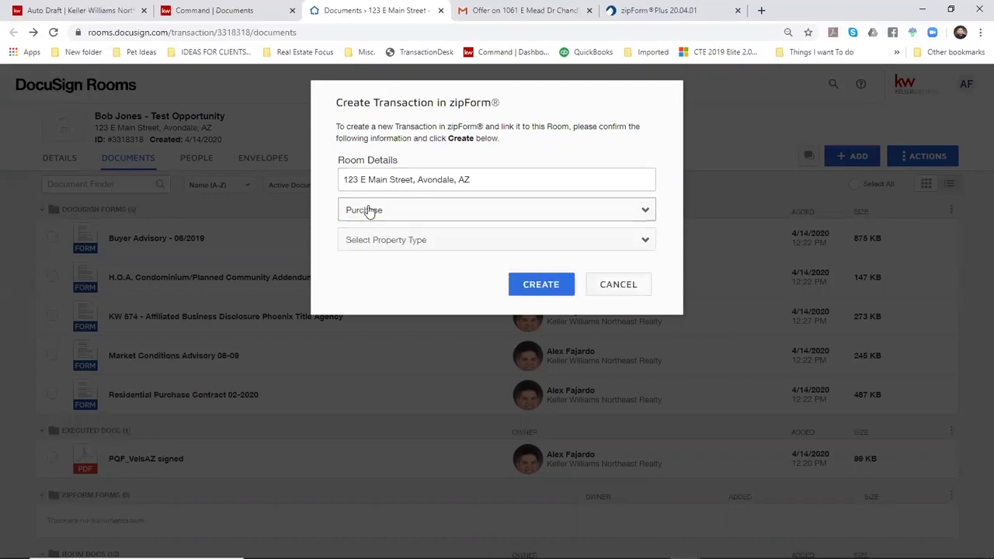
left_click(388, 247)
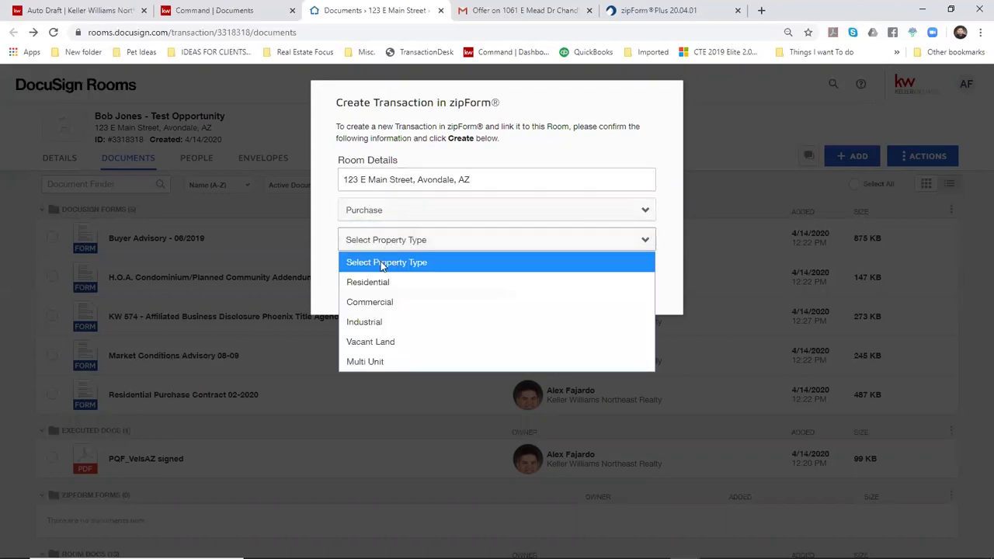
left_click(380, 276)
left_click(536, 285)
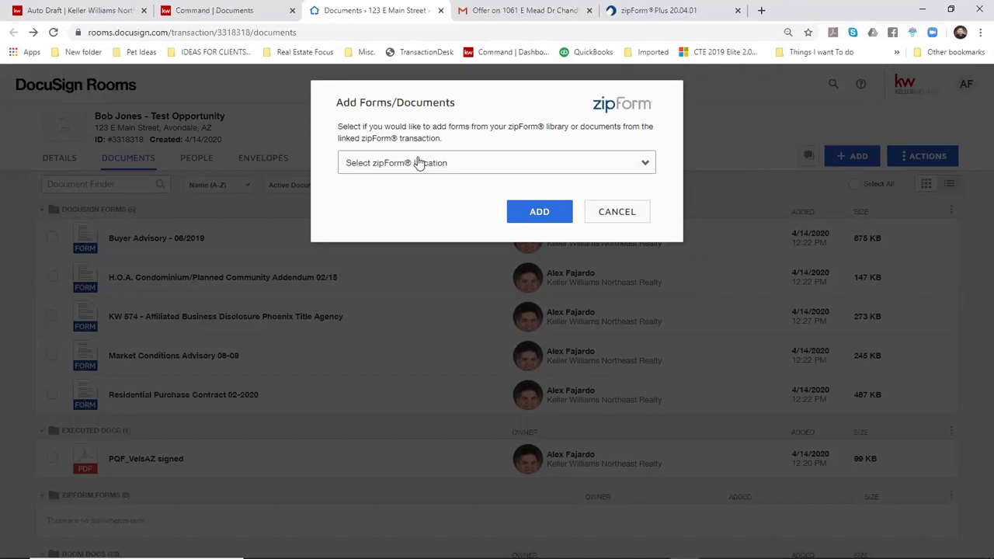
- Choose Linked Transaction as the zipForm source of forms to add
left_click(424, 168)
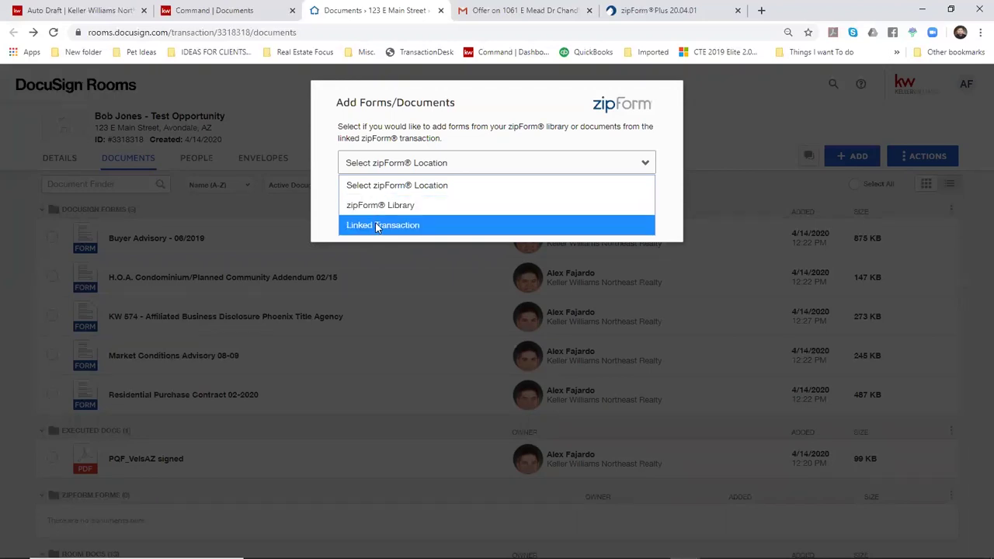
left_click(377, 226)
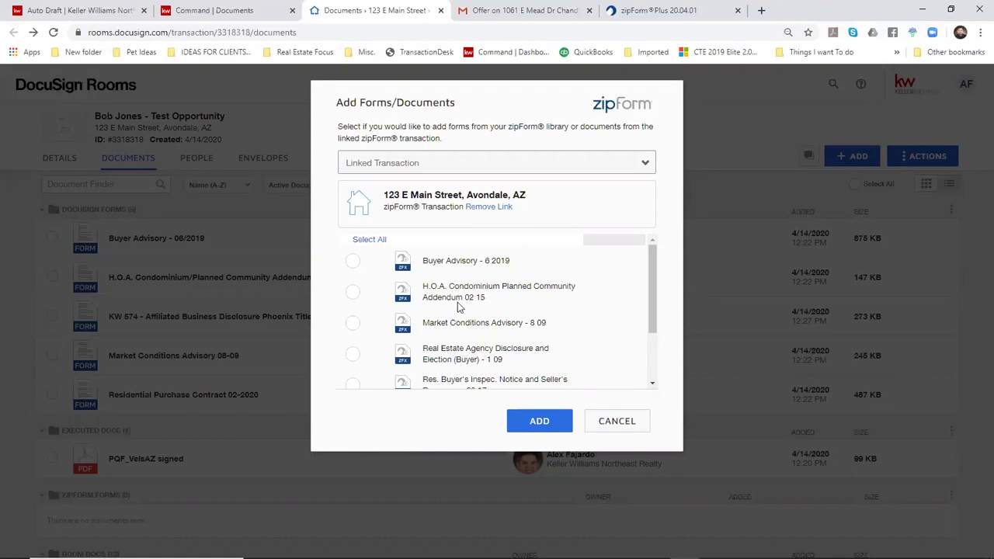
scroll(459, 303, "down", 2)
scroll(459, 306, "up", 2)
scroll(459, 307, "down", 2)
scroll(459, 307, "up", 2)
scroll(458, 307, "down", 2)
scroll(459, 307, "up", 2)
scroll(415, 323, "down", 1)
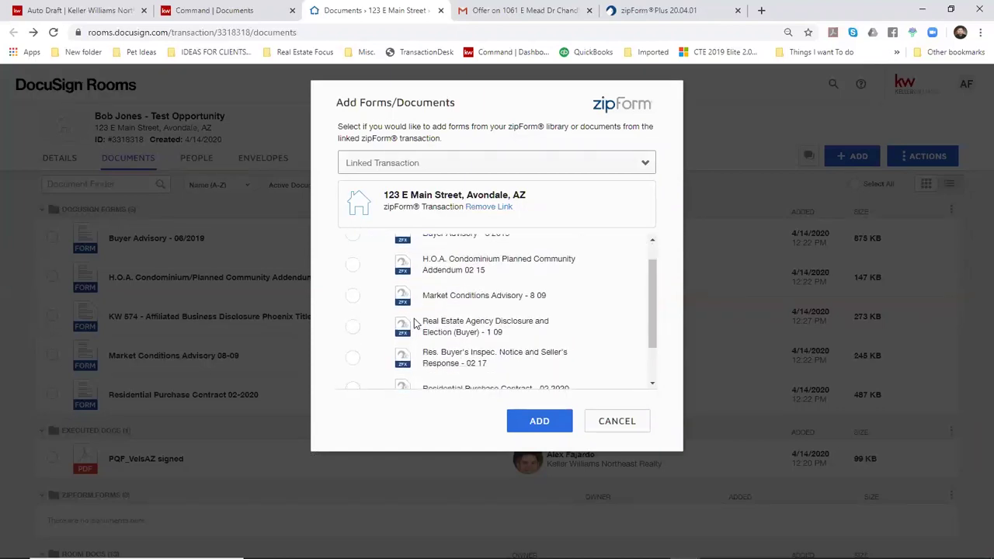
scroll(349, 260, "up", 1)
- Tick all seven forms, from Buyer Advisory - 6 2019 through Wire Fraud Advisory
left_click(353, 261)
left_click(352, 292)
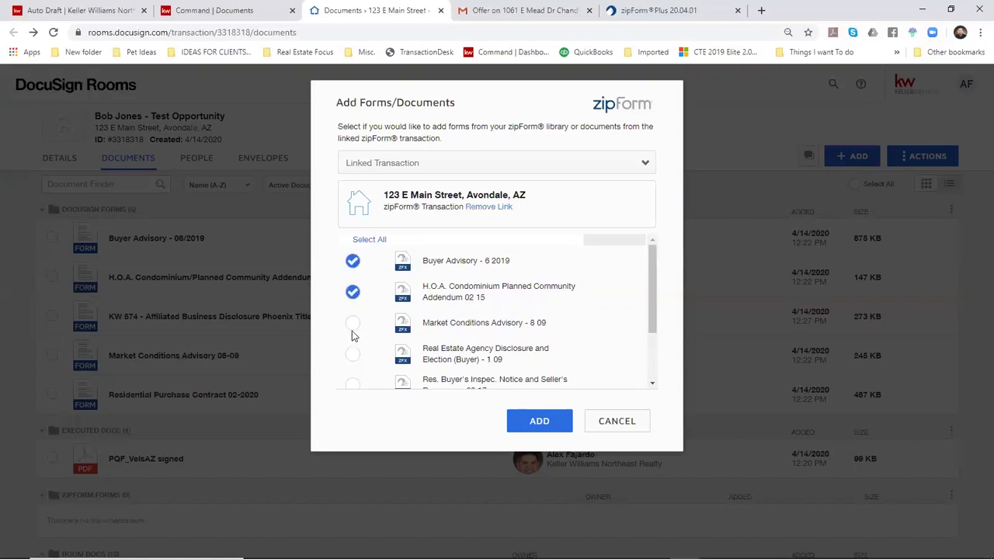
left_click(352, 324)
scroll(351, 318, "down", 1)
left_click(353, 305)
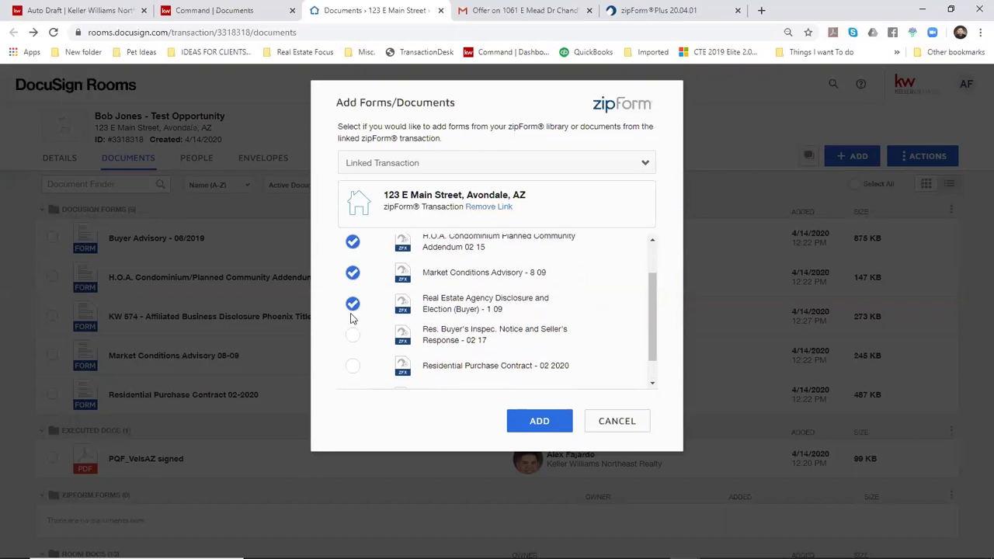
left_click(352, 334)
left_click(353, 368)
scroll(388, 373, "down", 1)
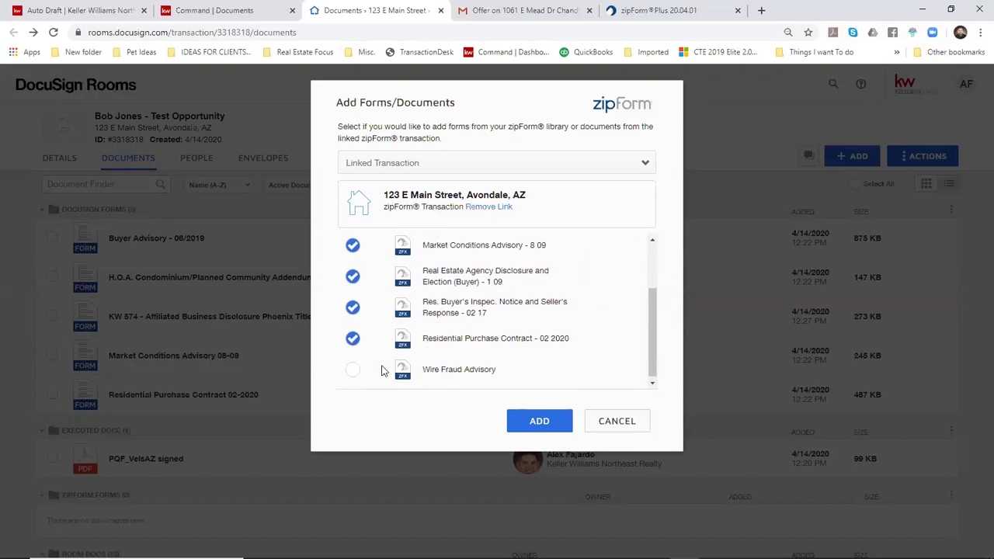
left_click(353, 373)
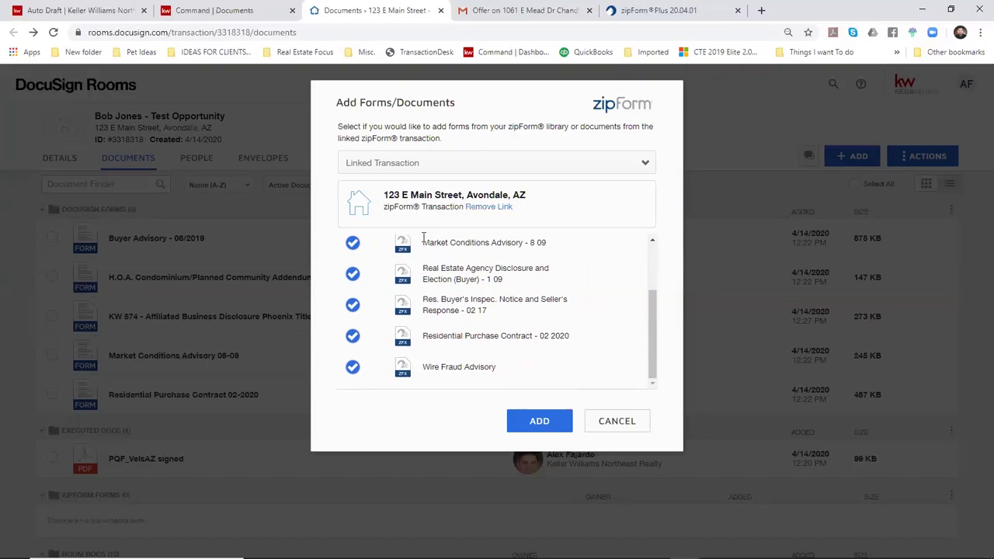
scroll(404, 286, "up", 3)
scroll(403, 288, "down", 3)
- Add the seven checked zipForm forms to the room
left_click(530, 426)
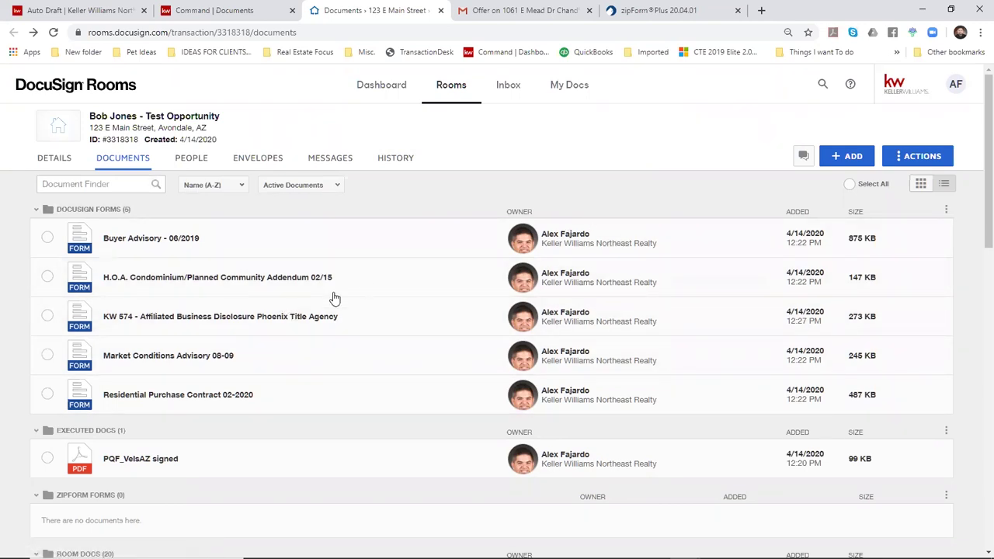
scroll(334, 298, "down", 3)
scroll(333, 295, "down", 3)
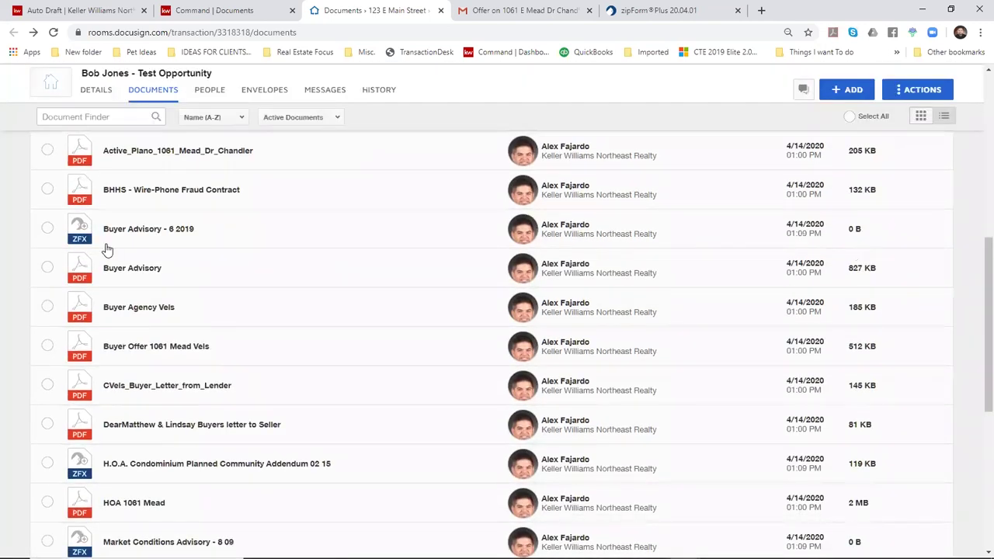
- Select the seven imported forms, from Buyer Advisory through Wire Fraud Advisory
left_click(47, 229)
scroll(53, 365, "down", 2)
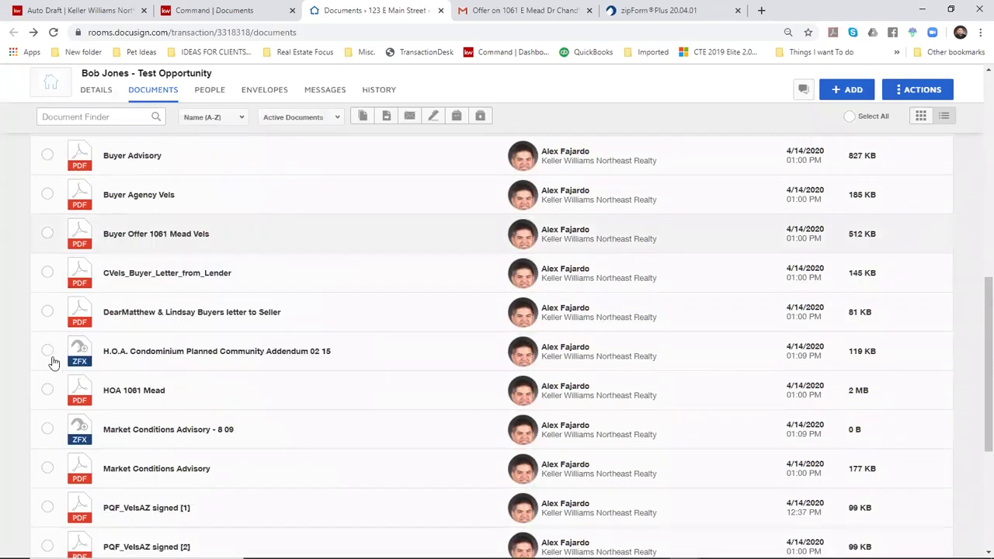
left_click(47, 351)
scroll(49, 351, "down", 1)
left_click(47, 350)
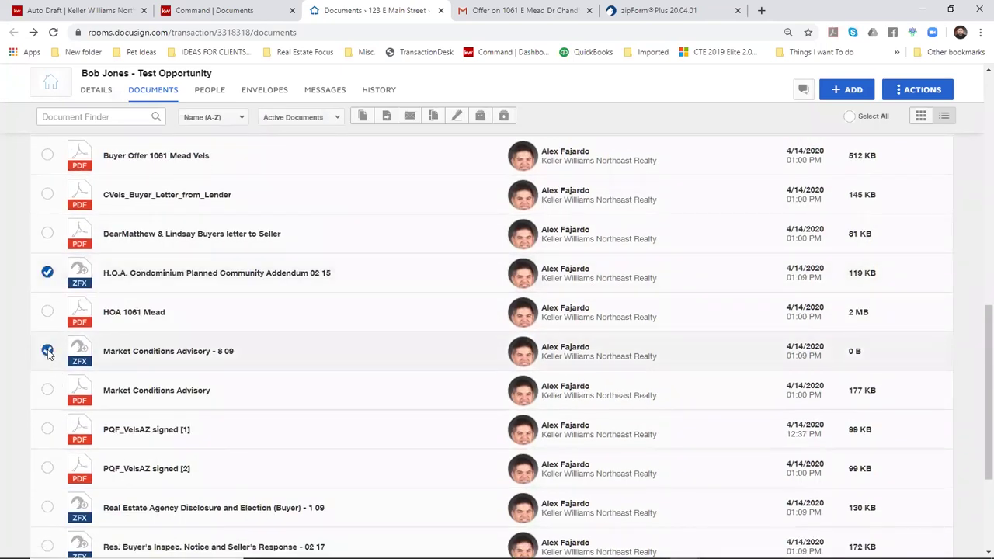
scroll(50, 357, "down", 2)
left_click(47, 371)
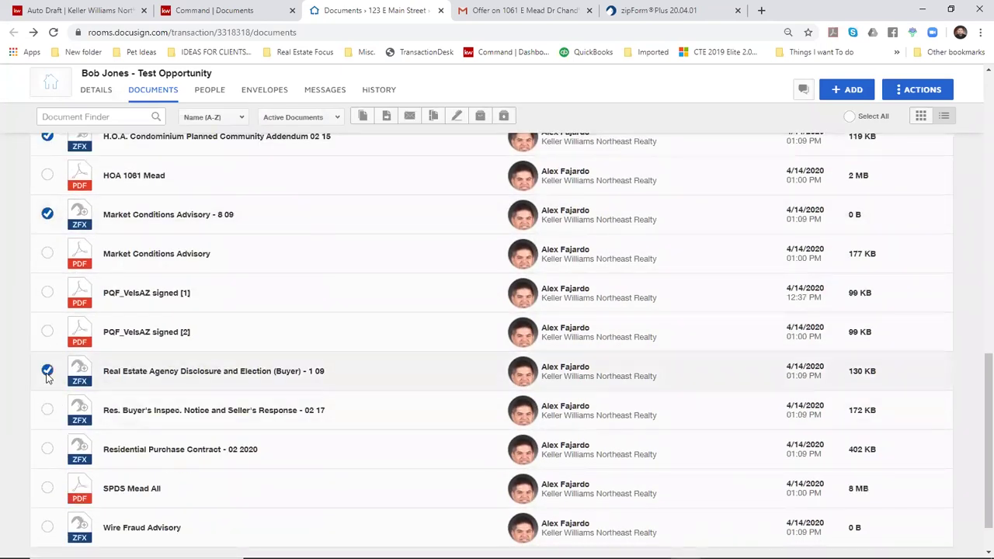
scroll(47, 377, "down", 1)
left_click(47, 357)
left_click(48, 397)
left_click(47, 474)
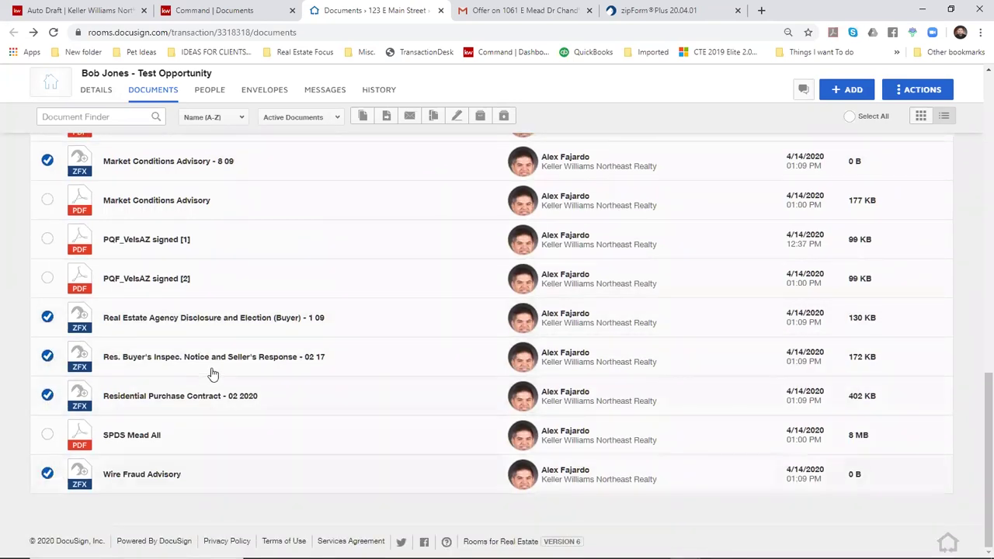
- Start adding a new room folder, then cancel it
left_click(910, 90)
left_click(906, 144)
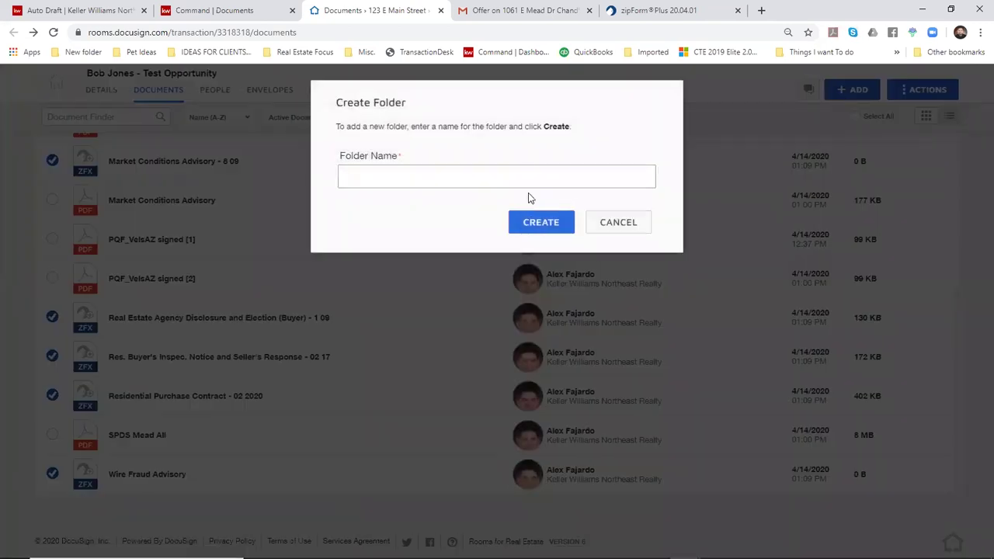
left_click(598, 227)
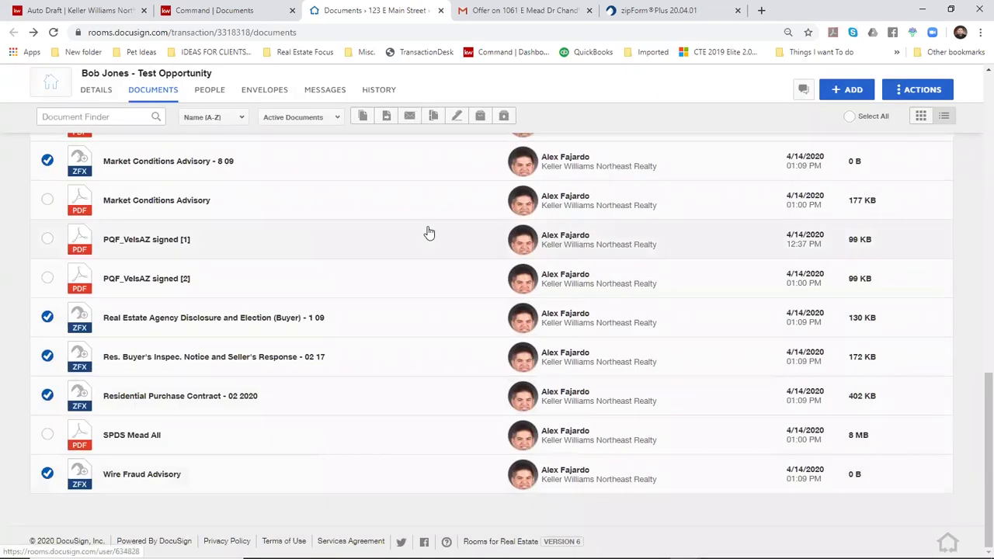
scroll(420, 187, "up", 1)
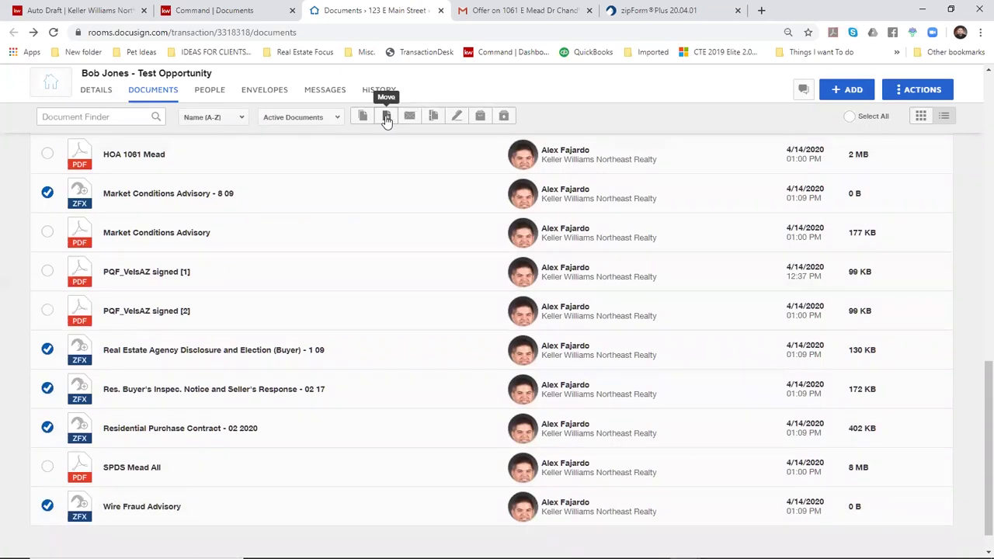
- Move the seven selected forms into the room's Zipform Forms folder
left_click(386, 118)
left_click(472, 206)
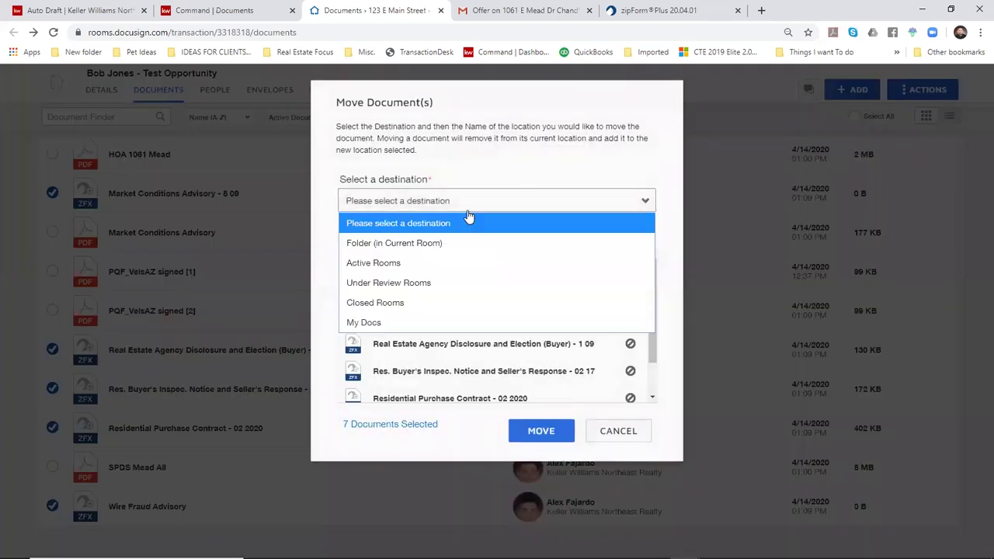
left_click(405, 245)
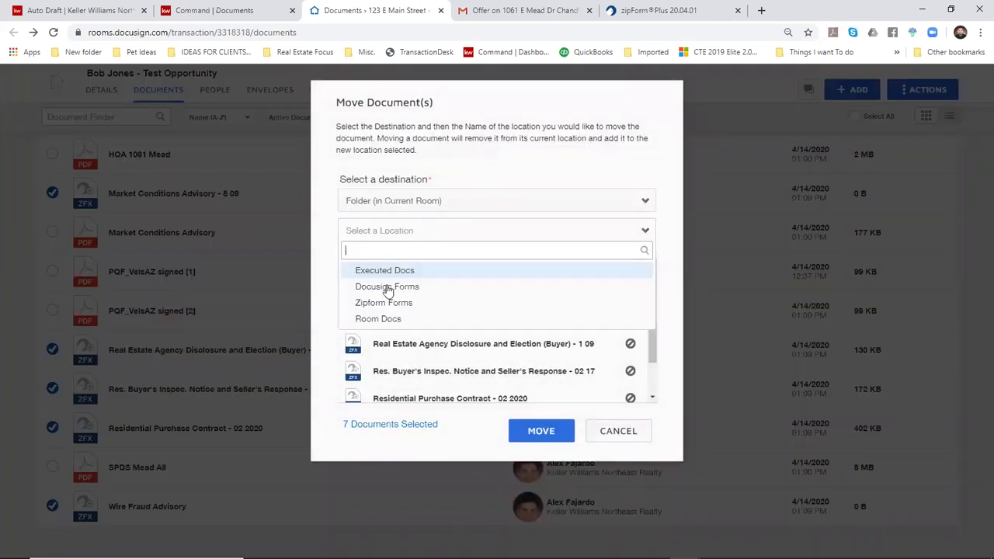
left_click(536, 432)
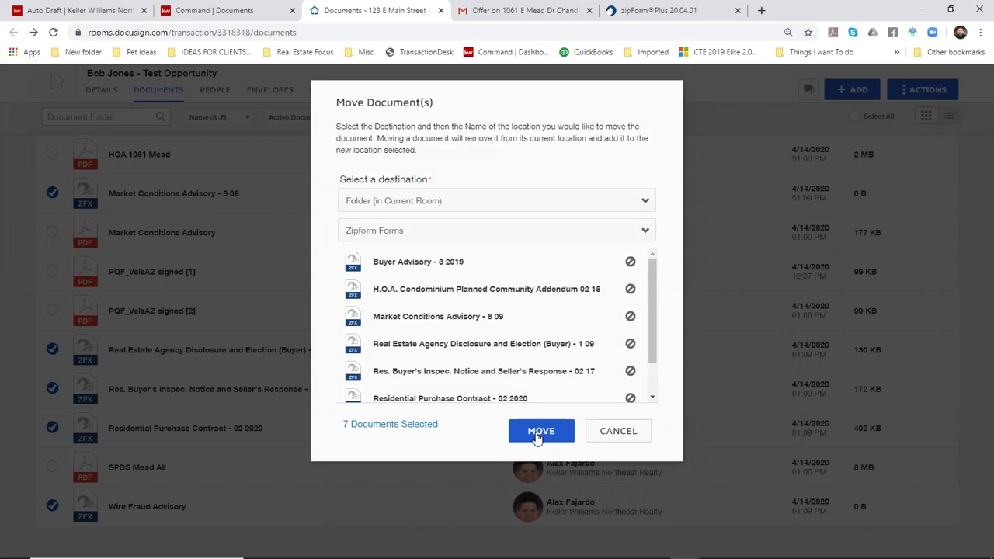
left_click(536, 435)
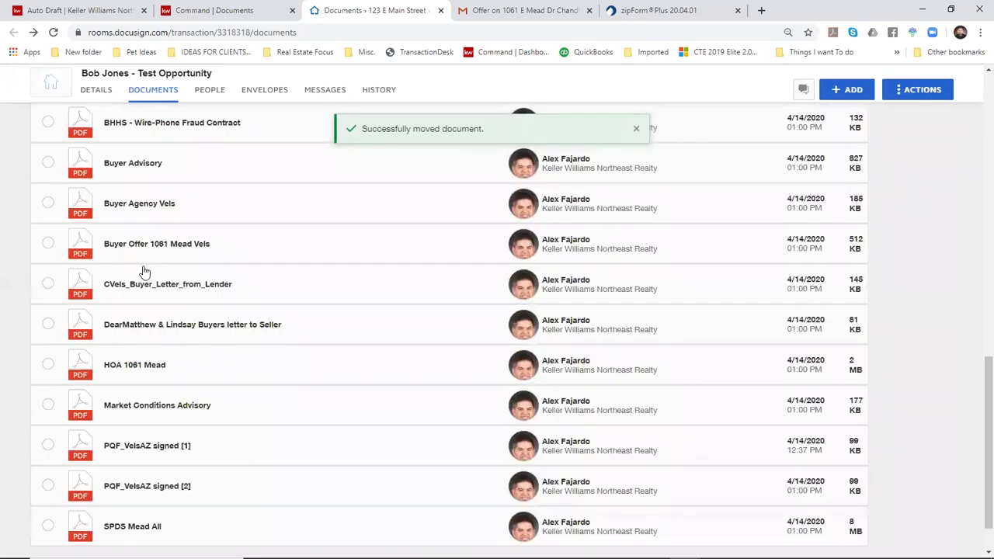
scroll(143, 271, "up", 15)
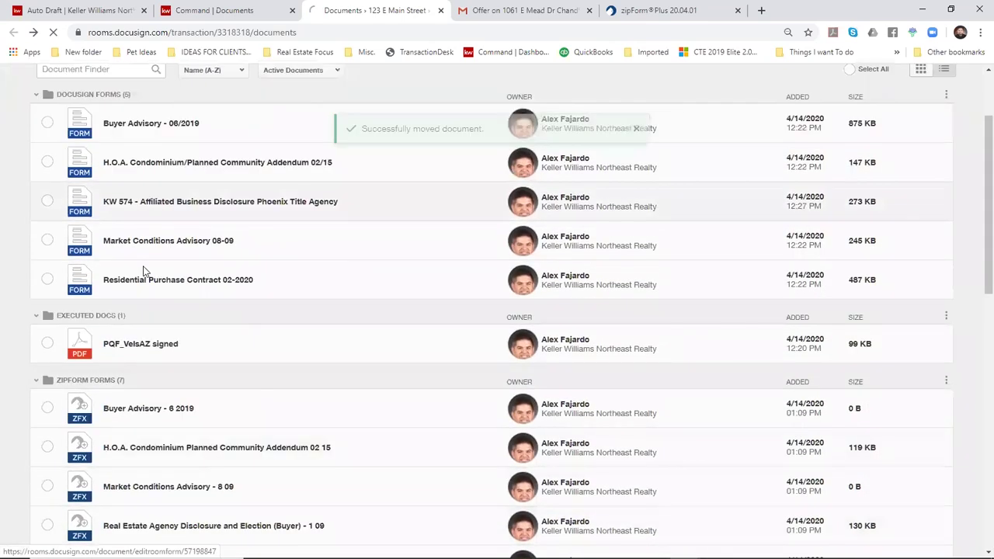
scroll(144, 271, "down", 3)
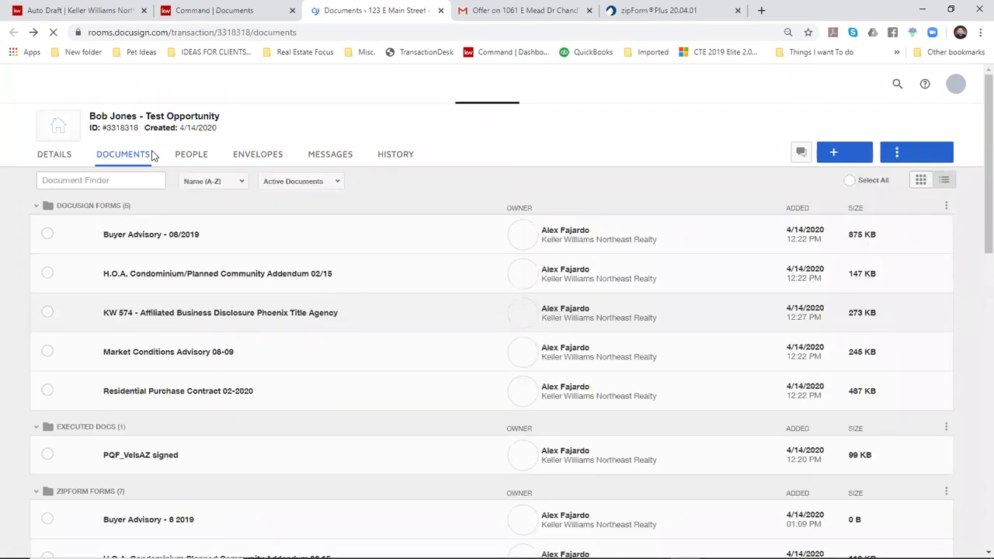
scroll(138, 360, "down", 4)
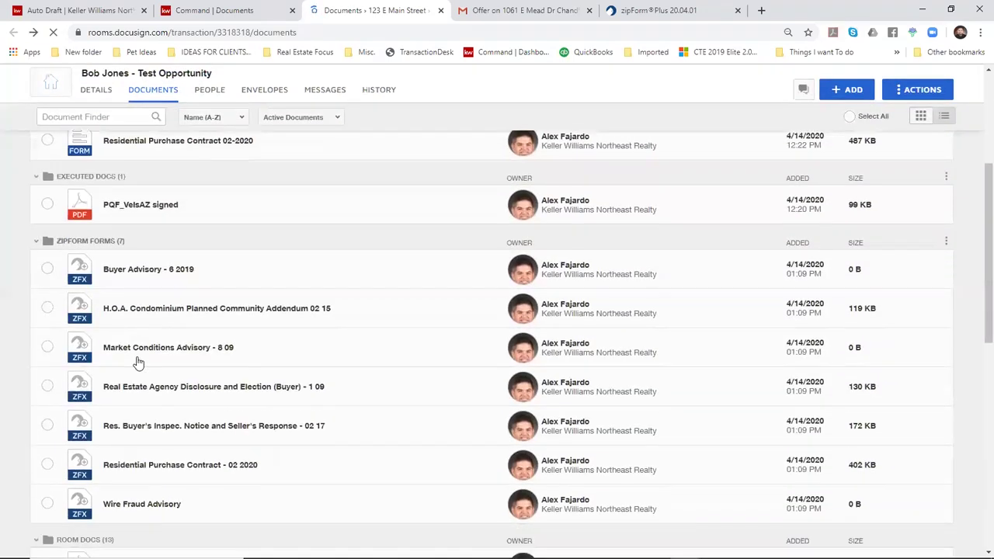
- Open Residential Purchase Contract - 02 2020 from Zipform Forms in zipForm Plus
left_click(143, 463)
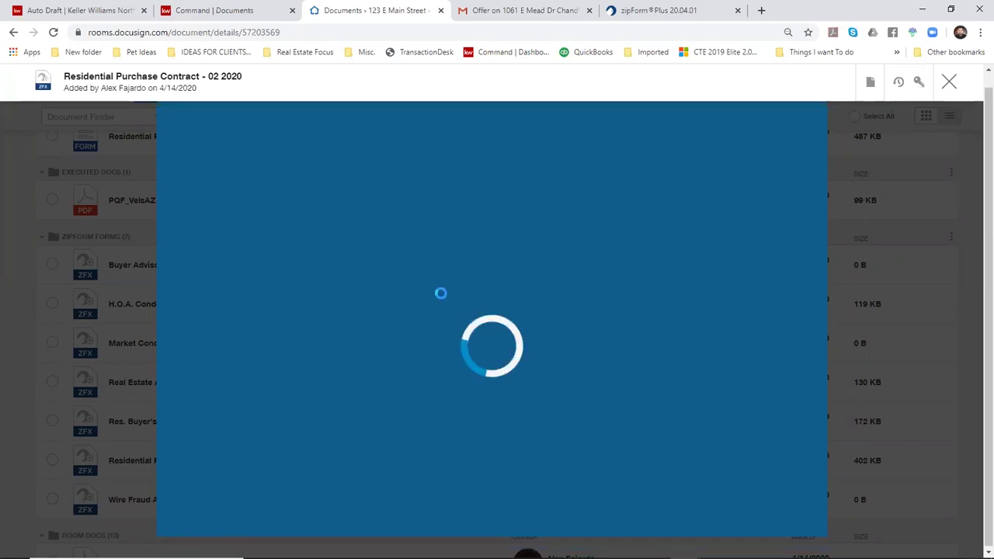
left_click(658, 10)
left_click(385, 11)
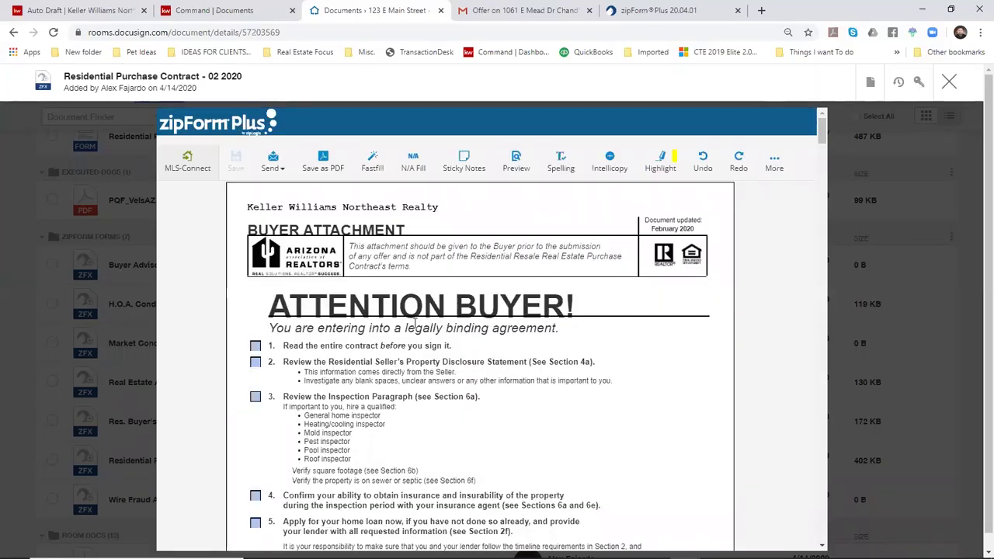
scroll(439, 340, "down", 5)
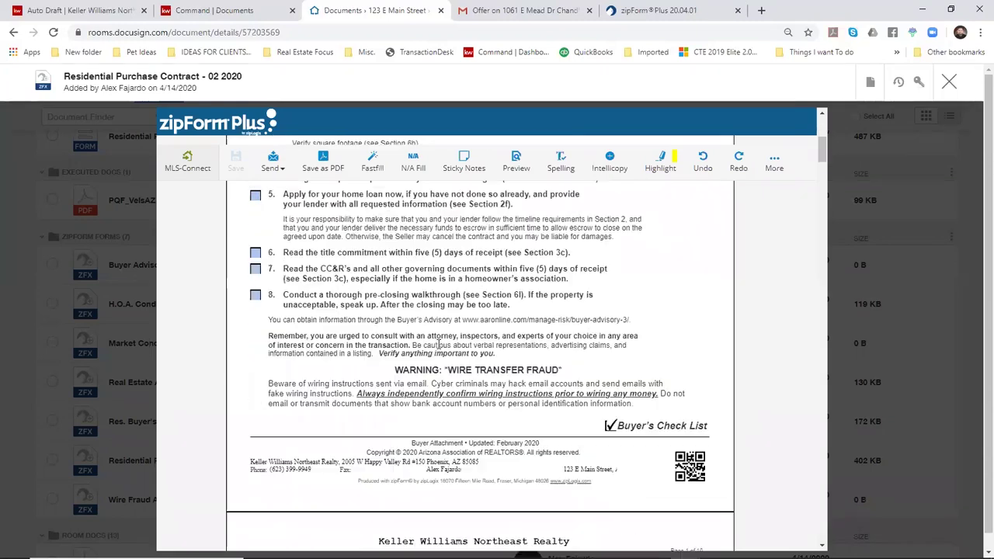
scroll(439, 345, "down", 5)
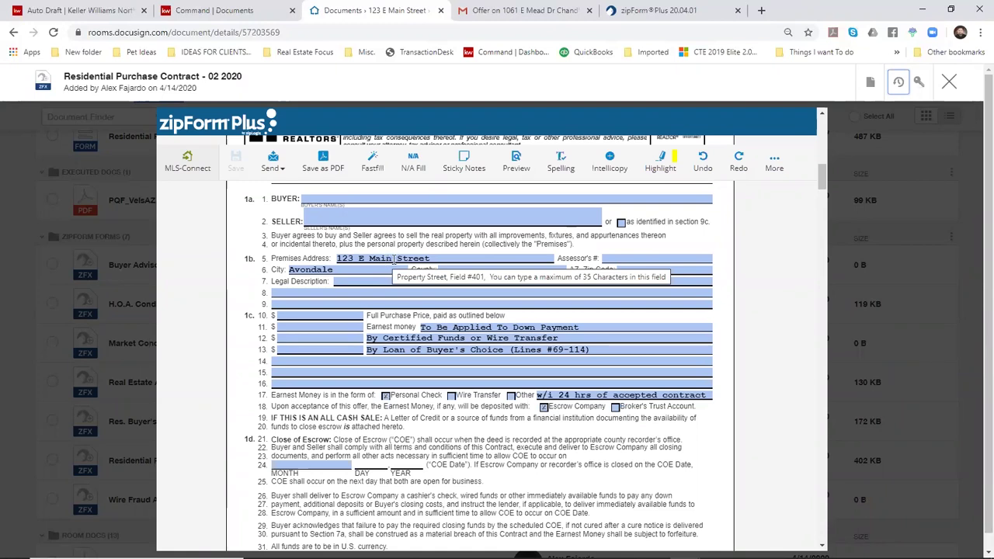
scroll(358, 237, "up", 1)
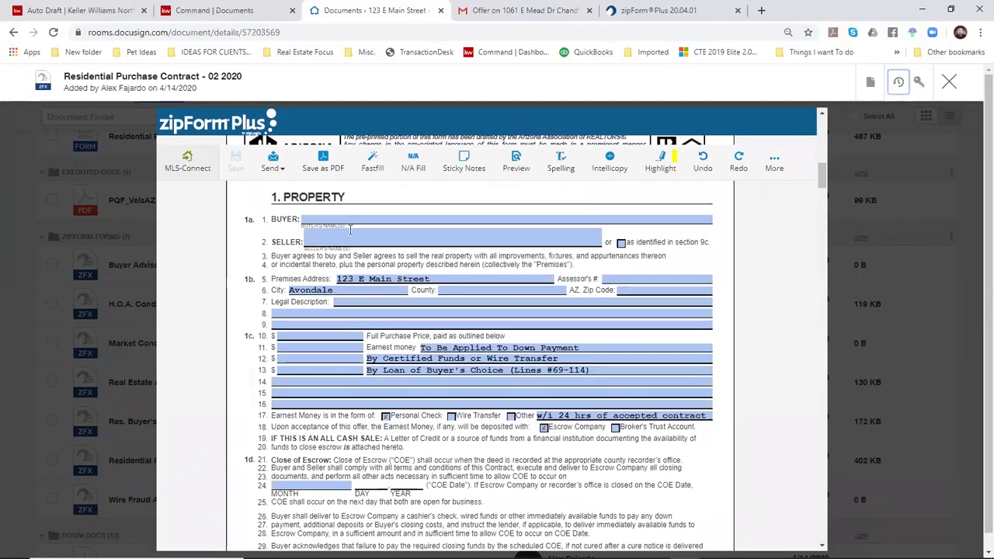
scroll(432, 312, "down", 1)
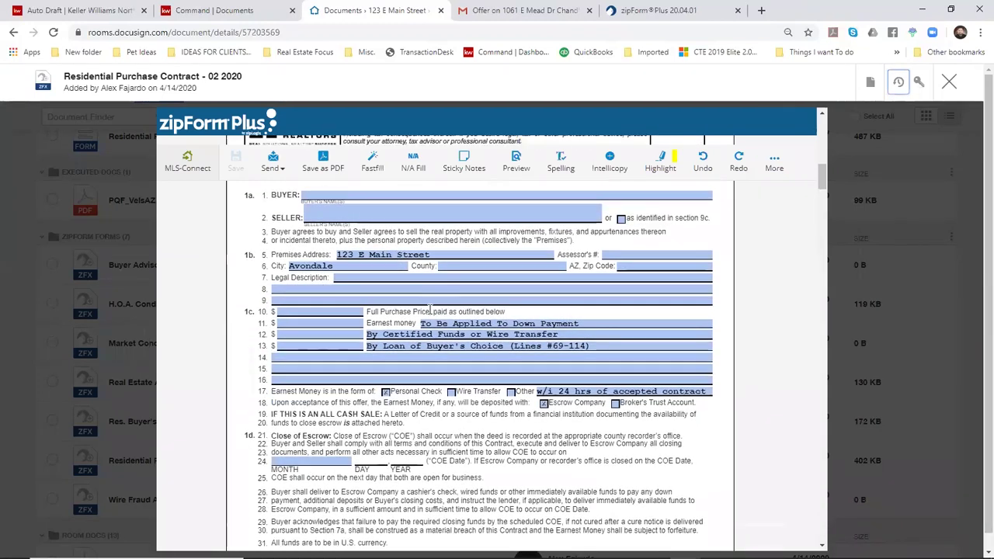
scroll(440, 318, "down", 1)
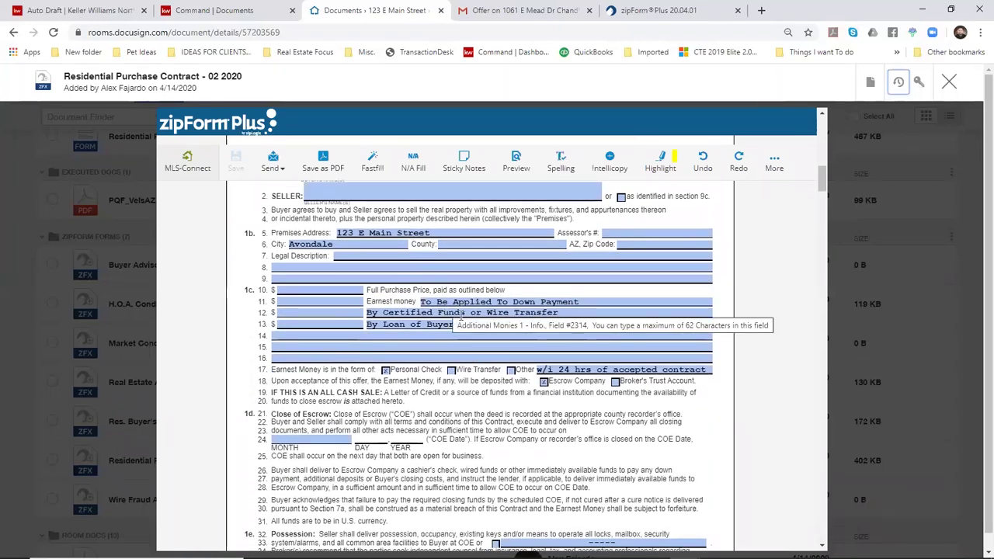
scroll(480, 367, "down", 5)
scroll(479, 367, "down", 15)
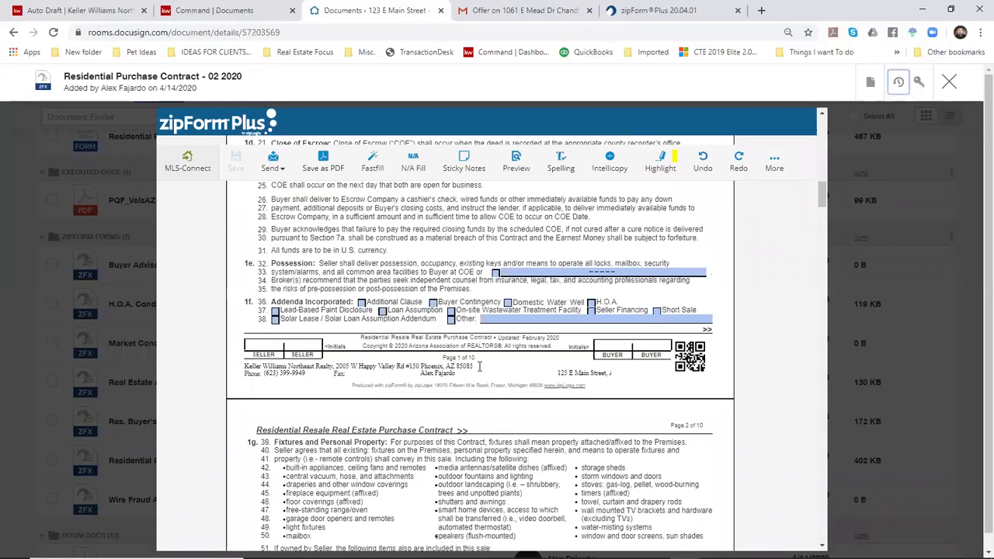
scroll(480, 366, "up", 5)
scroll(479, 366, "down", 15)
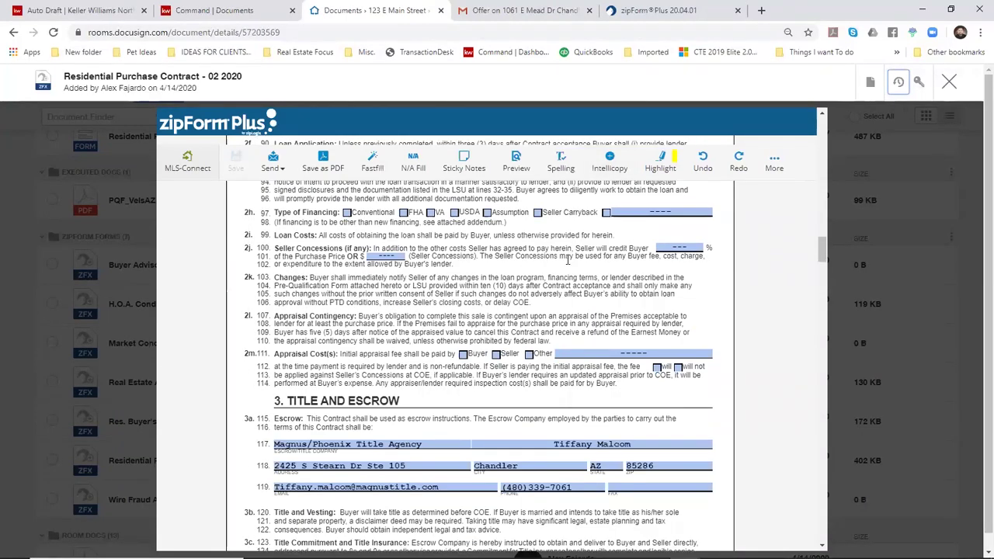
scroll(436, 266, "down", 5)
scroll(435, 266, "down", 10)
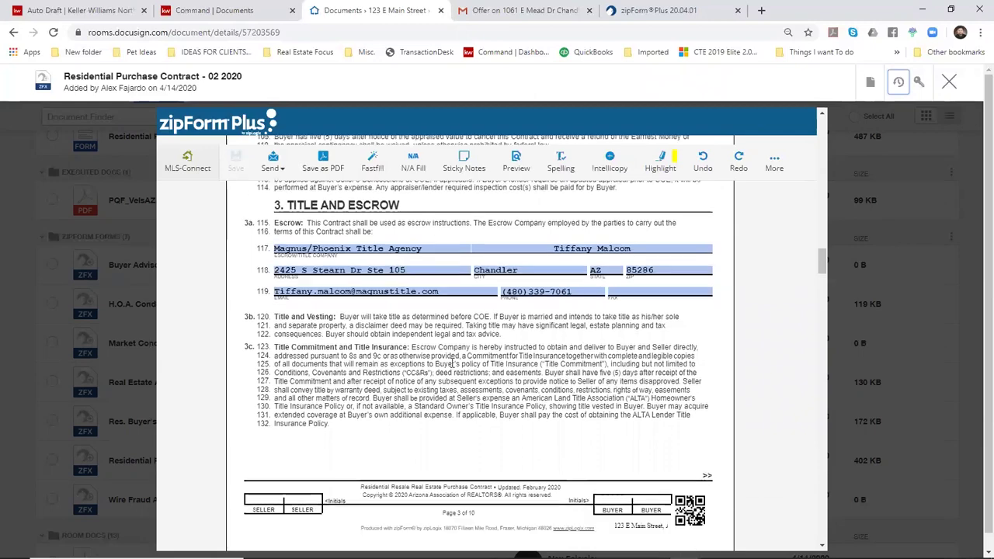
scroll(453, 363, "down", 15)
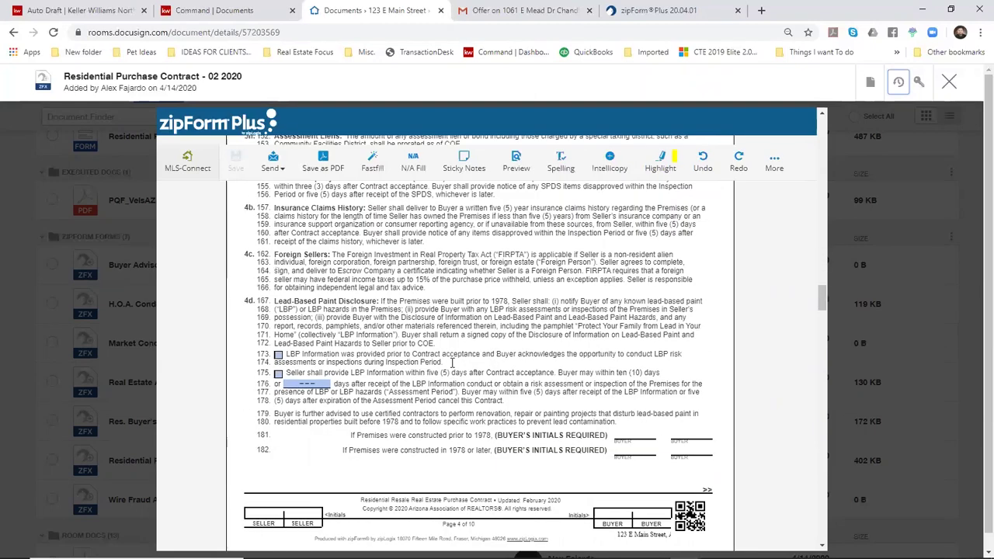
scroll(453, 363, "down", 13)
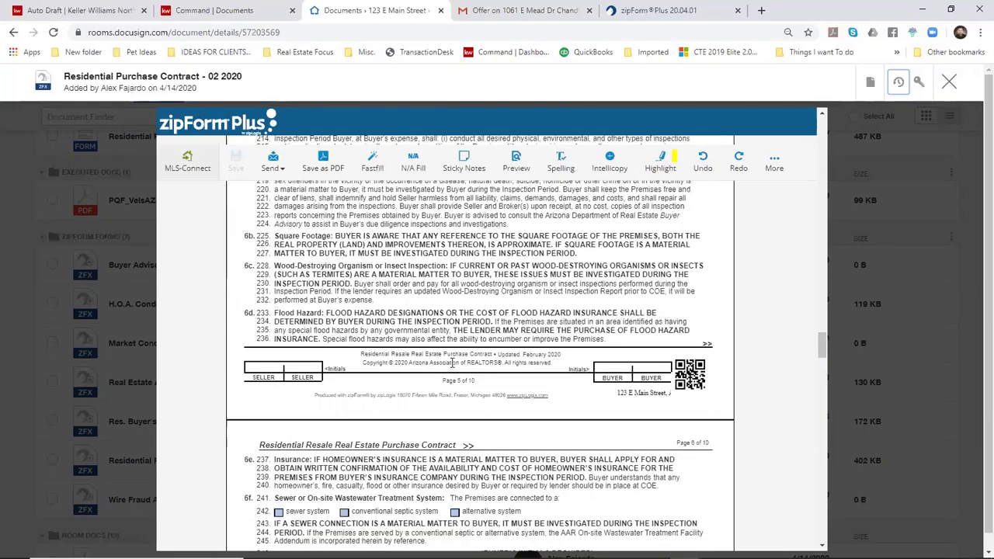
scroll(452, 363, "down", 10)
scroll(453, 363, "down", 11)
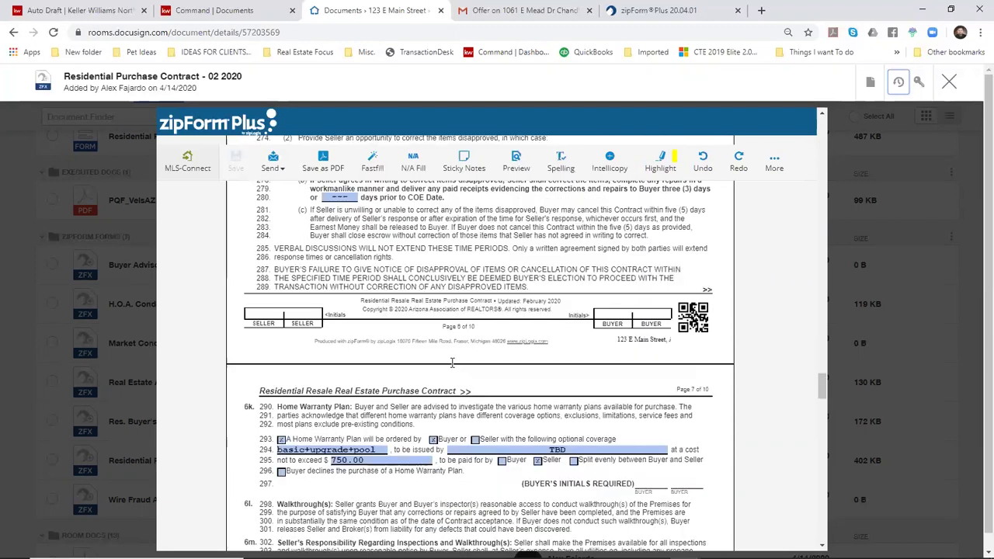
scroll(452, 363, "down", 8)
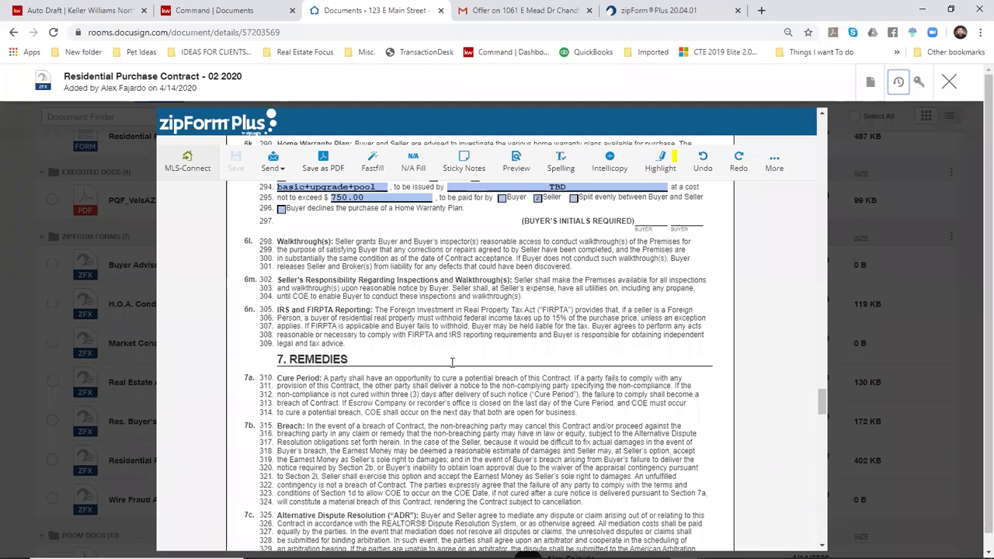
scroll(452, 363, "down", 4)
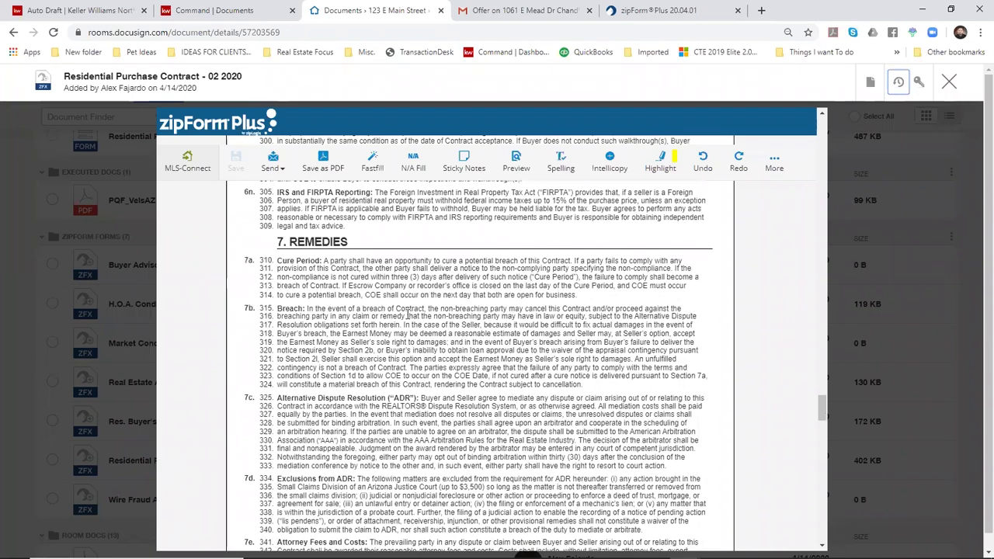
scroll(407, 314, "down", 6)
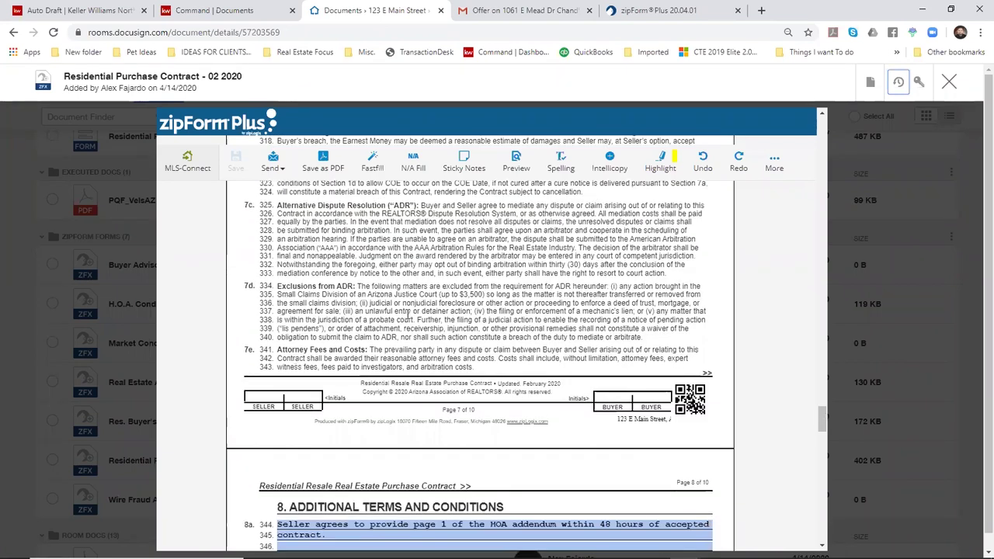
scroll(412, 334, "down", 15)
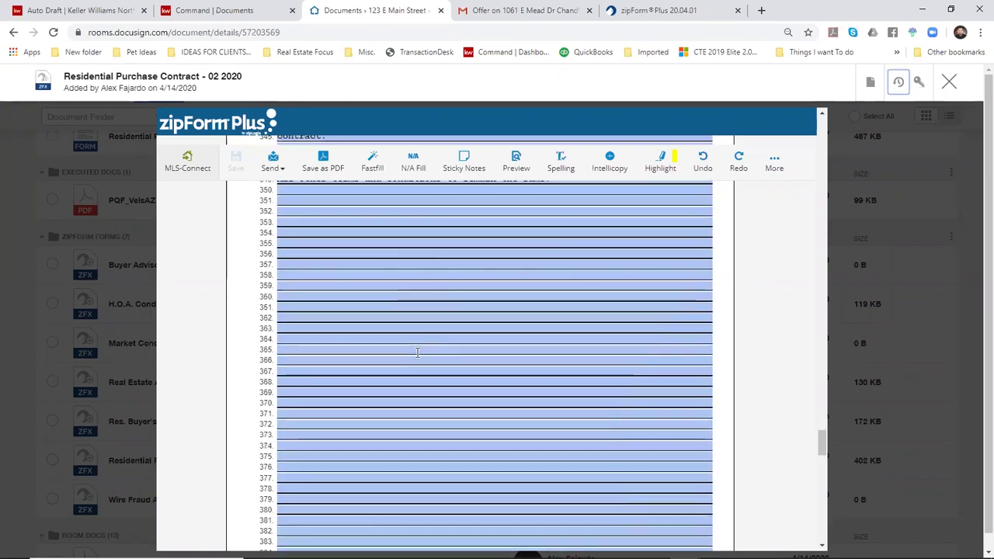
scroll(417, 353, "down", 20)
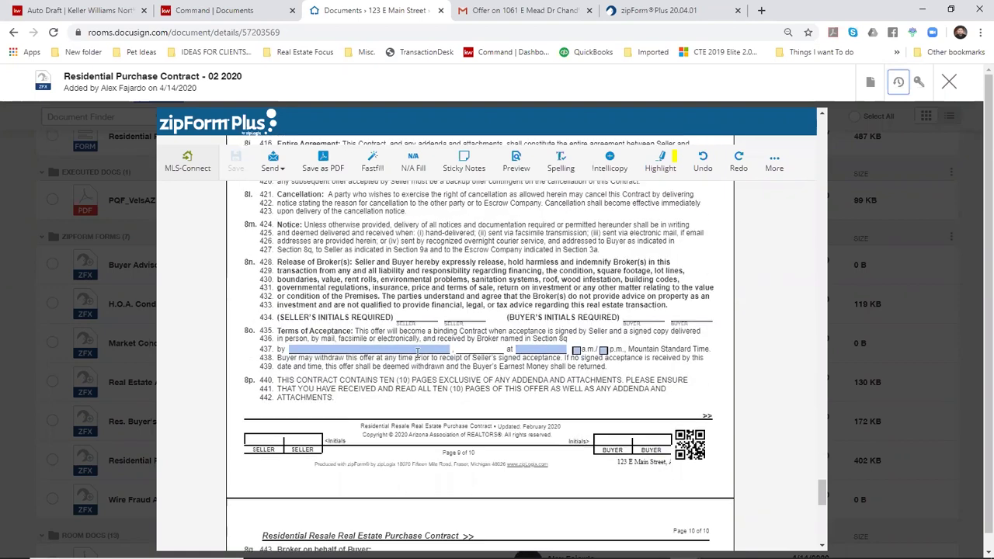
scroll(417, 353, "down", 10)
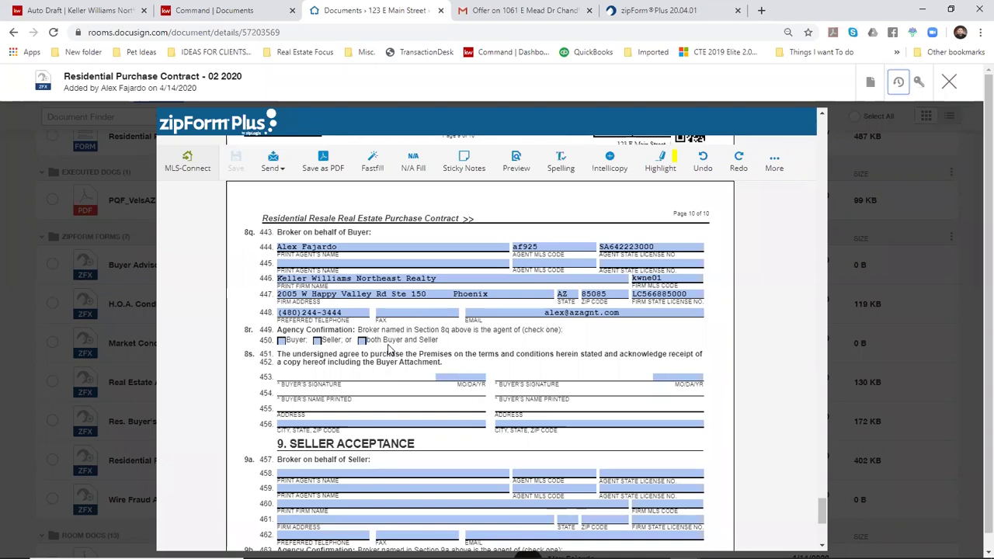
scroll(391, 350, "down", 1)
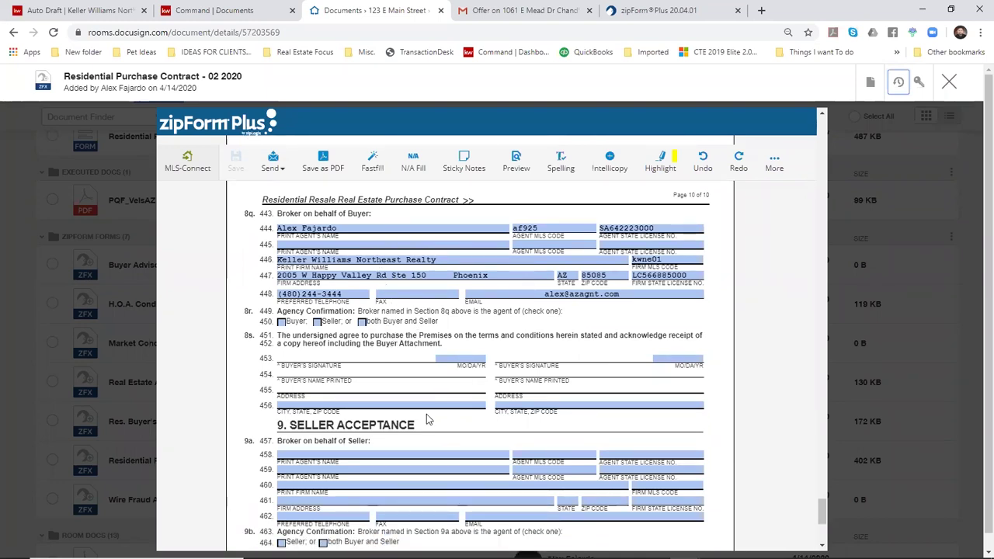
scroll(429, 425, "down", 4)
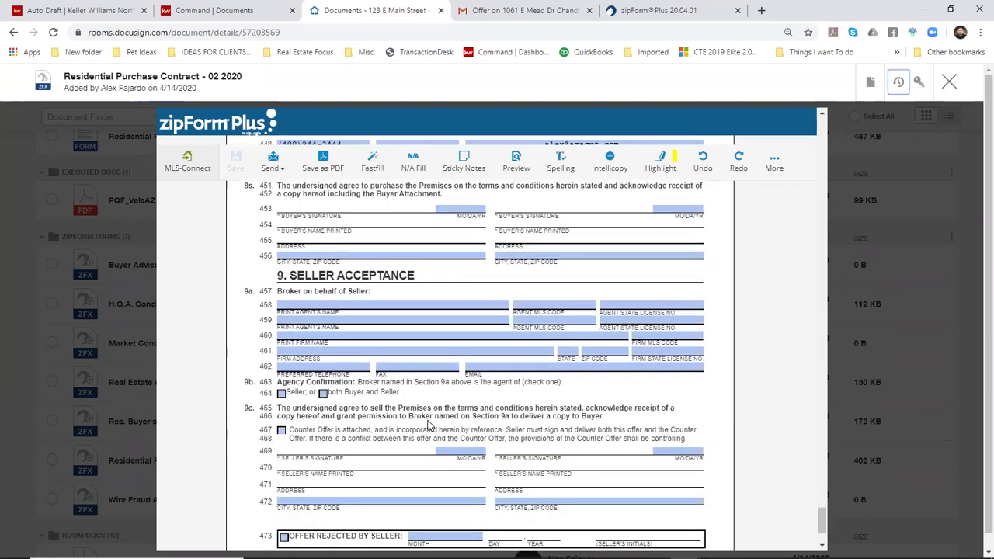
scroll(404, 360, "up", 3)
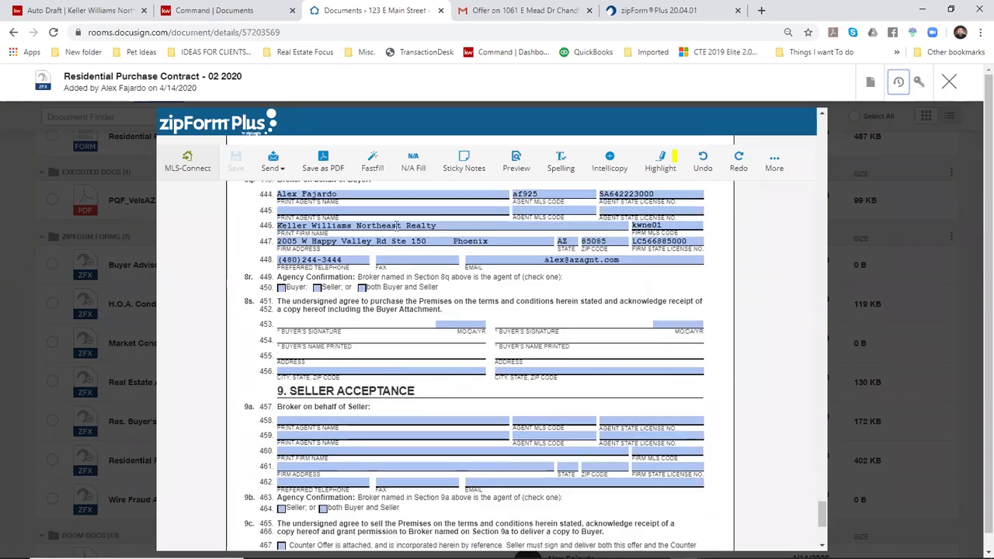
scroll(436, 365, "up", 2)
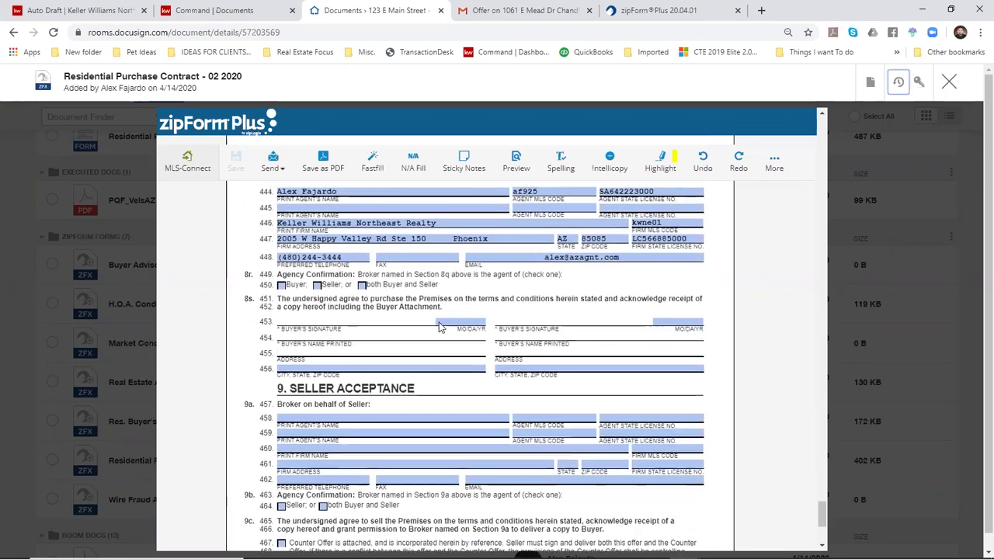
scroll(431, 310, "down", 1)
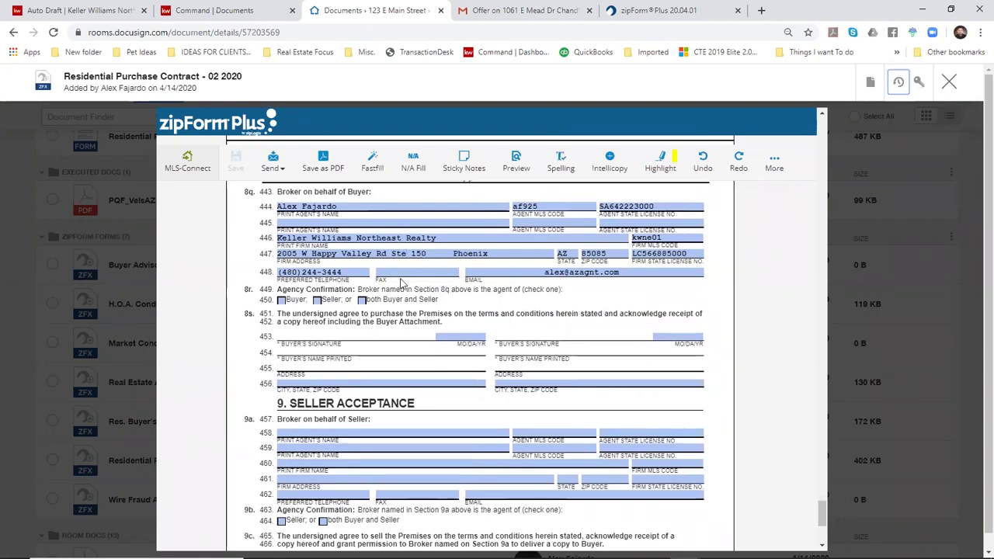
scroll(413, 343, "down", 1)
scroll(413, 343, "down", 3)
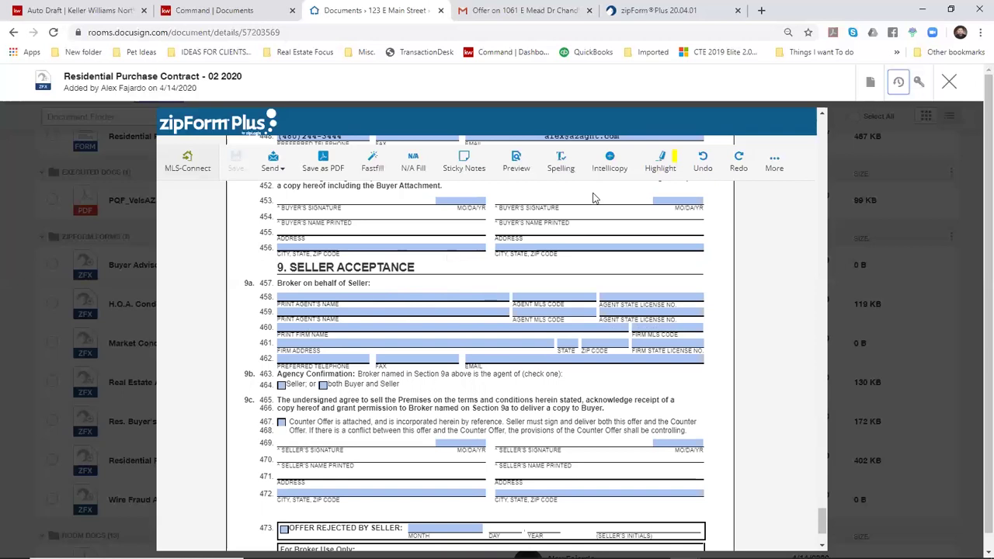
scroll(499, 292, "up", 1)
scroll(498, 292, "up", 7)
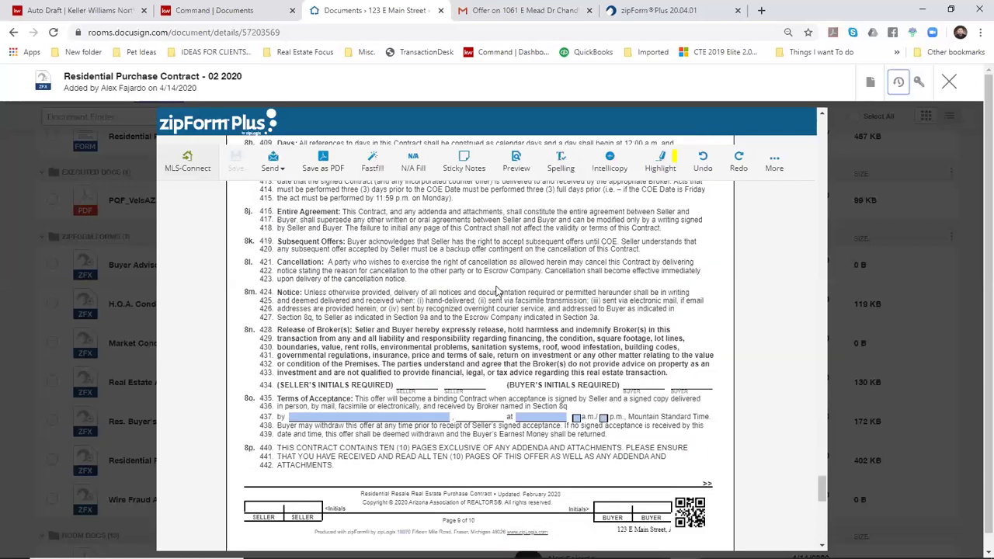
scroll(499, 292, "up", 10)
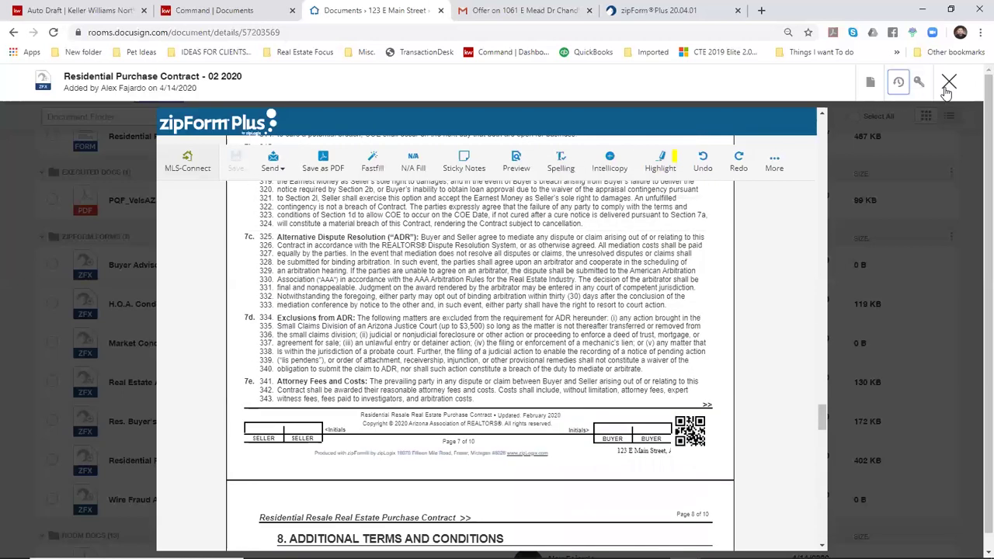
left_click(948, 84)
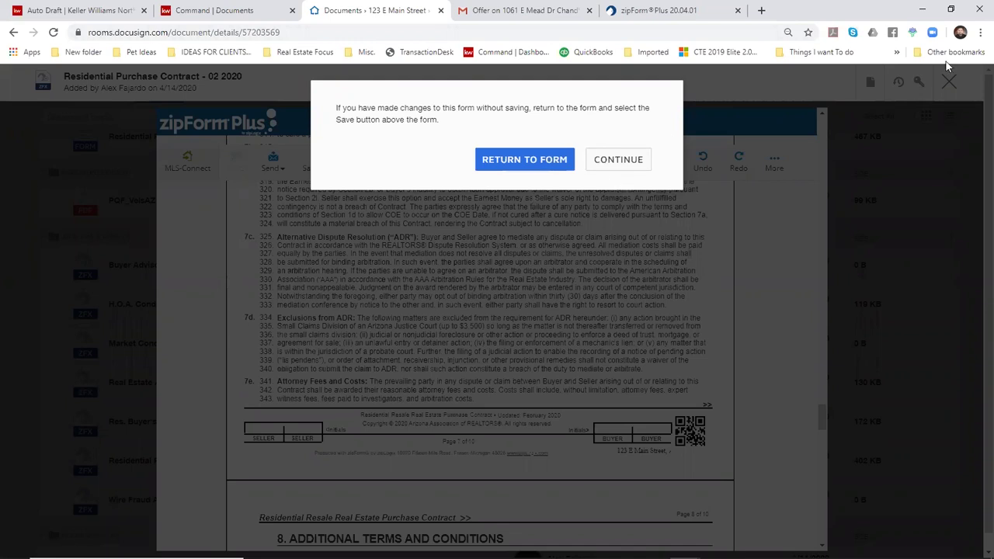
left_click(563, 167)
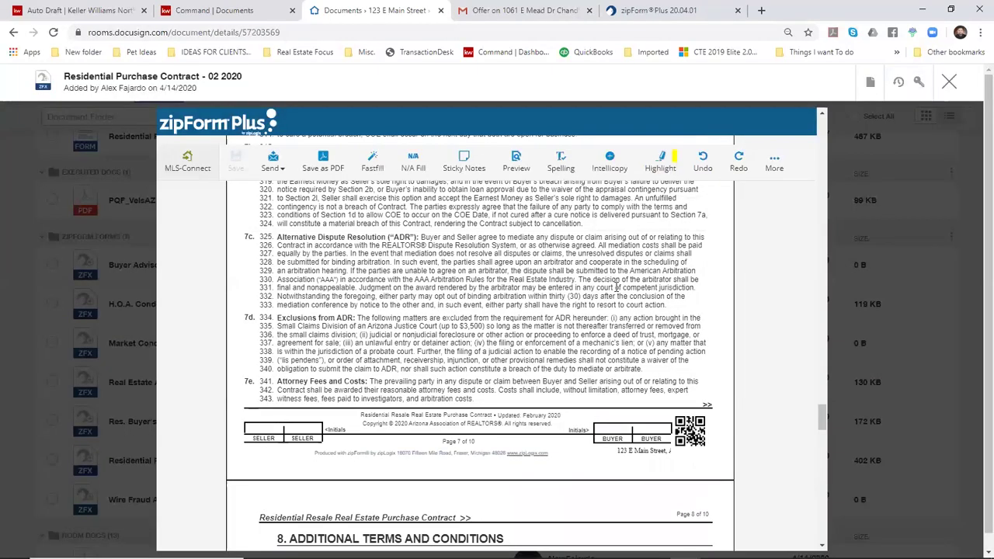
scroll(473, 287, "up", 3)
scroll(473, 288, "up", 20)
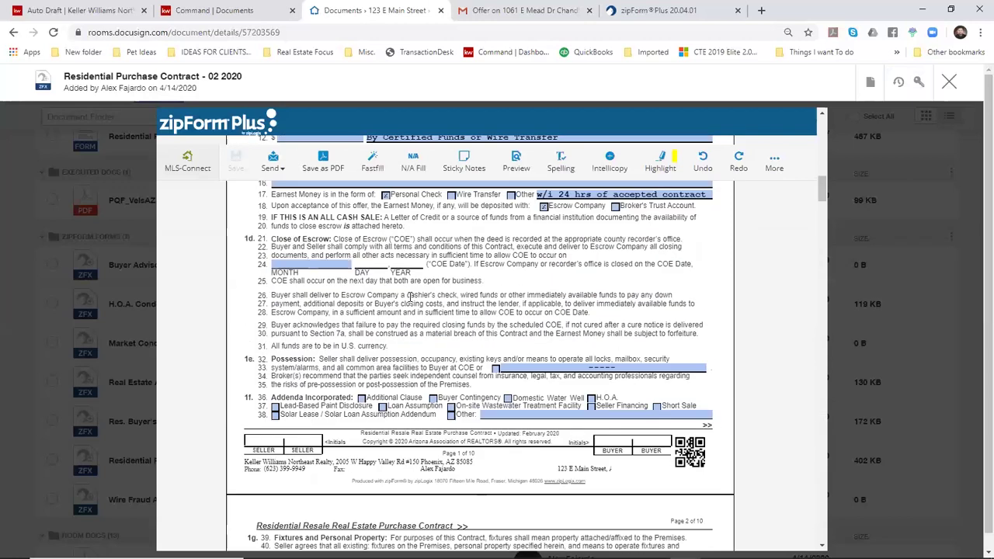
scroll(410, 296, "up", 6)
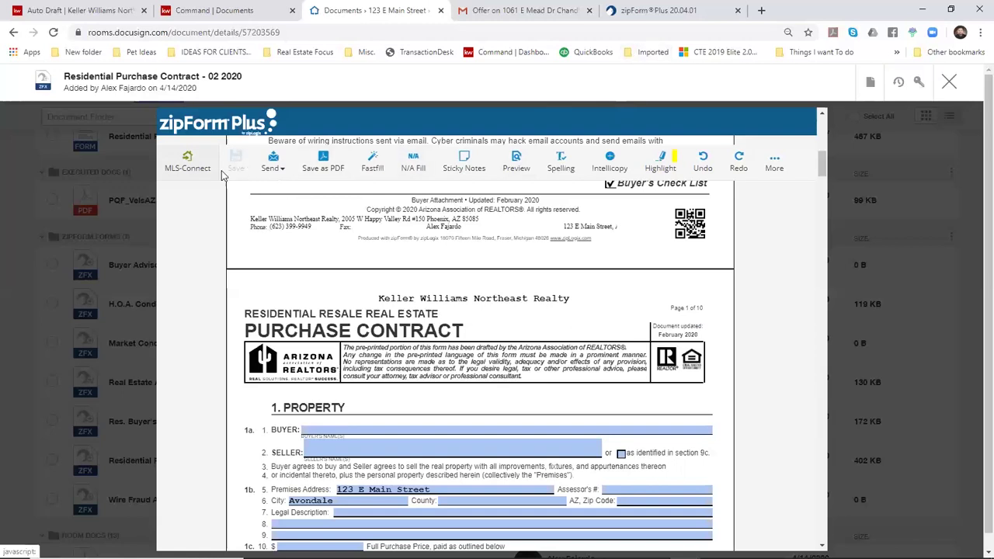
- Start the MLS listing import and enter the agent's MLS user ID
left_click(188, 170)
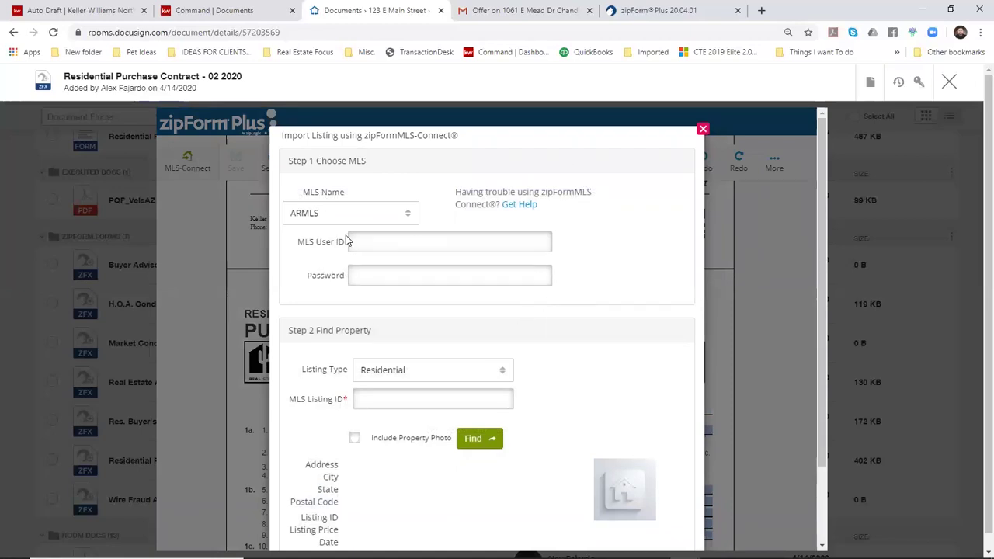
left_click(407, 233)
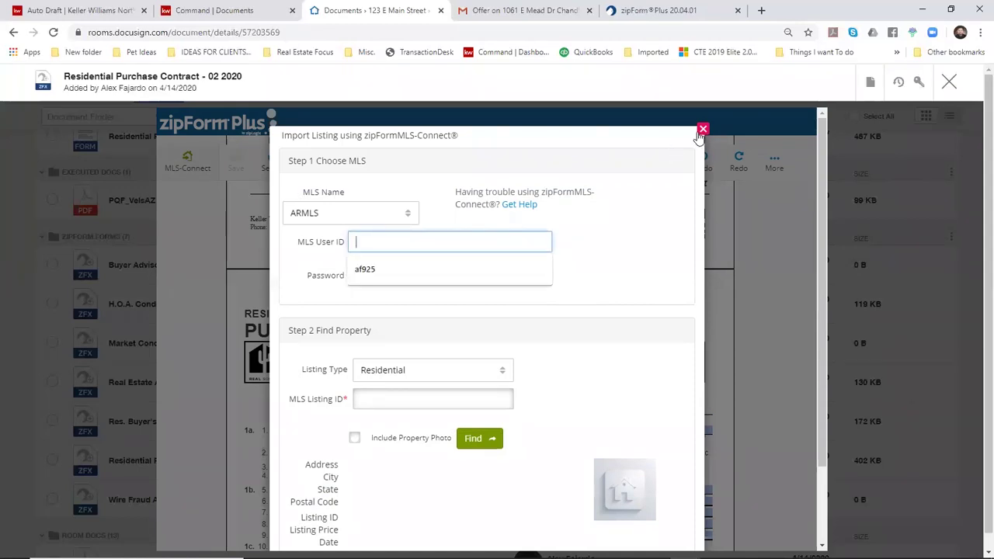
type("af925")
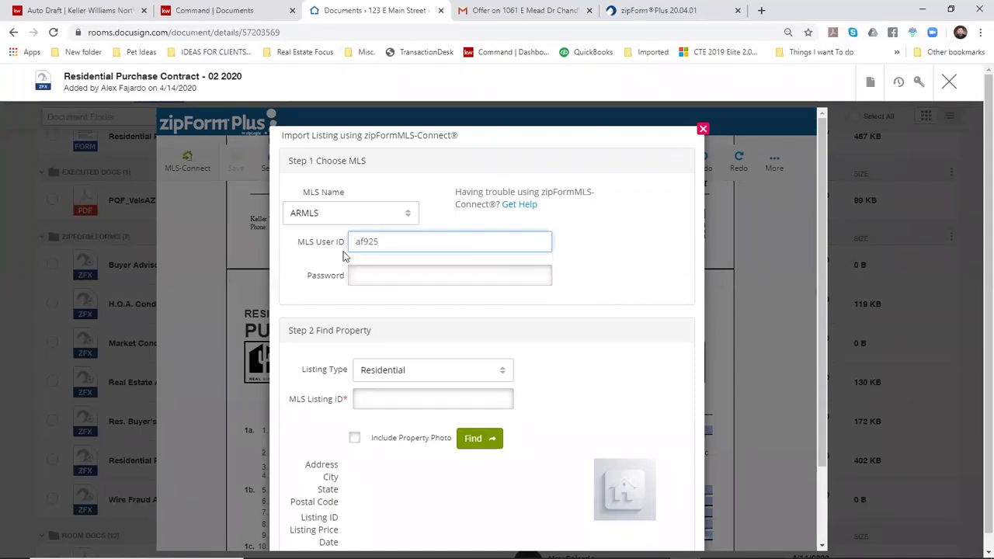
left_click(376, 279)
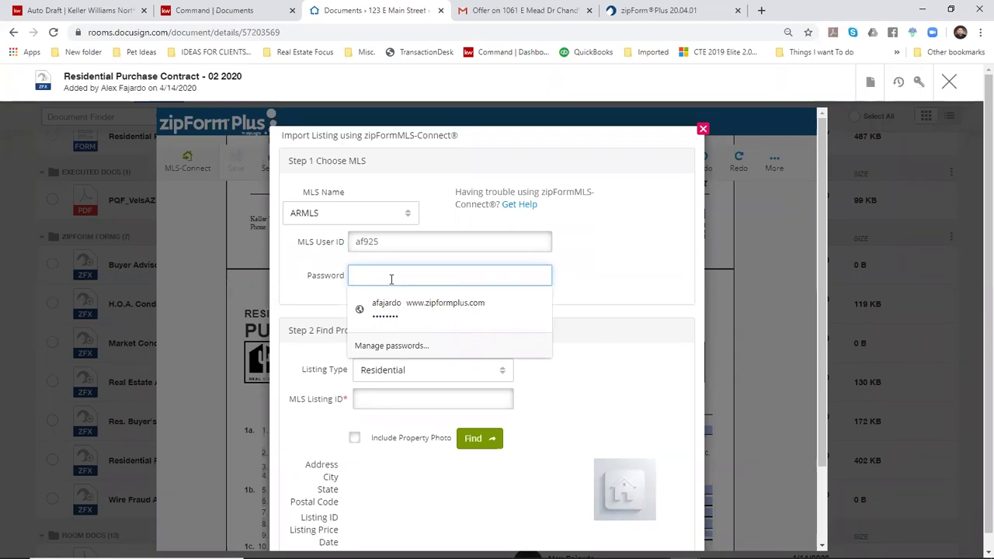
left_click(761, 10)
- Load armls.flexmls.com and view the agent's My Profile page
type("ar")
key("Return")
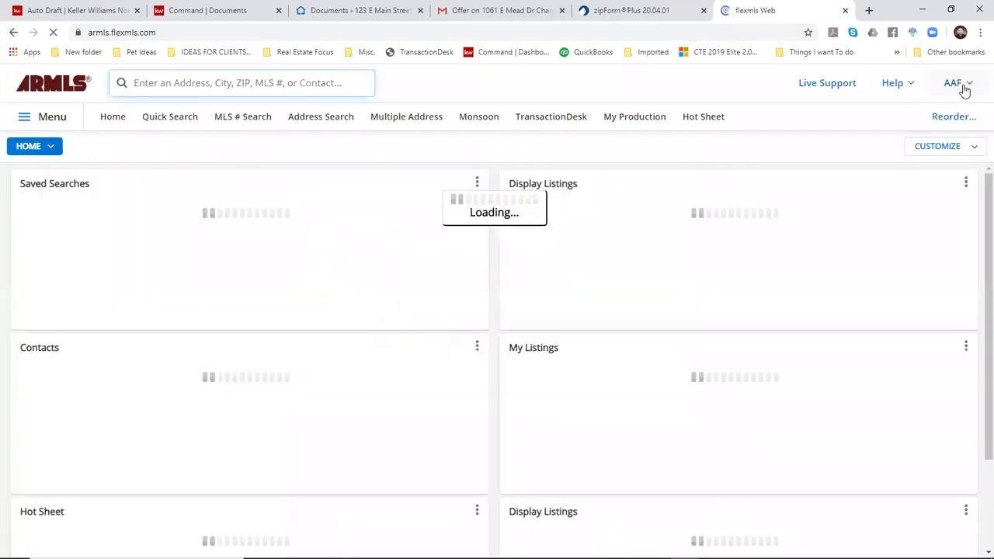
left_click(964, 90)
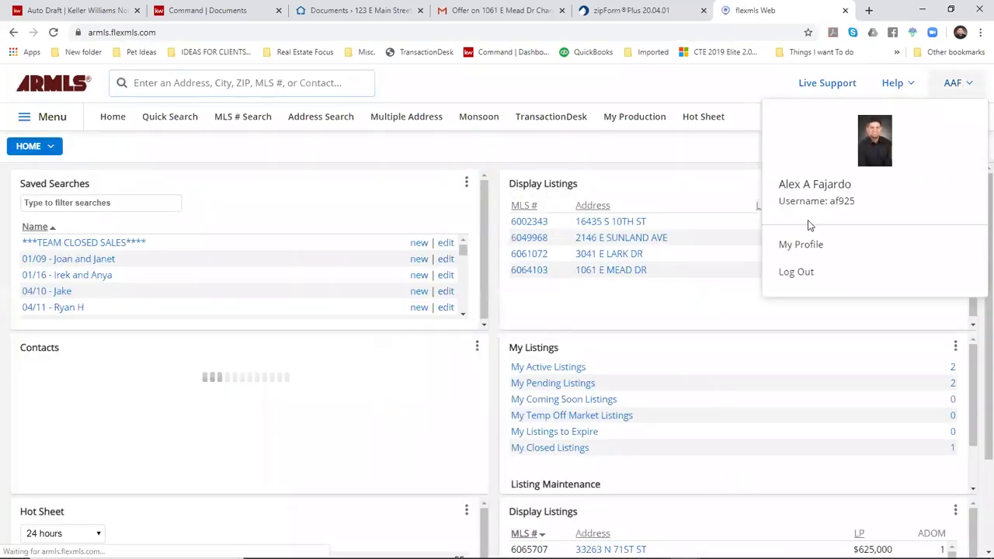
left_click(801, 244)
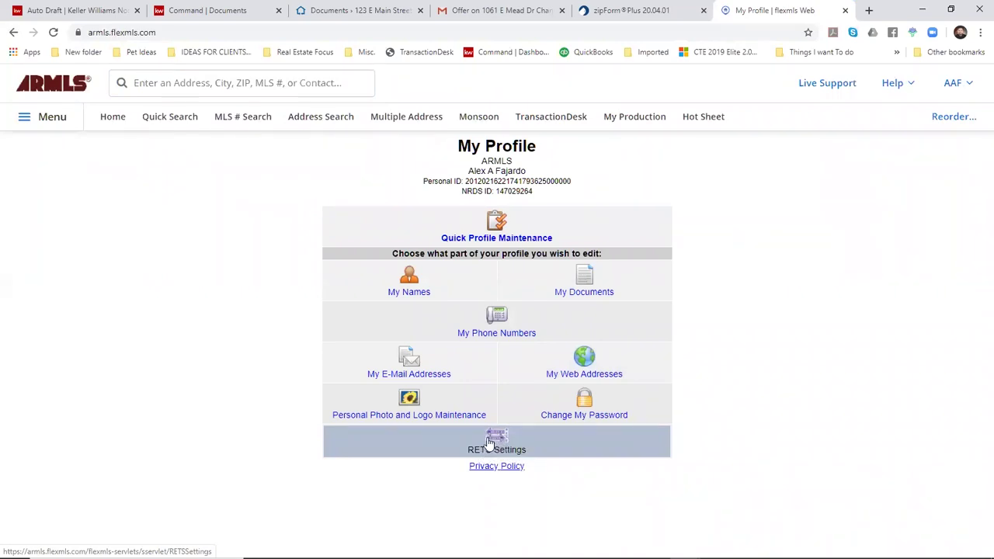
left_click(367, 13)
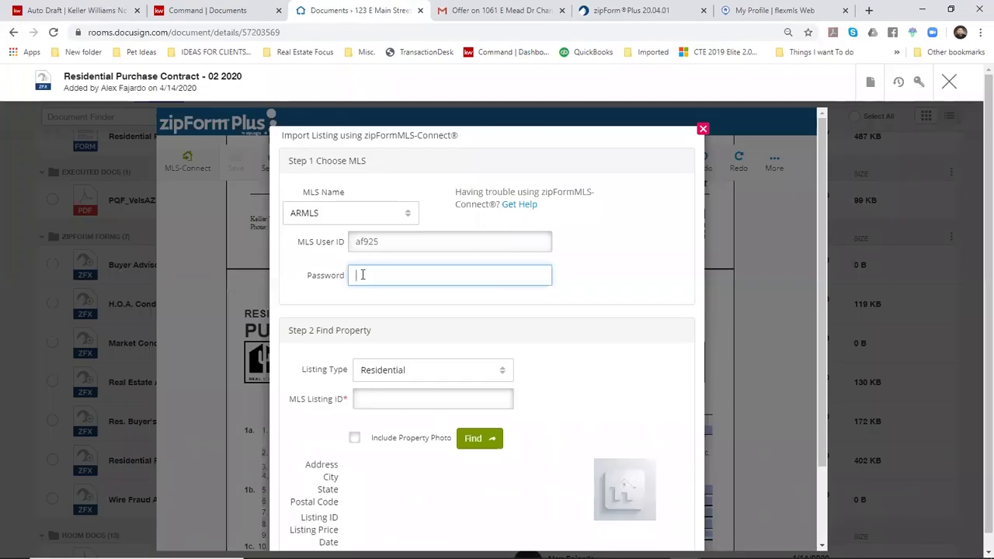
- Enter the agent's MLS password in the import form's Password field
type("****")
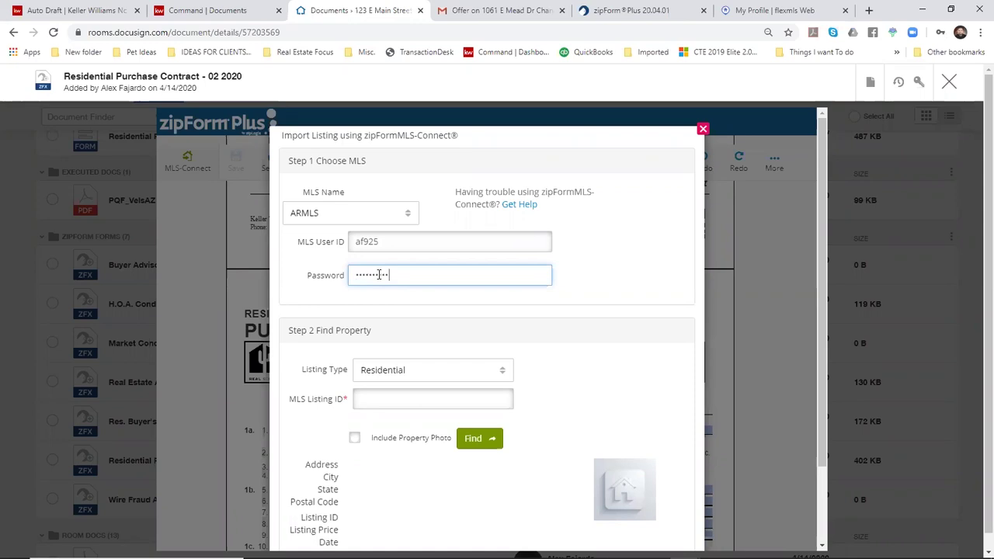
left_click(460, 321)
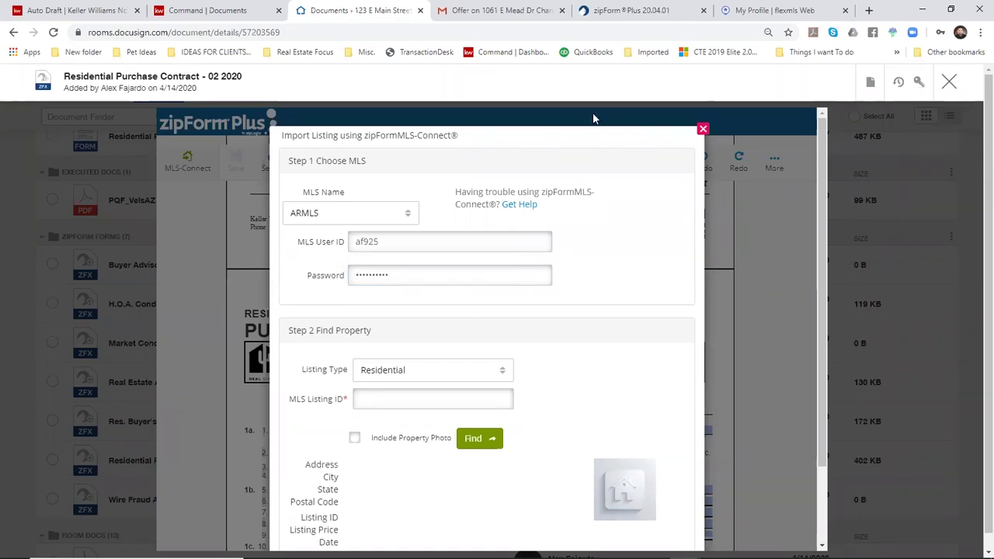
scroll(428, 333, "down", 1)
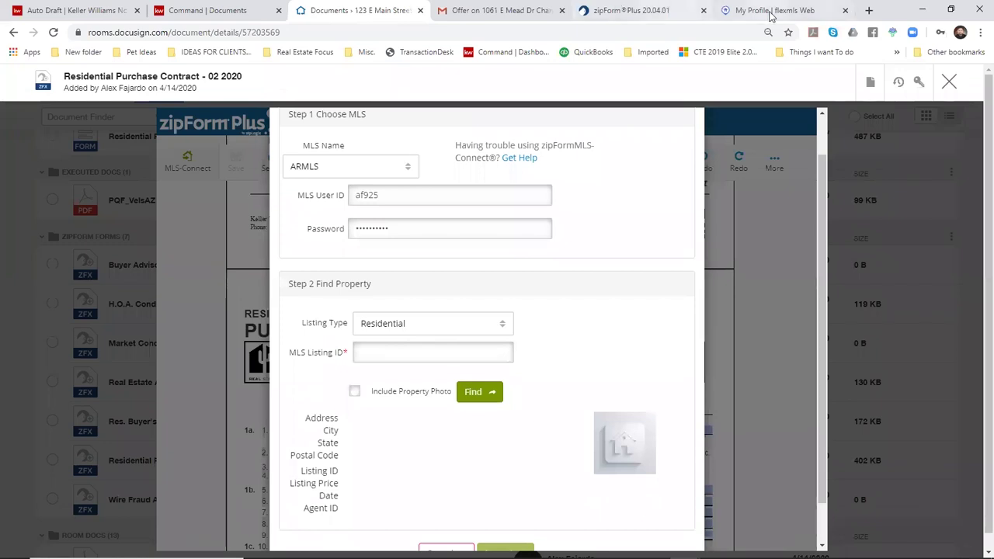
left_click(773, 10)
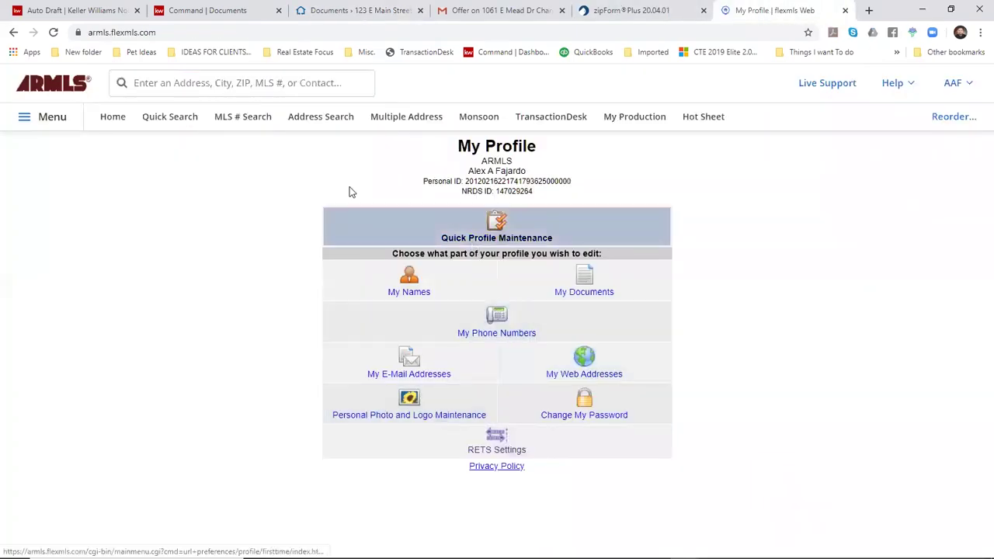
left_click(116, 119)
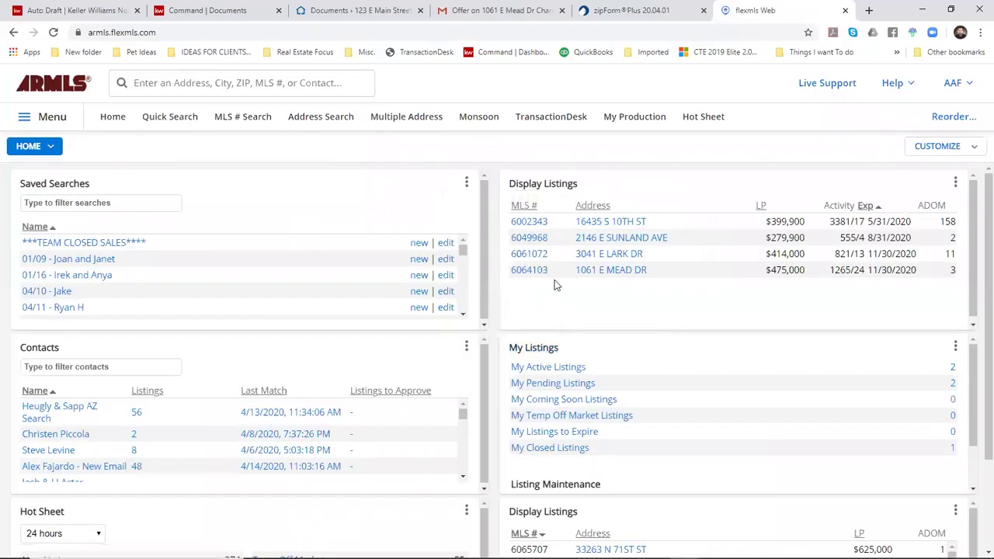
double_click(522, 272)
key("ctrl+c")
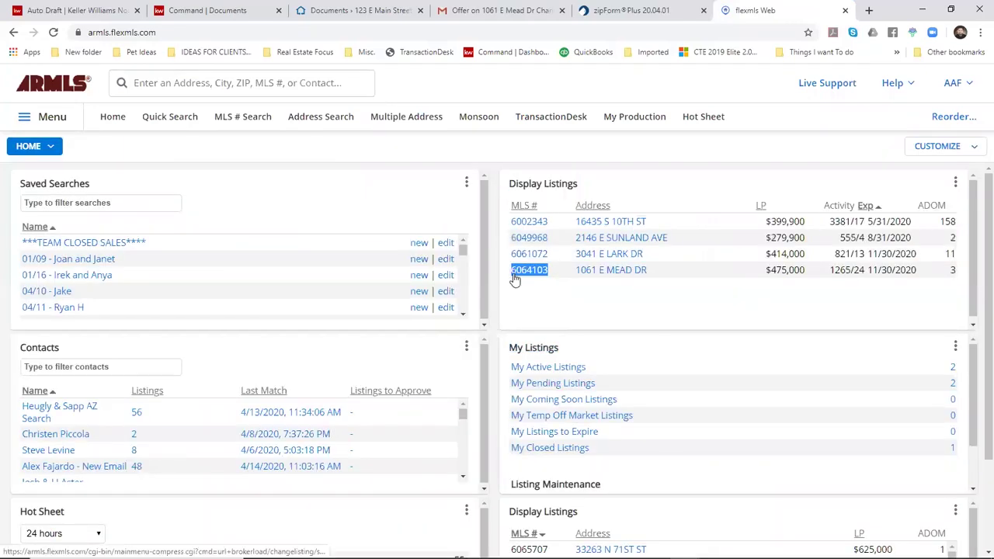
left_click(349, 14)
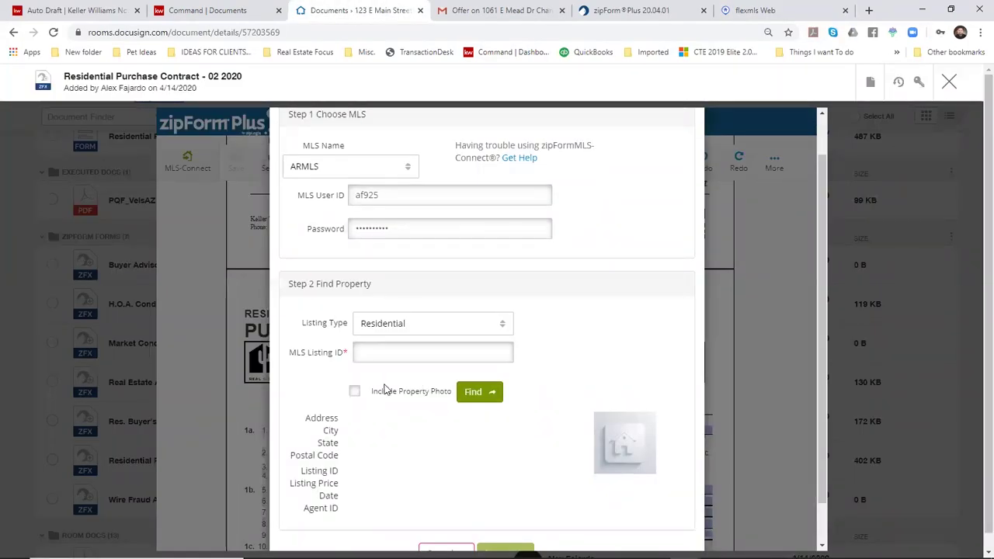
- Paste 6064103 into MLS Listing ID and search, getting an Invalid Login/Listing Id error
scroll(385, 388, "down", 1)
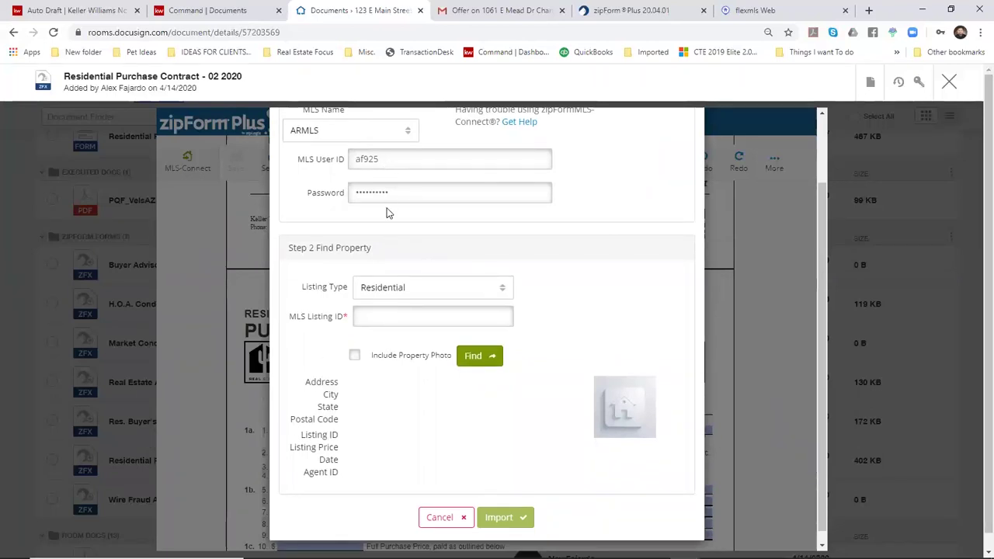
left_click(379, 320)
key("ctrl+v")
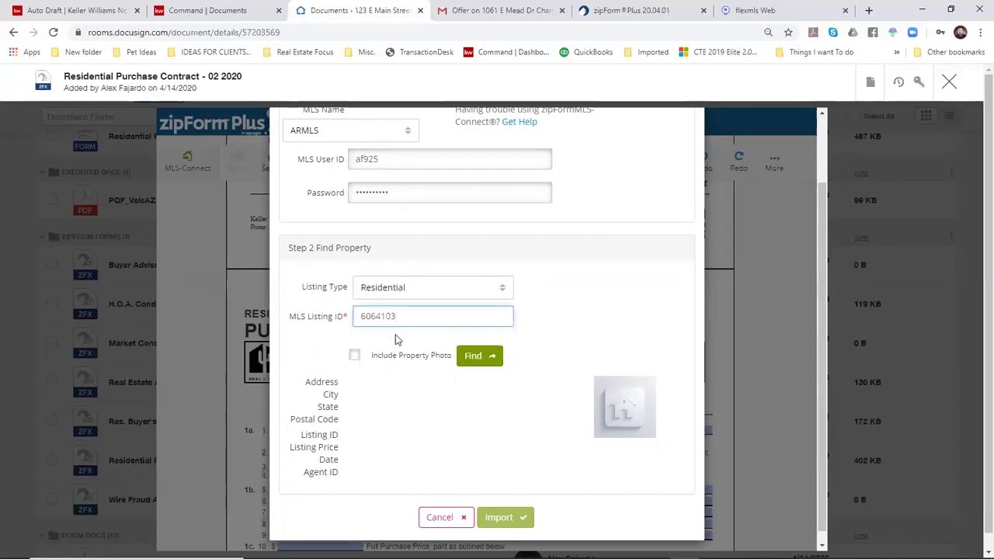
left_click(466, 359)
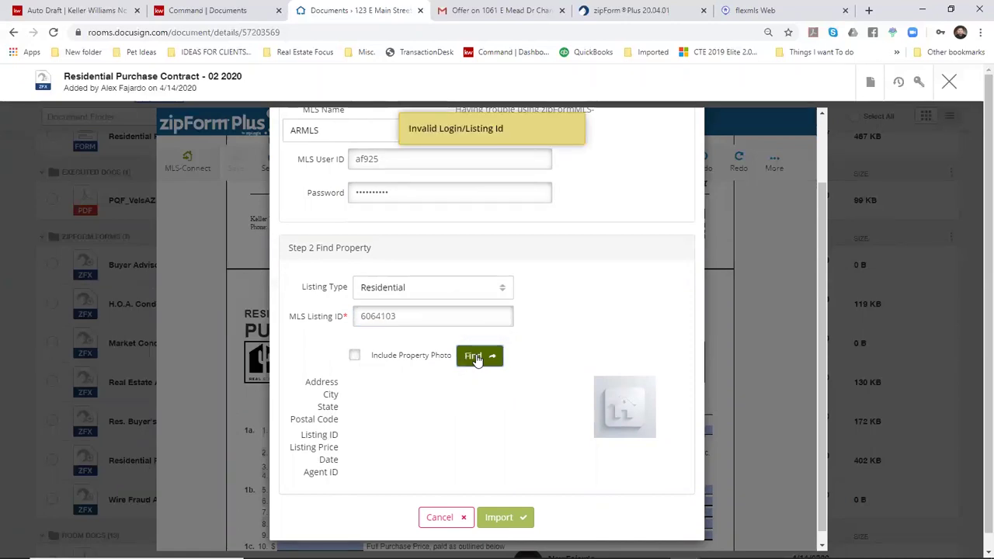
left_click(752, 10)
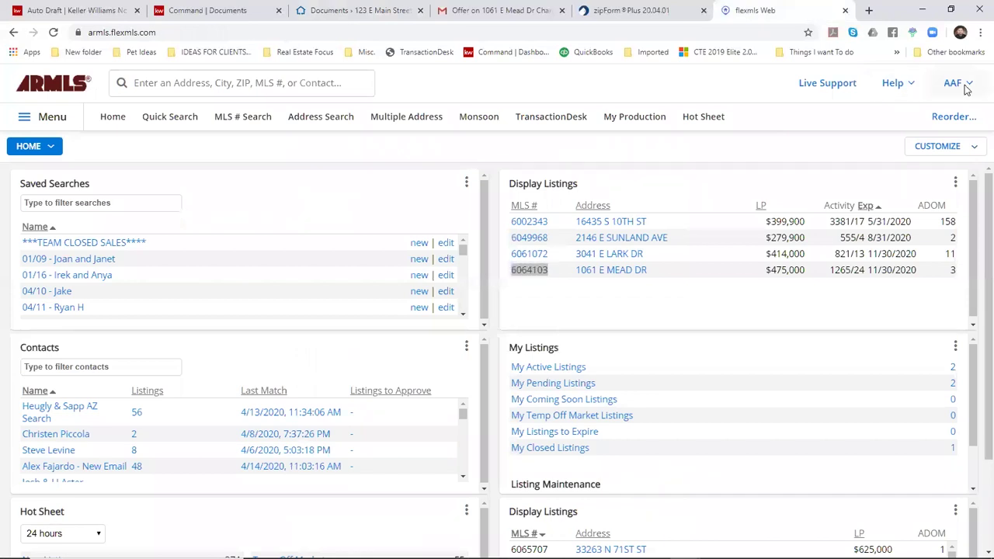
left_click(958, 83)
- Set and save a new RETS password under My Profile > RETS Settings, then return to zipForm
left_click(812, 245)
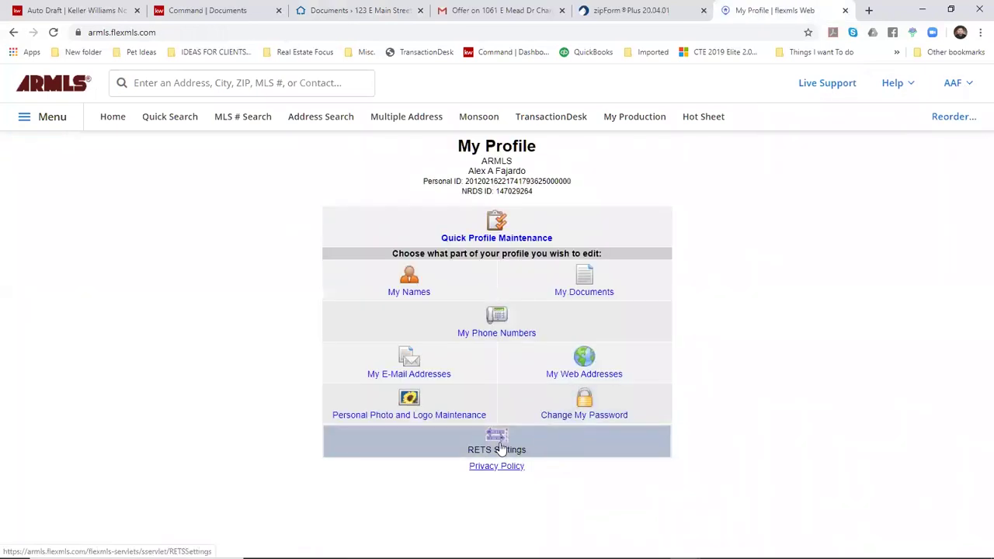
left_click(497, 433)
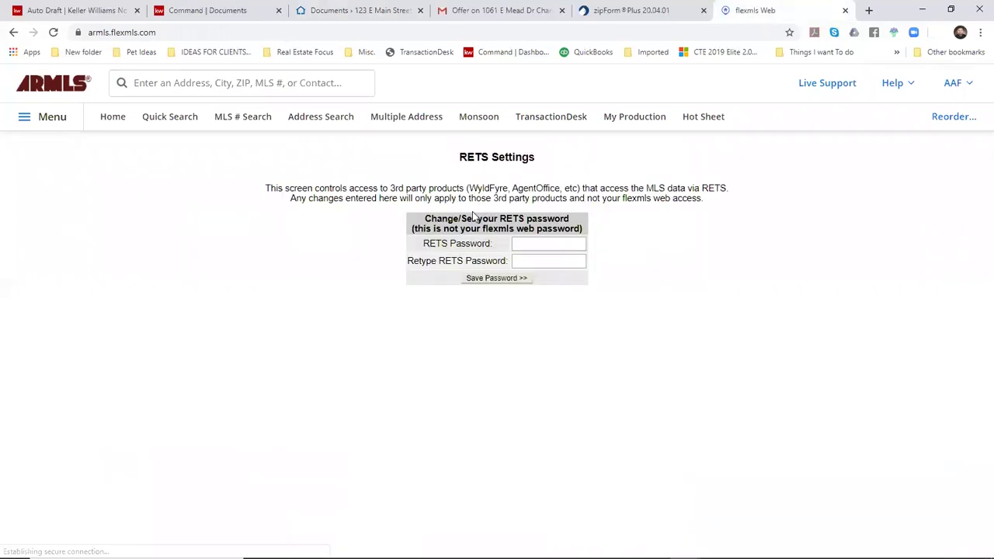
left_click(531, 245)
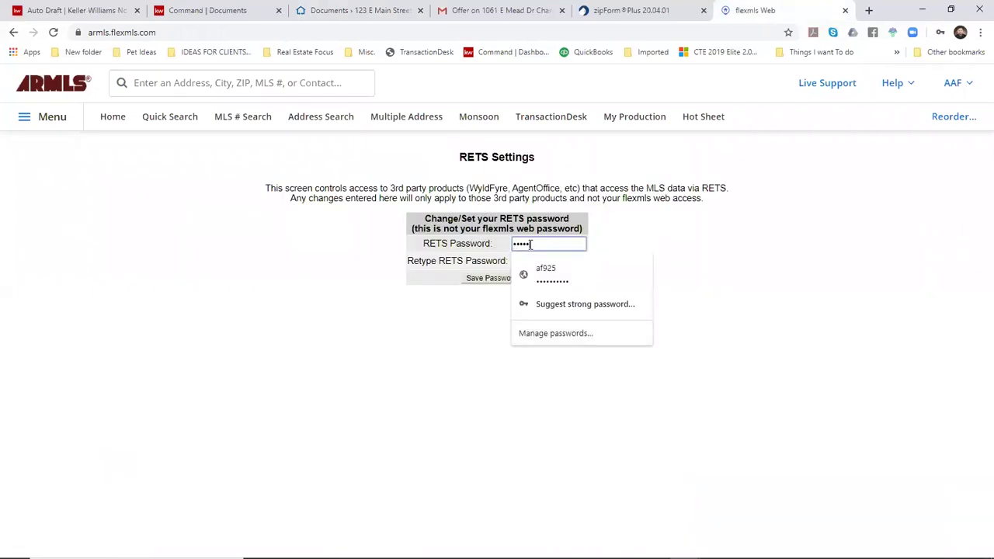
key("Tab")
type("*")
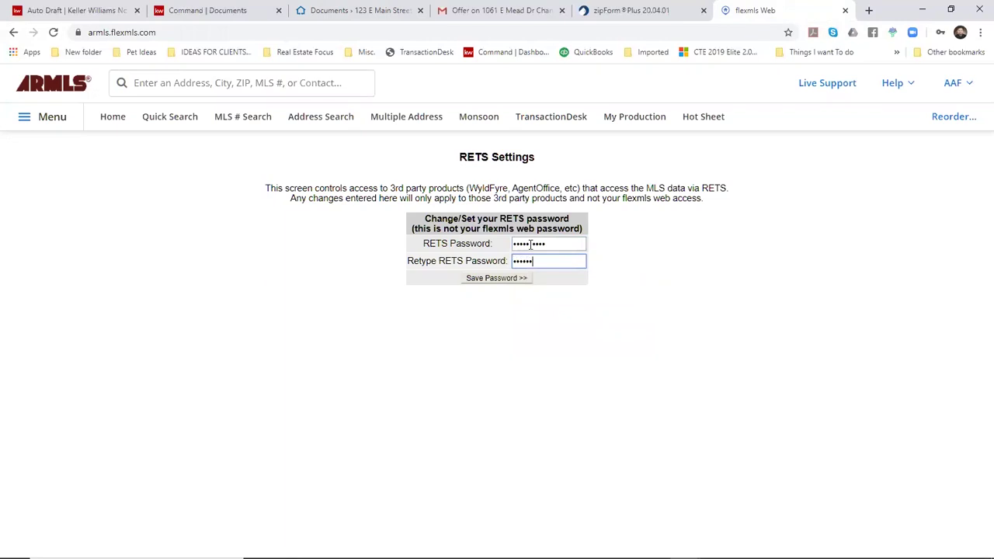
left_click(505, 279)
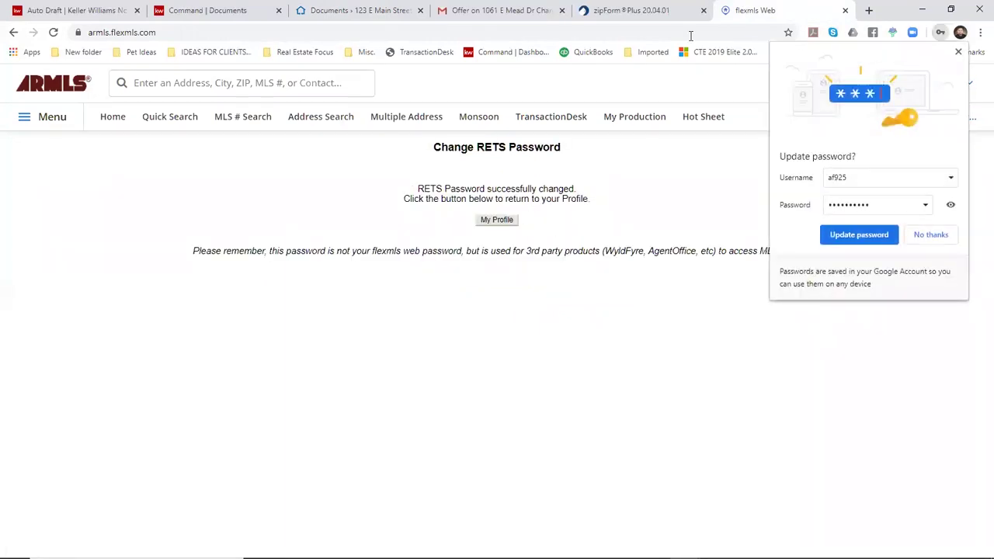
left_click(372, 13)
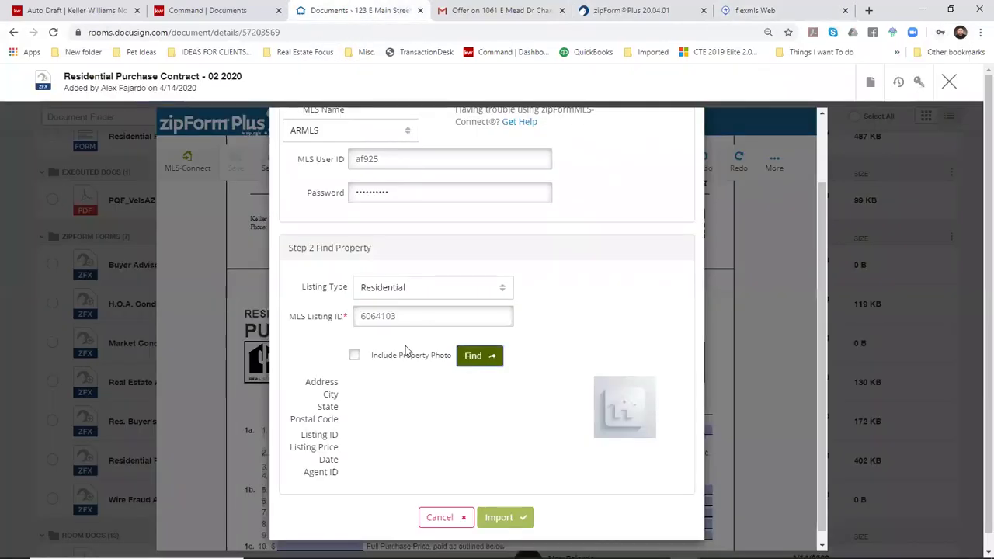
left_click(472, 358)
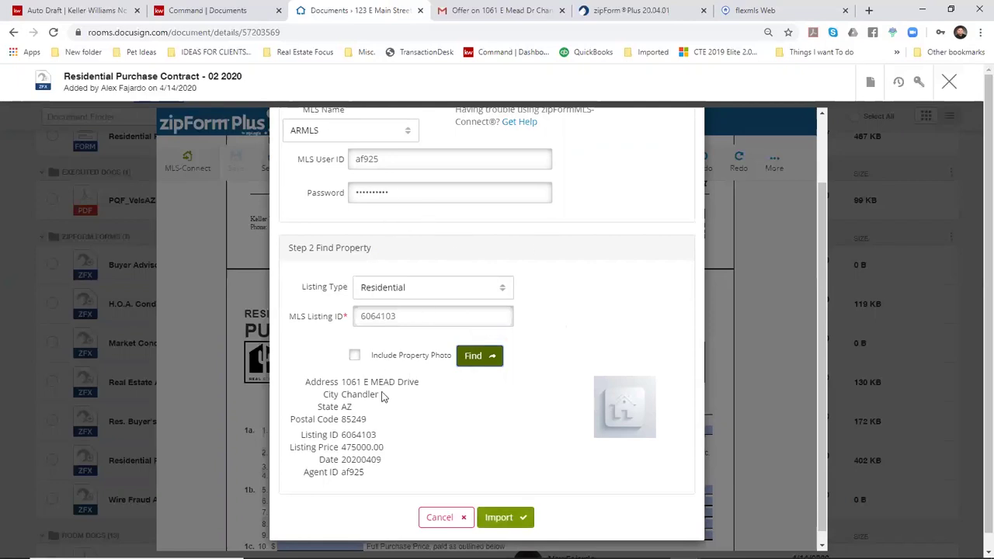
left_click(355, 356)
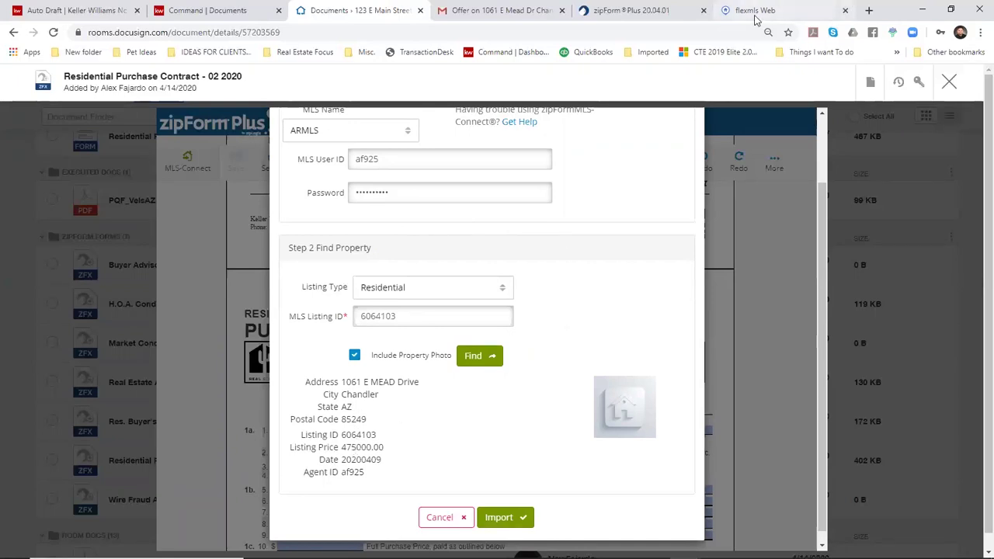
double_click(459, 313)
key("BackSpace")
left_click(752, 10)
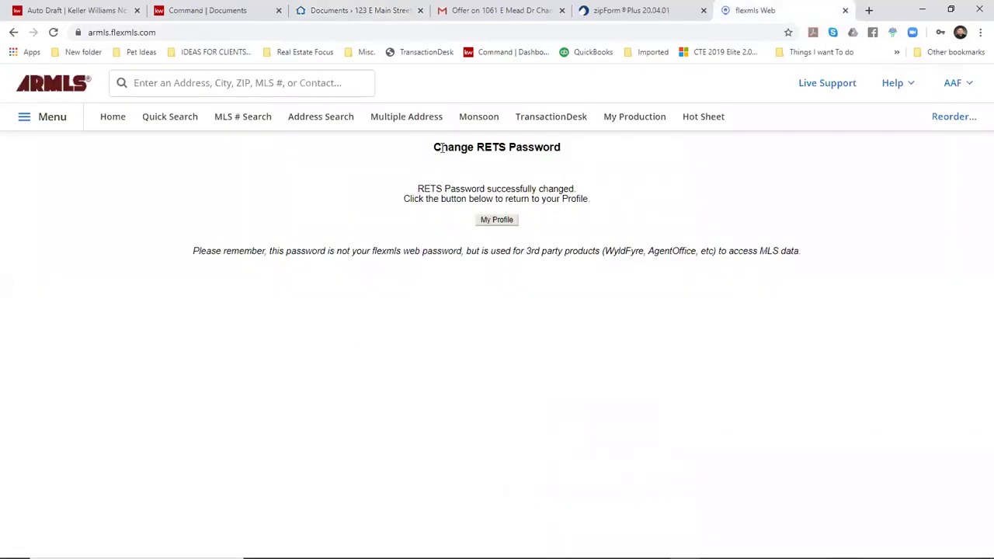
left_click(113, 123)
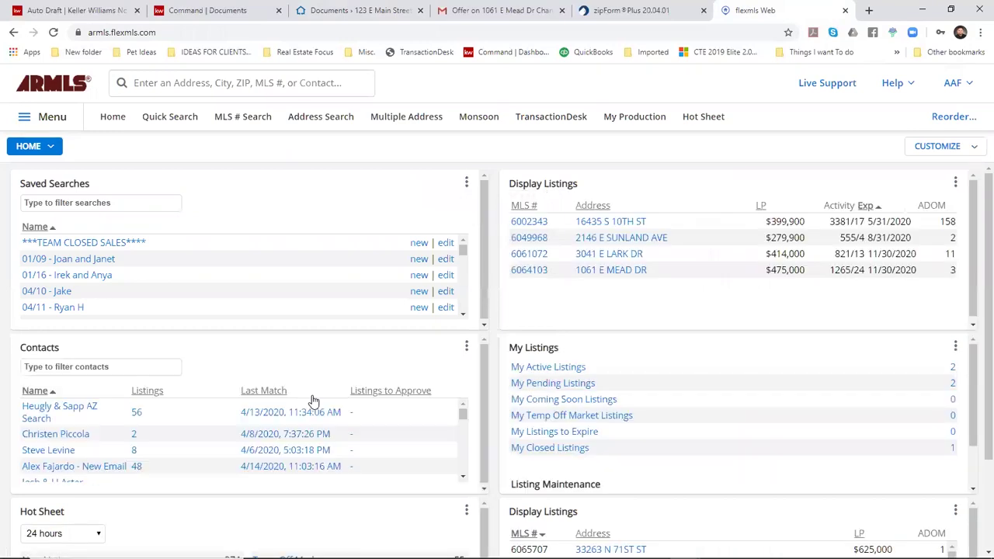
scroll(317, 413, "down", 5)
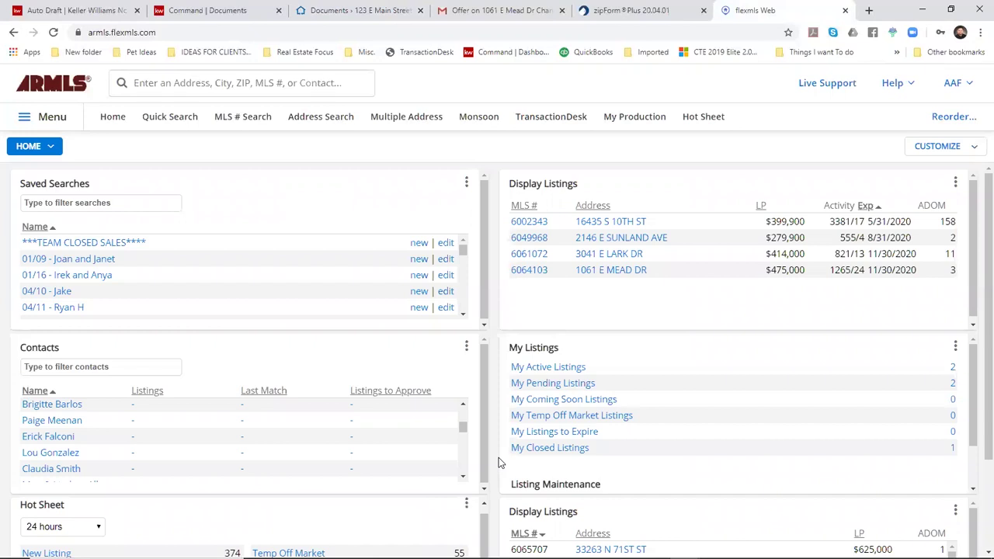
scroll(501, 458, "down", 2)
double_click(519, 428)
key("ctrl+c")
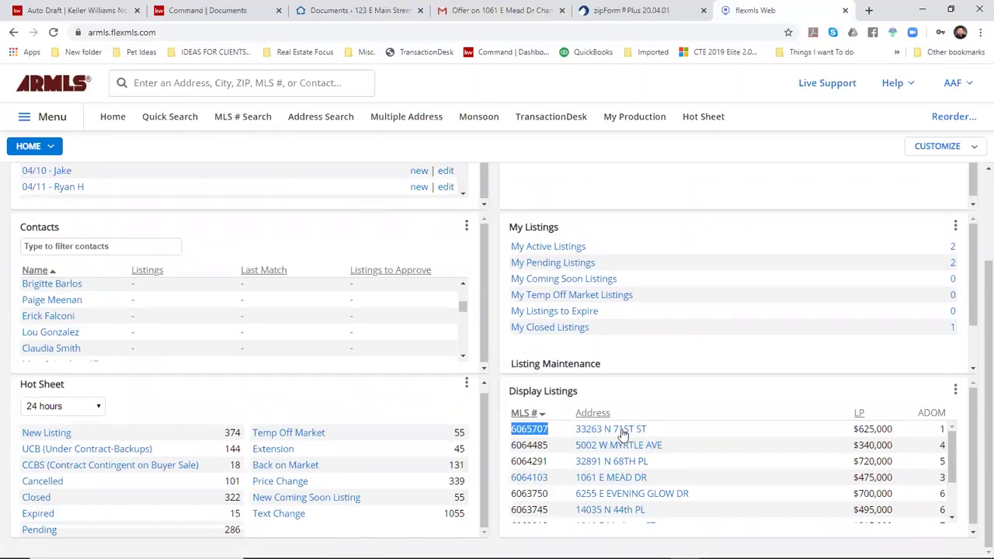
left_click(369, 8)
key("ctrl+v")
left_click(467, 355)
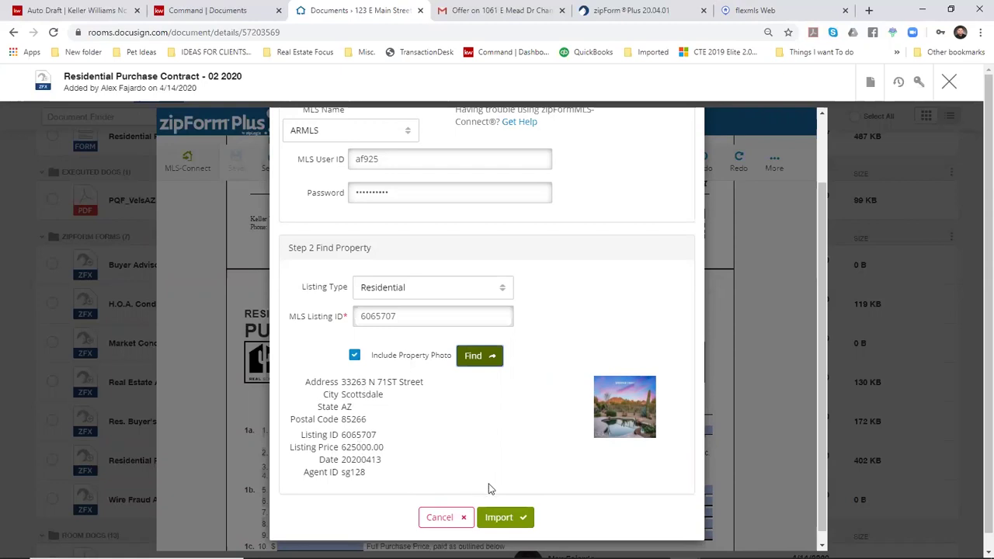
- Import listing 6065707's data into the contract, replacing existing values, and dismiss the confirmation
left_click(499, 518)
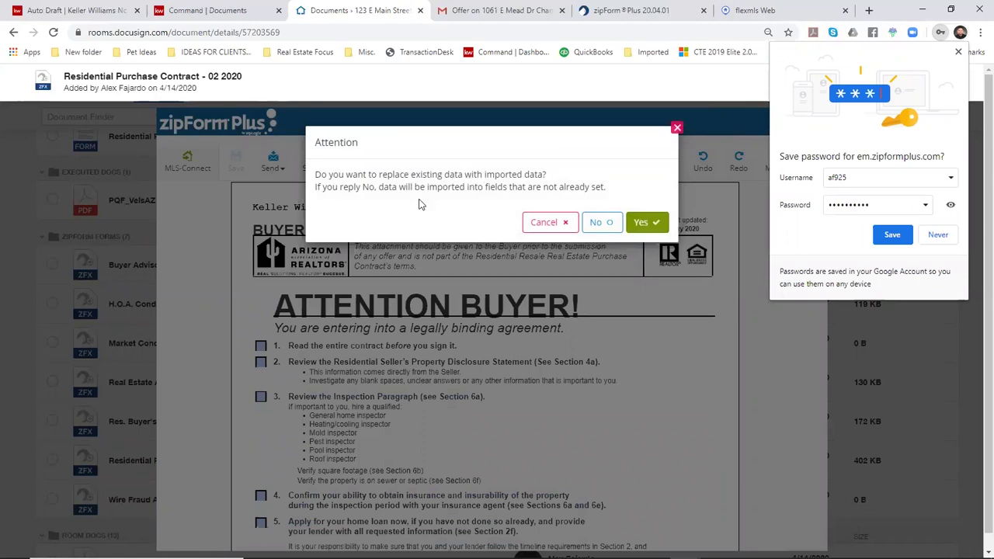
left_click(651, 224)
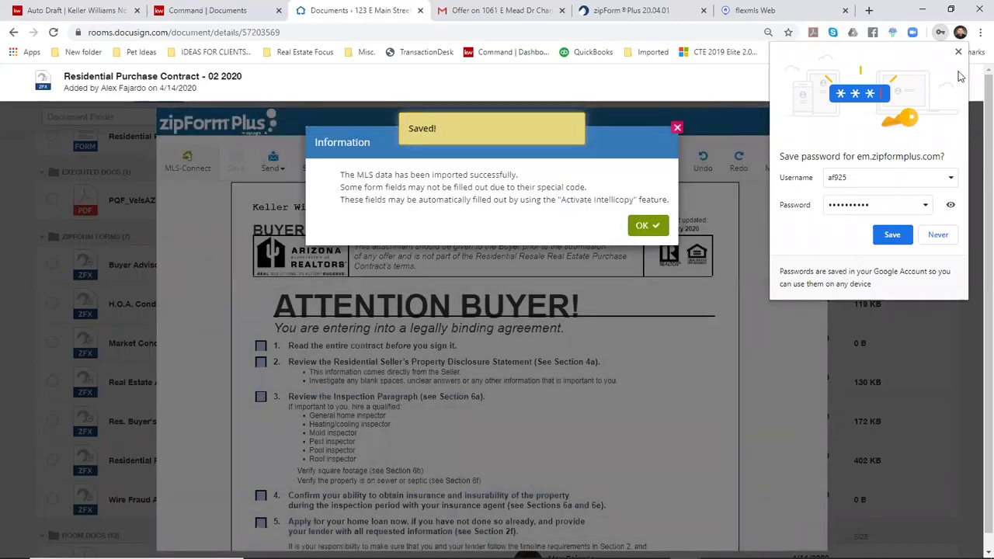
left_click(960, 53)
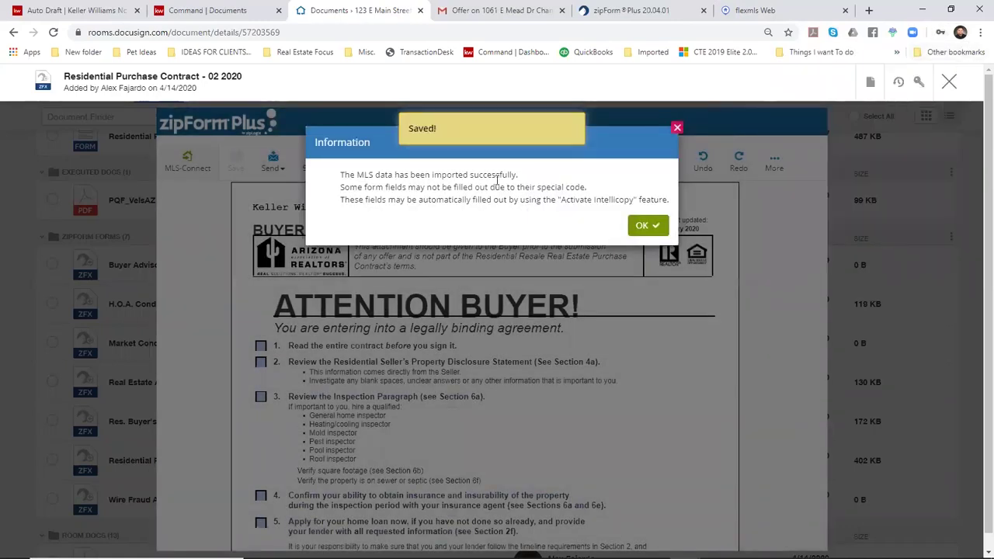
left_click(645, 226)
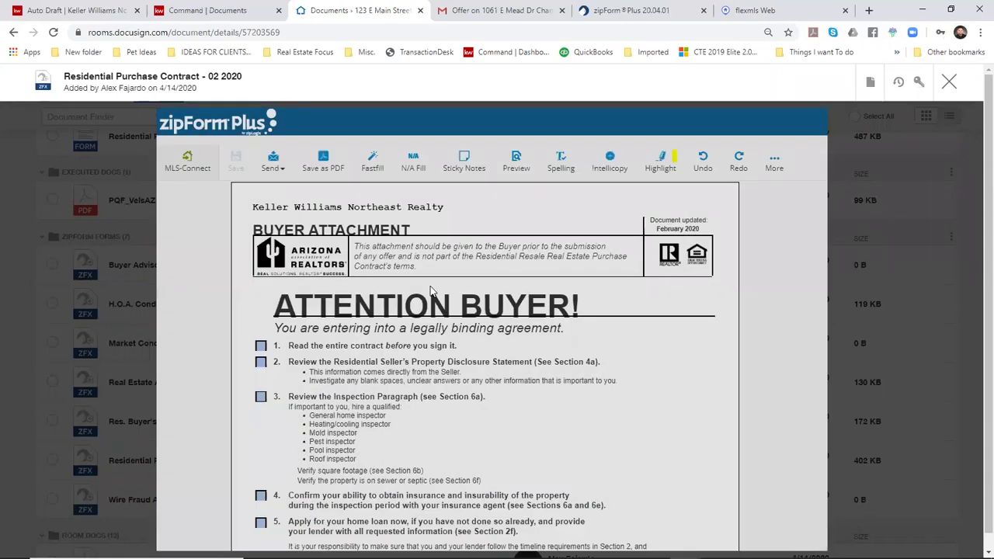
- Review the imported Legal Description, Assessor's # and other property fields through the contract
scroll(386, 381, "down", 10)
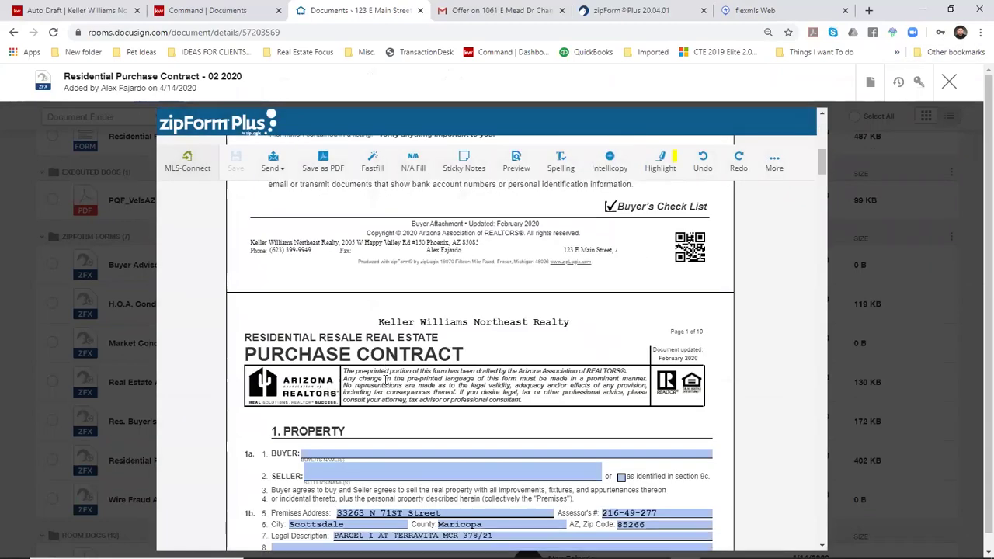
scroll(383, 380, "down", 1)
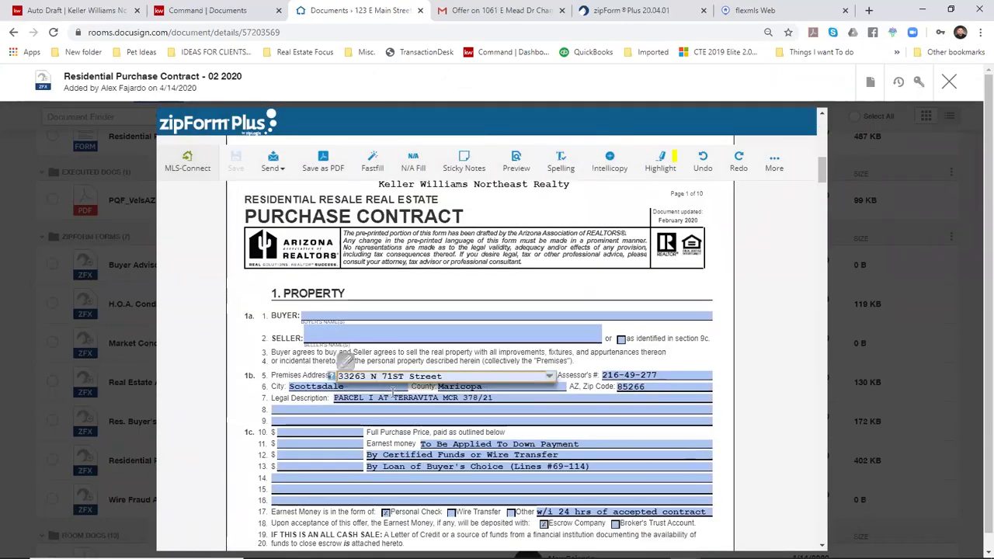
left_click(394, 398)
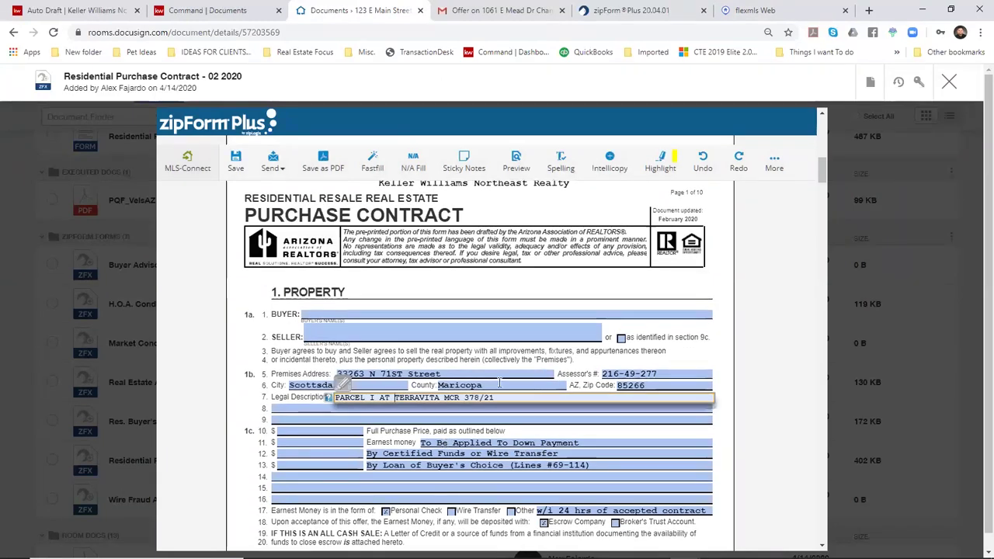
scroll(458, 443, "down", 1)
key("shift+Tab")
scroll(497, 440, "down", 8)
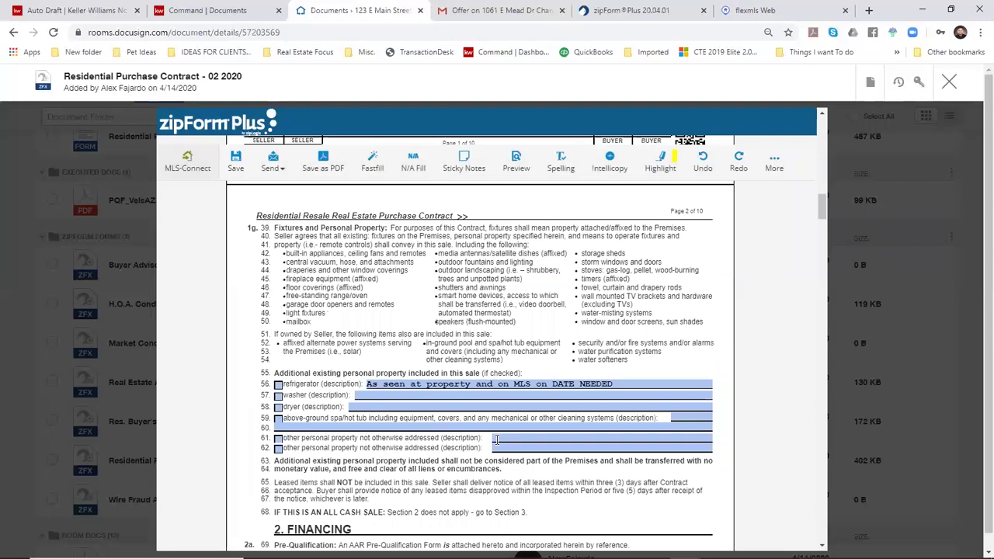
scroll(497, 440, "down", 20)
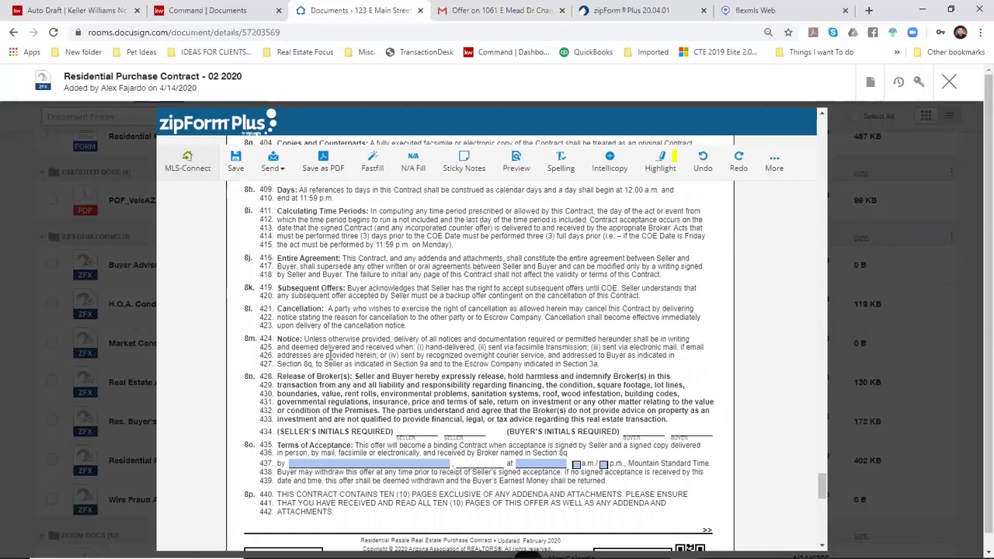
scroll(348, 387, "down", 10)
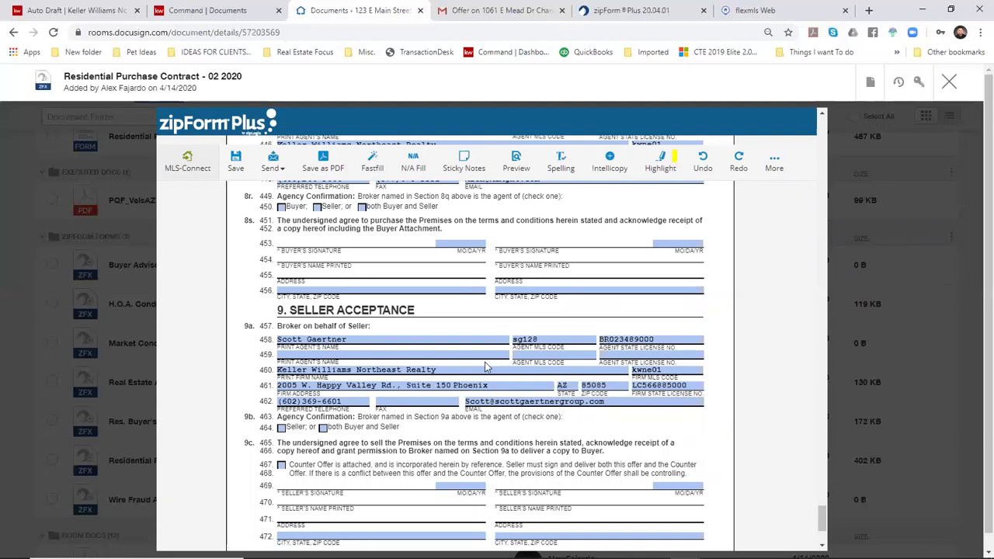
- Scroll back to page 1 of the contract and close the form
scroll(424, 328, "up", 2)
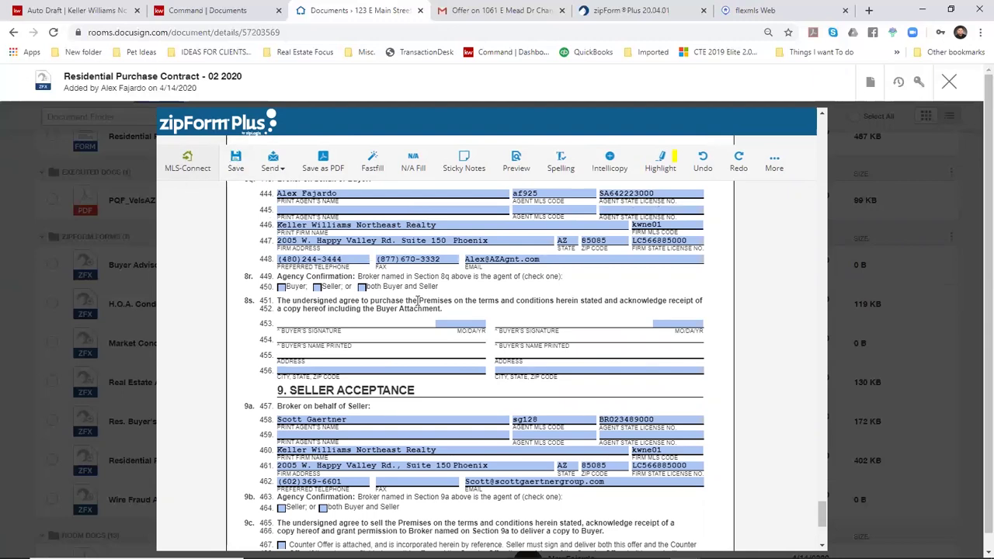
scroll(453, 301, "down", 3)
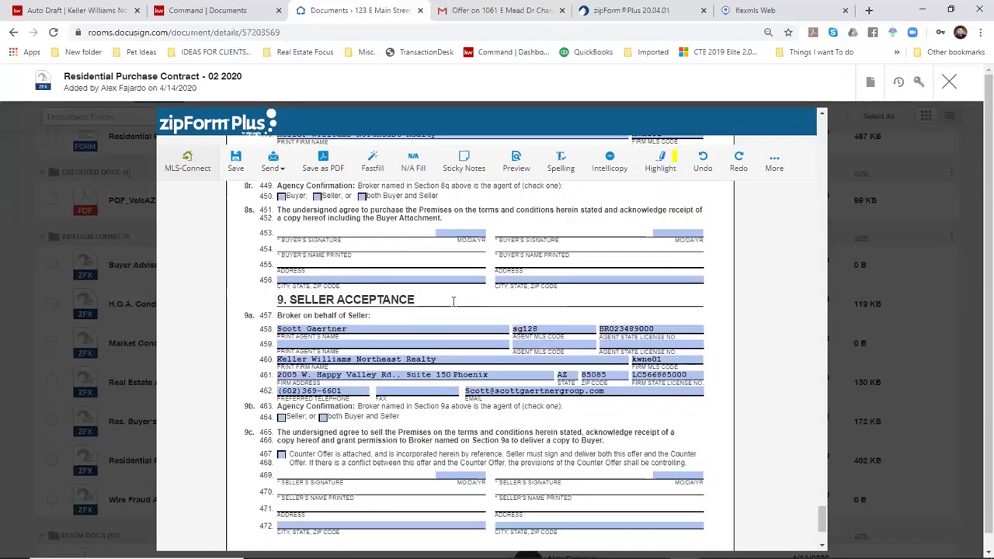
scroll(454, 301, "up", 2)
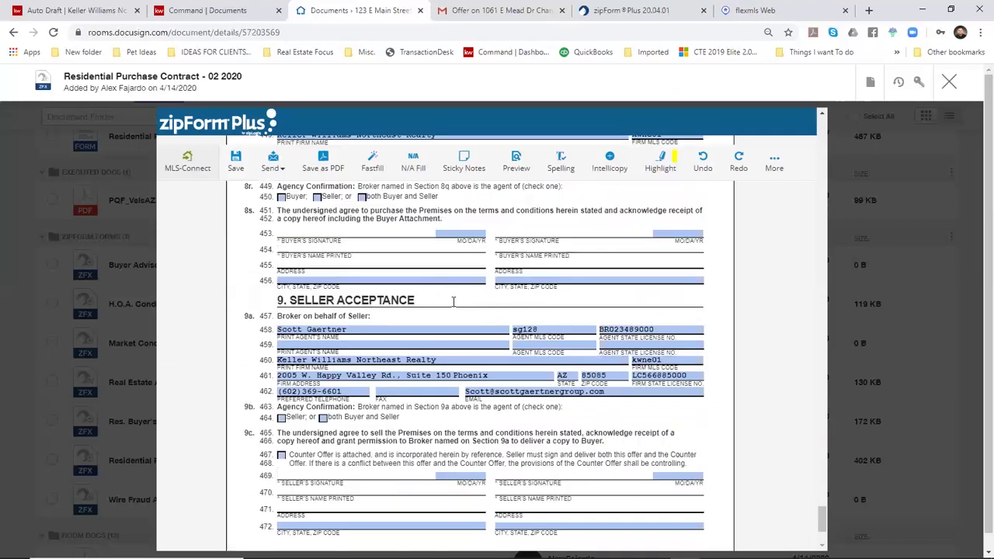
scroll(454, 301, "up", 8)
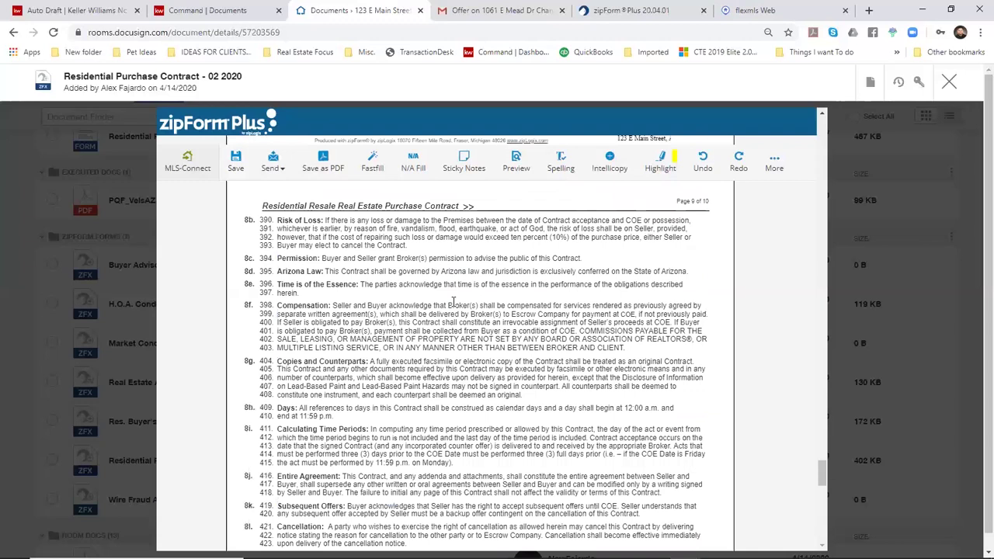
scroll(497, 295, "up", 20)
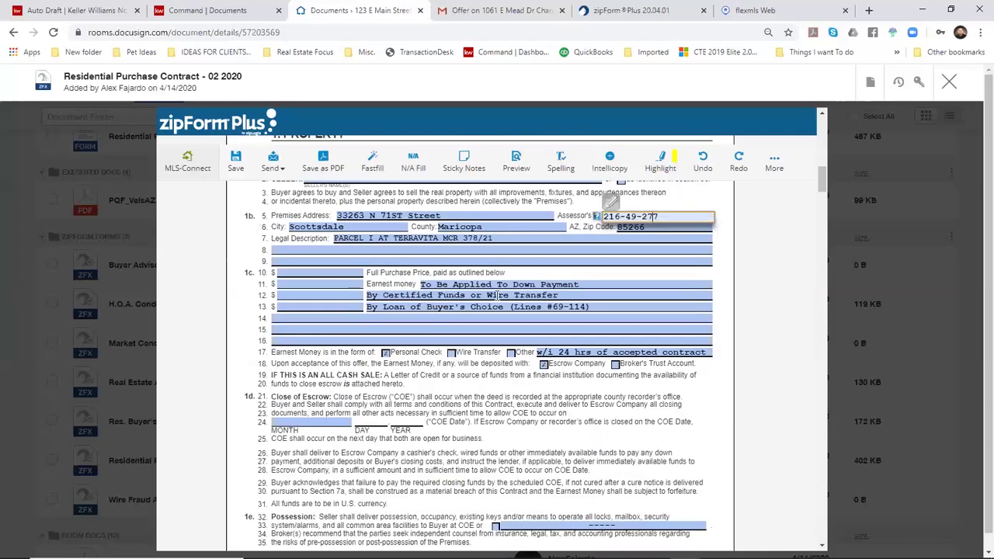
scroll(497, 295, "up", 2)
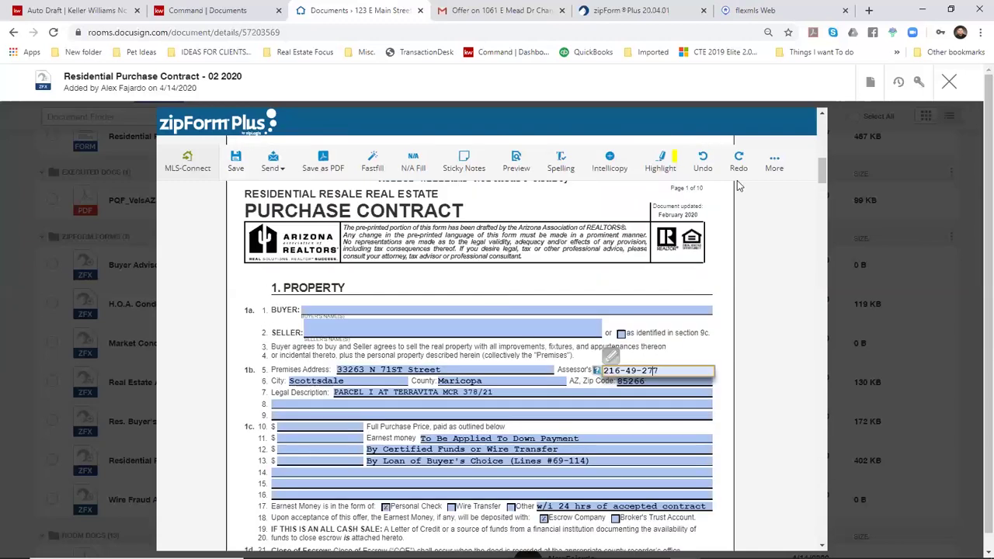
left_click(951, 81)
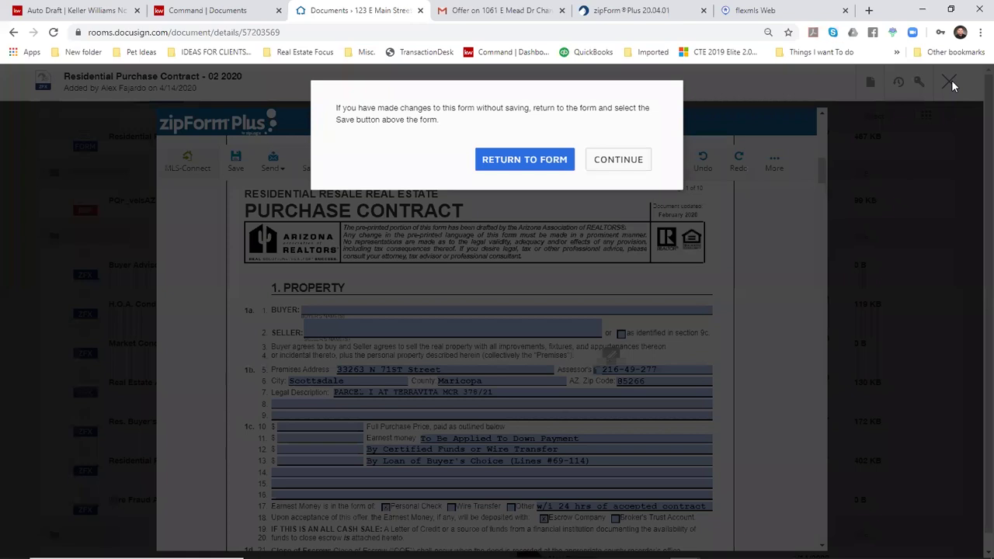
- Continue past the unsaved-changes prompt, raise the volume, and scroll the Documents list to the top
left_click(611, 162)
left_click(610, 161)
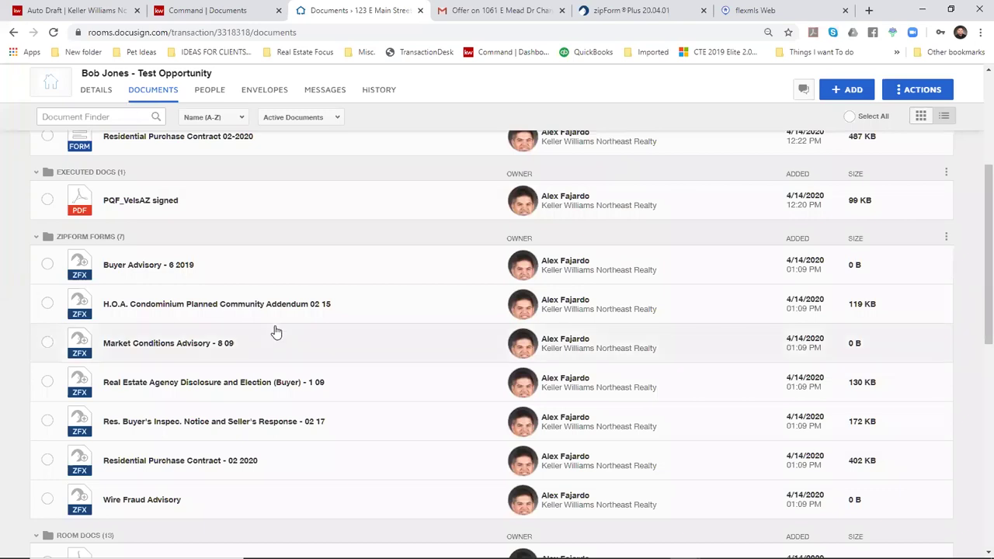
key("XF86AudioRaiseVolume")
key("XF86AudioRaiseVolume")
key("XF86AudioRaiseVolume")
key("XF86AudioRaiseVolume")
key("XF86AudioRaiseVolume")
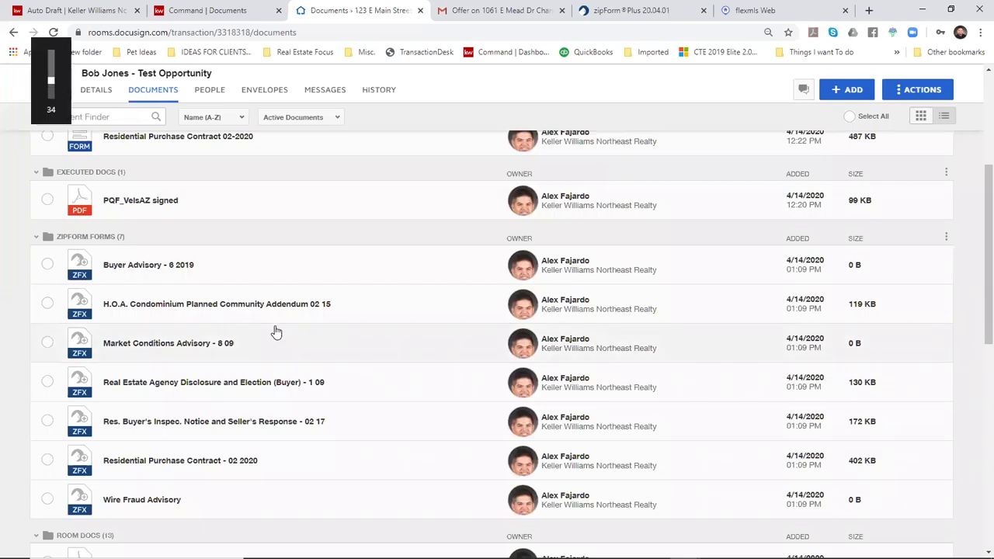
key("XF86AudioRaiseVolume")
key("XF86AudioRaiseVolume")
key("XF86AudioRaiseVolume")
key("XF86AudioRaiseVolume")
key("XF86AudioRaiseVolume")
key("XF86AudioRaiseVolume")
key("XF86AudioRaiseVolume")
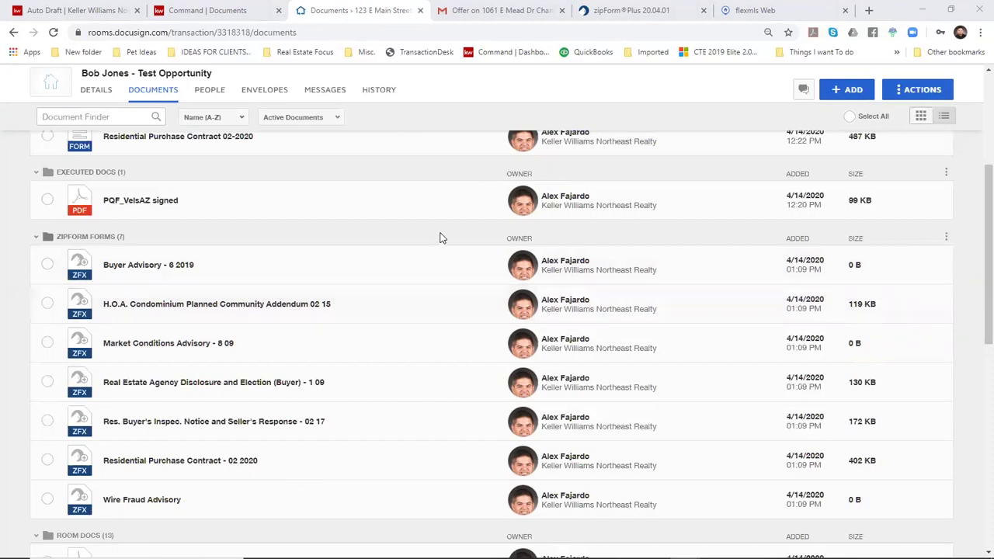
scroll(456, 241, "up", 1)
scroll(456, 244, "up", 3)
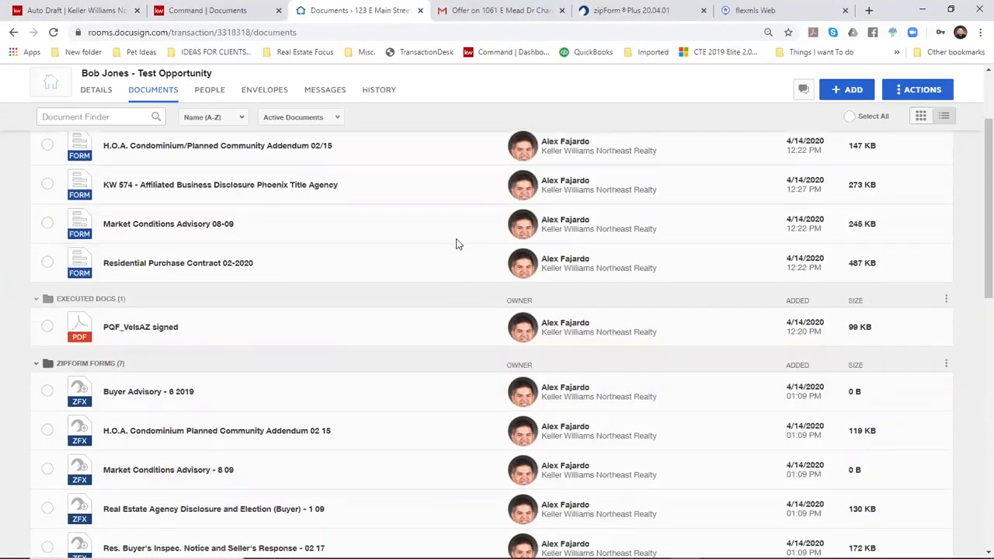